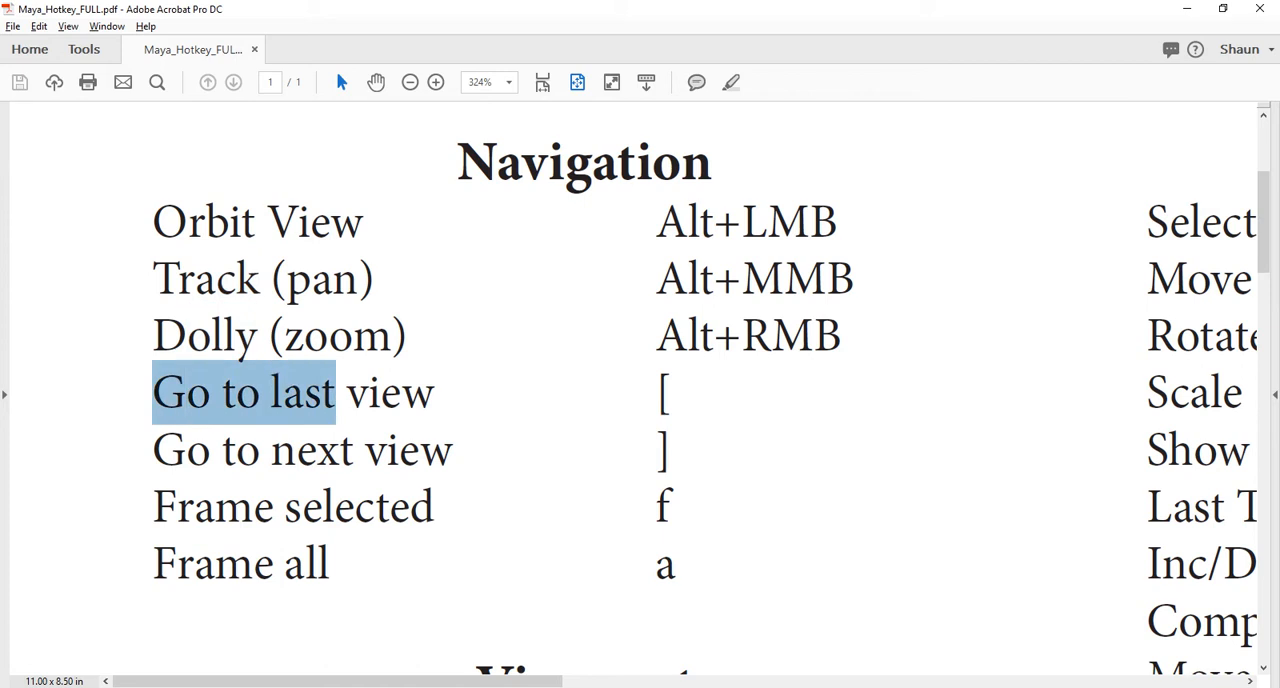
- Highlight the Orbit View shortcut, fit the whole hotkey page, and zoom in on its Navigation section
{"action": "left_click_drag", "start_coordinate": [657, 222], "coordinate": [838, 222]}
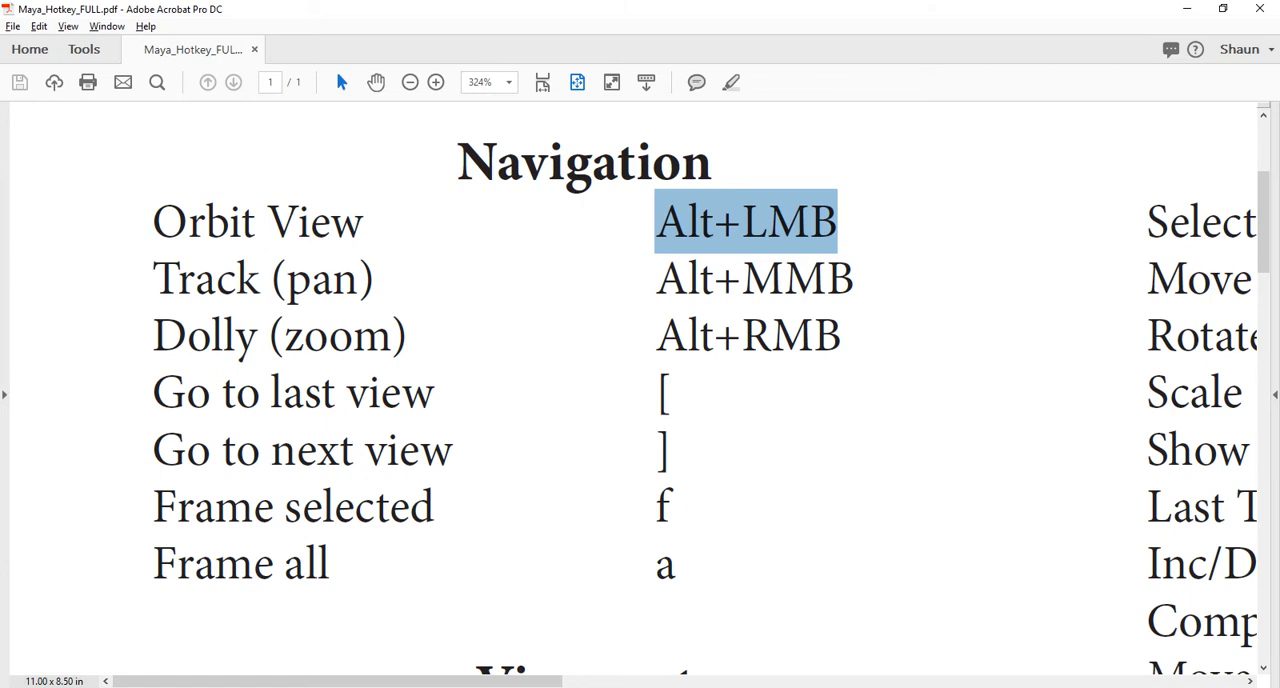
{"action": "key", "text": "ctrl+0"}
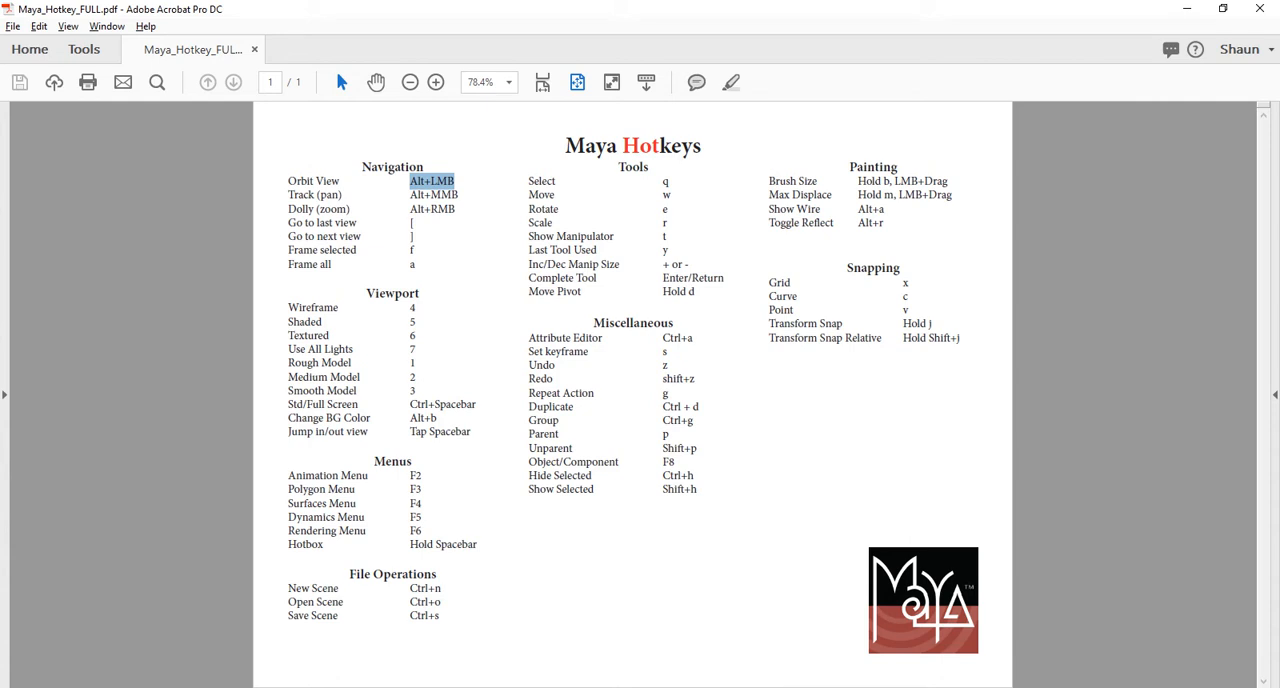
{"action": "left_click_drag", "start_coordinate": [268, 120], "coordinate": [486, 312]}
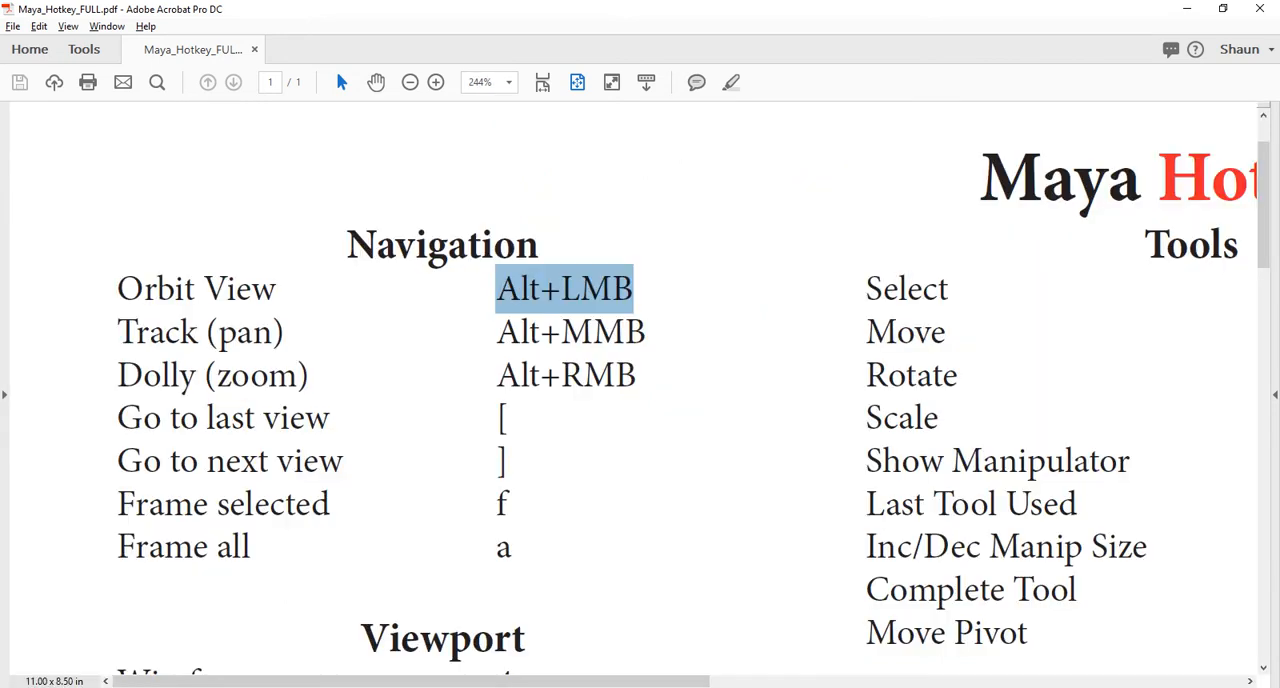
- Switch to Maya and practise orbiting, panning and zooming around the empty grid in the perspective view
{"action": "key", "text": "alt+Tab"}
{"action": "key", "text": "alt+Tab"}
{"action": "key", "text": "alt+Tab"}
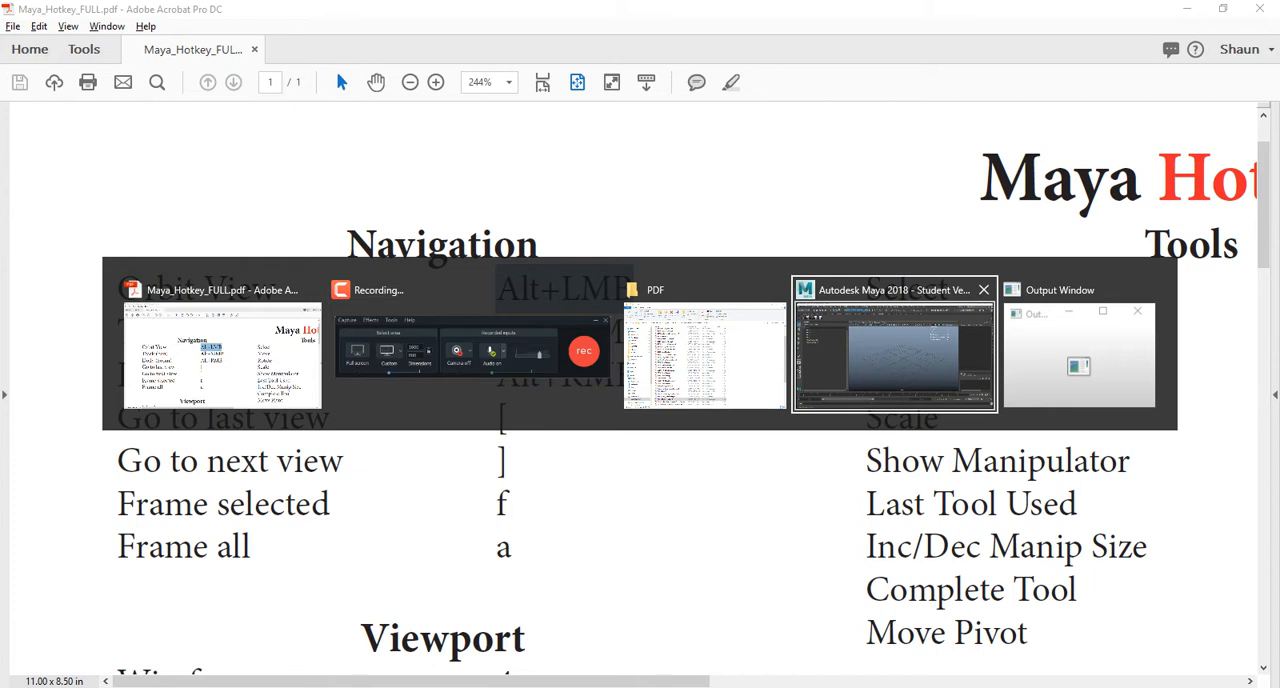
{"action": "key", "text": "alt+shift+Tab"}
{"action": "key", "text": "alt+shift+Tab"}
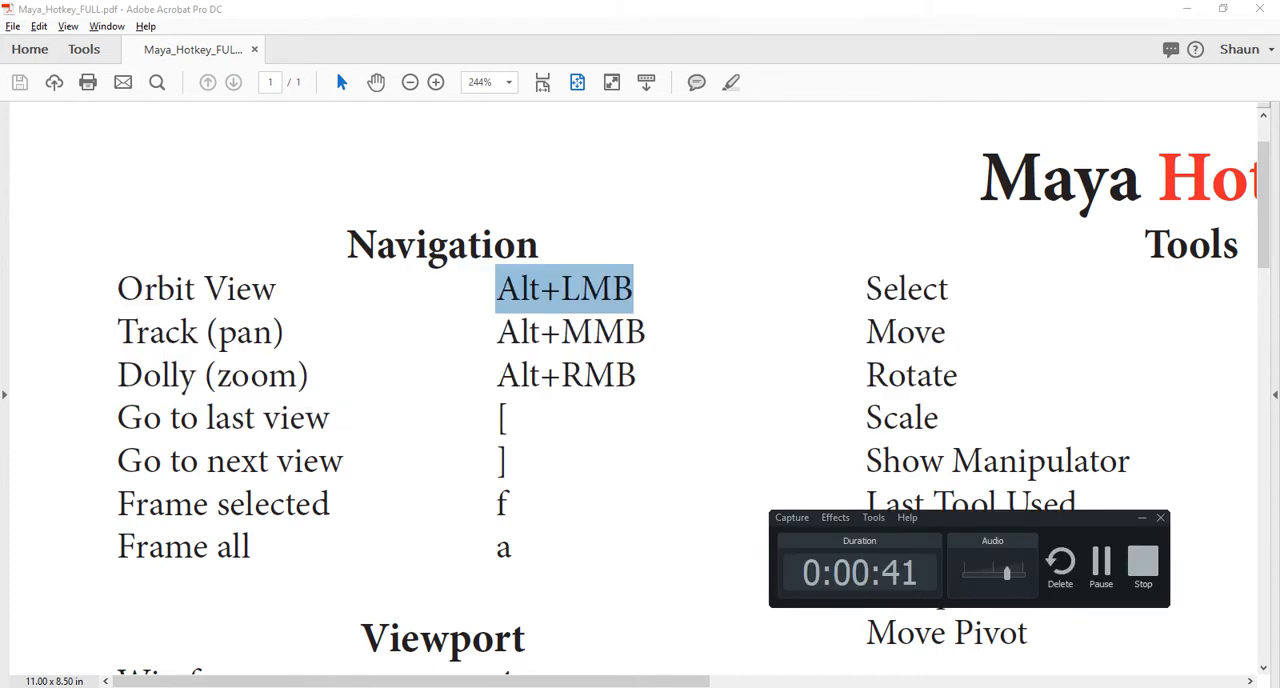
{"action": "key", "text": "alt+Tab"}
{"action": "key", "text": "alt+Tab"}
{"action": "key", "text": "alt+Tab"}
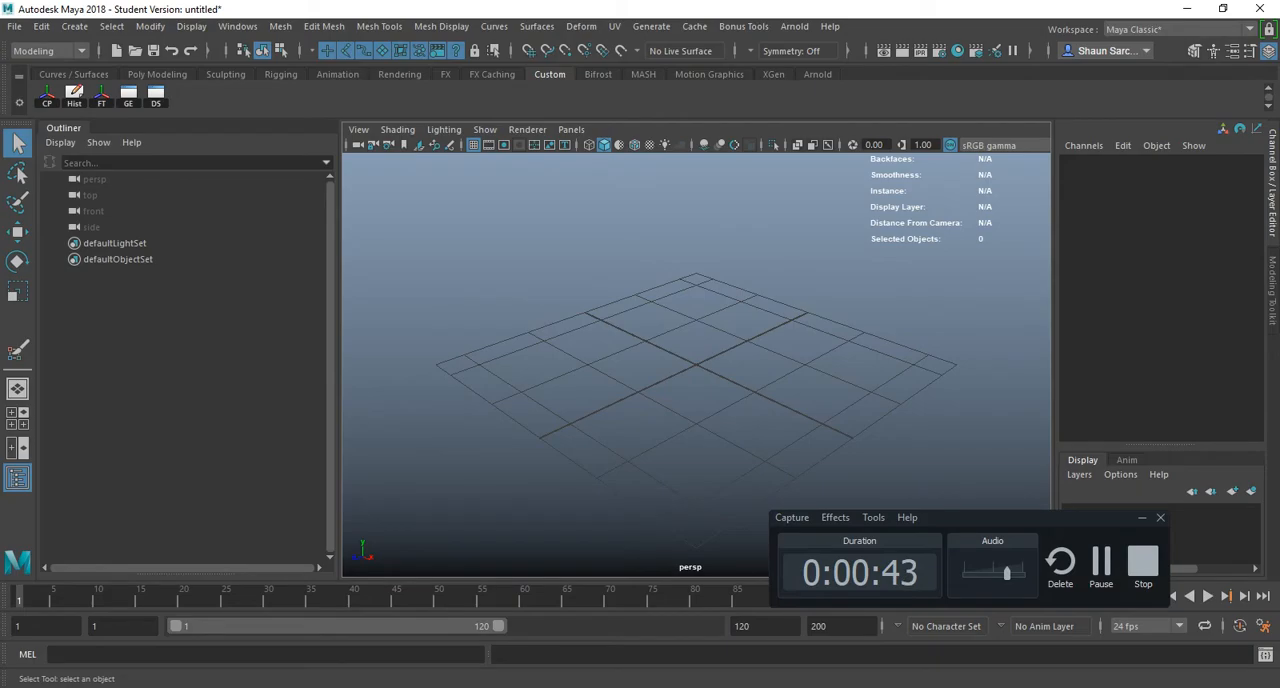
{"action": "left_click_drag", "start_coordinate": [696, 365], "coordinate": [605, 450], "text": "alt"}
{"action": "mouse_move", "coordinate": [605, 450]}
{"action": "middle_mouse_down", "text": "alt"}
{"action": "mouse_move", "coordinate": [805, 438]}
{"action": "mouse_move", "coordinate": [648, 295]}
{"action": "mouse_move", "coordinate": [498, 370]}
{"action": "mouse_move", "coordinate": [598, 434]}
{"action": "middle_mouse_up", "text": "alt"}
{"action": "right_click_drag", "start_coordinate": [598, 434], "coordinate": [670, 430], "text": "alt"}
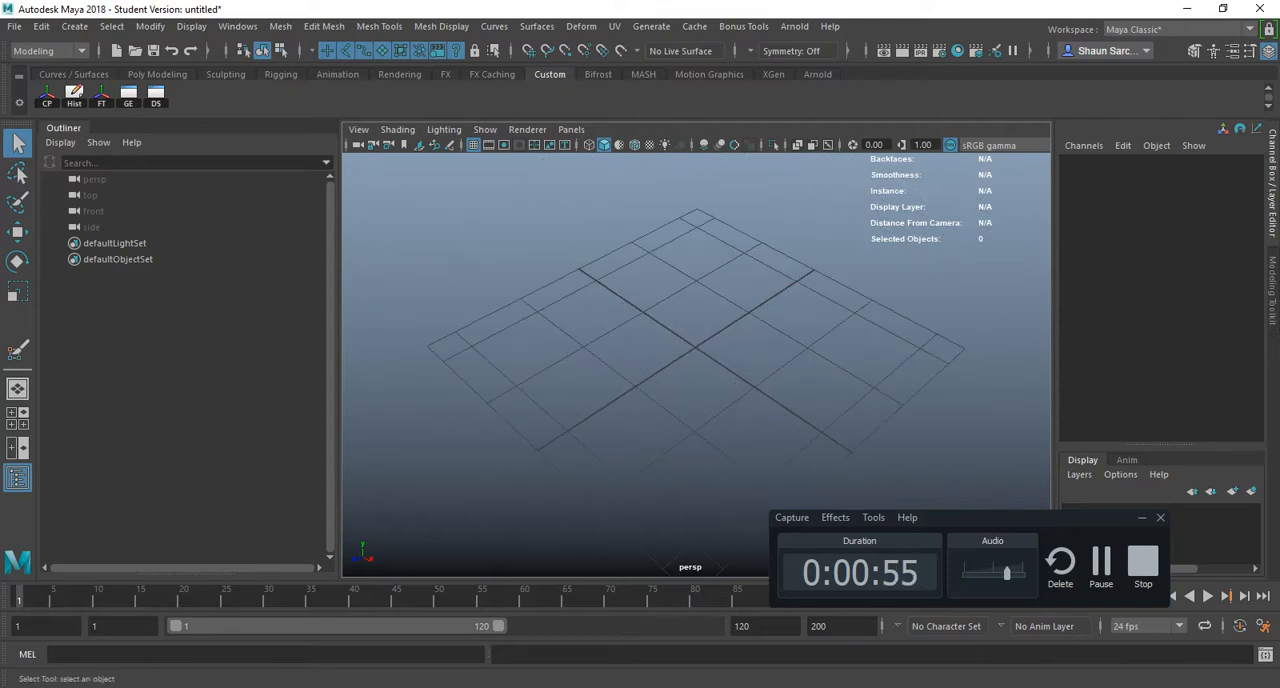
- Switch to the hotkey PDF in Acrobat, highlight the "Go to last view" entry, and return to Maya
{"action": "key", "text": "alt+Tab"}
{"action": "key", "text": "alt+Tab"}
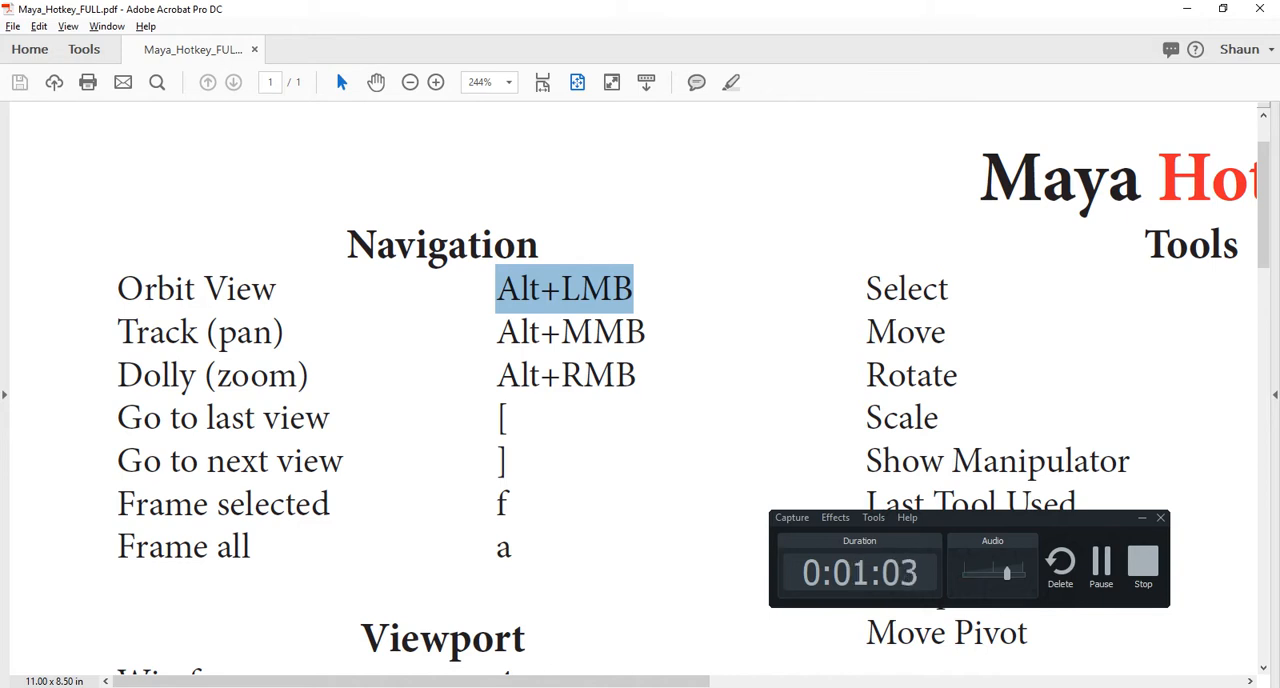
{"action": "left_click_drag", "start_coordinate": [118, 417], "coordinate": [330, 417]}
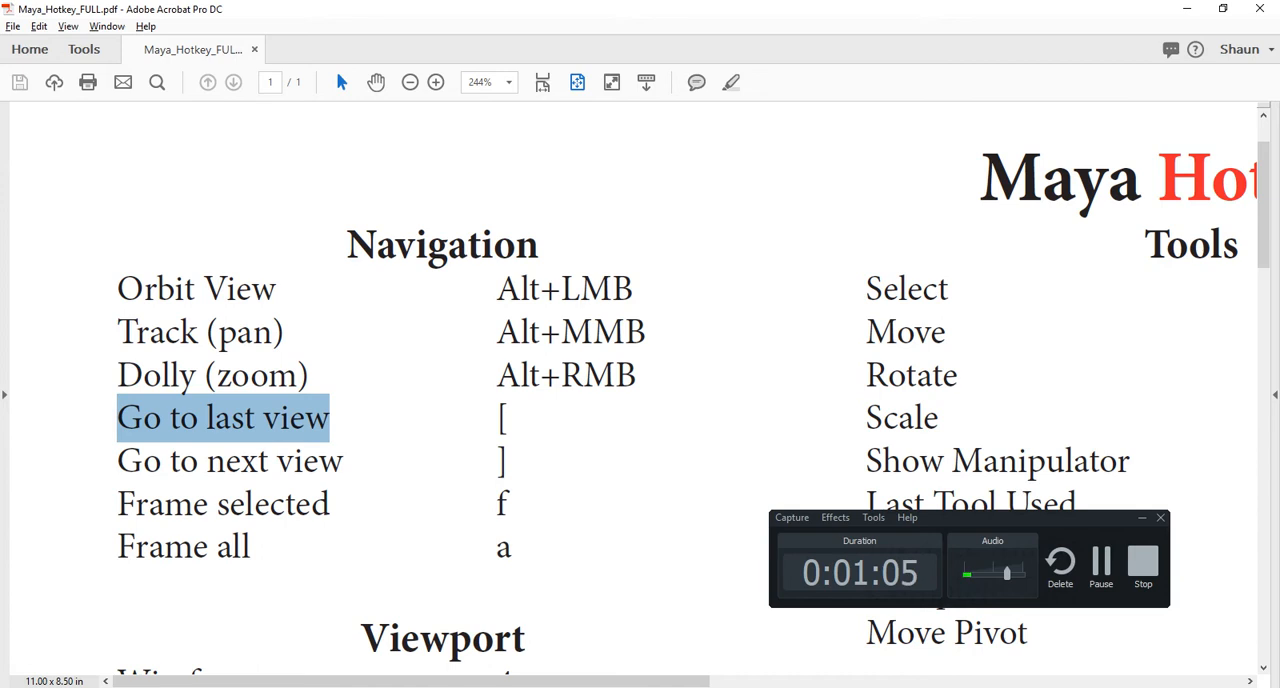
{"action": "key", "text": "alt+Tab"}
{"action": "key", "text": "alt+Tab"}
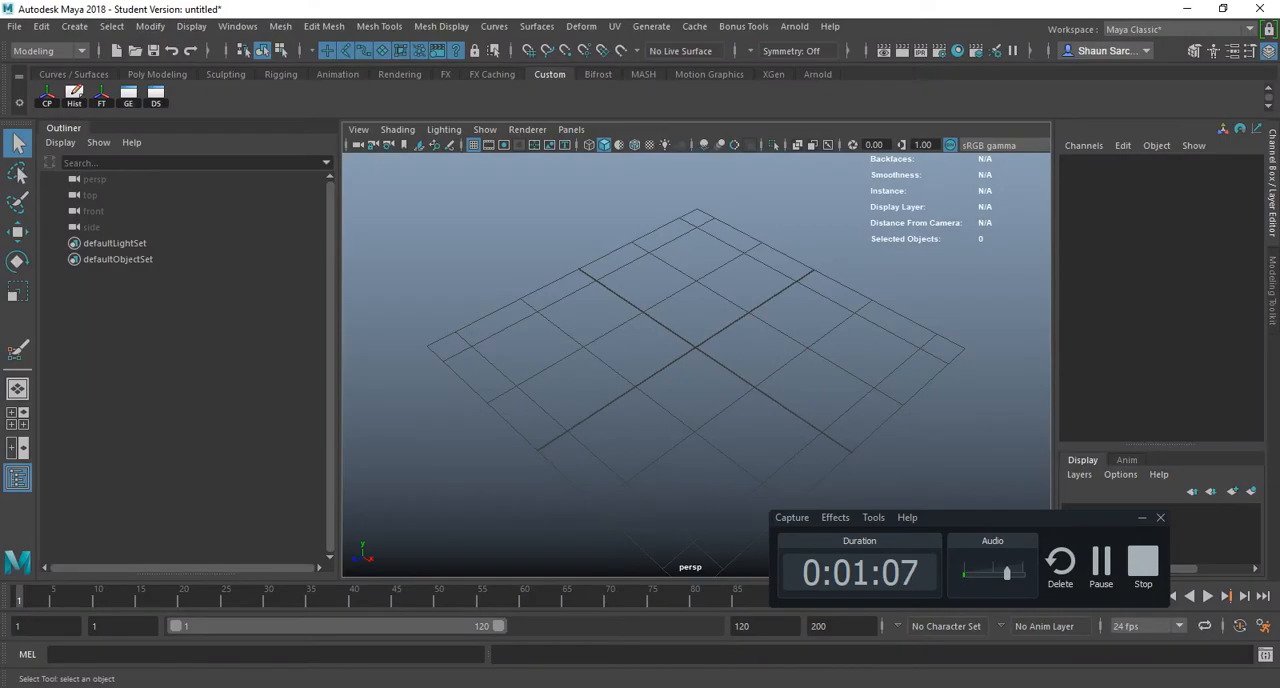
- Set the recent AnimatedStick project in the 2540 folder as the current project
{"action": "left_click", "coordinate": [15, 26]}
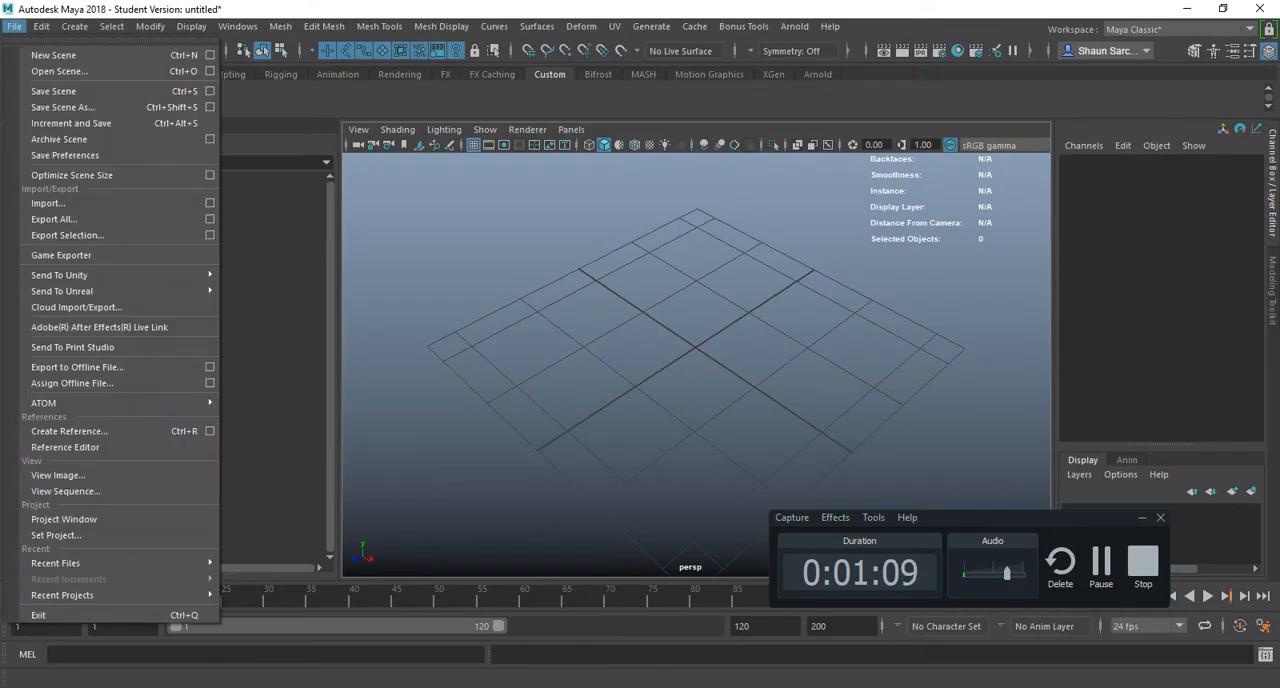
{"action": "mouse_move", "coordinate": [62, 595]}
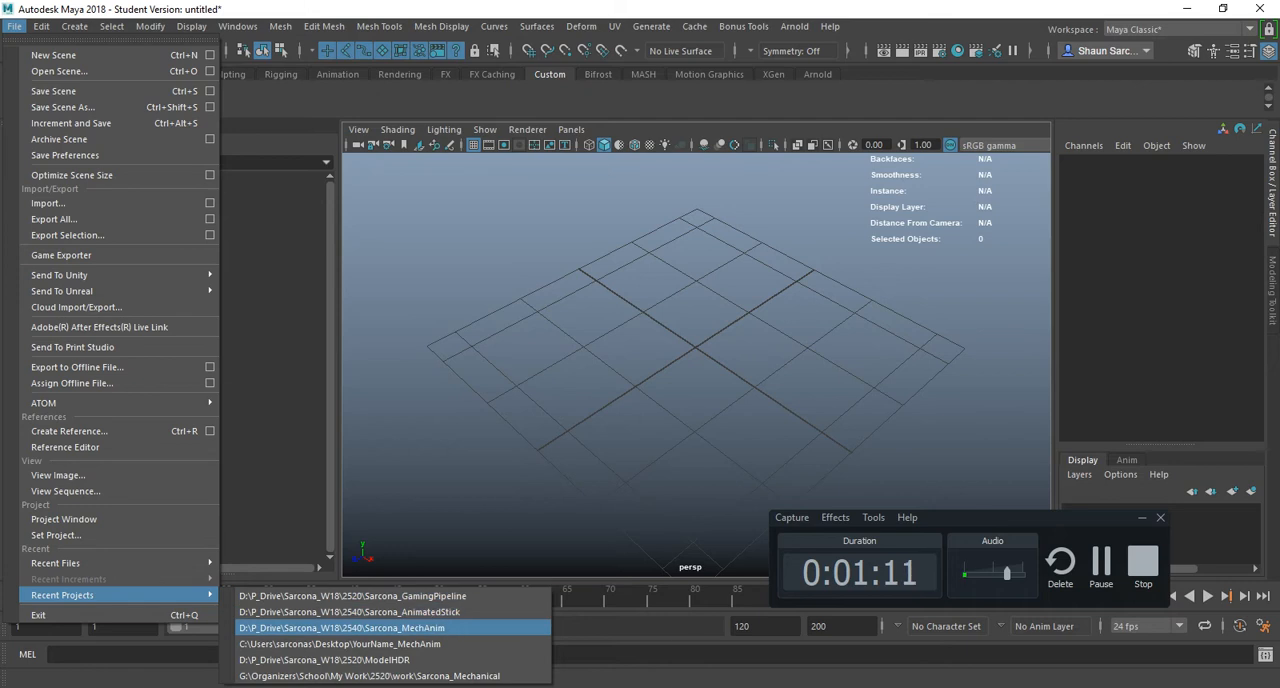
{"action": "left_click", "coordinate": [400, 611]}
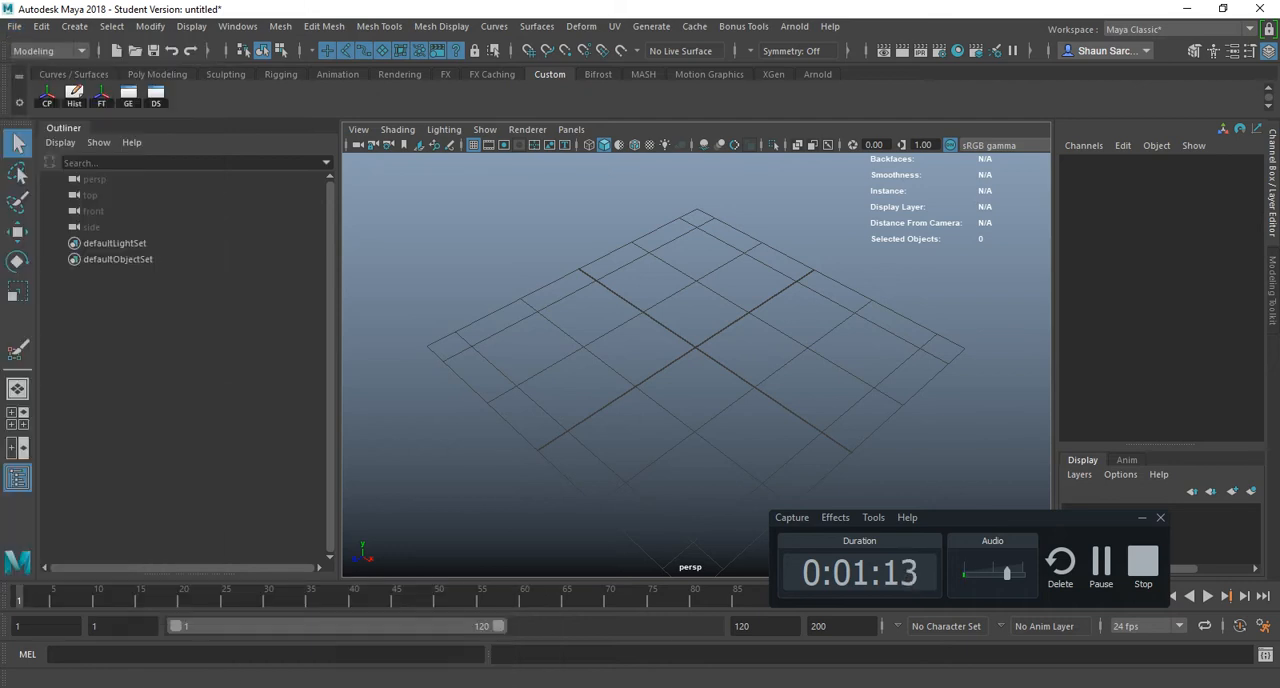
{"action": "left_click", "coordinate": [135, 50]}
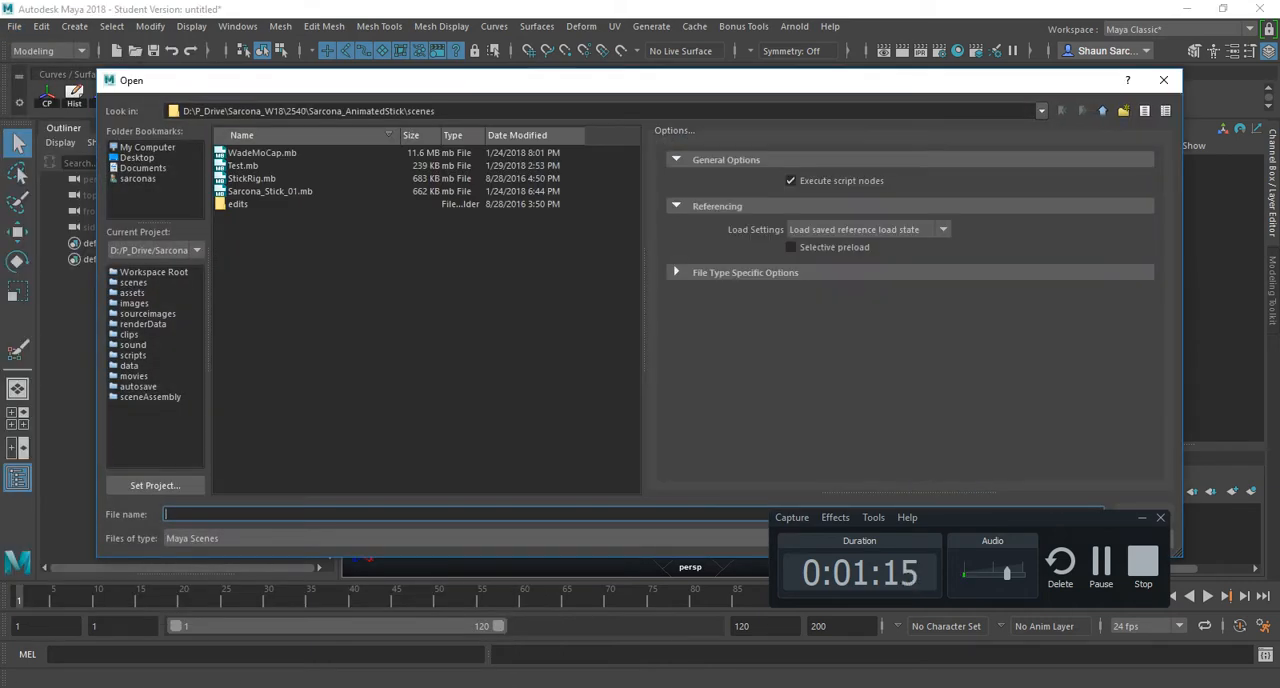
{"action": "left_click", "coordinate": [270, 191]}
{"action": "key", "text": "Return"}
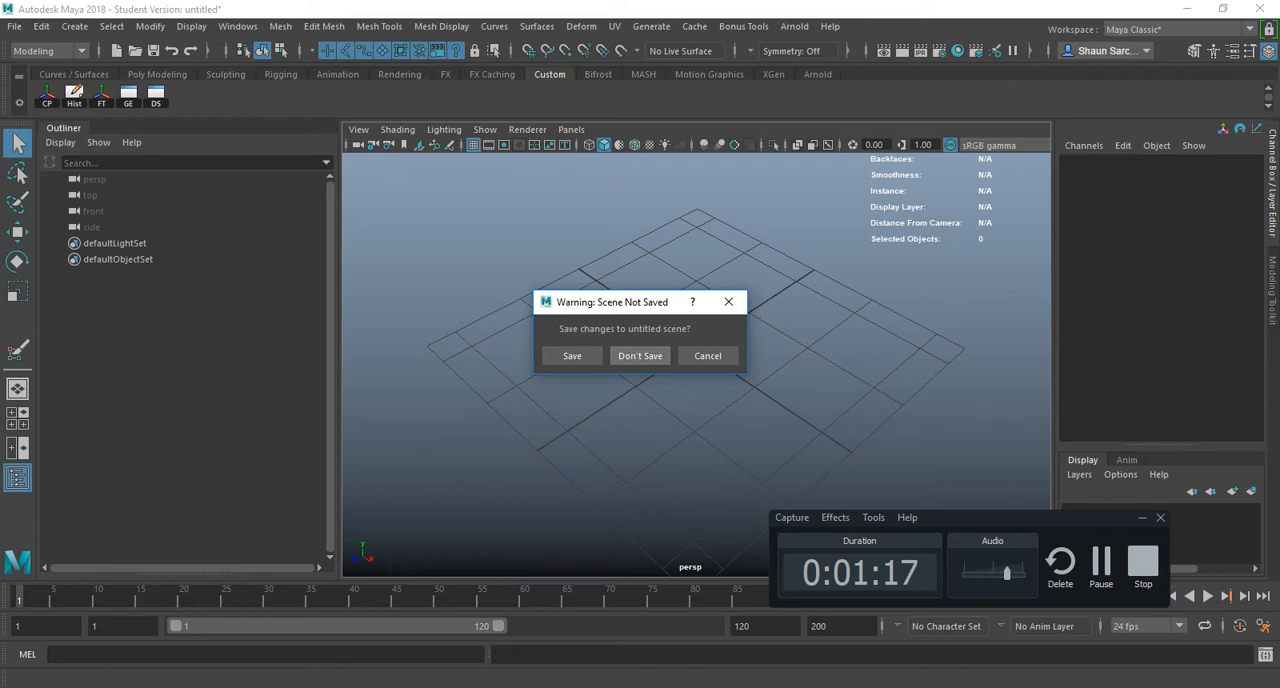
{"action": "left_click", "coordinate": [708, 356]}
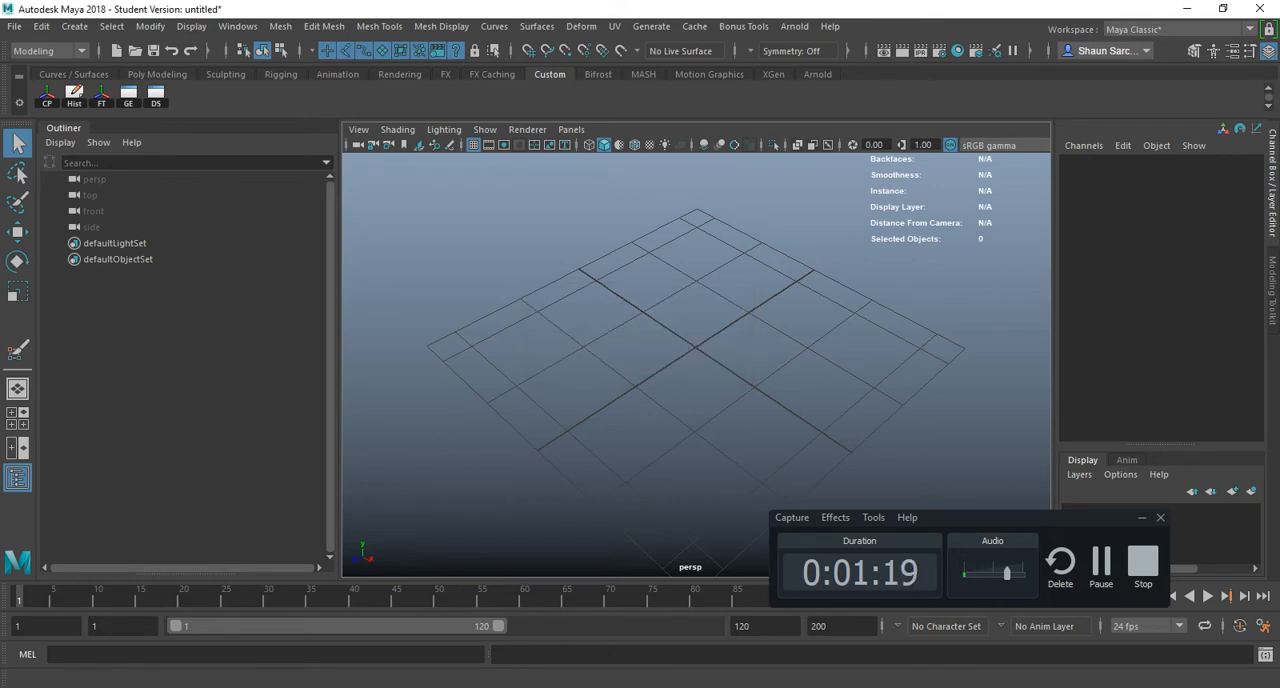
- Open the scene WadeMoCap.mb without saving the untitled scene, and accept the student version notice
{"action": "left_click", "coordinate": [14, 27]}
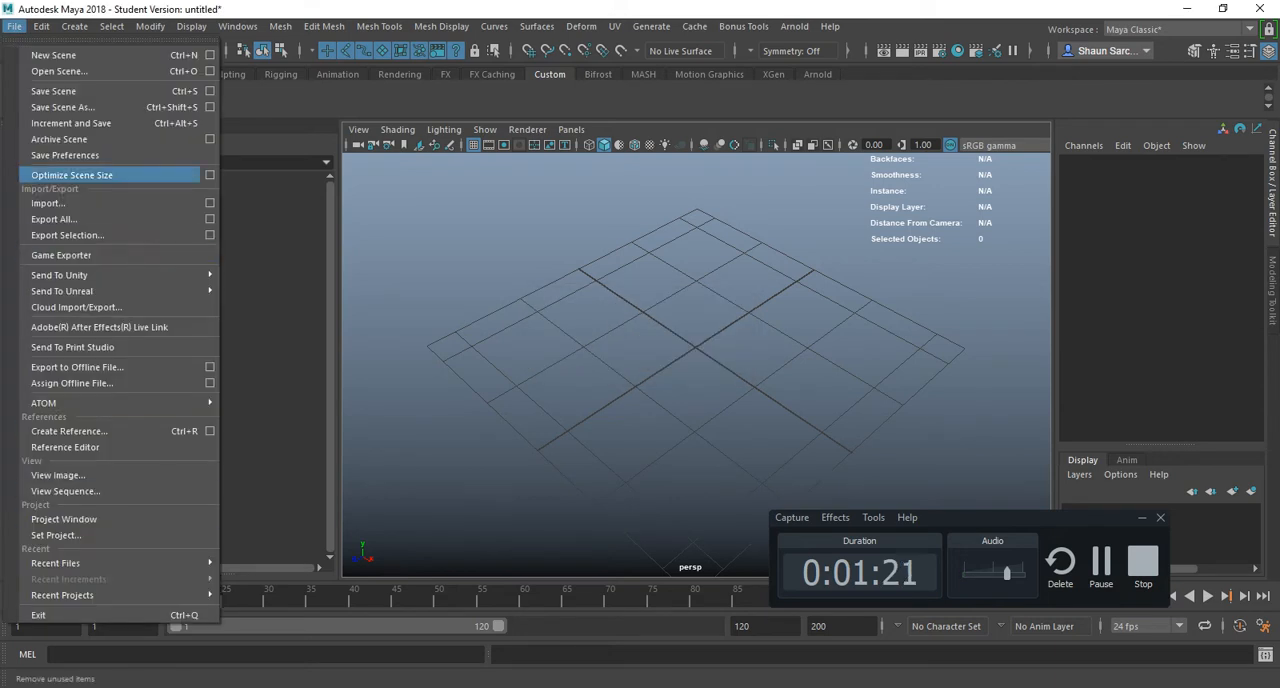
{"action": "left_click", "coordinate": [59, 71]}
{"action": "double_click", "coordinate": [262, 153]}
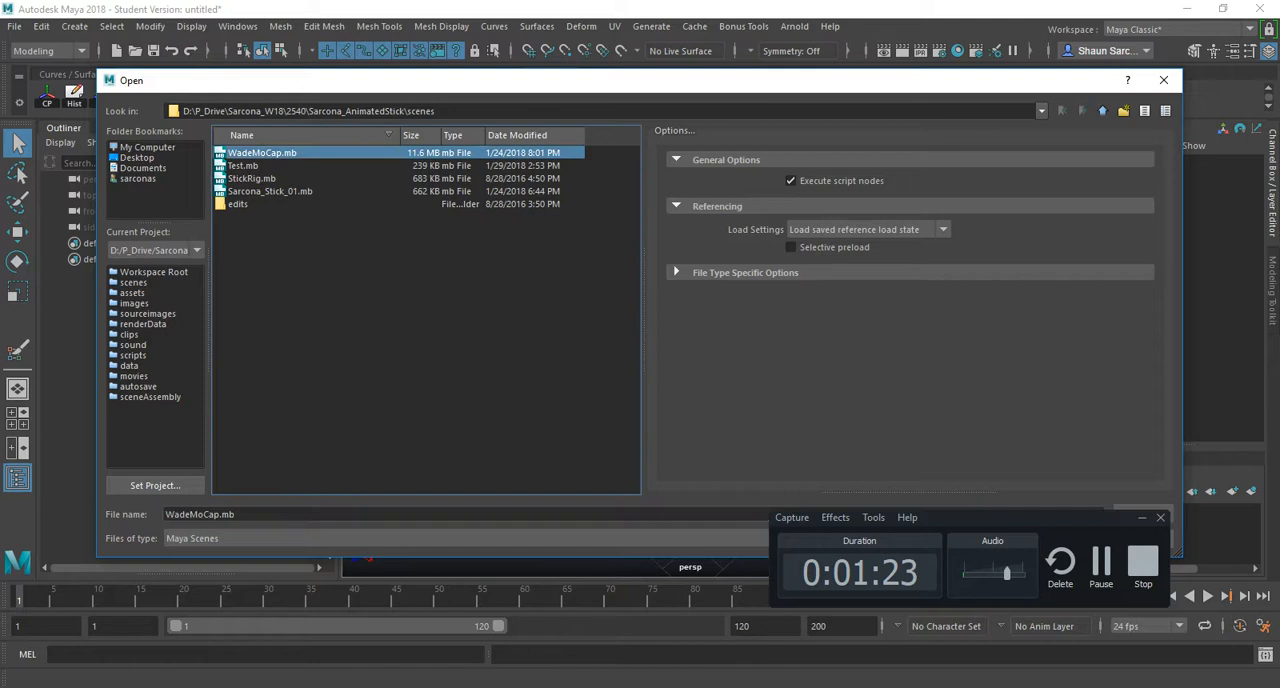
{"action": "left_click", "coordinate": [640, 356]}
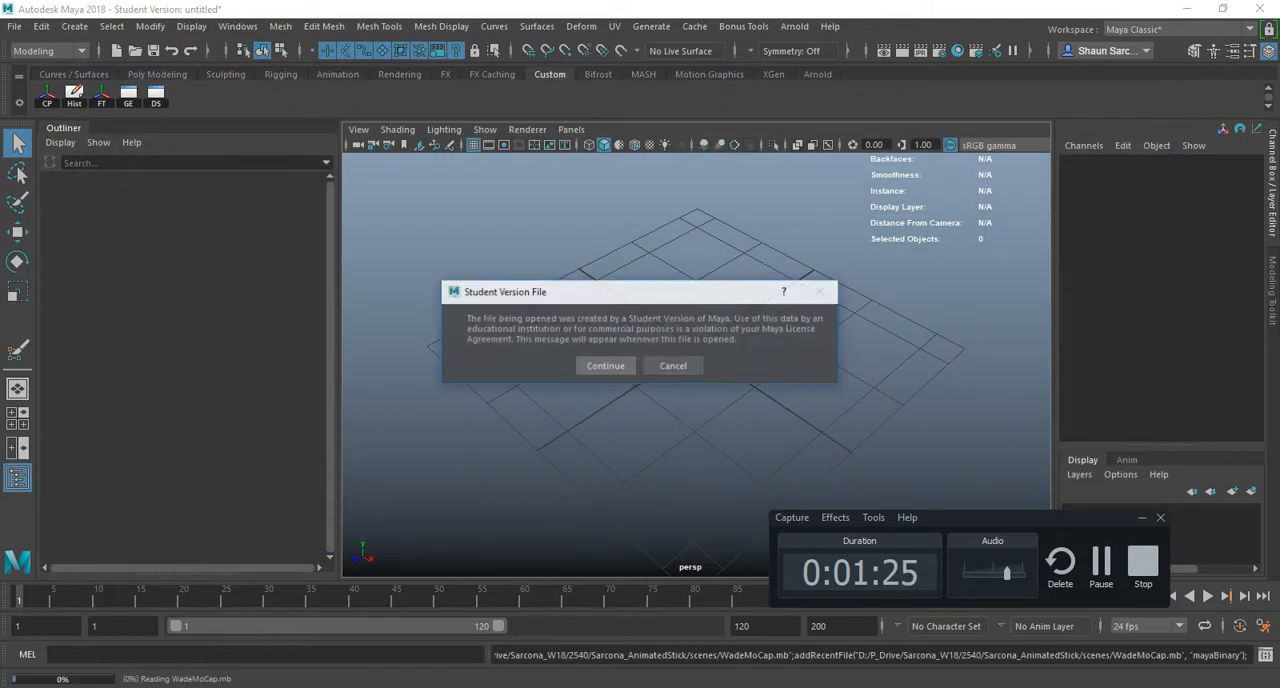
{"action": "left_click", "coordinate": [606, 366]}
- Play the character's motion capture animation from two viewing angles, then stop and set the current frame to 47
{"action": "key", "text": "alt+v"}
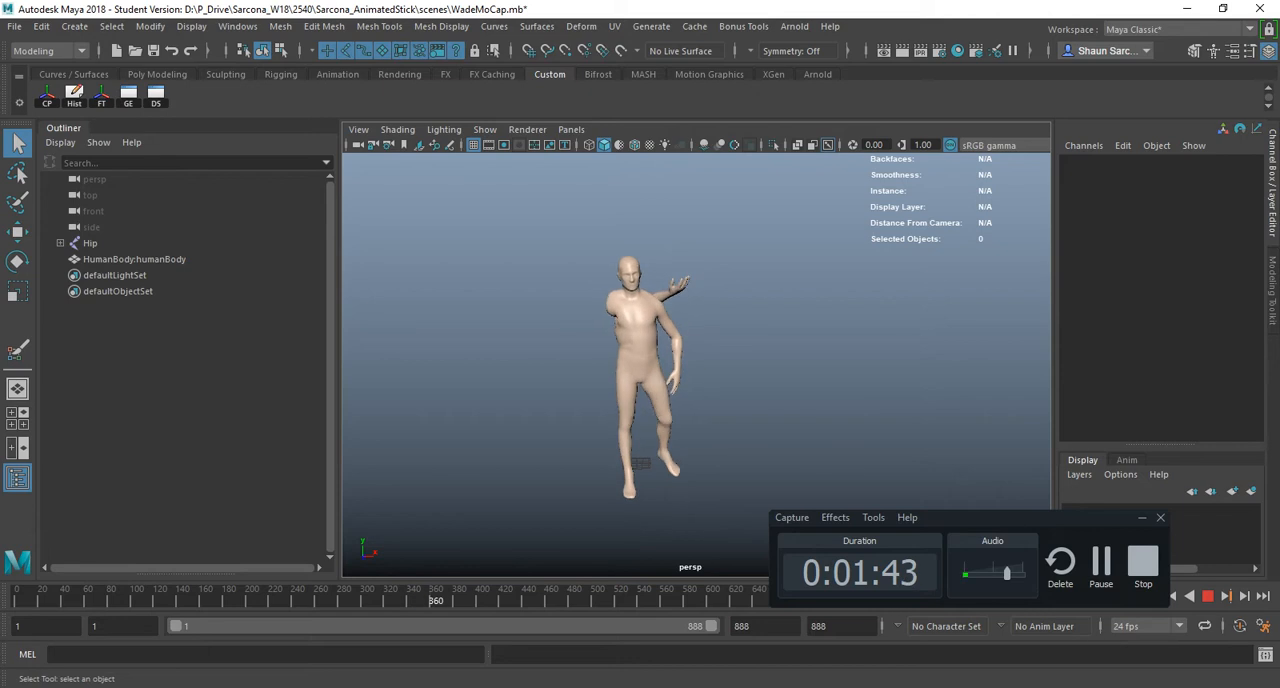
{"action": "key", "text": "Escape"}
{"action": "left_click_drag", "start_coordinate": [740, 340], "coordinate": [1215, 272], "text": "alt"}
{"action": "key", "text": "alt+v"}
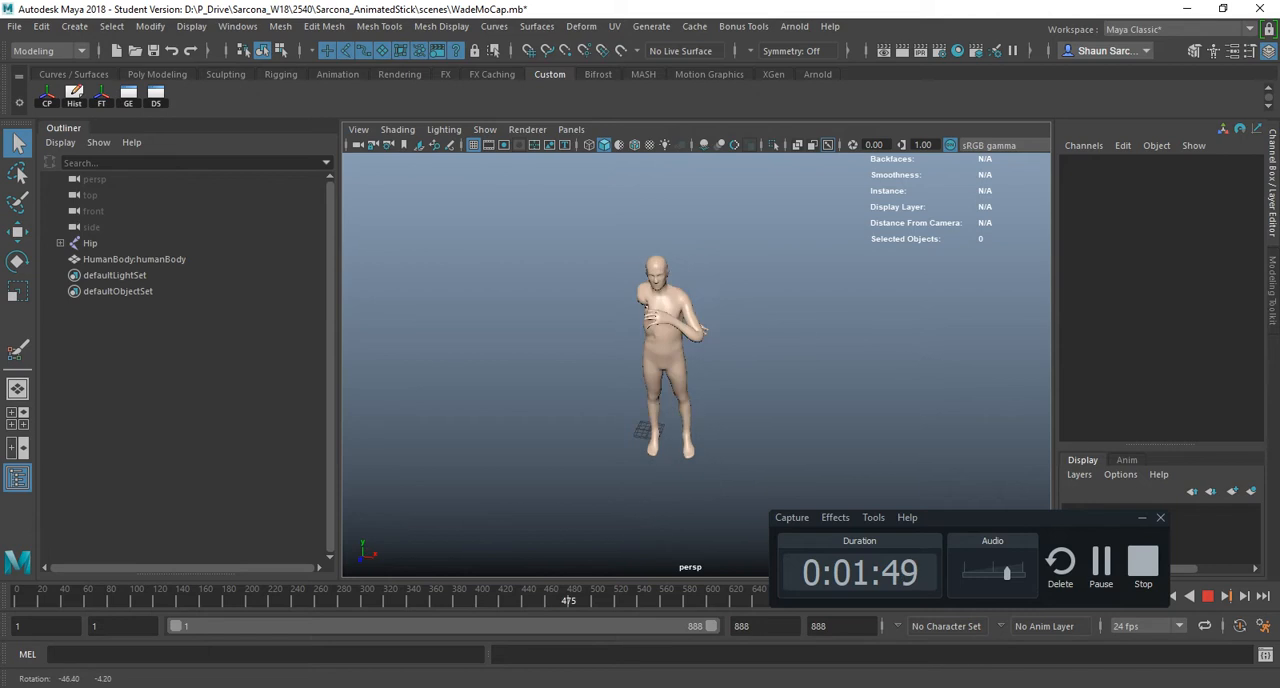
{"action": "key", "text": "Escape"}
{"action": "left_click_drag", "start_coordinate": [564, 598], "coordinate": [72, 598]}
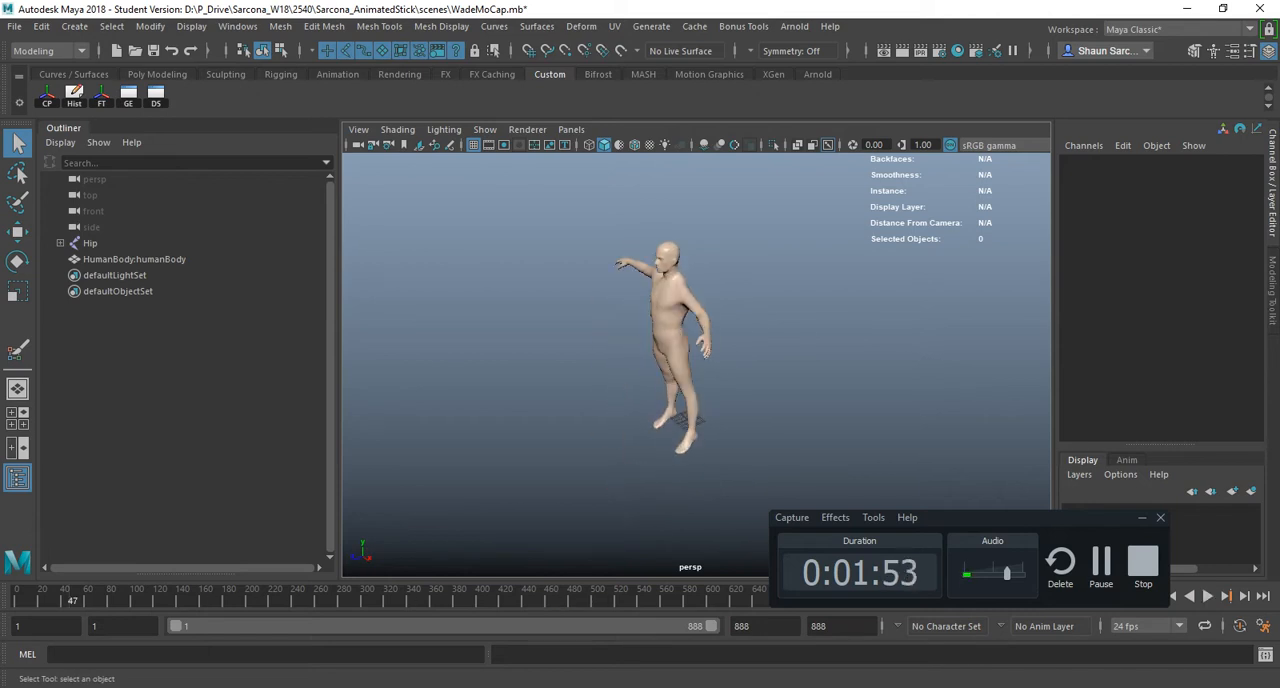
- Turn on the resolution gate and fit the full character inside it in the perspective view
{"action": "left_click_drag", "start_coordinate": [600, 370], "coordinate": [755, 340], "text": "alt"}
{"action": "middle_click_drag", "start_coordinate": [655, 360], "coordinate": [723, 338], "text": "alt"}
{"action": "right_click_drag", "start_coordinate": [723, 338], "coordinate": [860, 340], "text": "alt"}
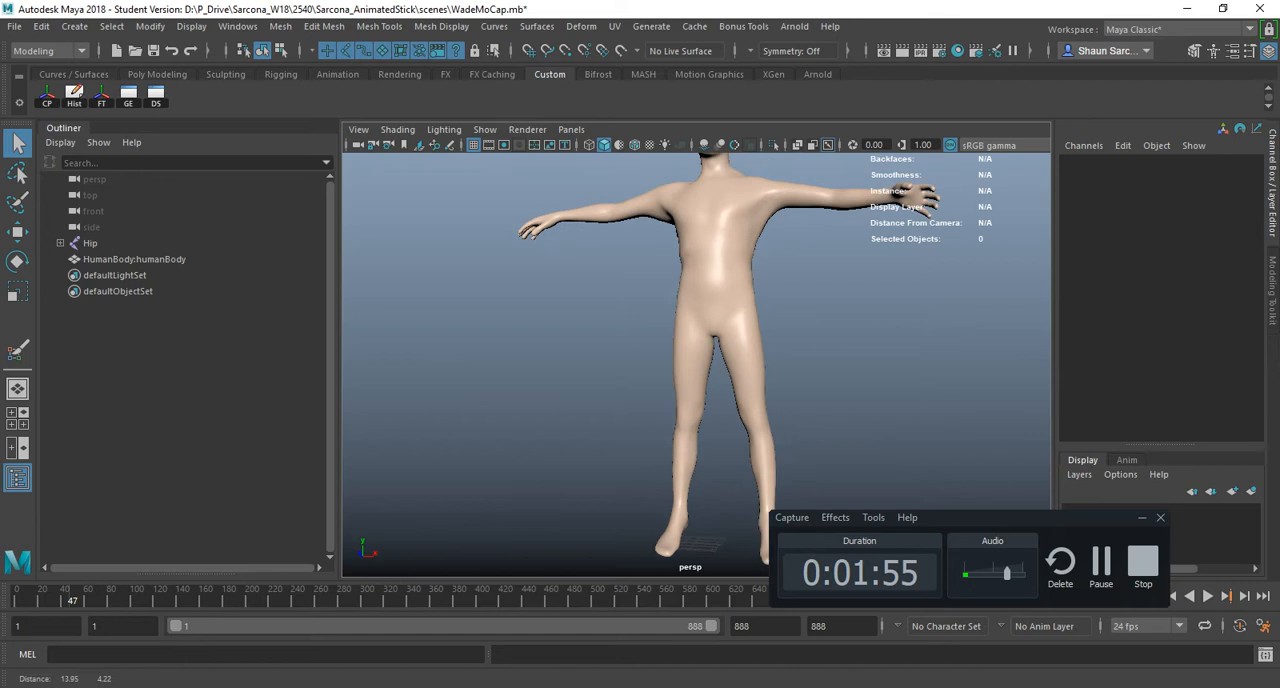
{"action": "middle_click_drag", "start_coordinate": [860, 340], "coordinate": [747, 371], "text": "alt"}
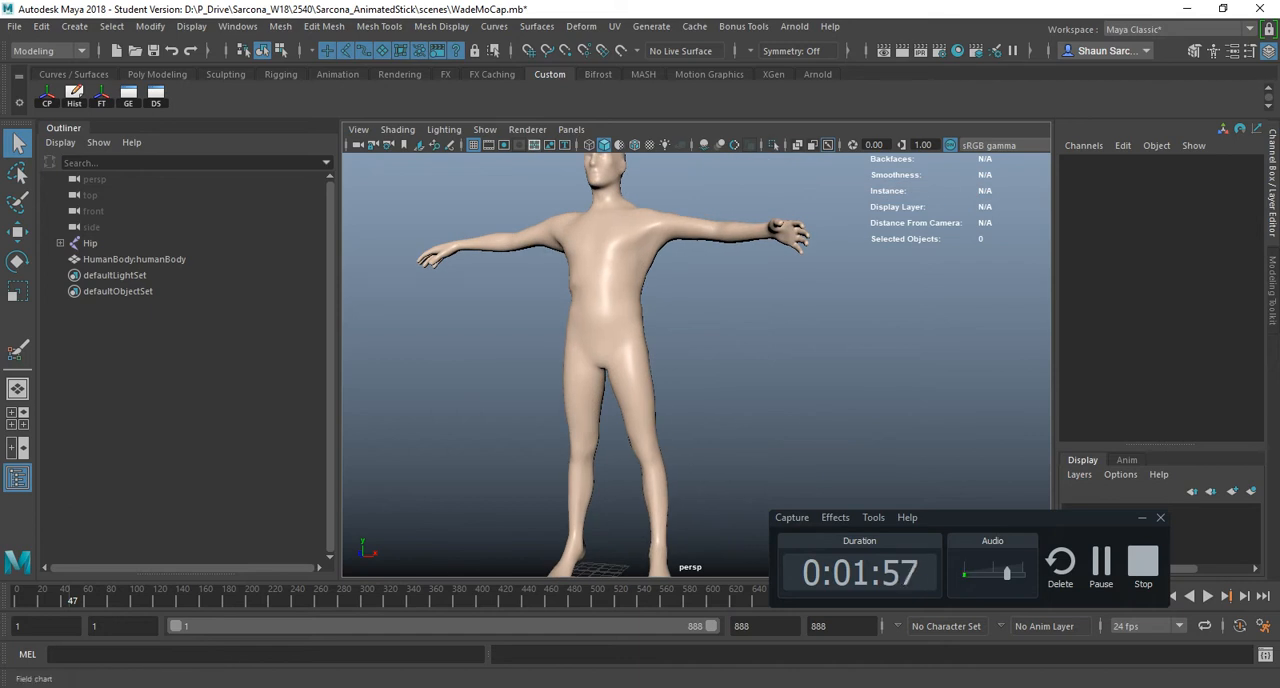
{"action": "left_click", "coordinate": [504, 145]}
{"action": "scroll", "coordinate": [660, 340], "scroll_direction": "down", "scroll_amount": 1}
{"action": "left_click_drag", "start_coordinate": [660, 340], "coordinate": [574, 360], "text": "alt"}
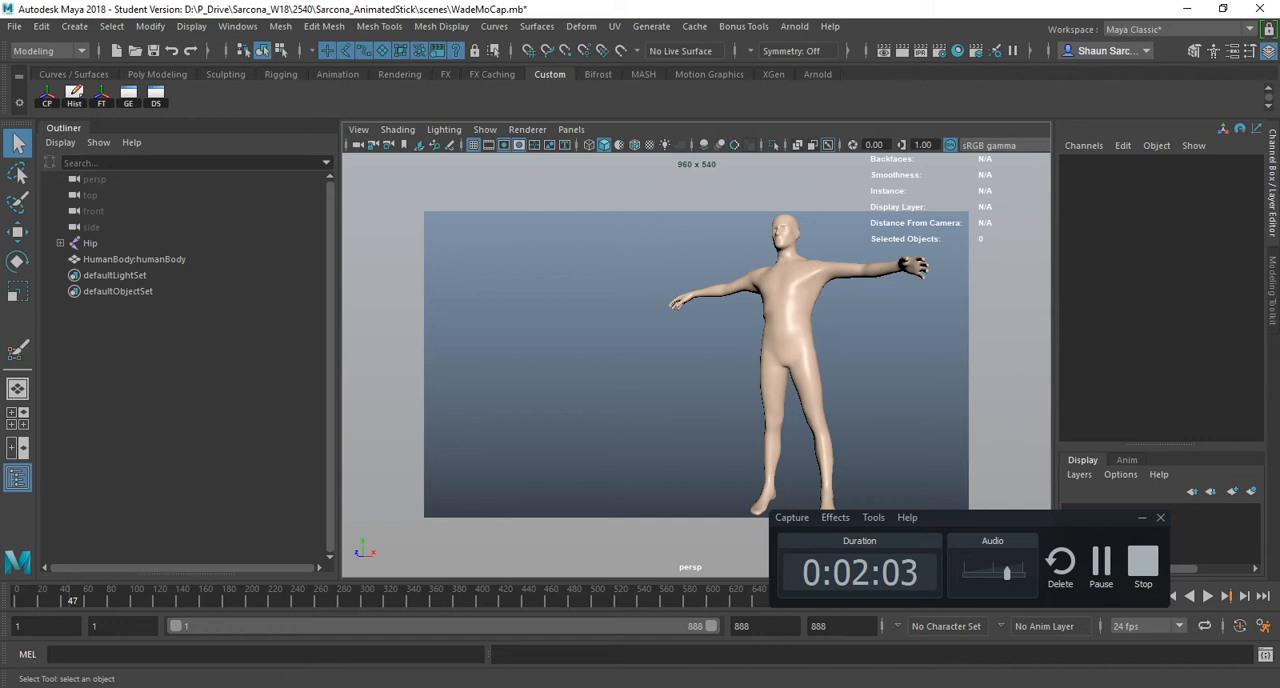
- Orbit to an overhead view of the character and return to the previous front view
{"action": "left_click_drag", "start_coordinate": [700, 270], "coordinate": [520, 530], "text": "alt"}
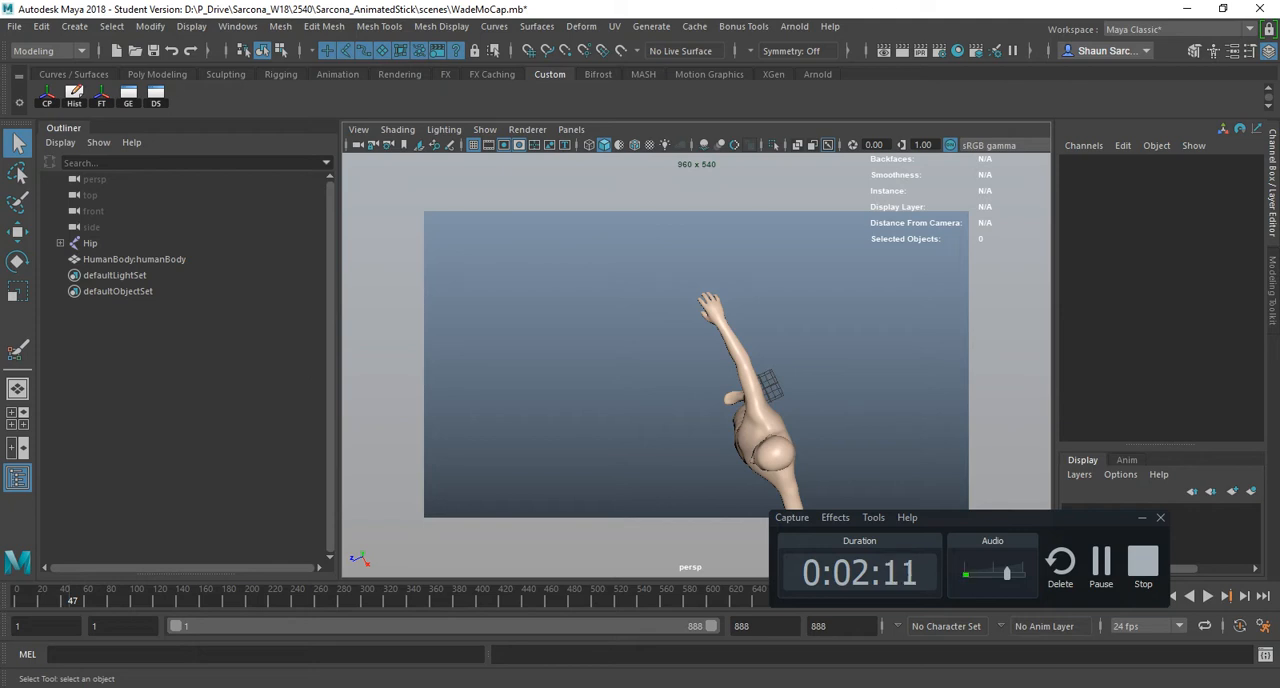
{"action": "left_click_drag", "start_coordinate": [640, 420], "coordinate": [780, 300], "text": "alt"}
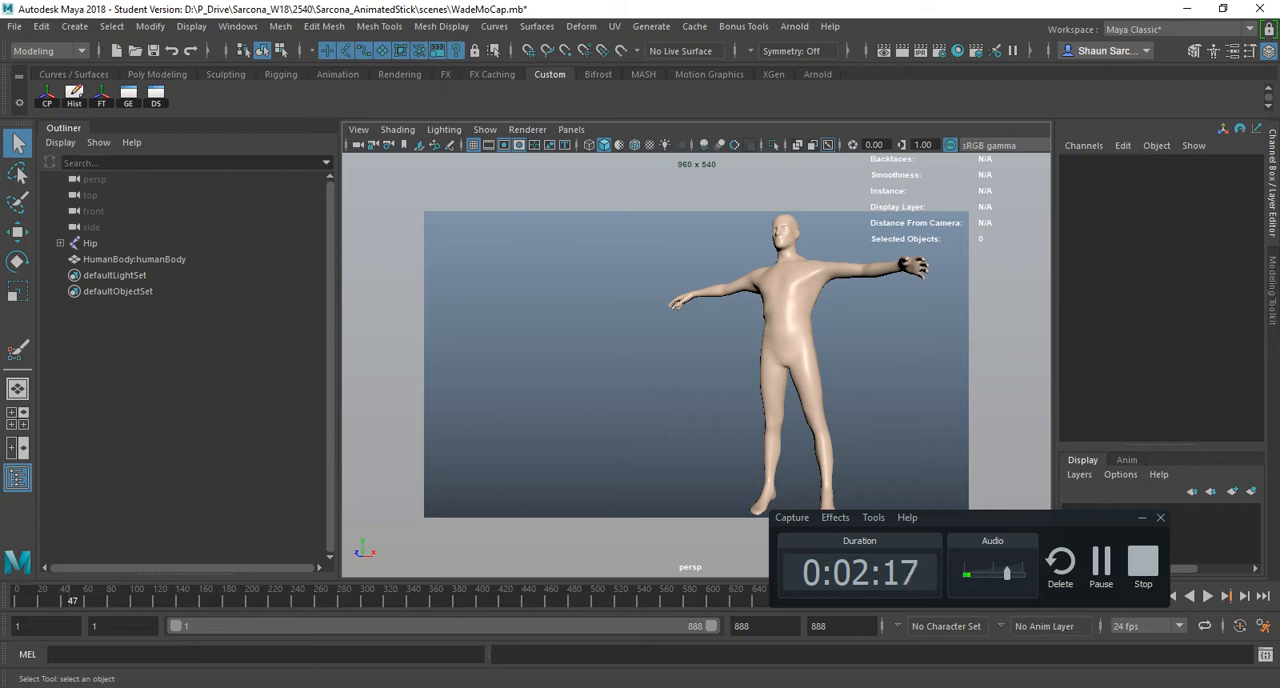
- Select the head's vertices and frame them, then return to object mode and bring the whole body into view
{"action": "right_click_drag", "start_coordinate": [791, 251], "coordinate": [714, 192]}
{"action": "left_click_drag", "start_coordinate": [845, 248], "coordinate": [845, 248]}
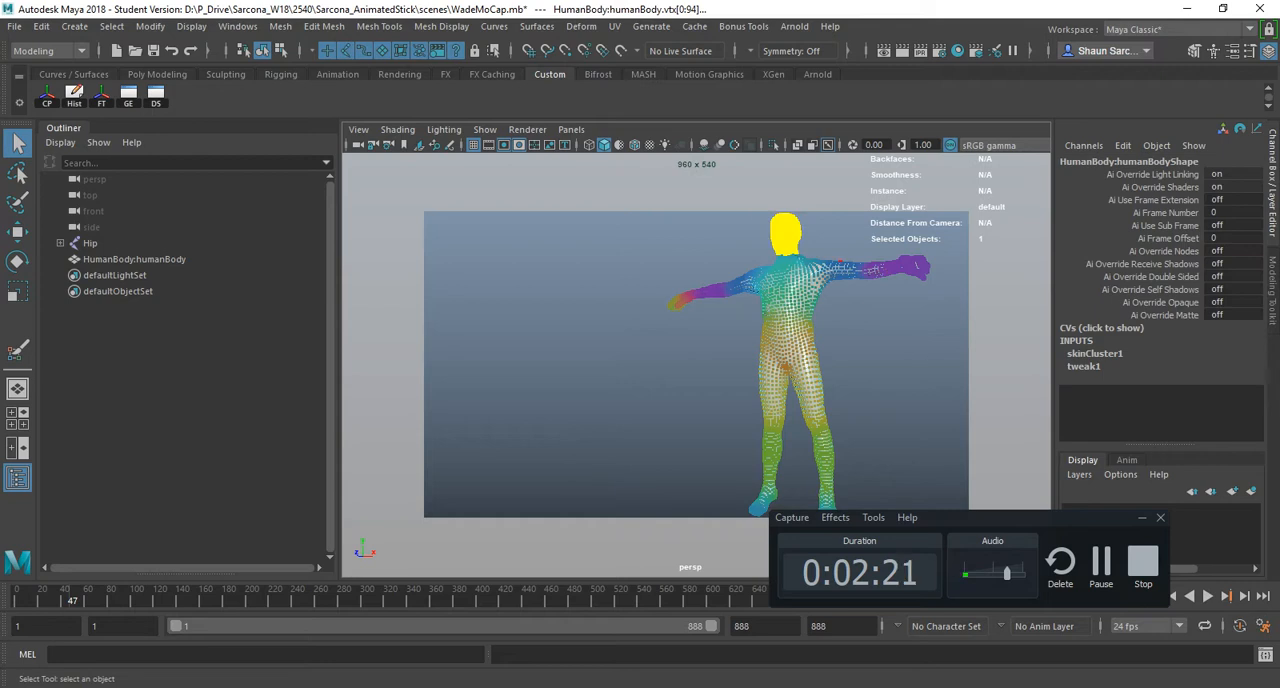
{"action": "key", "text": "f"}
{"action": "key", "text": "F8"}
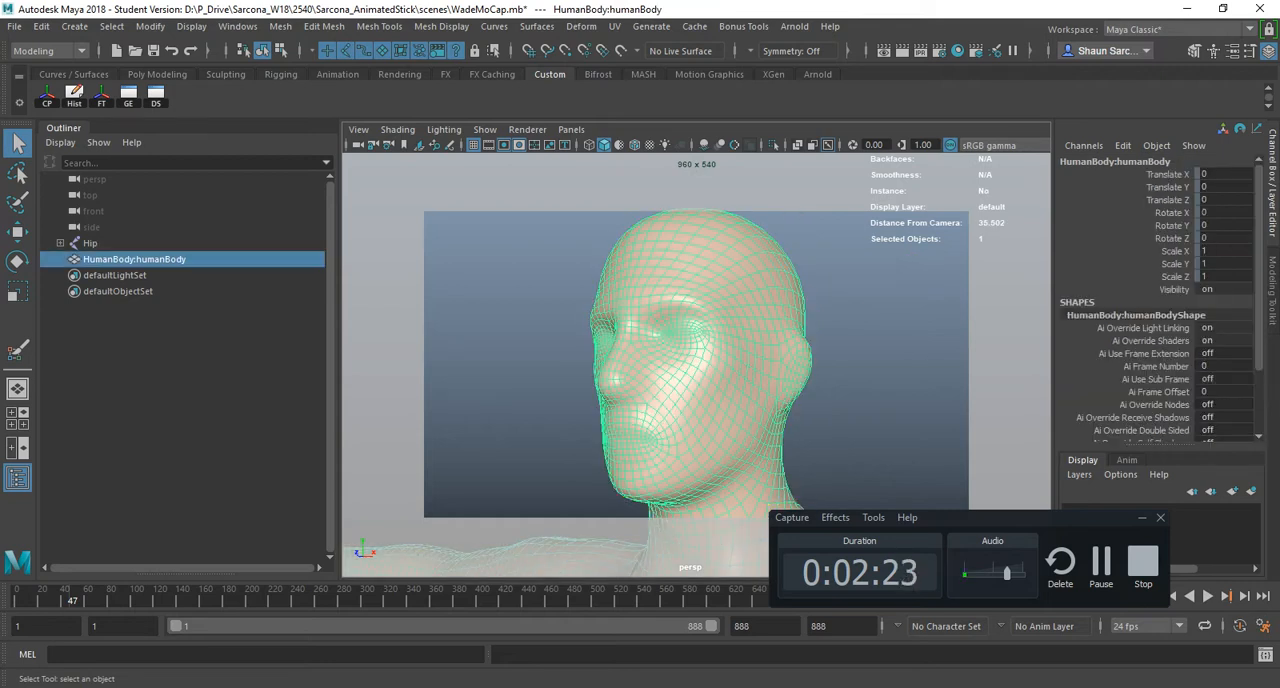
{"action": "key", "text": "f"}
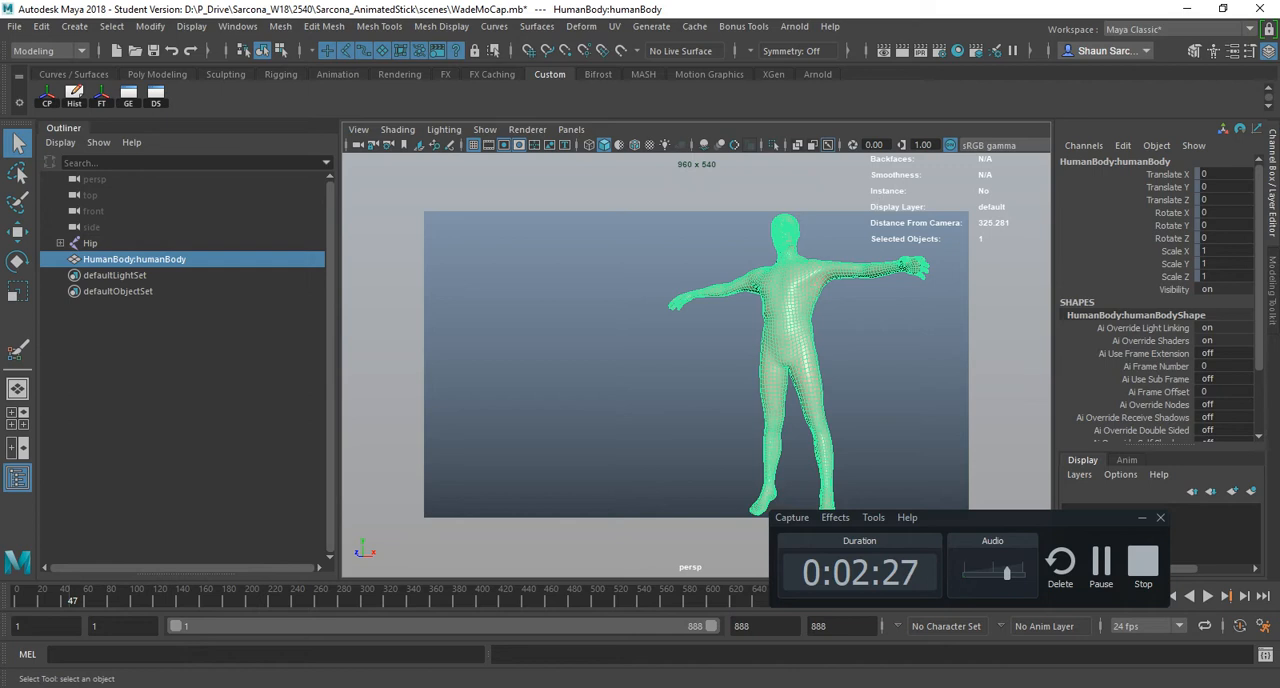
- Try several zoomed and shifted views of the selected body, and return to the closer full-body view
{"action": "middle_click_drag", "start_coordinate": [700, 360], "coordinate": [550, 364], "text": "alt"}
{"action": "right_click_drag", "start_coordinate": [640, 364], "coordinate": [520, 364], "text": "alt"}
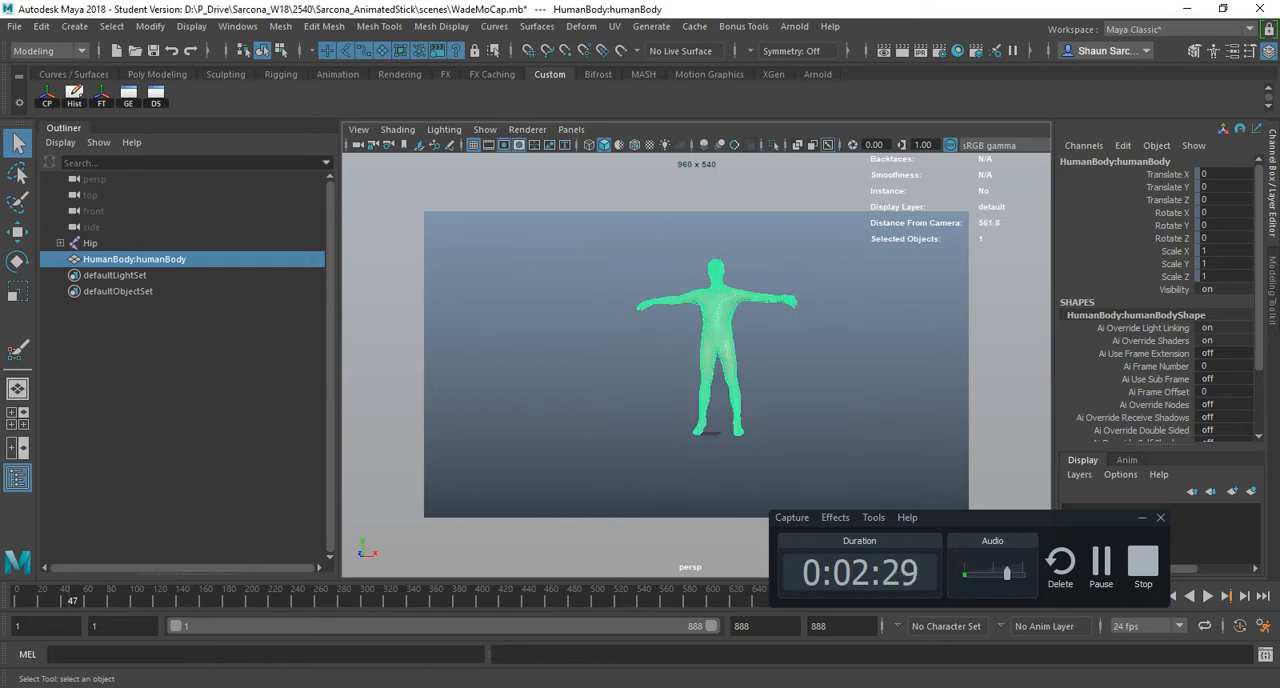
{"action": "mouse_move", "coordinate": [680, 350]}
{"action": "left_mouse_down", "text": "alt"}
{"action": "mouse_move", "coordinate": [580, 410]}
{"action": "mouse_move", "coordinate": [670, 360]}
{"action": "left_mouse_up", "text": "alt"}
{"action": "middle_click_drag", "start_coordinate": [670, 360], "coordinate": [704, 360], "text": "alt"}
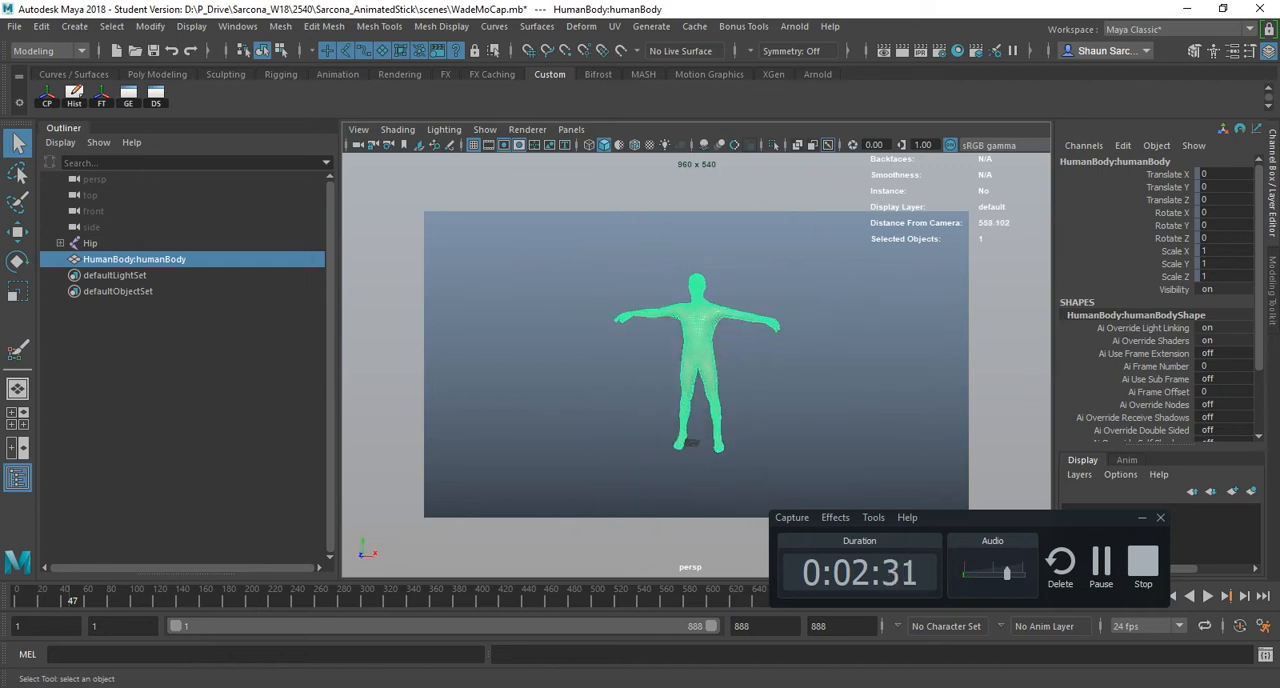
{"action": "mouse_move", "coordinate": [704, 360]}
{"action": "left_mouse_down", "text": "alt"}
{"action": "mouse_move", "coordinate": [610, 375]}
{"action": "mouse_move", "coordinate": [690, 360]}
{"action": "left_mouse_up", "text": "alt"}
{"action": "right_click_drag", "start_coordinate": [690, 360], "coordinate": [740, 360], "text": "alt"}
{"action": "middle_click_drag", "start_coordinate": [700, 360], "coordinate": [805, 375], "text": "alt"}
{"action": "left_click_drag", "start_coordinate": [720, 360], "coordinate": [680, 366], "text": "alt"}
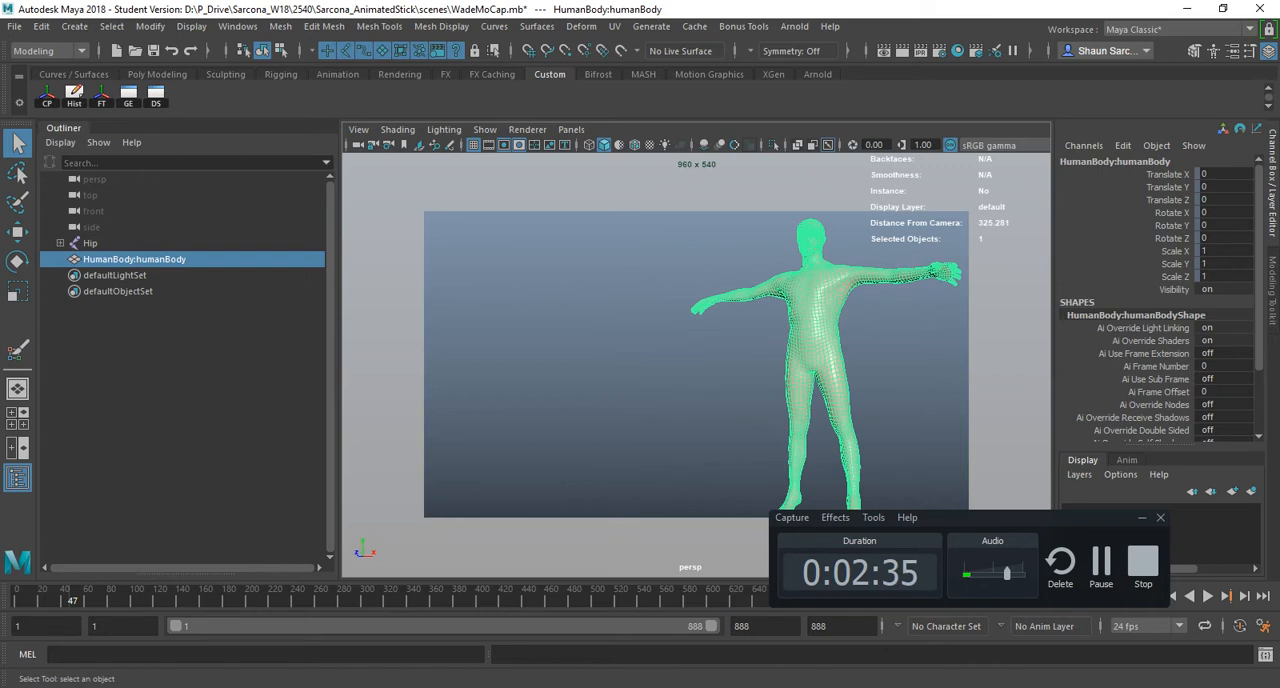
- Switch to the hotkey PDF in Acrobat and clear the highlight on the "Go to last view" entry
{"action": "key", "text": "alt+Tab"}
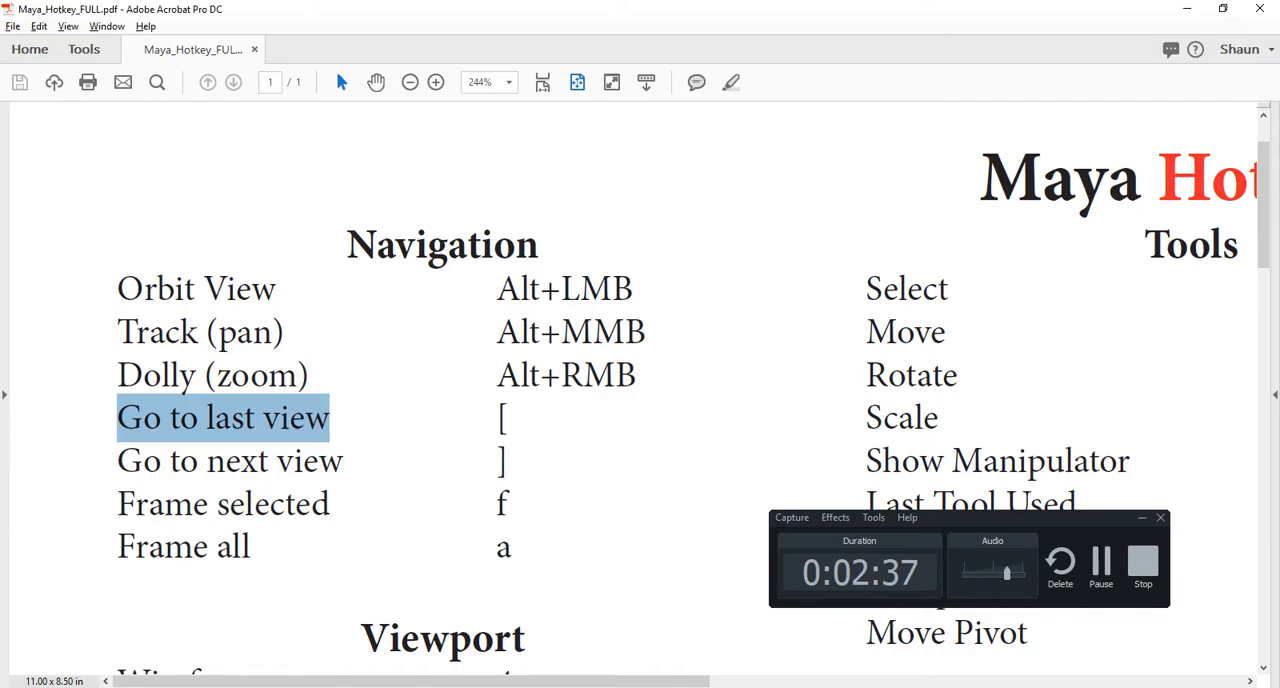
{"action": "left_click", "coordinate": [232, 418]}
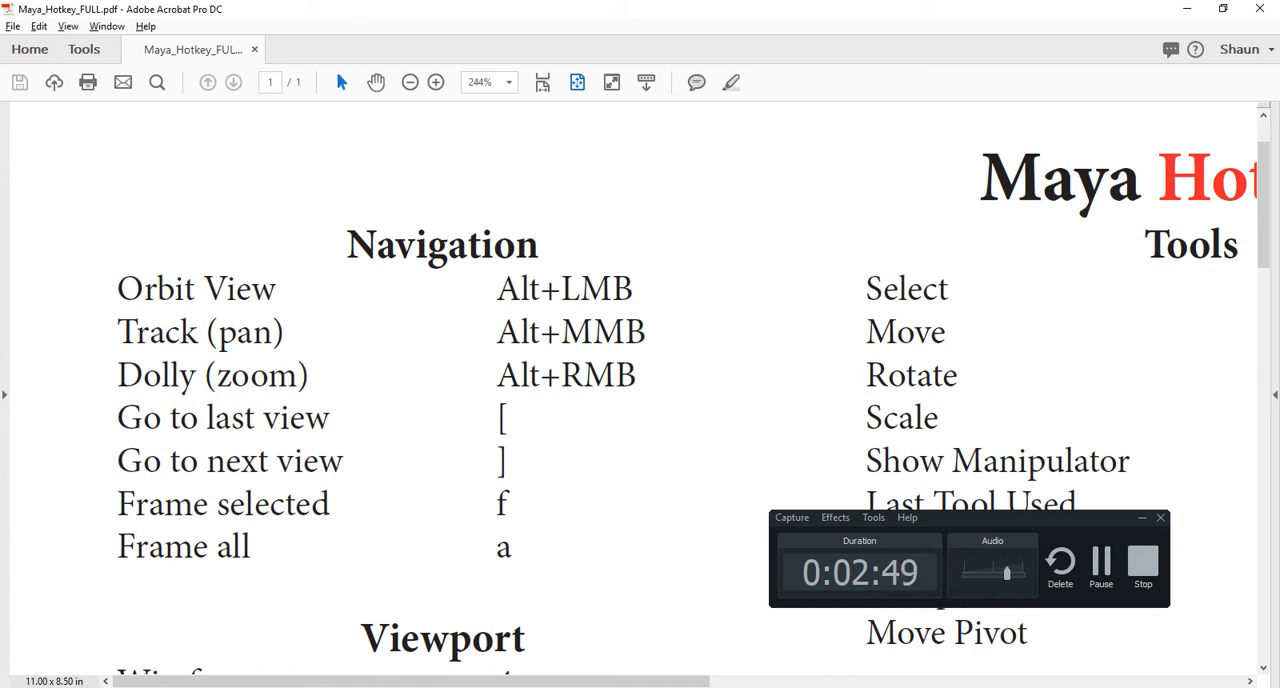
- Highlight the "Go to last view" entry and the "Frame selected" and "Frame all" entries in the PDF, then switch to Maya
{"action": "left_click_drag", "start_coordinate": [207, 419], "coordinate": [118, 459]}
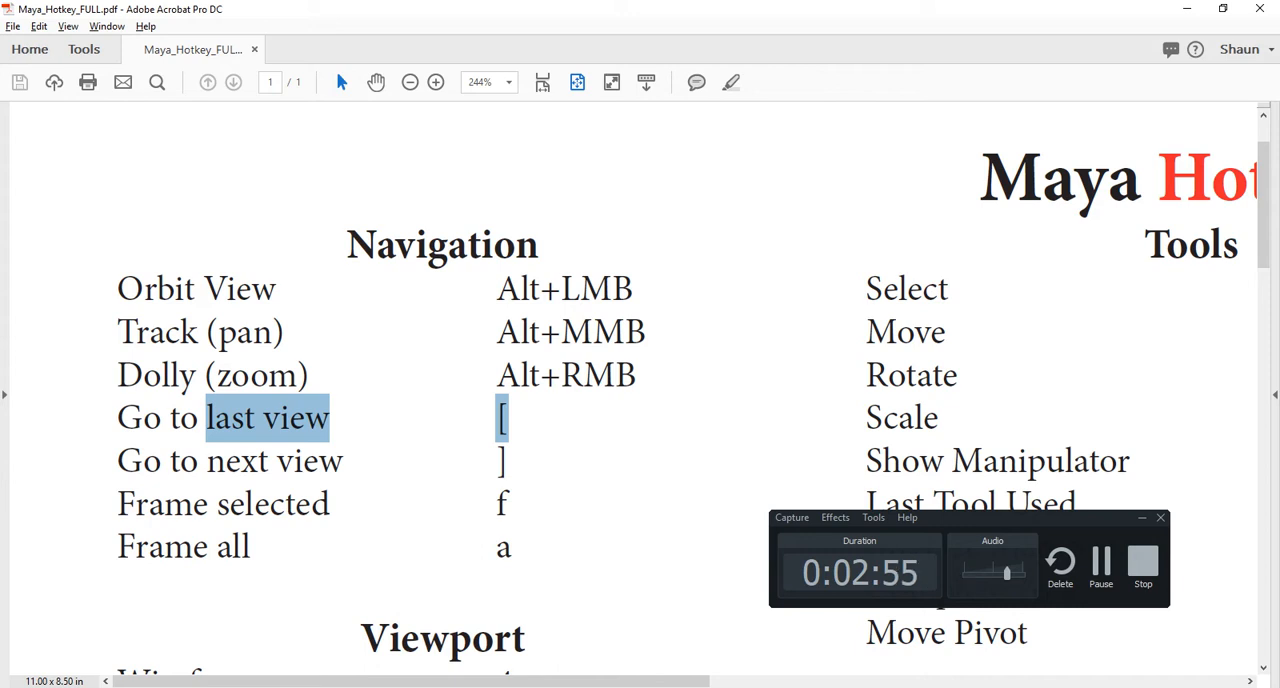
{"action": "left_click_drag", "start_coordinate": [118, 503], "coordinate": [512, 547]}
{"action": "key", "text": "alt+Tab"}
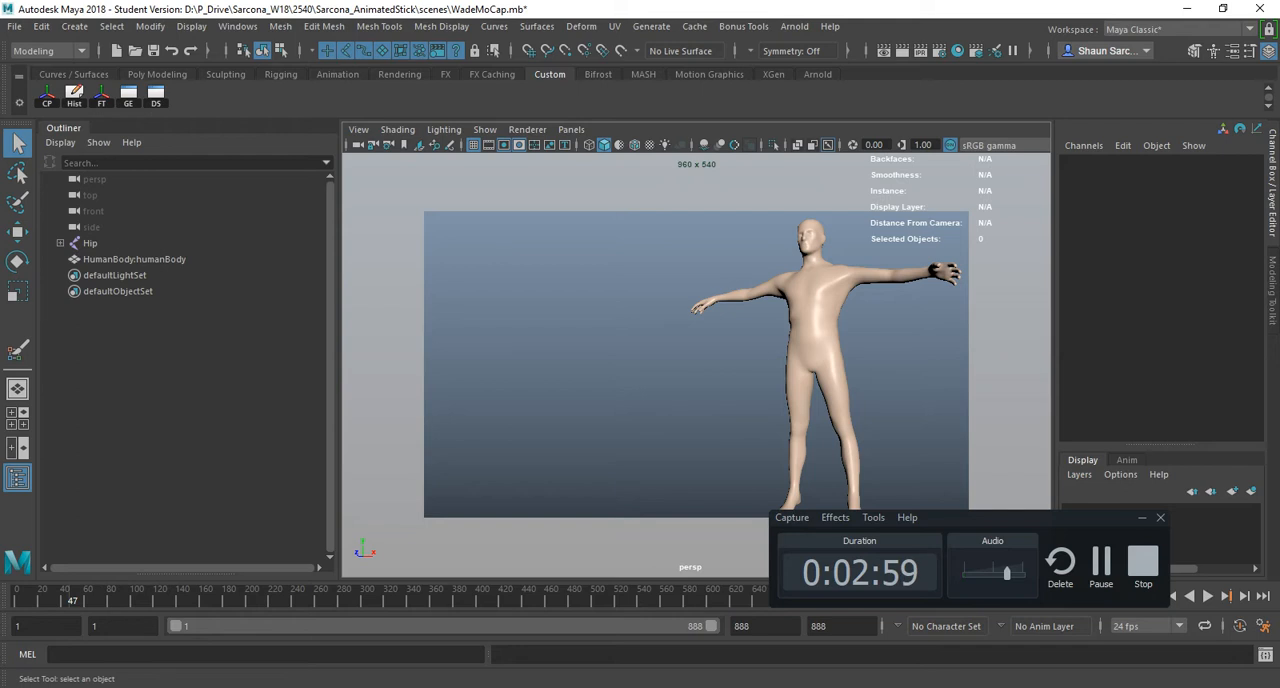
- Create a polygon sphere, move it back to about Z -975 and widen its X and Z scale to about 3
{"action": "scroll", "coordinate": [690, 360], "scroll_direction": "down", "scroll_amount": 5}
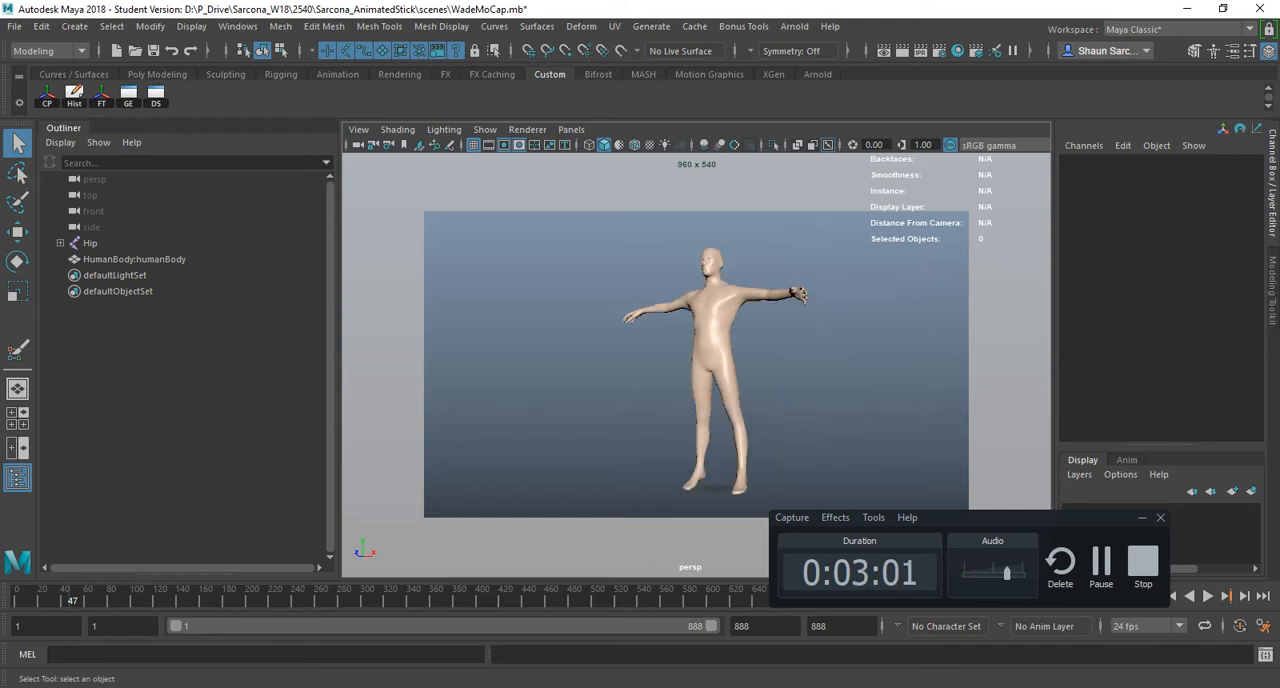
{"action": "scroll", "coordinate": [693, 365], "scroll_direction": "down", "scroll_amount": 3}
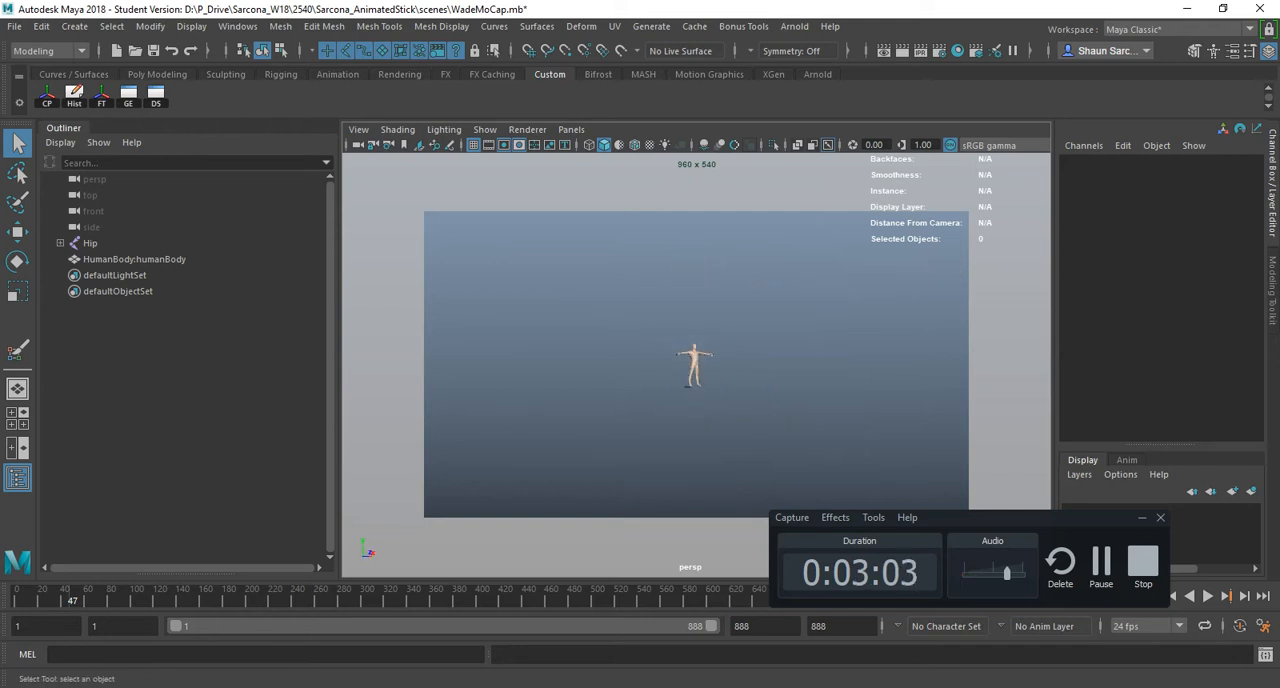
{"action": "left_click", "coordinate": [75, 26]}
{"action": "mouse_move", "coordinate": [130, 83]}
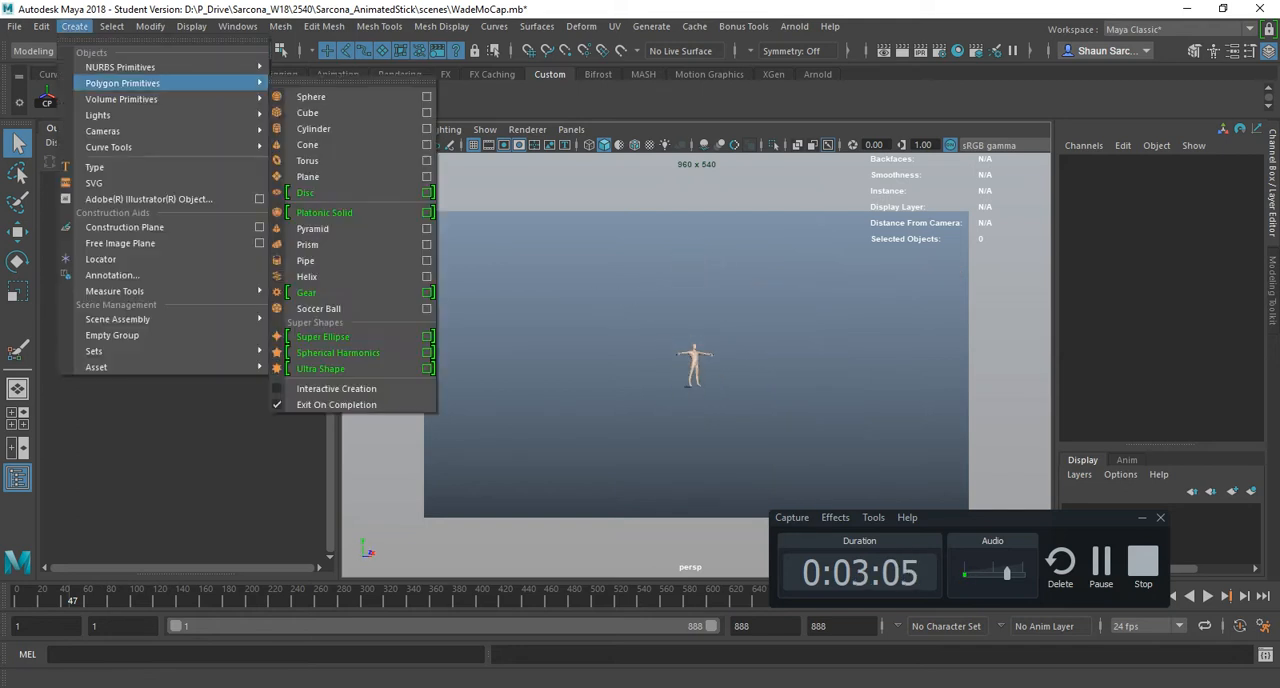
{"action": "left_click", "coordinate": [320, 96]}
{"action": "key", "text": "w"}
{"action": "key", "text": "r"}
{"action": "mouse_move", "coordinate": [733, 387]}
{"action": "left_mouse_down"}
{"action": "mouse_move", "coordinate": [640, 386]}
{"action": "mouse_move", "coordinate": [742, 388]}
{"action": "left_mouse_up"}
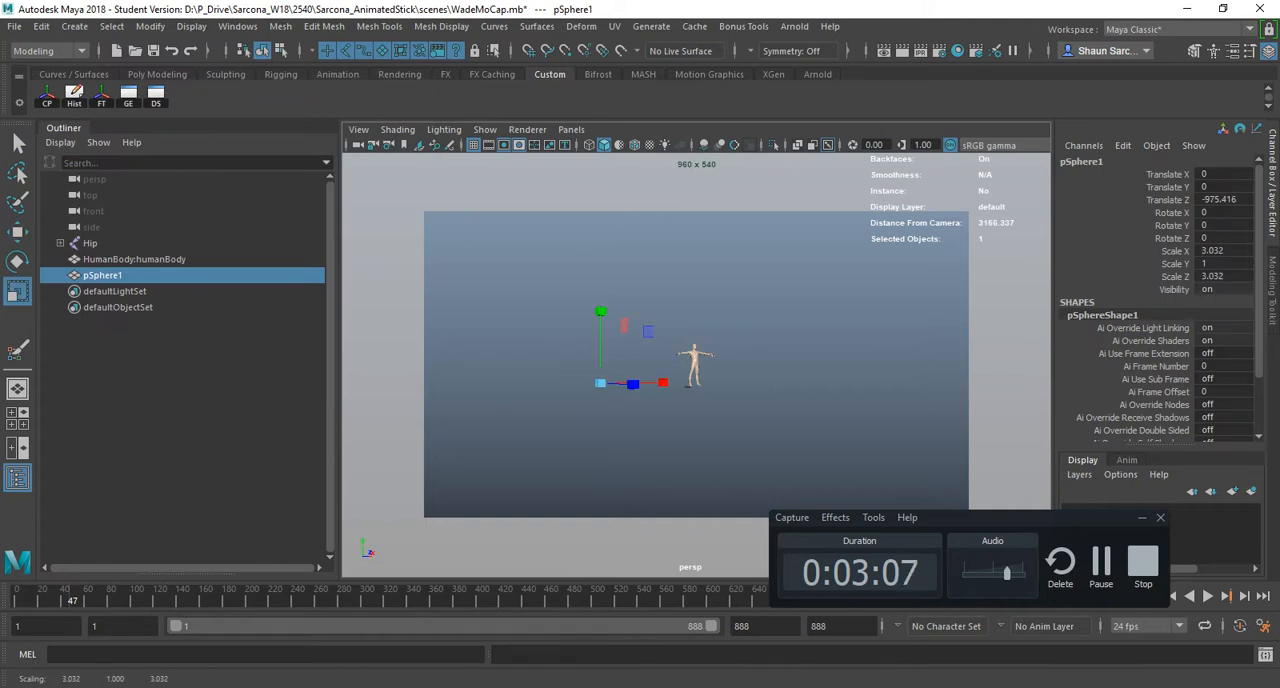
- Move the sphere to about X -593, Y 282, Z -1362 and enlarge it to a flattened scale of about 317 × 114 × 346
{"action": "key", "text": "w"}
{"action": "left_click_drag", "start_coordinate": [600, 383], "coordinate": [482, 336]}
{"action": "key", "text": "r"}
{"action": "left_click_drag", "start_coordinate": [482, 336], "coordinate": [700, 339]}
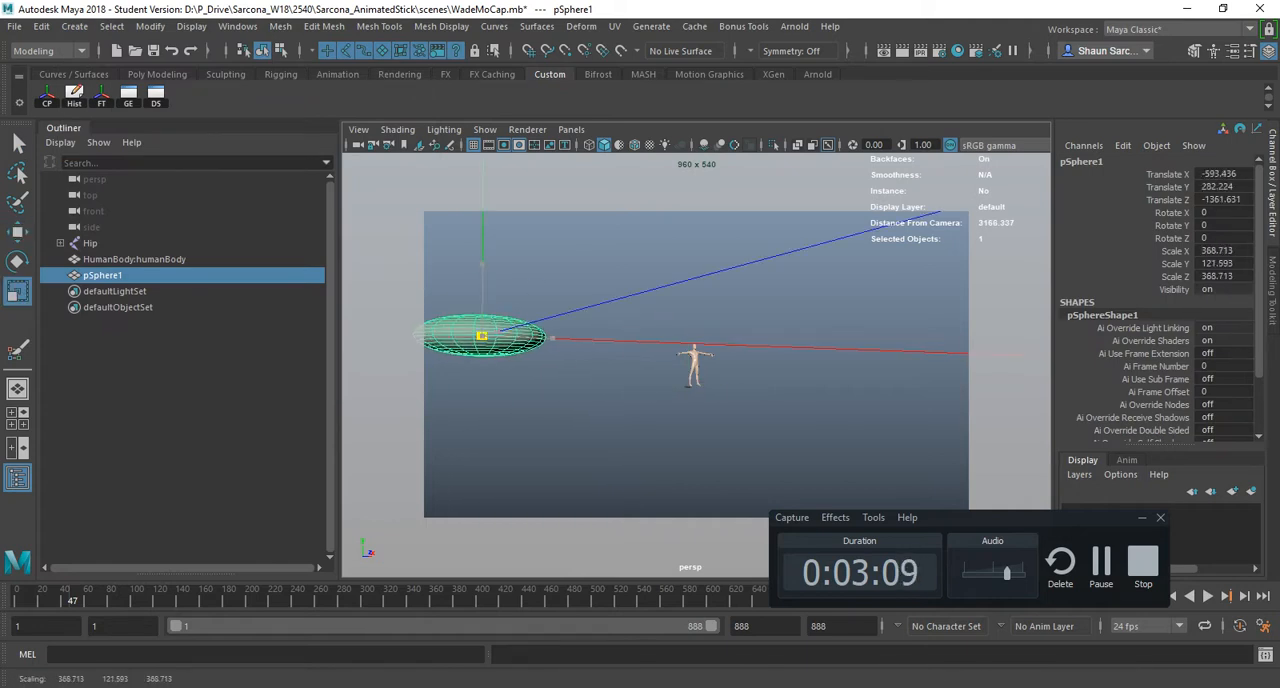
- Duplicate the flattened sphere and move the copy to the character's other side, at about X 2119, Y -215, Z 418
{"action": "left_click_drag", "start_coordinate": [558, 339], "coordinate": [1020, 419]}
{"action": "key", "text": "ctrl+d"}
{"action": "key", "text": "w"}
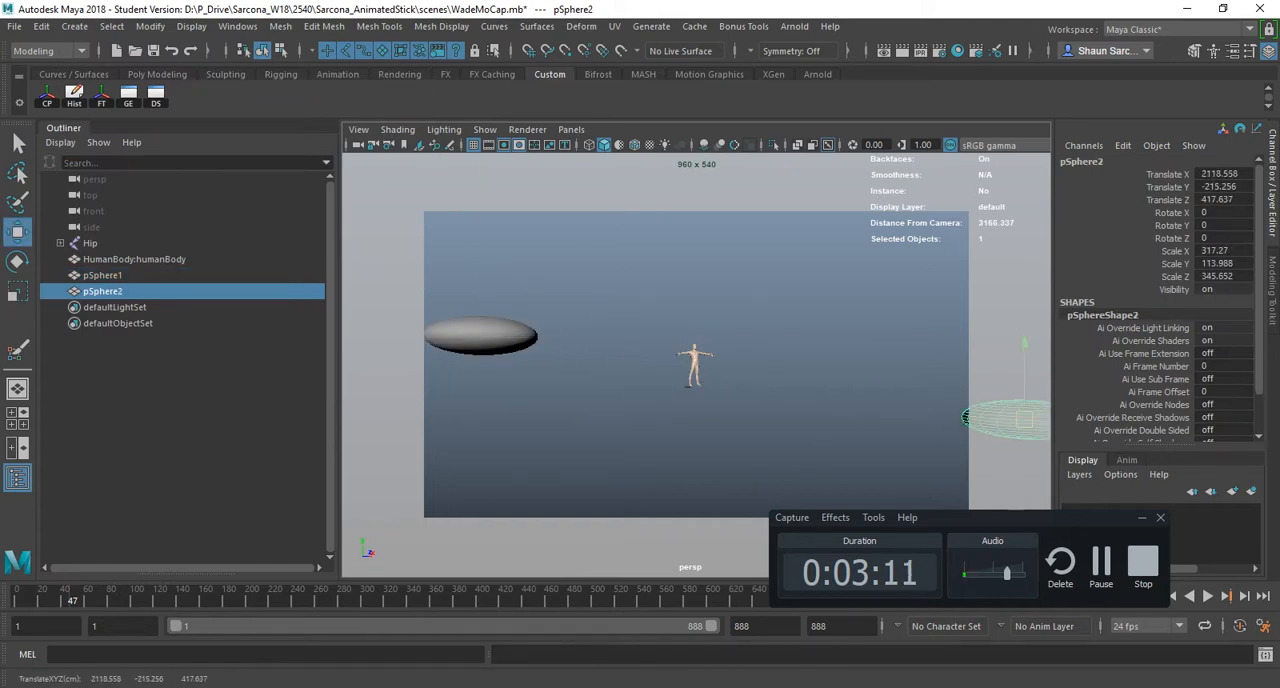
- Clear the selection and frame all objects in the perspective view
{"action": "left_click", "coordinate": [890, 350]}
{"action": "scroll", "coordinate": [696, 364], "scroll_direction": "up", "scroll_amount": 12}
{"action": "key", "text": "a"}
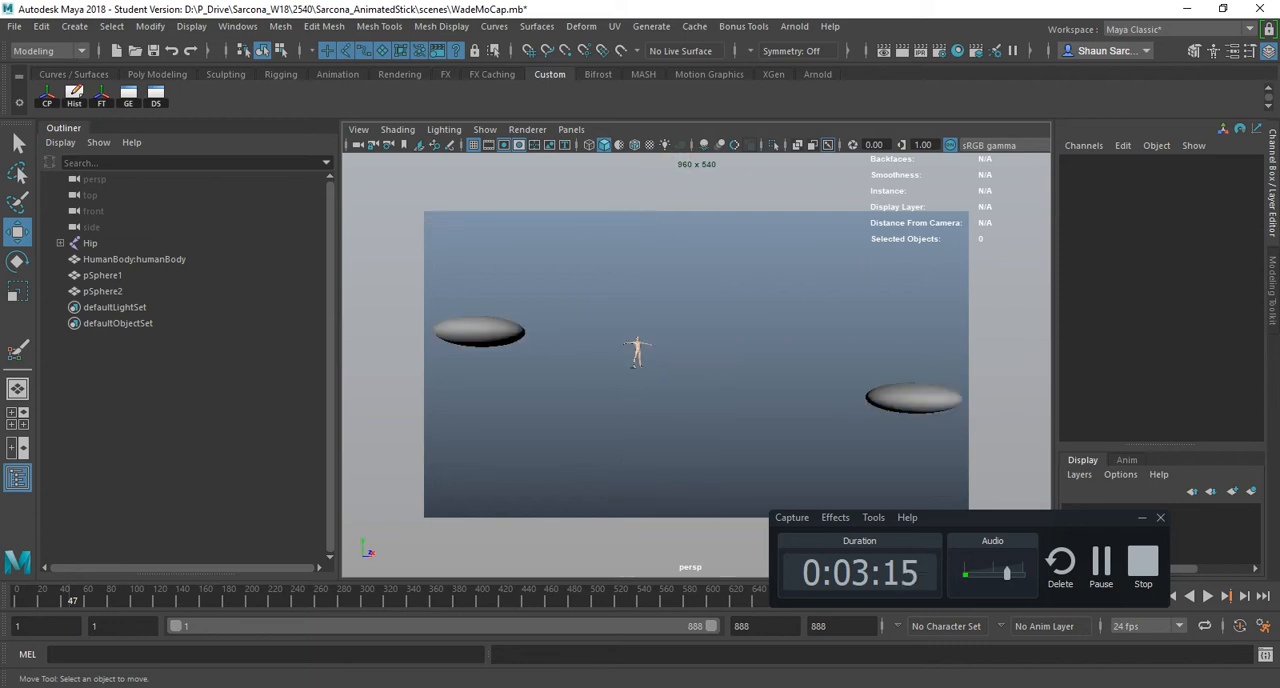
- Select the first flattened sphere, frame it and orbit to see it from above
{"action": "left_click", "coordinate": [482, 333]}
{"action": "key", "text": "f"}
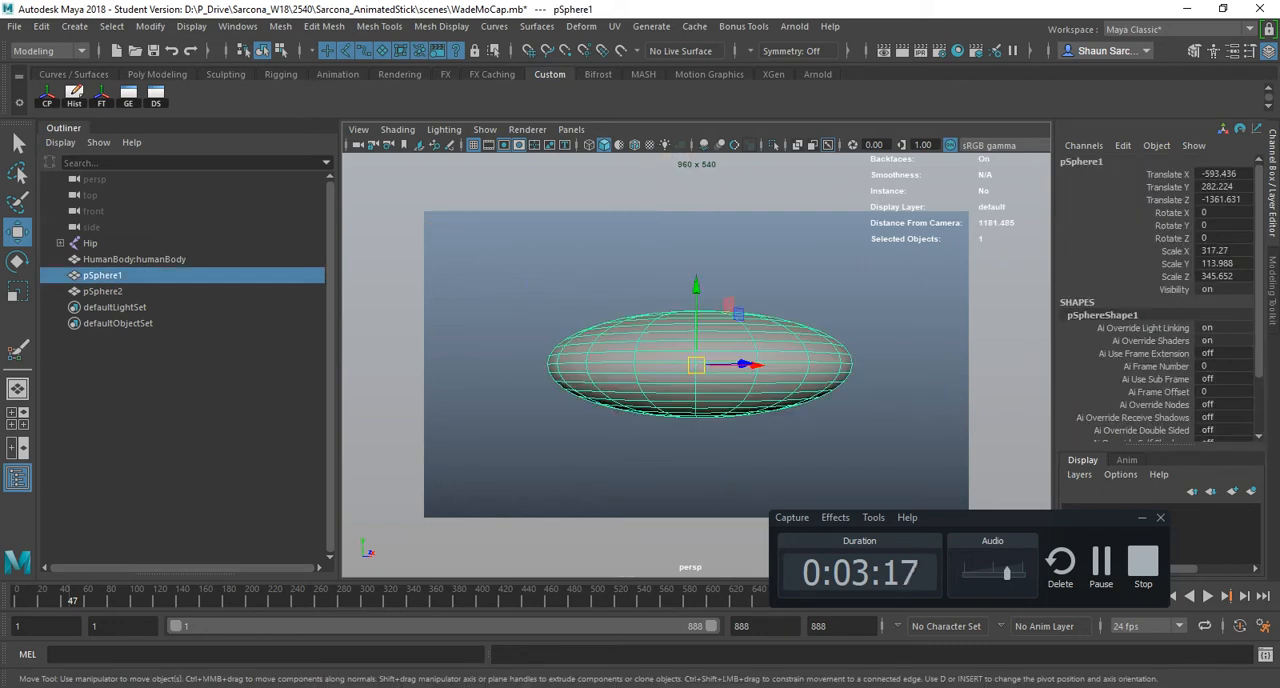
{"action": "left_click_drag", "start_coordinate": [560, 345], "coordinate": [640, 440], "text": "alt"}
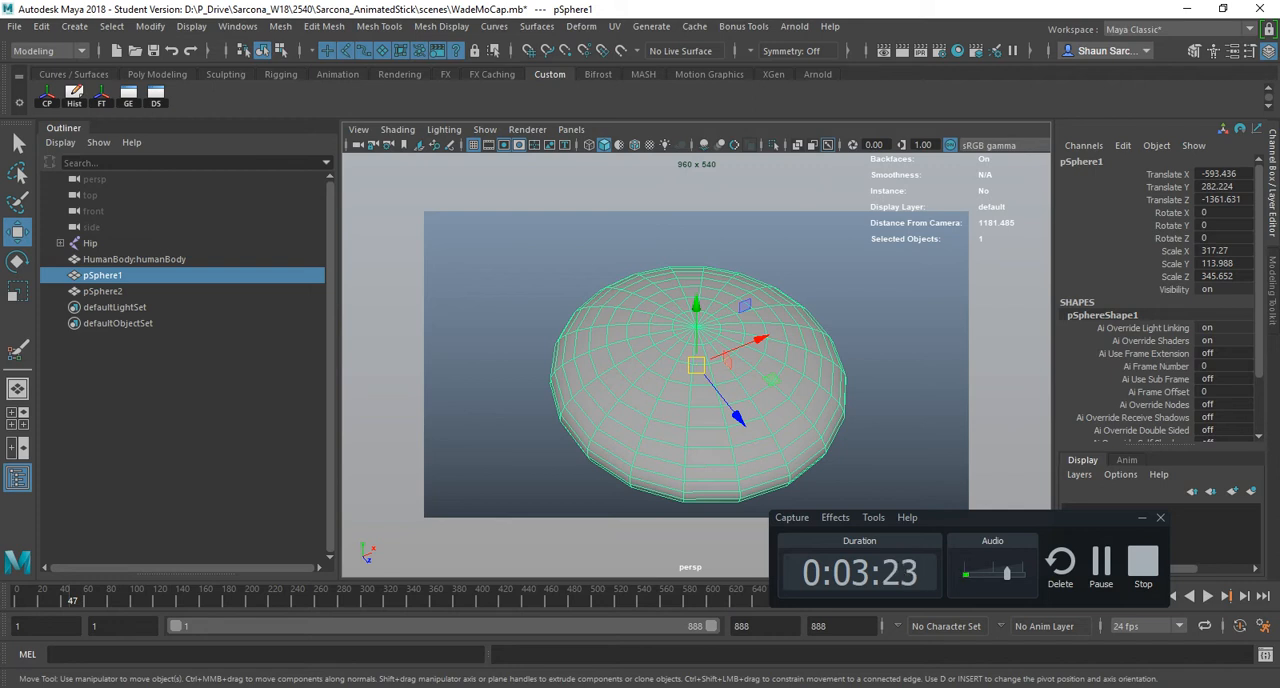
- Deselect the sphere and view the scene from farther away, then reselect the sphere, frame it and orbit around it
{"action": "left_click", "coordinate": [890, 350]}
{"action": "scroll", "coordinate": [696, 365], "scroll_direction": "down", "scroll_amount": 5}
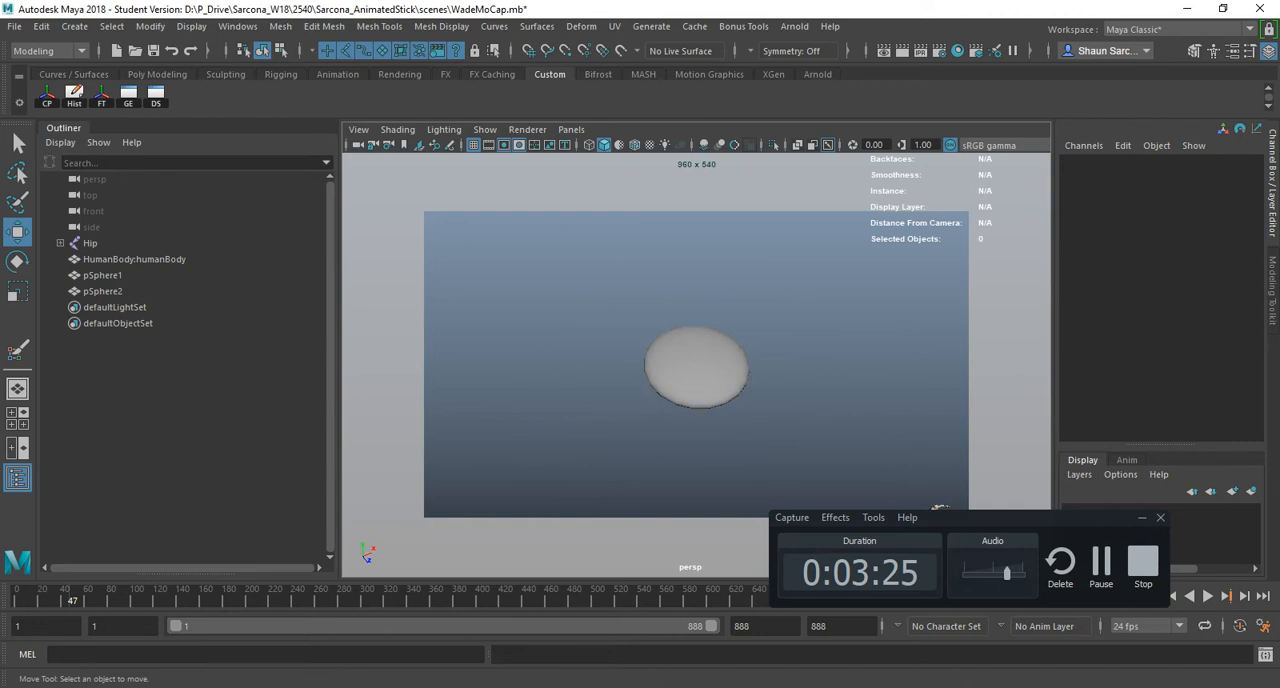
{"action": "middle_click_drag", "start_coordinate": [890, 350], "coordinate": [650, 346], "text": "alt"}
{"action": "left_click_drag", "start_coordinate": [650, 346], "coordinate": [448, 376], "text": "alt"}
{"action": "left_click_drag", "start_coordinate": [640, 518], "coordinate": [608, 531], "text": "alt"}
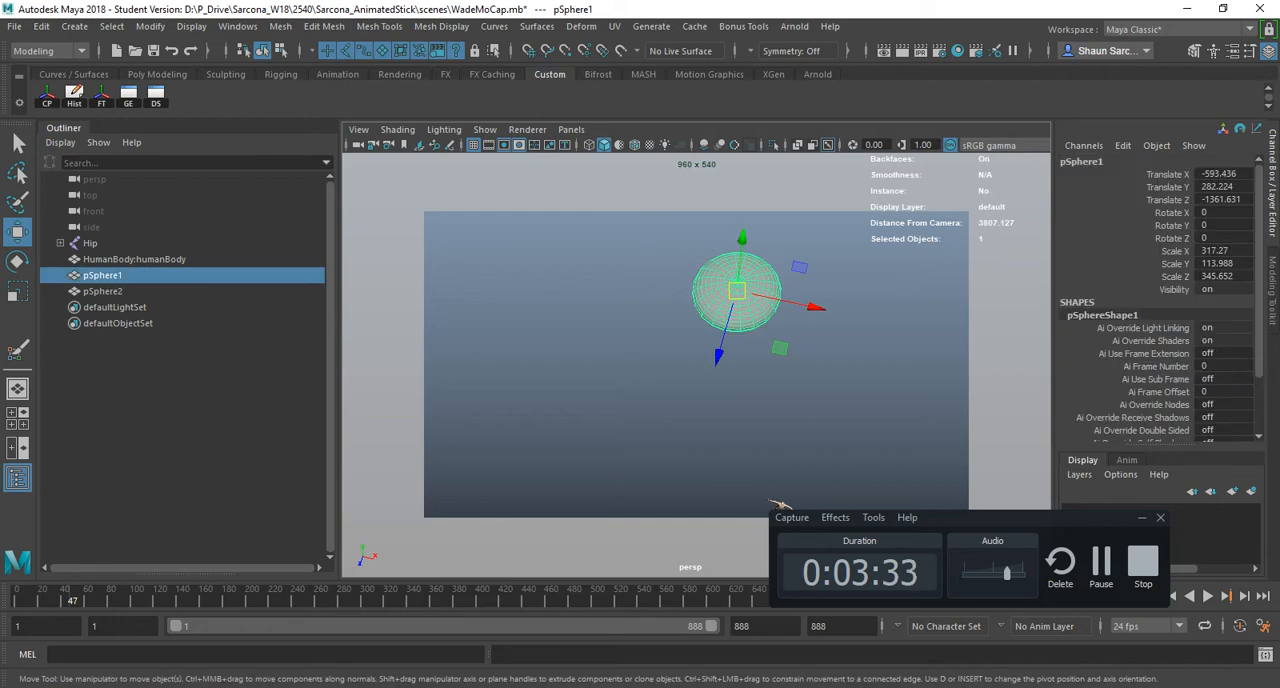
{"action": "key", "text": "f"}
{"action": "left_click_drag", "start_coordinate": [640, 410], "coordinate": [777, 402], "text": "alt"}
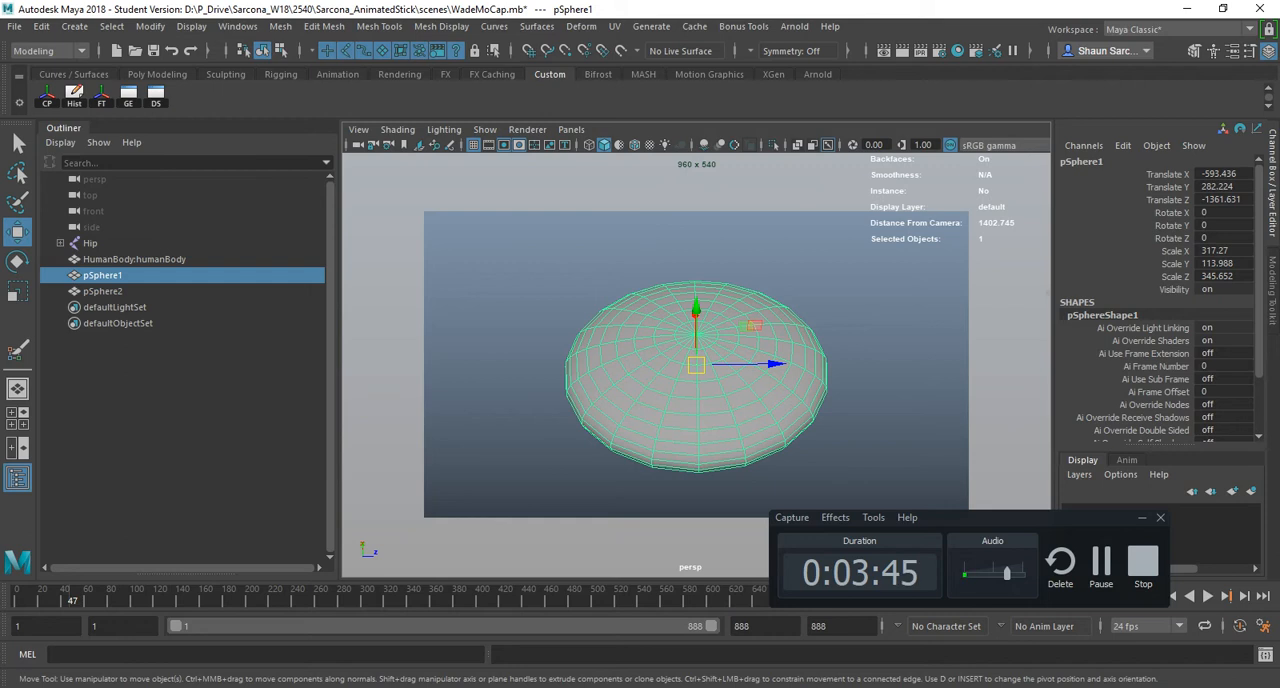
- Switch to the hotkey PDF in Acrobat and bring up the list of Viewport shortcuts
{"action": "key", "text": "alt+Tab"}
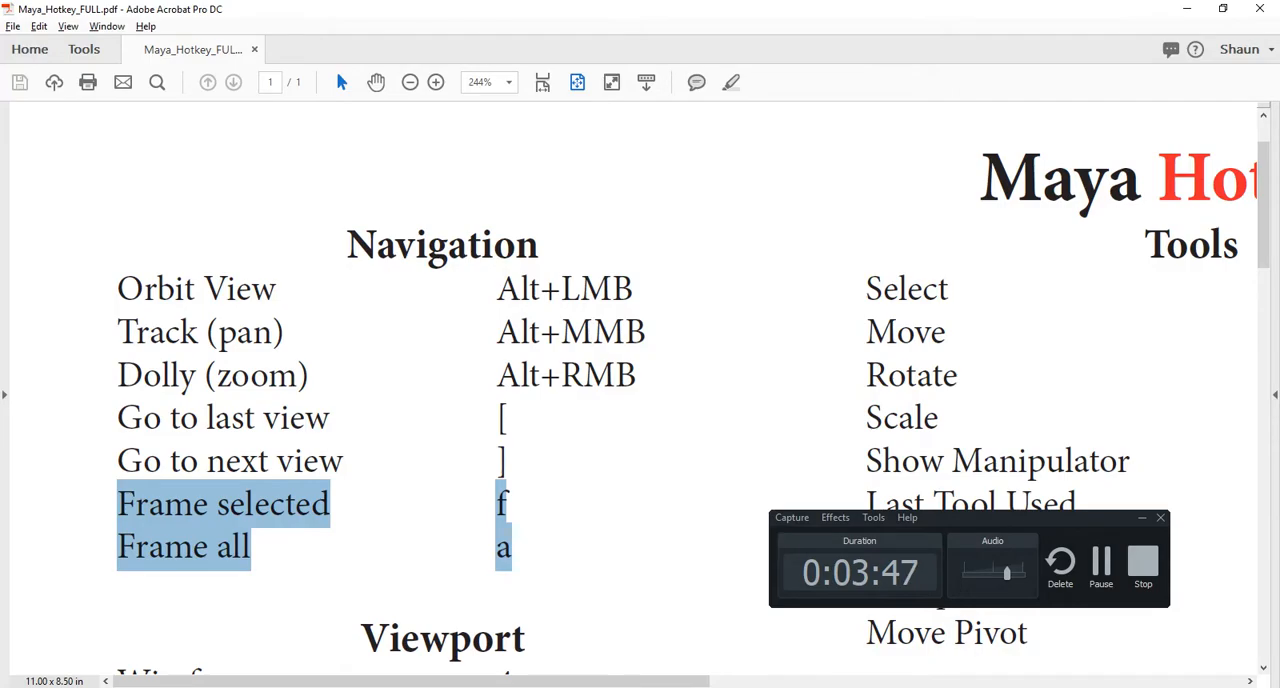
{"action": "scroll", "coordinate": [640, 400], "scroll_direction": "down", "scroll_amount": 4}
{"action": "scroll", "coordinate": [693, 388], "scroll_direction": "down", "scroll_amount": 4}
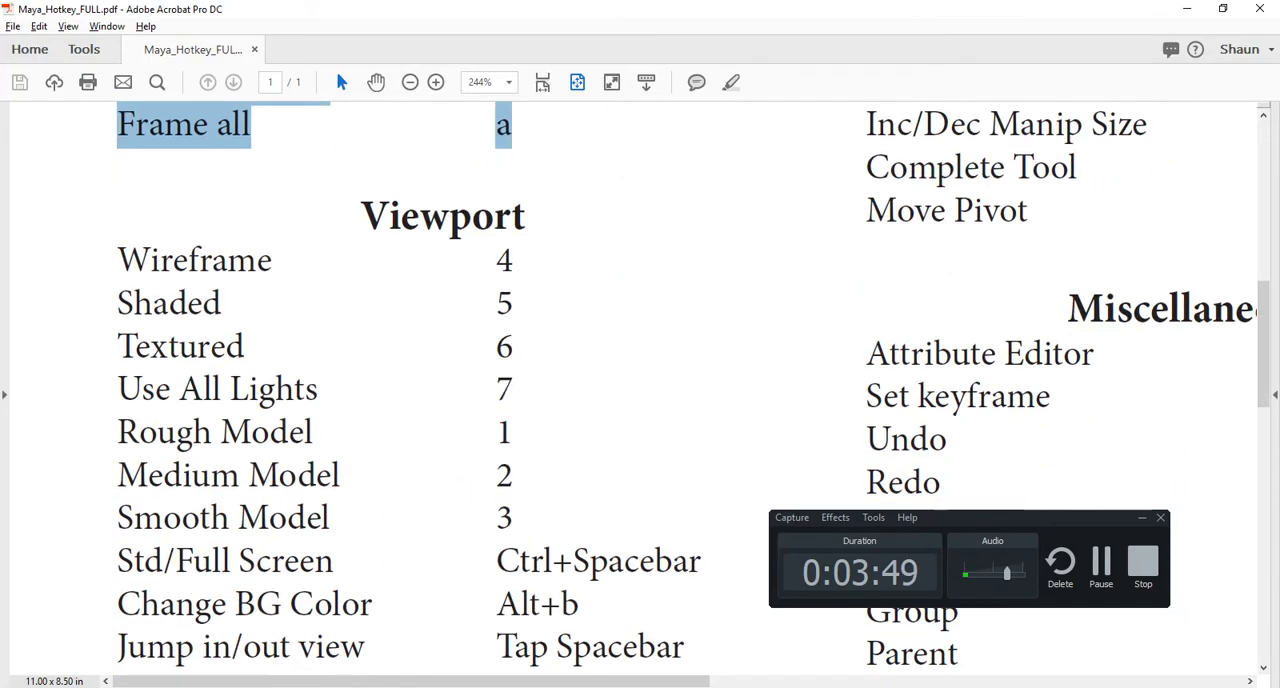
- Switch back to Maya and navigate to a close front view of the character's upper body with the sphere behind it
{"action": "key", "text": "alt+Tab"}
{"action": "scroll", "coordinate": [696, 360], "scroll_direction": "down", "scroll_amount": 5}
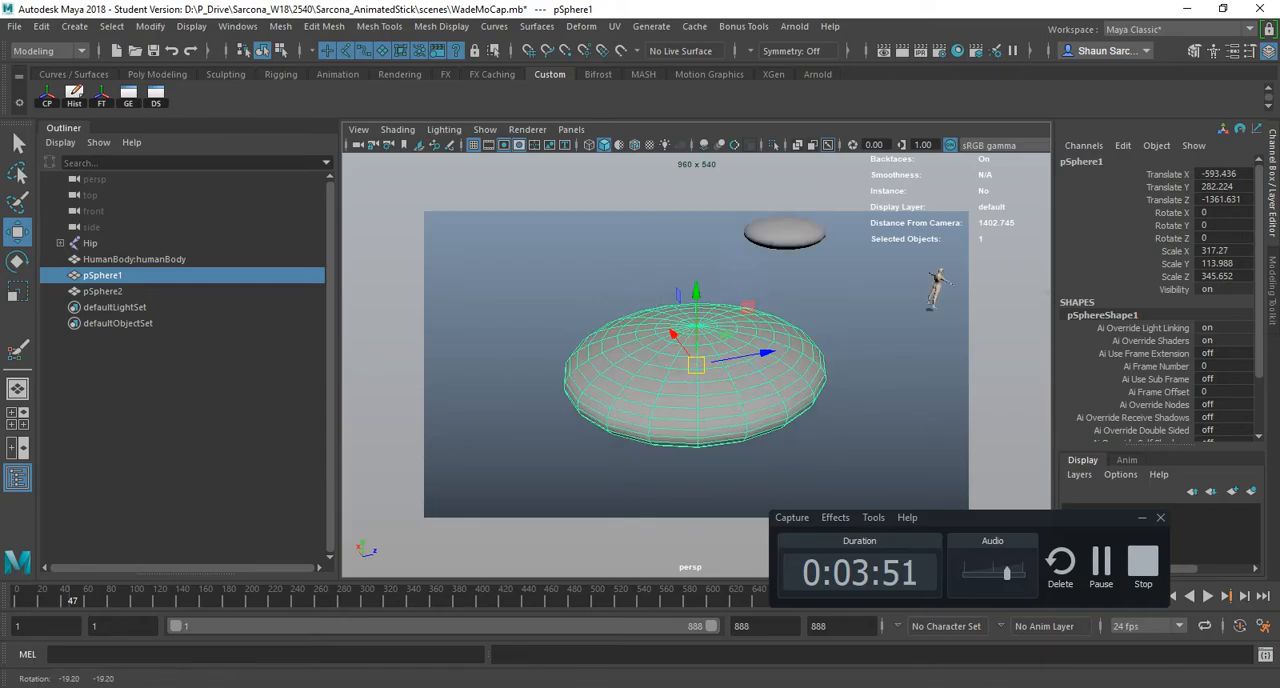
{"action": "left_click_drag", "start_coordinate": [780, 370], "coordinate": [660, 370], "text": "alt"}
{"action": "middle_click_drag", "start_coordinate": [700, 362], "coordinate": [474, 379], "text": "alt"}
{"action": "left_click_drag", "start_coordinate": [740, 370], "coordinate": [540, 372], "text": "alt"}
{"action": "scroll", "coordinate": [696, 364], "scroll_direction": "up", "scroll_amount": 4}
{"action": "left_click_drag", "start_coordinate": [700, 370], "coordinate": [672, 370], "text": "alt"}
{"action": "middle_click_drag", "start_coordinate": [720, 400], "coordinate": [612, 355], "text": "alt"}
{"action": "scroll", "coordinate": [696, 364], "scroll_direction": "up", "scroll_amount": 3}
{"action": "left_click_drag", "start_coordinate": [720, 370], "coordinate": [590, 376], "text": "alt"}
{"action": "middle_click_drag", "start_coordinate": [700, 390], "coordinate": [550, 350], "text": "alt"}
{"action": "left_click_drag", "start_coordinate": [700, 380], "coordinate": [620, 358], "text": "alt"}
{"action": "middle_click_drag", "start_coordinate": [620, 340], "coordinate": [740, 425], "text": "alt"}
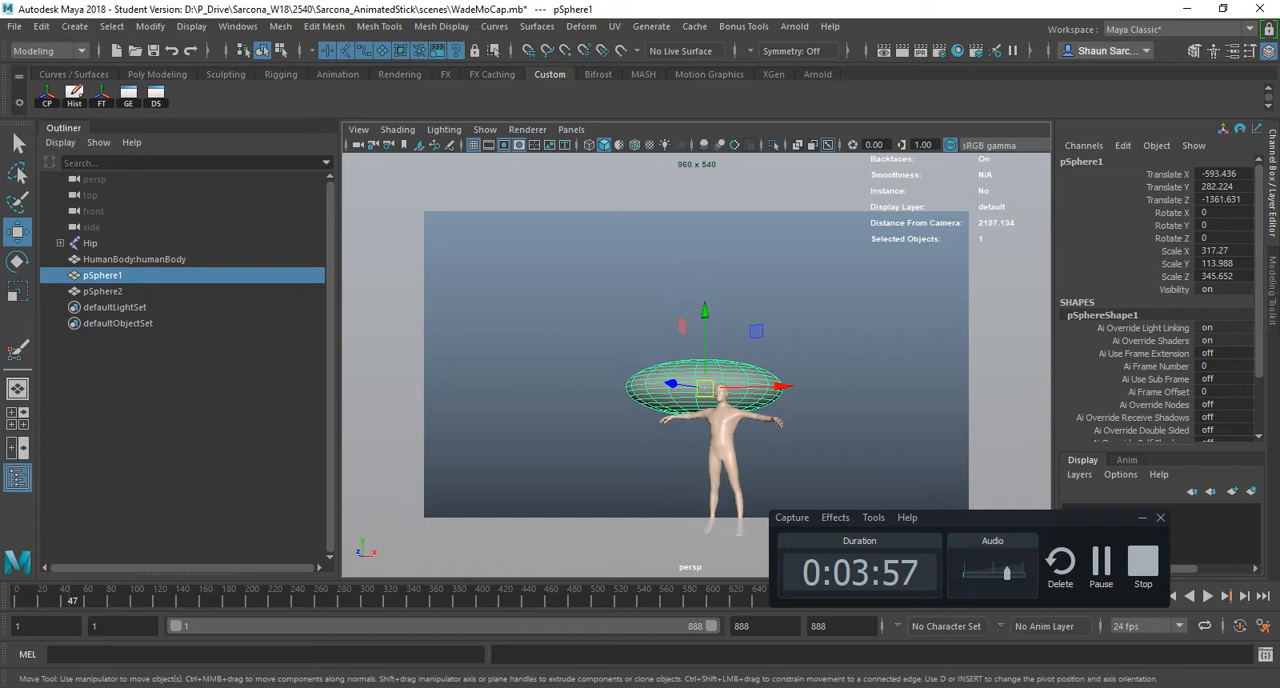
{"action": "left_click_drag", "start_coordinate": [740, 425], "coordinate": [725, 410], "text": "alt"}
{"action": "scroll", "coordinate": [696, 364], "scroll_direction": "up", "scroll_amount": 4}
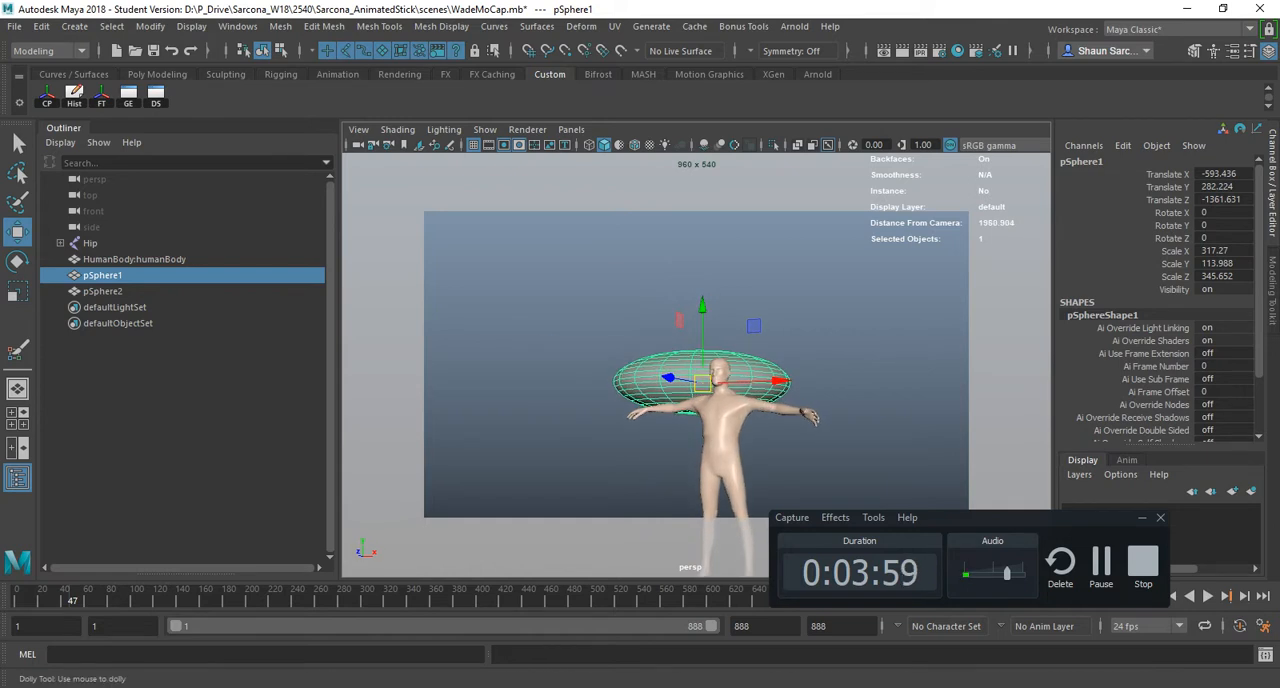
{"action": "scroll", "coordinate": [696, 364], "scroll_direction": "up", "scroll_amount": 4}
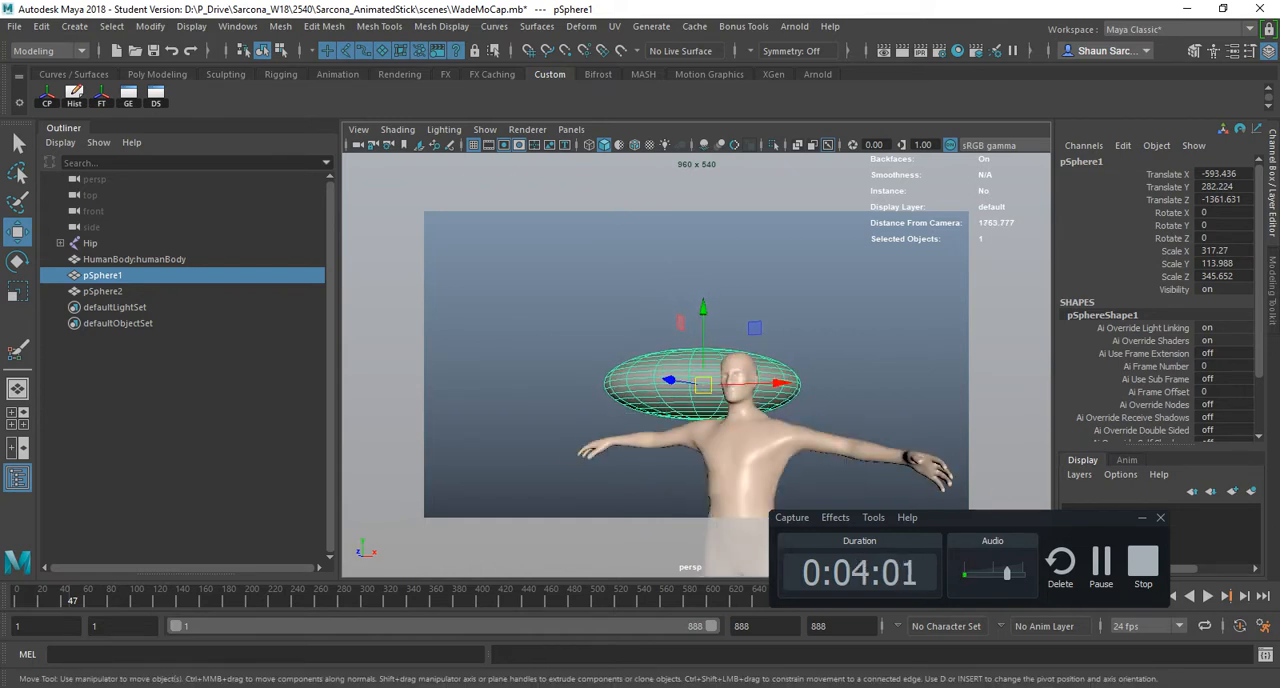
{"action": "middle_click_drag", "start_coordinate": [710, 410], "coordinate": [687, 360], "text": "alt"}
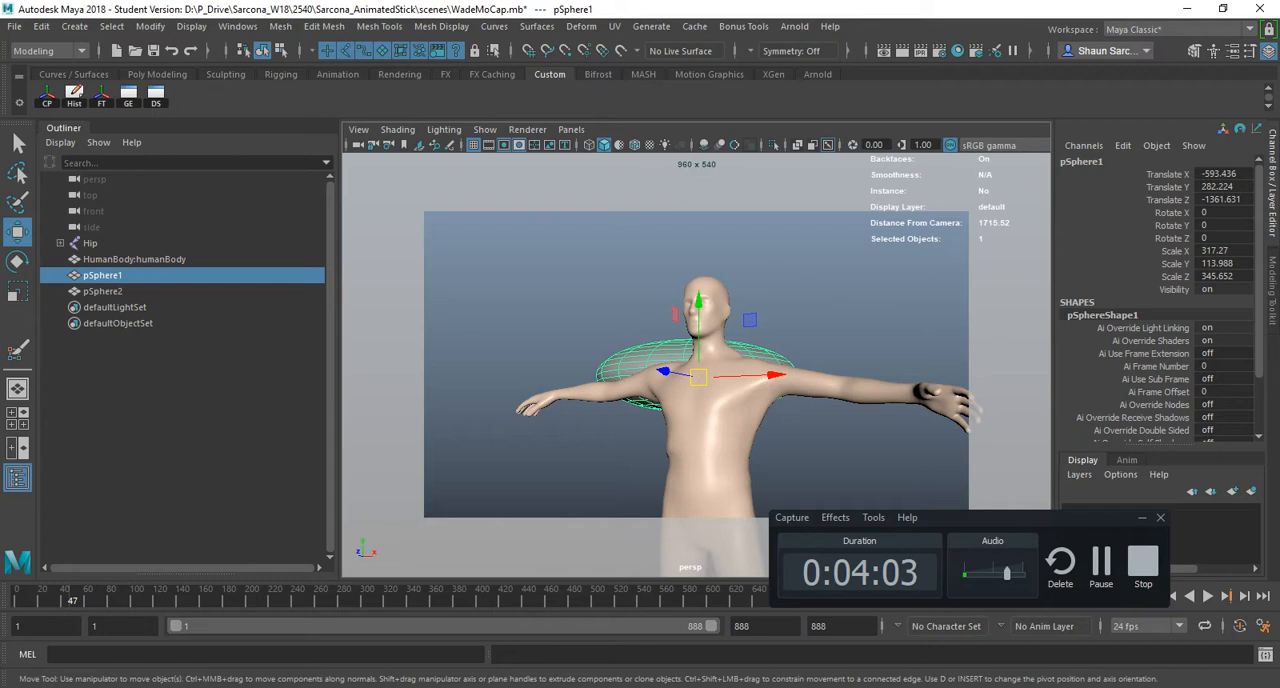
- Switch the viewport to wireframe display and deselect the sphere
{"action": "key", "text": "4"}
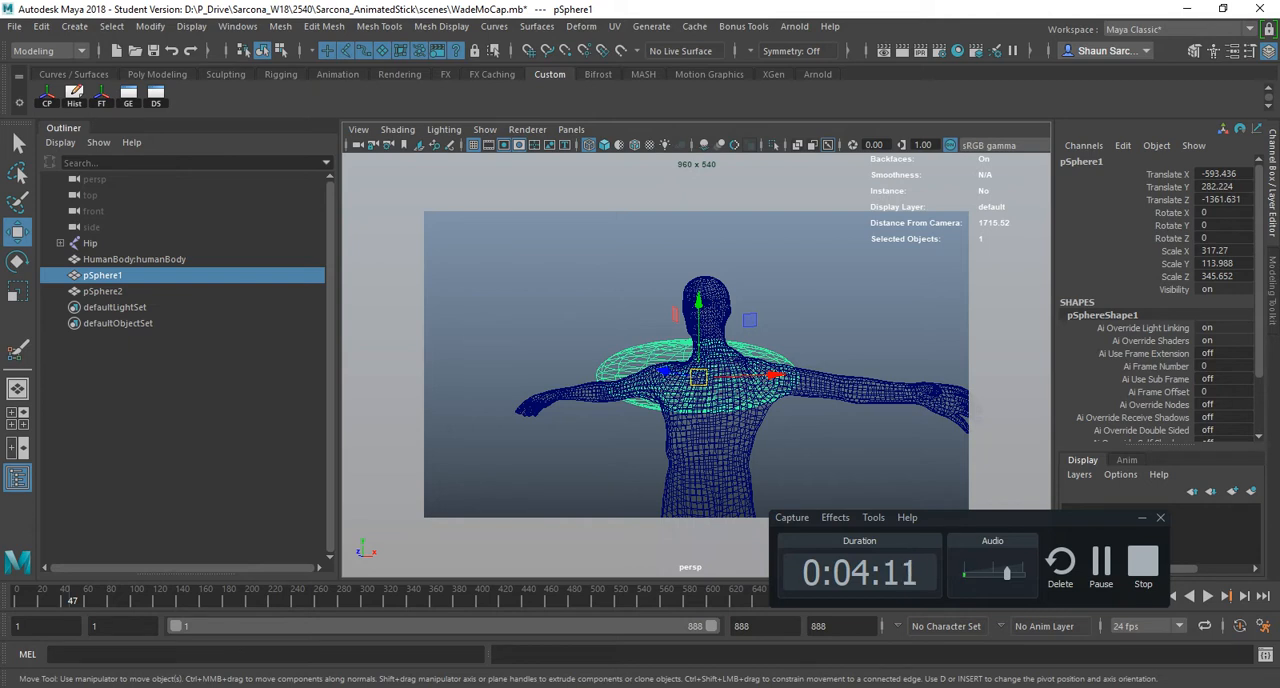
{"action": "left_click", "coordinate": [850, 300]}
{"action": "scroll", "coordinate": [850, 300], "scroll_direction": "down", "scroll_amount": 10}
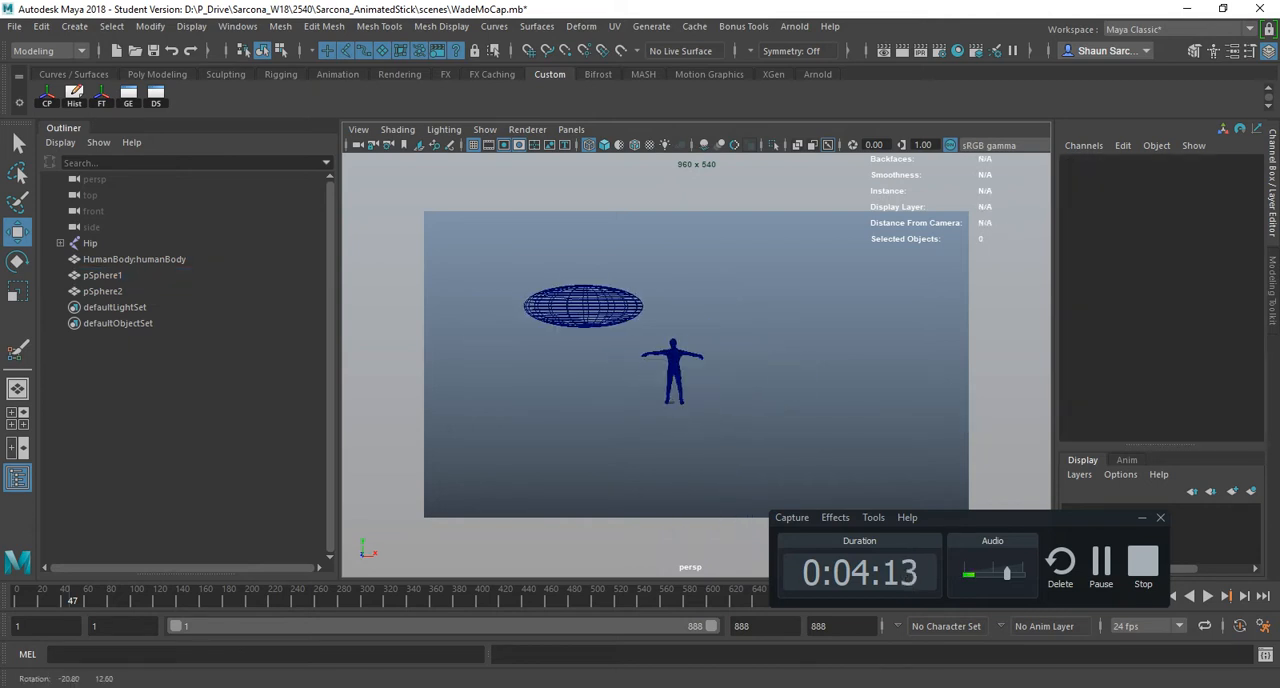
- Create a polygon cube and scale it uniformly to about 362
{"action": "left_click", "coordinate": [111, 26]}
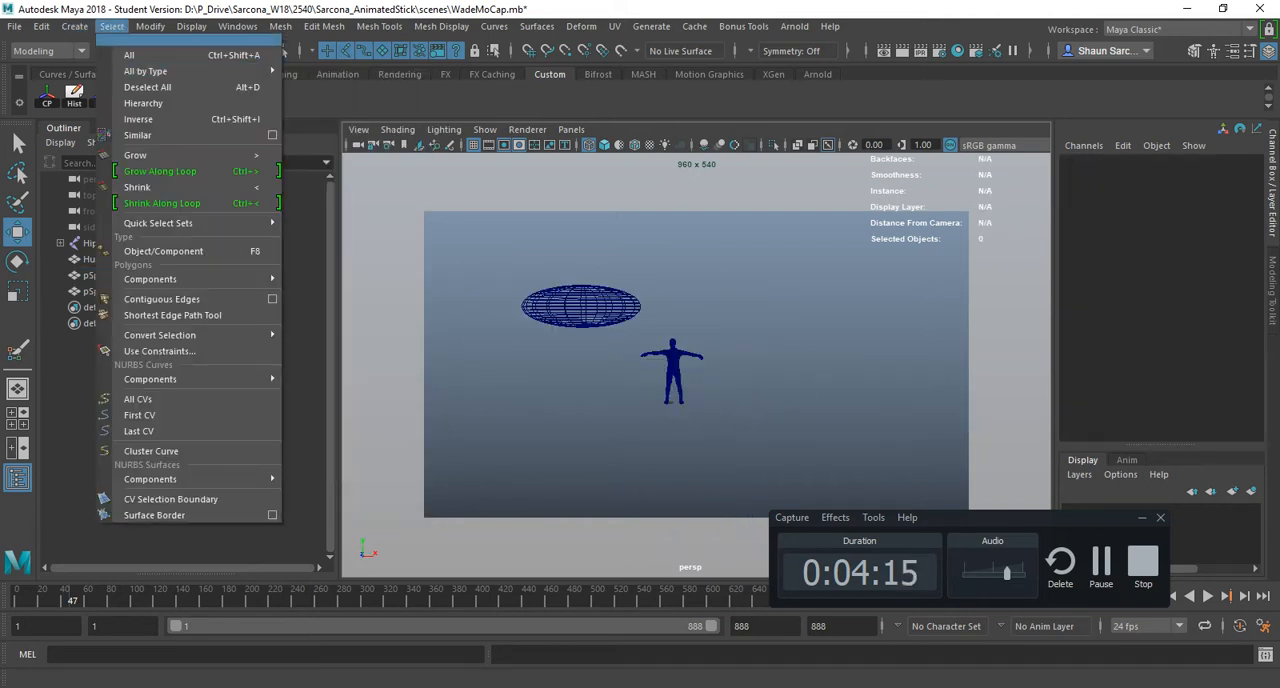
{"action": "left_click", "coordinate": [74, 26]}
{"action": "mouse_move", "coordinate": [140, 83]}
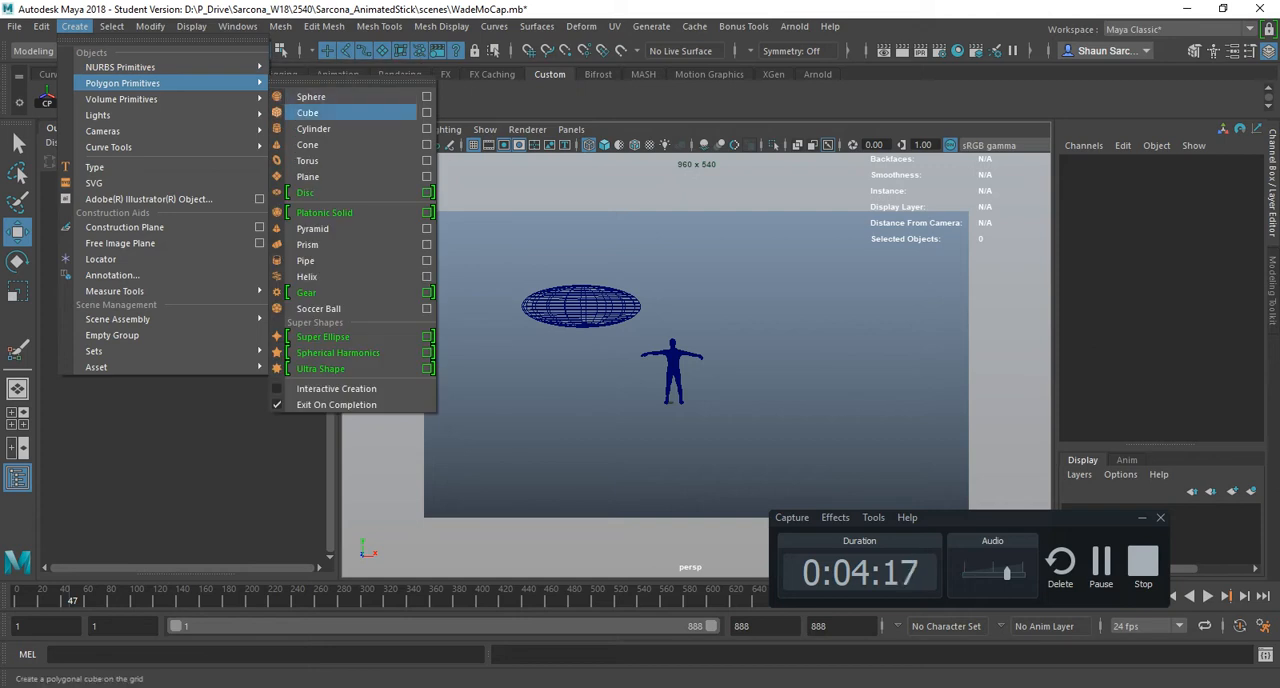
{"action": "left_click", "coordinate": [299, 96]}
{"action": "key", "text": "r"}
{"action": "left_click_drag", "start_coordinate": [700, 403], "coordinate": [800, 403]}
{"action": "key", "text": "ctrl+z"}
- Move the cube so it encloses the character, at about X 110, Y 169, Z 116
{"action": "key", "text": "w"}
{"action": "left_click_drag", "start_coordinate": [668, 326], "coordinate": [682, 270]}
{"action": "left_click_drag", "start_coordinate": [694, 232], "coordinate": [688, 246], "text": "alt"}
{"action": "left_click_drag", "start_coordinate": [742, 353], "coordinate": [680, 370]}
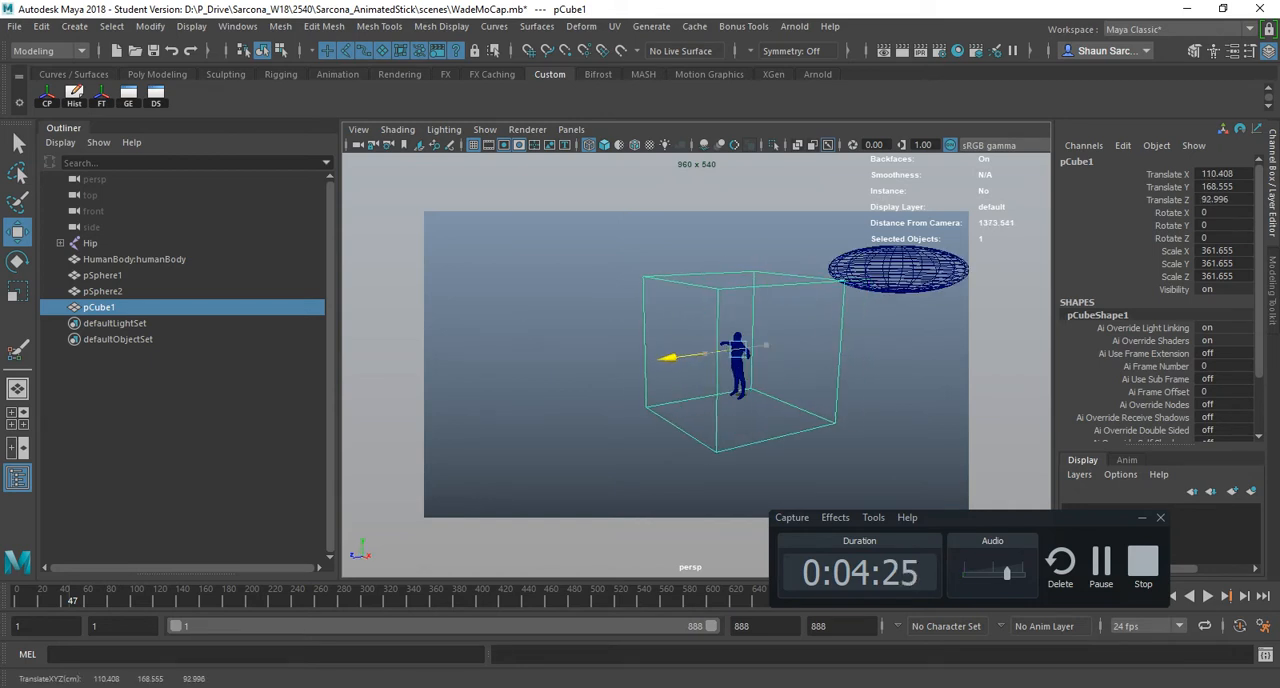
- Compare the cube in shaded and wireframe display, then turn on textured display
{"action": "key", "text": "5"}
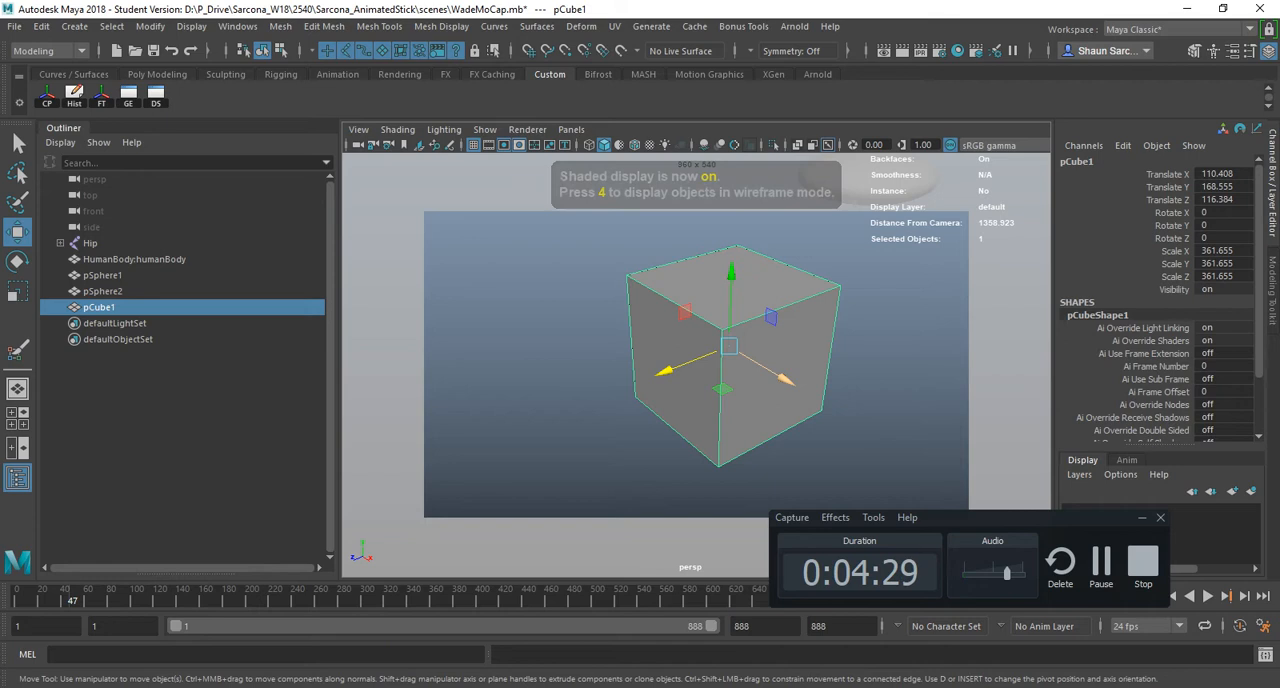
{"action": "key", "text": "4"}
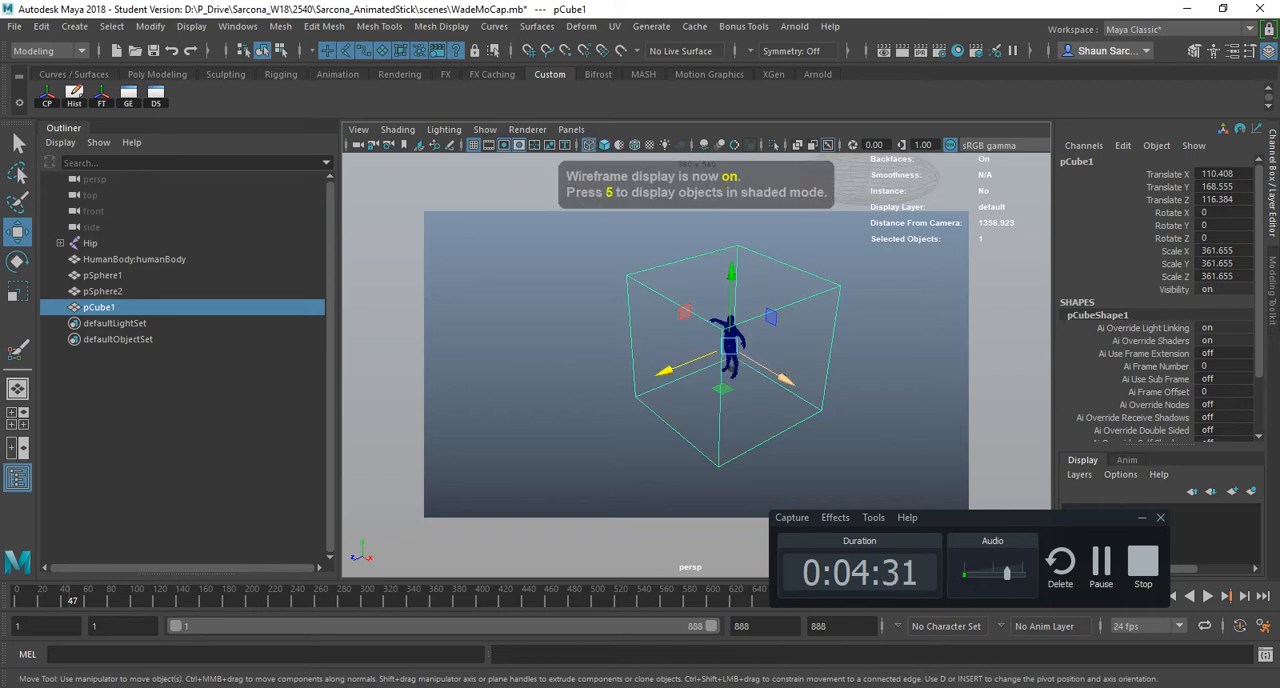
{"action": "key", "text": "5"}
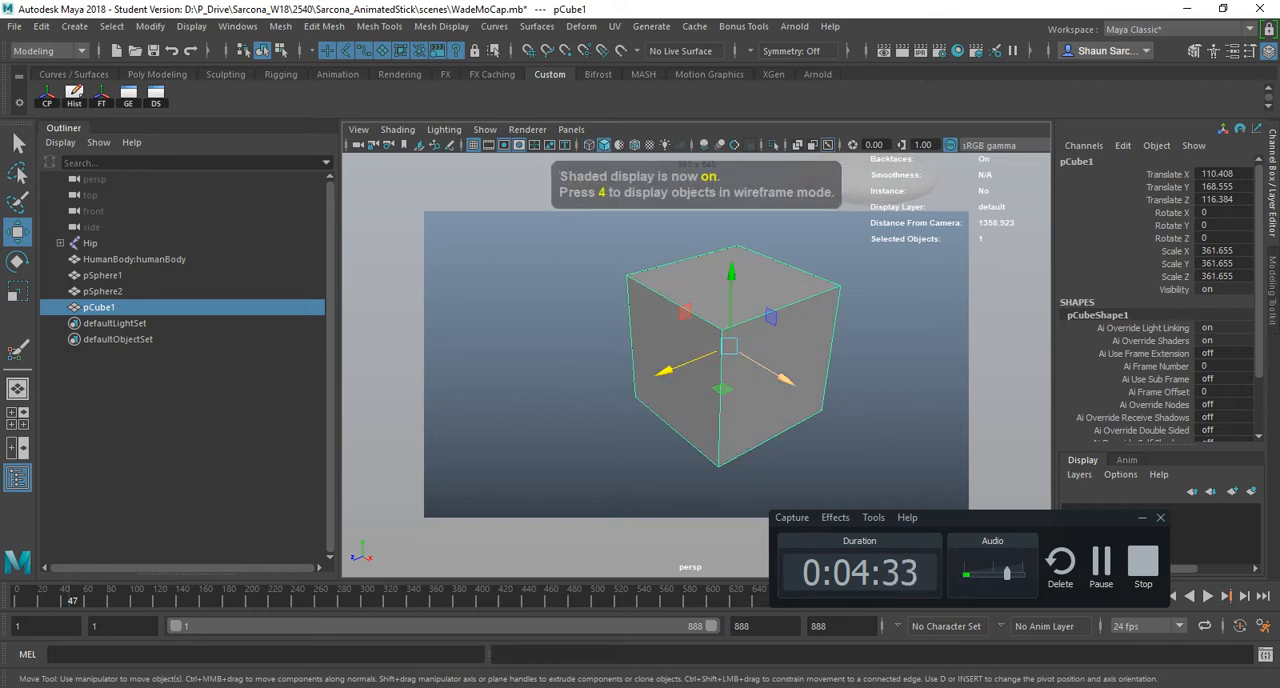
{"action": "key", "text": "6"}
- Assign a new Lambert material to the selected cube from the favorite materials
{"action": "mouse_move", "coordinate": [545, 340]}
{"action": "left_mouse_down", "text": "alt"}
{"action": "mouse_move", "coordinate": [700, 305]}
{"action": "mouse_move", "coordinate": [625, 288]}
{"action": "left_mouse_up", "text": "alt"}
{"action": "key", "text": "space"}
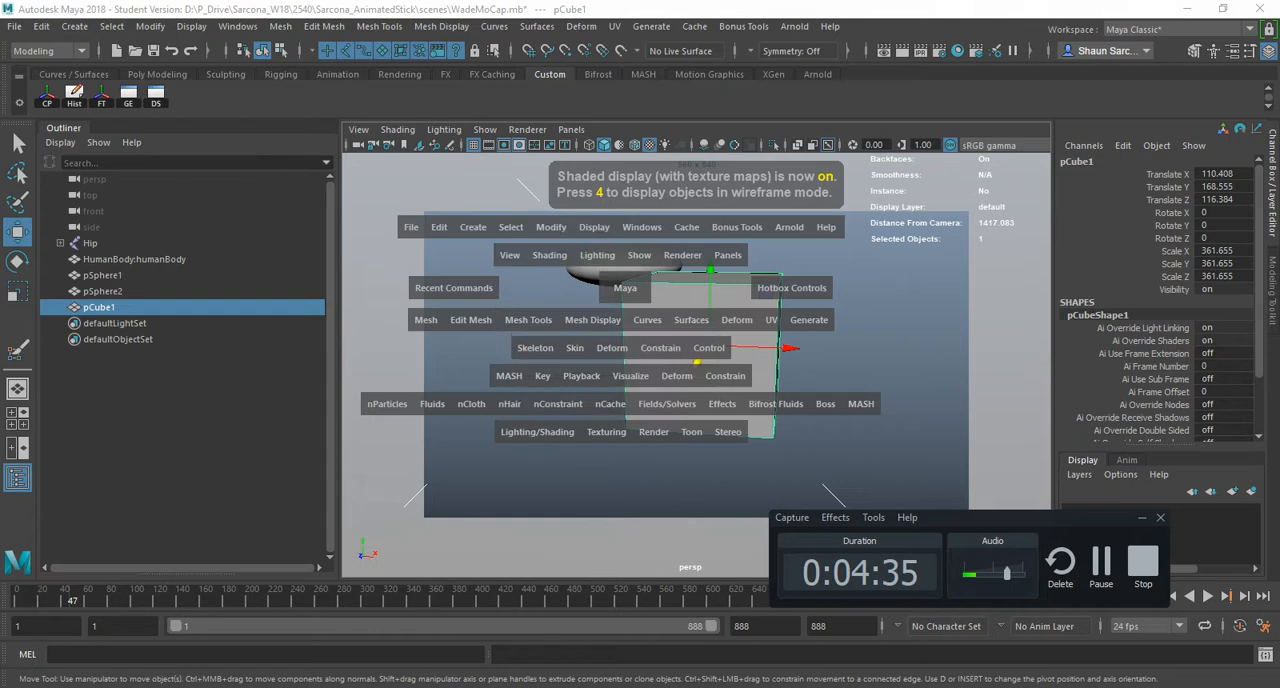
{"action": "left_click", "coordinate": [537, 432]}
{"action": "mouse_move", "coordinate": [572, 208]}
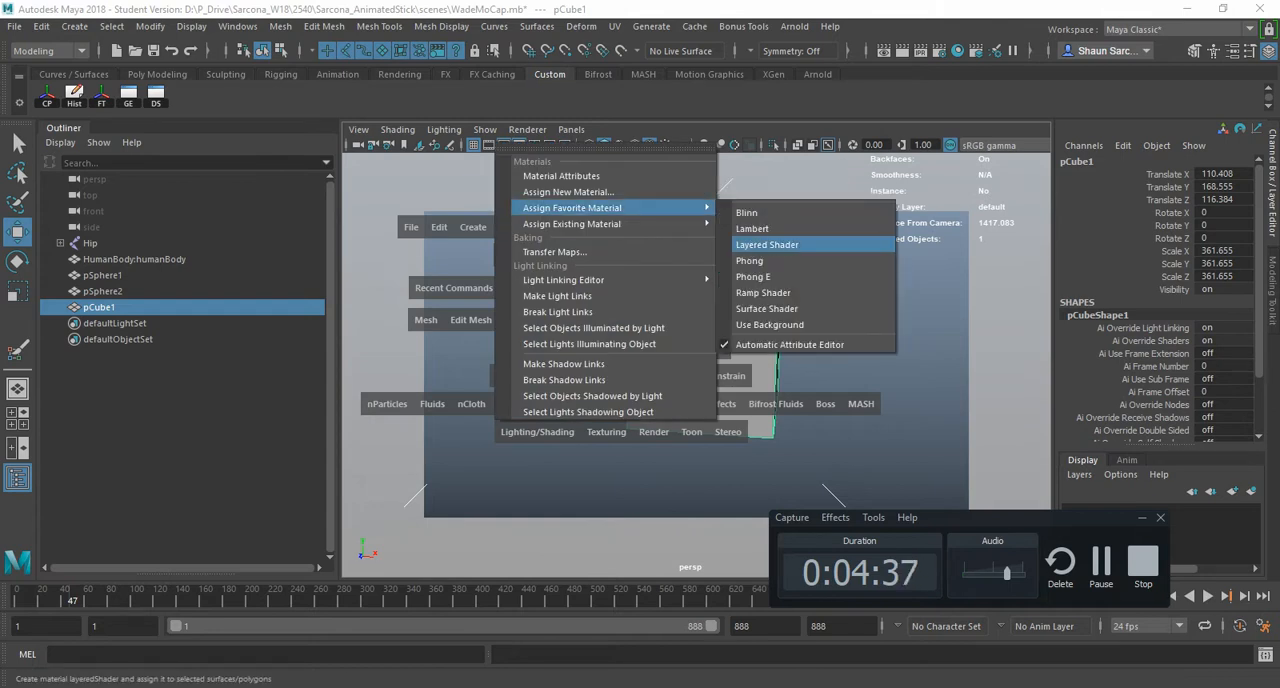
{"action": "left_click", "coordinate": [752, 228]}
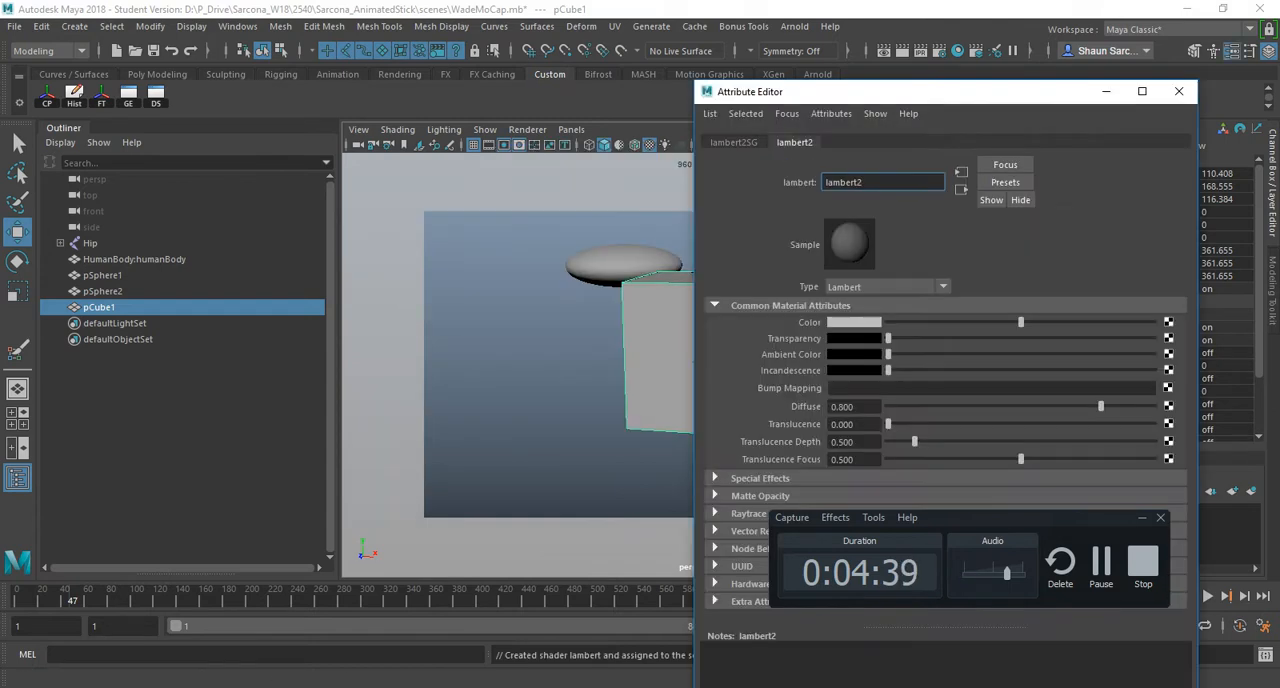
- Map a Crater texture to the Lambert material's color and close the Attribute Editor
{"action": "left_click", "coordinate": [1168, 322]}
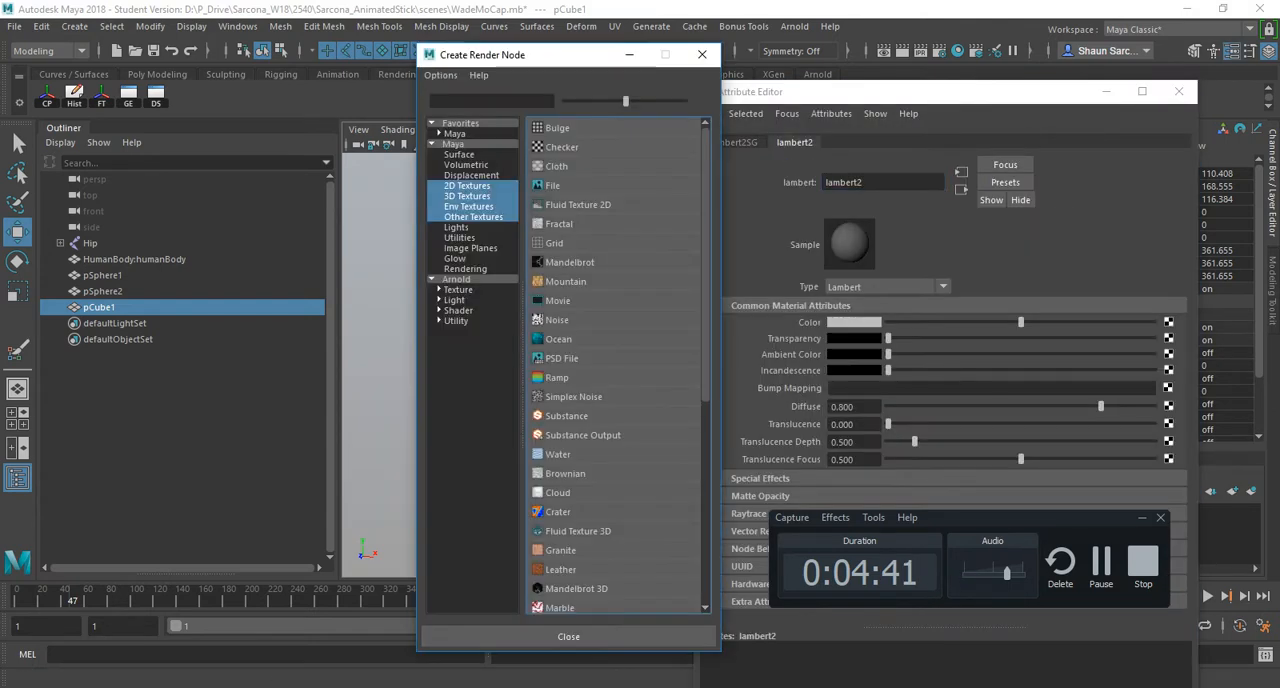
{"action": "left_click", "coordinate": [558, 510]}
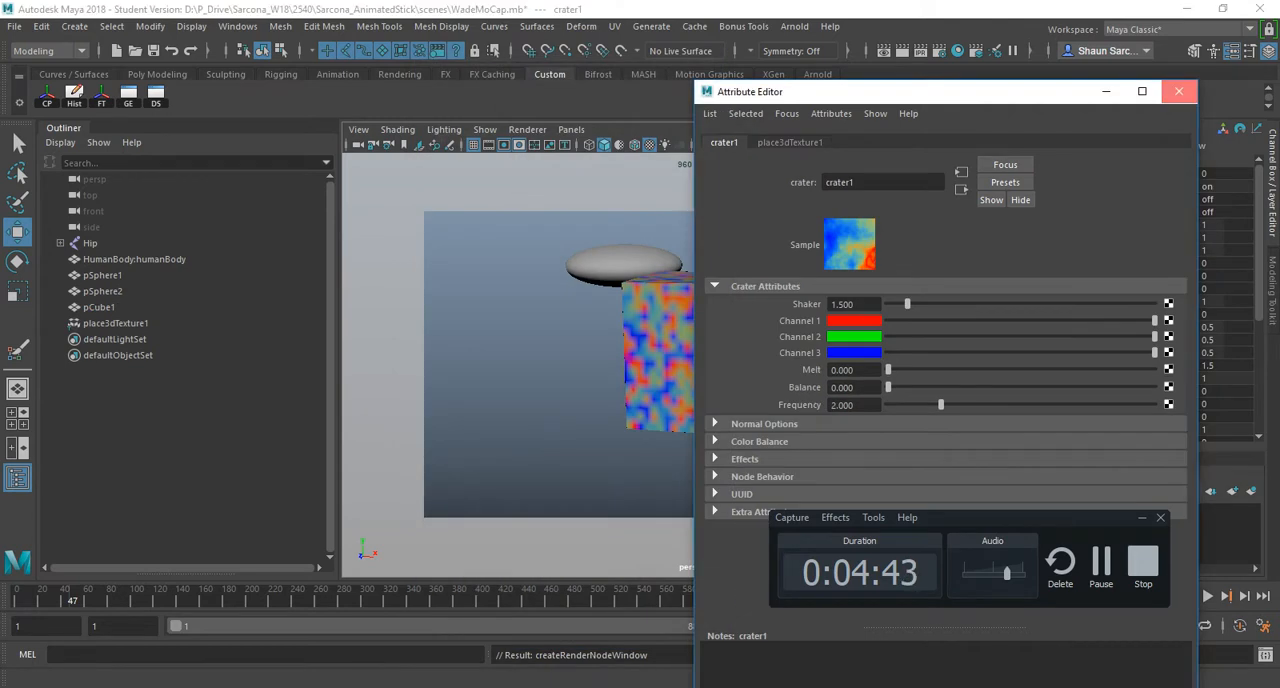
{"action": "left_click", "coordinate": [1178, 91]}
- Examine the textured cube from a closer corner view, then set the viewport to shaded display without textures
{"action": "left_click_drag", "start_coordinate": [700, 350], "coordinate": [620, 380], "text": "alt"}
{"action": "scroll", "coordinate": [690, 360], "scroll_direction": "up", "scroll_amount": 4}
{"action": "left_click_drag", "start_coordinate": [690, 360], "coordinate": [670, 380], "text": "alt"}
{"action": "key", "text": "5"}
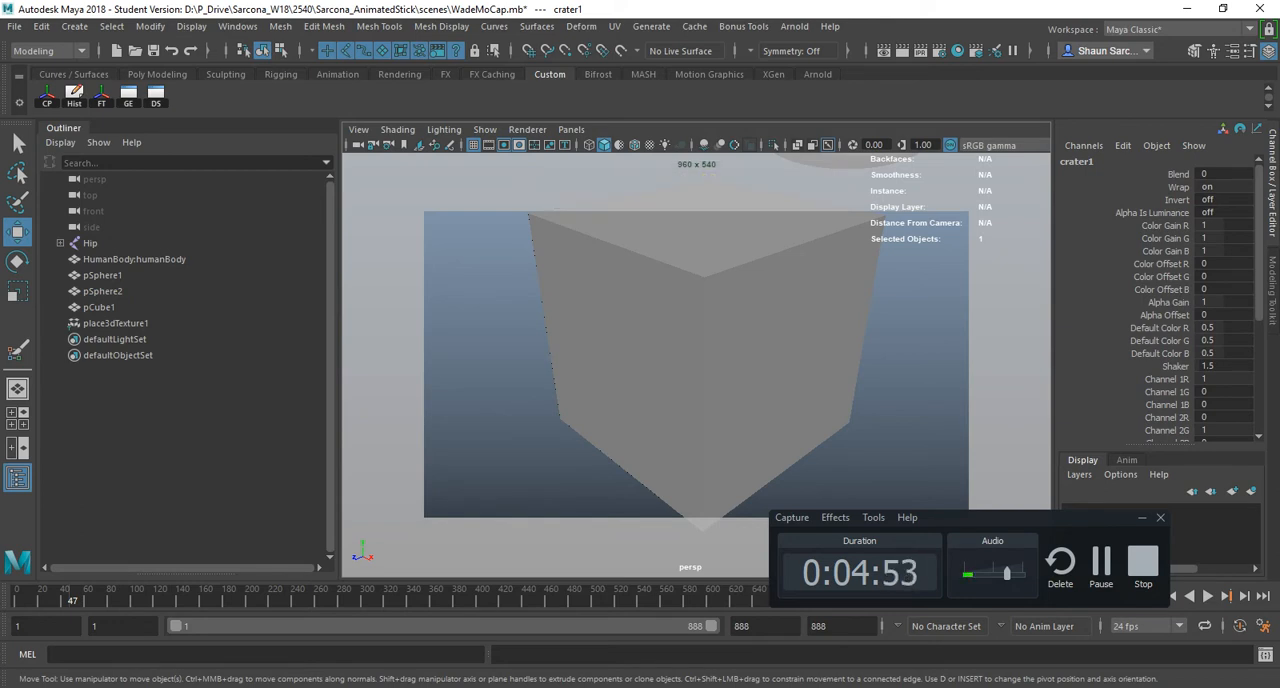
- Compare the cube in textured and shaded display, finishing with textures shown
{"action": "key", "text": "6"}
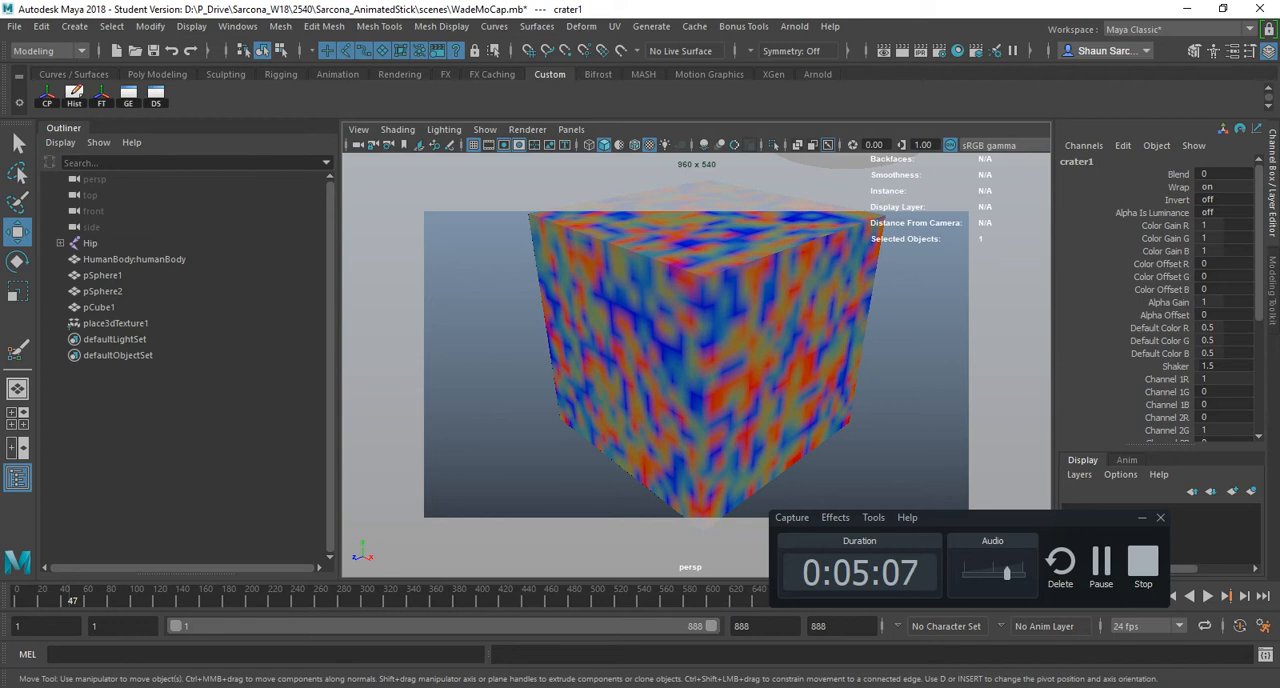
{"action": "left_click_drag", "start_coordinate": [1030, 518], "coordinate": [1126, 476]}
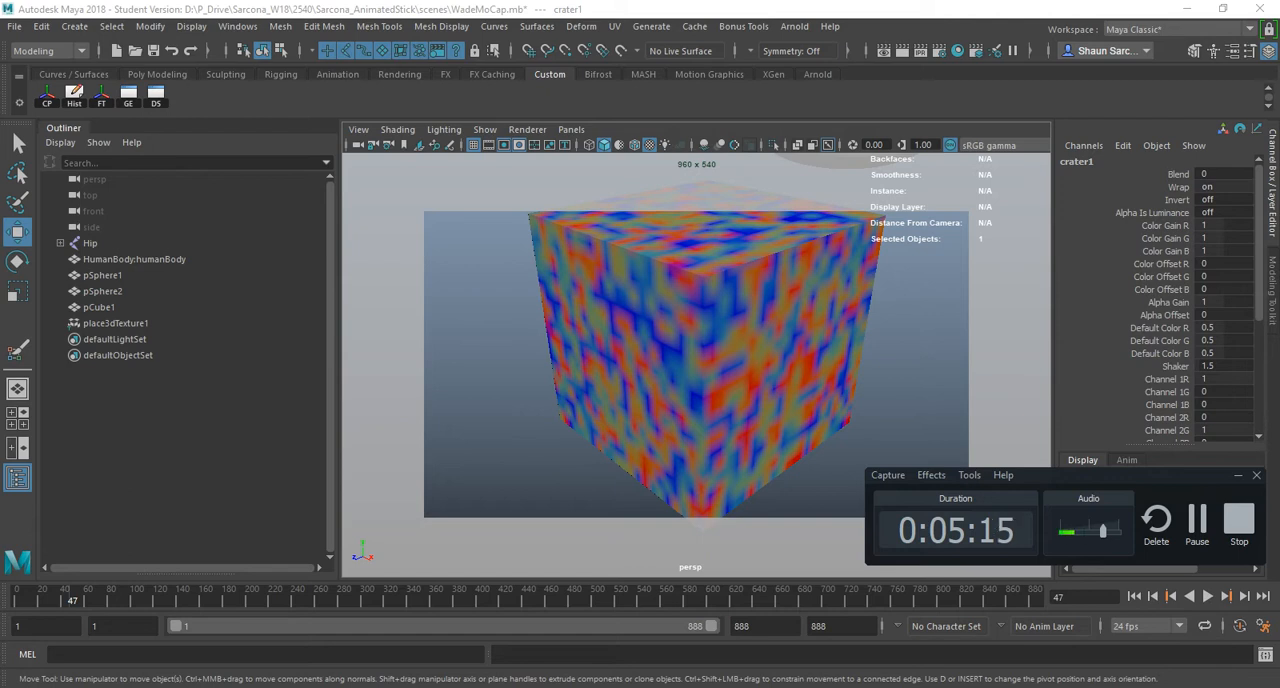
{"action": "key", "text": "5"}
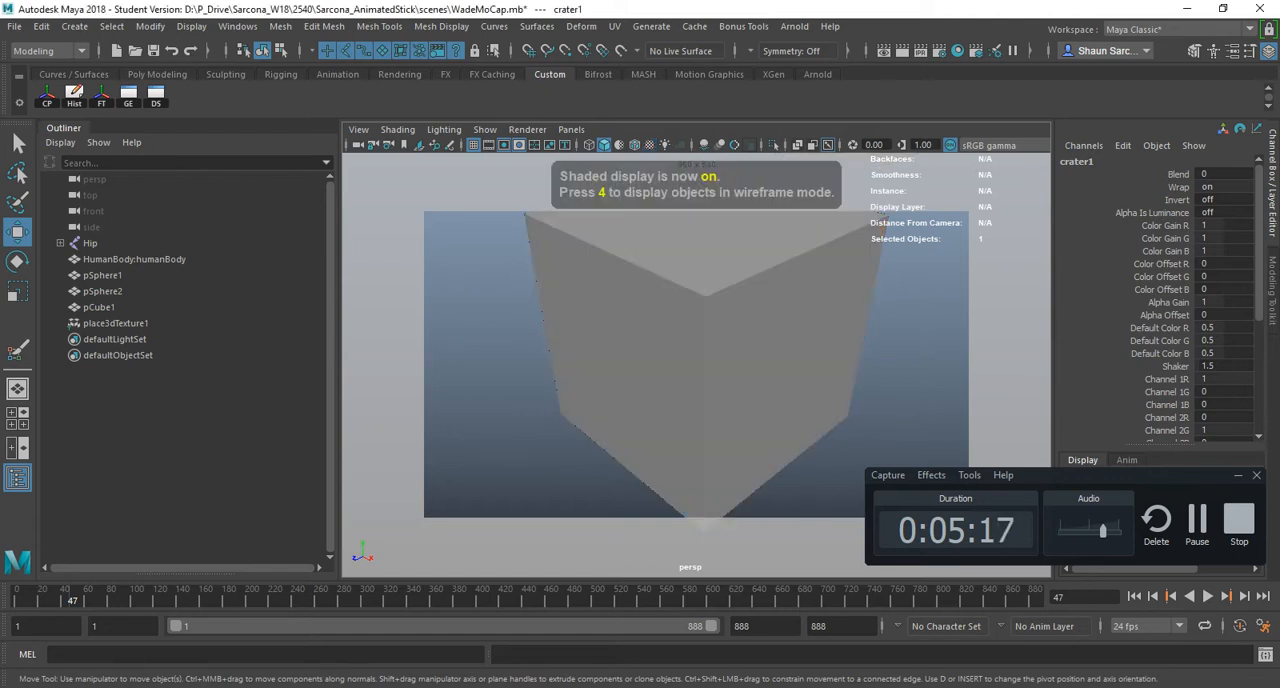
{"action": "key", "text": "6"}
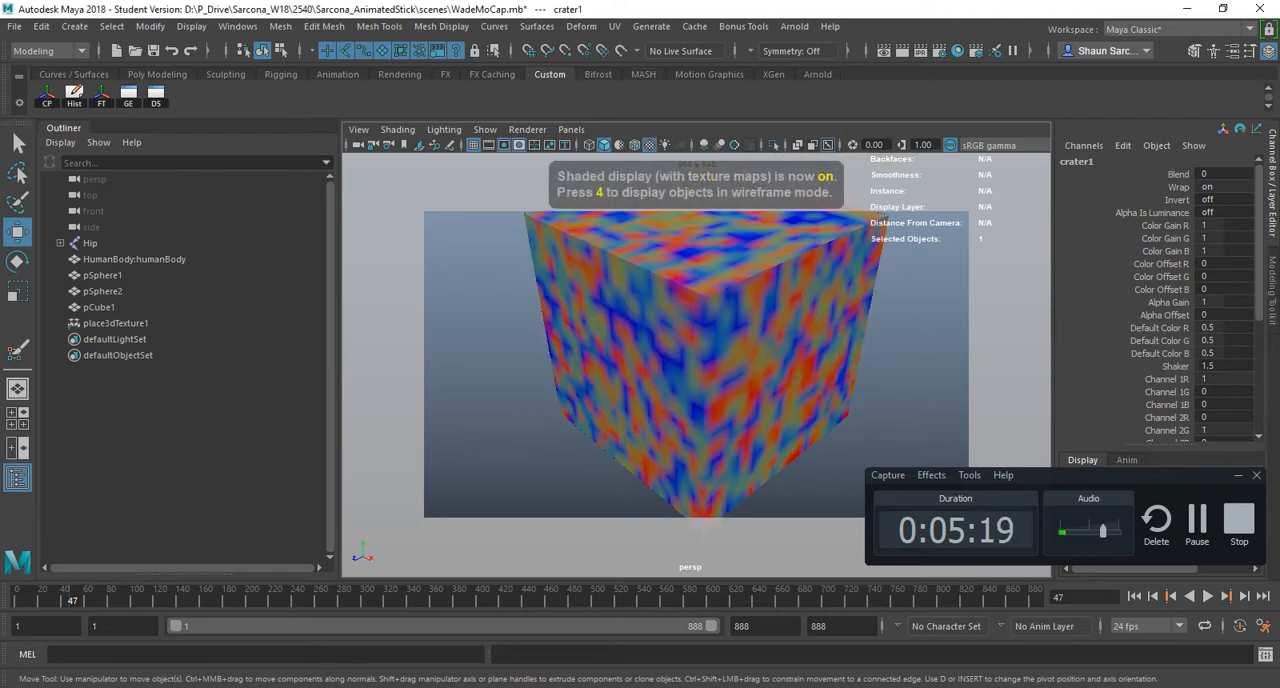
- Switch the viewport to use all lights, frame the whole scene and look at the unlit objects from farther away
{"action": "key", "text": "7"}
{"action": "key", "text": "a"}
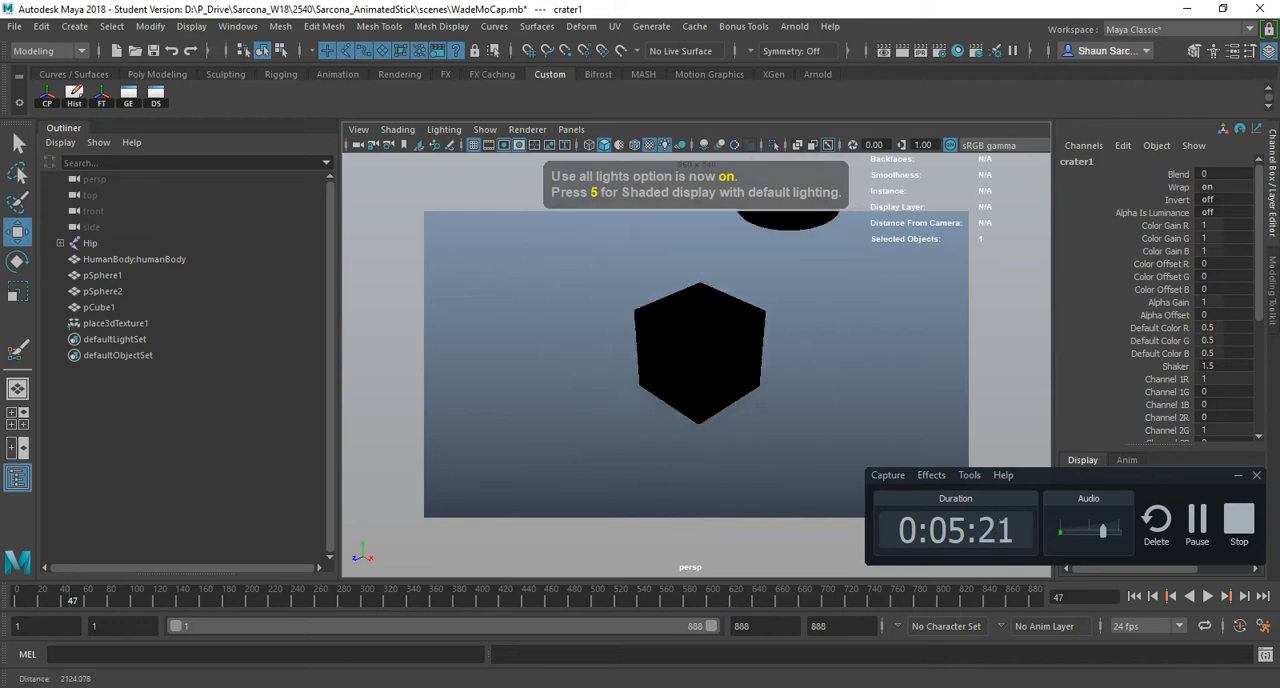
{"action": "scroll", "coordinate": [696, 364], "scroll_direction": "down", "scroll_amount": 4}
{"action": "left_click_drag", "start_coordinate": [580, 380], "coordinate": [810, 395], "text": "alt"}
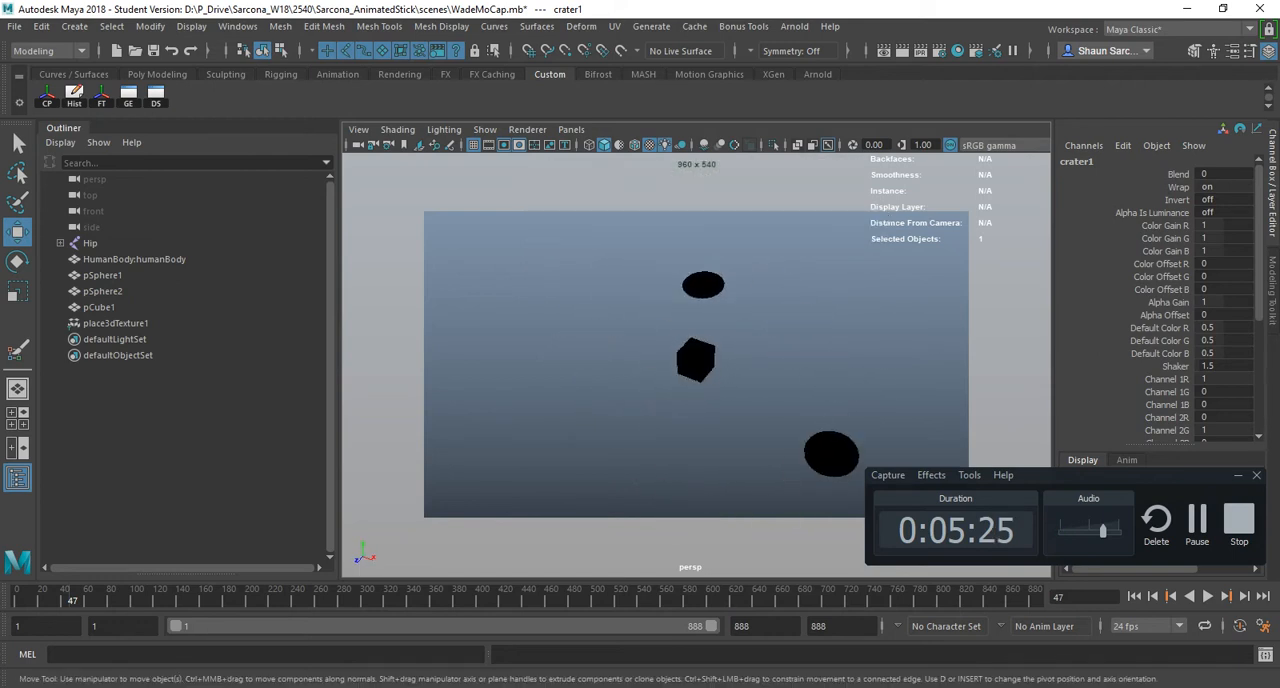
- Create a point light and move it to about X 650, Y 659, Z 894, up and away from the cube
{"action": "left_click", "coordinate": [74, 26]}
{"action": "mouse_move", "coordinate": [98, 115]}
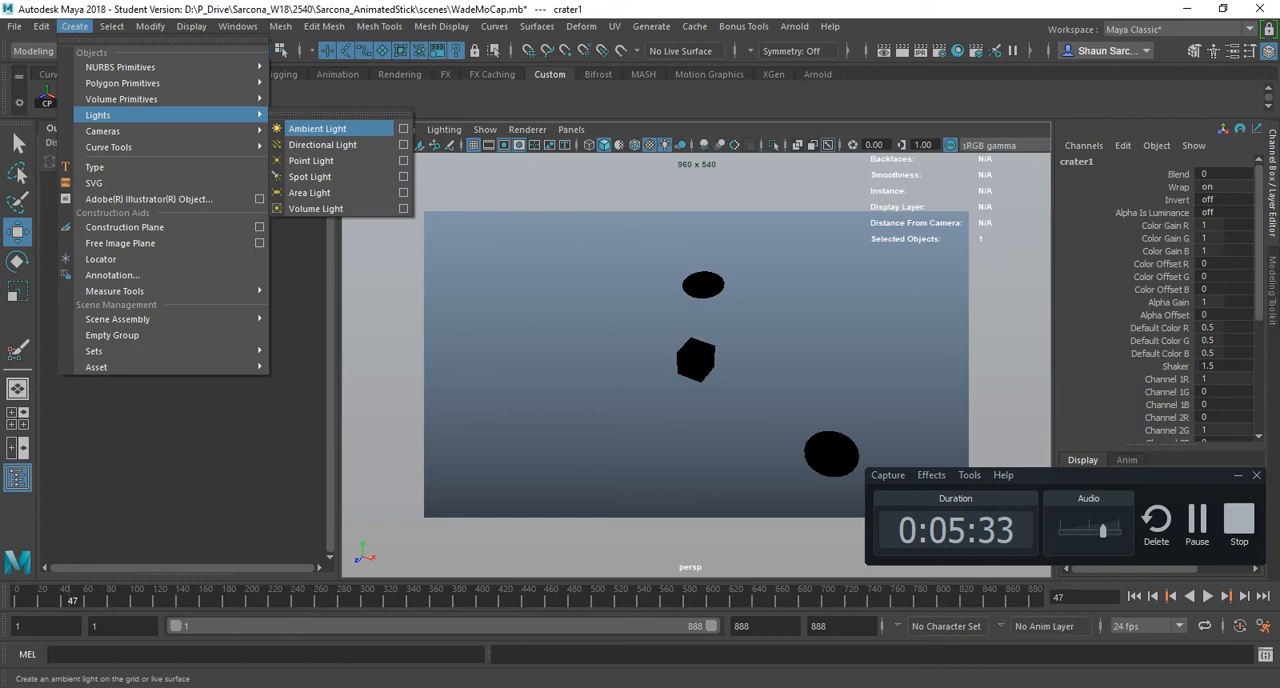
{"action": "left_click", "coordinate": [311, 160]}
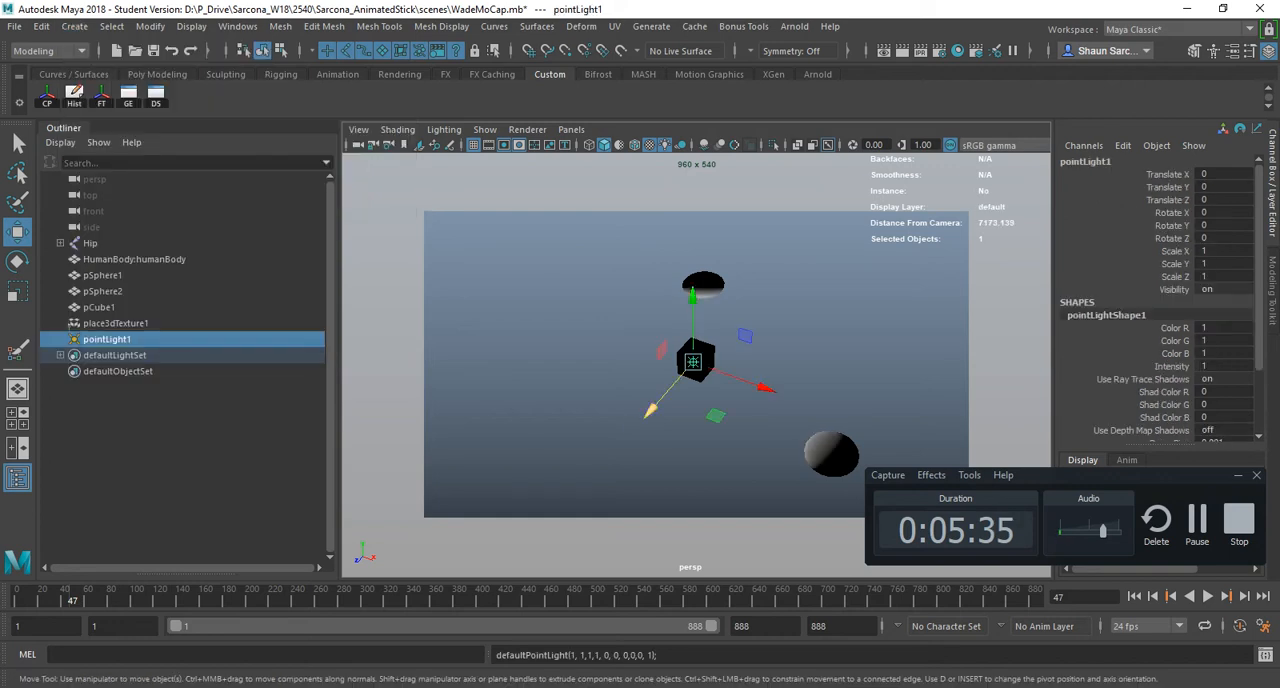
{"action": "left_click_drag", "start_coordinate": [651, 411], "coordinate": [617, 450]}
{"action": "left_click_drag", "start_coordinate": [617, 450], "coordinate": [664, 412], "text": "alt"}
{"action": "scroll", "coordinate": [664, 412], "scroll_direction": "up", "scroll_amount": 5}
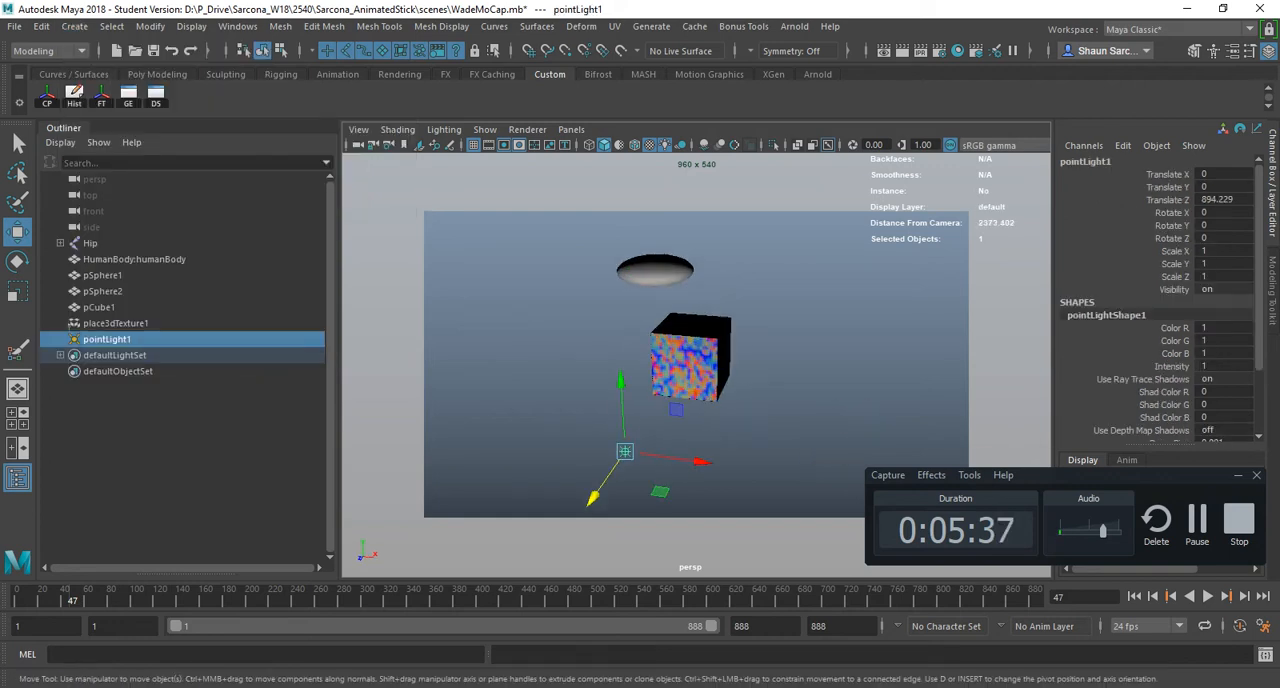
{"action": "left_click_drag", "start_coordinate": [701, 462], "coordinate": [848, 484]}
{"action": "mouse_move", "coordinate": [774, 400]}
{"action": "left_mouse_down"}
{"action": "mouse_move", "coordinate": [786, 227]}
{"action": "mouse_move", "coordinate": [785, 243]}
{"action": "mouse_move", "coordinate": [510, 246]}
{"action": "mouse_move", "coordinate": [850, 238]}
{"action": "mouse_move", "coordinate": [641, 252]}
{"action": "left_mouse_up"}
- Compare the cube under shaded, textured and all-lights display while viewing it from different angles
{"action": "key", "text": "5"}
{"action": "key", "text": "6"}
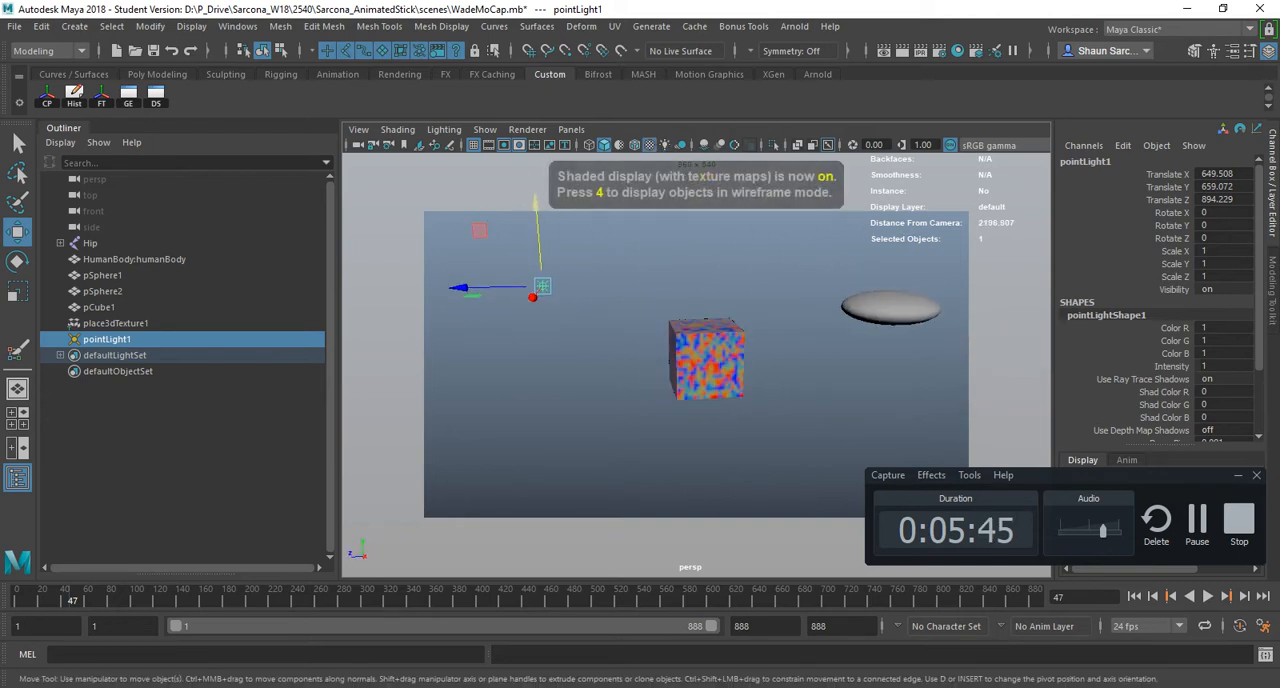
{"action": "key", "text": "space"}
{"action": "left_click", "coordinate": [770, 330]}
{"action": "left_click_drag", "start_coordinate": [770, 330], "coordinate": [988, 342], "text": "alt"}
{"action": "key", "text": "7"}
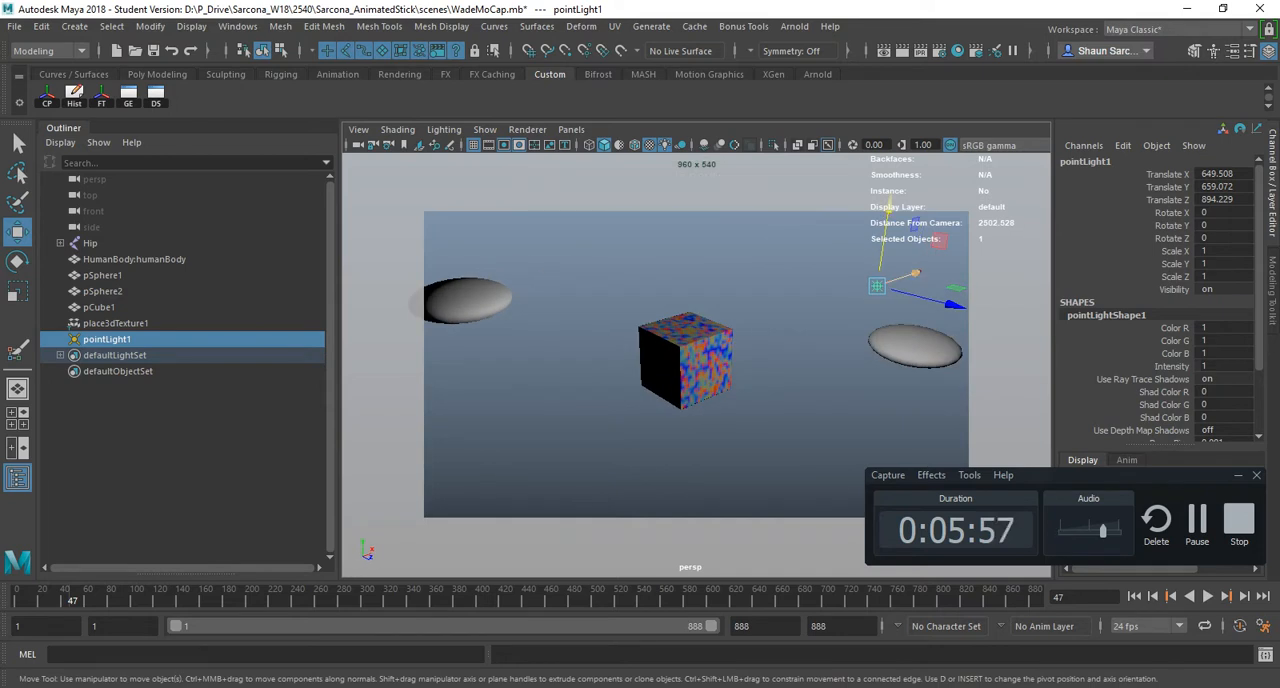
- Move the point light to about X 752, Y 768, Z 839 and check how it lights the cube
{"action": "left_click_drag", "start_coordinate": [886, 238], "coordinate": [785, 248], "text": "alt"}
{"action": "middle_click_drag", "start_coordinate": [785, 248], "coordinate": [700, 214], "text": "alt"}
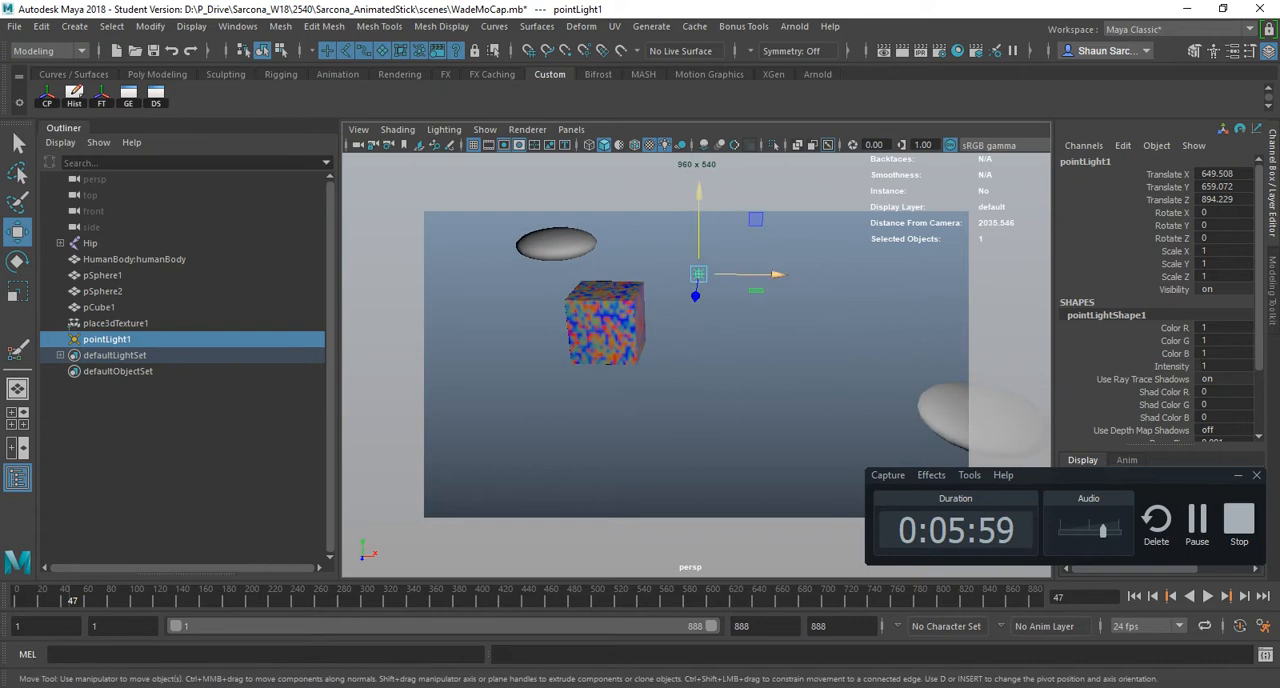
{"action": "left_click_drag", "start_coordinate": [698, 274], "coordinate": [727, 242]}
{"action": "left_click_drag", "start_coordinate": [727, 242], "coordinate": [810, 250], "text": "alt"}
{"action": "right_click_drag", "start_coordinate": [810, 250], "coordinate": [746, 255], "text": "alt"}
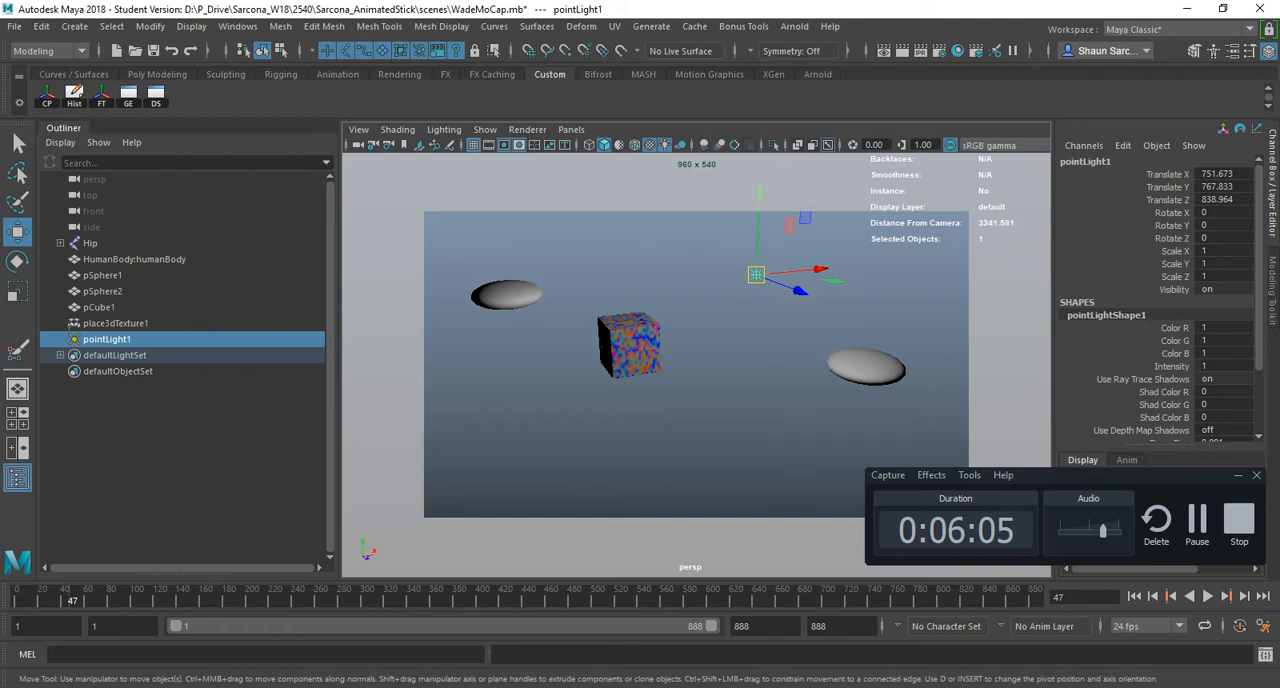
- Delete the point light and return the viewport to textured display
{"action": "key", "text": "Delete"}
{"action": "key", "text": "6"}
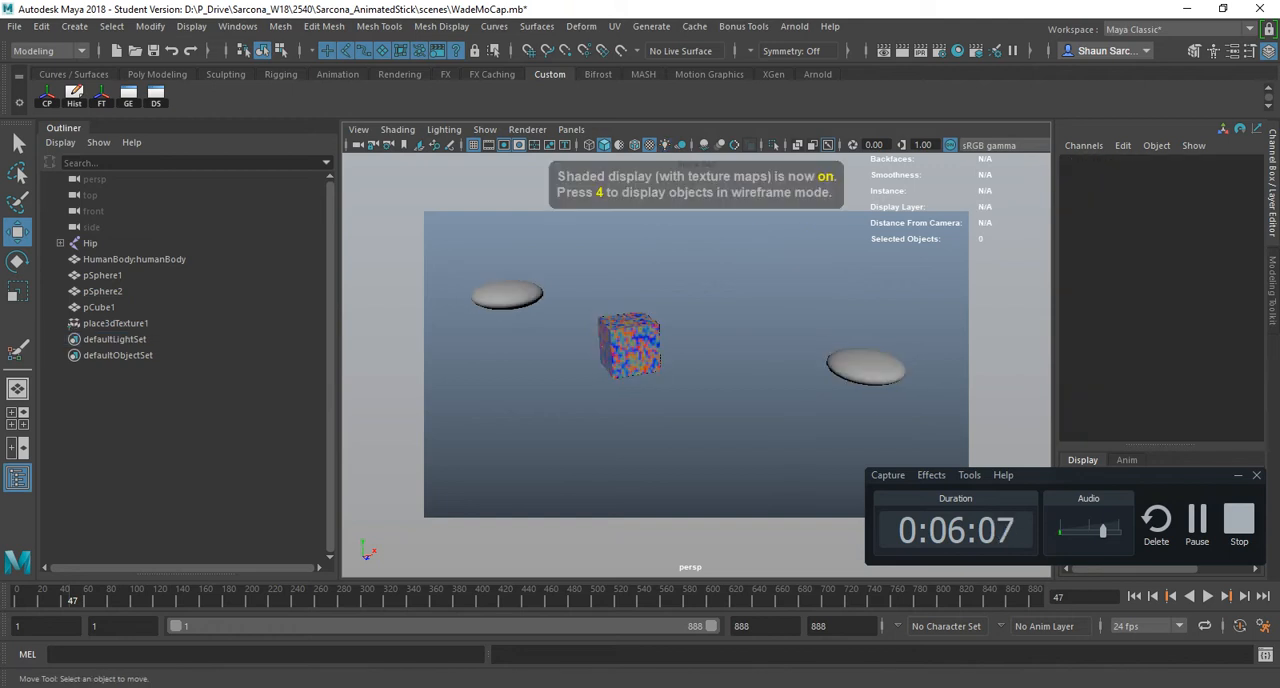
- Switch to the hotkey PDF in Acrobat, highlight the Rough, Medium and Smooth Model entries, and return to Maya
{"action": "key", "text": "alt+Tab"}
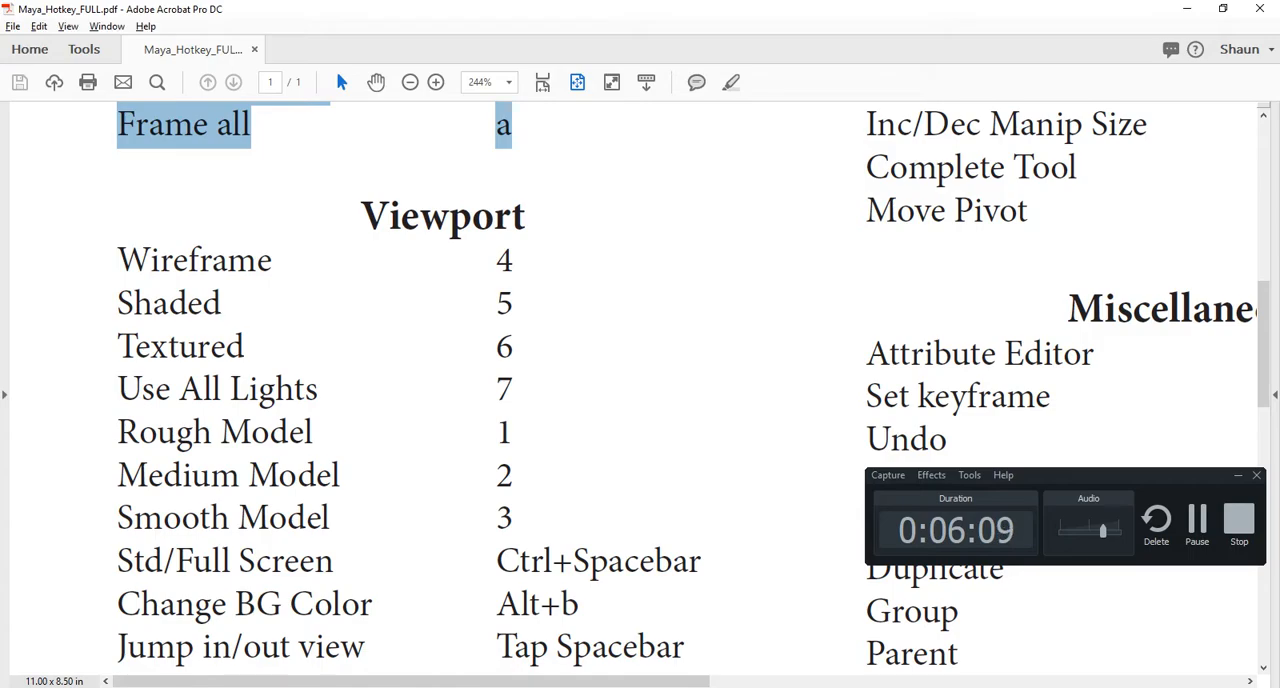
{"action": "left_click_drag", "start_coordinate": [160, 432], "coordinate": [552, 560]}
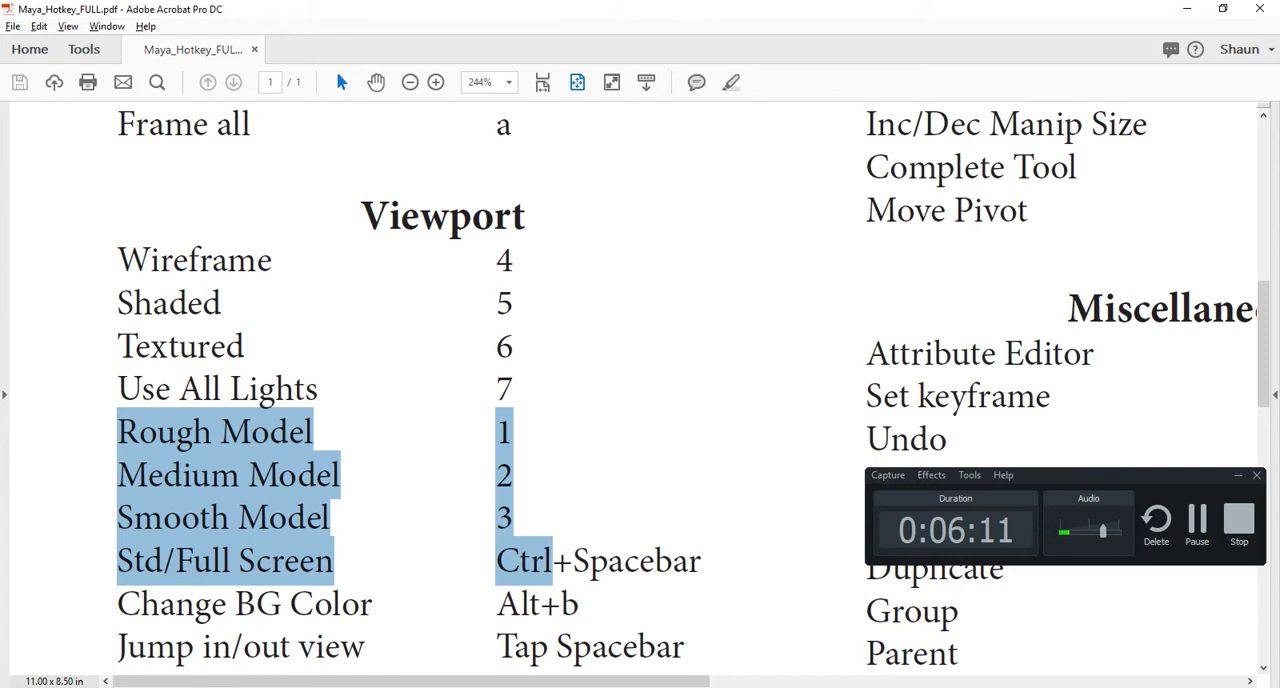
{"action": "key", "text": "alt+Tab"}
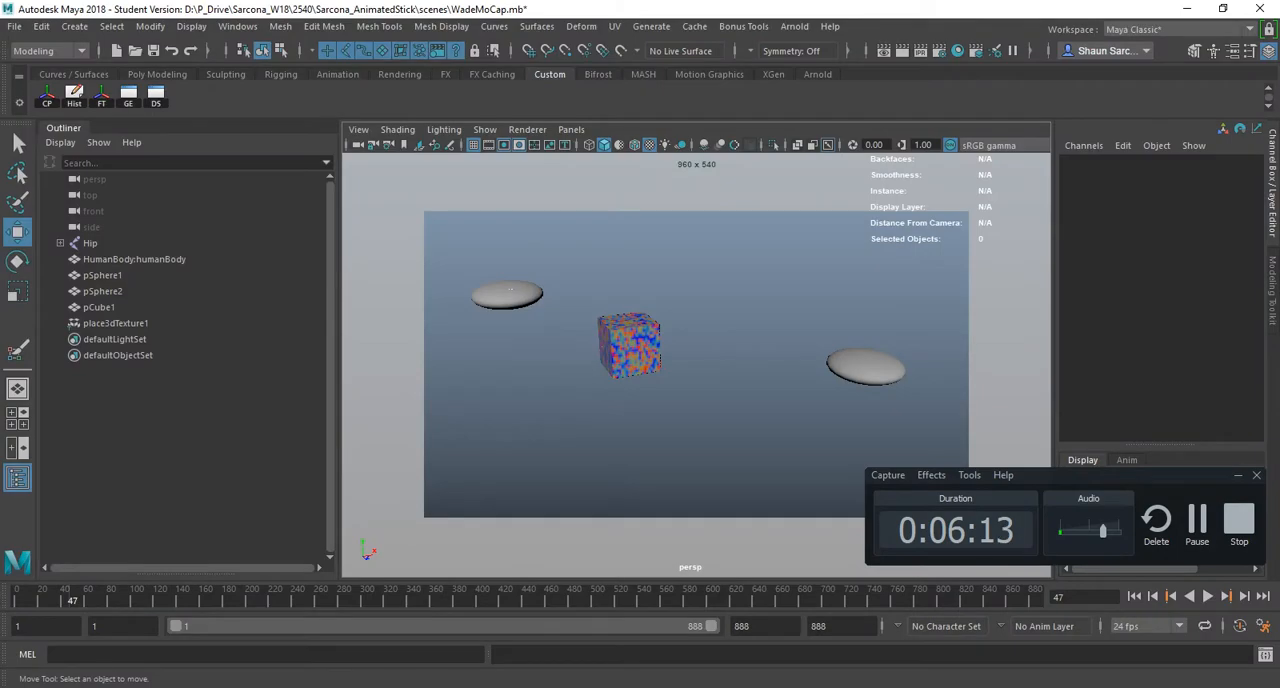
- Delete the two flattened spheres and select the textured cube in a closer view
{"action": "left_click", "coordinate": [510, 290]}
{"action": "key", "text": "Delete"}
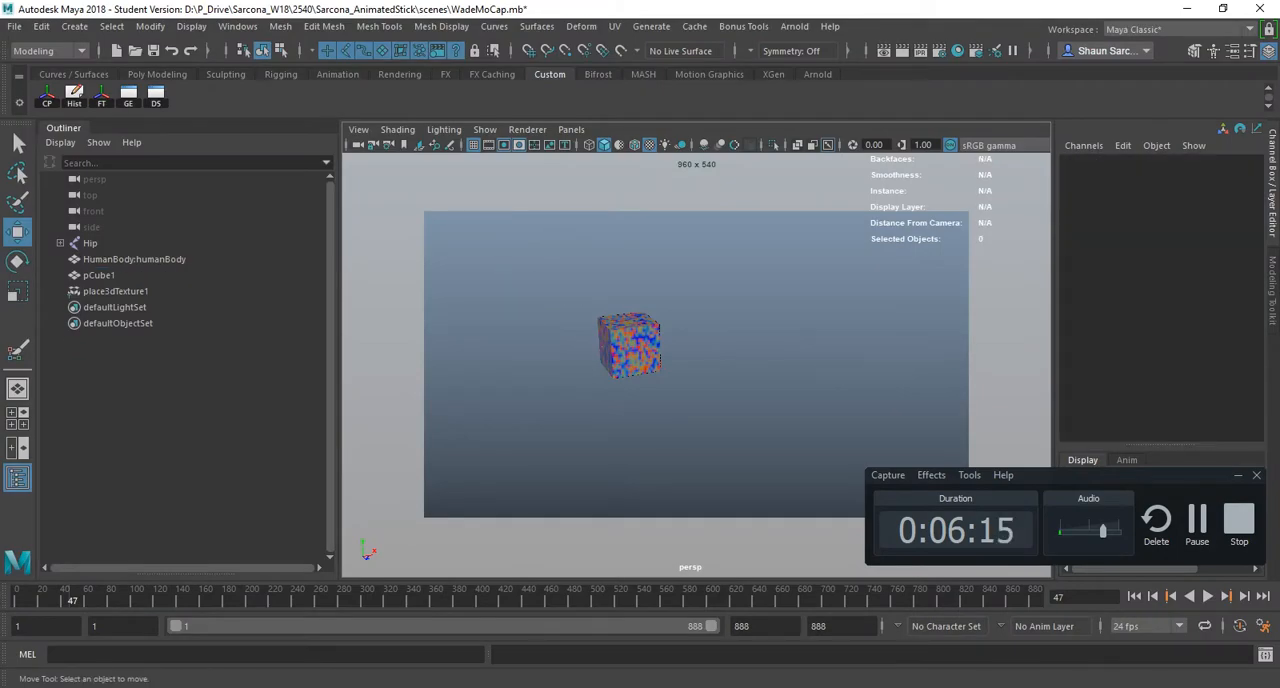
{"action": "left_click", "coordinate": [630, 346]}
{"action": "key", "text": "f"}
{"action": "scroll", "coordinate": [696, 364], "scroll_direction": "down", "scroll_amount": 4}
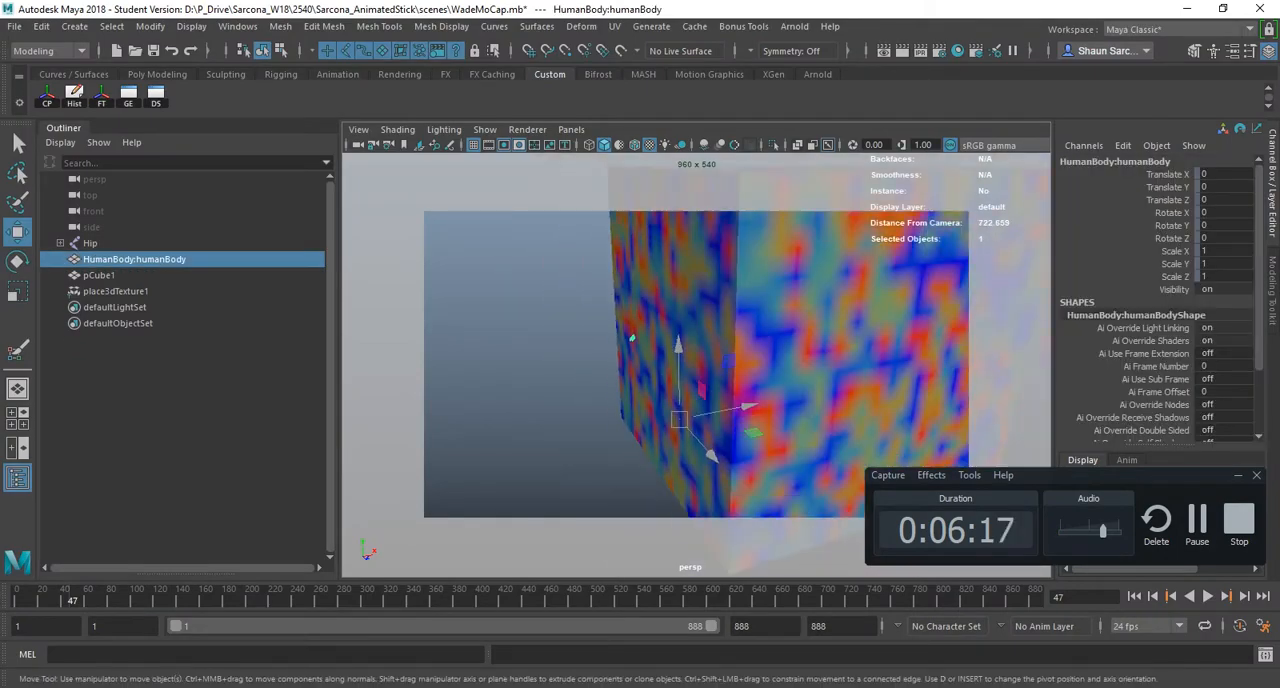
{"action": "left_click", "coordinate": [750, 340]}
{"action": "scroll", "coordinate": [750, 340], "scroll_direction": "down", "scroll_amount": 5}
{"action": "middle_click_drag", "start_coordinate": [750, 340], "coordinate": [691, 355], "text": "alt"}
{"action": "left_click_drag", "start_coordinate": [591, 365], "coordinate": [679, 440], "text": "alt"}
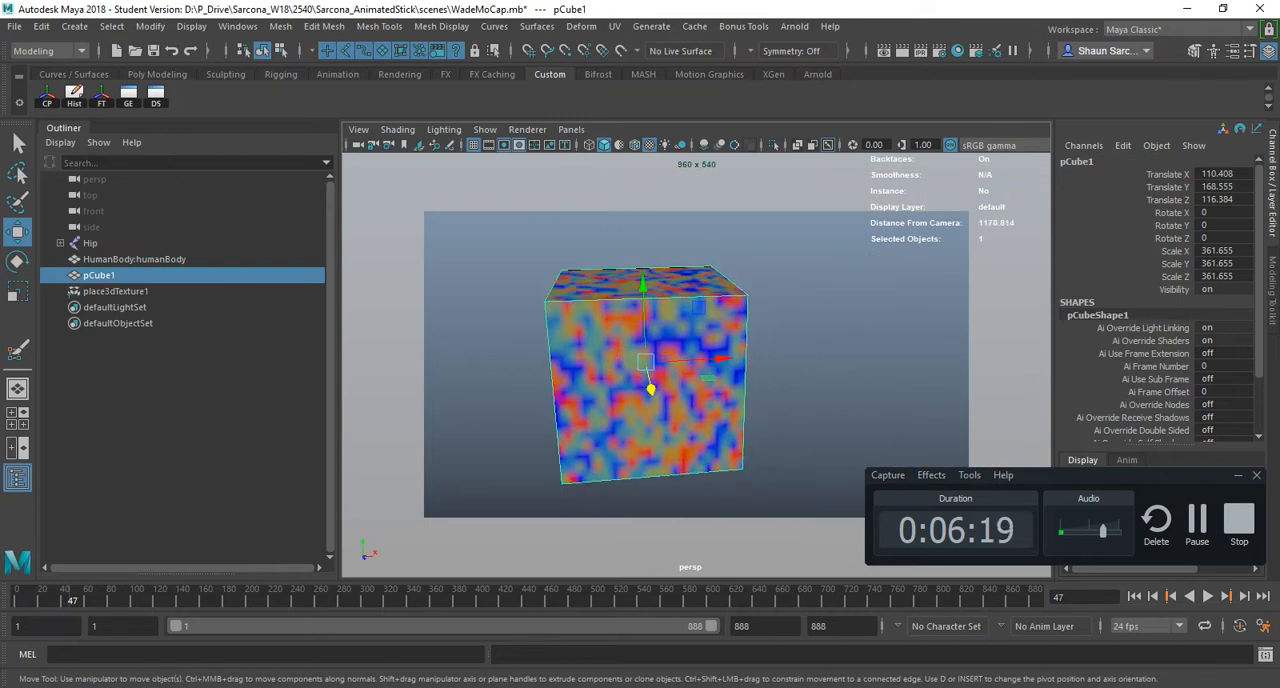
- Compare the cube's rough, medium and smooth model display, finishing with the smooth one
{"action": "key", "text": "1"}
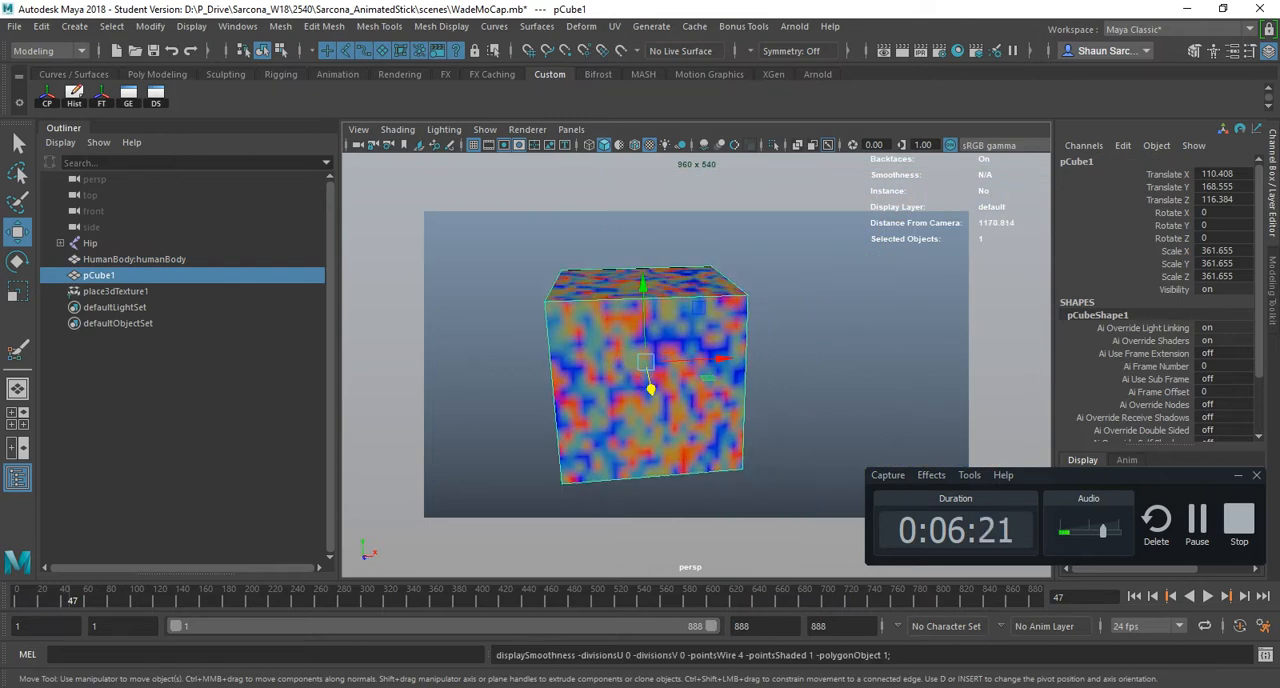
{"action": "key", "text": "2"}
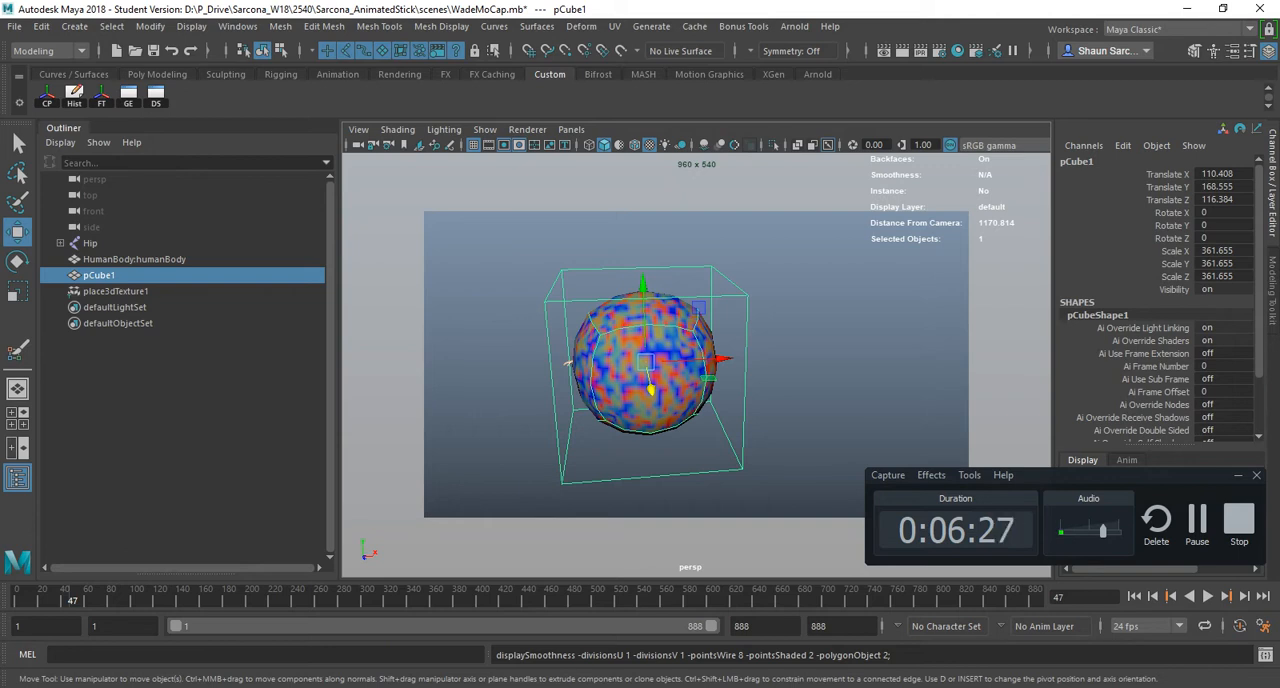
{"action": "key", "text": "3"}
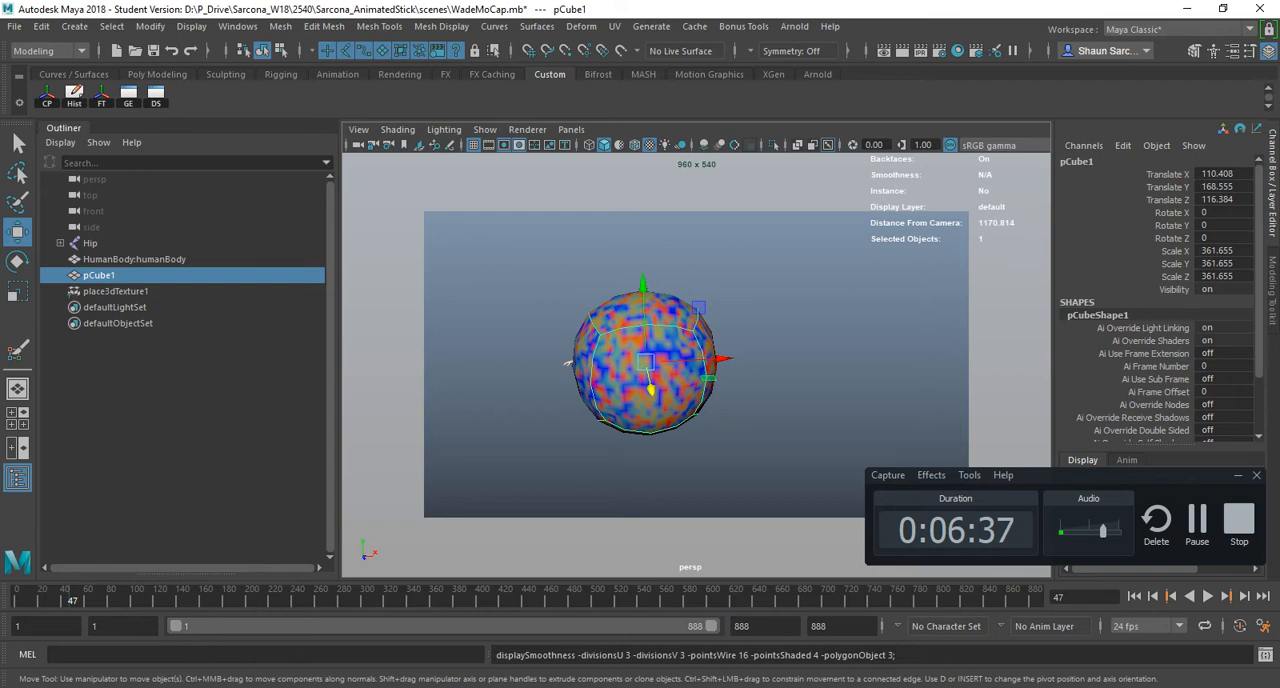
- Select the top face of the smoothed cube in face mode and extrude it upward
{"action": "right_click_drag", "start_coordinate": [594, 243], "coordinate": [594, 288]}
{"action": "left_click", "coordinate": [638, 310]}
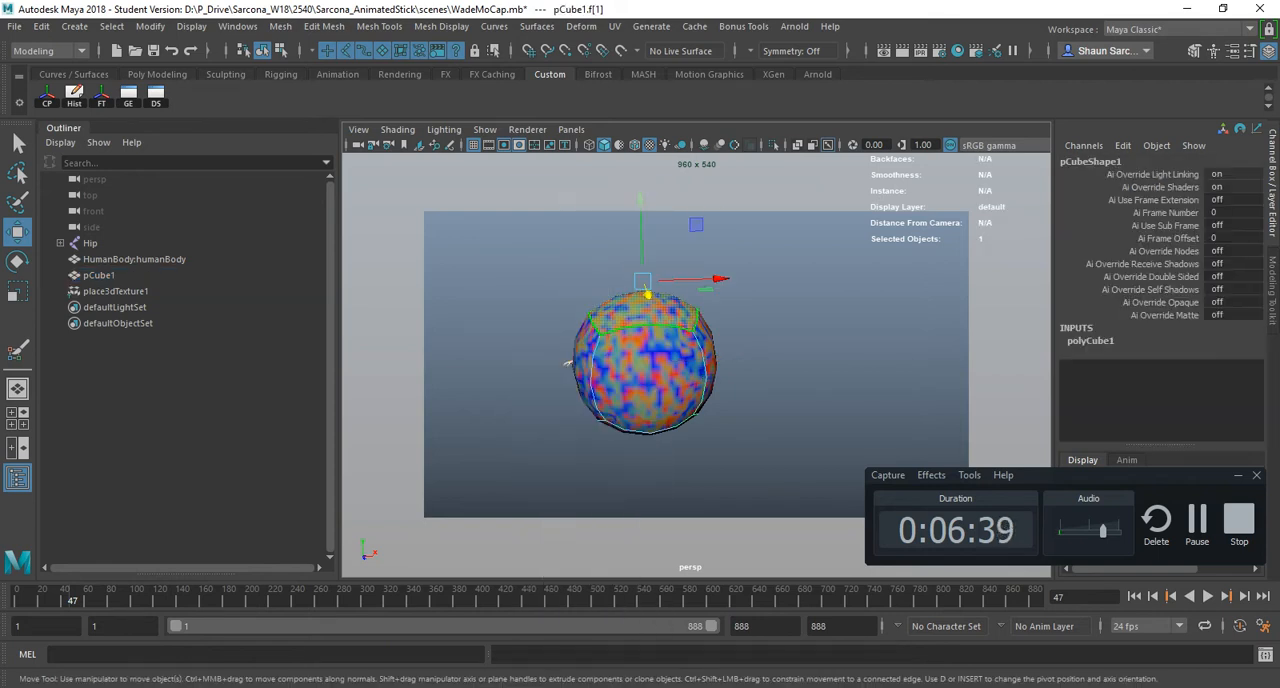
{"action": "key", "text": "ctrl+e"}
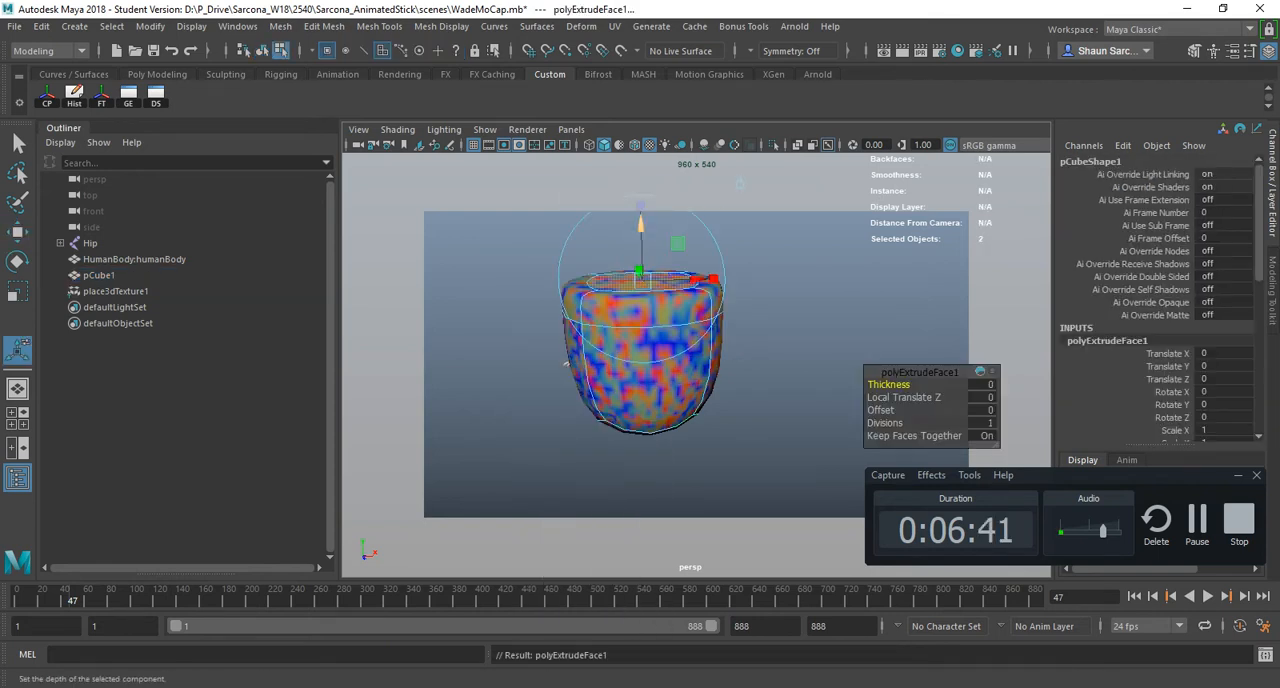
- Extrude the top face again, scale it inward and raise it to form a narrower neck
{"action": "key", "text": "ctrl+e"}
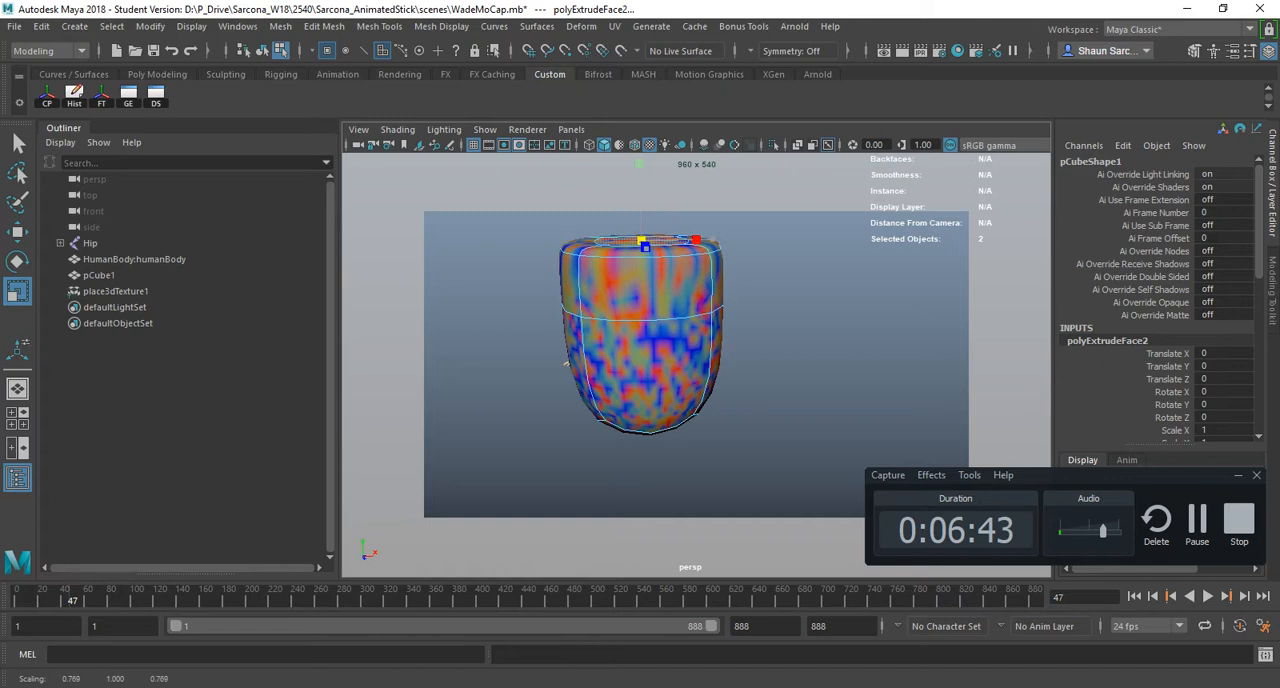
{"action": "key", "text": "r"}
{"action": "key", "text": "ctrl+e"}
{"action": "left_click_drag", "start_coordinate": [648, 279], "coordinate": [645, 200]}
{"action": "left_click_drag", "start_coordinate": [645, 200], "coordinate": [663, 208], "text": "alt"}
{"action": "left_click_drag", "start_coordinate": [563, 438], "coordinate": [536, 424], "text": "alt"}
{"action": "key", "text": "ctrl+e"}
{"action": "left_click_drag", "start_coordinate": [628, 180], "coordinate": [605, 148]}
- Return to object selection on the extruded model and compare its rough and smooth display, finishing with smooth
{"action": "key", "text": "w"}
{"action": "right_click_drag", "start_coordinate": [608, 312], "coordinate": [644, 294]}
{"action": "left_click_drag", "start_coordinate": [644, 294], "coordinate": [604, 256], "text": "alt"}
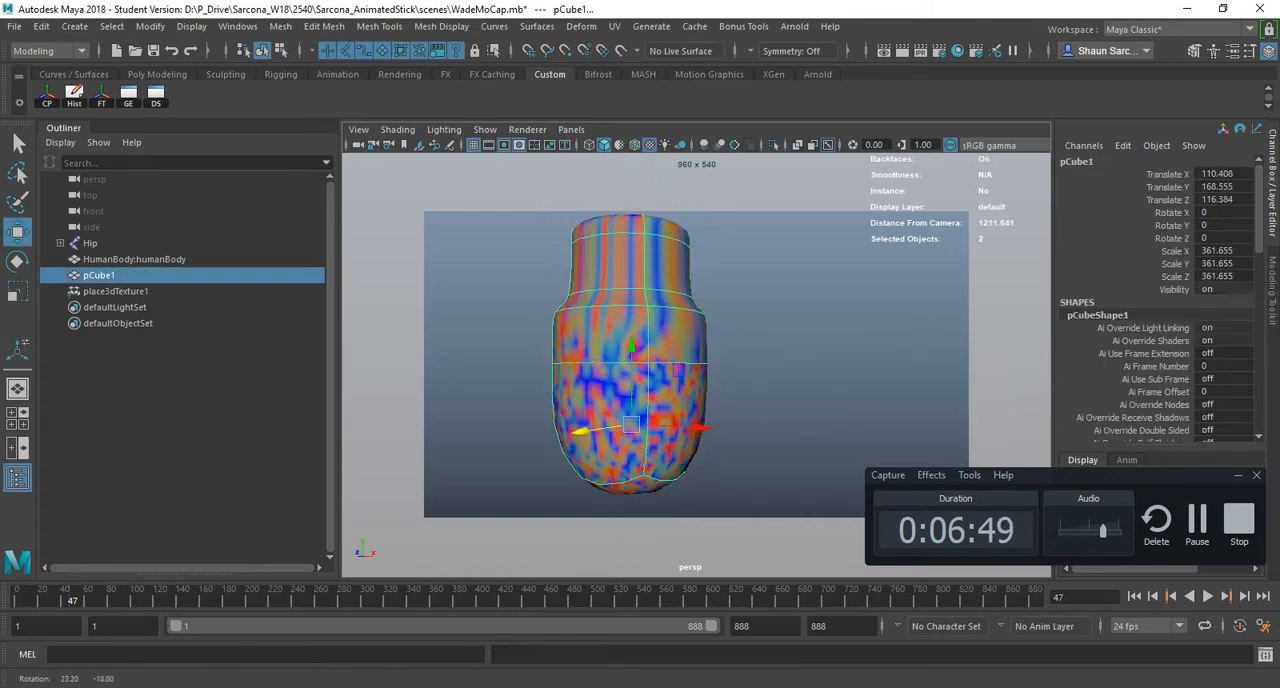
{"action": "middle_click_drag", "start_coordinate": [604, 256], "coordinate": [621, 252], "text": "alt"}
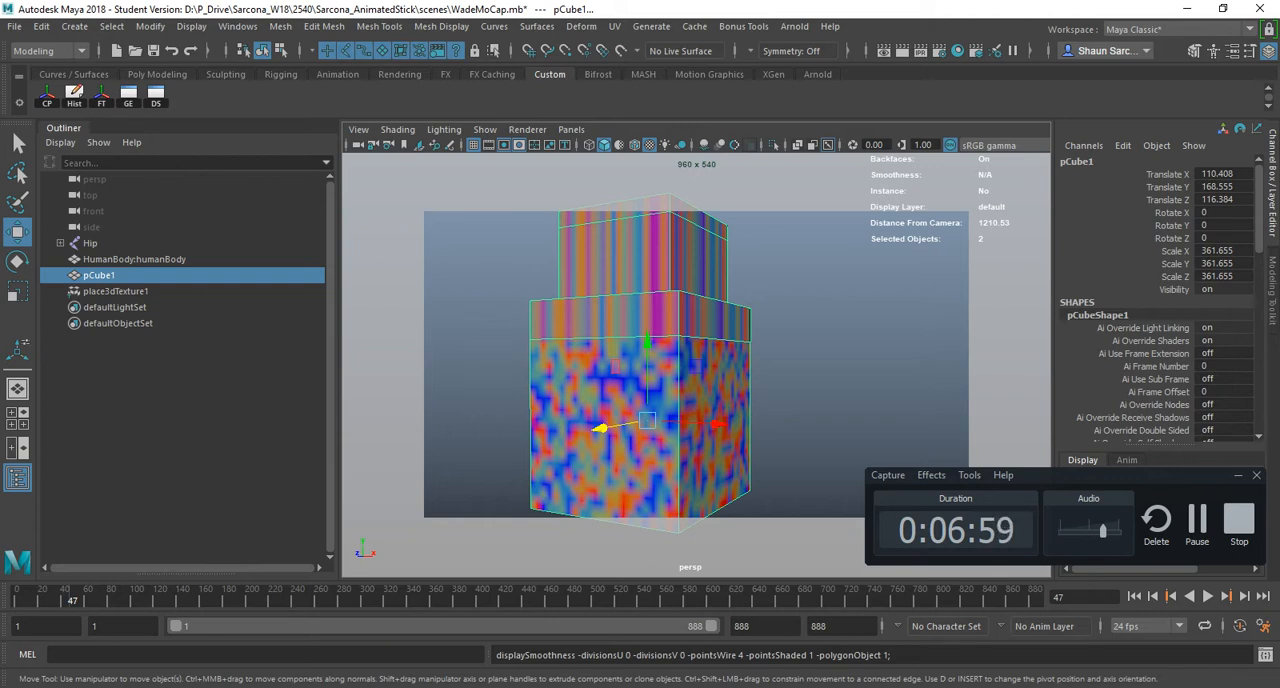
{"action": "key", "text": "3"}
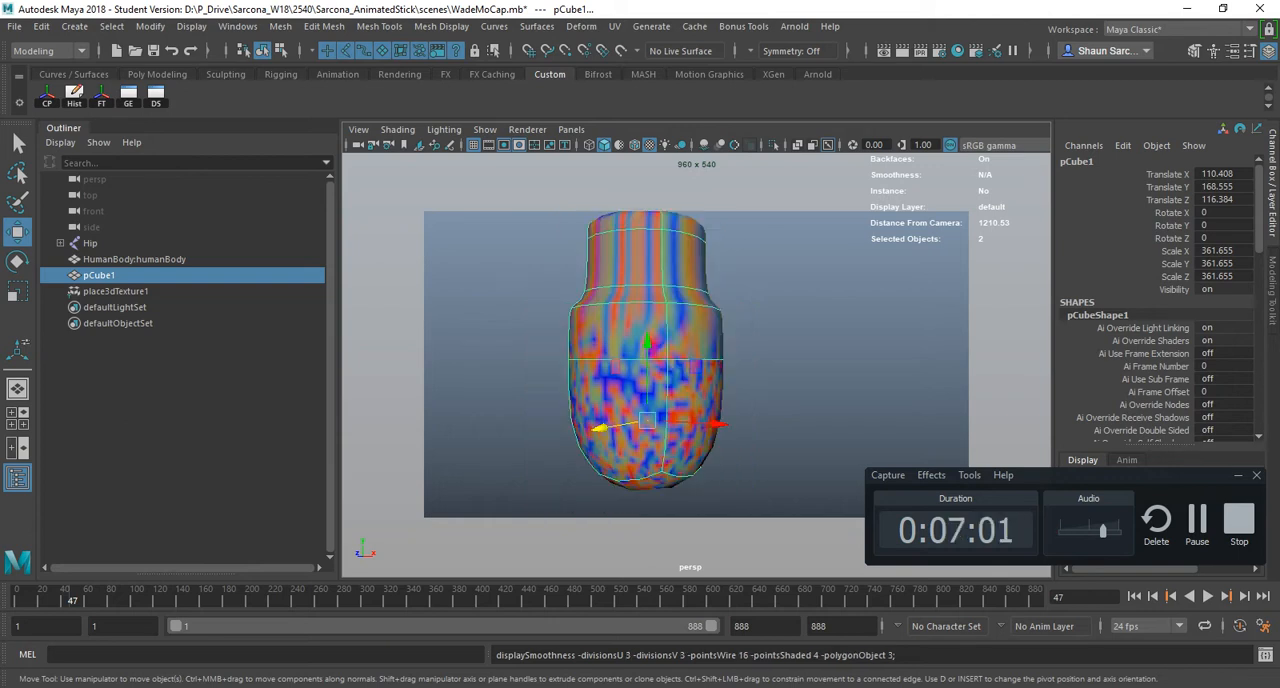
{"action": "left_click_drag", "start_coordinate": [640, 370], "coordinate": [672, 412], "text": "alt"}
{"action": "middle_click_drag", "start_coordinate": [672, 412], "coordinate": [676, 436], "text": "alt"}
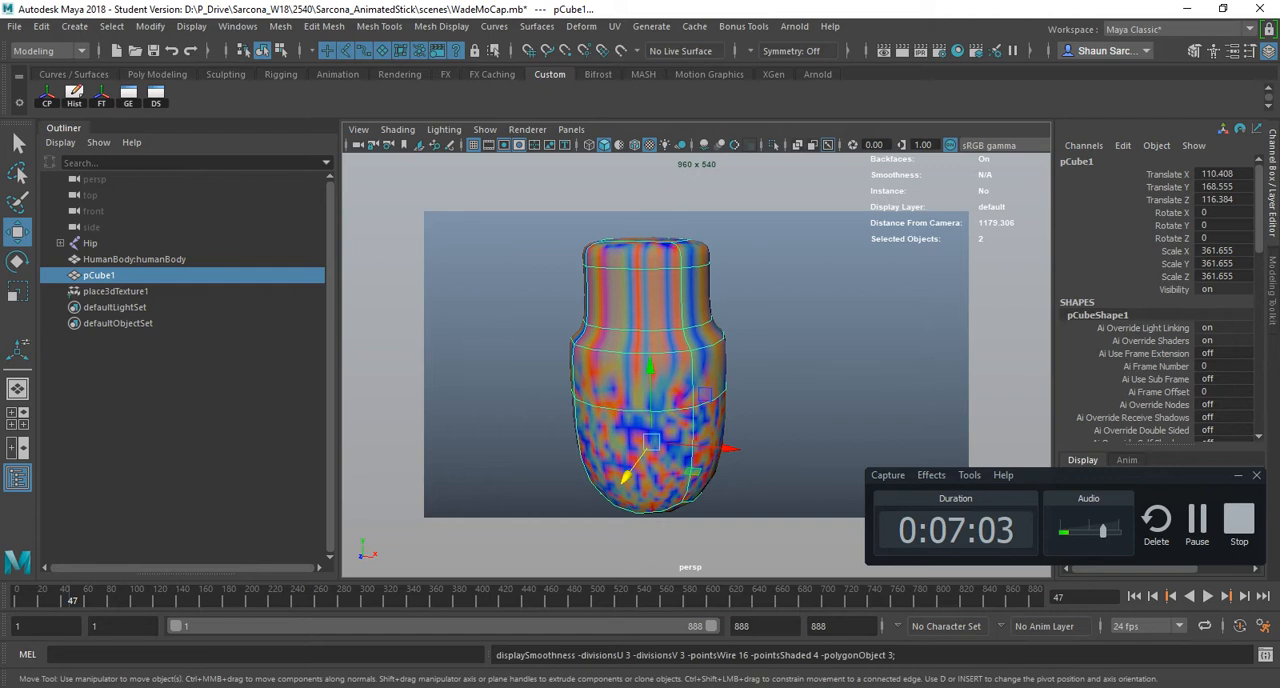
- Open the Arnold render of the model, add an Arnold Skydome Light to the scene and render again
{"action": "left_click", "coordinate": [902, 50]}
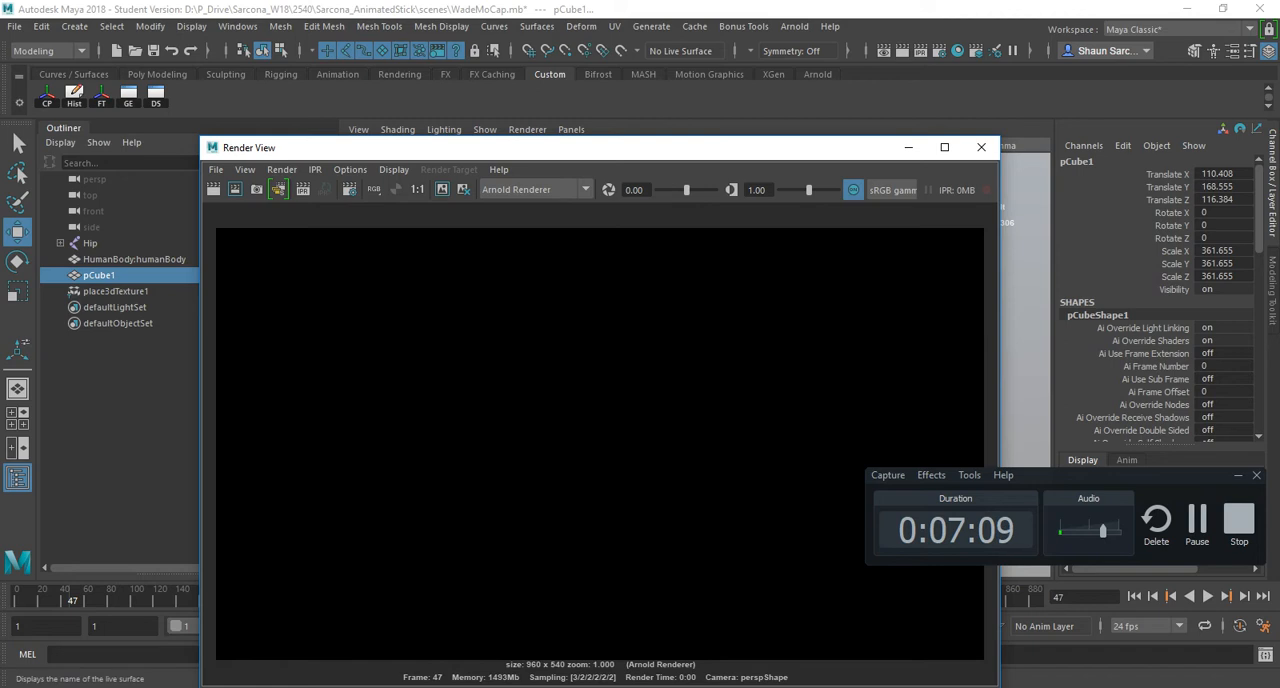
{"action": "left_click", "coordinate": [744, 27]}
{"action": "left_click", "coordinate": [795, 27]}
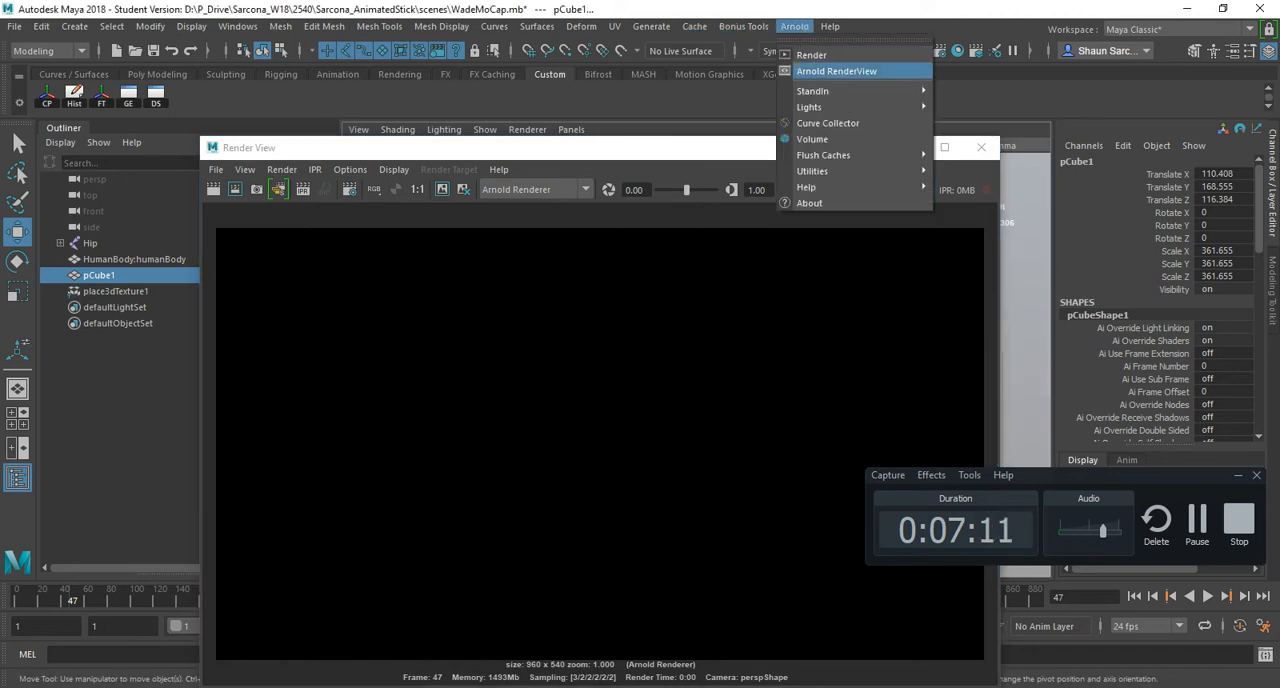
{"action": "mouse_move", "coordinate": [850, 107]}
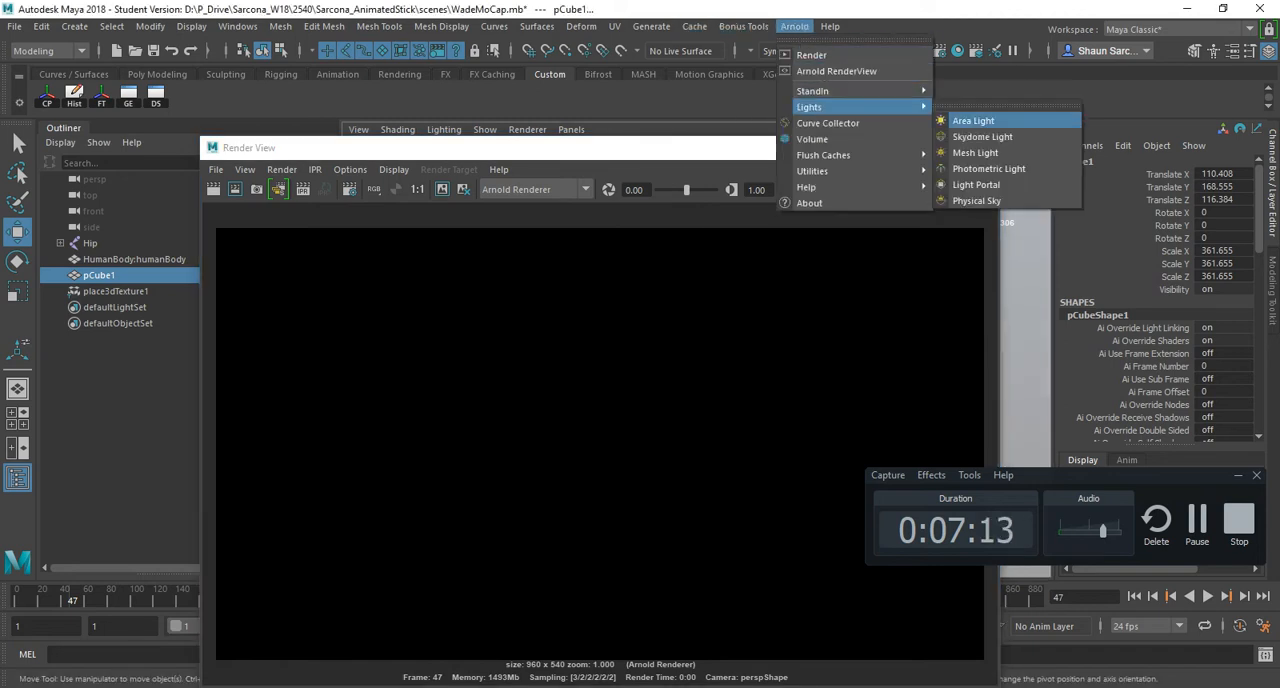
{"action": "left_click", "coordinate": [982, 137]}
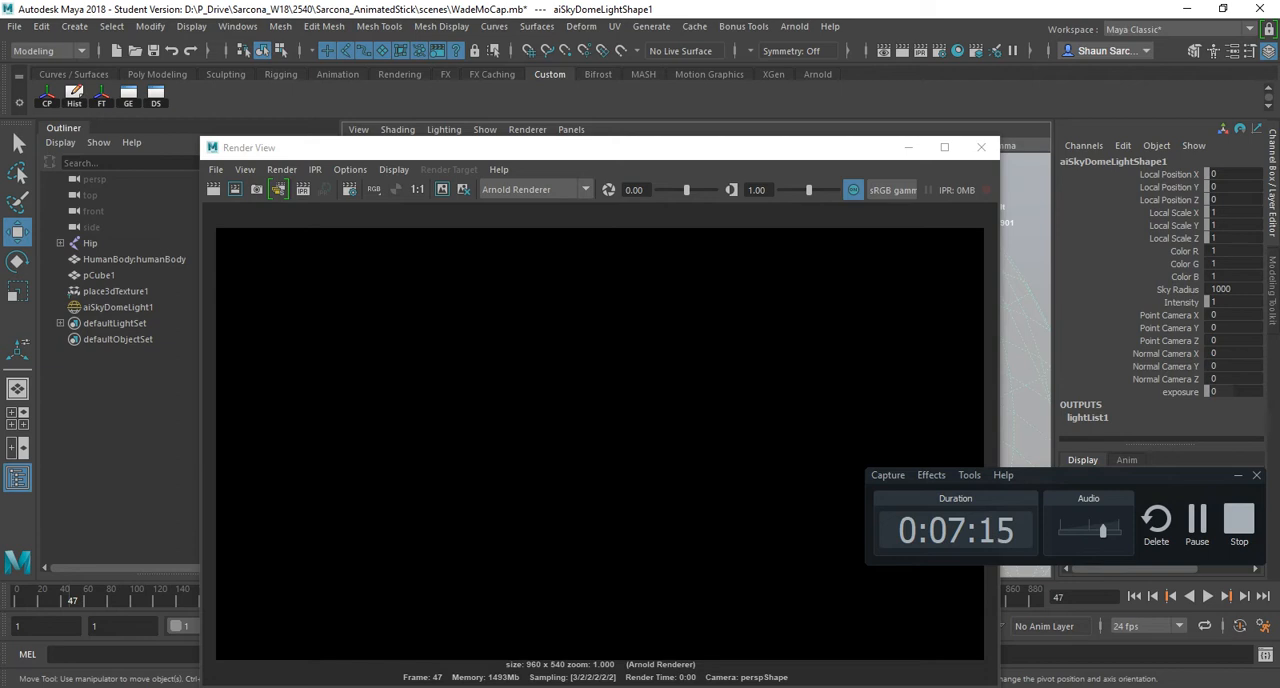
{"action": "left_click", "coordinate": [234, 189]}
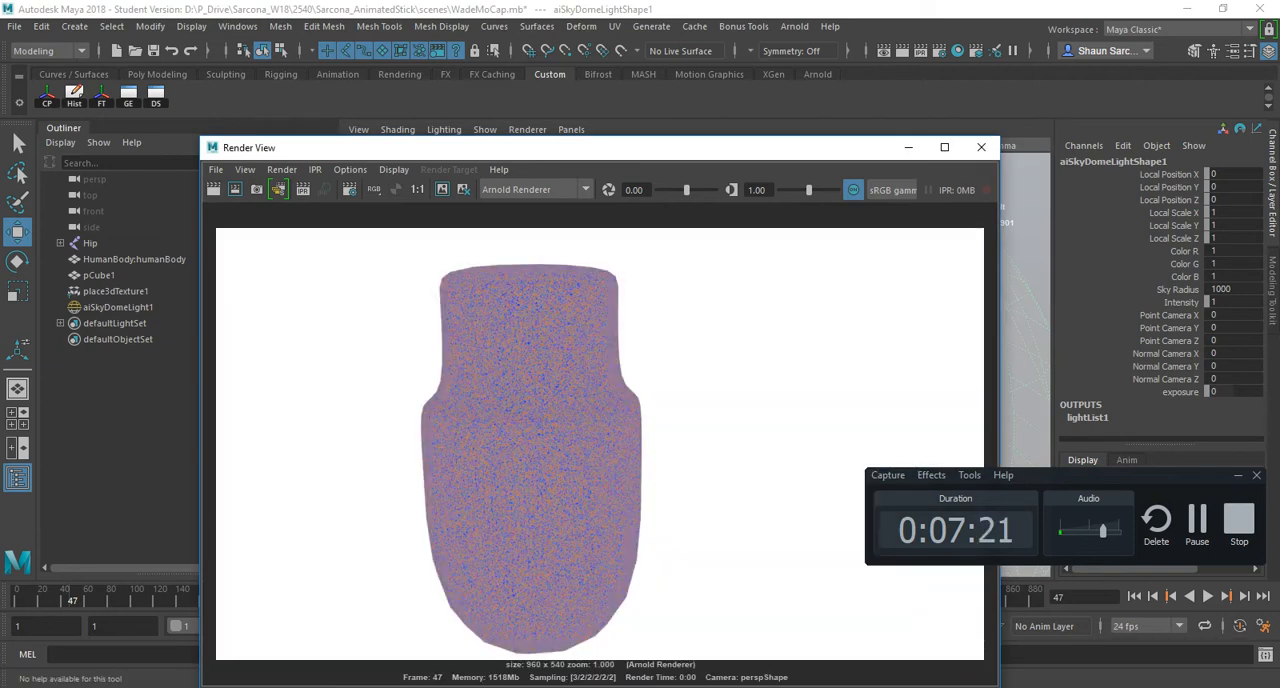
- Inspect the lower part of the rendered model up close and close the Render View
{"action": "scroll", "coordinate": [515, 505], "scroll_direction": "down", "scroll_amount": 2}
{"action": "scroll", "coordinate": [515, 505], "scroll_direction": "up", "scroll_amount": 4}
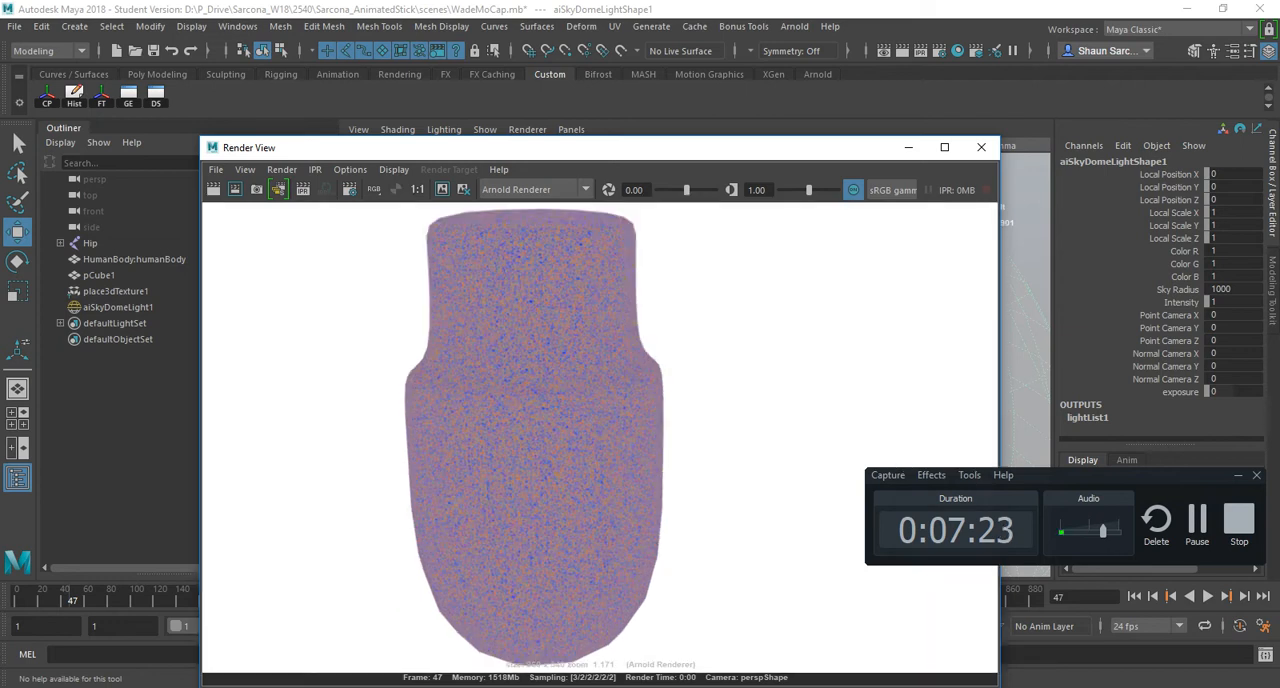
{"action": "scroll", "coordinate": [530, 440], "scroll_direction": "up", "scroll_amount": 3}
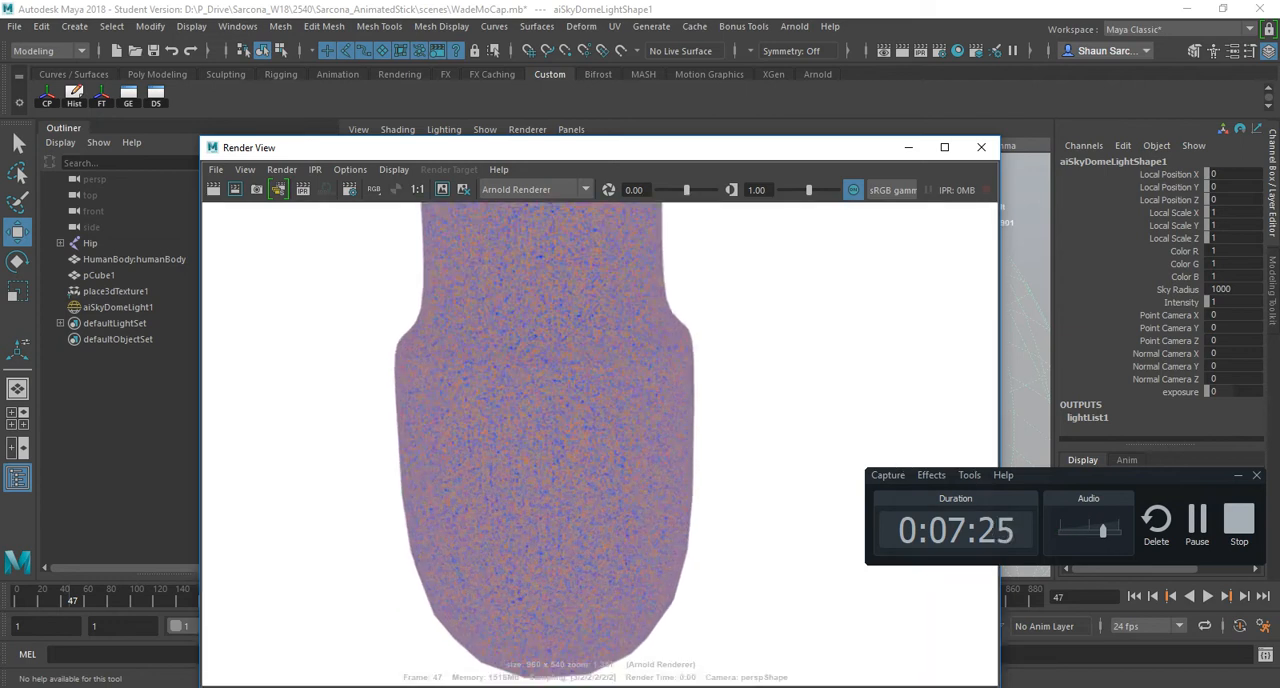
{"action": "middle_click_drag", "start_coordinate": [535, 480], "coordinate": [595, 308], "text": "alt"}
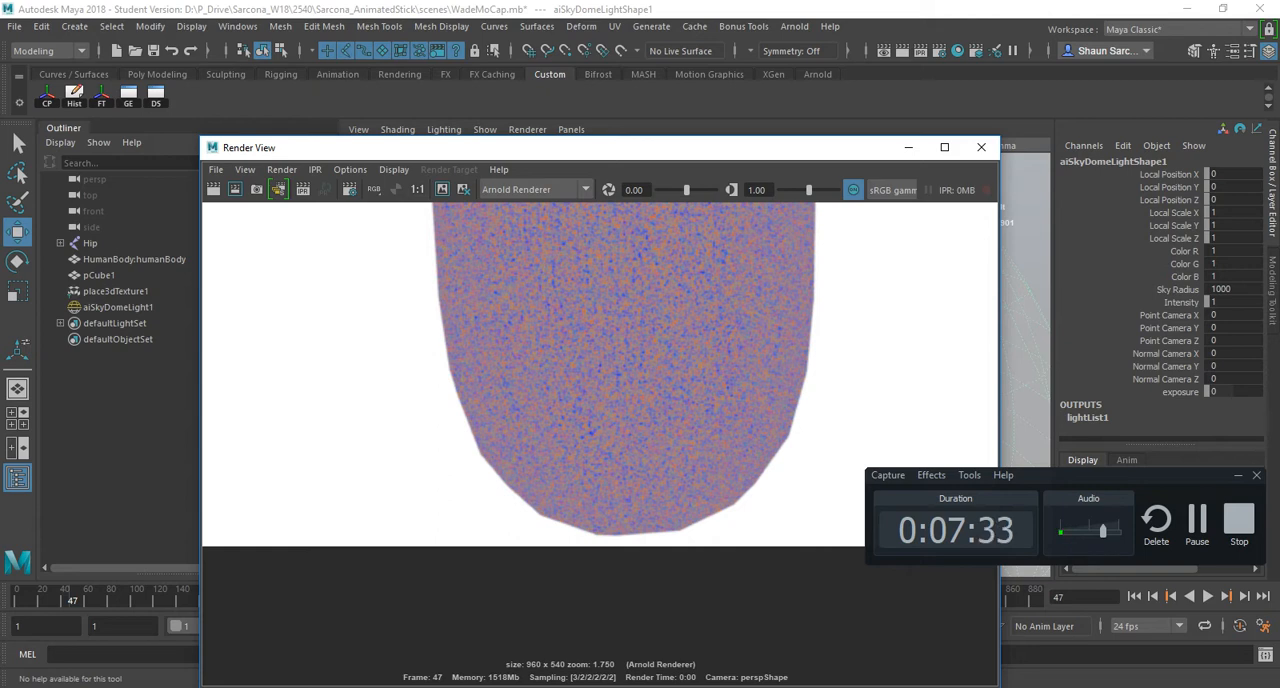
{"action": "left_click", "coordinate": [981, 147]}
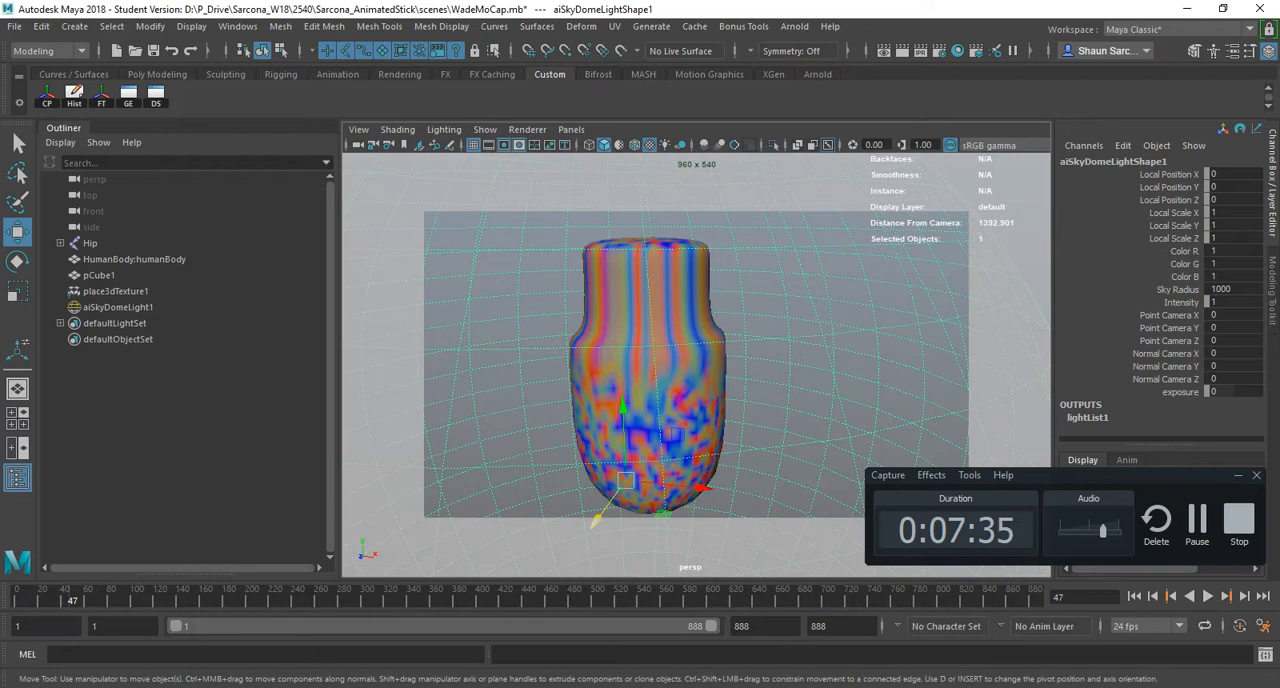
- Try scaling the skydome light, undo the scaling and select the textured model instead
{"action": "key", "text": "r"}
{"action": "left_click_drag", "start_coordinate": [626, 480], "coordinate": [720, 480]}
{"action": "left_click_drag", "start_coordinate": [677, 434], "coordinate": [830, 298]}
{"action": "key", "text": "ctrl+z"}
{"action": "key", "text": "ctrl+z"}
{"action": "left_click", "coordinate": [648, 385]}
- Switch to Maya_Hotkey_FULL.pdf in Acrobat and highlight the complete Std/Full Screen row in the Viewport list
{"action": "key", "text": "alt+Tab"}
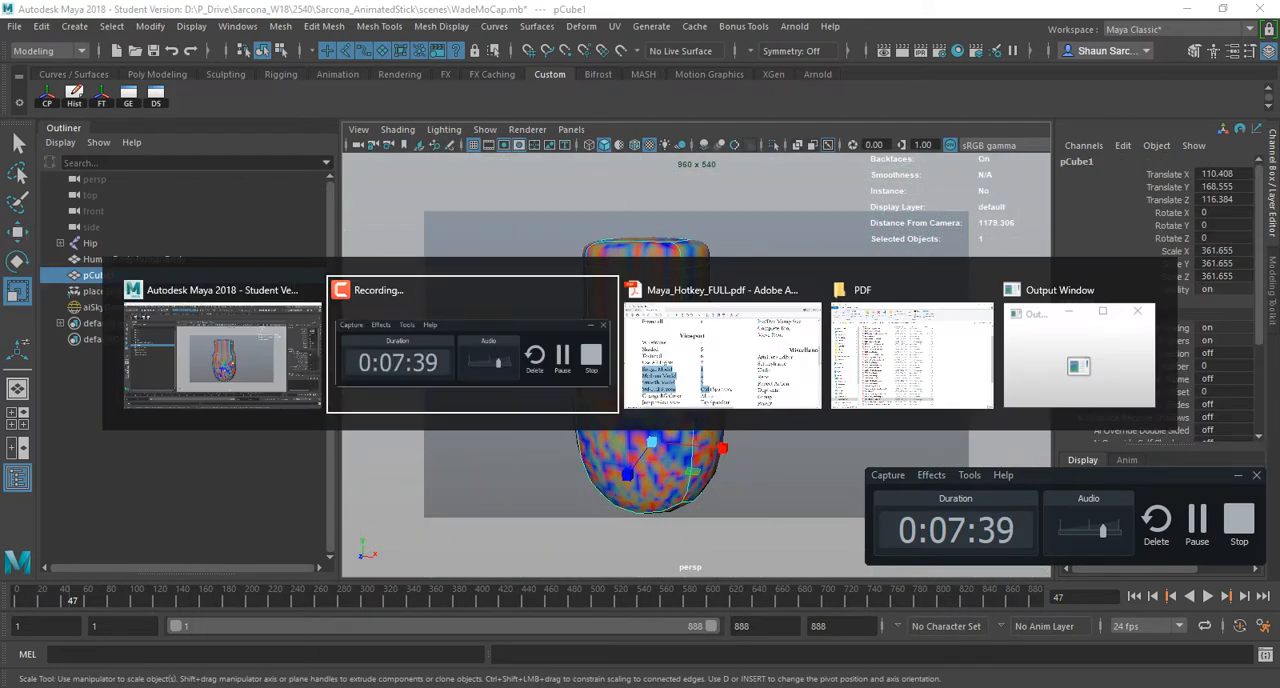
{"action": "key", "text": "alt+Tab"}
{"action": "scroll", "coordinate": [640, 390], "scroll_direction": "down", "scroll_amount": 1}
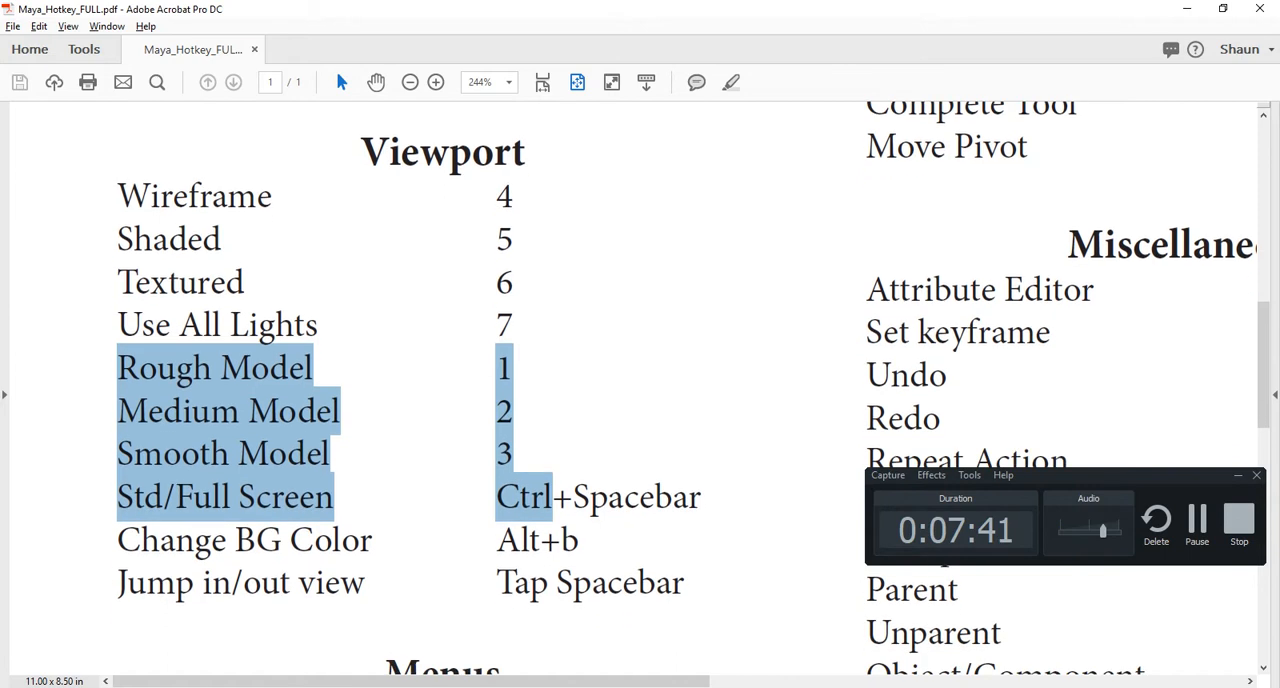
{"action": "left_click_drag", "start_coordinate": [118, 498], "coordinate": [704, 498]}
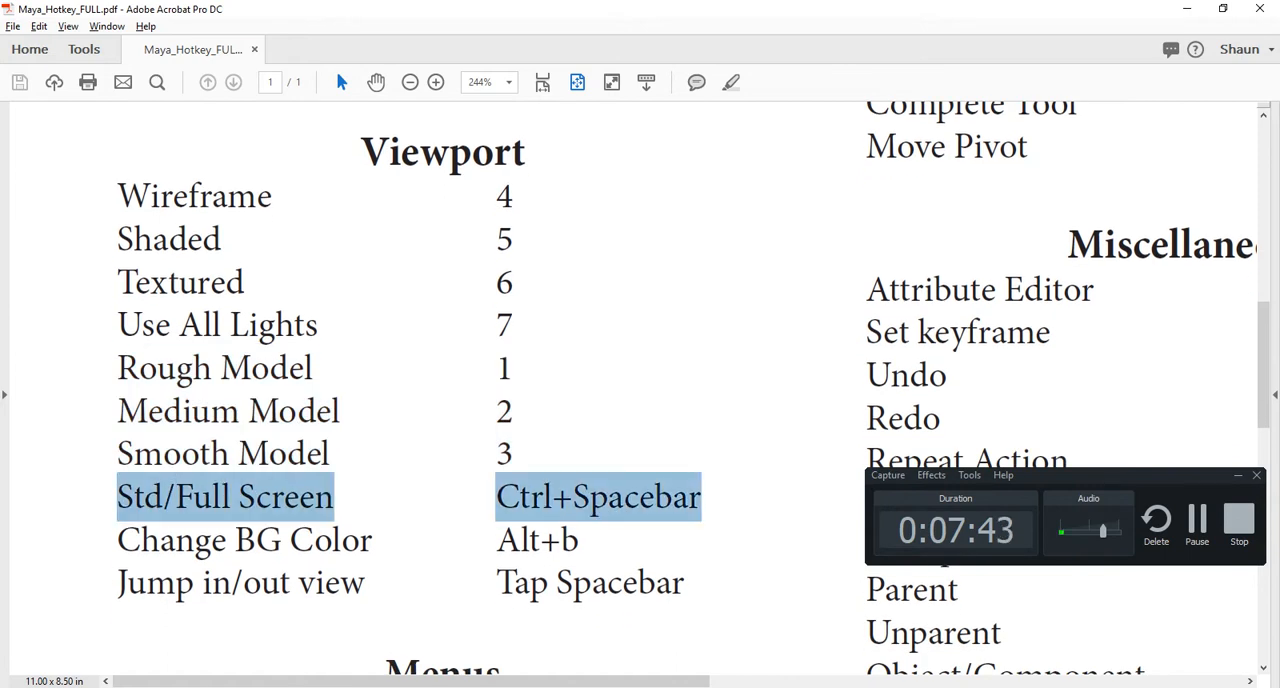
- Switch back to Maya and expand the perspective viewport to full screen
{"action": "key", "text": "alt+Tab"}
{"action": "key", "text": "alt+Tab"}
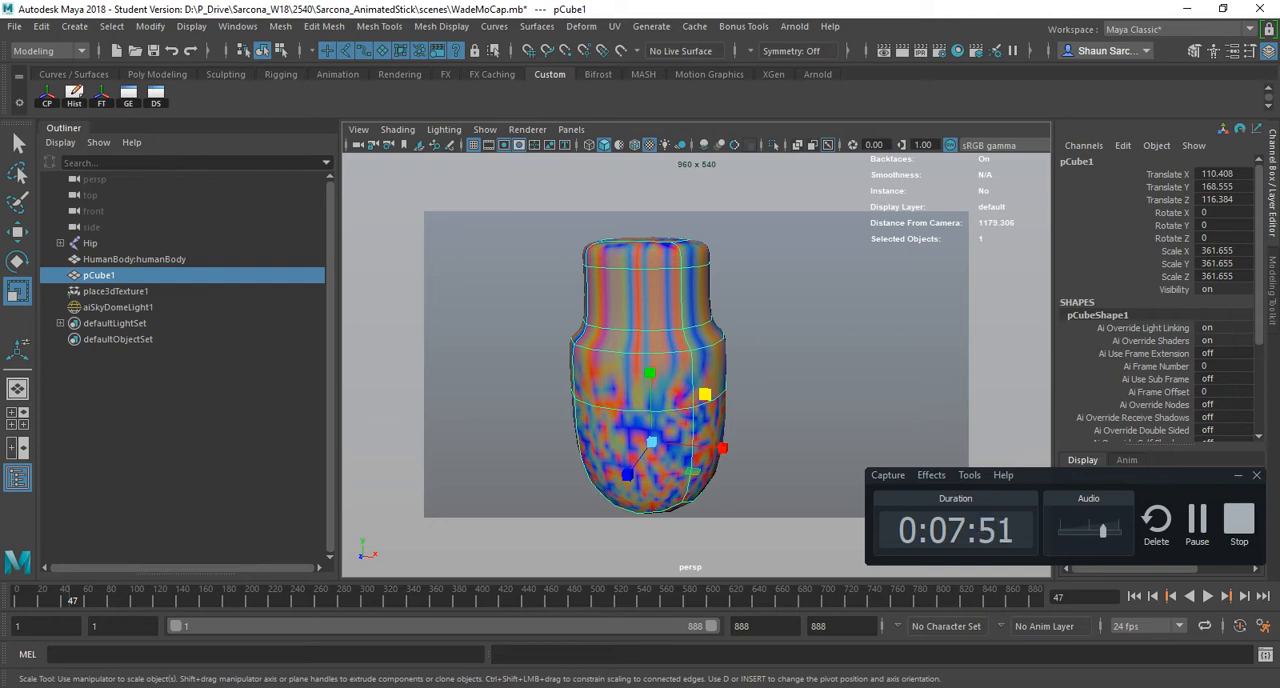
{"action": "key", "text": "ctrl+space"}
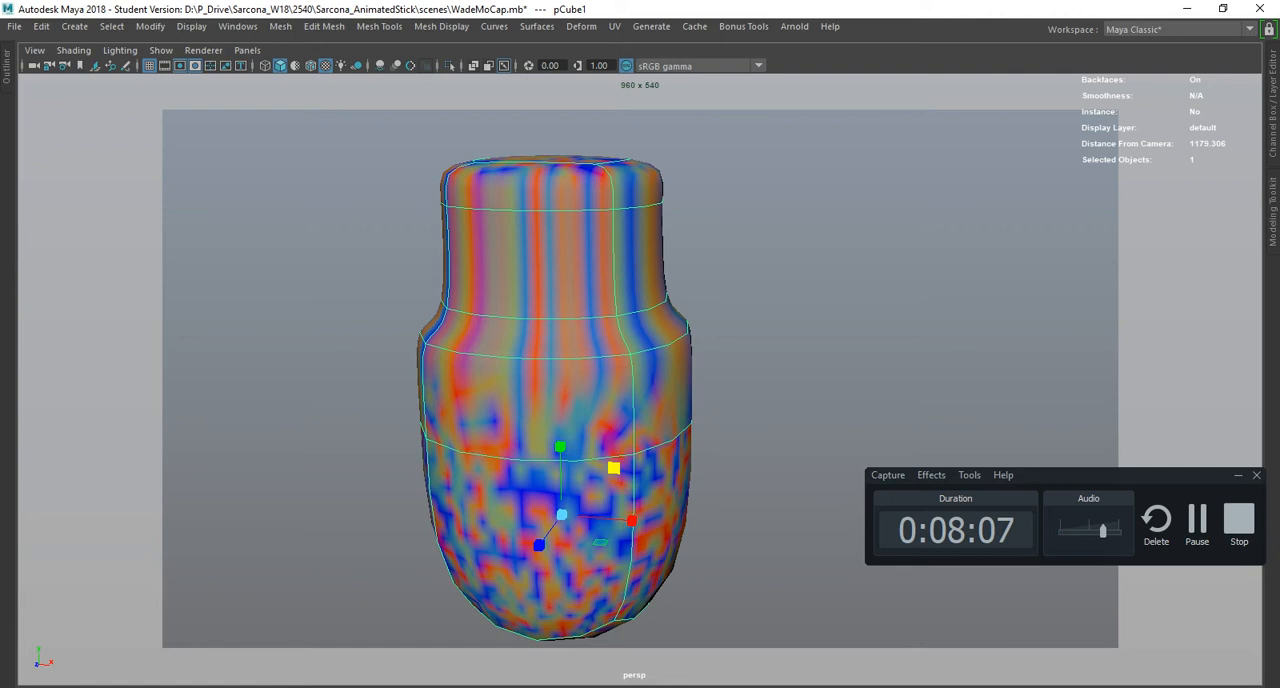
- Display the object-level modeling marking menu over the model's neck and dismiss it without choosing a command
{"action": "right_click", "coordinate": [517, 238], "text": "shift"}
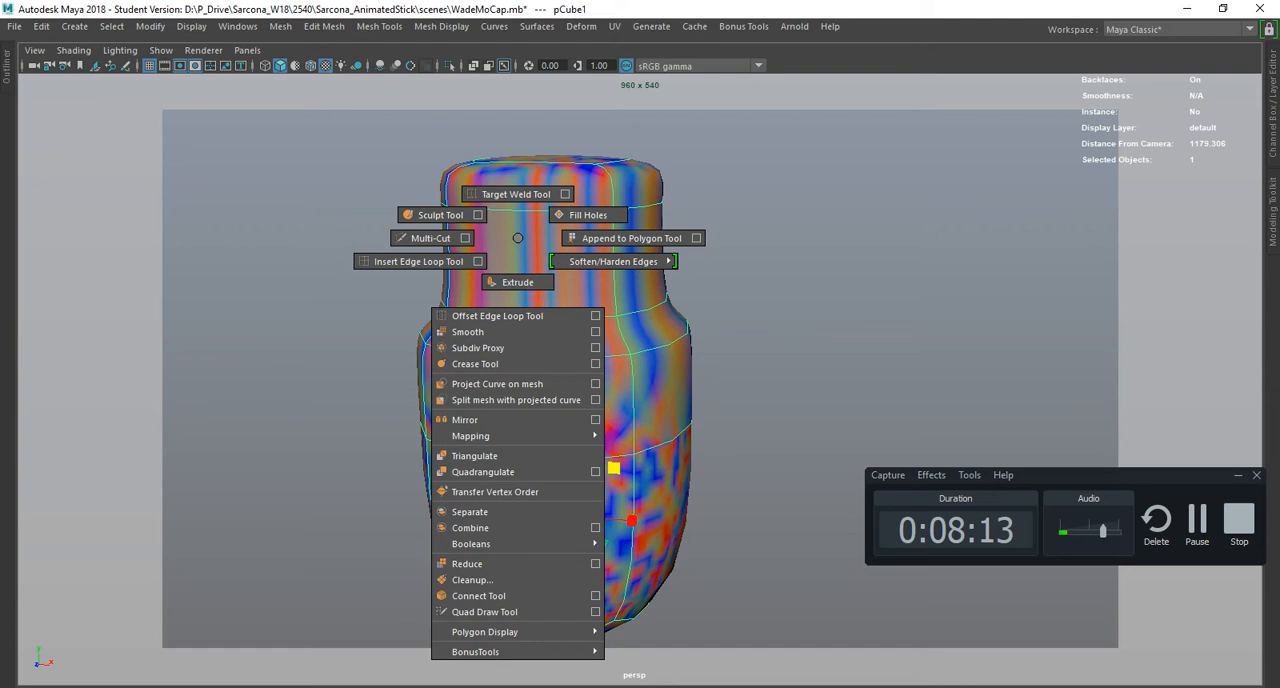
{"action": "right_click_drag", "start_coordinate": [517, 238], "coordinate": [517, 238], "text": "shift"}
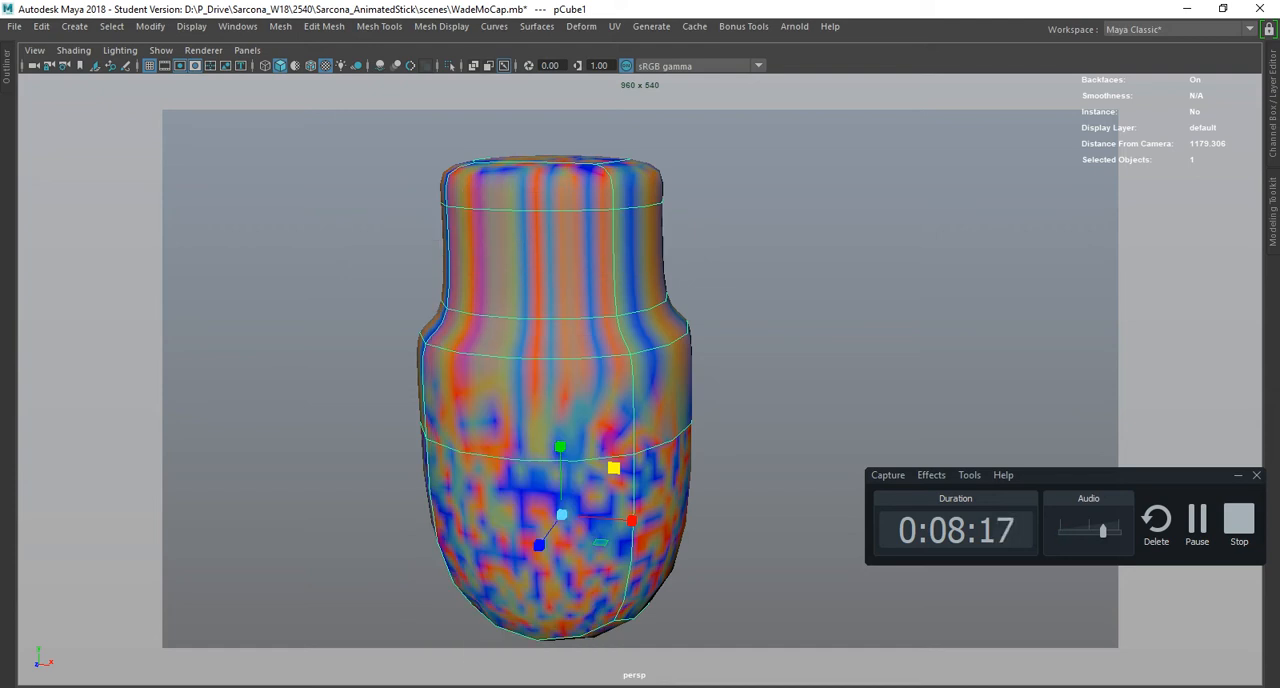
{"action": "right_click", "coordinate": [517, 235], "text": "shift"}
{"action": "right_click", "coordinate": [517, 235], "text": "ctrl"}
{"action": "right_click", "coordinate": [517, 235], "text": "shift"}
{"action": "right_click", "coordinate": [517, 235], "text": "ctrl"}
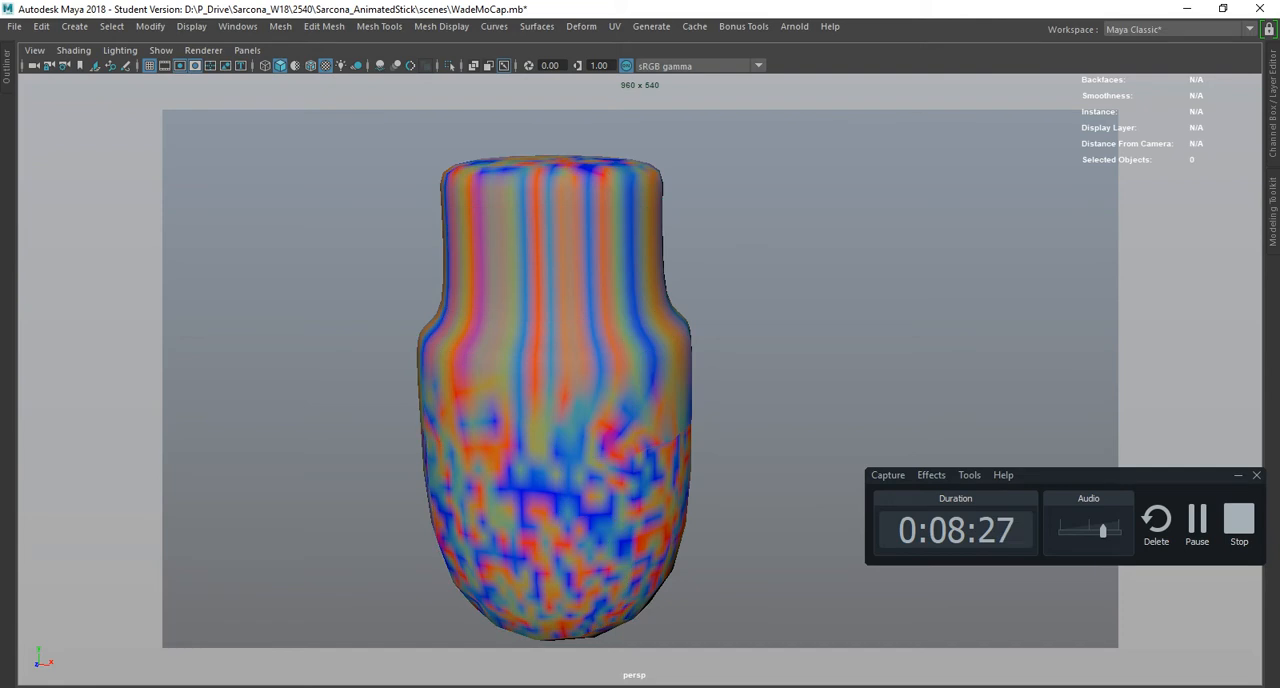
- Select the front face of the model's neck in face mode and display its face-editing marking menu
{"action": "right_click", "coordinate": [514, 235]}
{"action": "right_click_drag", "start_coordinate": [514, 235], "coordinate": [514, 280]}
{"action": "left_click", "coordinate": [514, 252]}
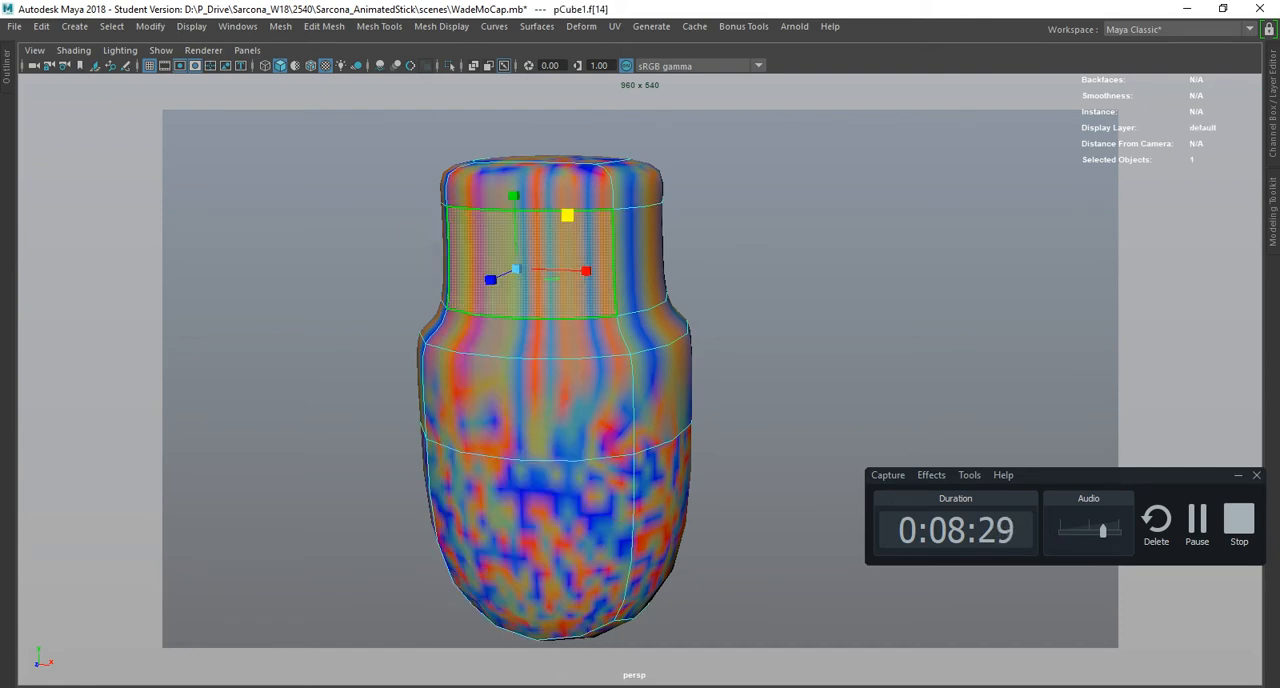
{"action": "right_click", "coordinate": [514, 246], "text": "ctrl"}
{"action": "right_click", "coordinate": [502, 242], "text": "shift"}
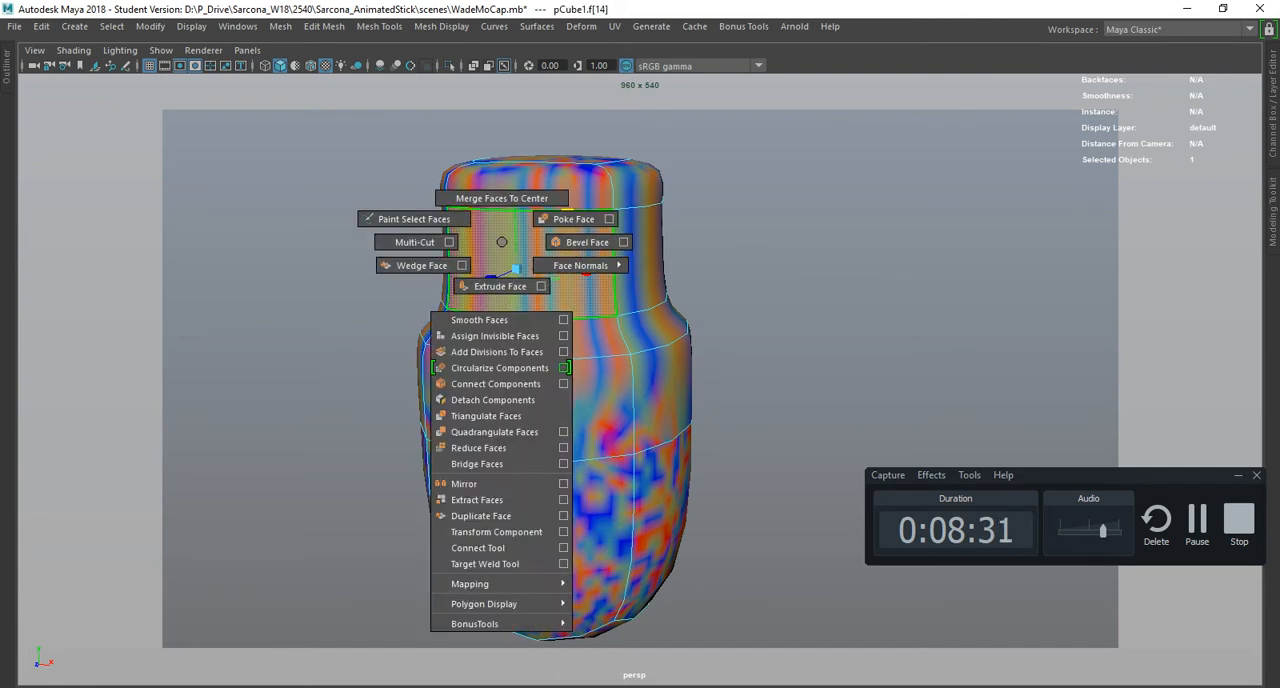
- Return to object selection on the model, then display and dismiss the hotbox with all menu sets
{"action": "key", "text": "F8"}
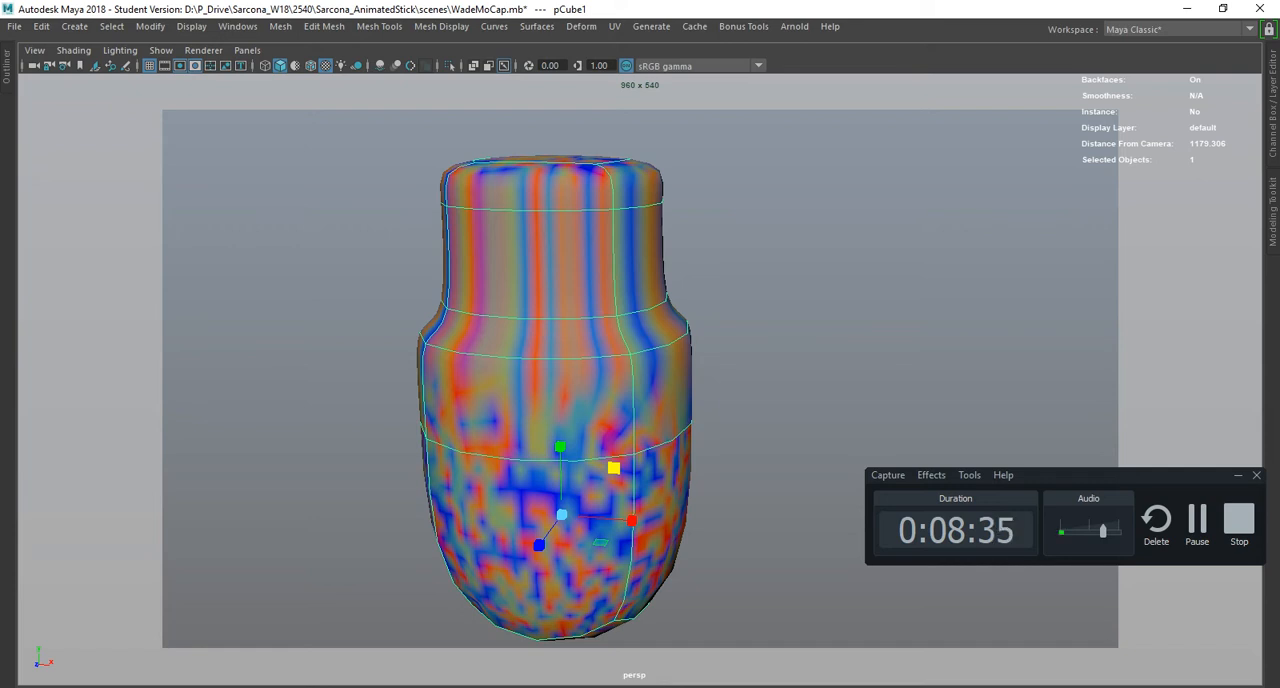
{"action": "key", "text": "space"}
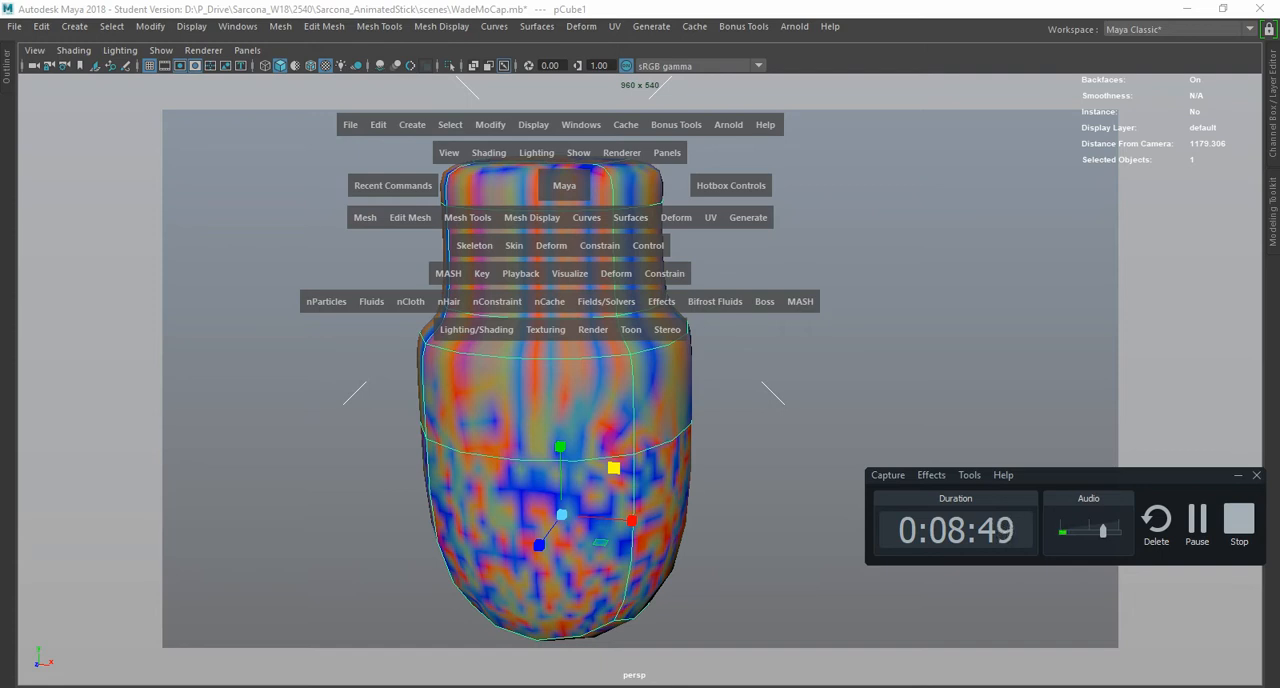
{"action": "key", "text": "space"}
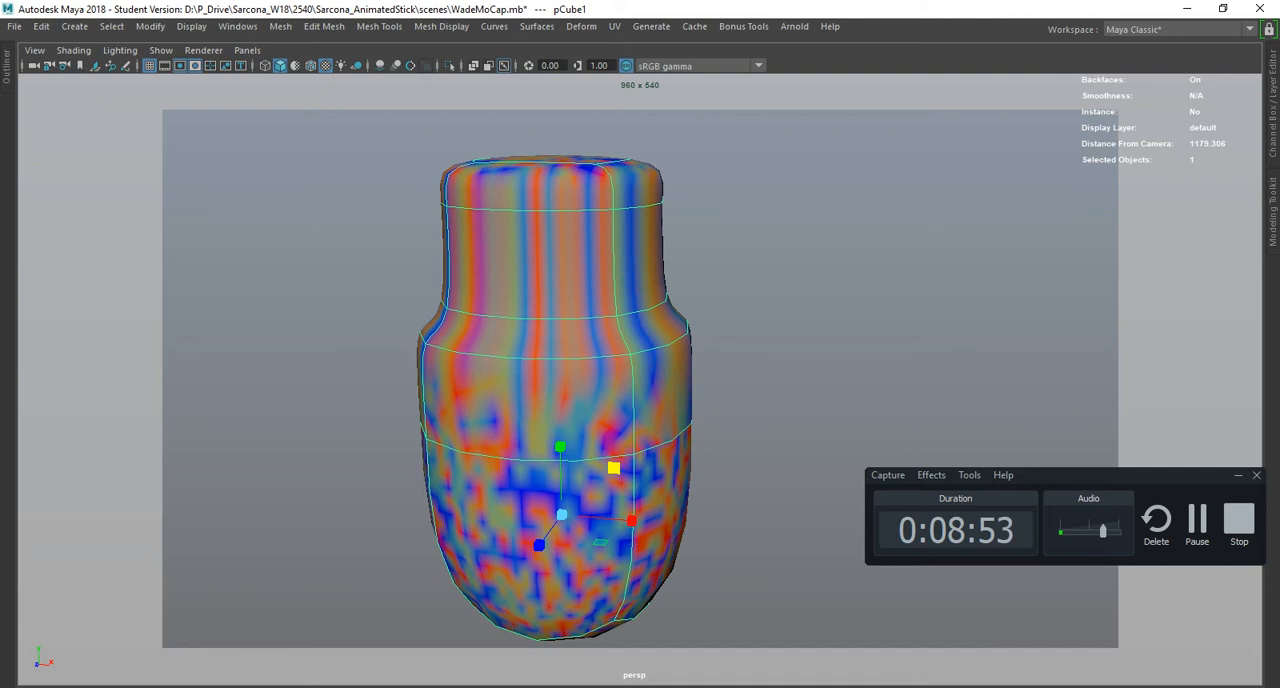
- Switch to the hotkey PDF in Acrobat and highlight the Std/Full Screen row again
{"action": "key", "text": "alt+Tab"}
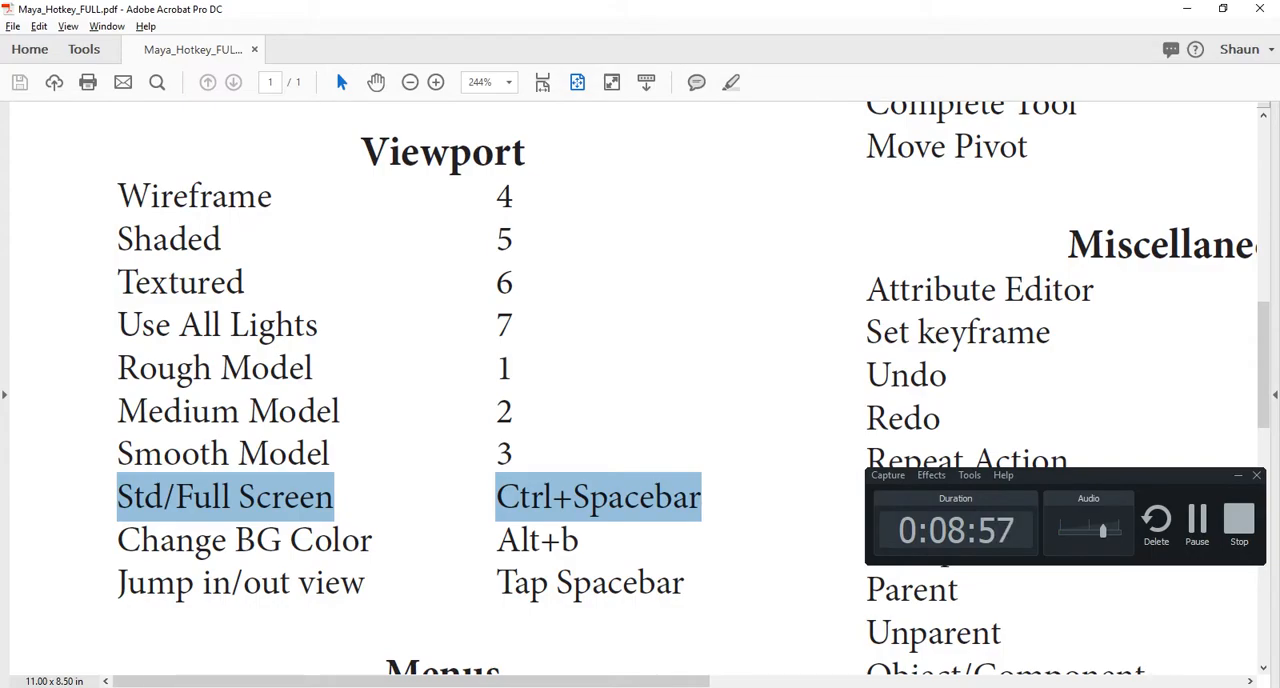
{"action": "triple_click", "coordinate": [193, 497]}
{"action": "left_click", "coordinate": [193, 497]}
{"action": "triple_click", "coordinate": [193, 497]}
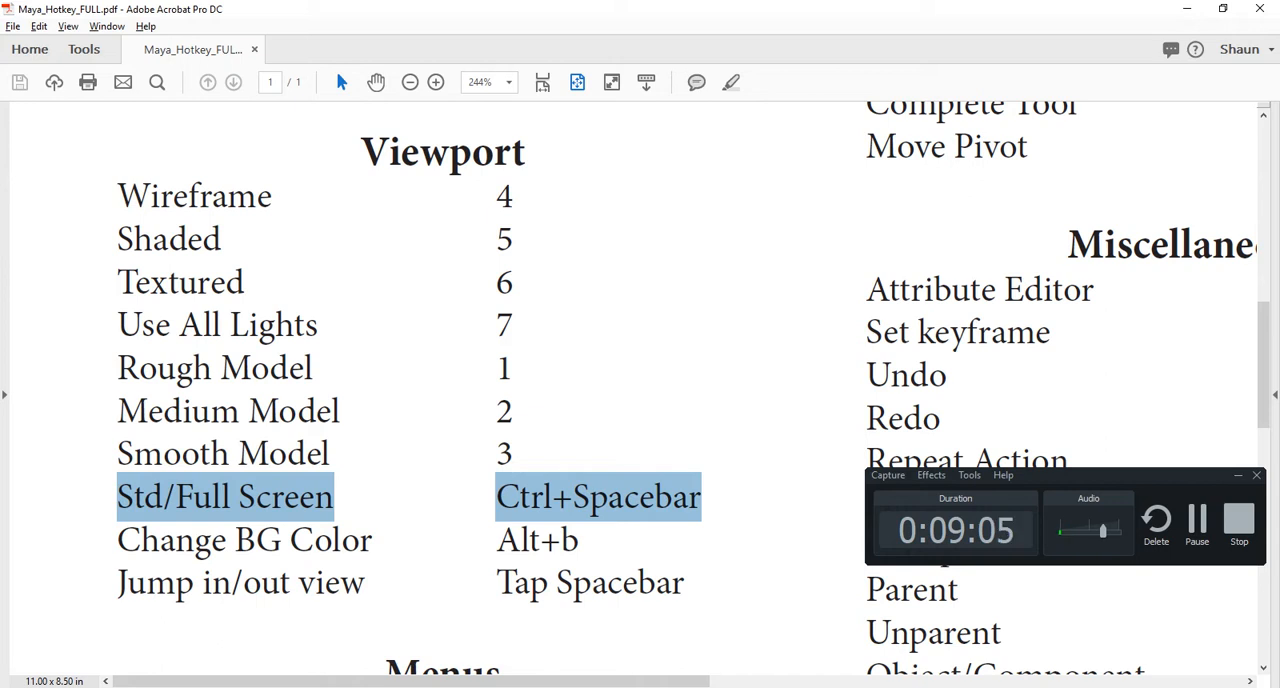
- Switch back to Maya, select the skydome light in the background and delete it
{"action": "key", "text": "alt+Tab"}
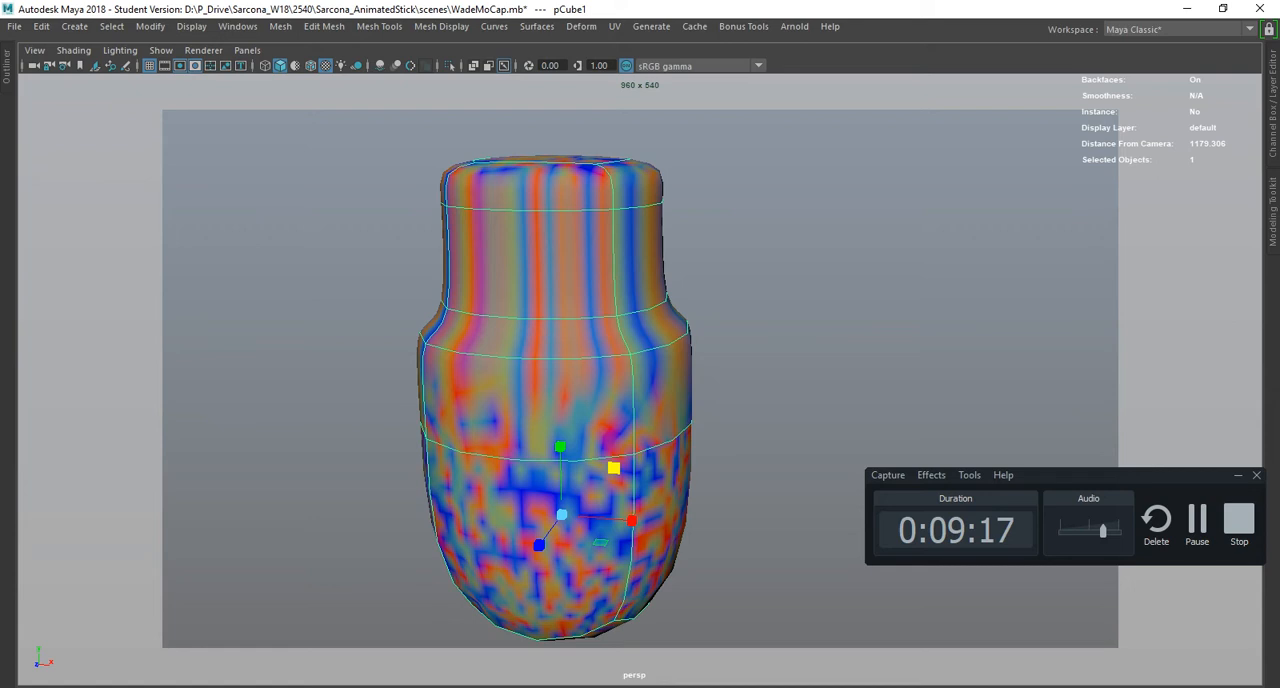
{"action": "left_click", "coordinate": [790, 330]}
{"action": "key", "text": "Delete"}
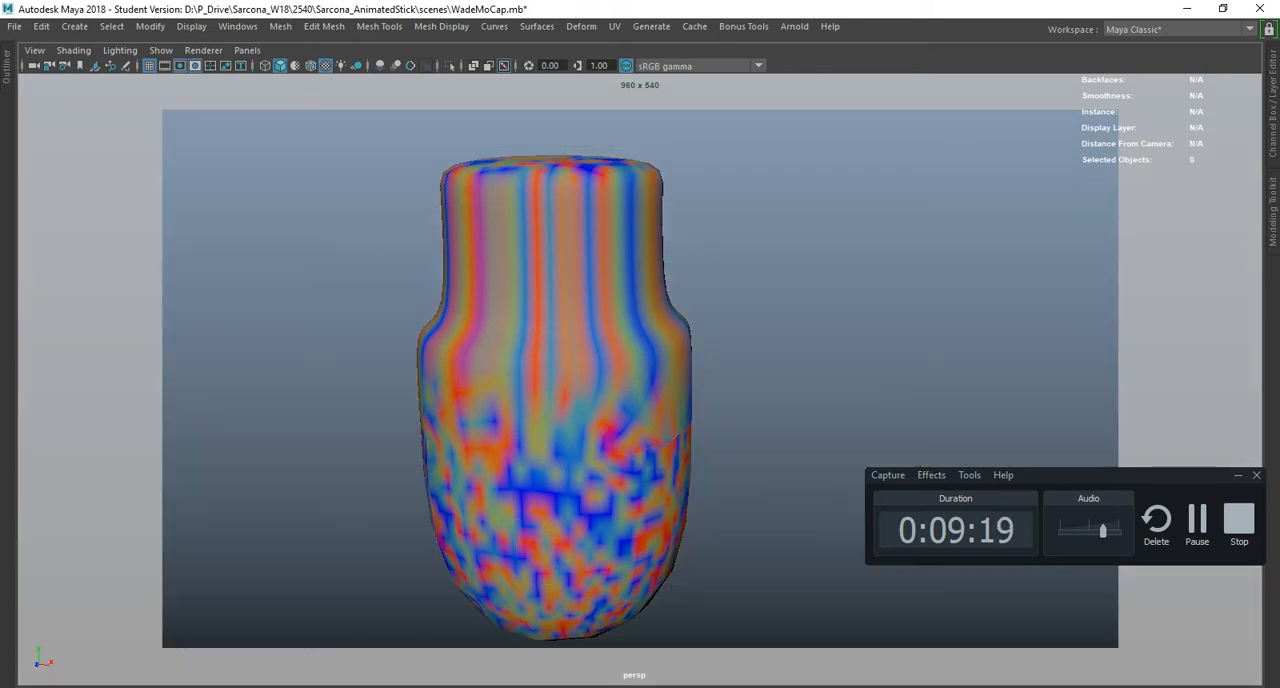
- Cycle the viewport background through its colour options, including black, and finish on light grey
{"action": "key", "text": "alt+b"}
{"action": "key", "text": "alt+b"}
{"action": "key", "text": "alt+b"}
{"action": "key", "text": "alt+b"}
{"action": "key", "text": "alt+b"}
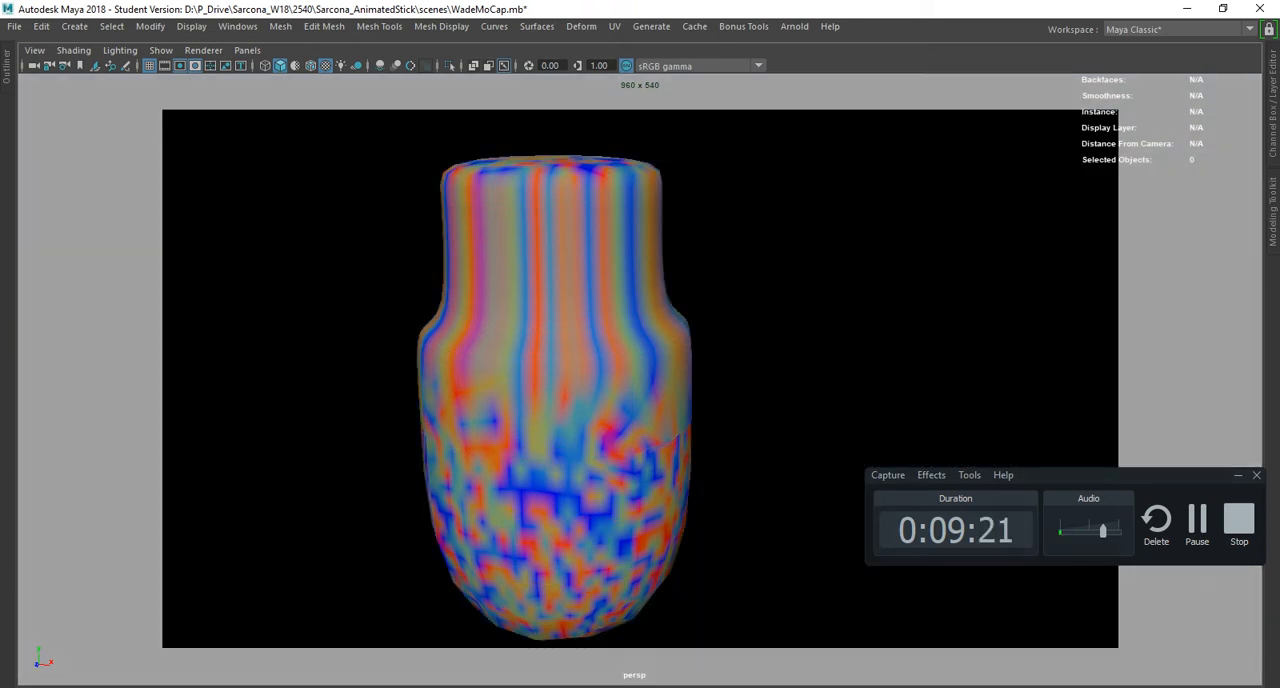
{"action": "key", "text": "alt+b"}
{"action": "key", "text": "alt+b"}
{"action": "key", "text": "alt+b"}
{"action": "key", "text": "alt+b"}
{"action": "key", "text": "alt+b"}
{"action": "key", "text": "alt+b"}
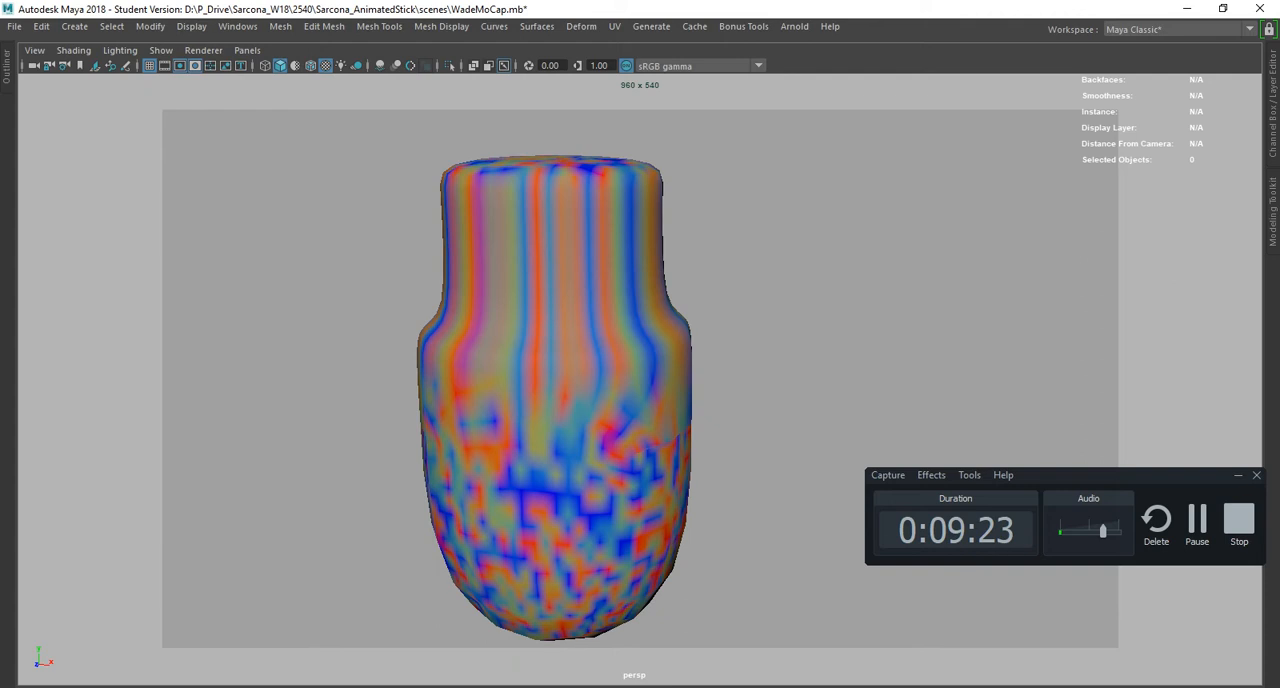
- Compare the wireframe model against black, dark grey and light grey backgrounds, then restore the textured display
{"action": "key", "text": "4"}
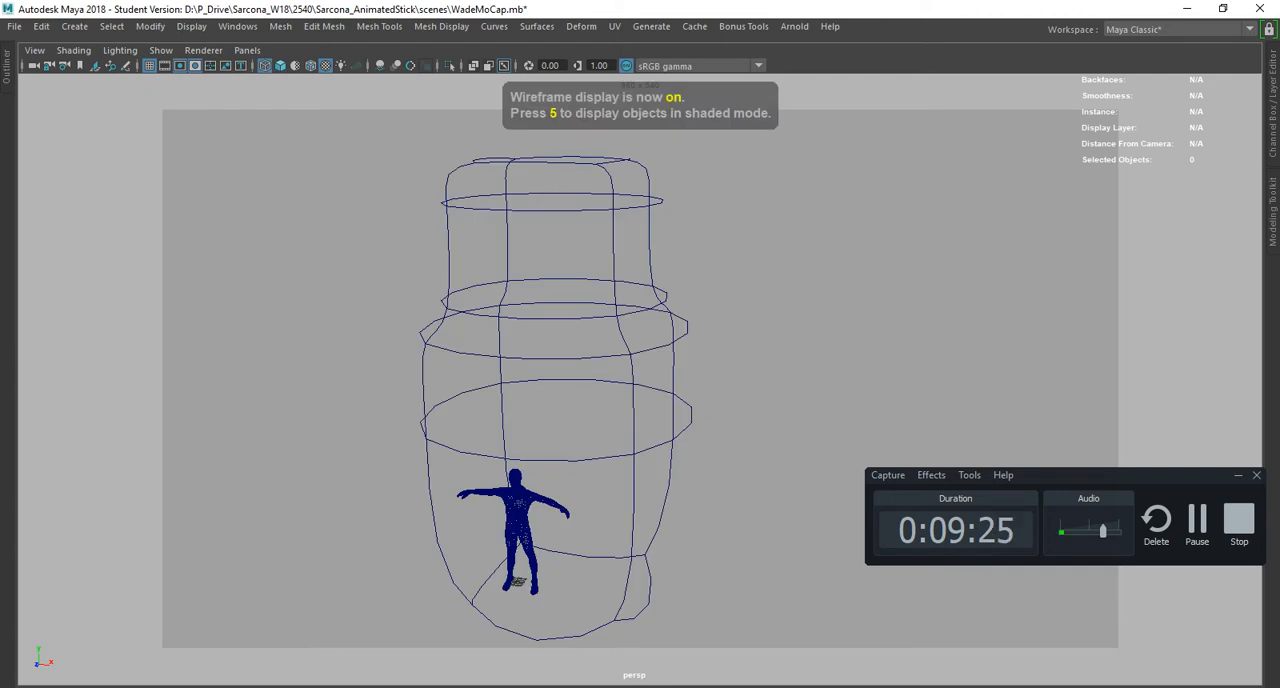
{"action": "key", "text": "alt+b"}
{"action": "key", "text": "alt+b"}
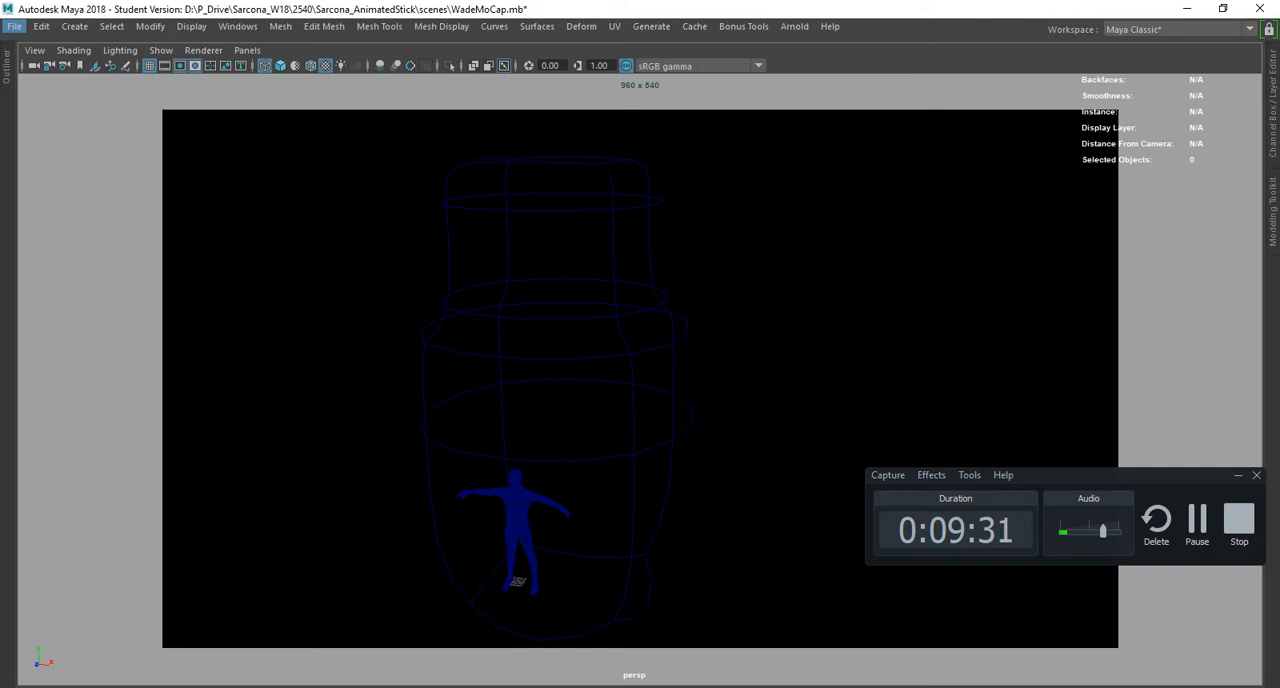
{"action": "key", "text": "alt+b"}
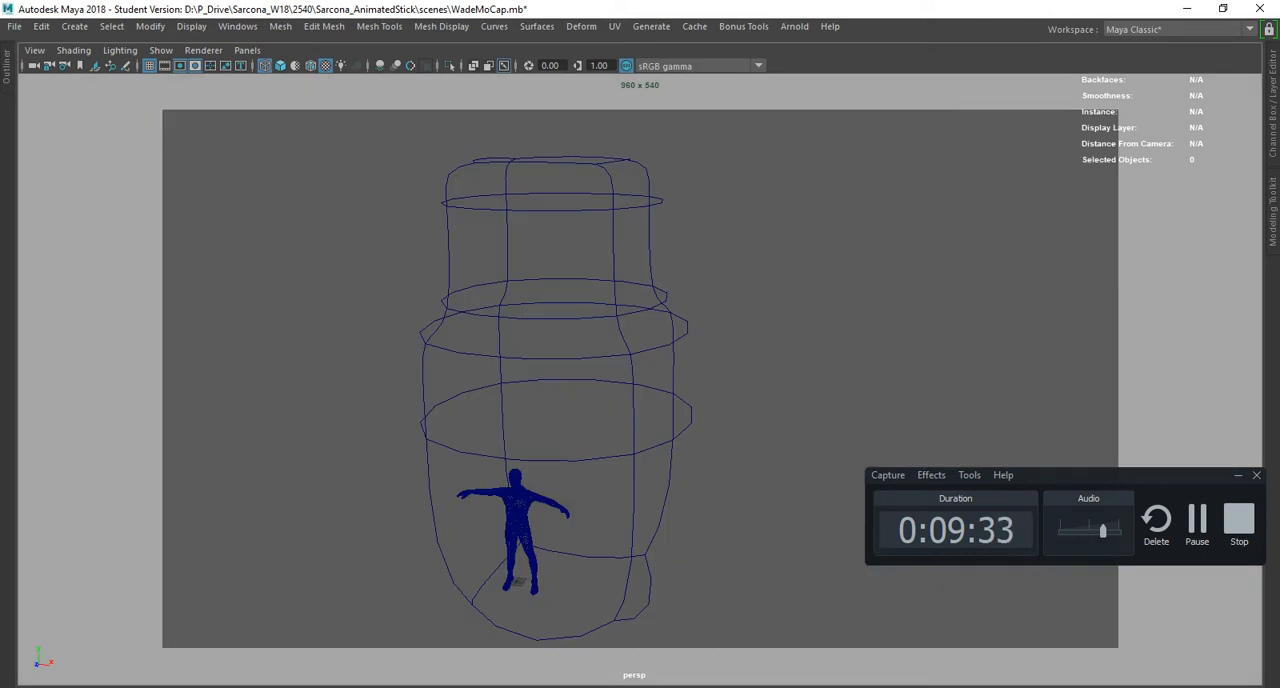
{"action": "key", "text": "alt+b"}
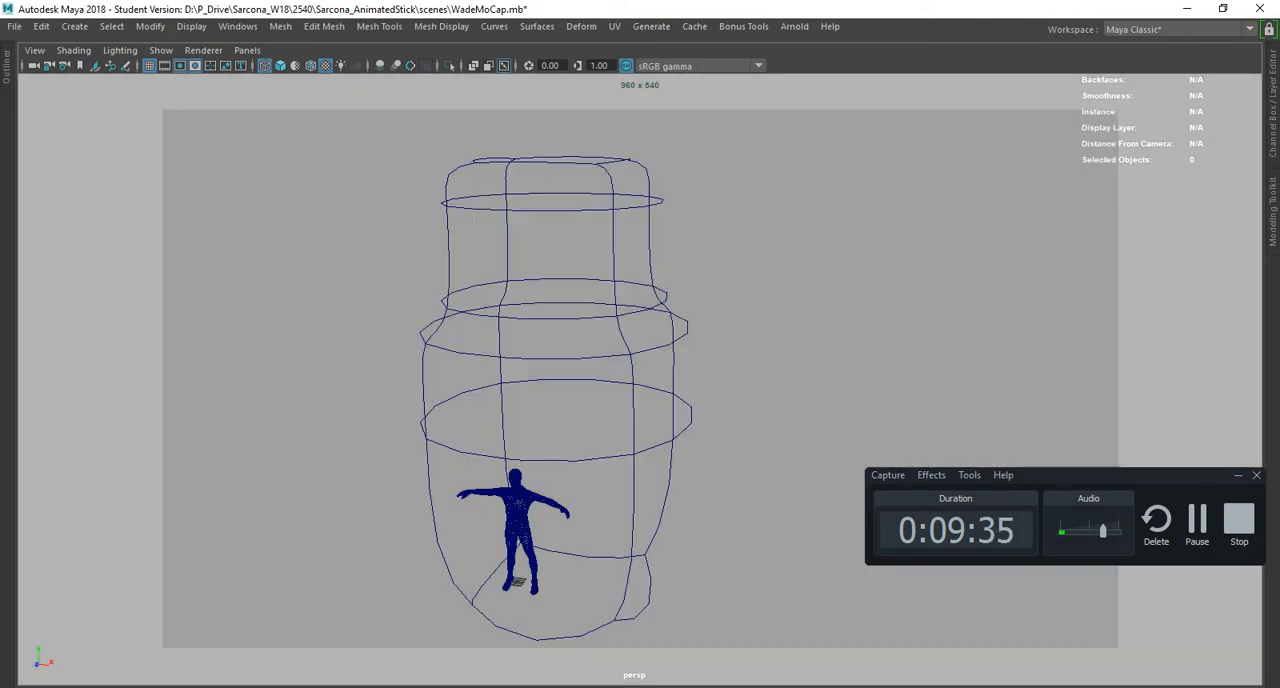
{"action": "key", "text": "6"}
- Check the Viewport hotkeys in the Acrobat PDF, then switch back to Maya and restore the standard interface layout
{"action": "key", "text": "alt+Tab"}
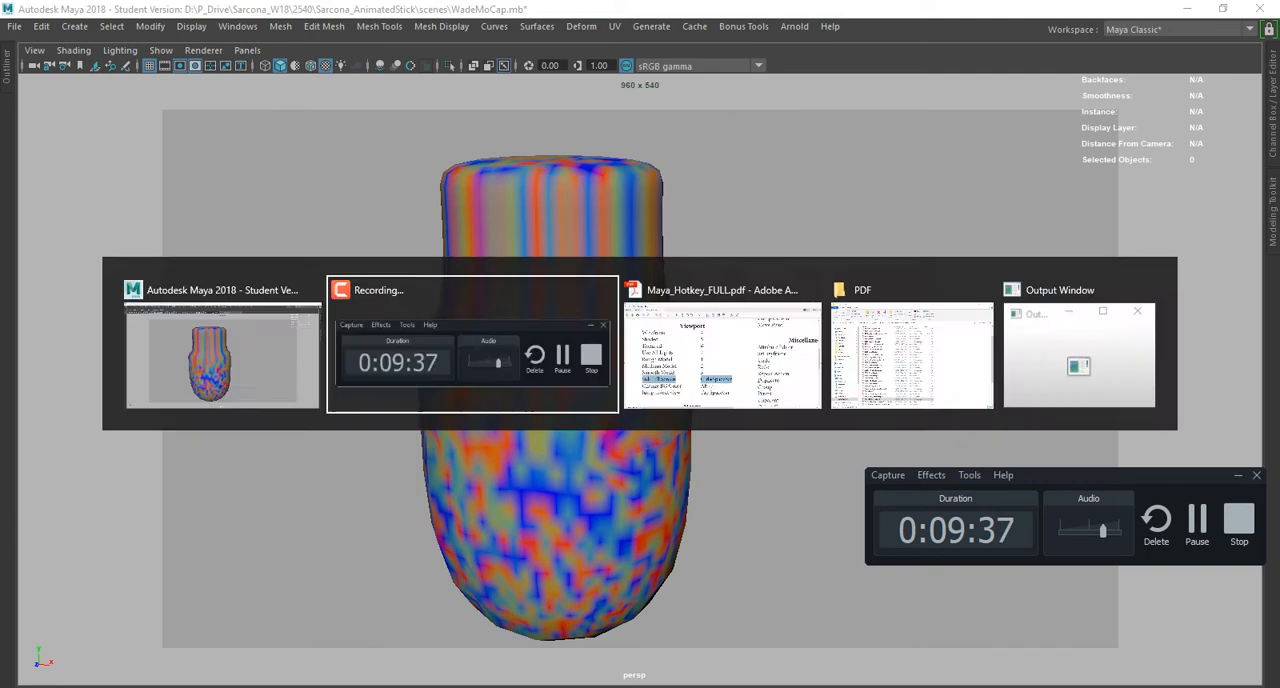
{"action": "key", "text": "alt+Tab"}
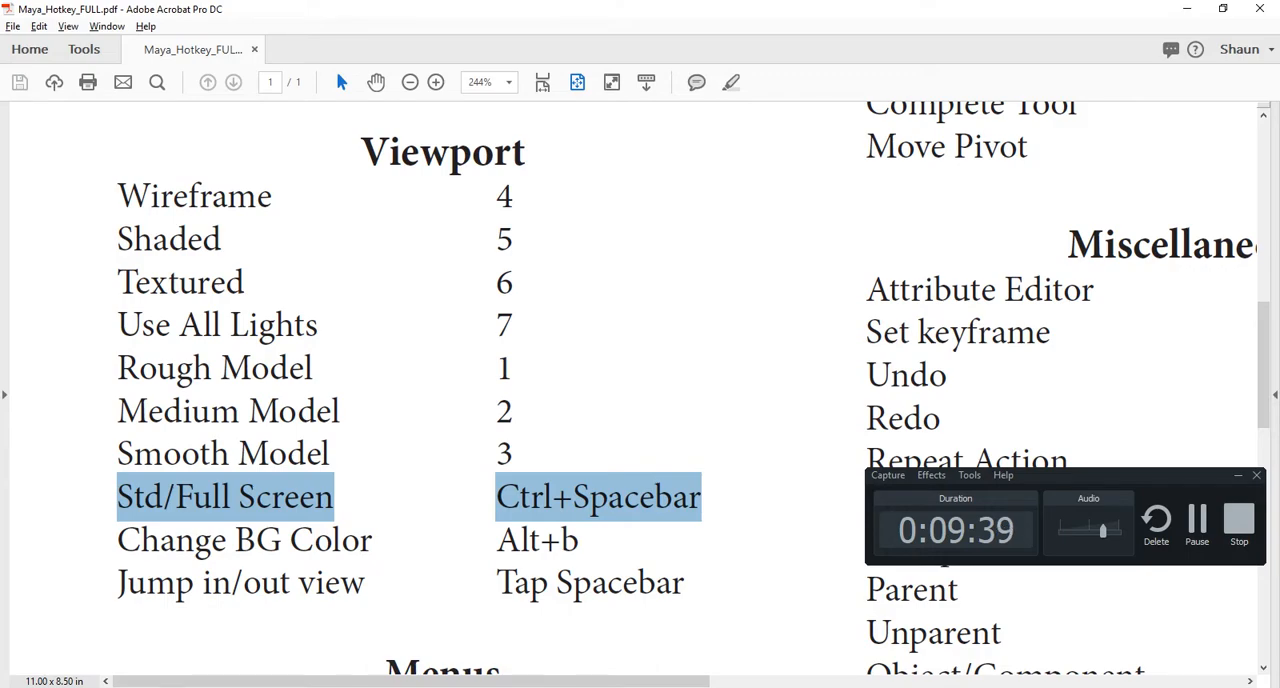
{"action": "key", "text": "alt+Tab"}
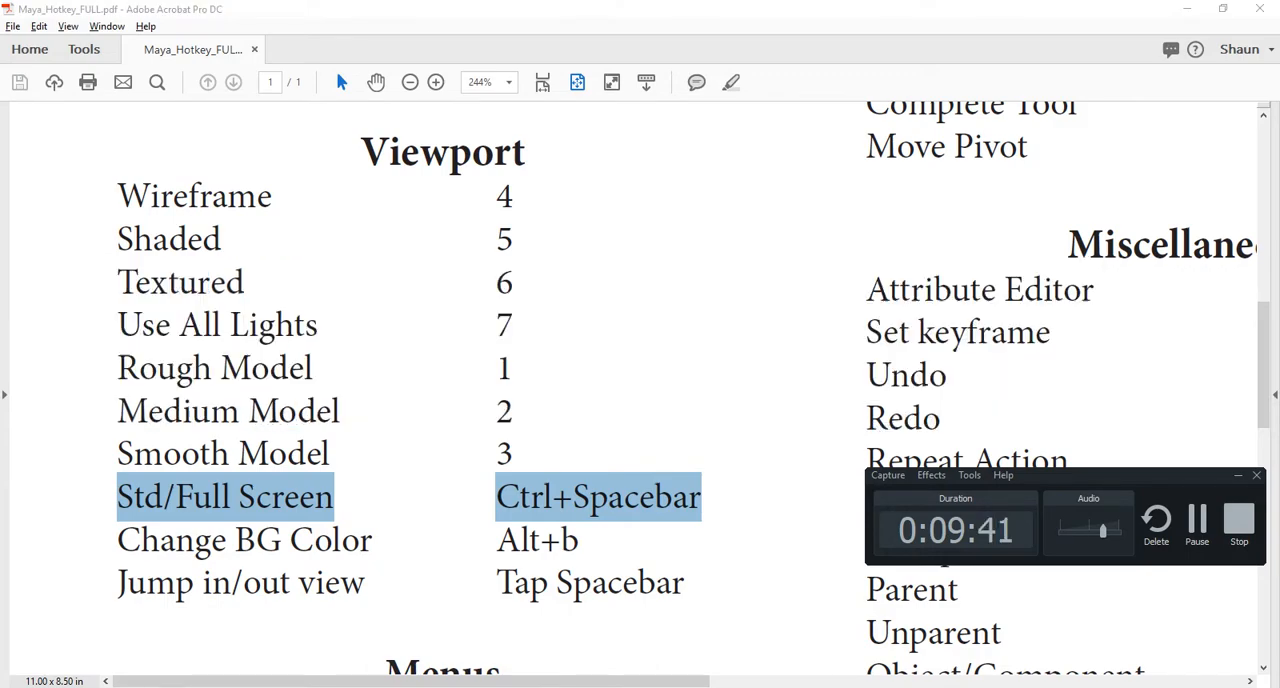
{"action": "key", "text": "alt+Tab"}
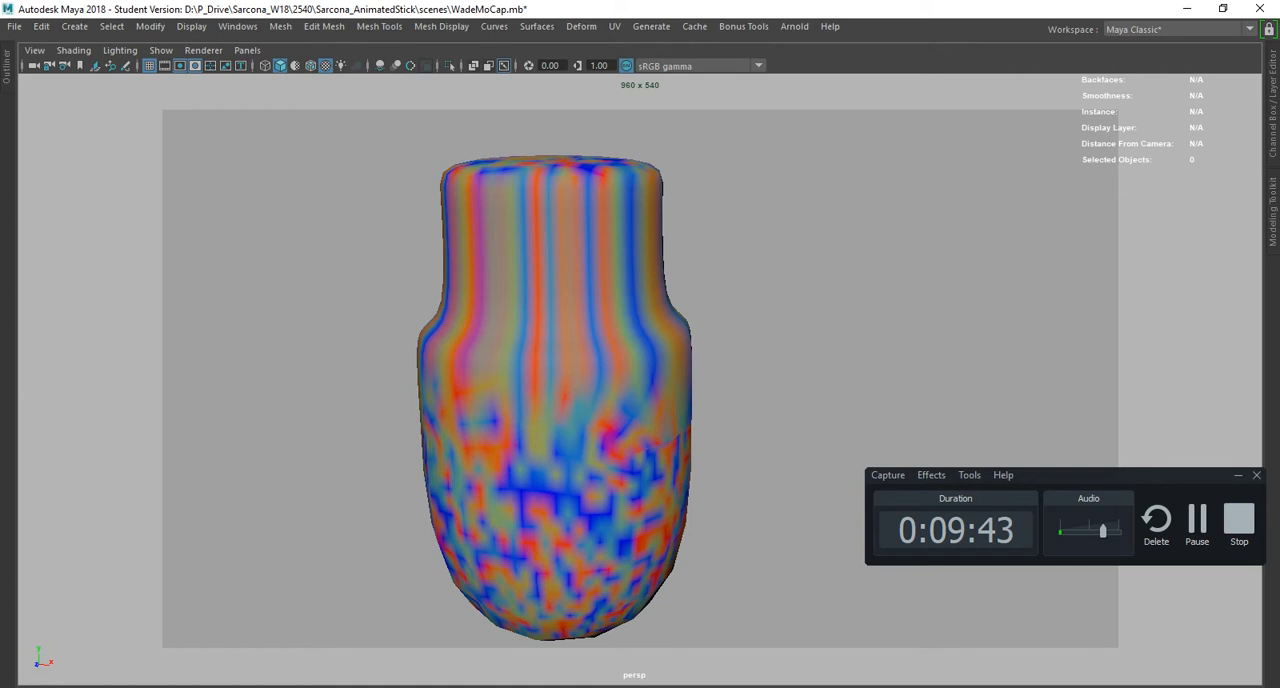
{"action": "key", "text": "ctrl+space"}
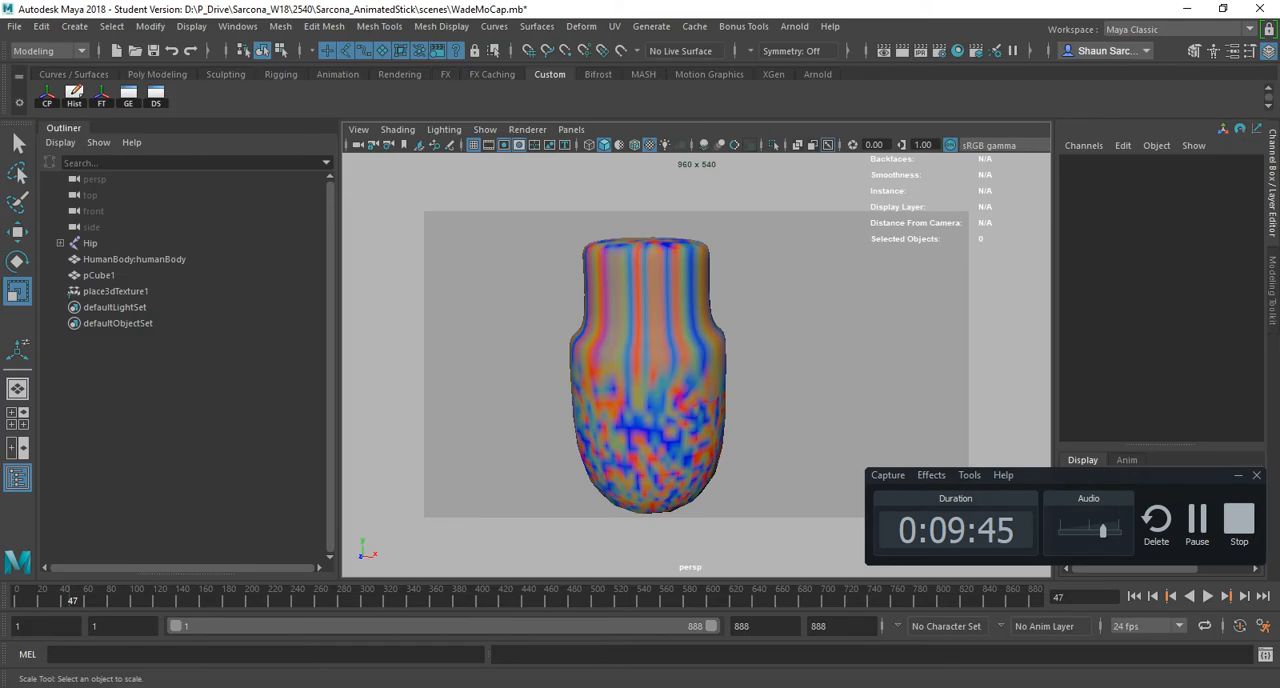
- Toggle between the four-view layout and the enlarged front view, finishing with all four views displayed
{"action": "key", "text": "space"}
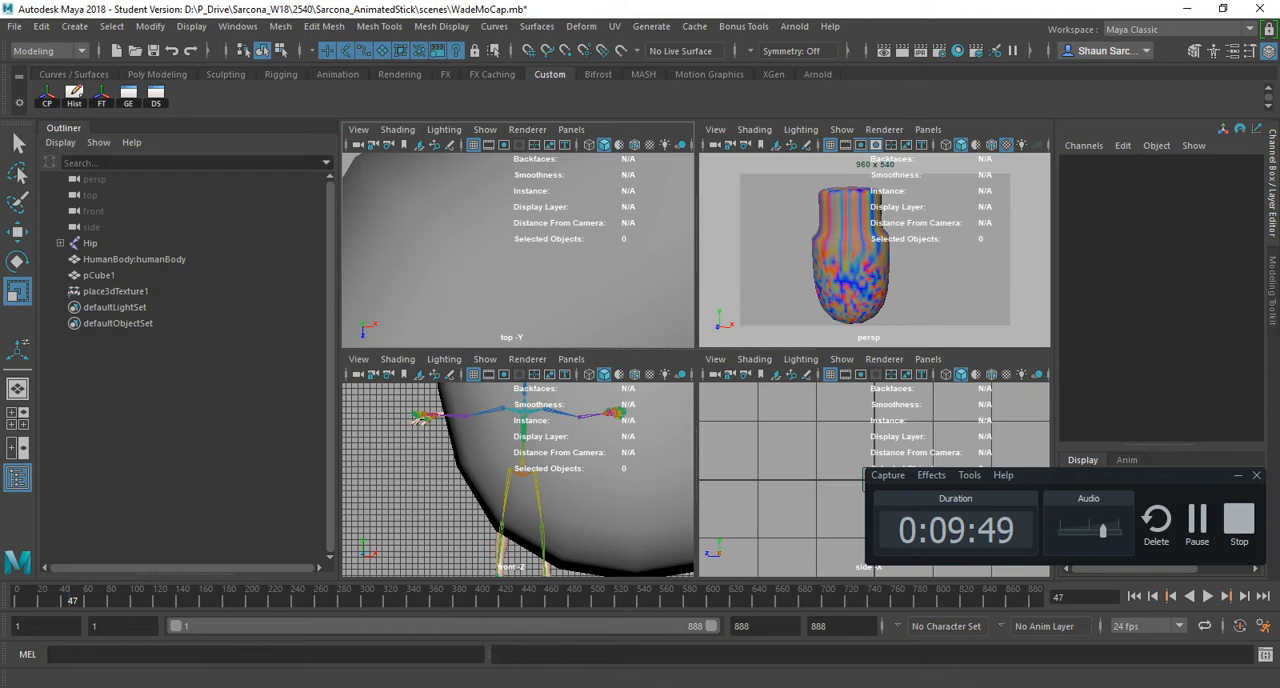
{"action": "key", "text": "space"}
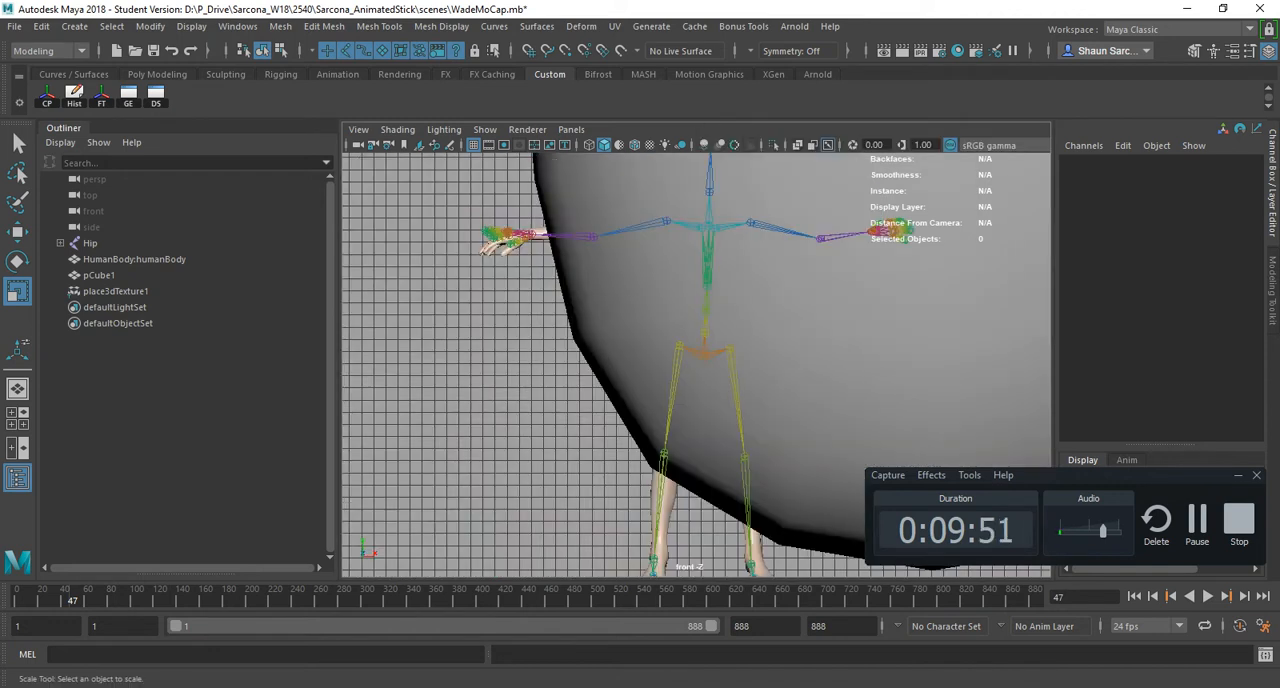
{"action": "key", "text": "space"}
- Switch between the four-view layout and the perspective view, finishing with the perspective view enlarged and the hotbox open over it
{"action": "key", "text": "space"}
{"action": "key", "text": "space"}
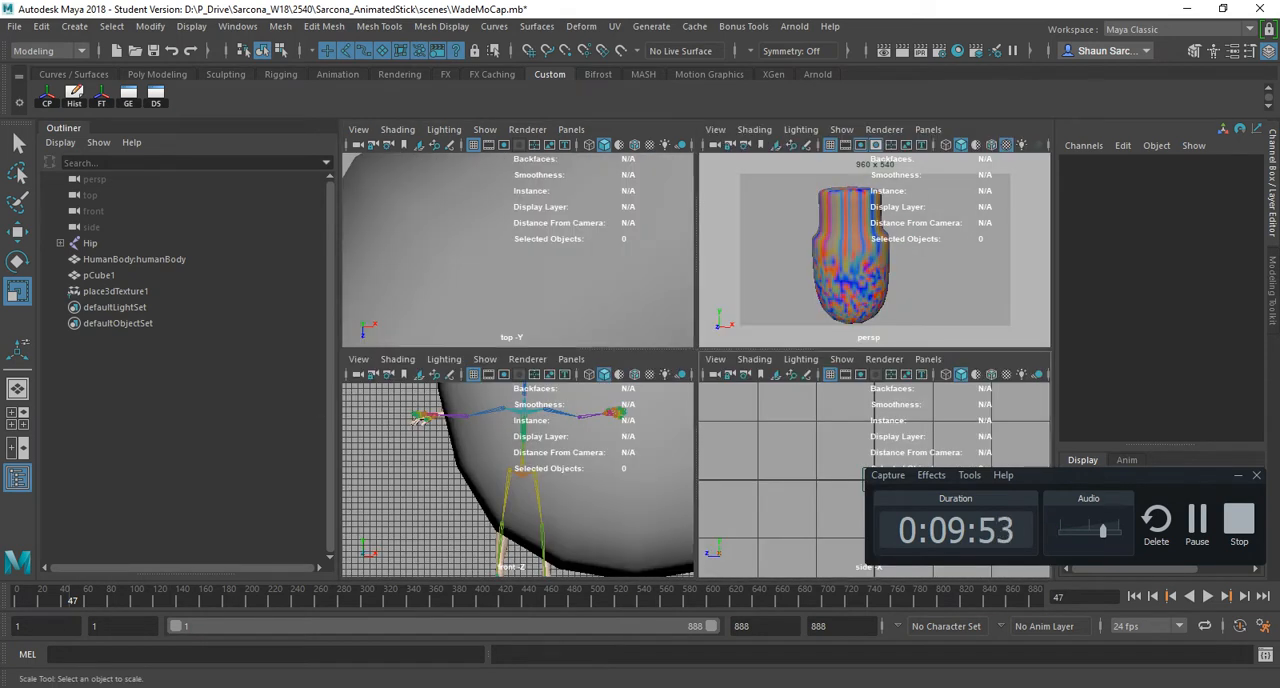
{"action": "key", "text": "space"}
{"action": "key", "text": "space"}
{"action": "key", "text": "space"}
{"action": "key", "text": "space"}
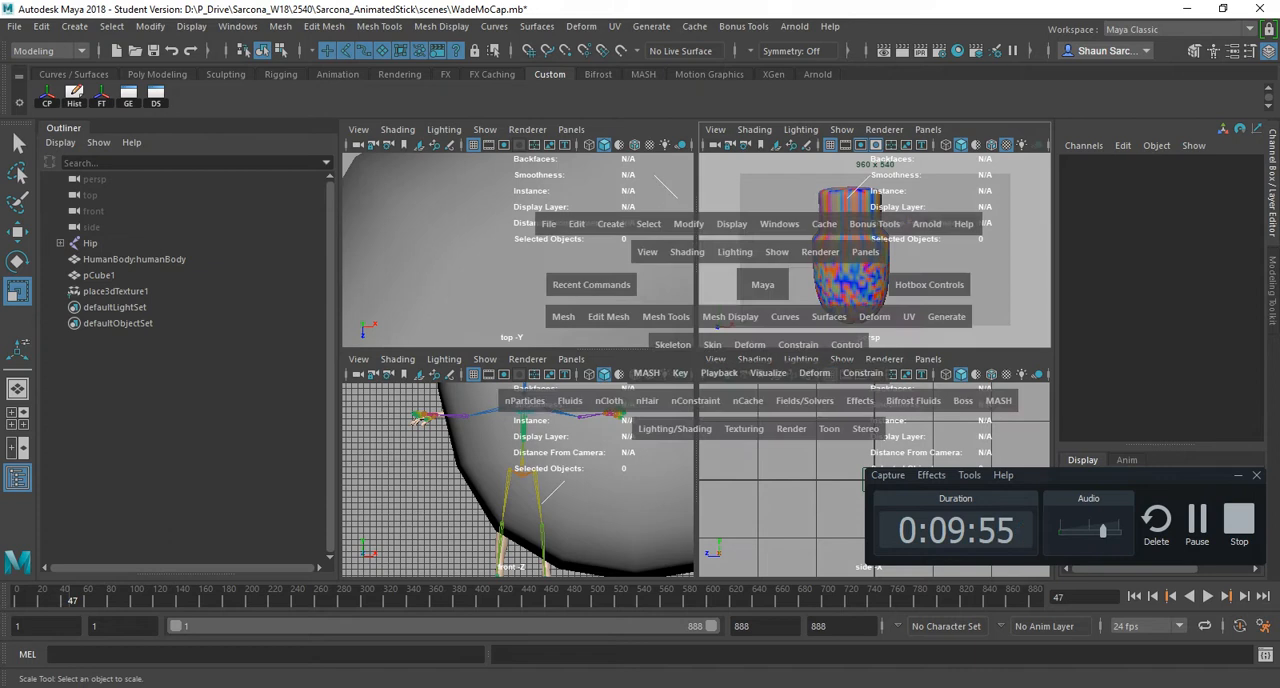
{"action": "key", "text": "space"}
{"action": "key", "text": "space"}
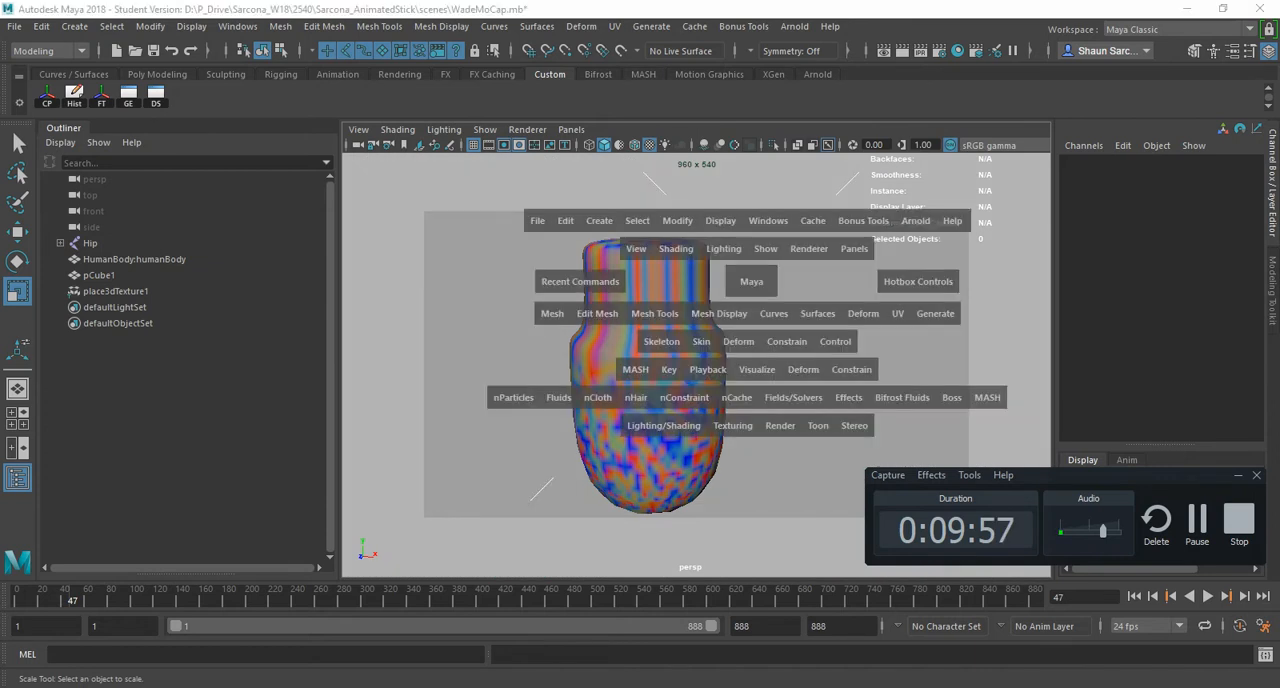
- Examine the hotbox's camera-view choices and compare its perspective panel options with those of the viewport itself, changing nothing
{"action": "mouse_move", "coordinate": [751, 281]}
{"action": "left_mouse_down"}
{"action": "mouse_move", "coordinate": [768, 268]}
{"action": "mouse_move", "coordinate": [795, 296]}
{"action": "mouse_move", "coordinate": [712, 298]}
{"action": "mouse_move", "coordinate": [752, 240]}
{"action": "mouse_move", "coordinate": [802, 228]}
{"action": "mouse_move", "coordinate": [790, 298]}
{"action": "mouse_move", "coordinate": [741, 282]}
{"action": "mouse_move", "coordinate": [750, 238]}
{"action": "mouse_move", "coordinate": [830, 258]}
{"action": "mouse_move", "coordinate": [751, 322]}
{"action": "mouse_move", "coordinate": [768, 287]}
{"action": "mouse_move", "coordinate": [752, 282]}
{"action": "left_mouse_up"}
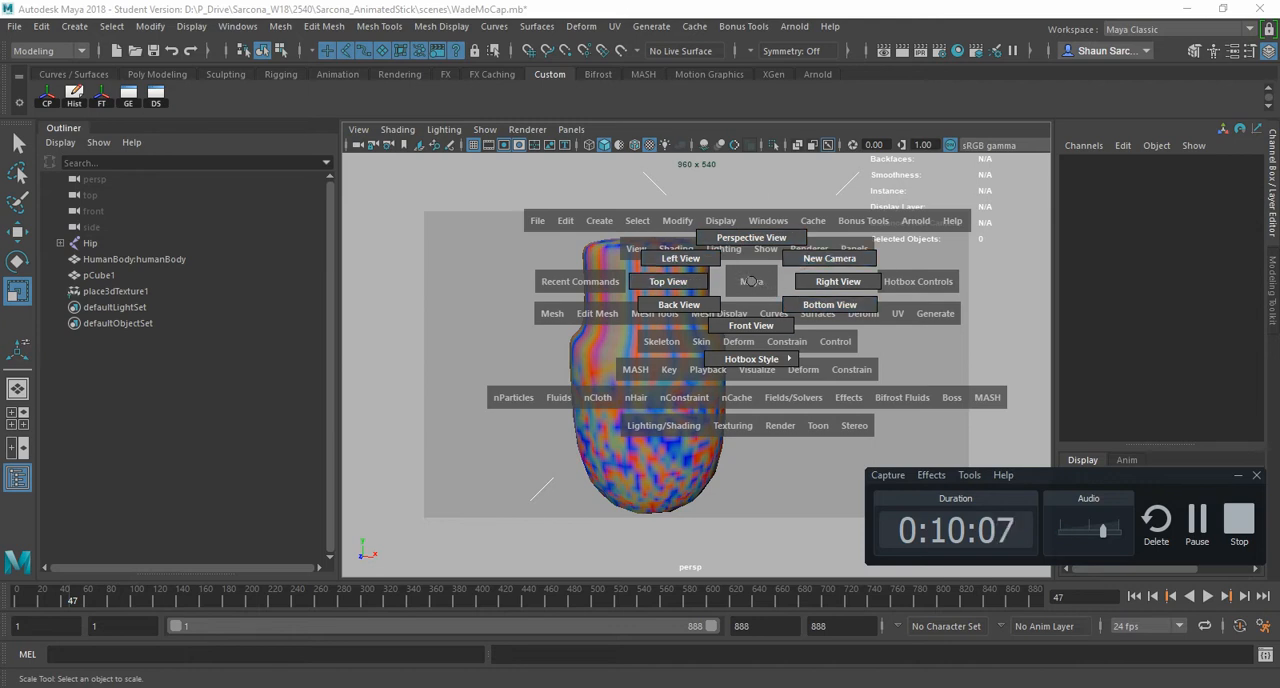
{"action": "key", "text": "space"}
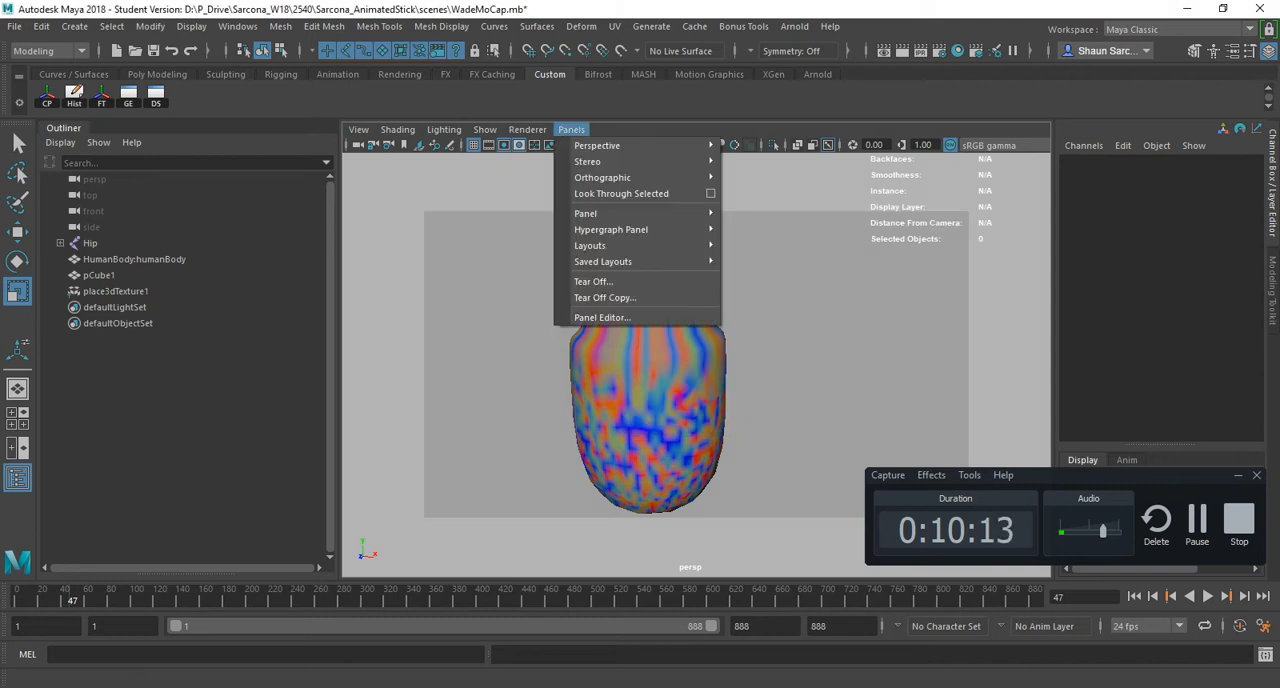
{"action": "mouse_move", "coordinate": [620, 178]}
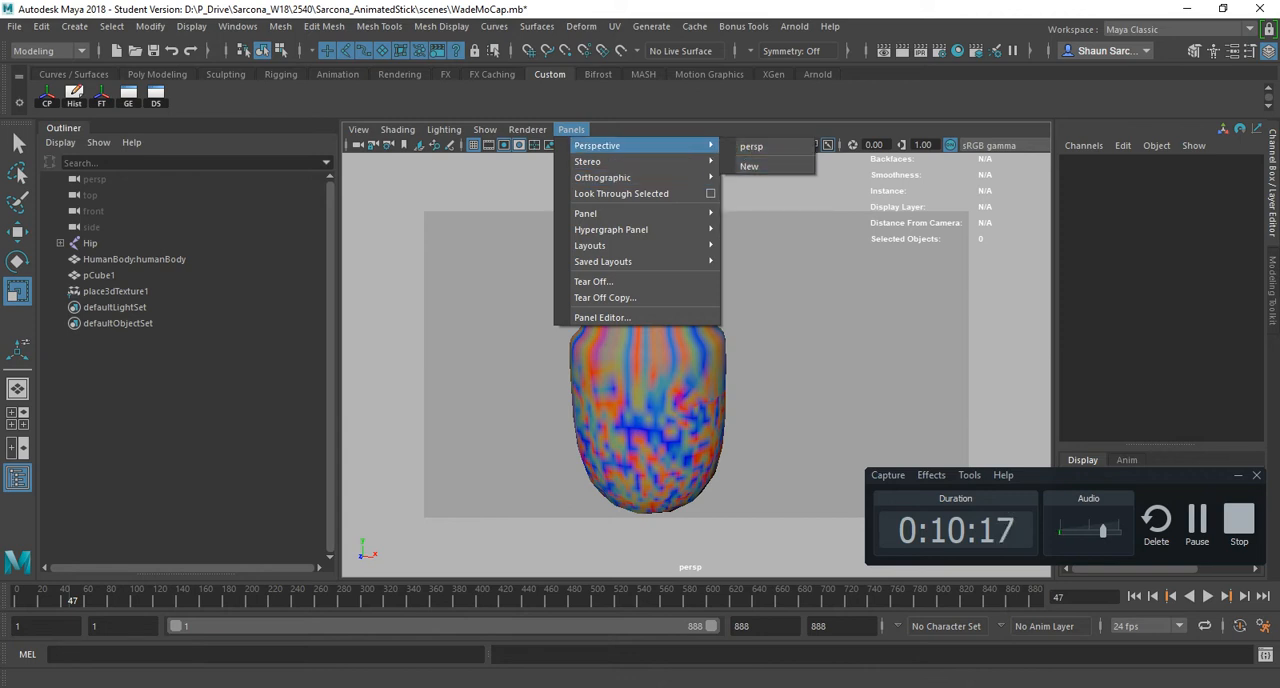
{"action": "left_click", "coordinate": [571, 130]}
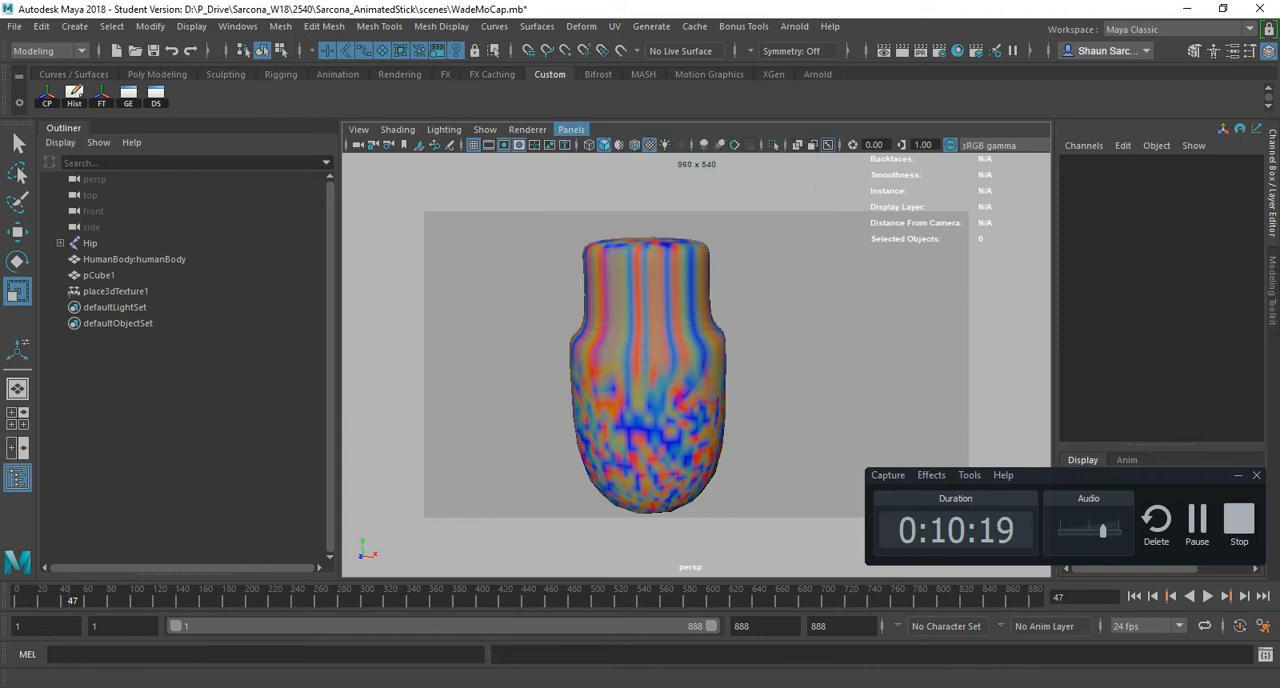
{"action": "key", "text": "space"}
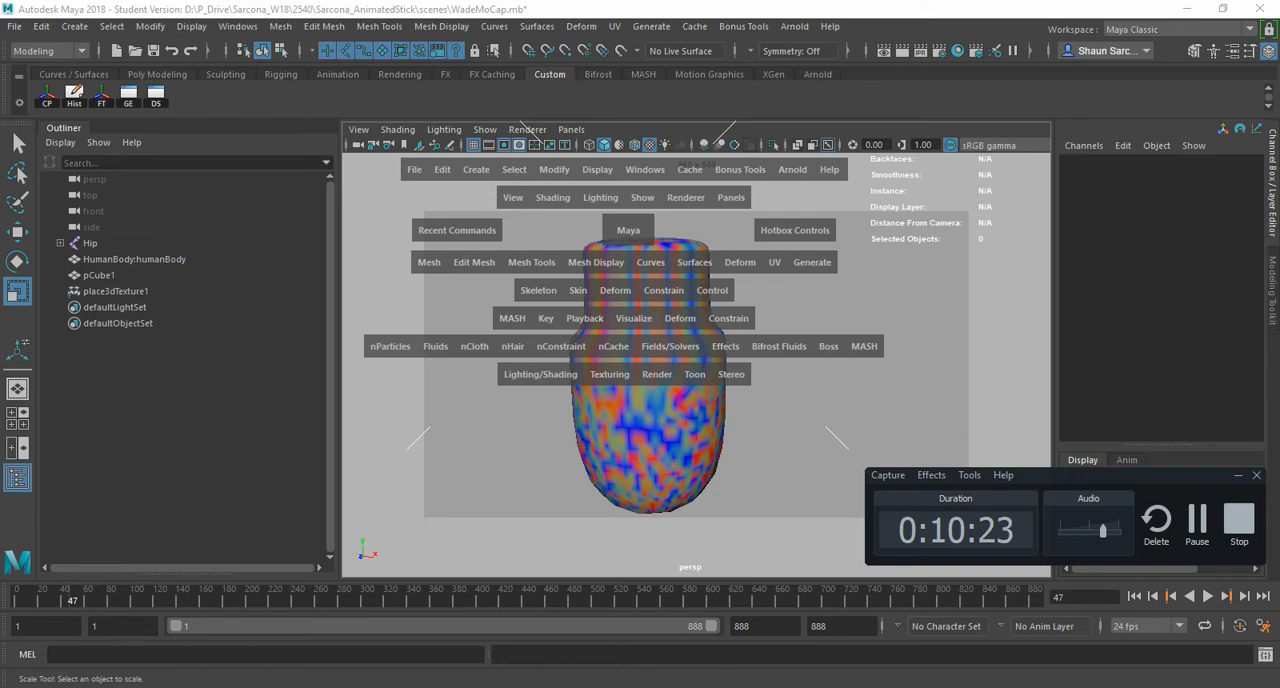
{"action": "left_click", "coordinate": [731, 198]}
{"action": "mouse_move", "coordinate": [780, 218]}
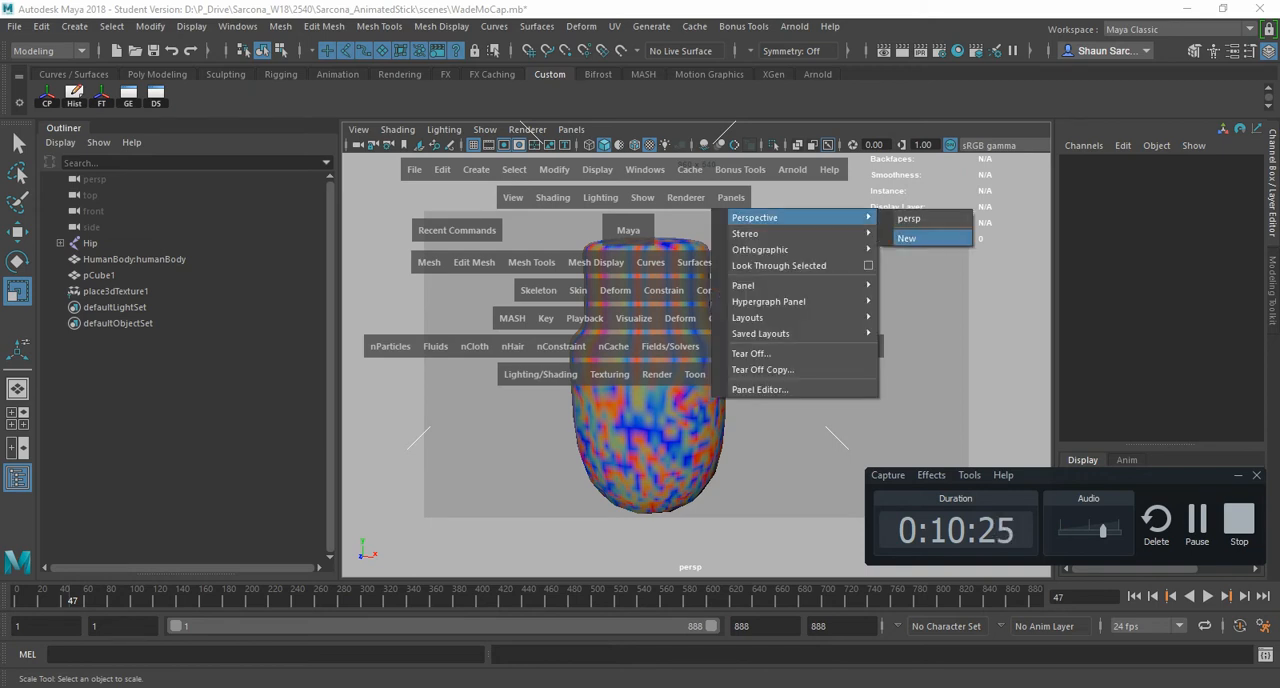
{"action": "key", "text": "space"}
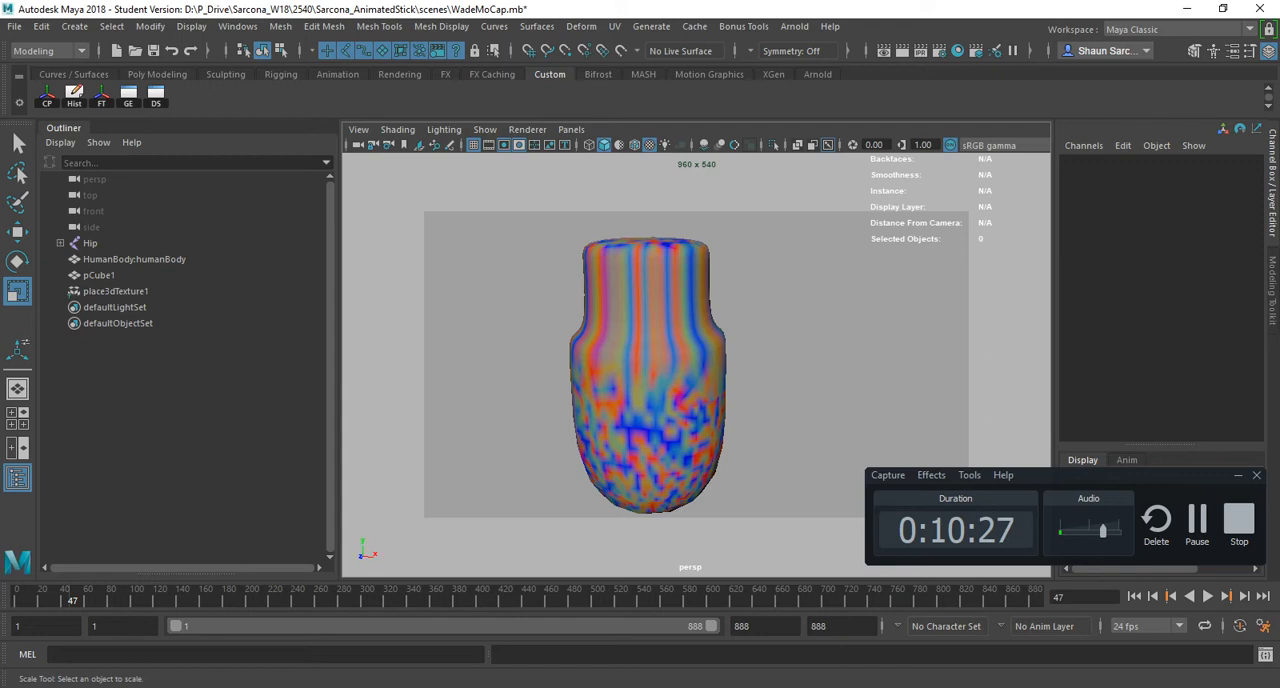
- Select the textured model pCube1, check the Menus hotkeys in the Acrobat PDF, and return to Maya
{"action": "left_click", "coordinate": [652, 385]}
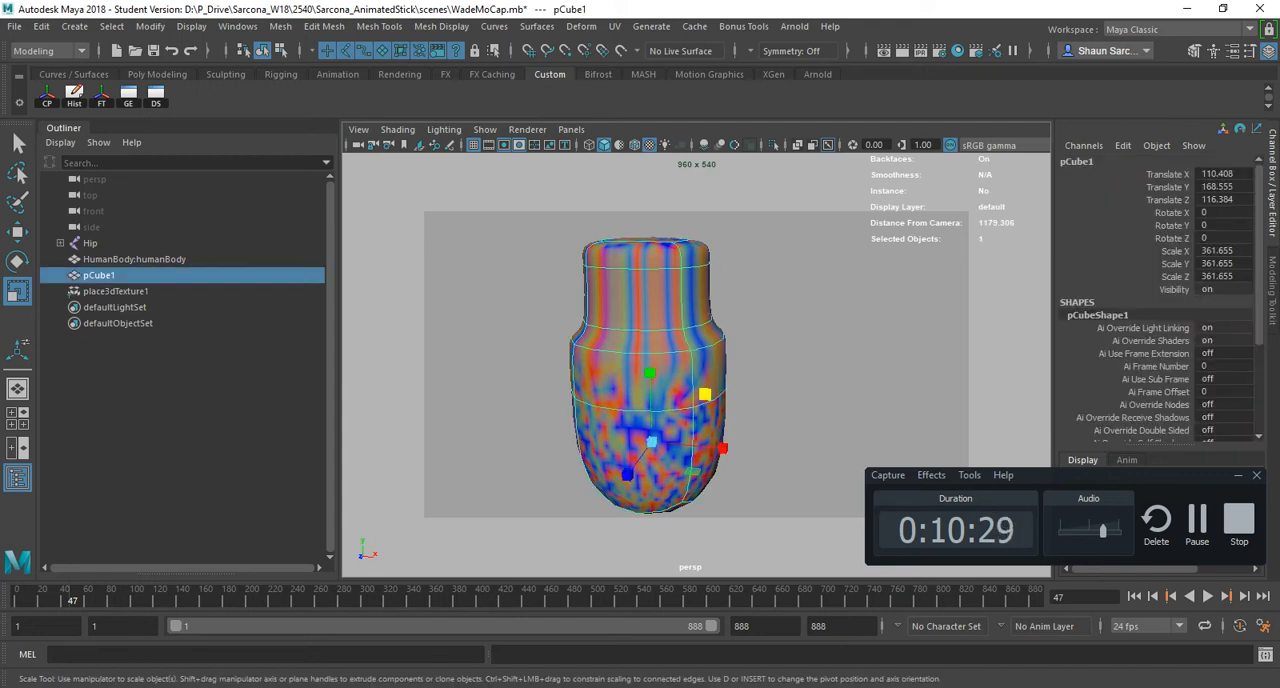
{"action": "key", "text": "alt+Tab"}
{"action": "key", "text": "alt+Tab"}
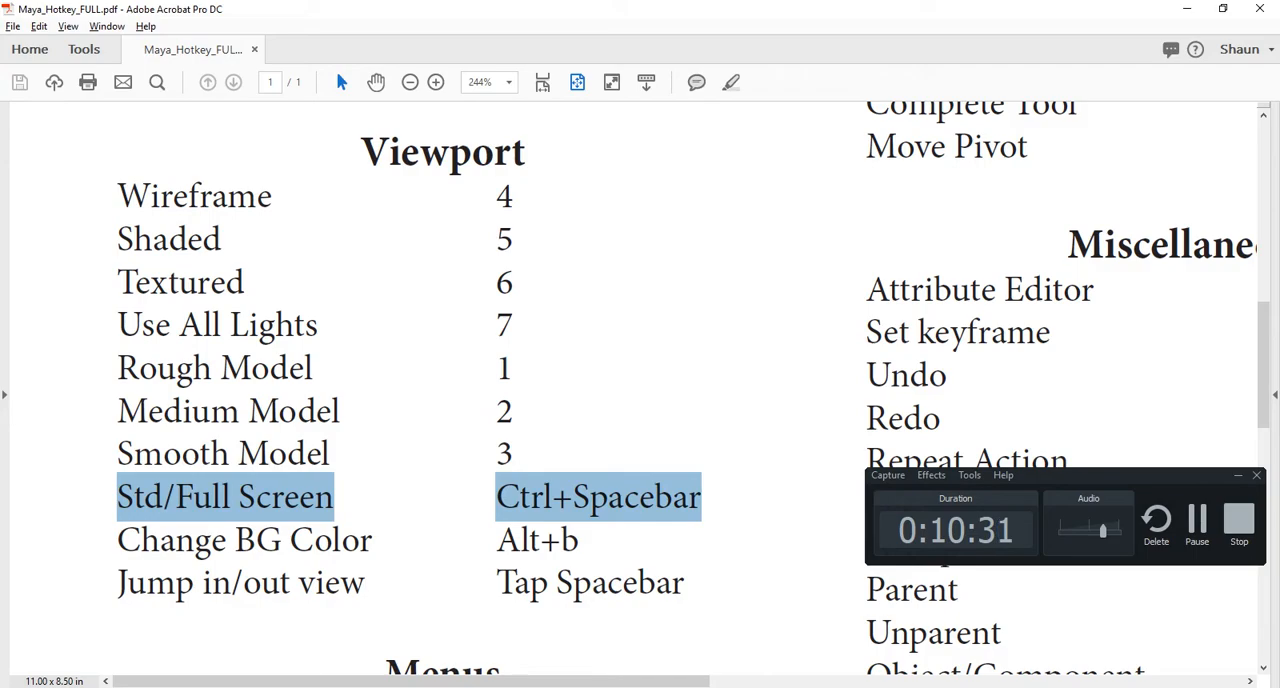
{"action": "scroll", "coordinate": [640, 390], "scroll_direction": "down", "scroll_amount": 6}
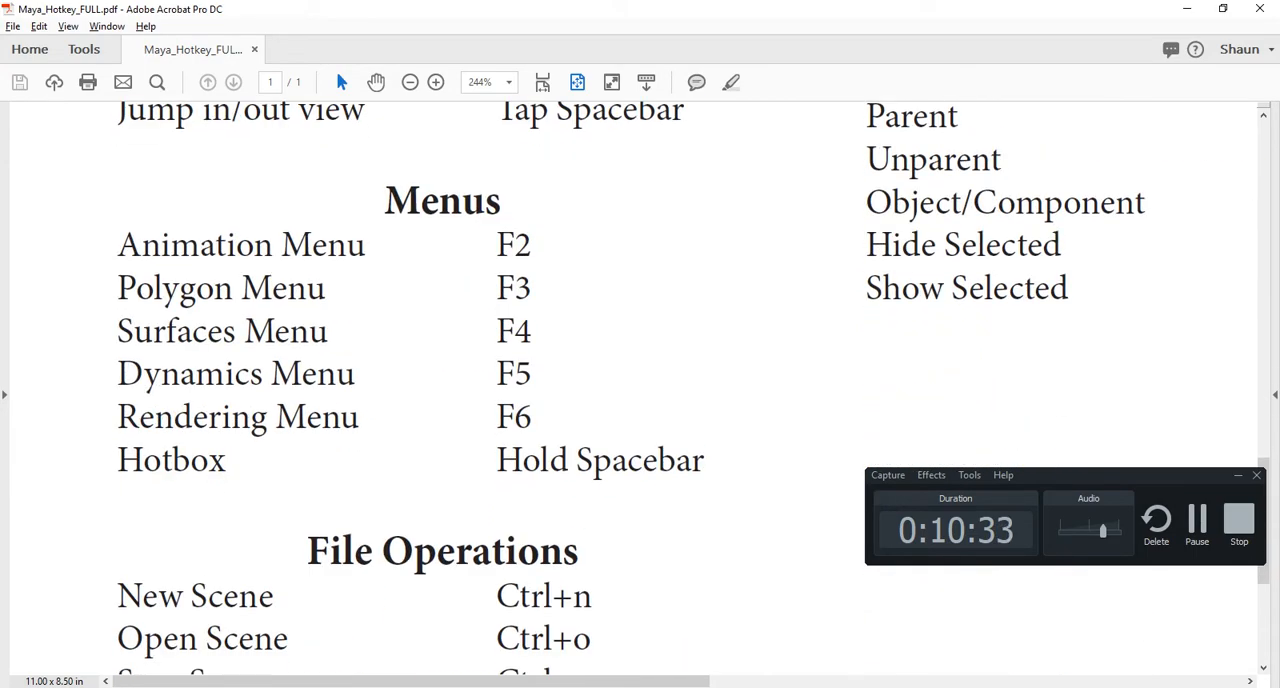
{"action": "key", "text": "alt+Tab"}
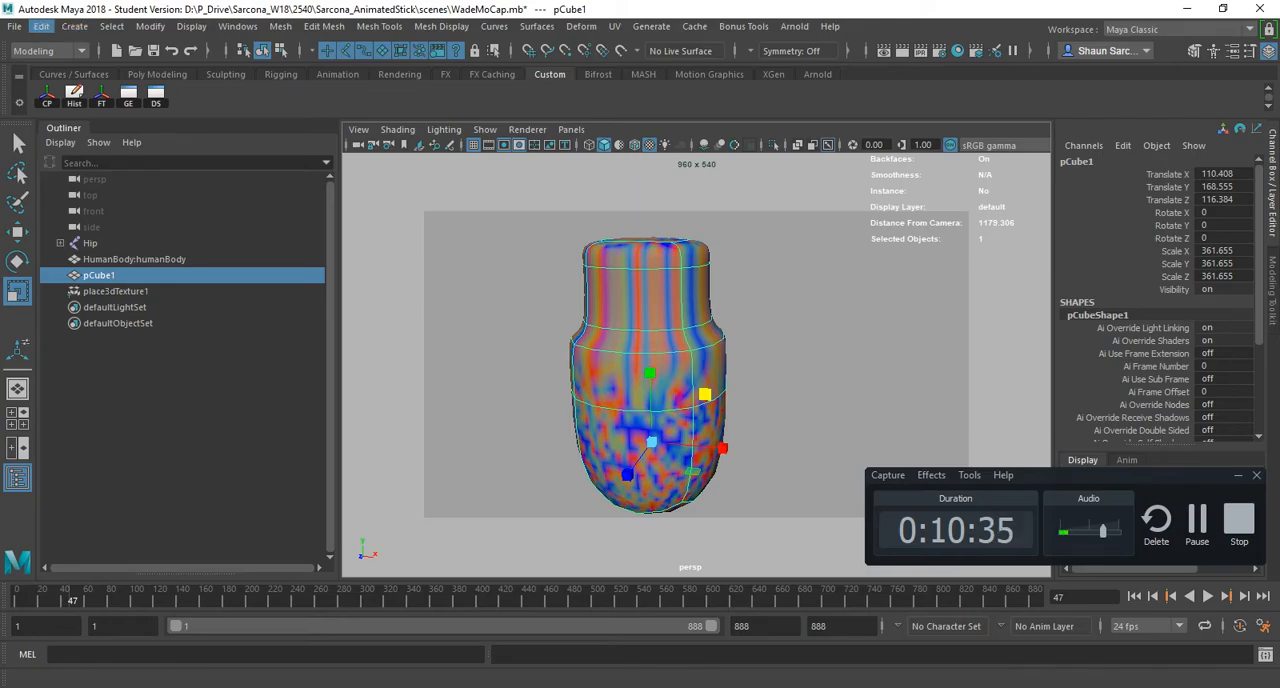
- Look through the modeling commands, then change the menu set to Rigging and on to Animation
{"action": "left_click", "coordinate": [74, 27]}
{"action": "mouse_move", "coordinate": [238, 27]}
{"action": "left_click", "coordinate": [441, 27]}
{"action": "left_click", "coordinate": [50, 51]}
{"action": "left_click", "coordinate": [36, 84]}
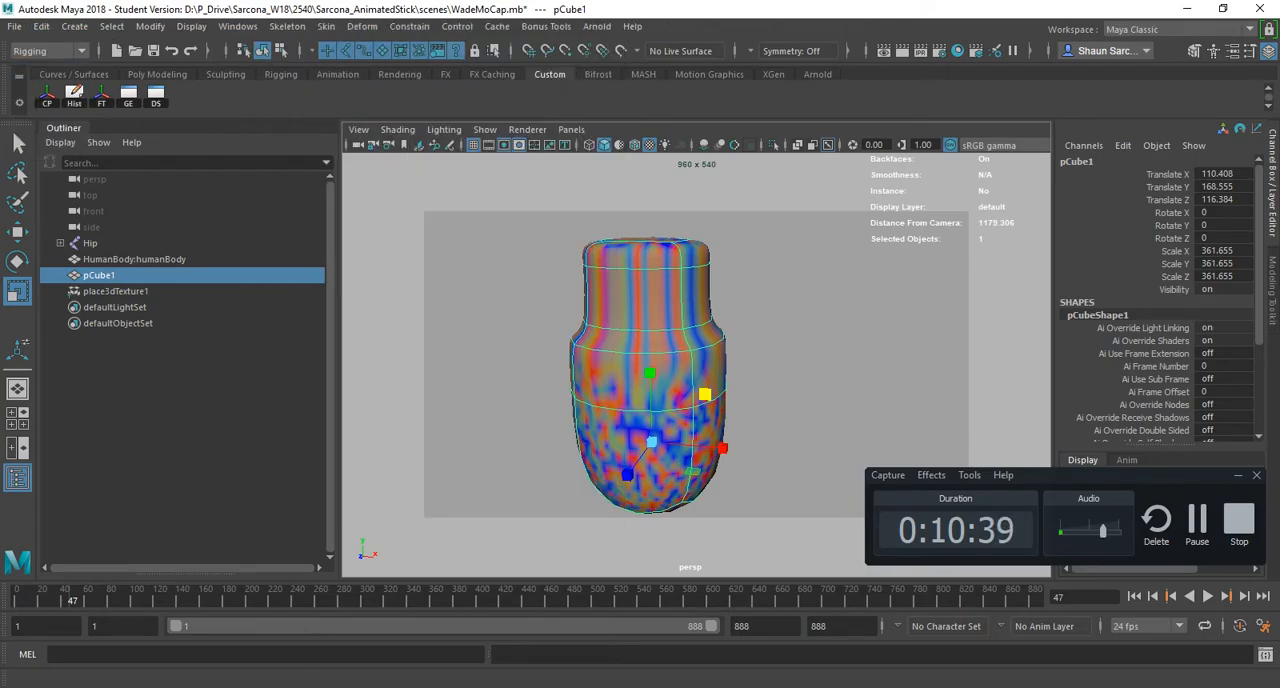
{"action": "left_click", "coordinate": [50, 51]}
{"action": "left_click", "coordinate": [36, 100]}
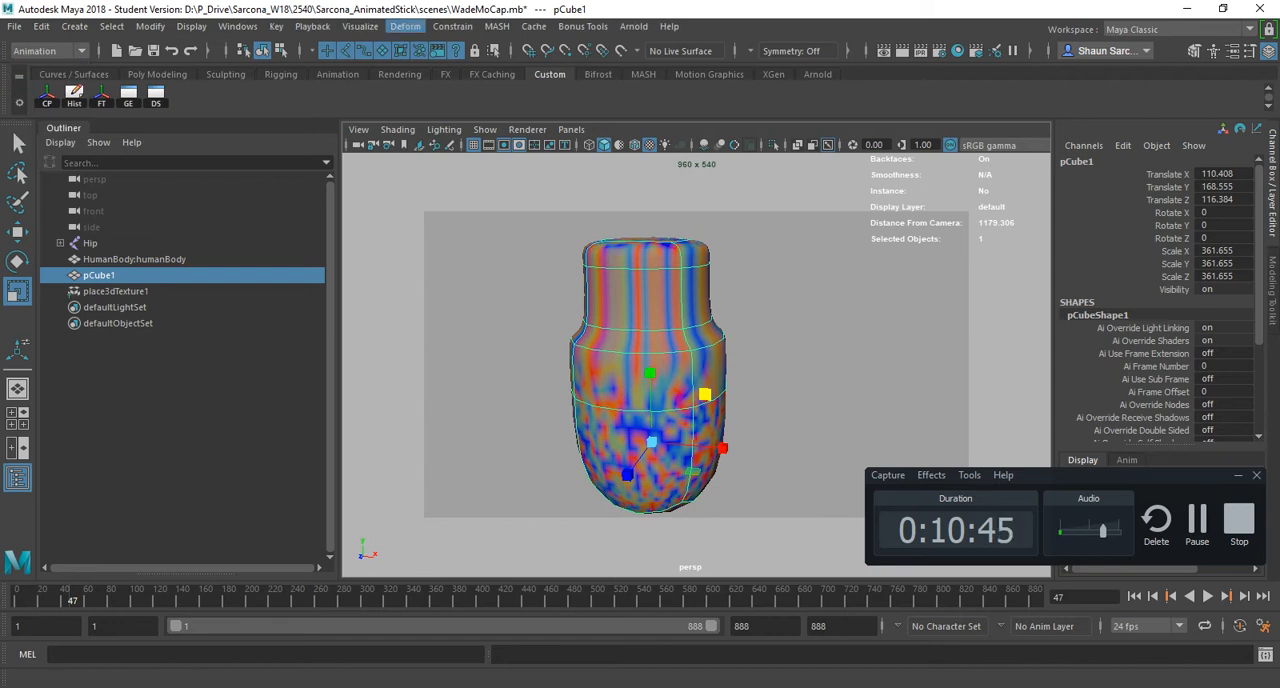
- Cycle through the Modeling, Rigging, Animation, FX and Rendering menu sets and back, then recheck the Menus hotkeys in the Acrobat PDF
{"action": "key", "text": "F2"}
{"action": "key", "text": "F3"}
{"action": "key", "text": "F4"}
{"action": "key", "text": "F5"}
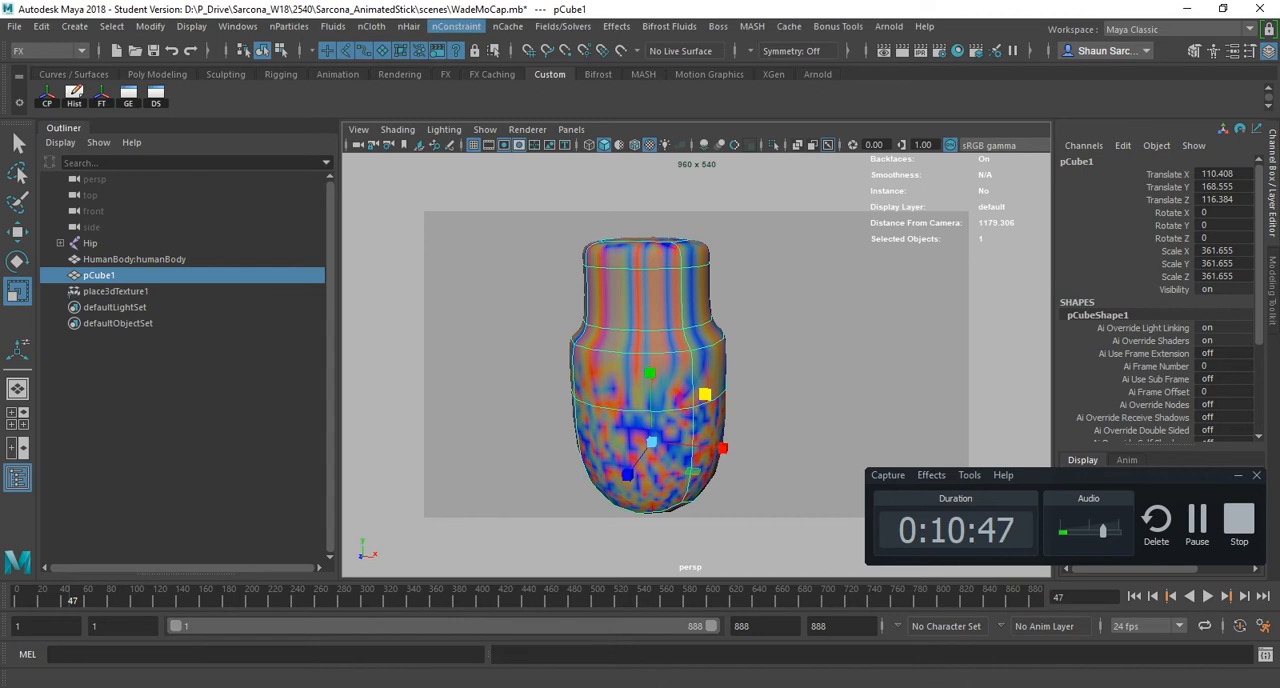
{"action": "key", "text": "F6"}
{"action": "key", "text": "F5"}
{"action": "key", "text": "F4"}
{"action": "key", "text": "F3"}
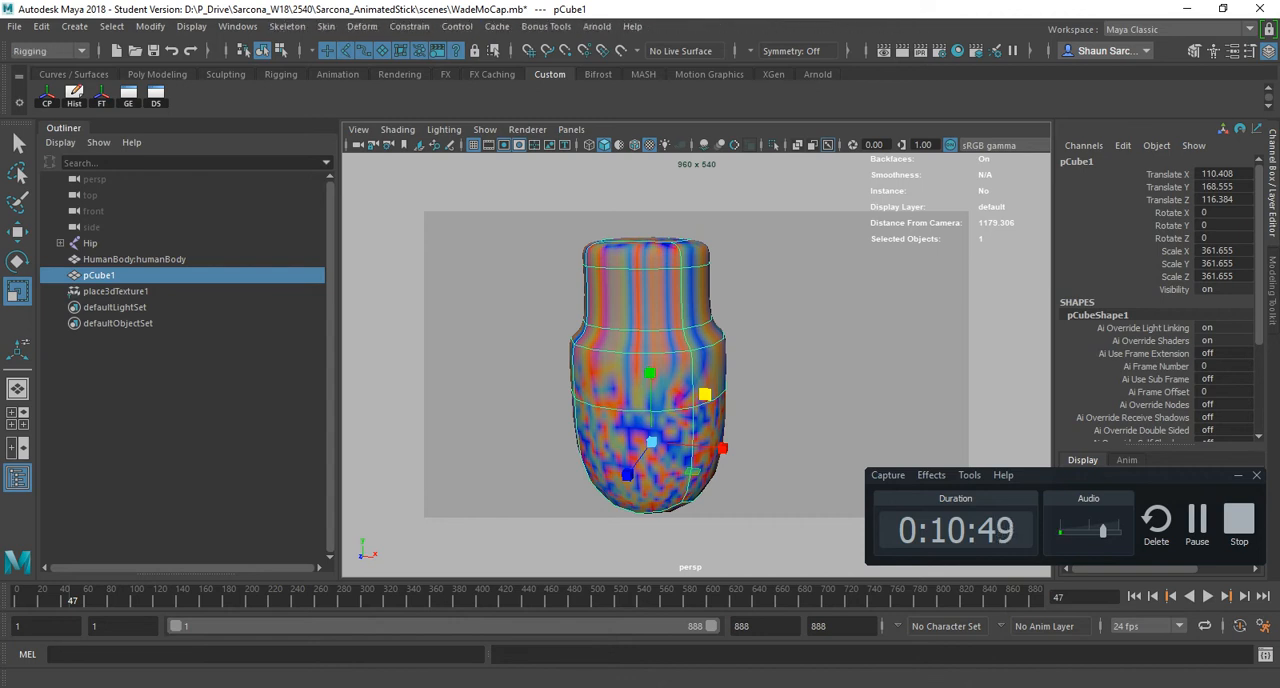
{"action": "key", "text": "alt+Tab"}
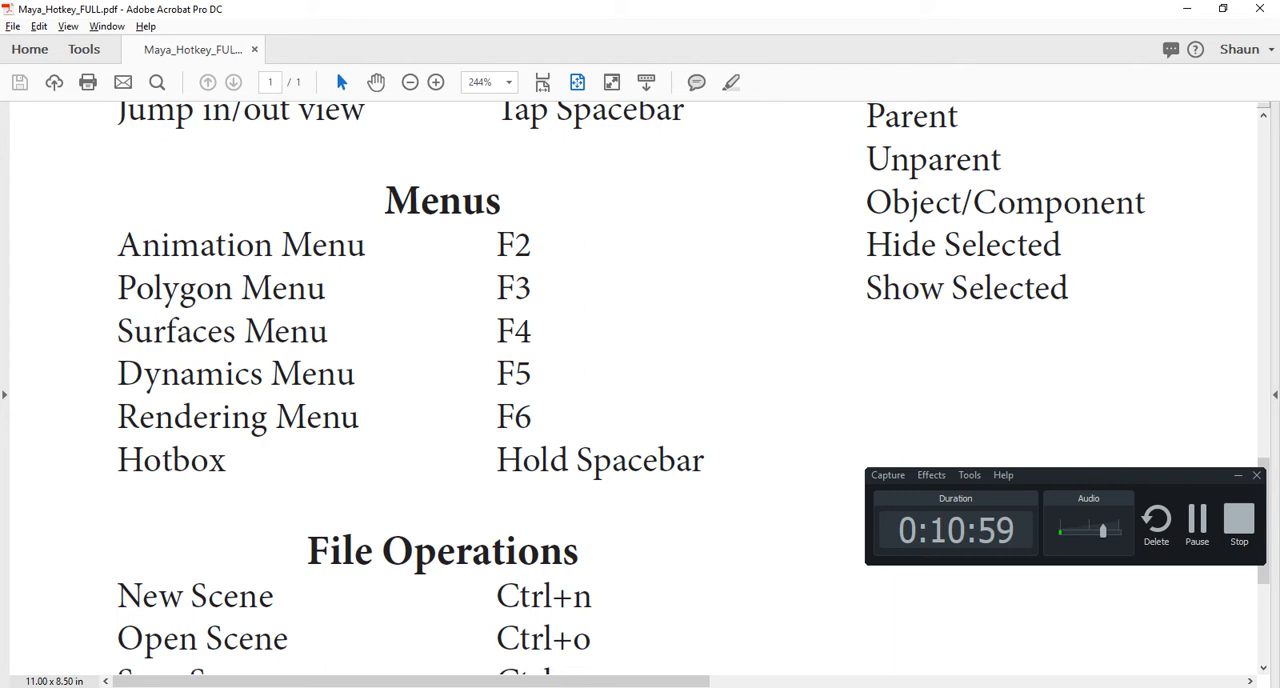
{"action": "key", "text": "alt+Tab"}
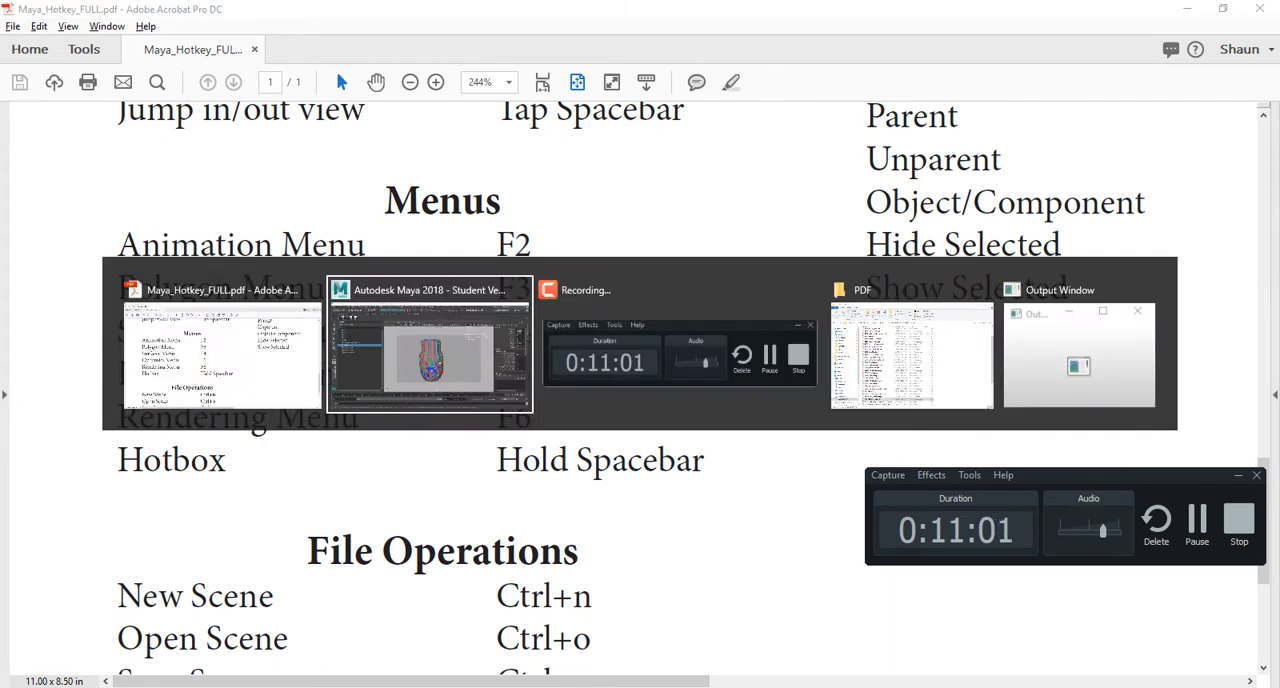
- Return to Maya, hide pCube1 and undo the hiding, then hide it again and undo that as well
{"action": "key", "text": "ctrl+h"}
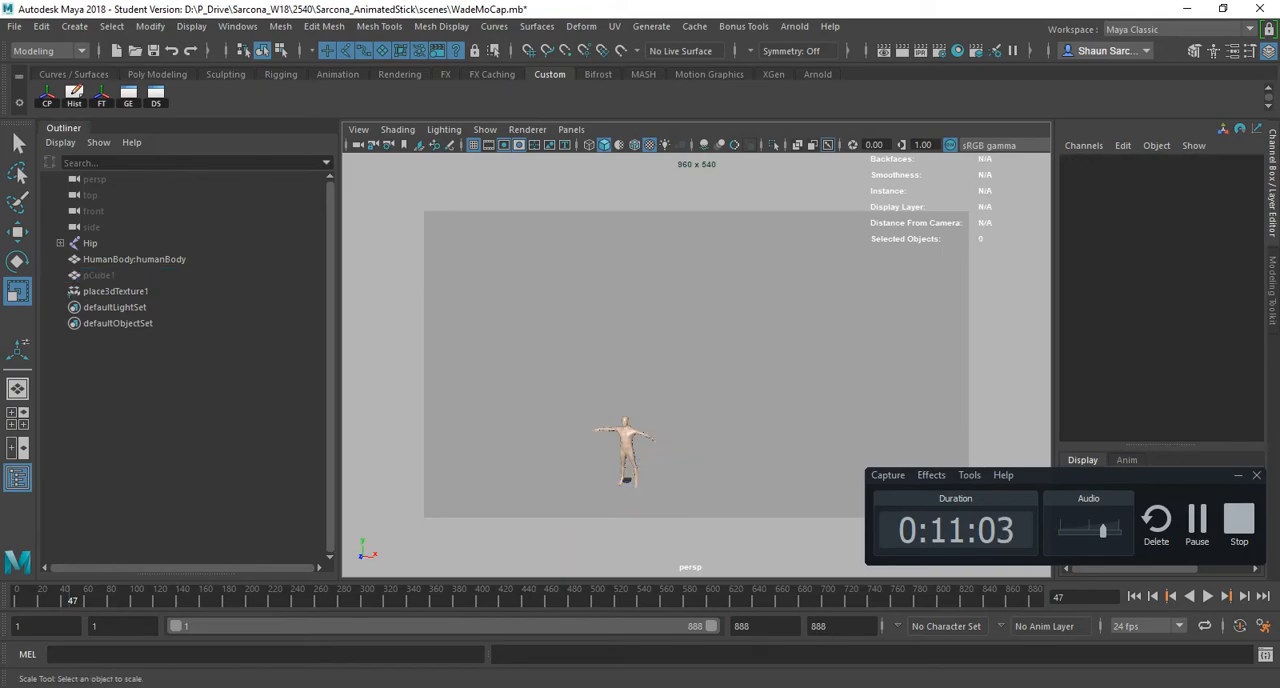
{"action": "key", "text": "ctrl+z"}
{"action": "key", "text": "ctrl+z"}
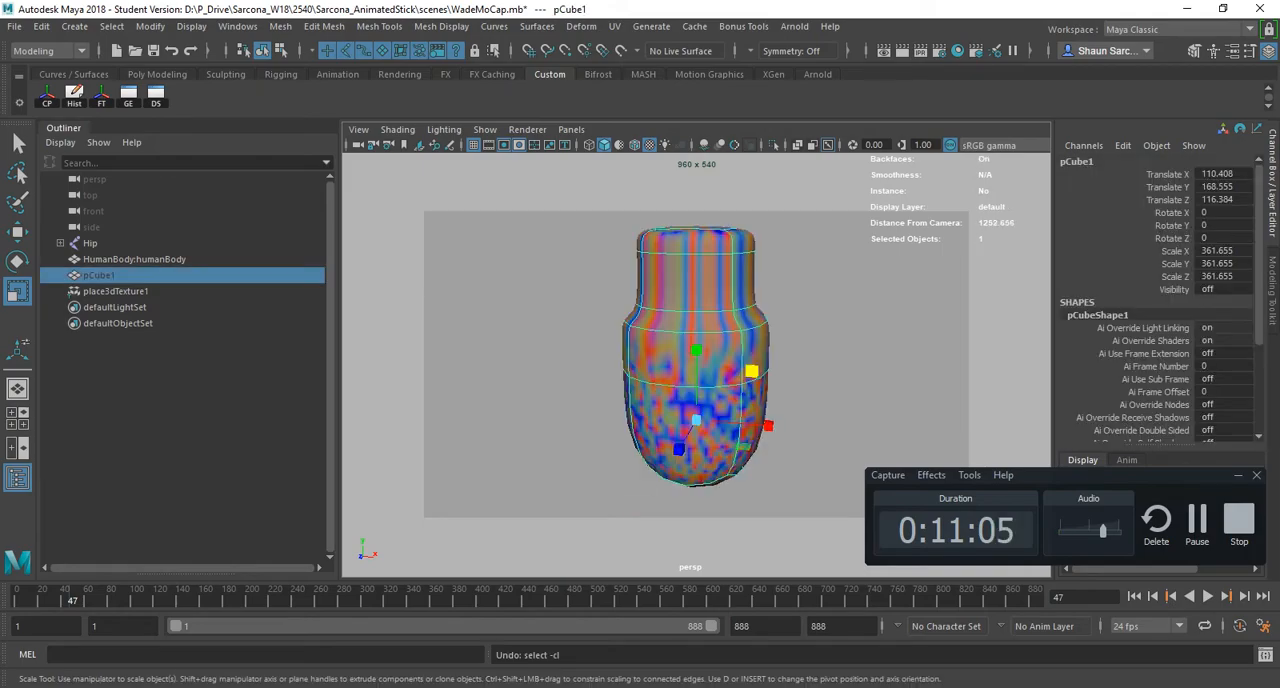
{"action": "key", "text": "ctrl+h"}
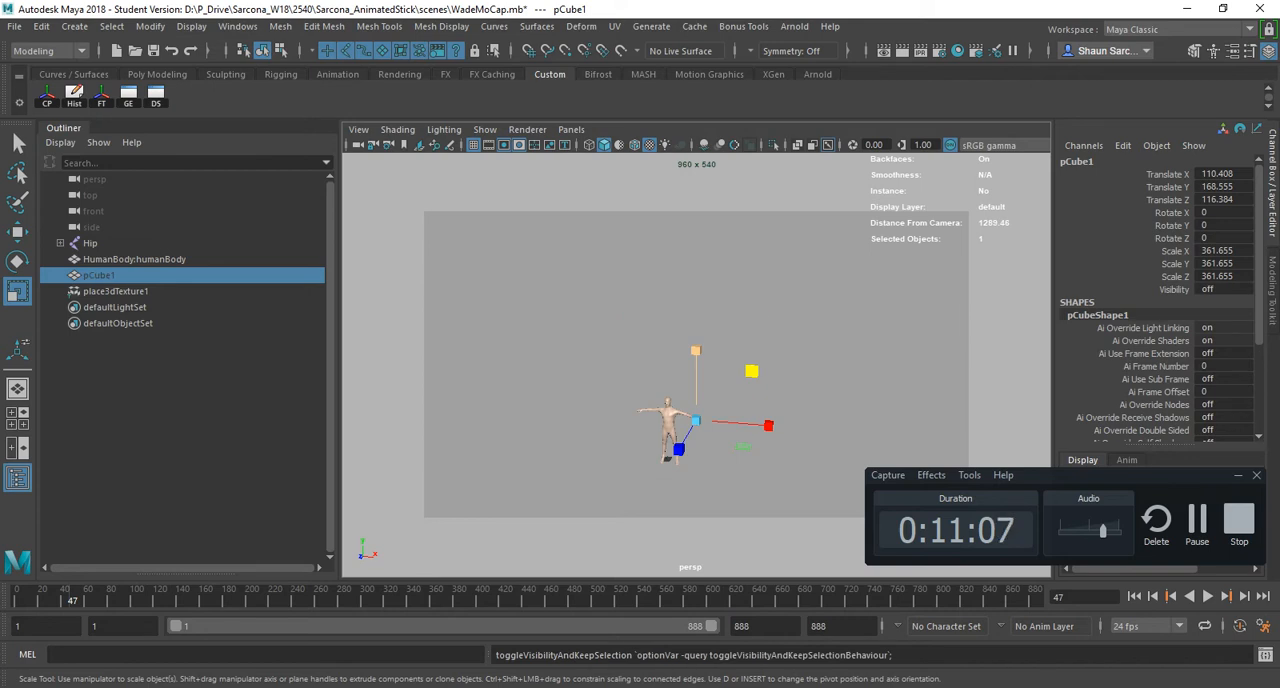
{"action": "key", "text": "ctrl+z"}
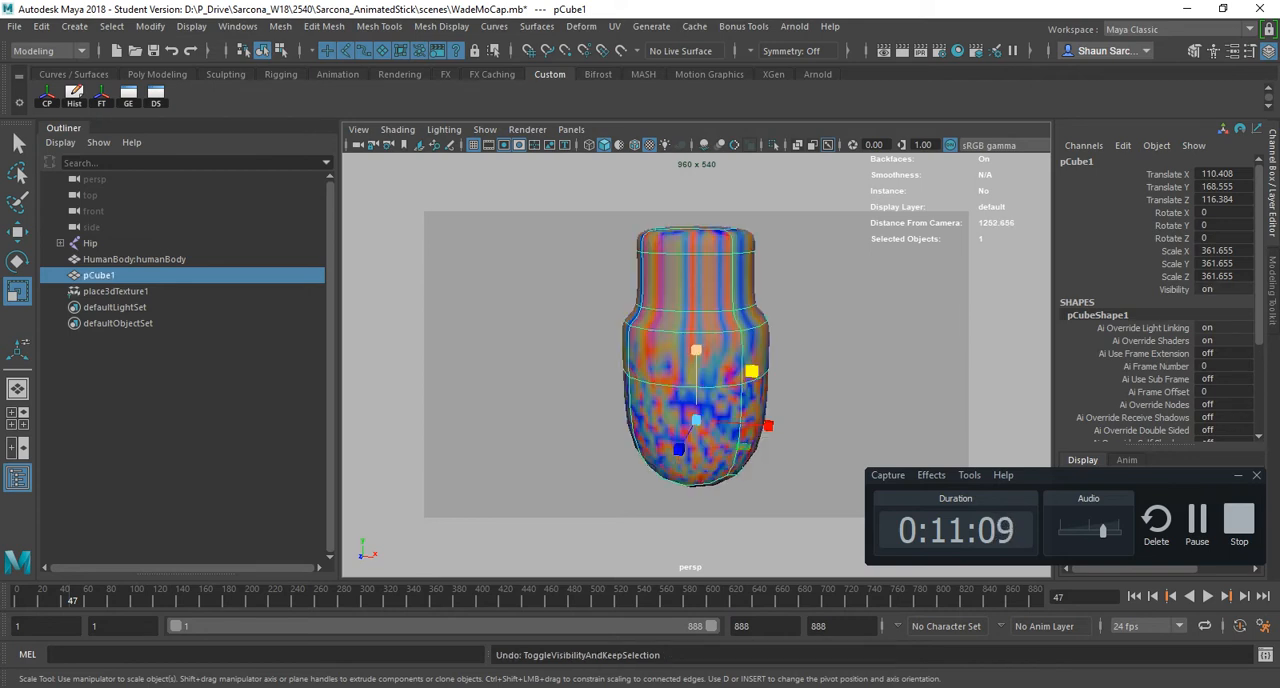
- Select pCube1 and toggle its visibility off and on repeatedly, finishing with the model shown
{"action": "key", "text": "Caps_Lock"}
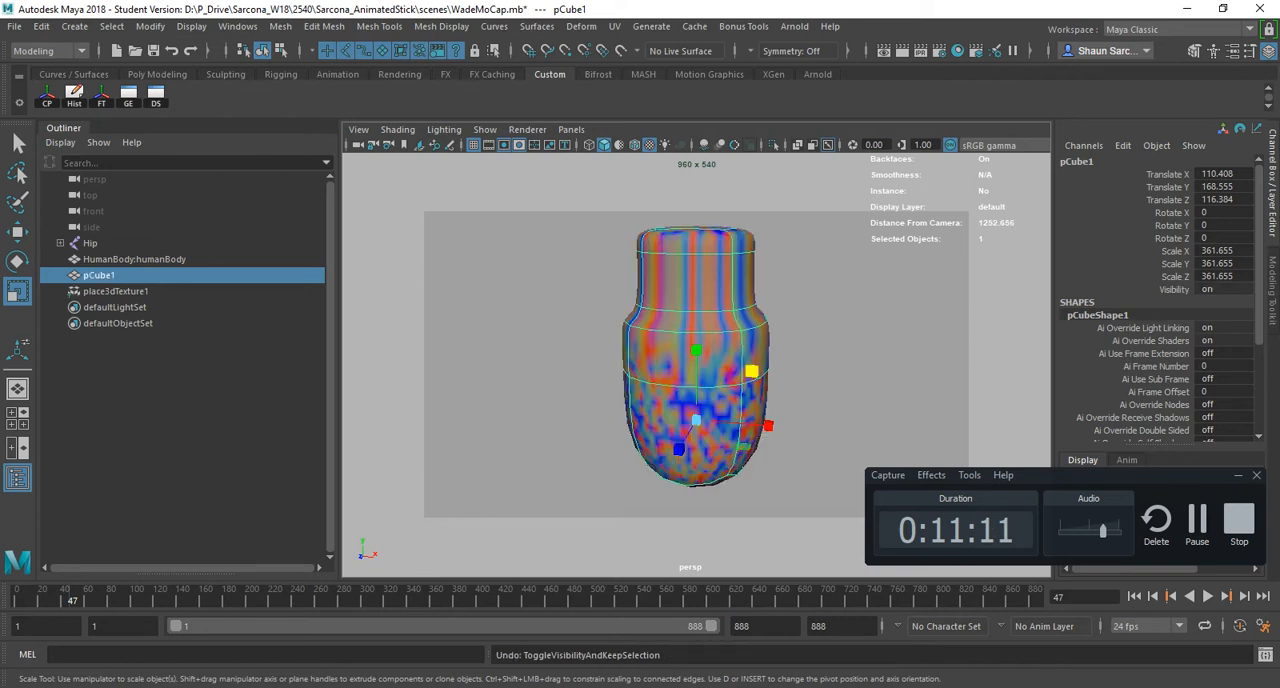
{"action": "key", "text": "h"}
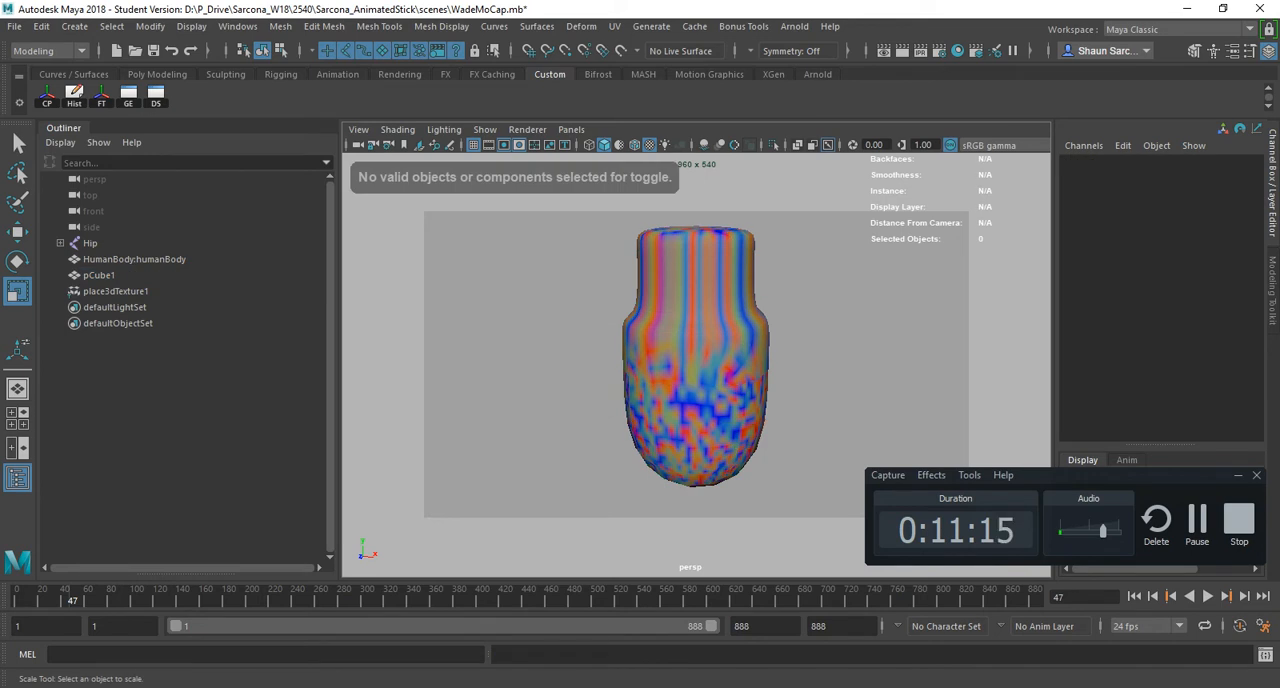
{"action": "left_click", "coordinate": [697, 360]}
{"action": "key", "text": "h"}
{"action": "key", "text": "h"}
{"action": "key", "text": "h"}
{"action": "key", "text": "h"}
{"action": "key", "text": "h"}
{"action": "key", "text": "h"}
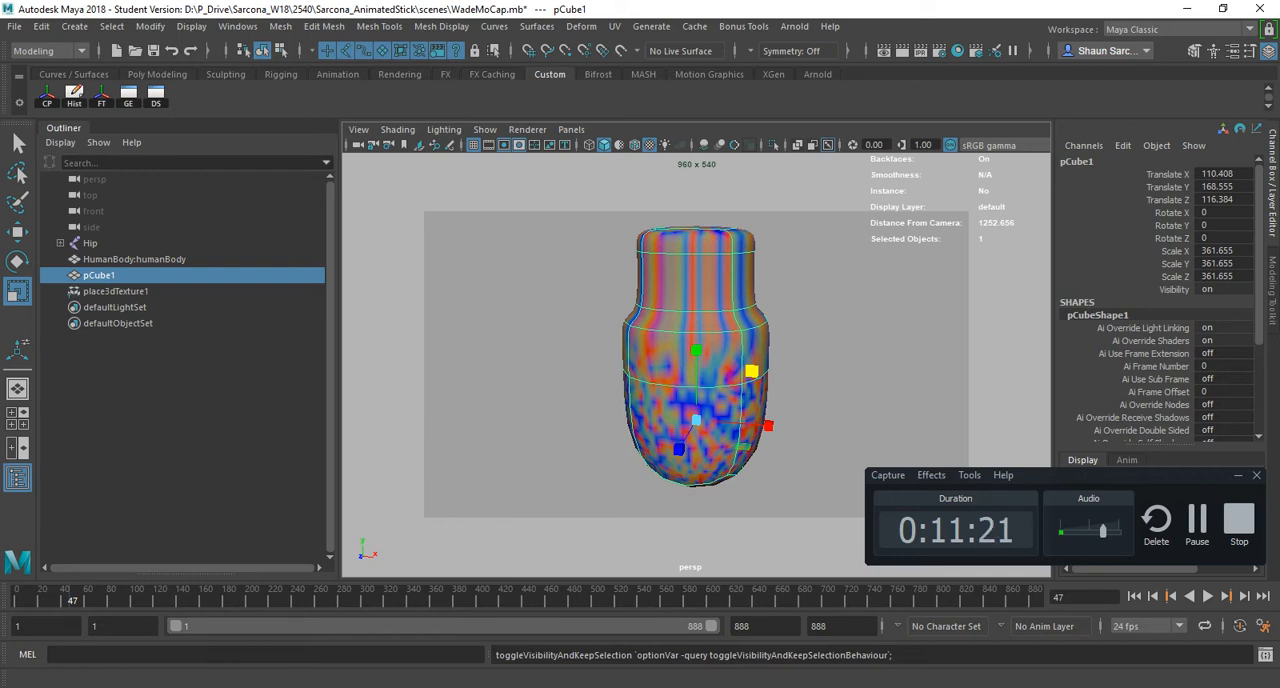
{"action": "left_click", "coordinate": [49, 51]}
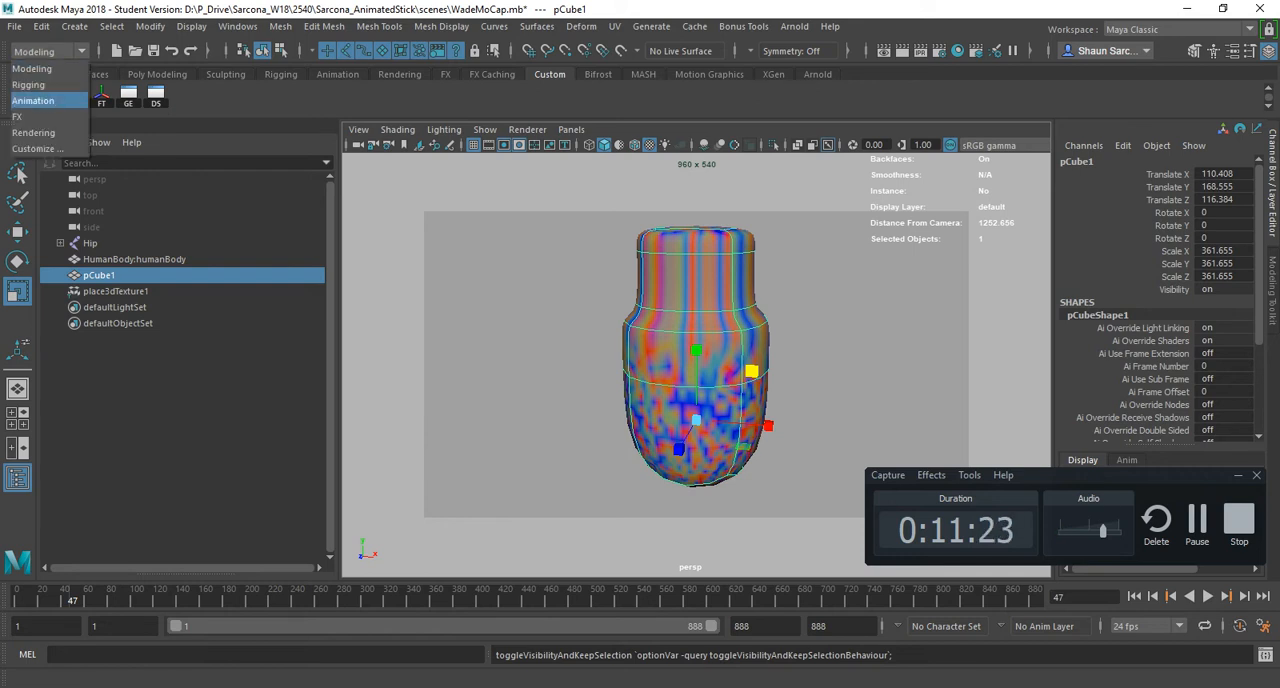
{"action": "key", "text": "Escape"}
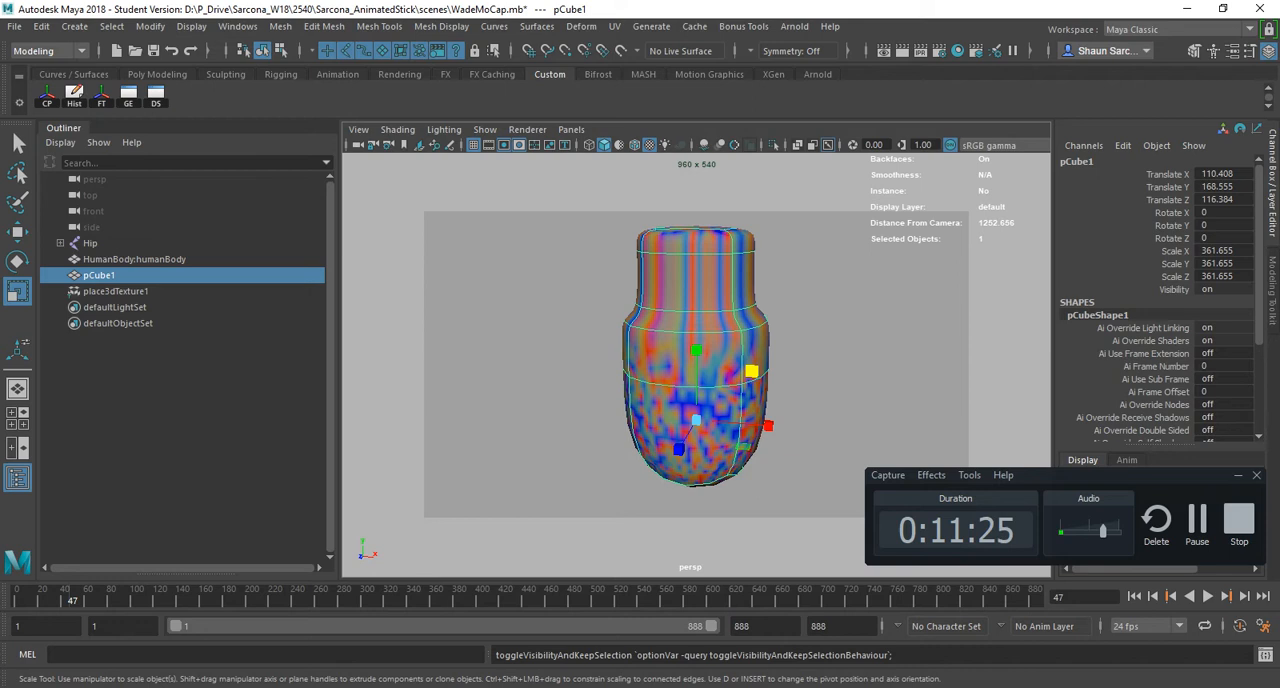
{"action": "key", "text": "h"}
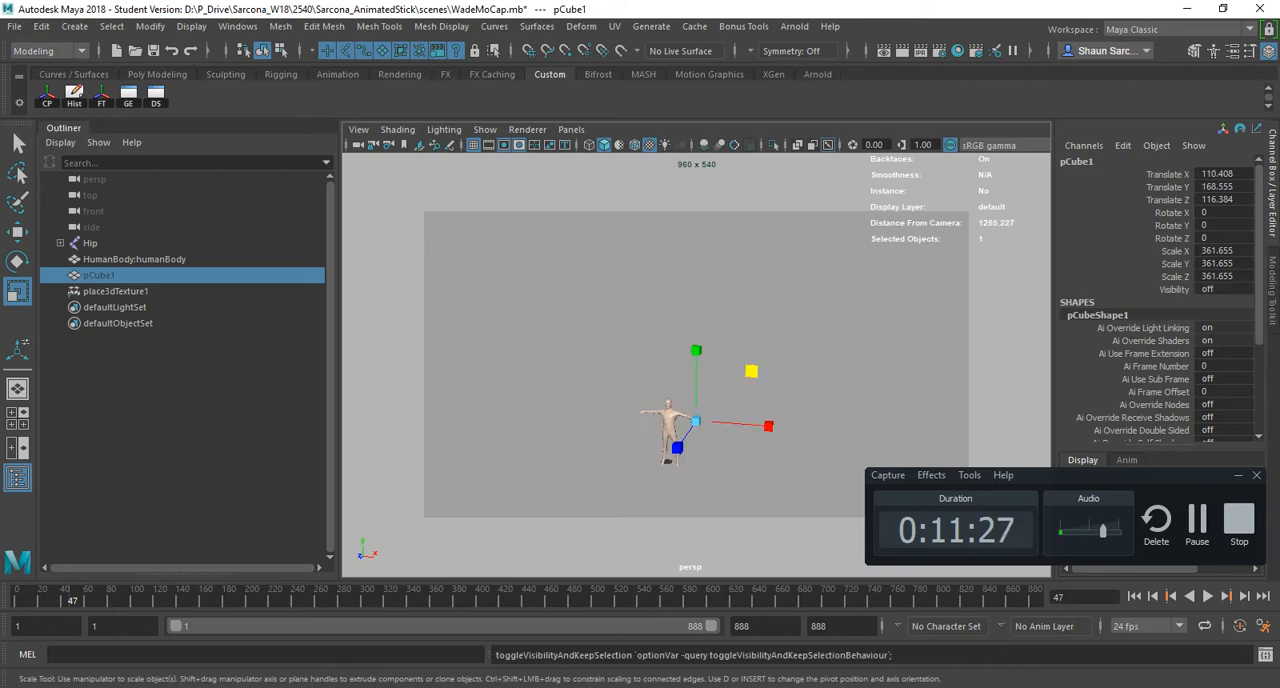
{"action": "key", "text": "h"}
- Switch to the Acrobat PDF, highlight "Hold Spacebar" beside Hotbox, and review the Menus, File Operations and Viewport hotkeys
{"action": "key", "text": "alt+Tab"}
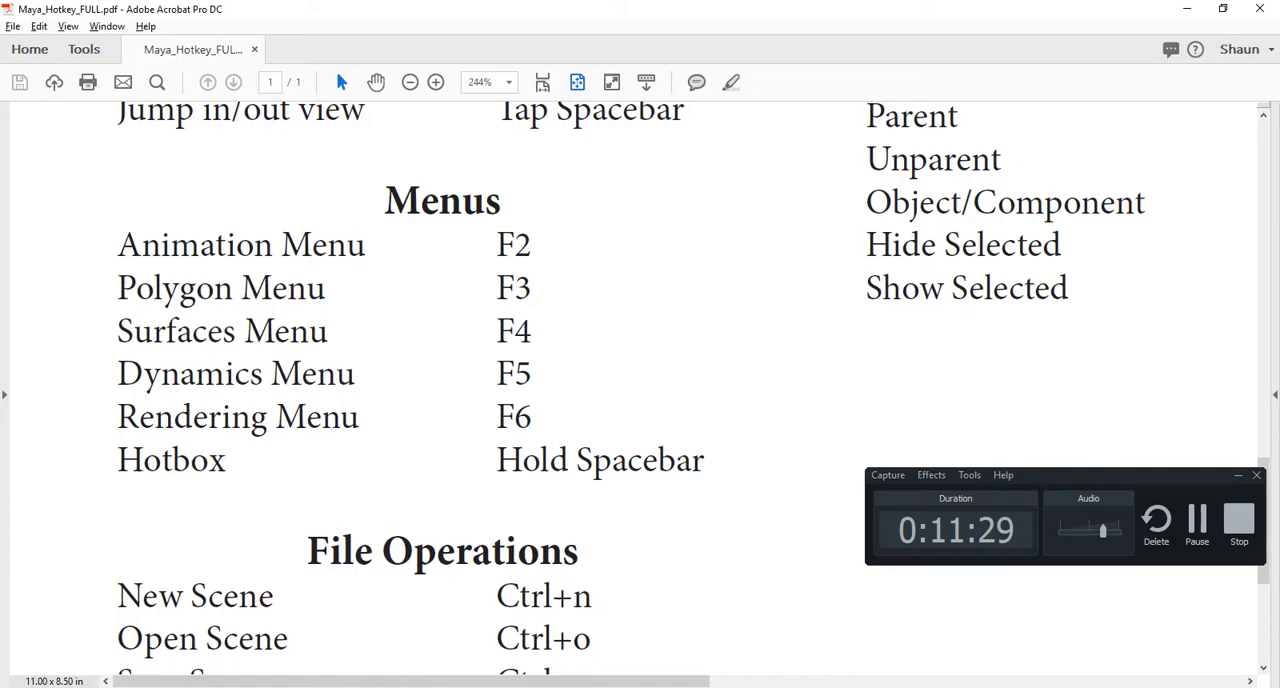
{"action": "scroll", "coordinate": [640, 390], "scroll_direction": "down", "scroll_amount": 1}
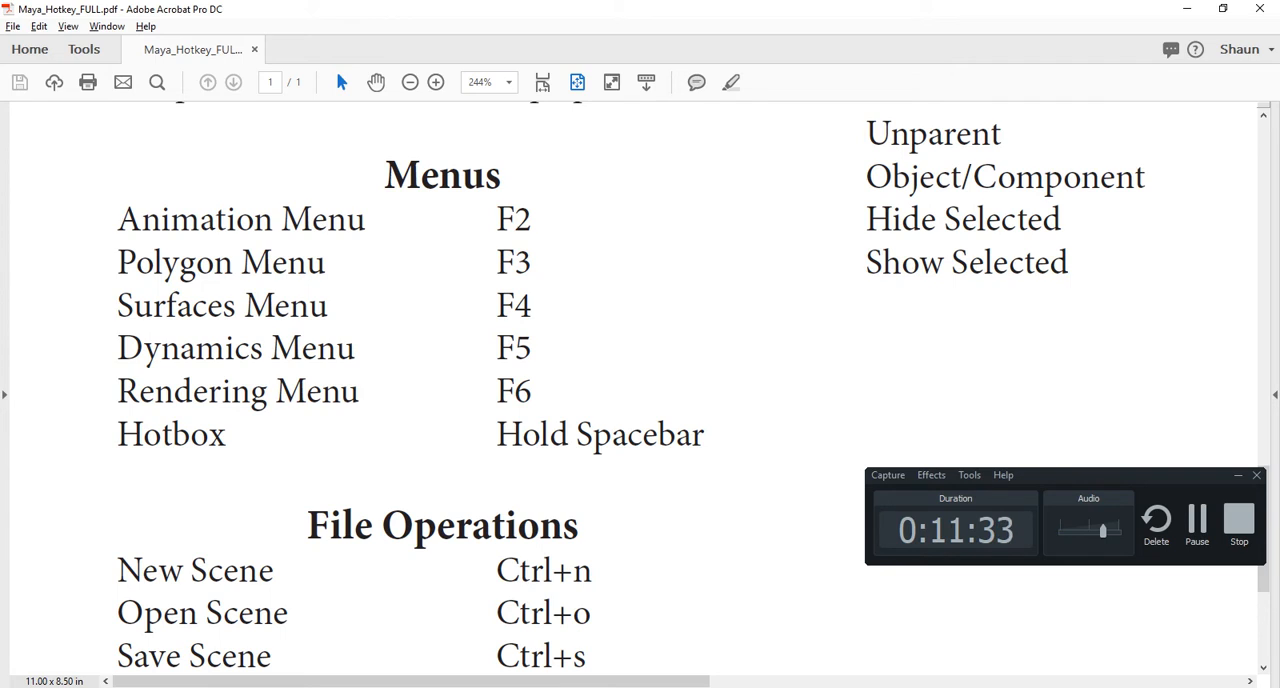
{"action": "left_click_drag", "start_coordinate": [497, 434], "coordinate": [704, 436]}
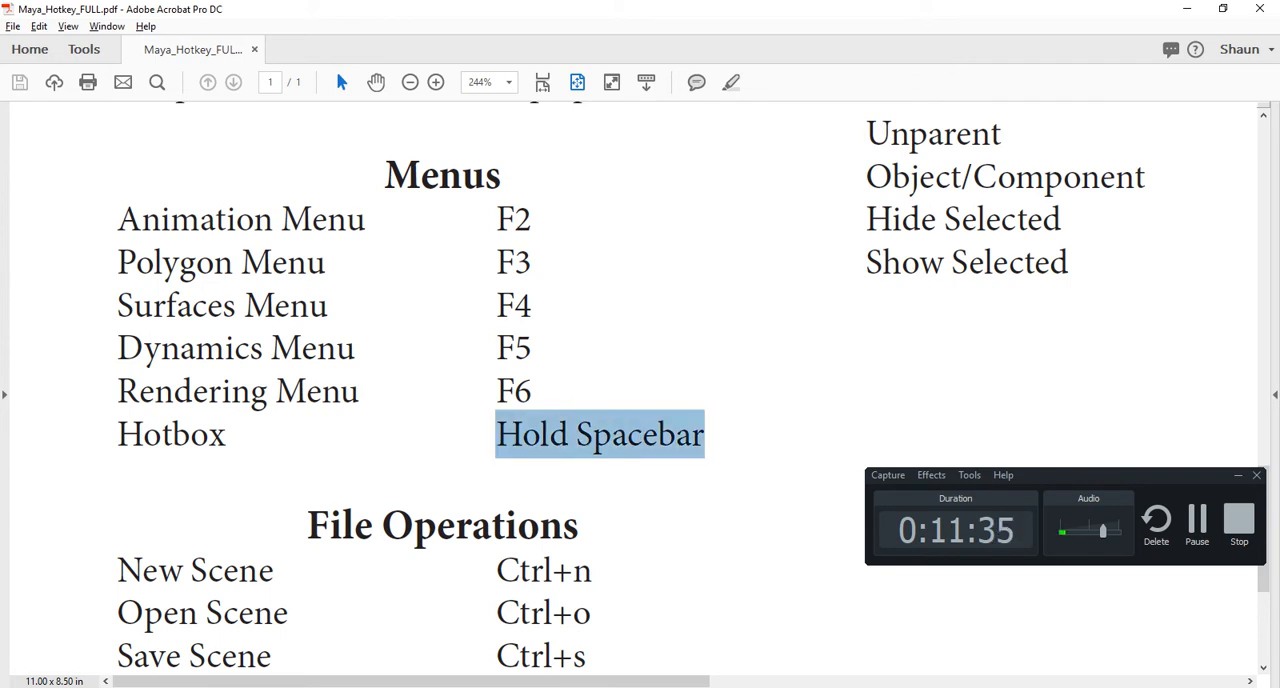
{"action": "scroll", "coordinate": [640, 390], "scroll_direction": "down", "scroll_amount": 5}
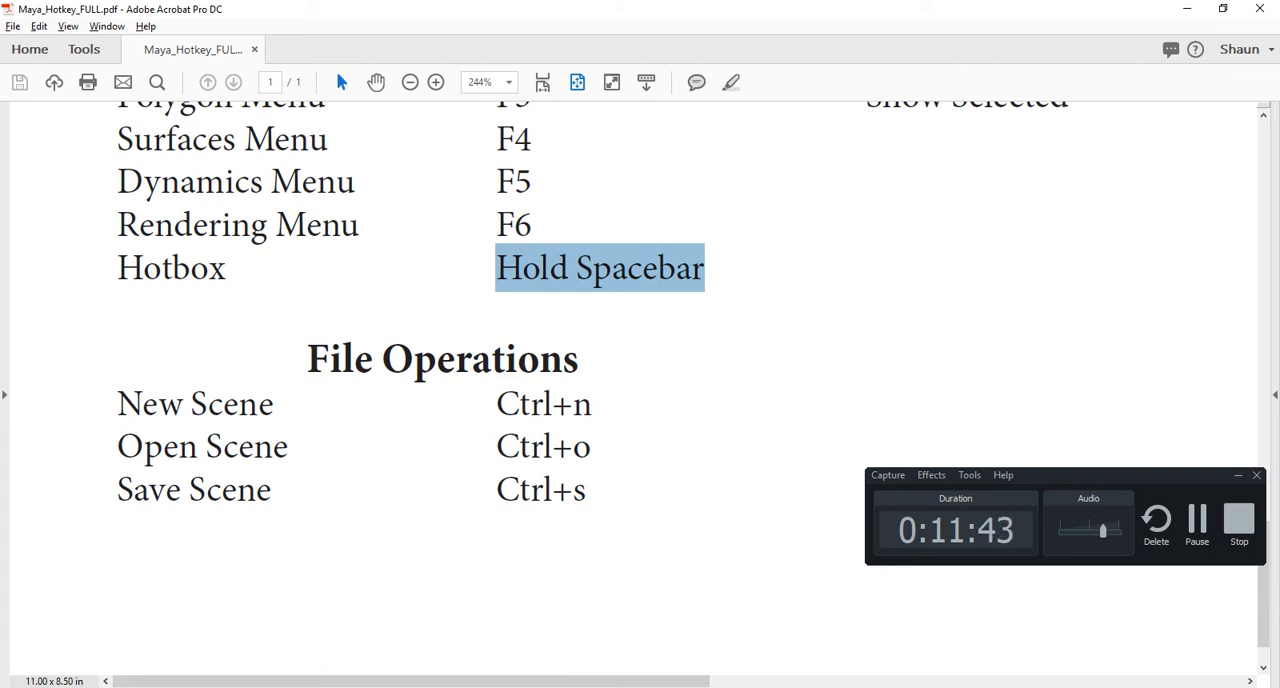
{"action": "scroll", "coordinate": [640, 390], "scroll_direction": "up", "scroll_amount": 5}
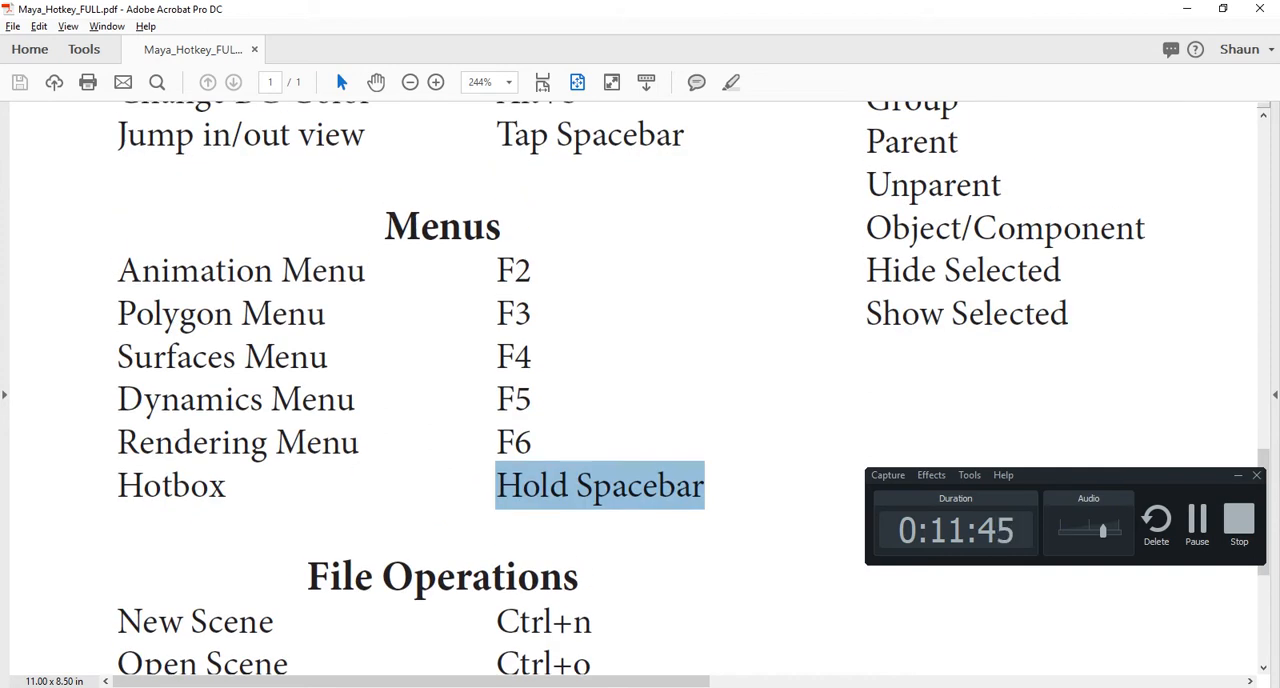
{"action": "scroll", "coordinate": [640, 390], "scroll_direction": "up", "scroll_amount": 8}
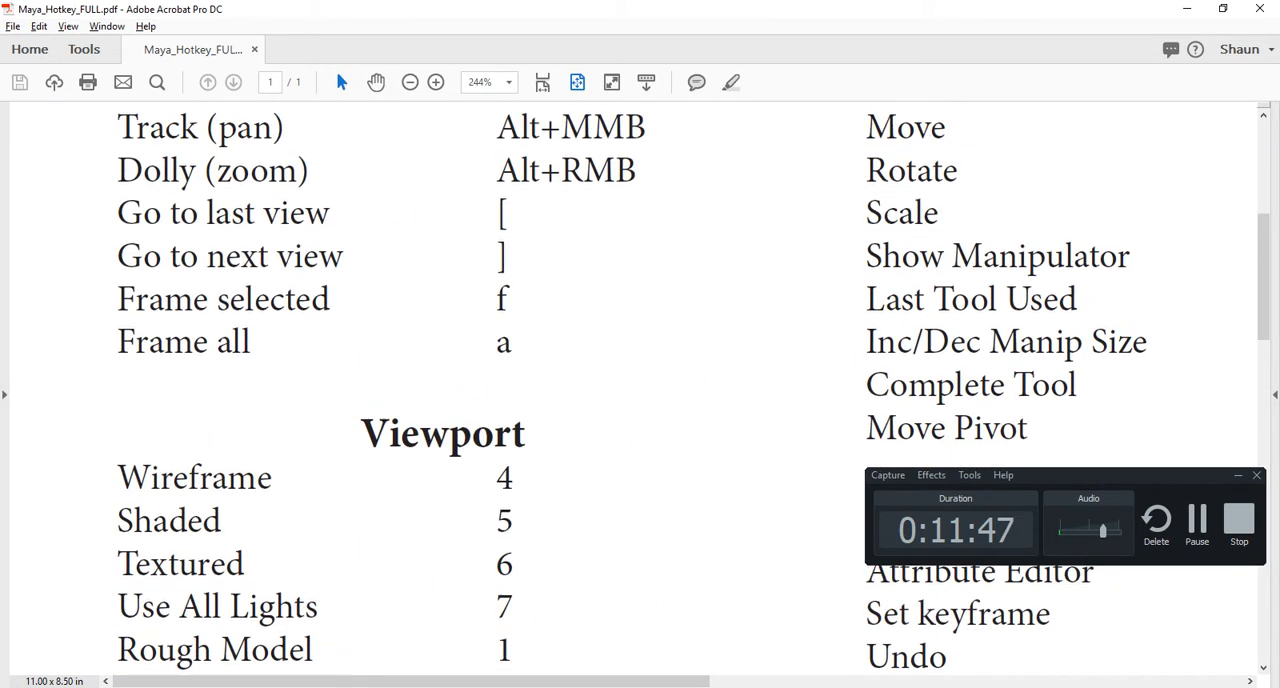
- Review the Tools hotkeys in the PDF, switch to Maya, and cycle through the Select, Move and Rotate tools
{"action": "scroll", "coordinate": [640, 390], "scroll_direction": "right", "scroll_amount": 6}
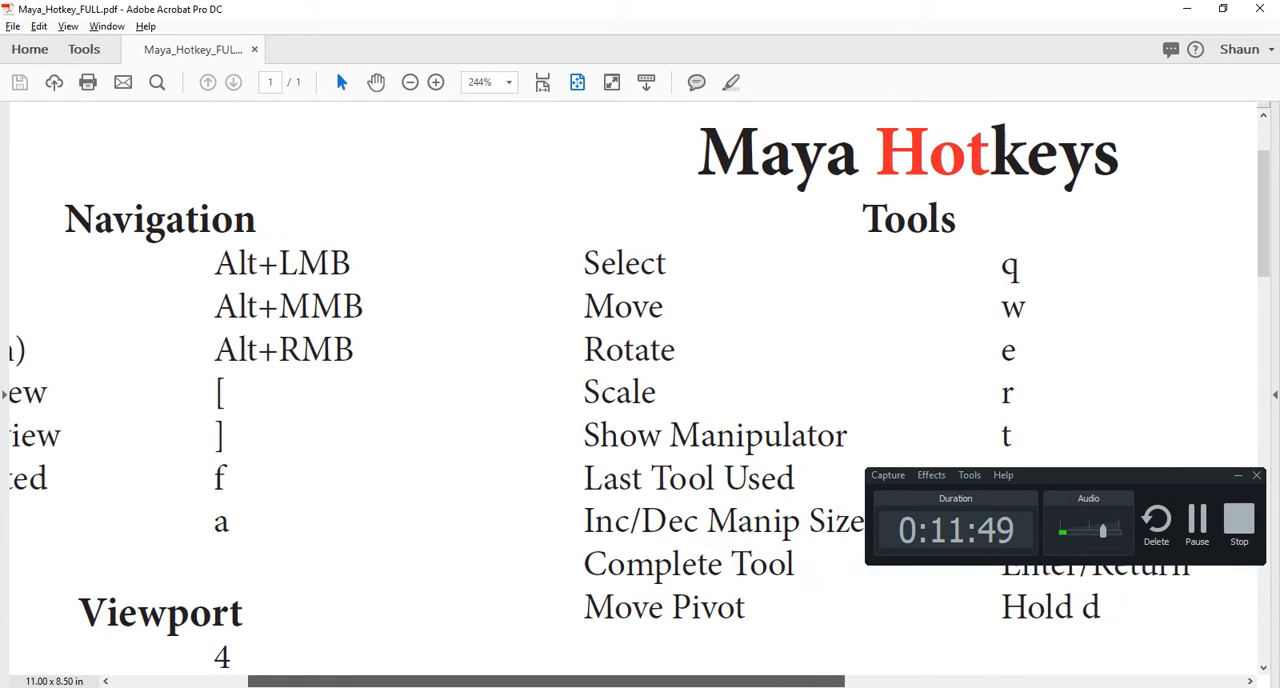
{"action": "scroll", "coordinate": [640, 390], "scroll_direction": "down", "scroll_amount": 1}
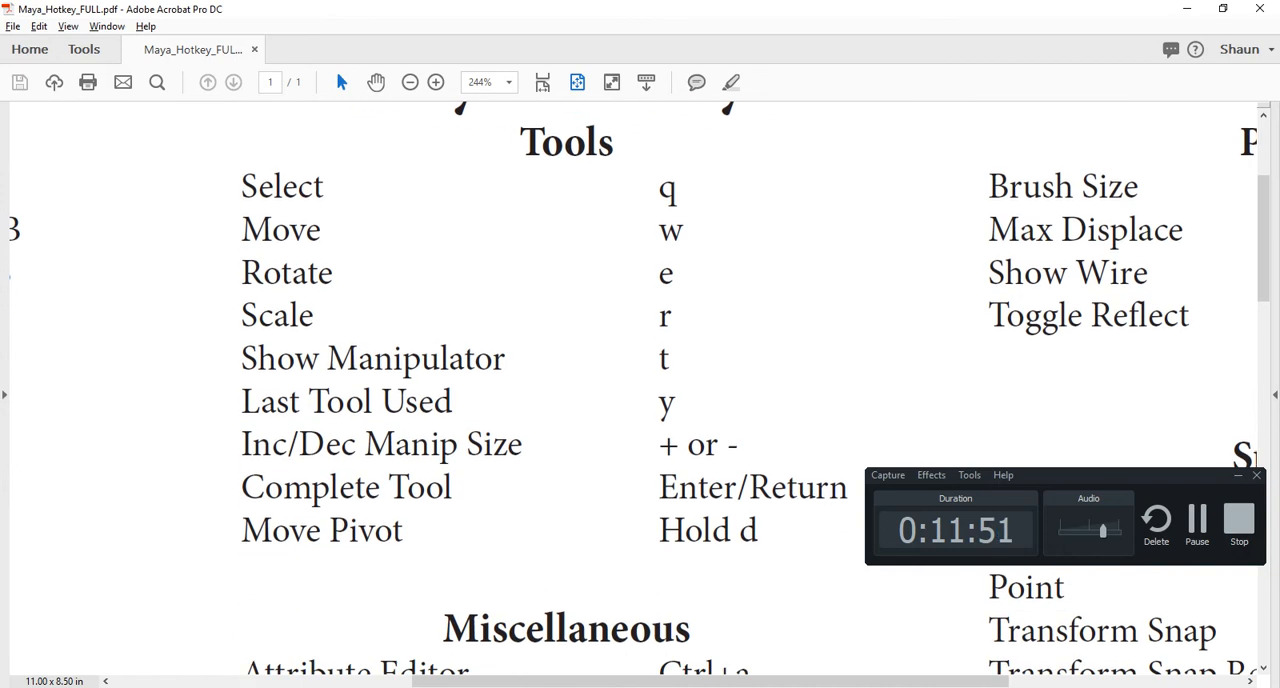
{"action": "key", "text": "alt+Tab"}
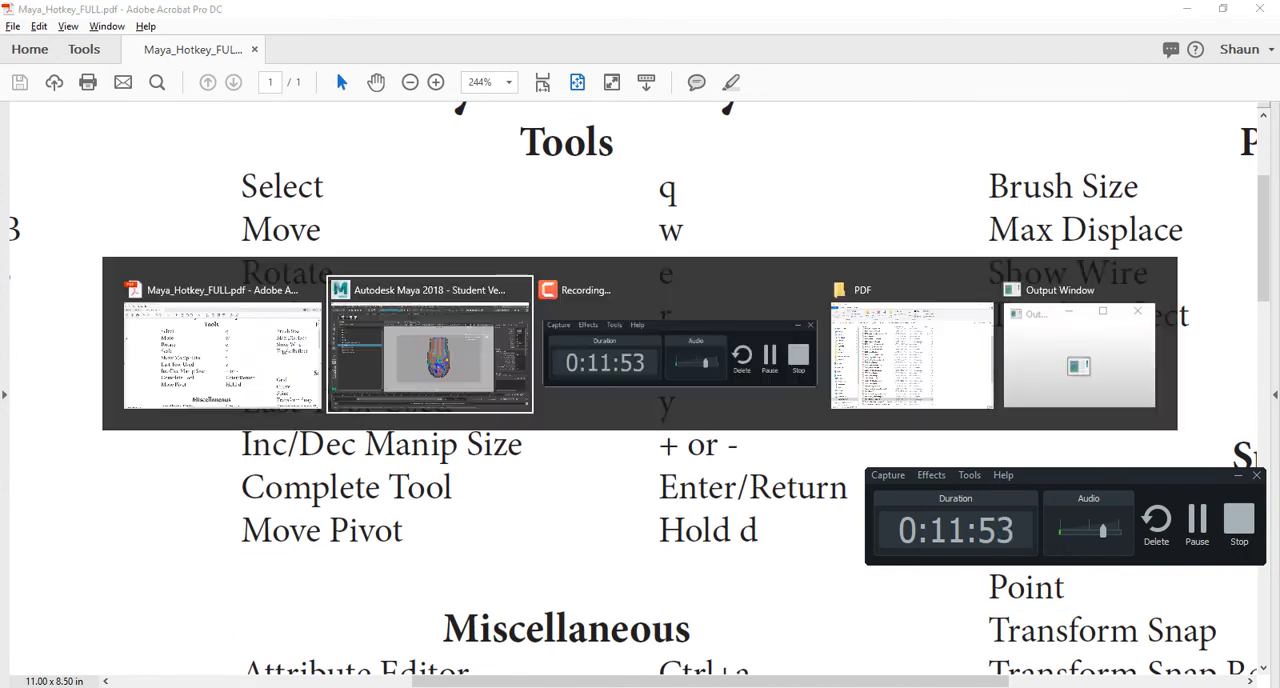
{"action": "key", "text": "q"}
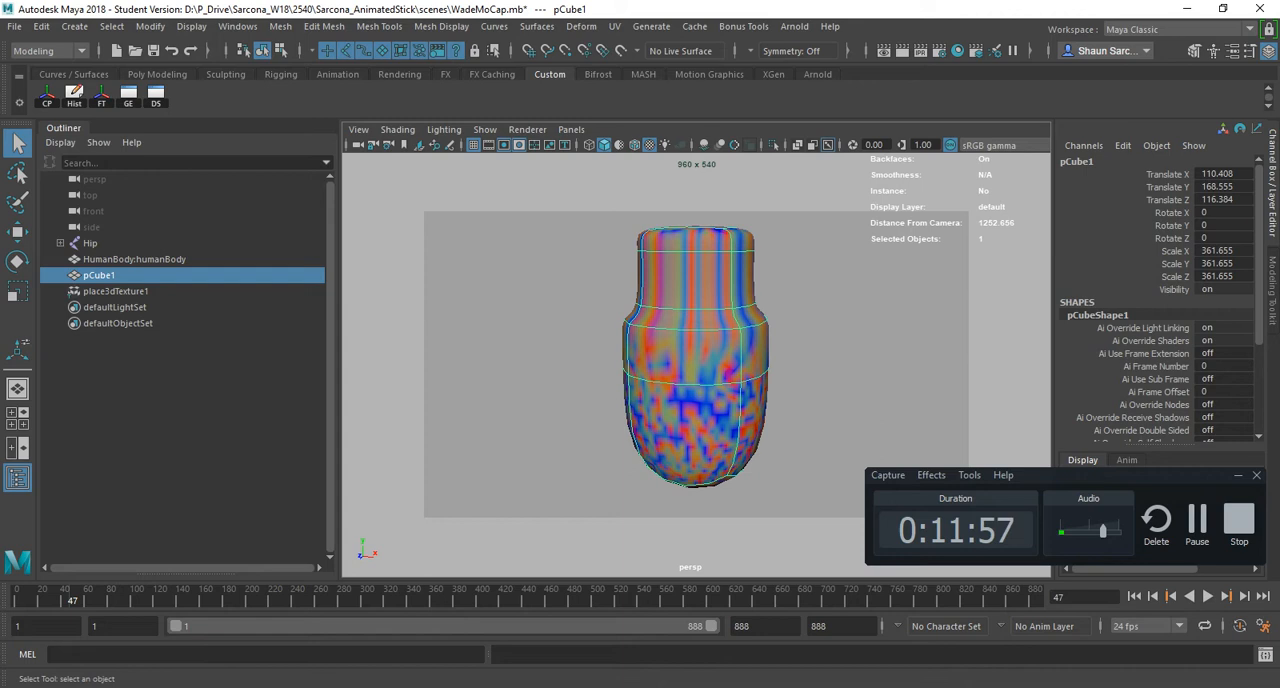
{"action": "key", "text": "w"}
{"action": "key", "text": "e"}
- Make five duplicates of pCube1 and spread them around the original, scaling the small copies to 91.374
{"action": "key", "text": "ctrl+d"}
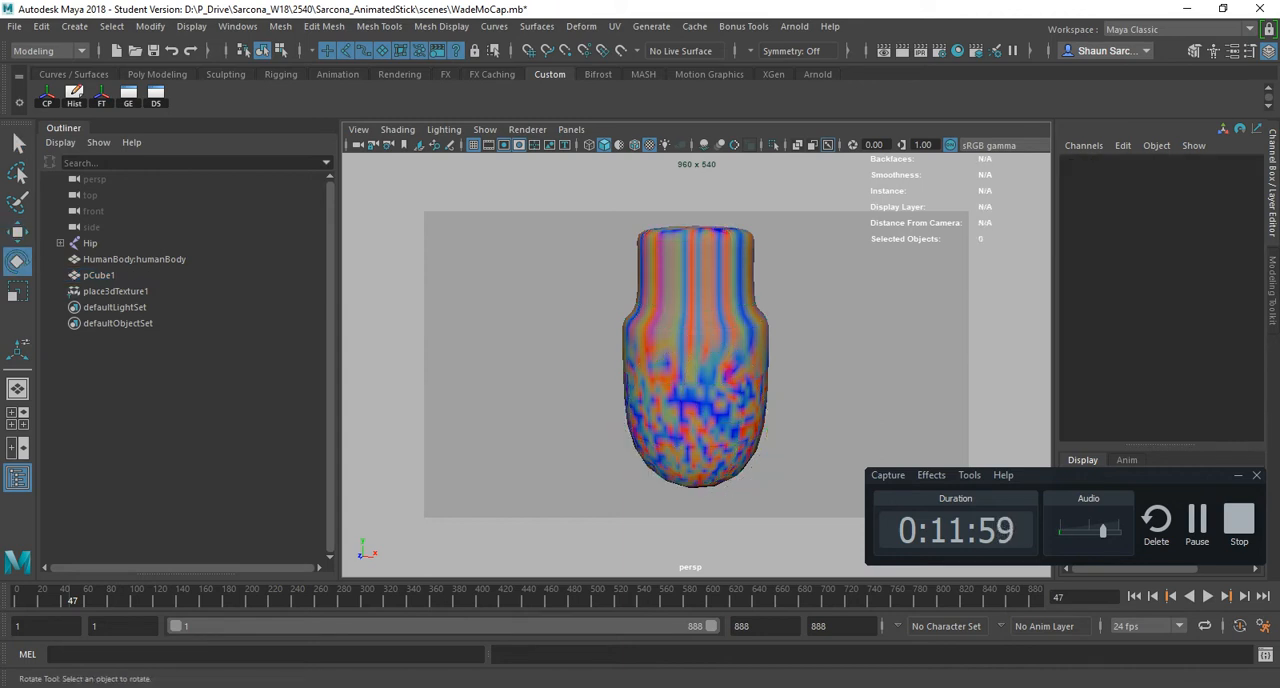
{"action": "key", "text": "r"}
{"action": "left_click_drag", "start_coordinate": [695, 421], "coordinate": [493, 391]}
{"action": "key", "text": "w"}
{"action": "scroll", "coordinate": [695, 410], "scroll_direction": "down", "scroll_amount": 2}
{"action": "key", "text": "ctrl+d"}
{"action": "key", "text": "r"}
{"action": "key", "text": "ctrl+d"}
{"action": "key", "text": "w"}
{"action": "key", "text": "ctrl+d"}
{"action": "key", "text": "ctrl+d"}
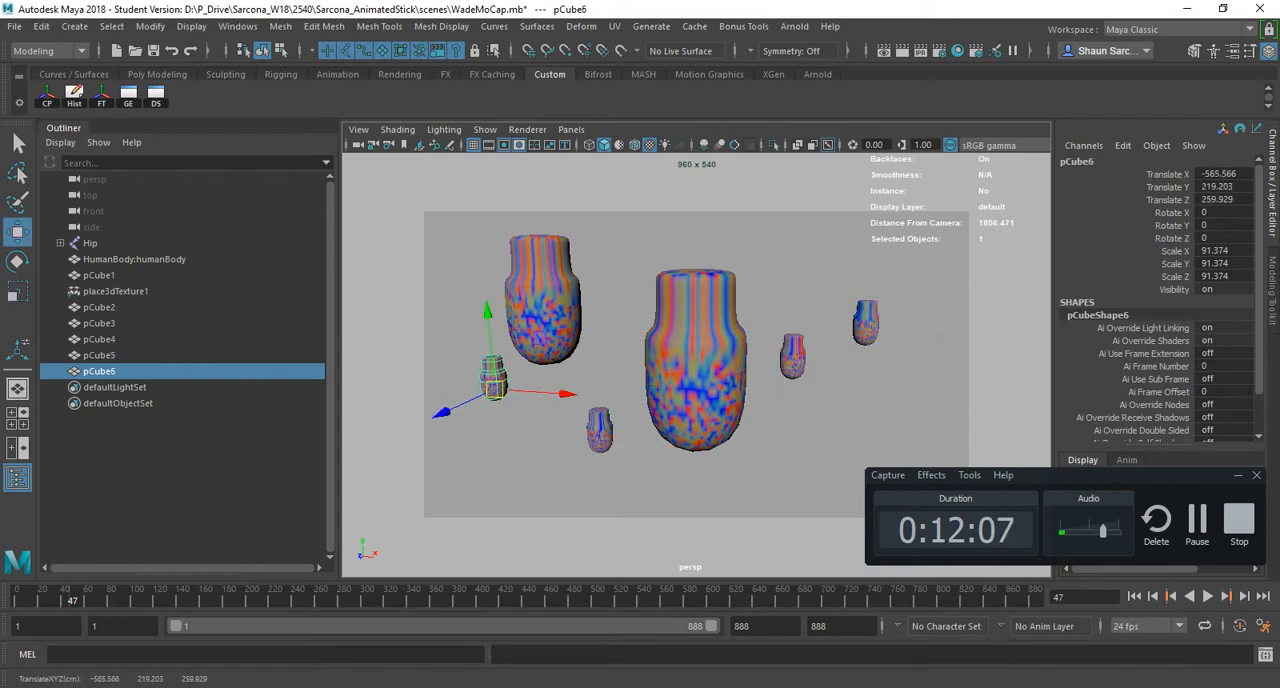
- Select several of the models with the Move and Rotate tools to compare their manipulators, then clear the selection
{"action": "left_click", "coordinate": [543, 312]}
{"action": "left_click", "coordinate": [696, 360]}
{"action": "left_click", "coordinate": [792, 357]}
{"action": "key", "text": "e"}
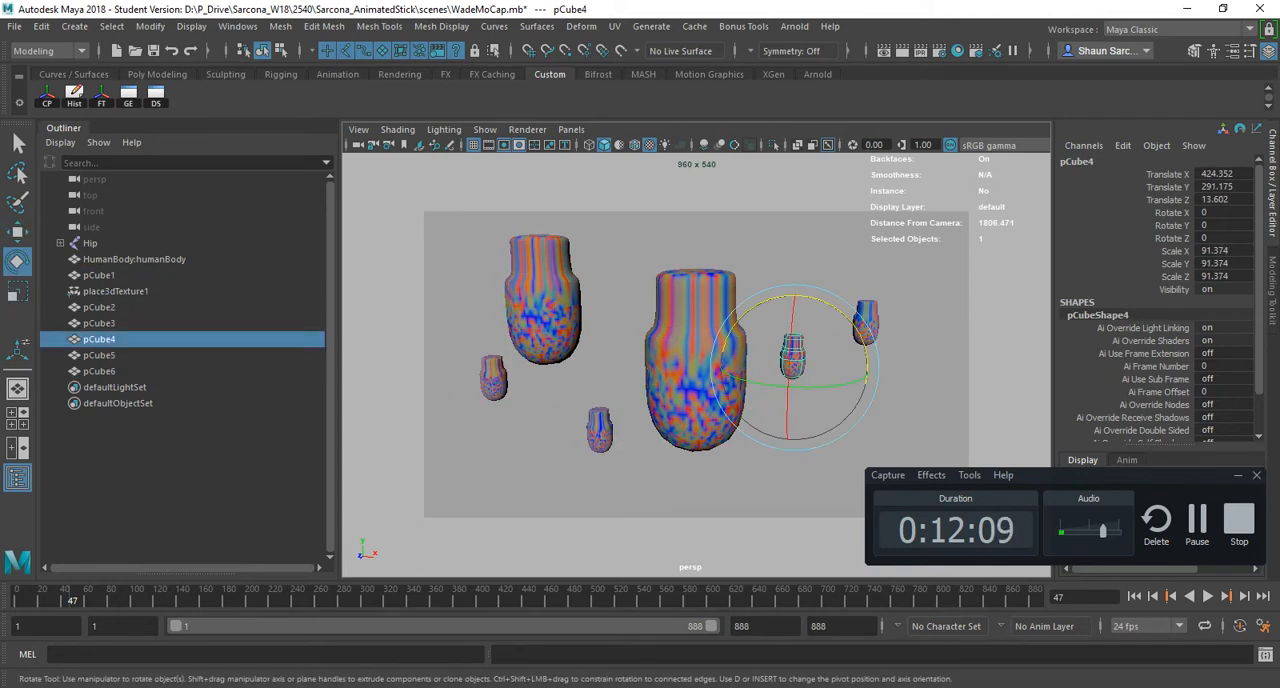
{"action": "left_click", "coordinate": [696, 360]}
{"action": "left_click", "coordinate": [866, 322]}
{"action": "left_click", "coordinate": [622, 290]}
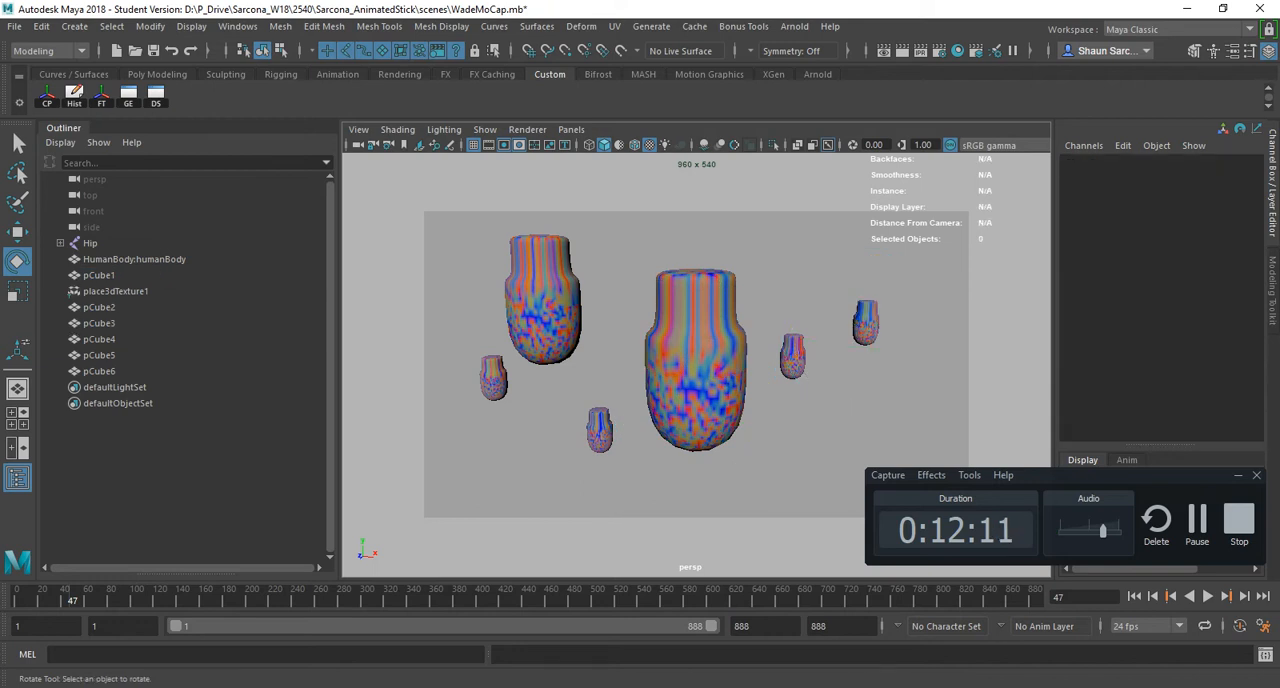
- Activate the Scale tool and select several of the large and small models in turn, ending on pCube6
{"action": "key", "text": "r"}
{"action": "left_click", "coordinate": [543, 312]}
{"action": "left_click", "coordinate": [696, 350]}
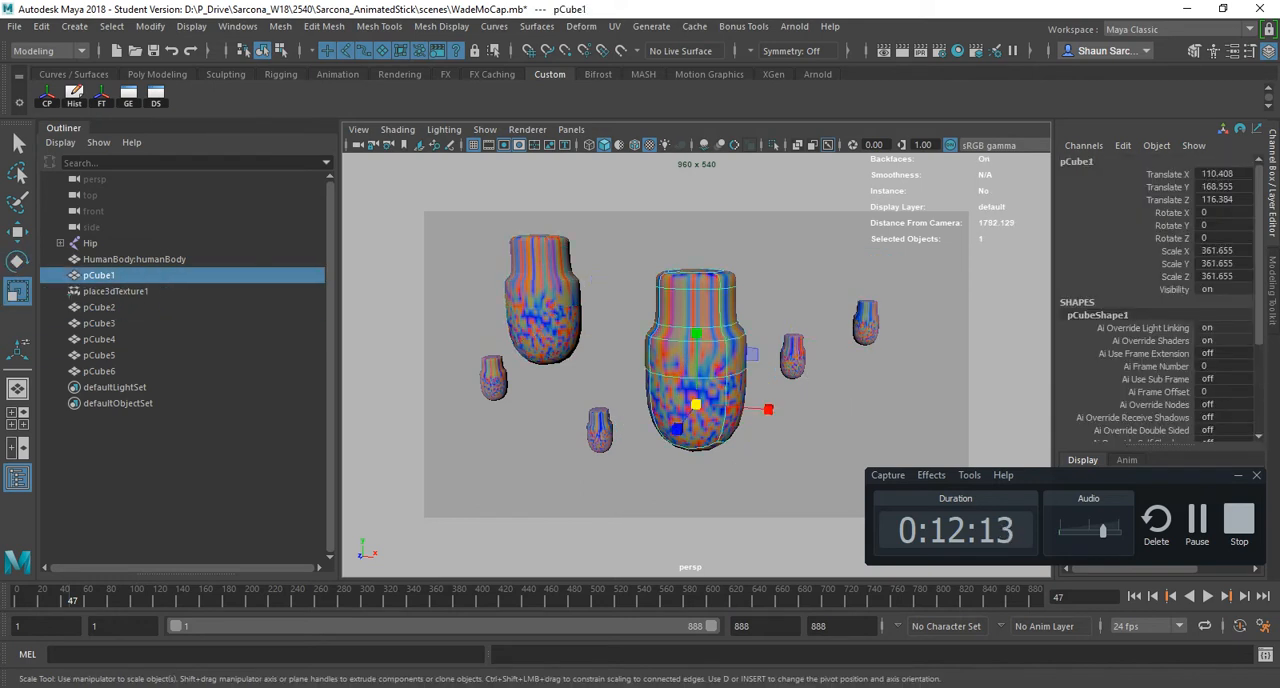
{"action": "left_click", "coordinate": [599, 431]}
{"action": "left_click", "coordinate": [543, 312]}
{"action": "left_click", "coordinate": [493, 379]}
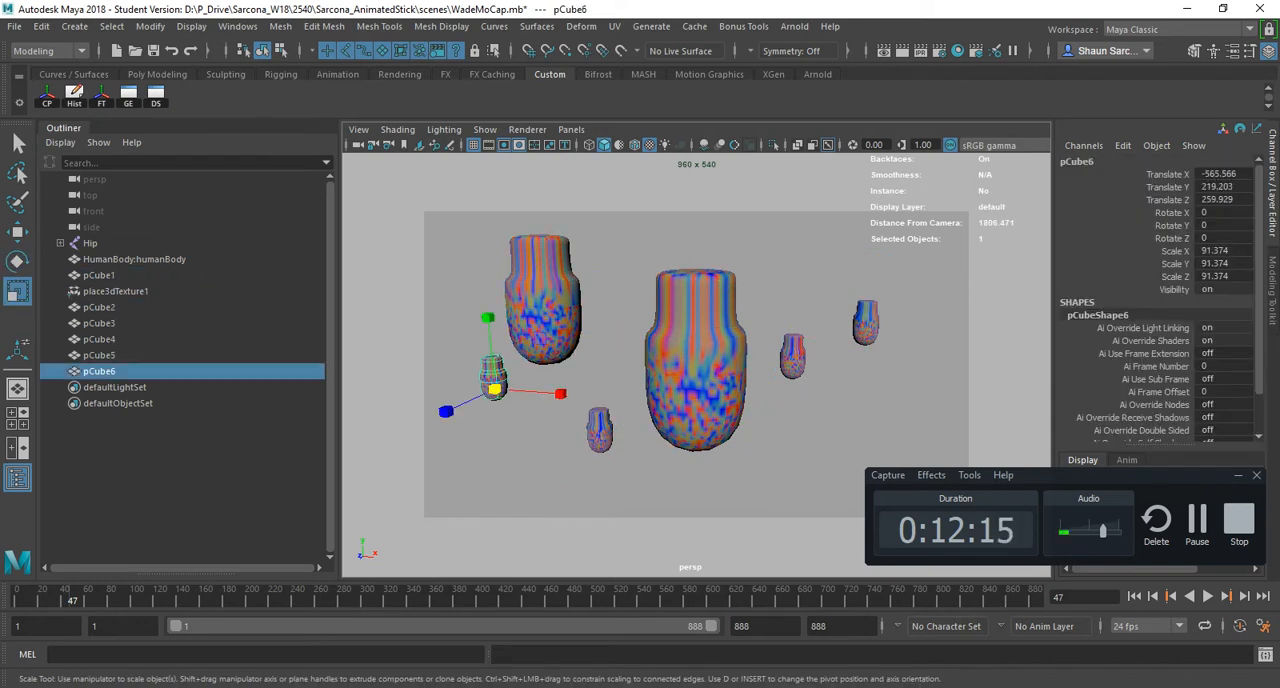
- Rotate pCube1 slightly to X -0.781, Y 0.292 and Z 0.268
{"action": "left_click", "coordinate": [696, 360]}
{"action": "key", "text": "e"}
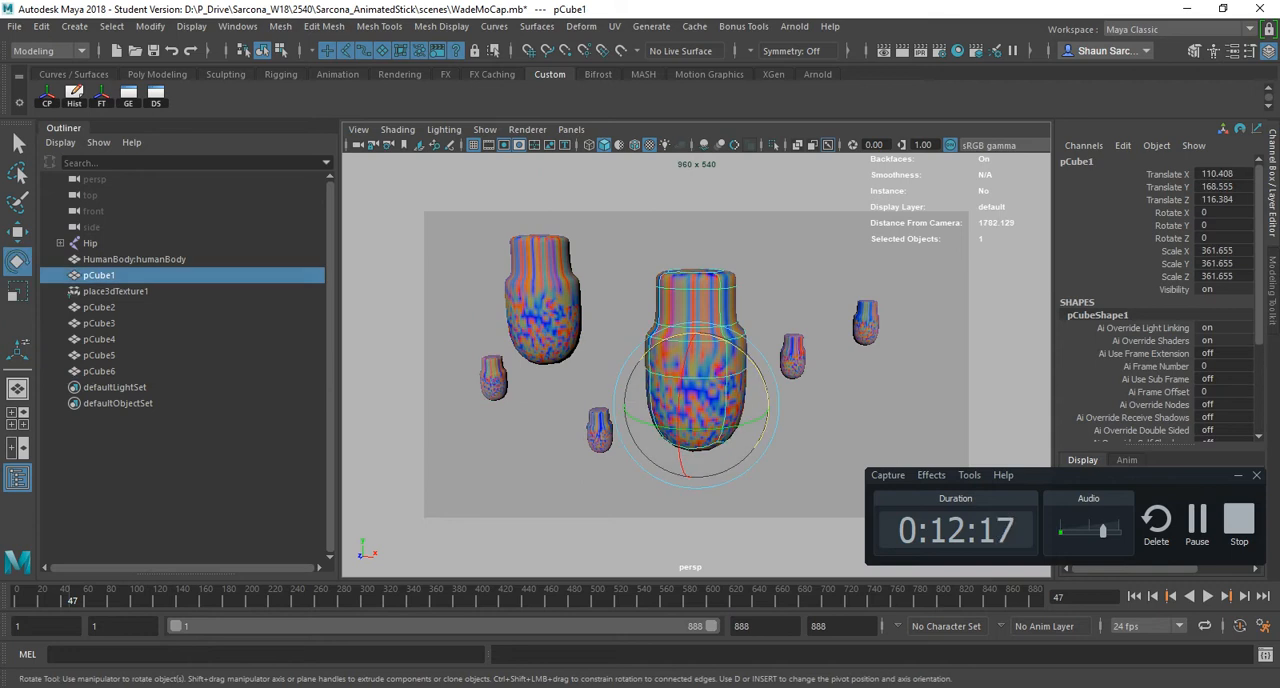
{"action": "left_click_drag", "start_coordinate": [696, 370], "coordinate": [676, 388], "text": "alt"}
{"action": "left_click_drag", "start_coordinate": [590, 466], "coordinate": [660, 462], "text": "alt"}
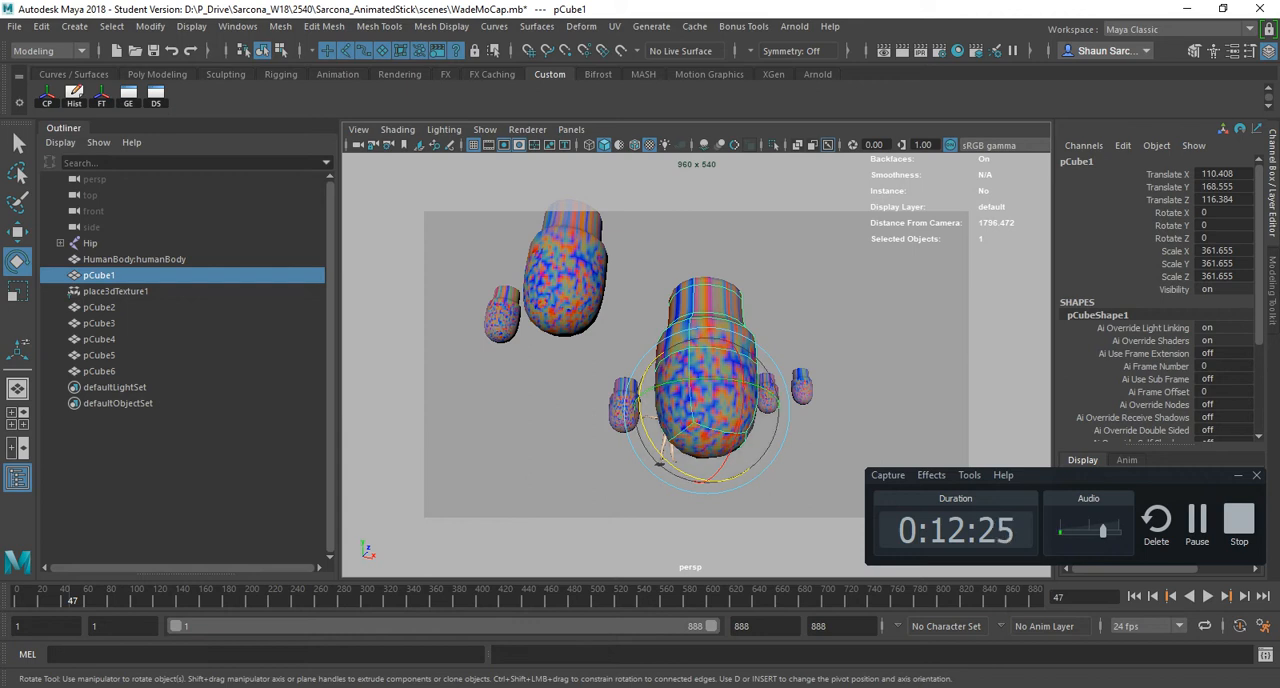
{"action": "left_click_drag", "start_coordinate": [657, 462], "coordinate": [659, 462]}
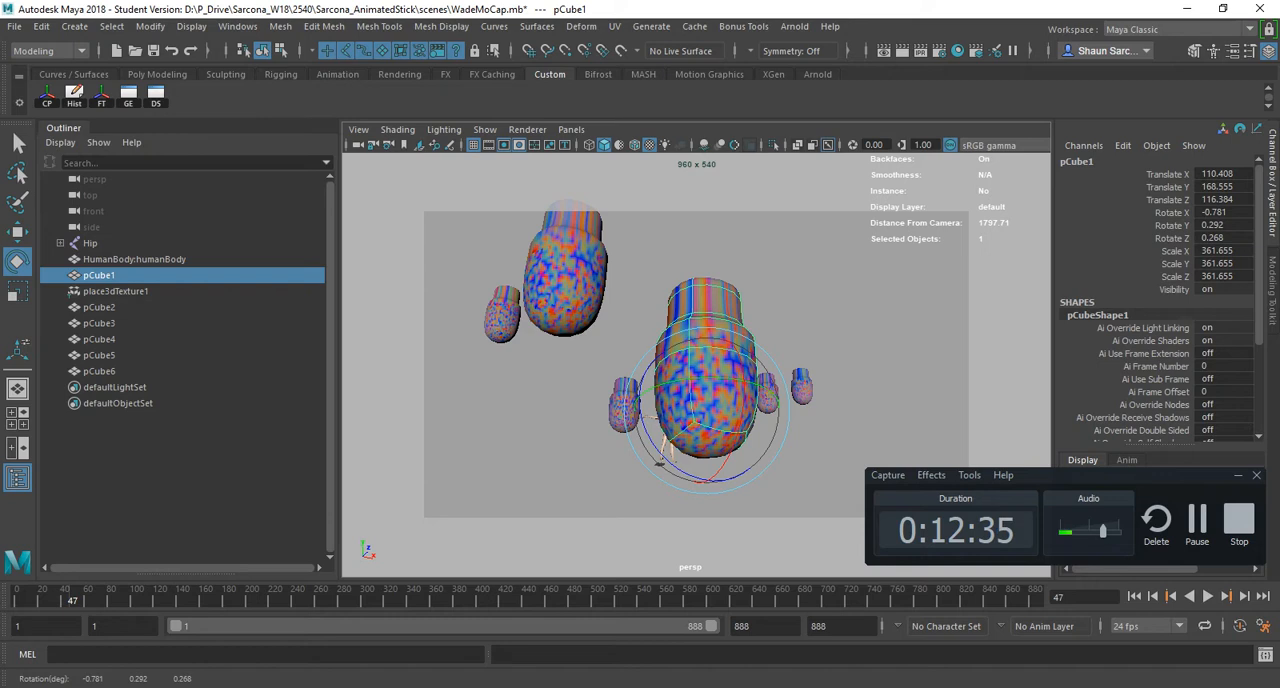
- Add pCube4 to the pCube1 selection and activate the Select tool to hide the manipulator
{"action": "left_click", "coordinate": [845, 340]}
{"action": "left_click", "coordinate": [767, 391]}
{"action": "left_click", "coordinate": [702, 334], "text": "shift"}
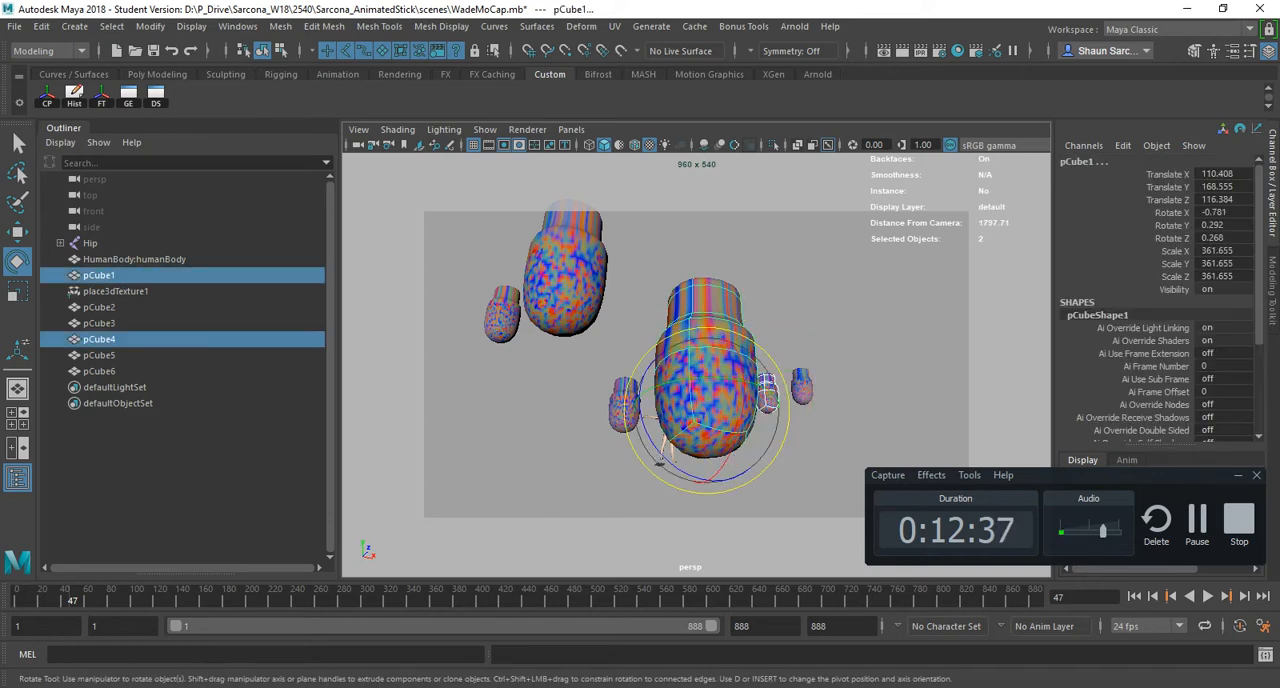
{"action": "key", "text": "q"}
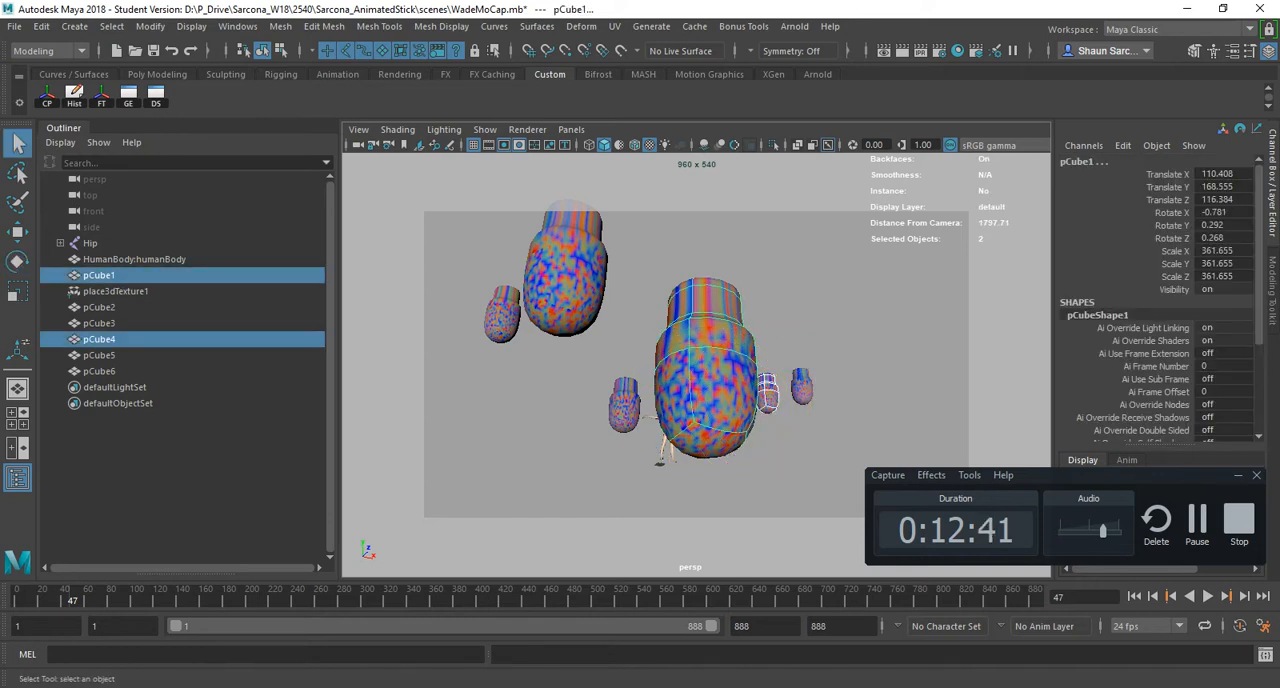
- Select the HumanBody:humanBody mesh and frame it in a close view of the legs
{"action": "left_click_drag", "start_coordinate": [712, 370], "coordinate": [700, 392], "text": "alt"}
{"action": "left_click", "coordinate": [708, 385]}
{"action": "left_click", "coordinate": [669, 455]}
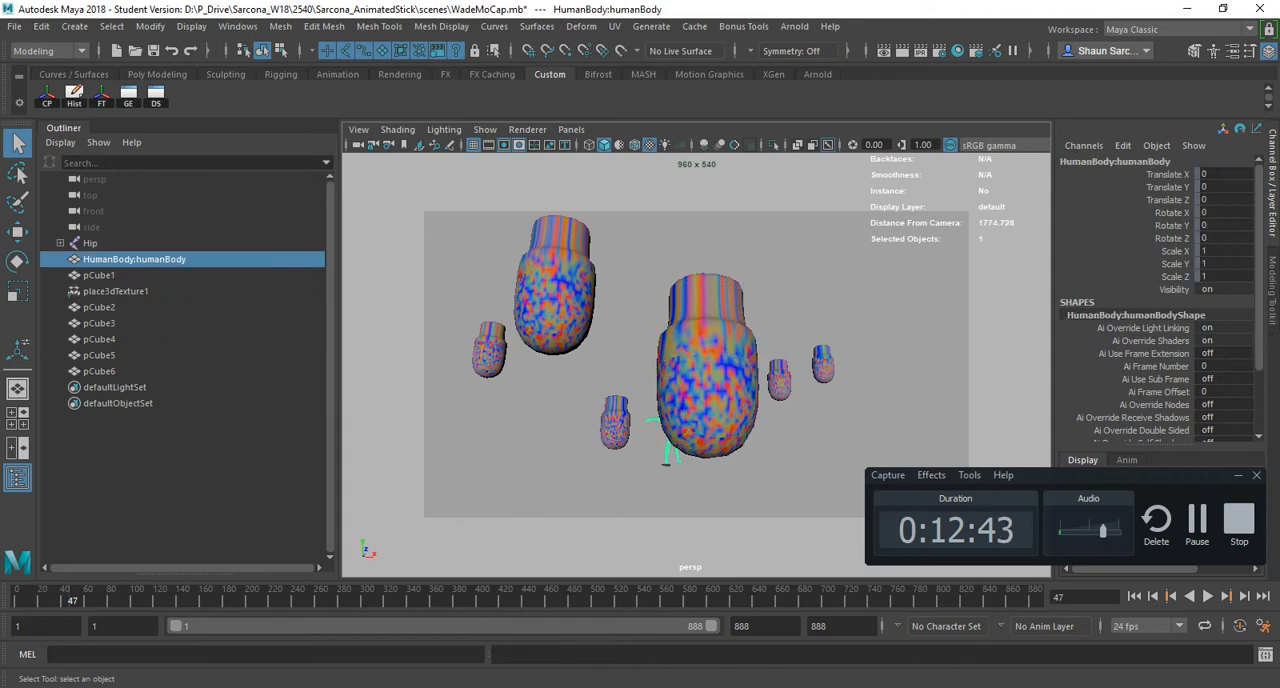
{"action": "key", "text": "f"}
{"action": "left_click_drag", "start_coordinate": [669, 440], "coordinate": [790, 440], "text": "alt"}
{"action": "right_click_drag", "start_coordinate": [690, 430], "coordinate": [800, 430], "text": "alt"}
{"action": "middle_click_drag", "start_coordinate": [700, 460], "coordinate": [706, 285], "text": "alt"}
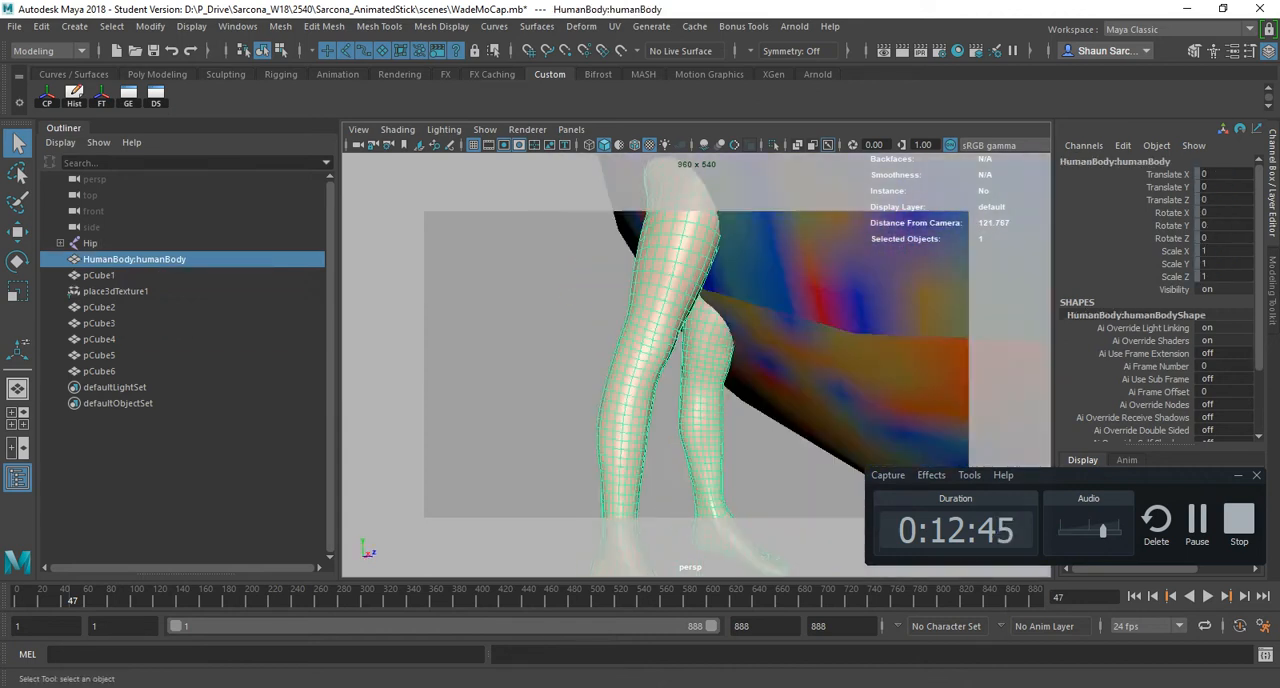
- Switch the human body mesh to vertex selection and activate the Rotate tool
{"action": "left_click_drag", "start_coordinate": [706, 300], "coordinate": [680, 300], "text": "alt"}
{"action": "right_click_drag", "start_coordinate": [680, 320], "coordinate": [790, 320], "text": "alt"}
{"action": "left_click_drag", "start_coordinate": [740, 330], "coordinate": [700, 335], "text": "alt"}
{"action": "right_click_drag", "start_coordinate": [580, 246], "coordinate": [491, 246]}
{"action": "key", "text": "e"}
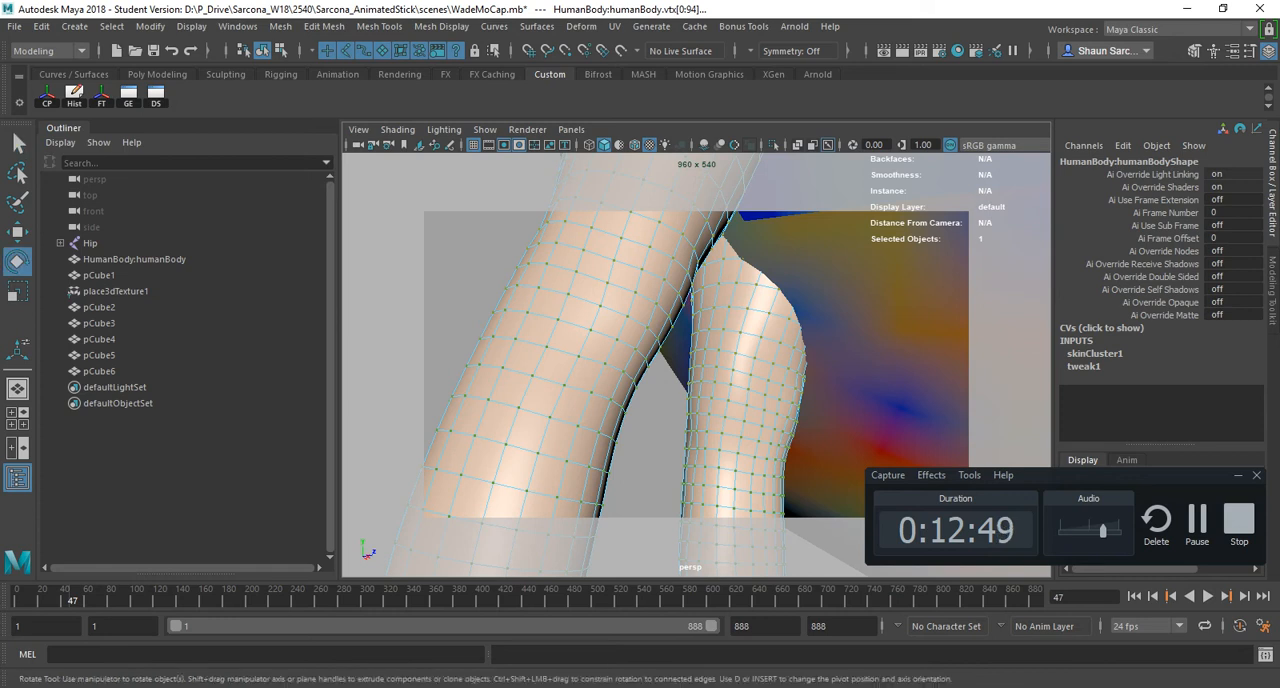
- Pick a vertex on the thigh with the Rotate tool, then select nearby vertices with the Select tool
{"action": "left_click", "coordinate": [607, 287]}
{"action": "left_click", "coordinate": [607, 283]}
{"action": "left_click_drag", "start_coordinate": [607, 283], "coordinate": [568, 305], "text": "alt"}
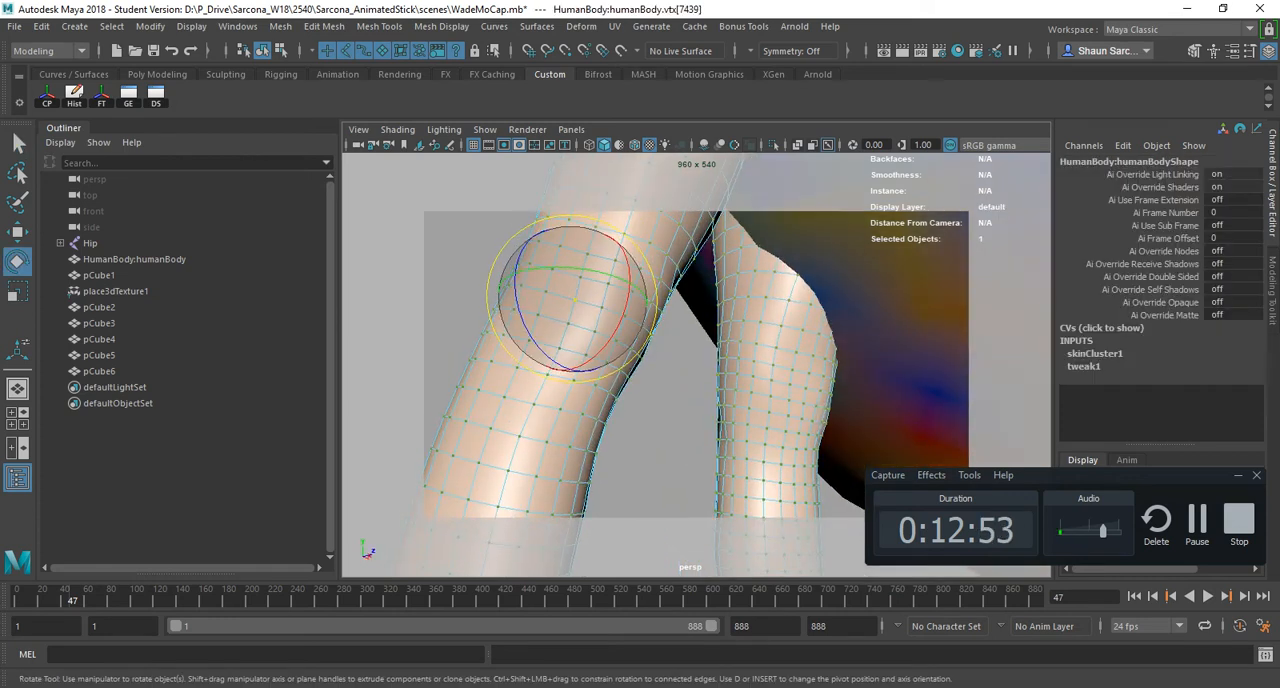
{"action": "key", "text": "q"}
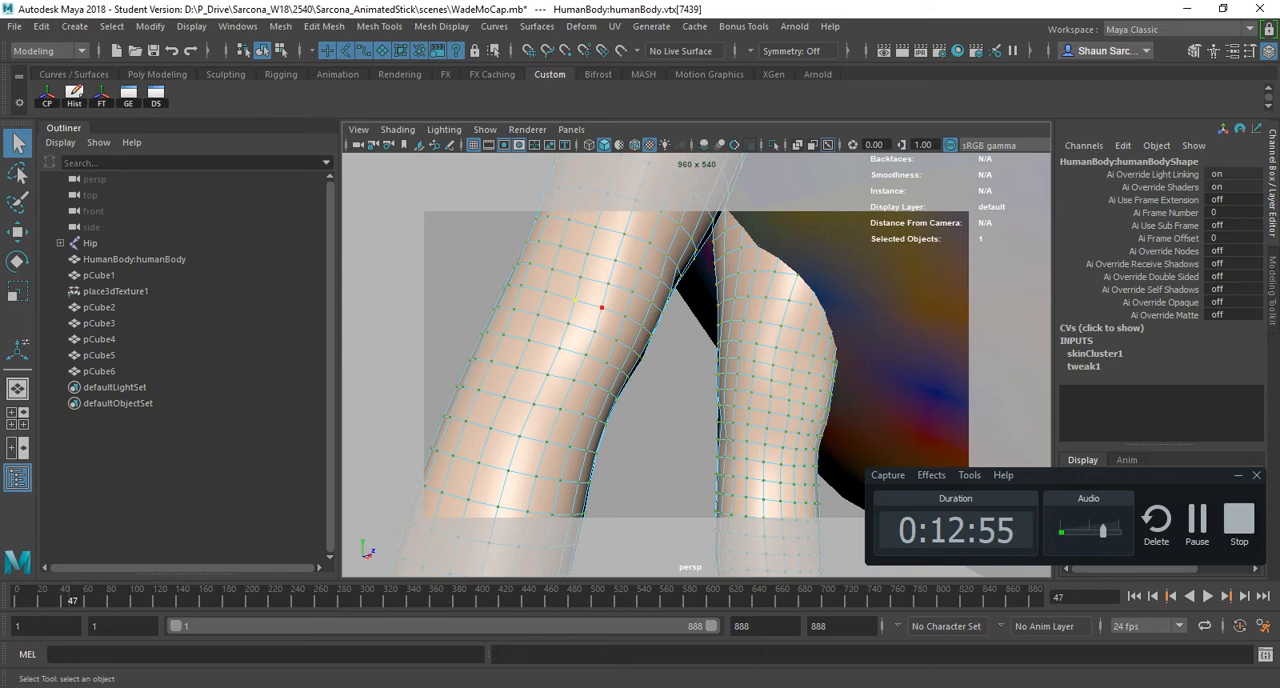
{"action": "left_click", "coordinate": [580, 277], "text": "shift"}
- Switch to the Acrobat PDF and highlight the Move, Rotate and Scale entries under Tools
{"action": "key", "text": "alt+Tab"}
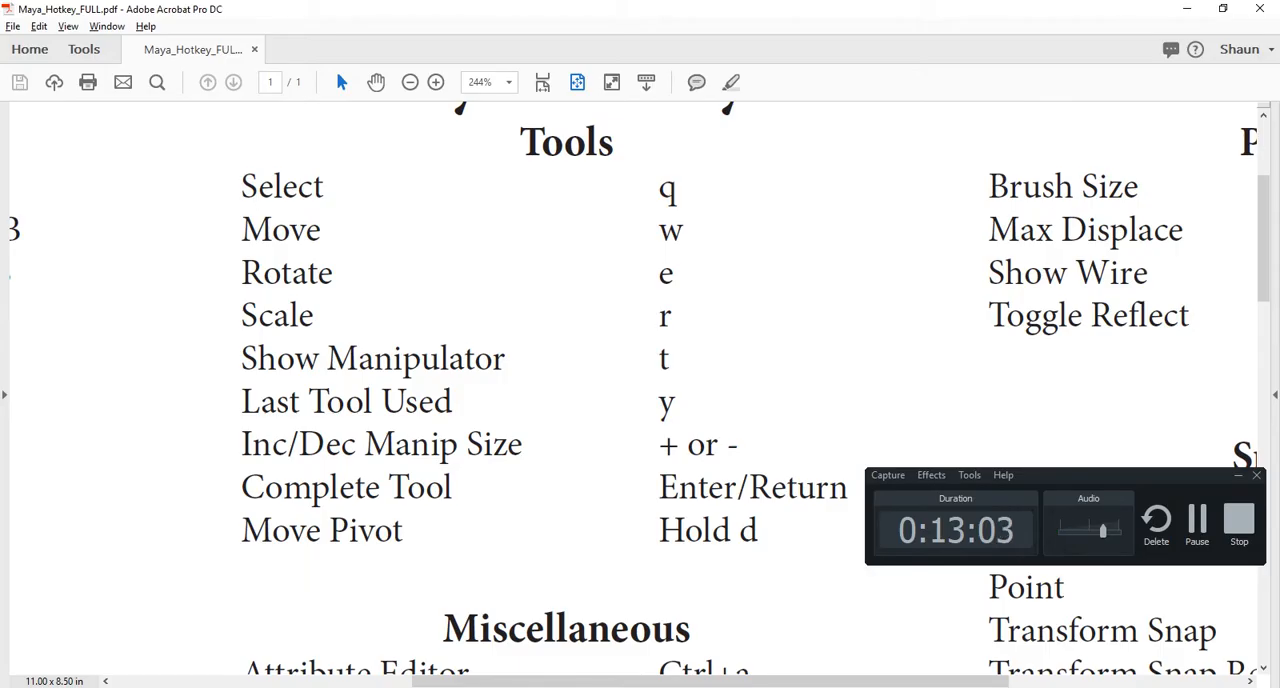
{"action": "left_click_drag", "start_coordinate": [272, 231], "coordinate": [290, 231]}
{"action": "left_click_drag", "start_coordinate": [281, 274], "coordinate": [317, 274]}
{"action": "left_click_drag", "start_coordinate": [274, 316], "coordinate": [314, 316]}
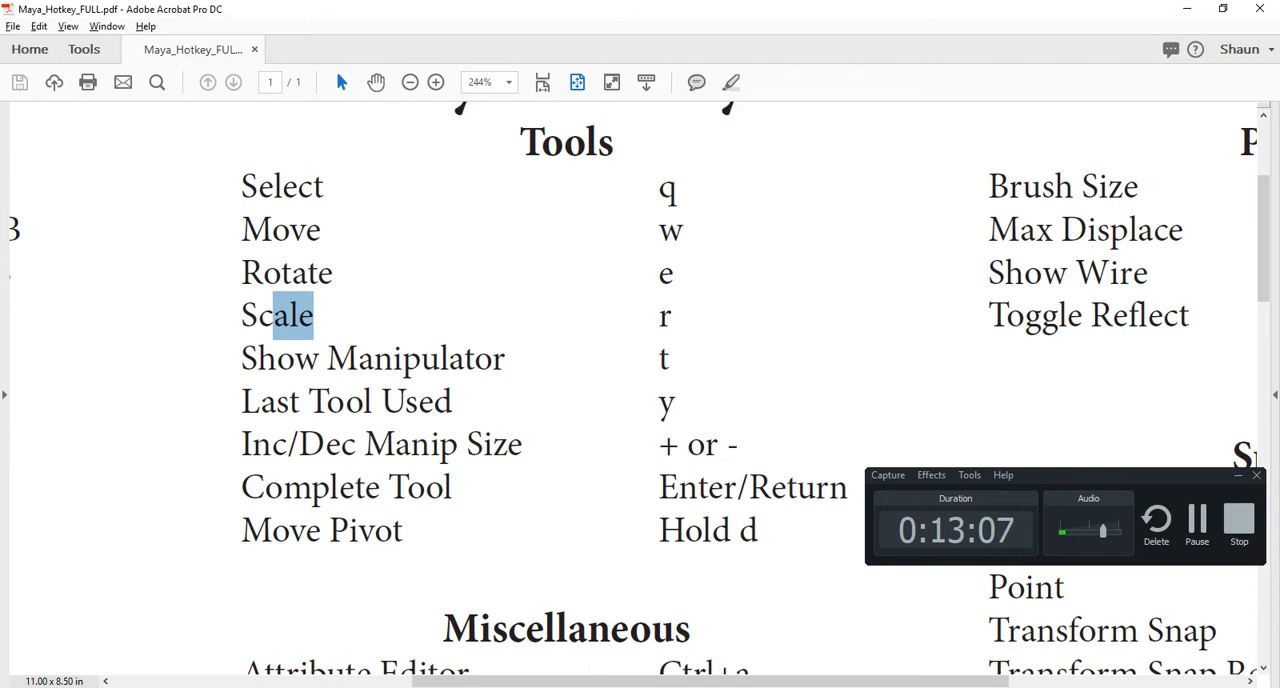
- Return to Maya, put the human body back in object mode, and select pCube5 with the Move tool
{"action": "key", "text": "alt+Tab"}
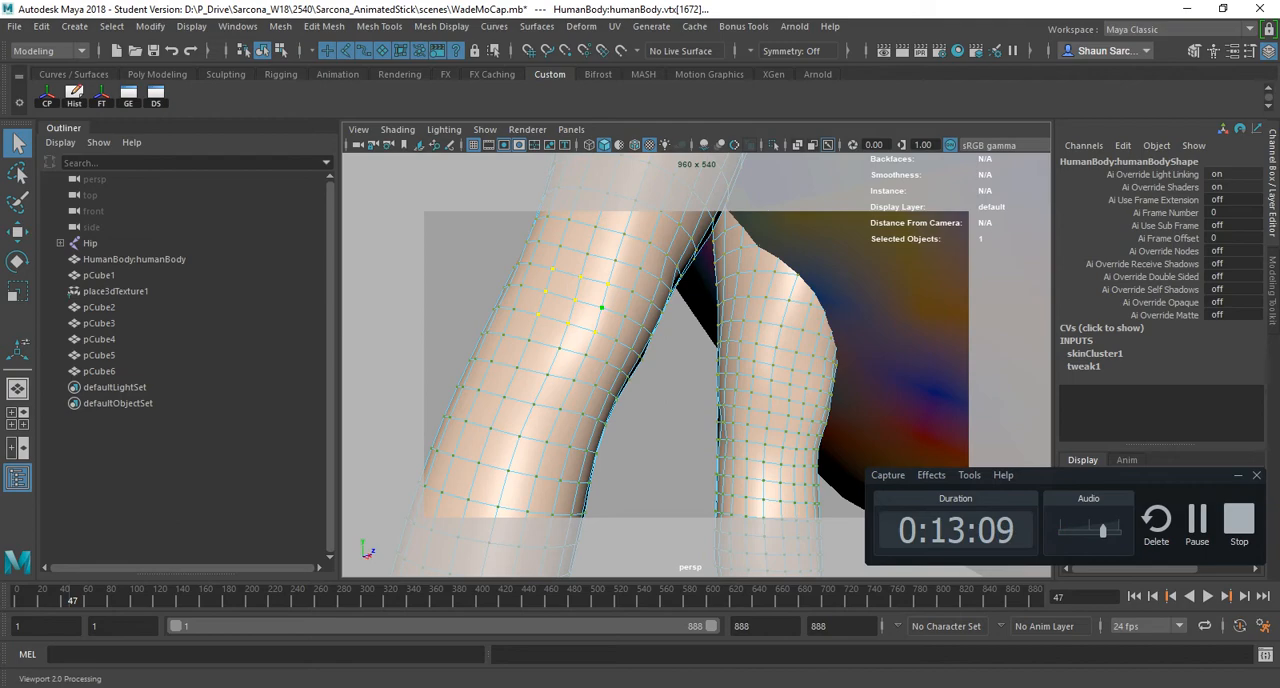
{"action": "key", "text": "F8"}
{"action": "key", "text": "w"}
{"action": "right_click_drag", "start_coordinate": [860, 400], "coordinate": [700, 400], "text": "alt"}
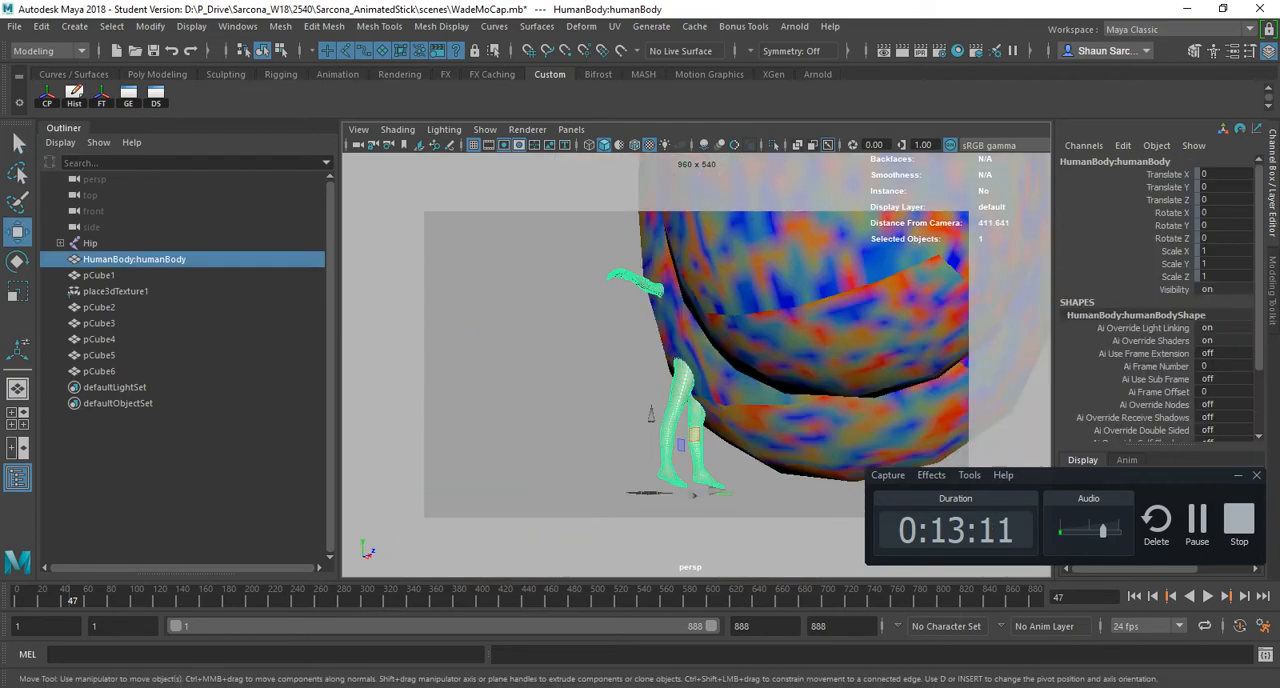
{"action": "left_click_drag", "start_coordinate": [700, 400], "coordinate": [800, 400], "text": "alt"}
{"action": "right_click_drag", "start_coordinate": [800, 400], "coordinate": [702, 420], "text": "alt"}
{"action": "left_click", "coordinate": [600, 390]}
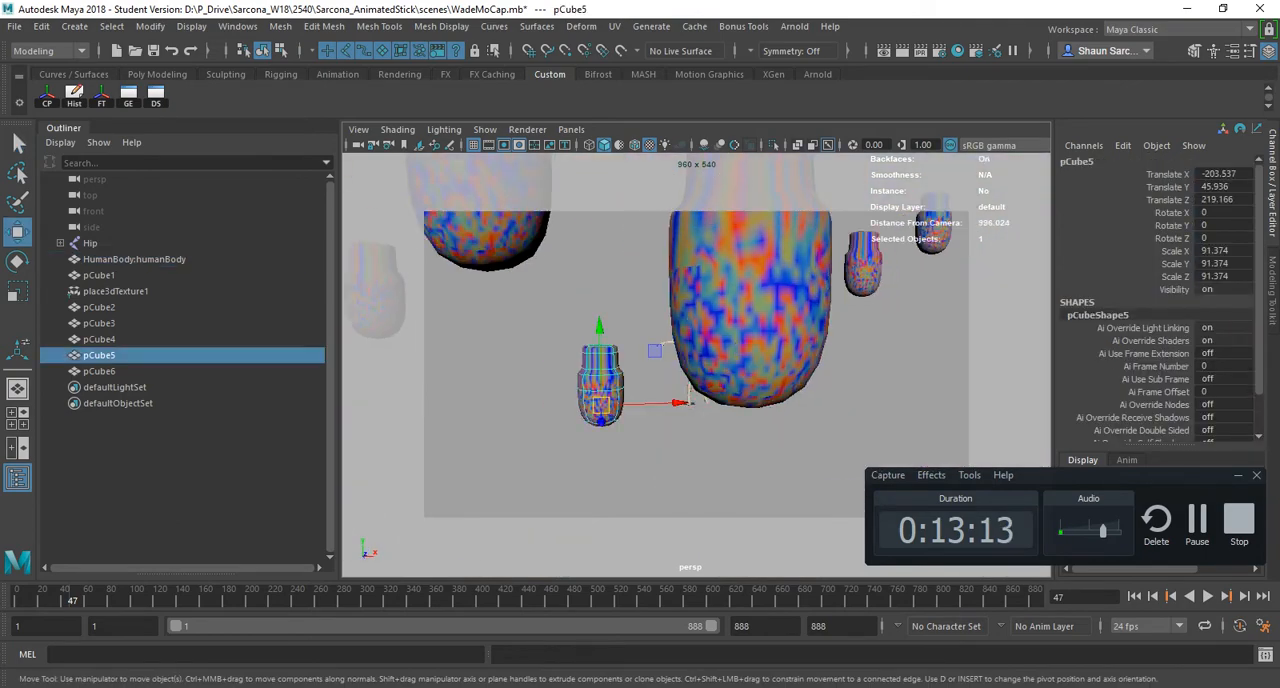
- Cycle through the Select, Move, Rotate and Scale tools on pCube5, scale it uniformly to 178.739, and glance at the PDF
{"action": "key", "text": "q"}
{"action": "key", "text": "w"}
{"action": "key", "text": "e"}
{"action": "key", "text": "r"}
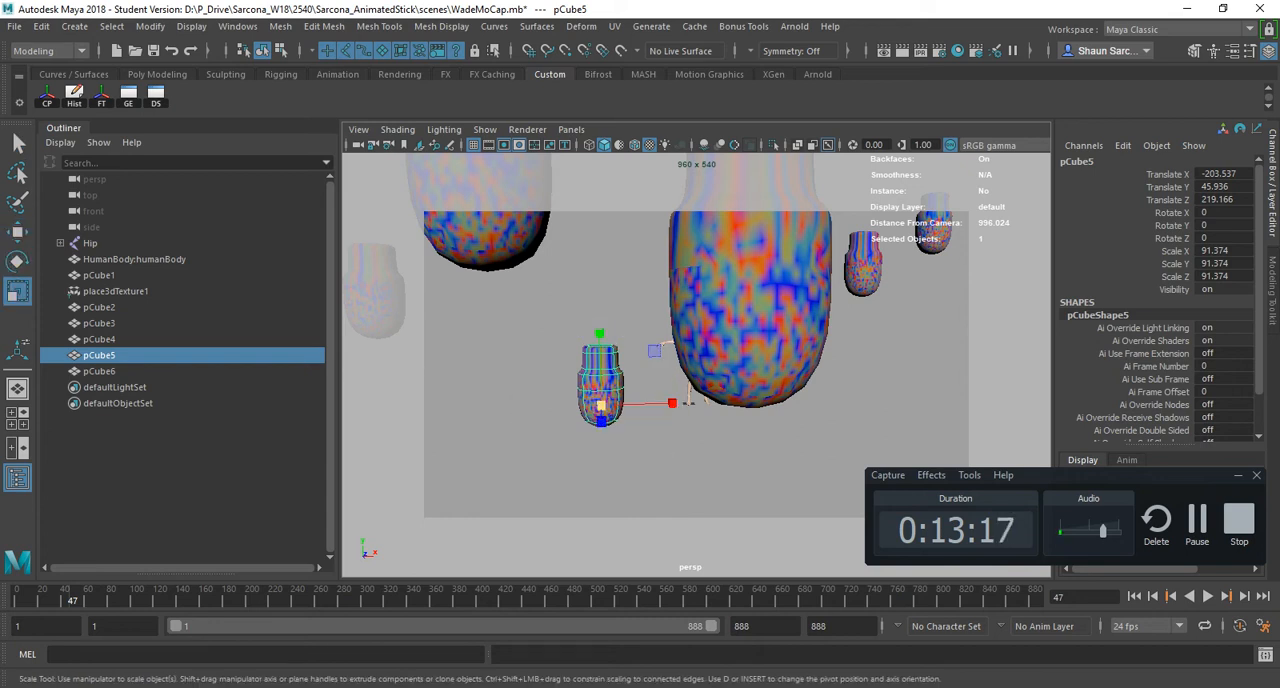
{"action": "left_click_drag", "start_coordinate": [601, 405], "coordinate": [695, 405]}
{"action": "key", "text": "alt+Tab"}
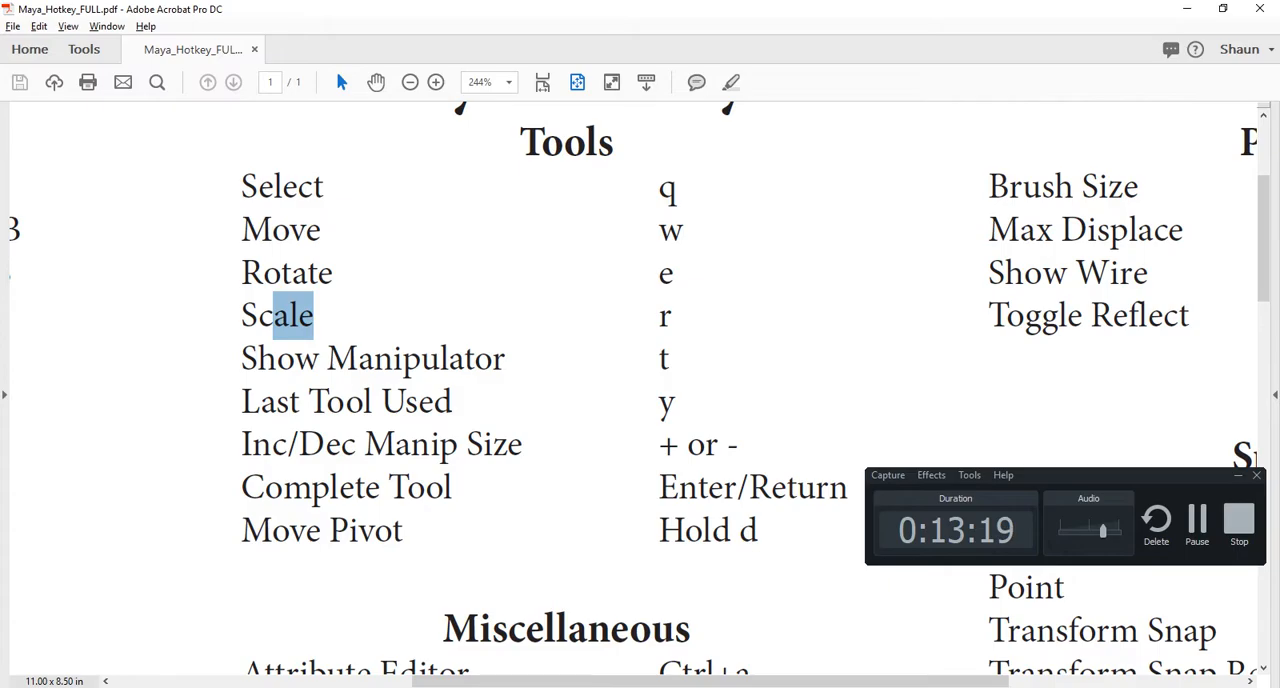
{"action": "key", "text": "alt+Tab"}
- Create a spot light in the scene
{"action": "right_click_drag", "start_coordinate": [695, 400], "coordinate": [540, 400], "text": "alt"}
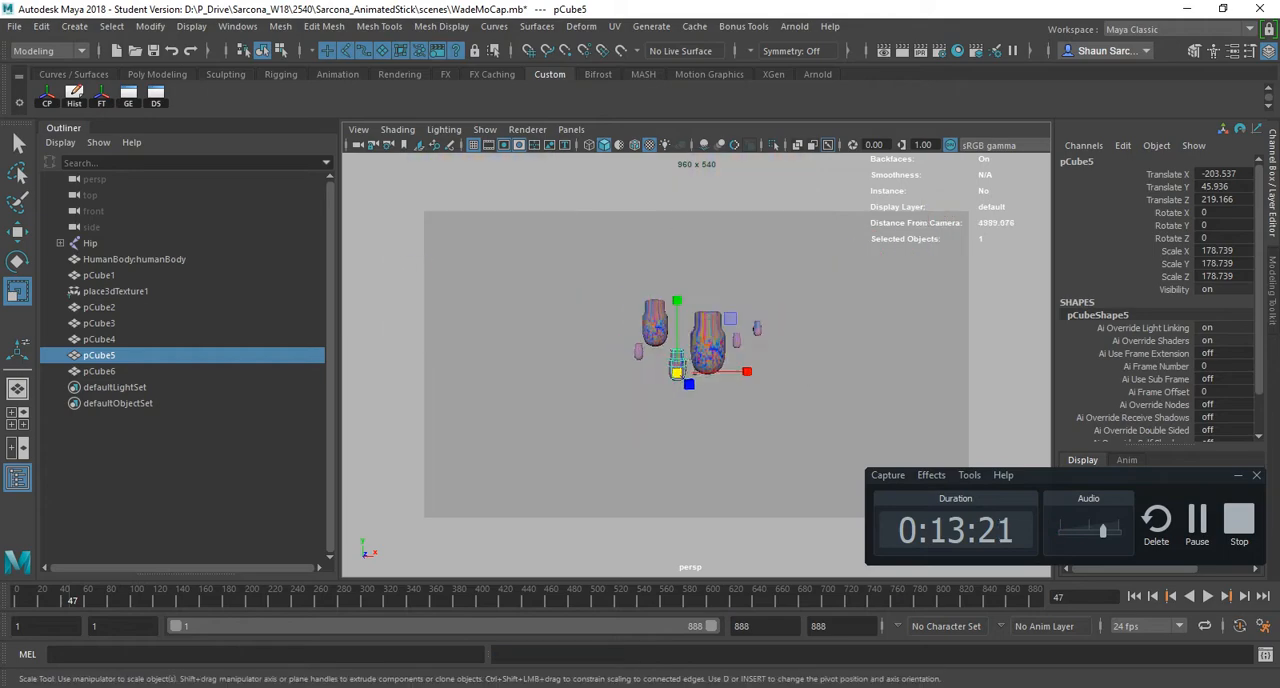
{"action": "middle_click_drag", "start_coordinate": [540, 400], "coordinate": [521, 426], "text": "alt"}
{"action": "left_click", "coordinate": [74, 26]}
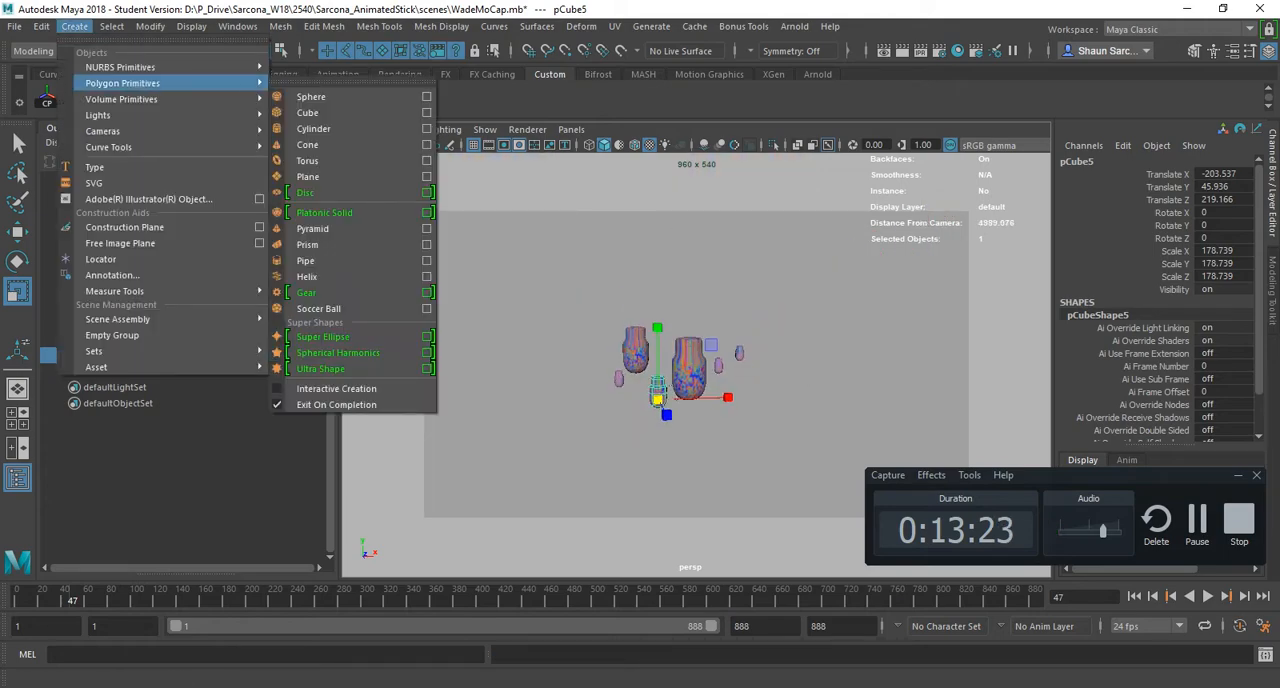
{"action": "mouse_move", "coordinate": [150, 115]}
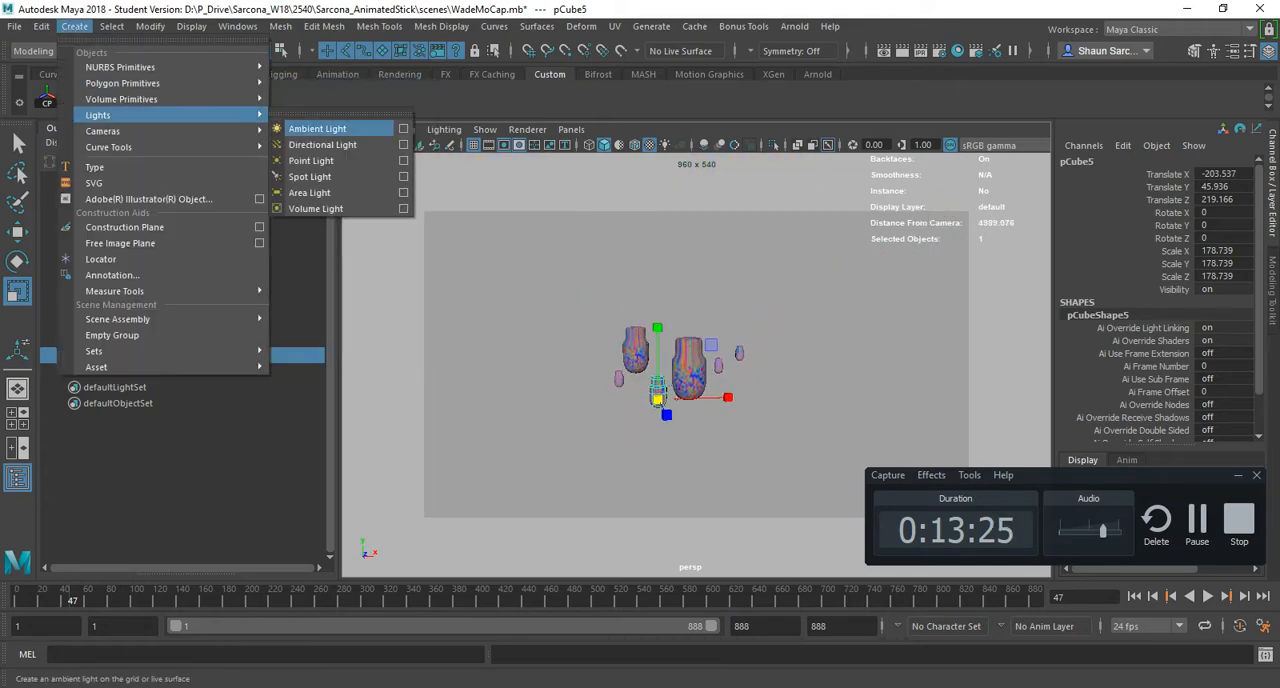
{"action": "left_click", "coordinate": [310, 176]}
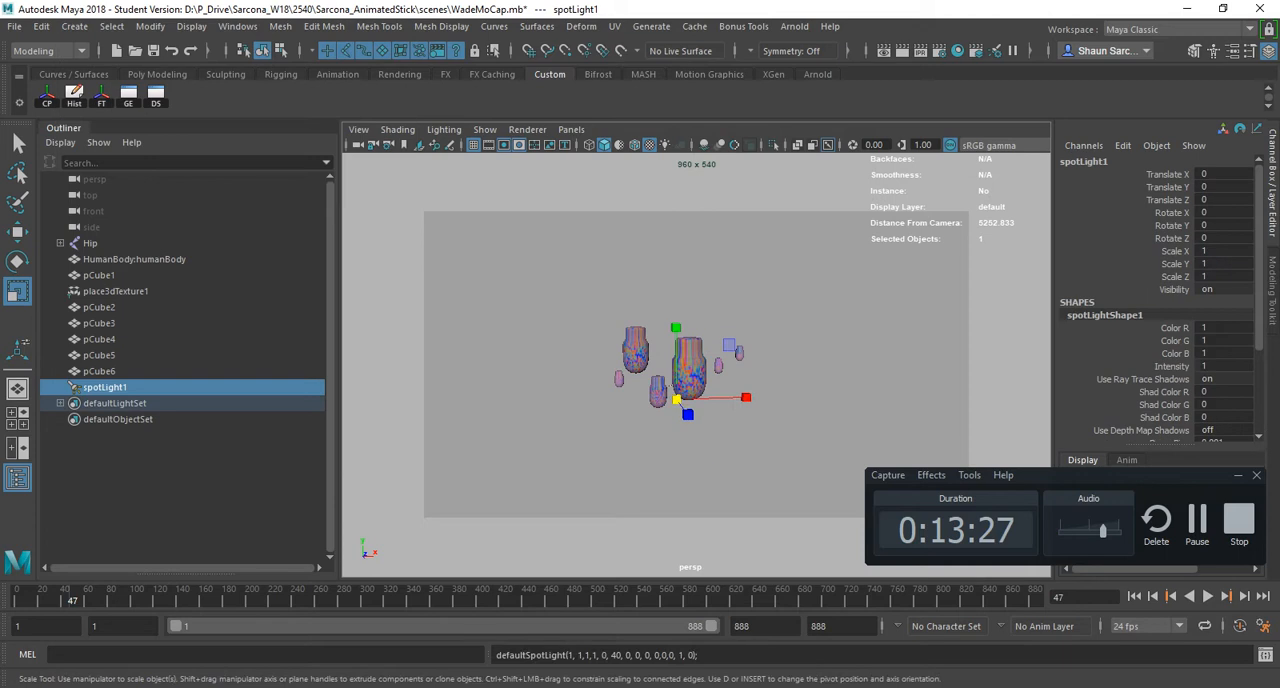
- Move spotLight1 to Translate Y 1311.038 and Z 1802.905, and scale it uniformly to 929.689
{"action": "key", "text": "w"}
{"action": "left_click_drag", "start_coordinate": [645, 400], "coordinate": [892, 474], "text": "alt"}
{"action": "left_click_drag", "start_coordinate": [838, 373], "coordinate": [850, 184]}
{"action": "left_click_drag", "start_coordinate": [846, 200], "coordinate": [745, 220], "text": "alt"}
{"action": "key", "text": "r"}
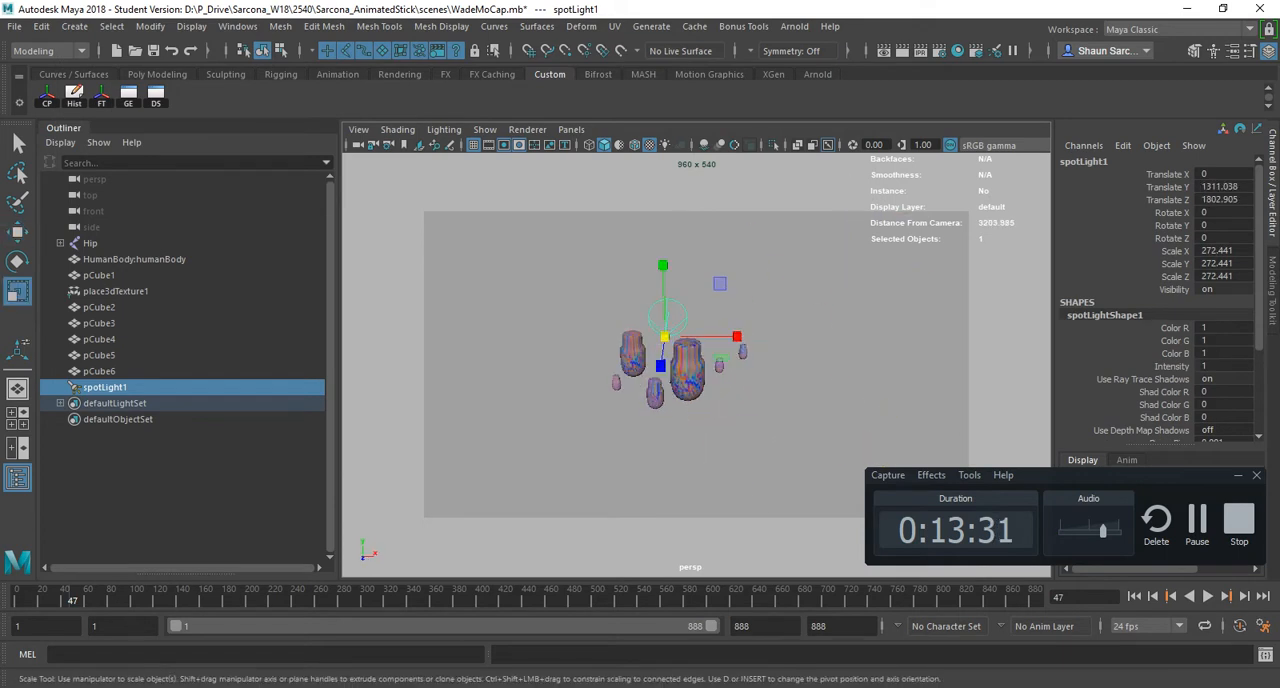
{"action": "left_click_drag", "start_coordinate": [664, 337], "coordinate": [750, 337]}
- Rotate spotLight1 to -33.387 in X so it aims down at the models, then activate the Move tool
{"action": "key", "text": "e"}
{"action": "left_click_drag", "start_coordinate": [735, 318], "coordinate": [812, 316], "text": "alt"}
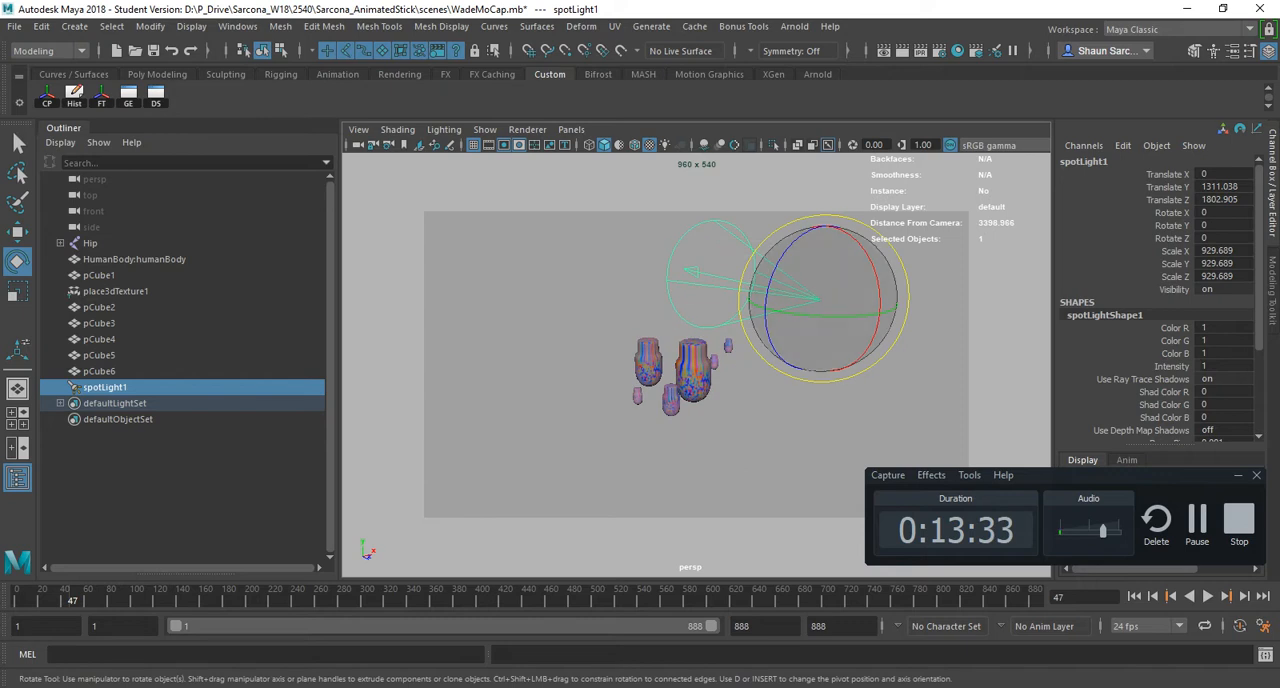
{"action": "left_click_drag", "start_coordinate": [873, 265], "coordinate": [853, 236]}
{"action": "left_click_drag", "start_coordinate": [840, 295], "coordinate": [655, 296], "text": "alt"}
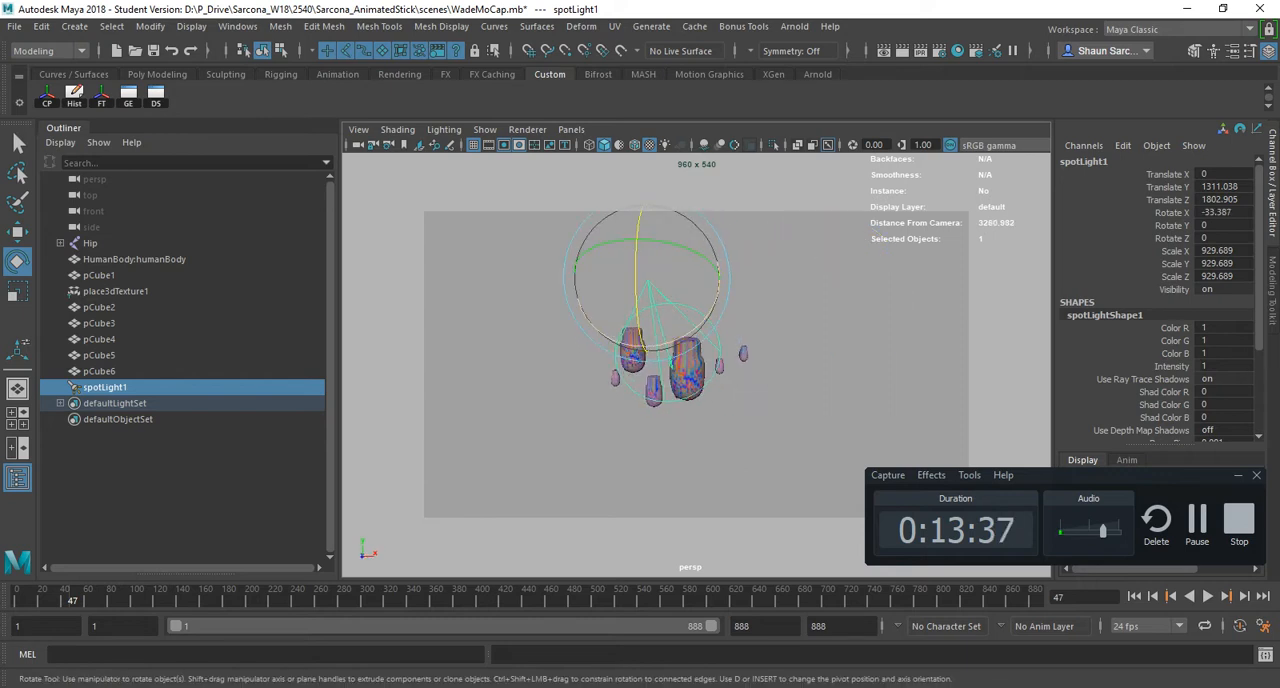
{"action": "key", "text": "w"}
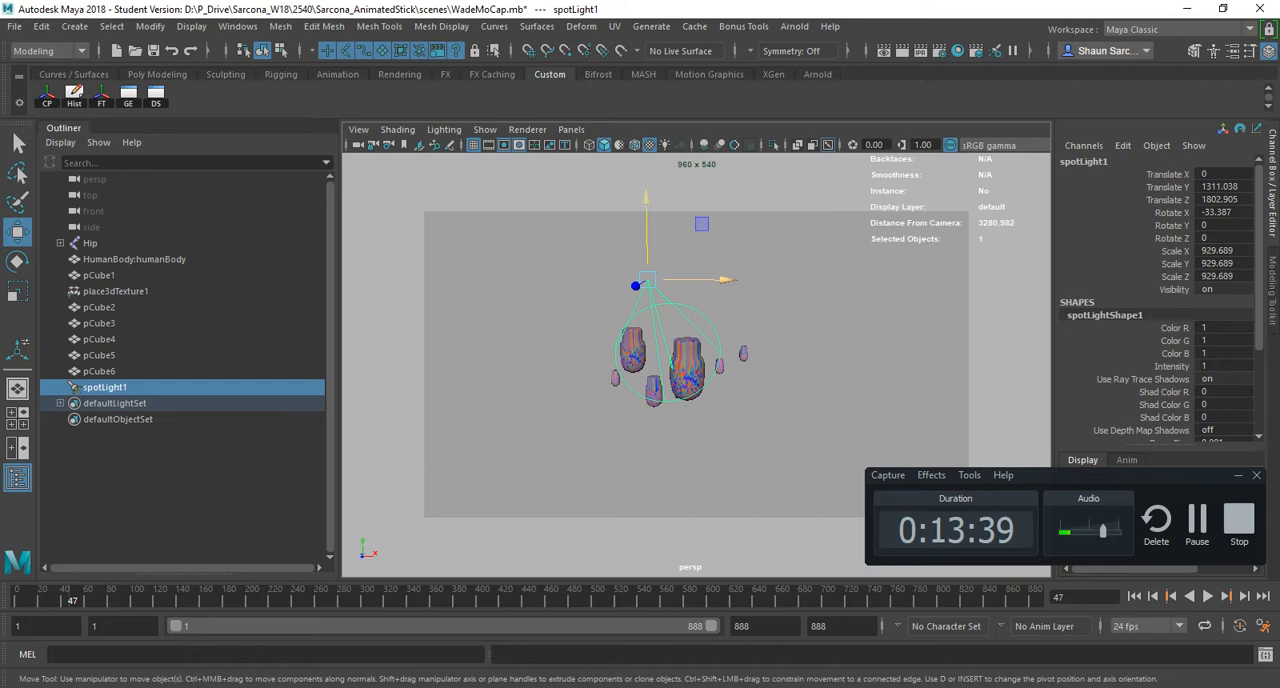
- Move spotLight1 to Translate X 961.342, and rotate it to X -36.22, Y 21.361, Z -14.937 to aim at the models
{"action": "left_click_drag", "start_coordinate": [720, 281], "coordinate": [878, 281]}
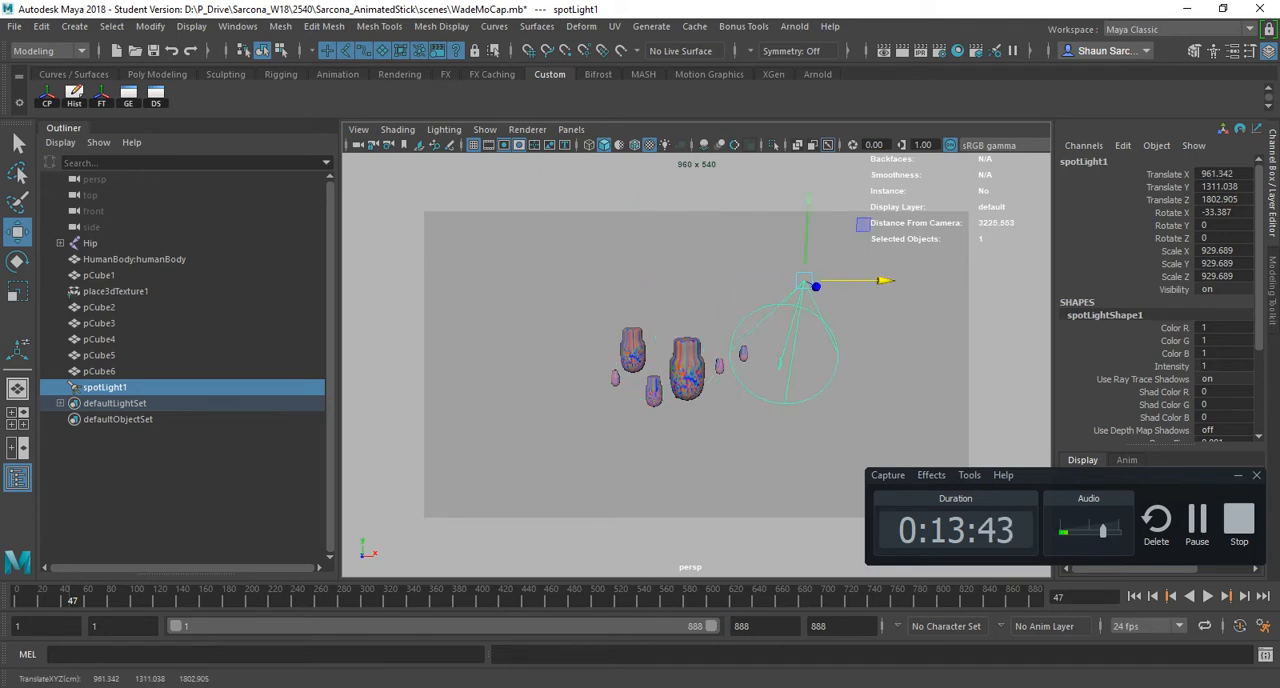
{"action": "key", "text": "e"}
{"action": "left_click_drag", "start_coordinate": [797, 241], "coordinate": [823, 242]}
{"action": "left_click_drag", "start_coordinate": [790, 300], "coordinate": [835, 328], "text": "alt"}
- Highlight the Show Manipulator entry in the PDF hotkey sheet, and return to Maya
{"action": "key", "text": "alt+Tab"}
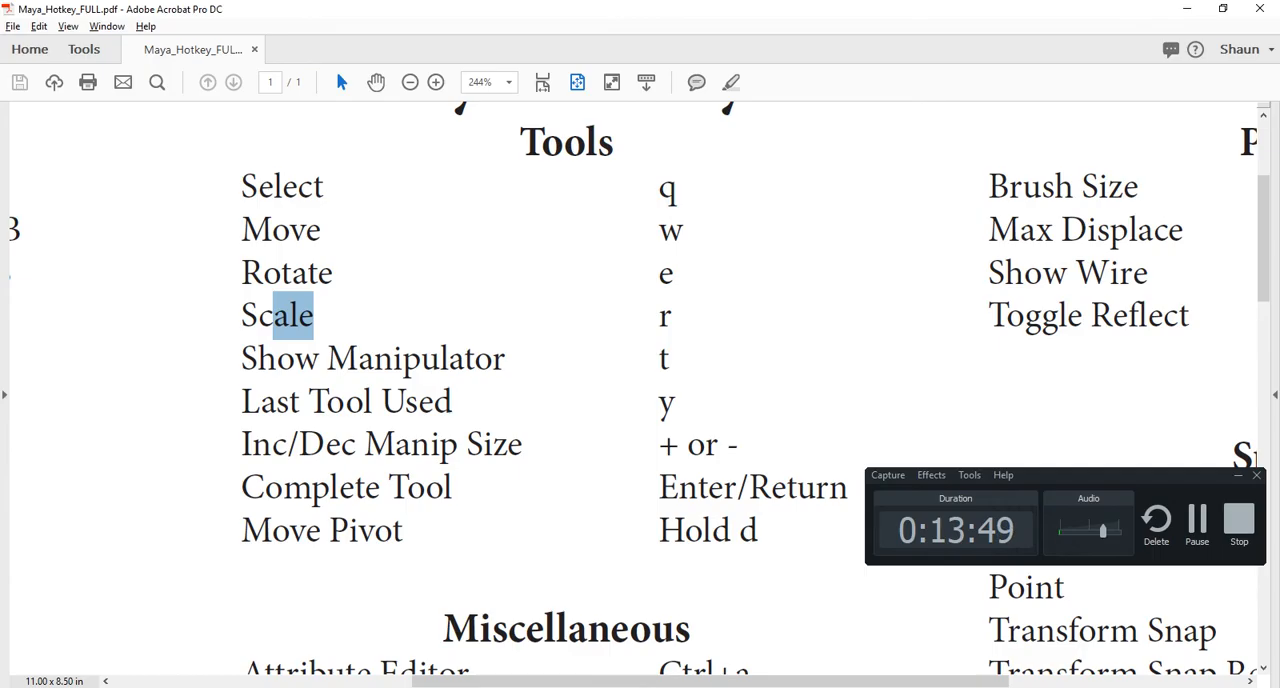
{"action": "triple_click", "coordinate": [327, 359]}
{"action": "key", "text": "alt+Tab"}
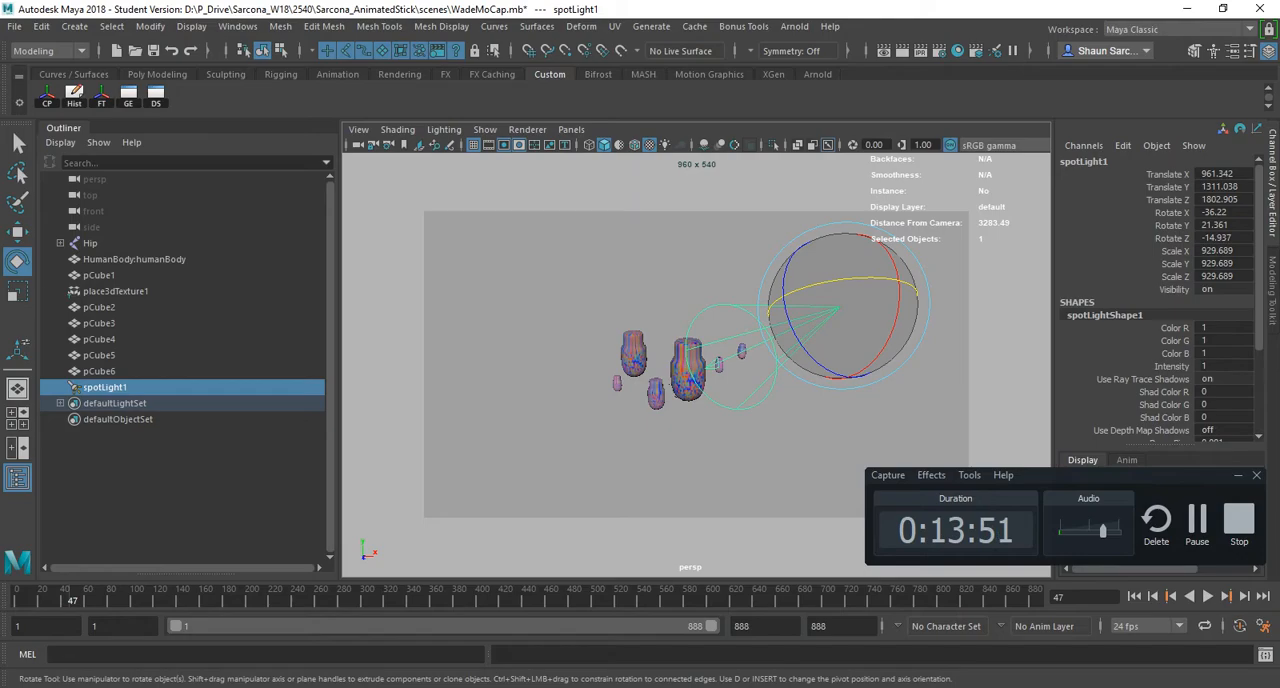
- Show spotLight1's manipulator and pull its aim point away from the light, giving Rotate X -18.874, Y 51.119 and Z 0
{"action": "key", "text": "t"}
{"action": "left_click_drag", "start_coordinate": [720, 370], "coordinate": [825, 368], "text": "alt"}
{"action": "middle_click_drag", "start_coordinate": [825, 368], "coordinate": [712, 415], "text": "alt"}
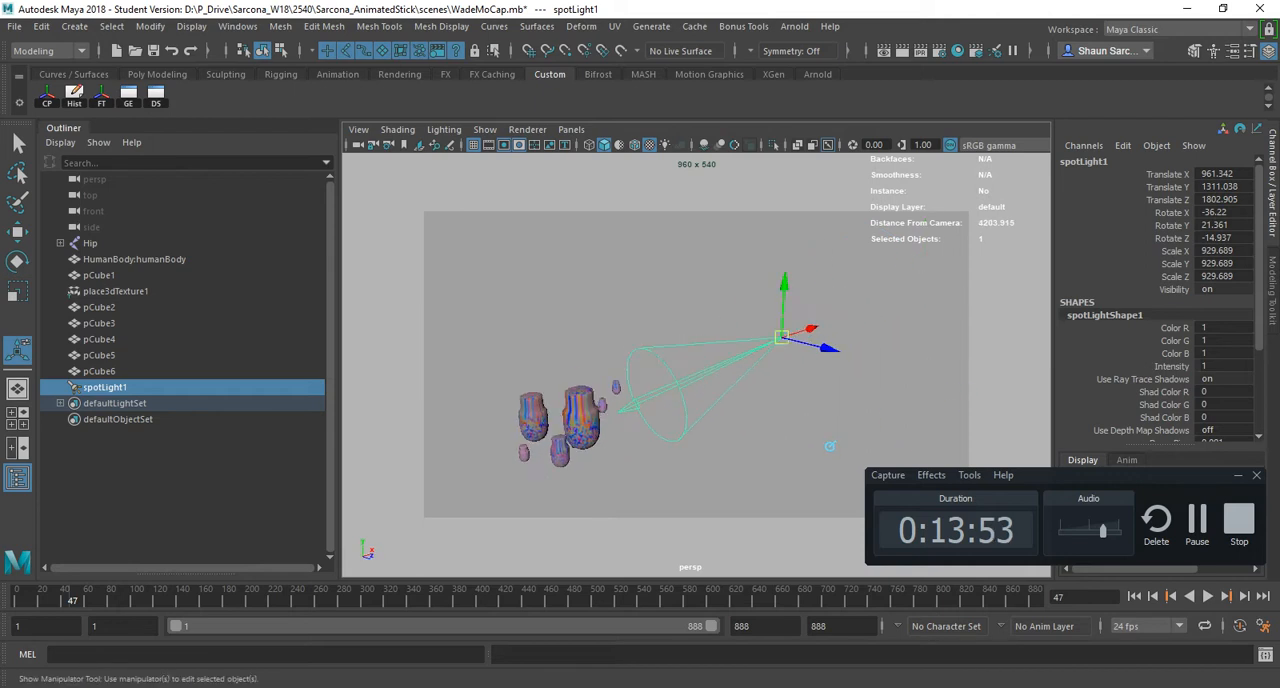
{"action": "right_click_drag", "start_coordinate": [830, 446], "coordinate": [925, 446], "text": "alt"}
{"action": "middle_click_drag", "start_coordinate": [925, 446], "coordinate": [742, 490], "text": "alt"}
{"action": "right_click_drag", "start_coordinate": [742, 490], "coordinate": [930, 490], "text": "alt"}
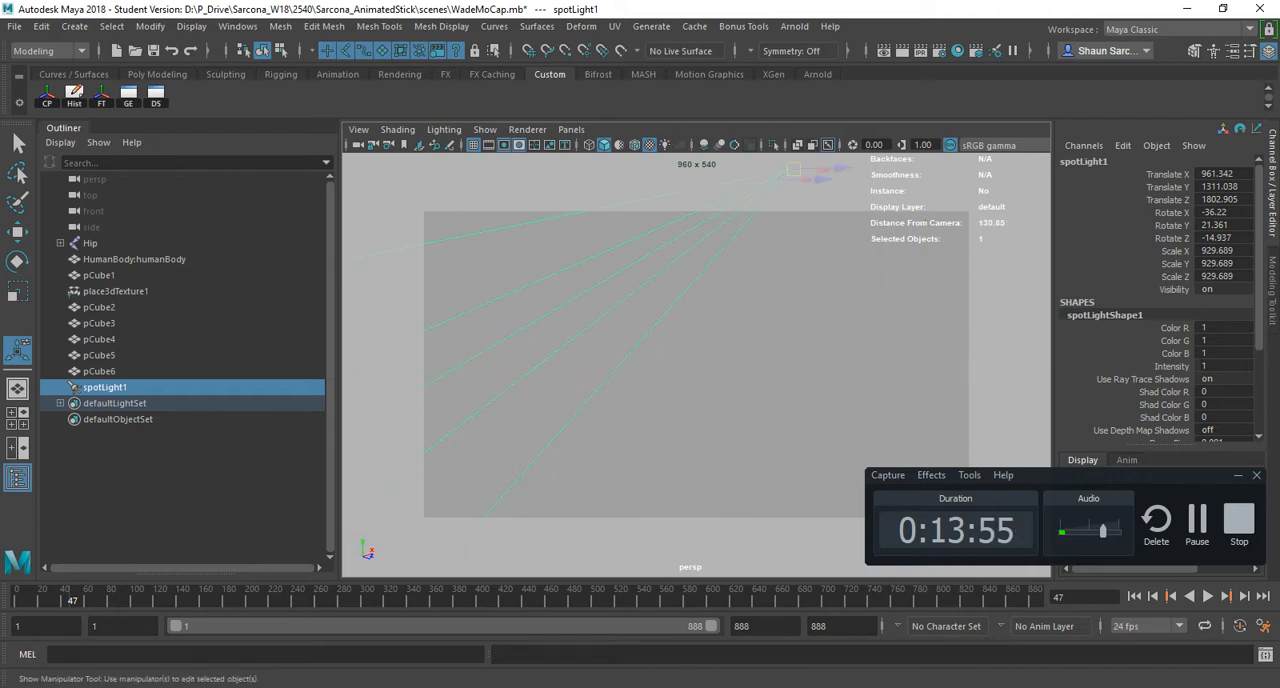
{"action": "left_click_drag", "start_coordinate": [800, 430], "coordinate": [740, 470], "text": "alt"}
{"action": "middle_click_drag", "start_coordinate": [710, 520], "coordinate": [880, 330], "text": "alt"}
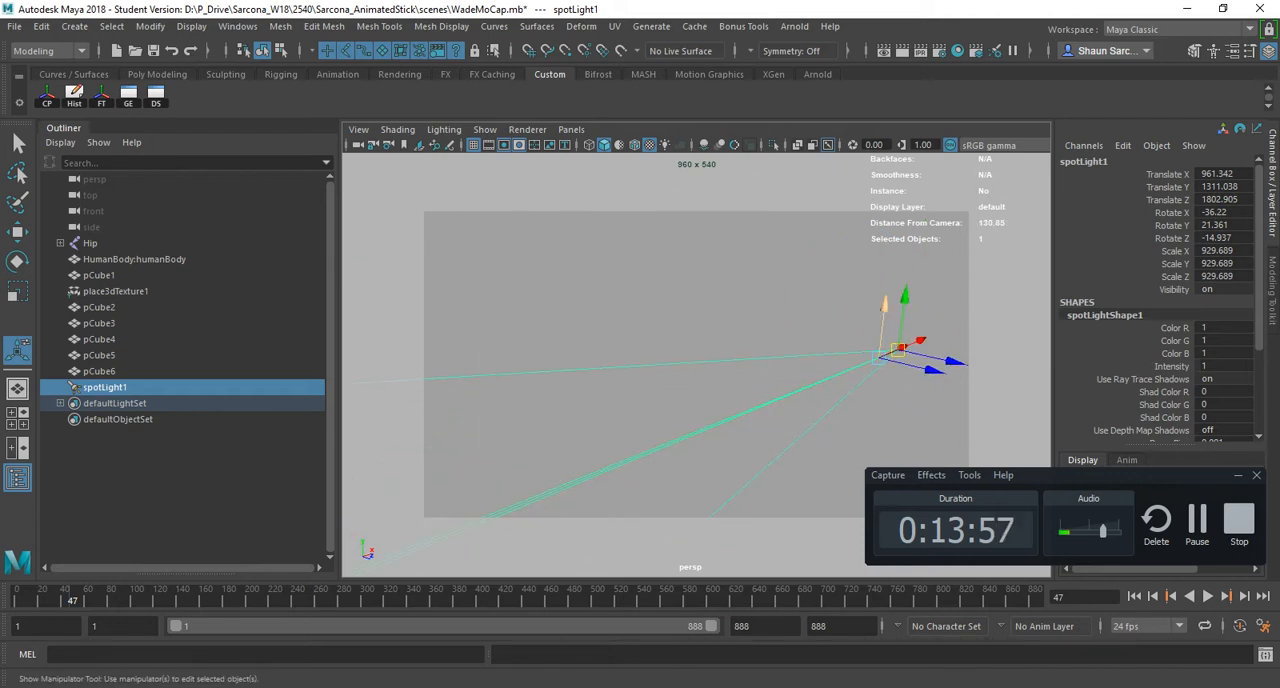
{"action": "left_click_drag", "start_coordinate": [897, 349], "coordinate": [568, 466]}
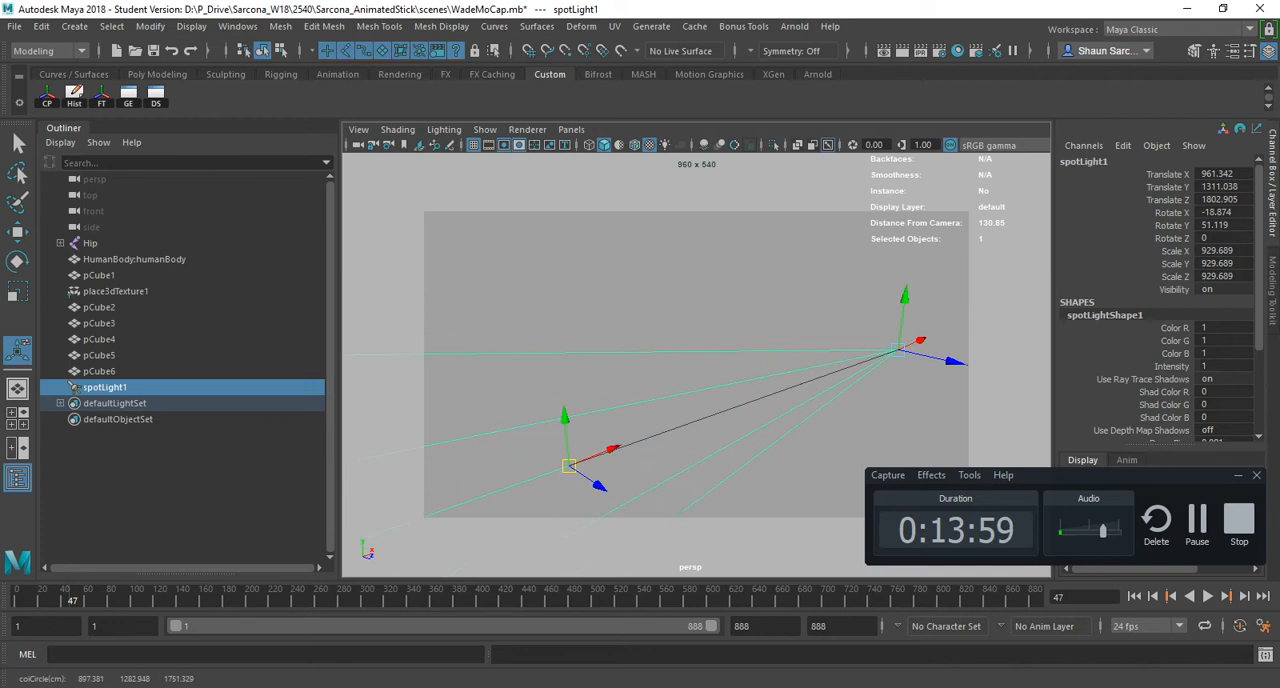
- Place spotLight1's aim point on the models, move its origin to Translate X -1103.628, and switch to the Move tool
{"action": "right_click_drag", "start_coordinate": [780, 510], "coordinate": [730, 530], "text": "alt"}
{"action": "left_click_drag", "start_coordinate": [730, 530], "coordinate": [677, 551], "text": "alt"}
{"action": "left_click_drag", "start_coordinate": [604, 431], "coordinate": [433, 380]}
{"action": "middle_click_drag", "start_coordinate": [433, 380], "coordinate": [590, 346], "text": "alt"}
{"action": "left_click_drag", "start_coordinate": [590, 346], "coordinate": [512, 368], "text": "alt"}
{"action": "left_click_drag", "start_coordinate": [615, 403], "coordinate": [620, 394]}
{"action": "left_click_drag", "start_coordinate": [665, 440], "coordinate": [845, 505], "text": "alt"}
{"action": "left_click_drag", "start_coordinate": [848, 341], "coordinate": [438, 364]}
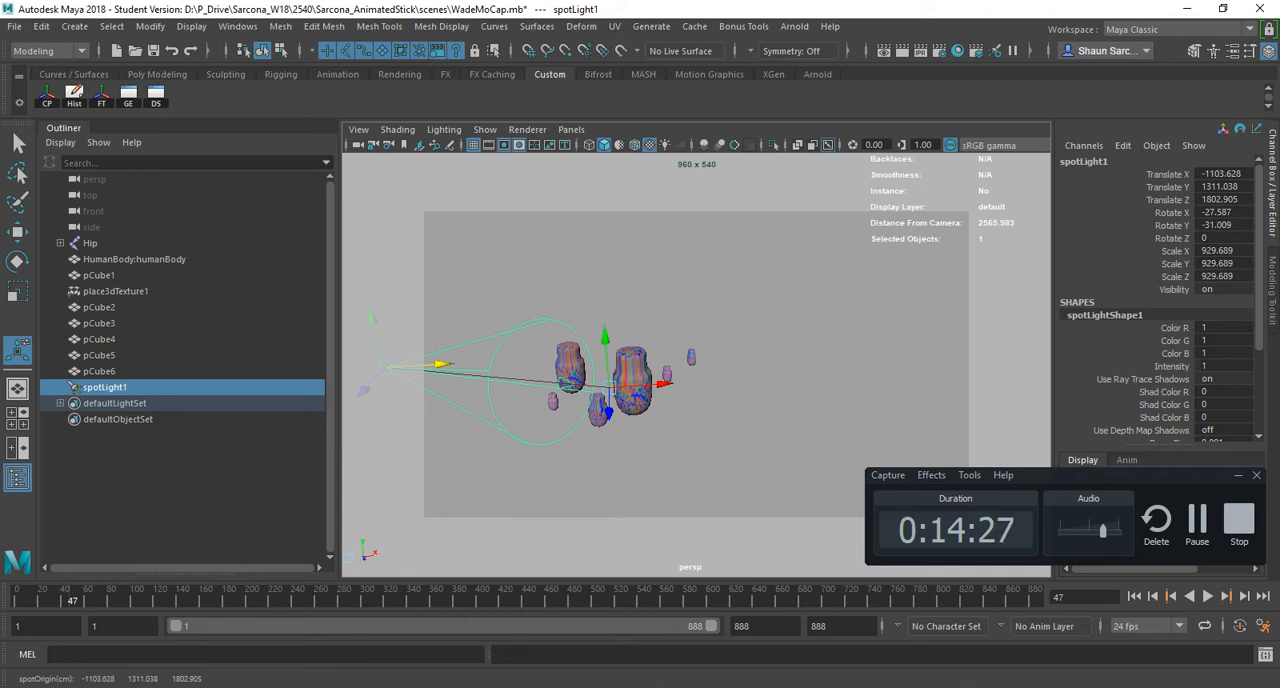
{"action": "key", "text": "w"}
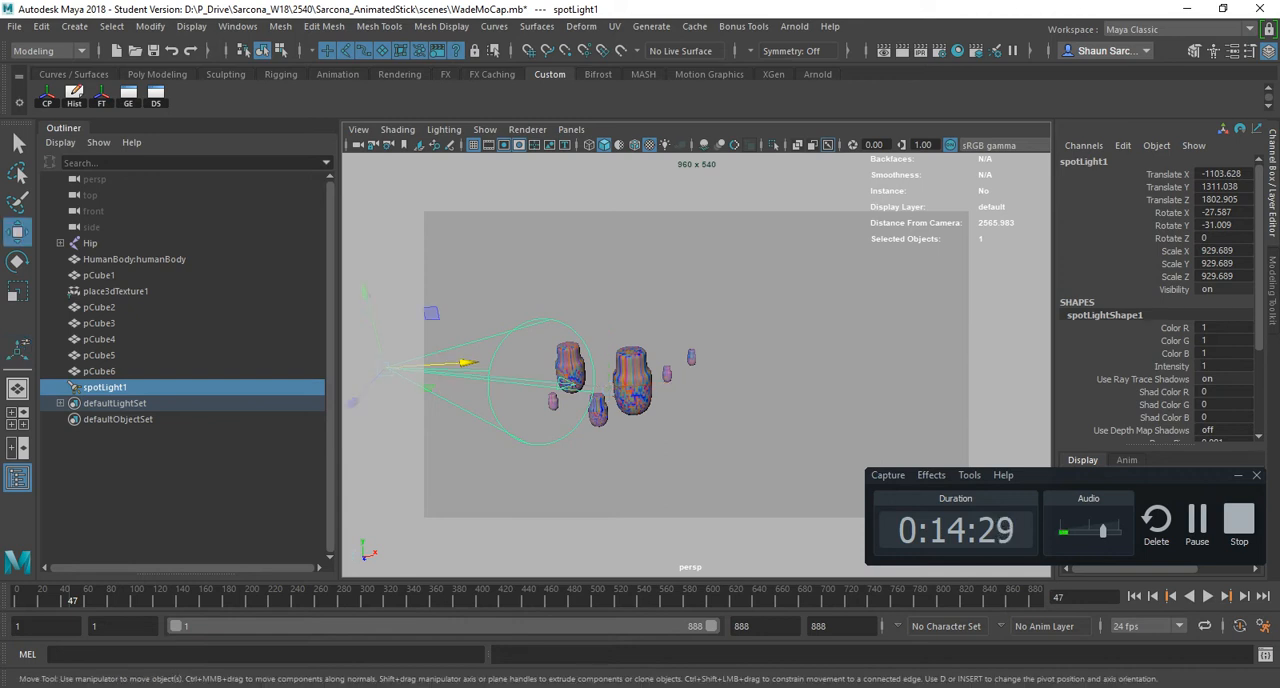
{"action": "middle_click_drag", "start_coordinate": [600, 370], "coordinate": [684, 386], "text": "alt"}
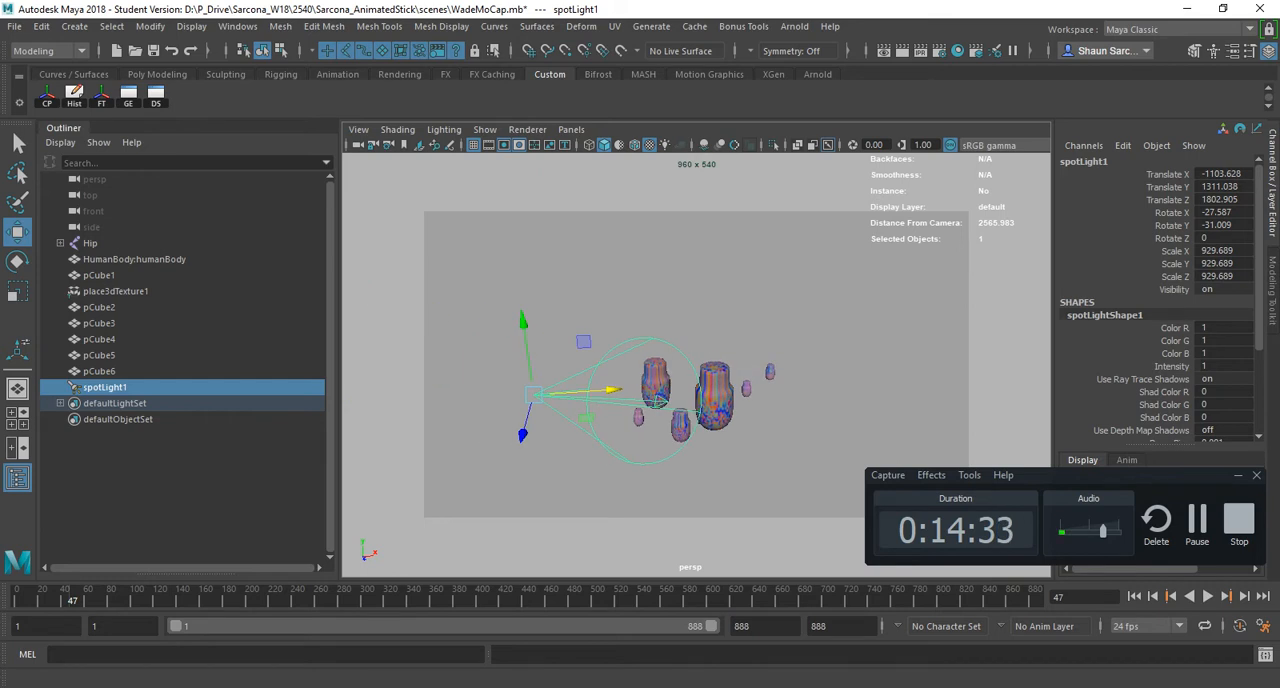
- Select the top face of pCube1 and extrude it upward with a Local Translate Z of 201.076
{"action": "left_click", "coordinate": [74, 26]}
{"action": "left_click", "coordinate": [714, 396]}
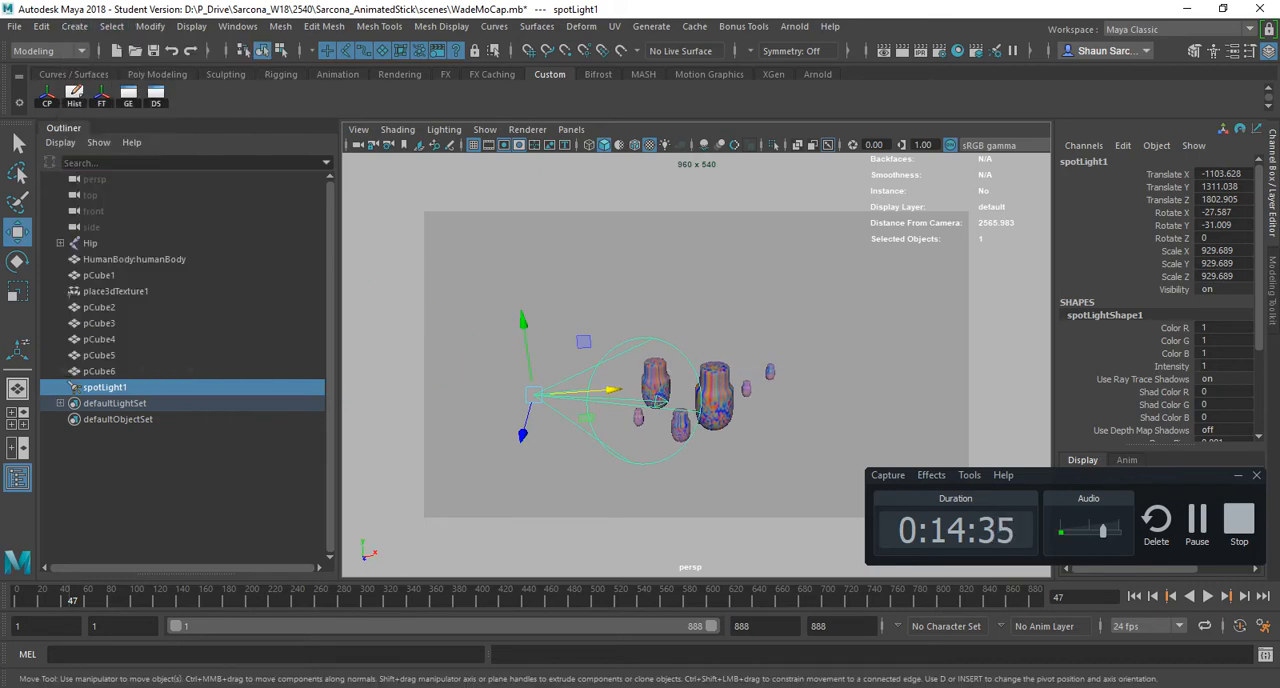
{"action": "left_click", "coordinate": [714, 396]}
{"action": "right_click_drag", "start_coordinate": [714, 396], "coordinate": [709, 284]}
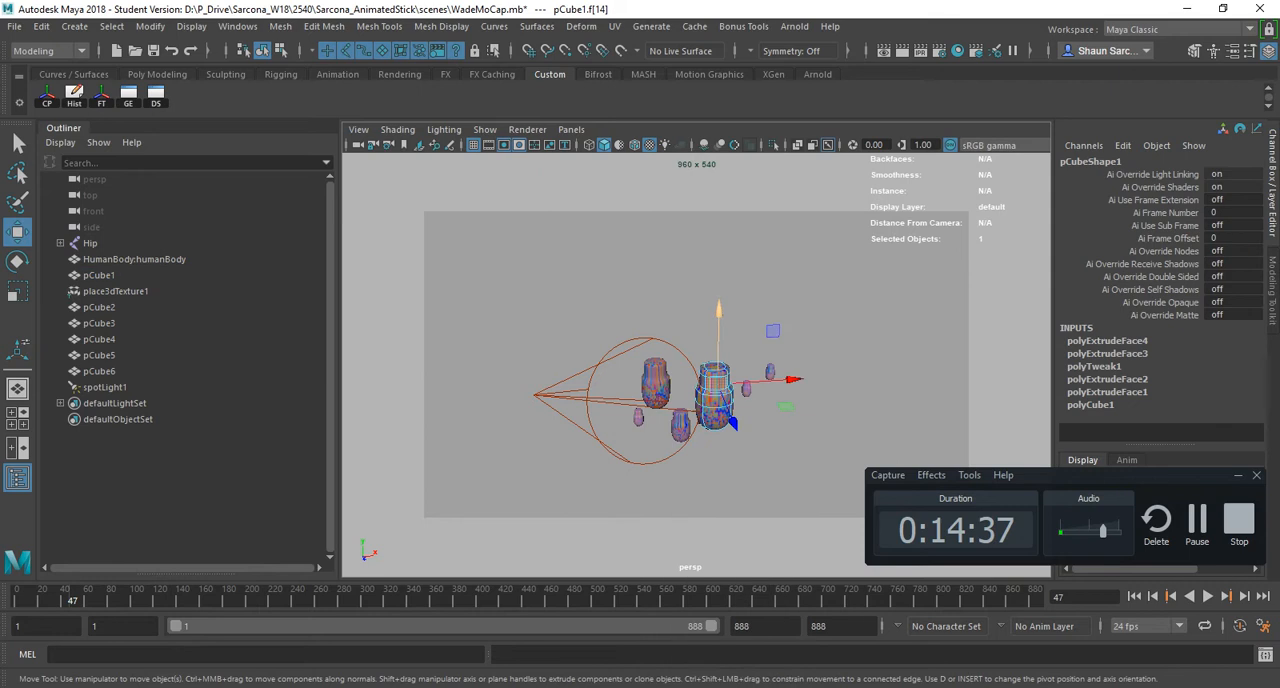
{"action": "key", "text": "q"}
{"action": "left_click", "coordinate": [715, 368]}
{"action": "key", "text": "f"}
{"action": "right_click_drag", "start_coordinate": [715, 368], "coordinate": [620, 435], "text": "alt"}
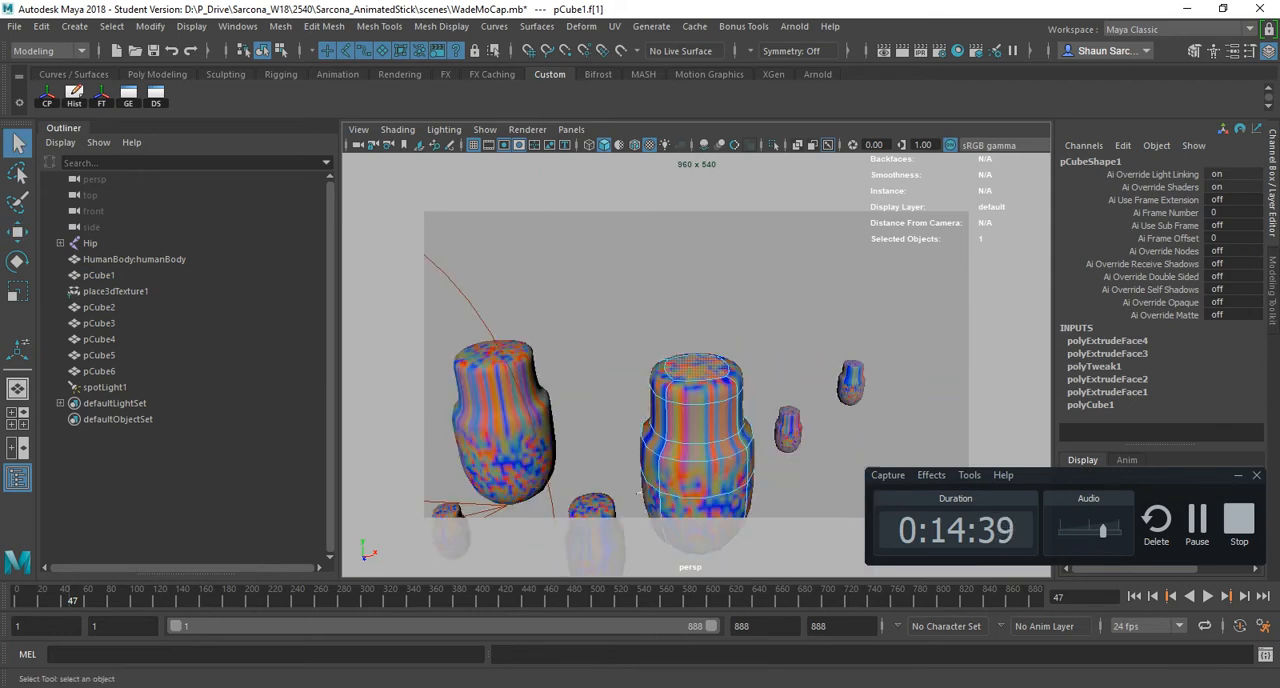
{"action": "left_click_drag", "start_coordinate": [620, 435], "coordinate": [570, 478], "text": "alt"}
{"action": "key", "text": "ctrl+e"}
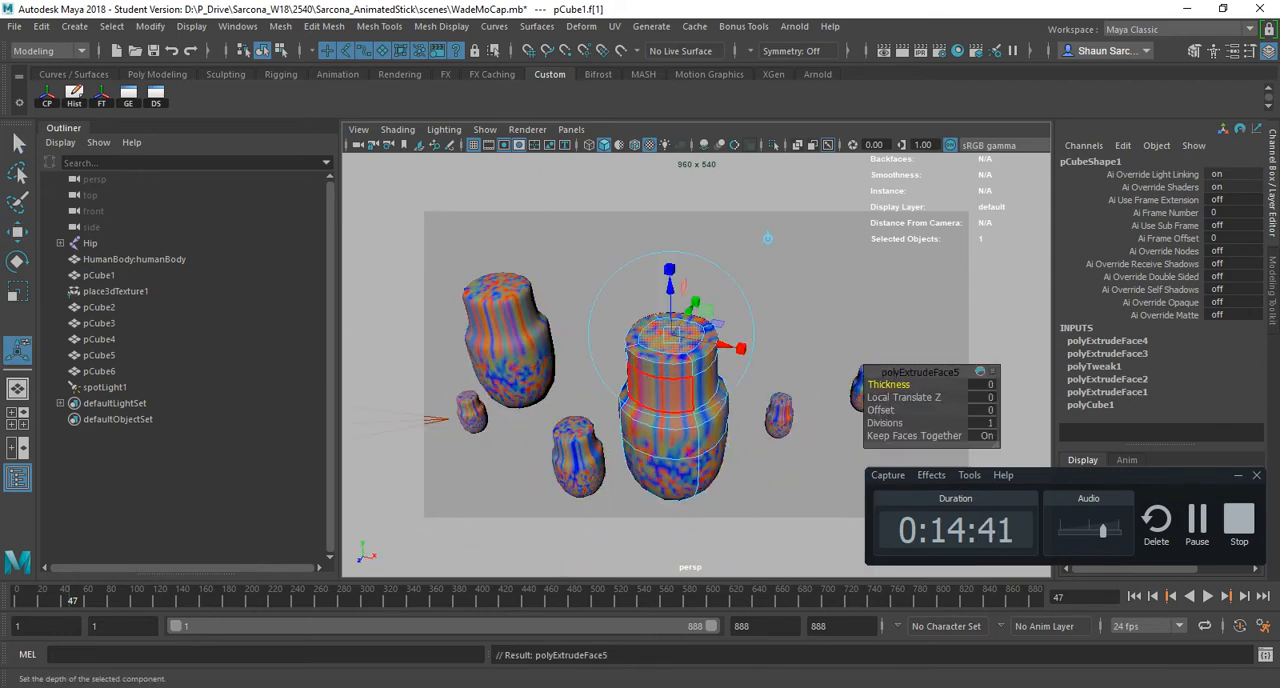
{"action": "left_click_drag", "start_coordinate": [669, 272], "coordinate": [667, 216]}
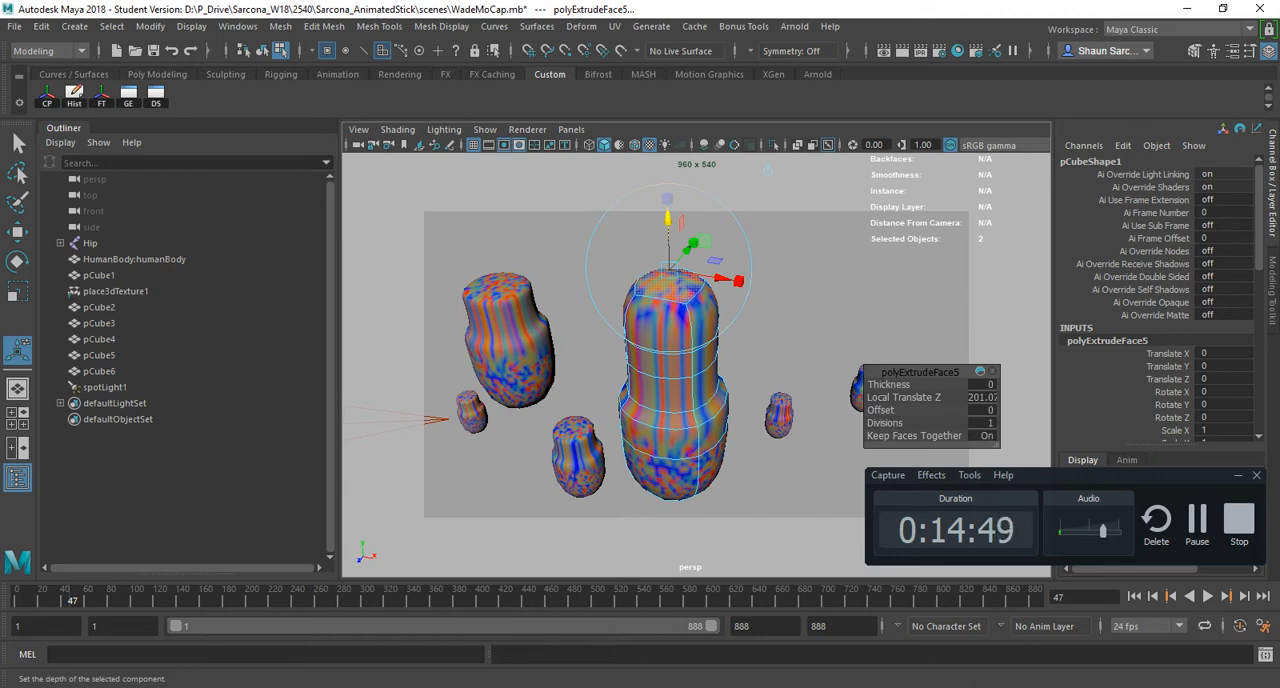
- Try raising pCube1's extruded top face with the Move tool, undo that move, and show the extrude manipulator
{"action": "left_click_drag", "start_coordinate": [767, 170], "coordinate": [766, 237], "text": "alt"}
{"action": "key", "text": "w"}
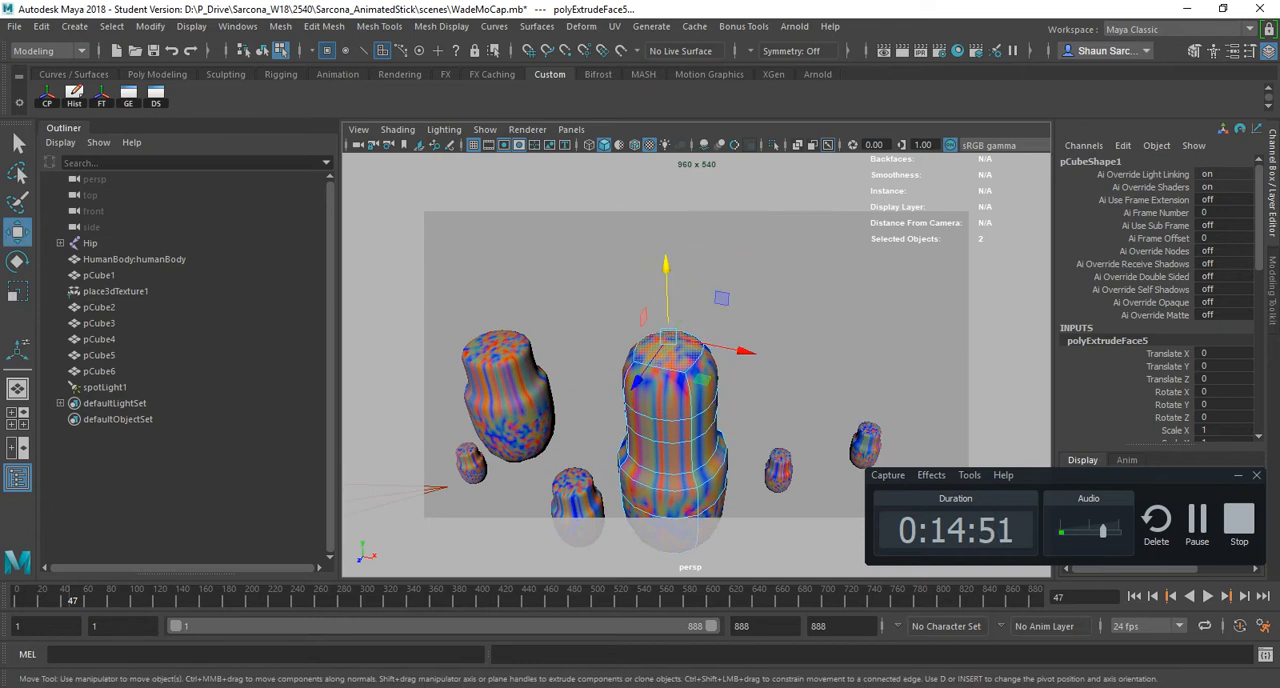
{"action": "left_click_drag", "start_coordinate": [666, 264], "coordinate": [684, 229]}
{"action": "key", "text": "ctrl+z"}
{"action": "key", "text": "t"}
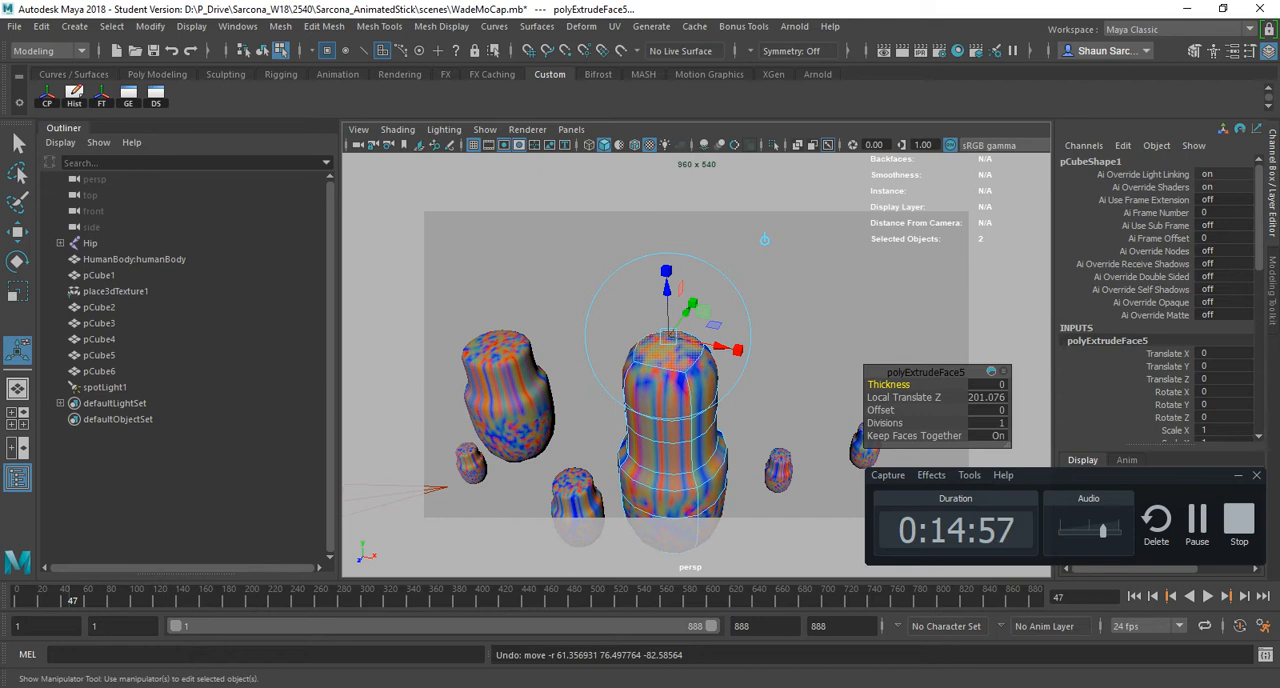
- Clear the face selection, return to object mode, and select pCube1 with the Select tool
{"action": "left_click", "coordinate": [800, 290]}
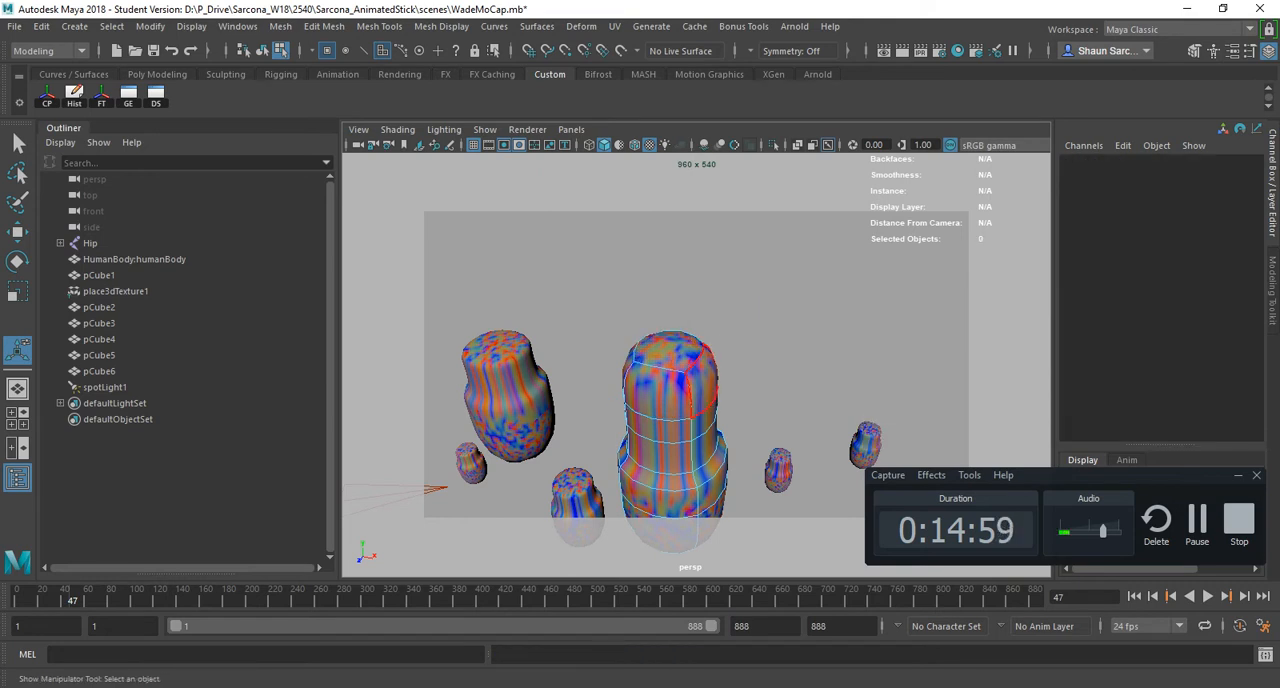
{"action": "key", "text": "q"}
{"action": "key", "text": "F8"}
{"action": "left_click", "coordinate": [800, 290]}
{"action": "left_click", "coordinate": [674, 412]}
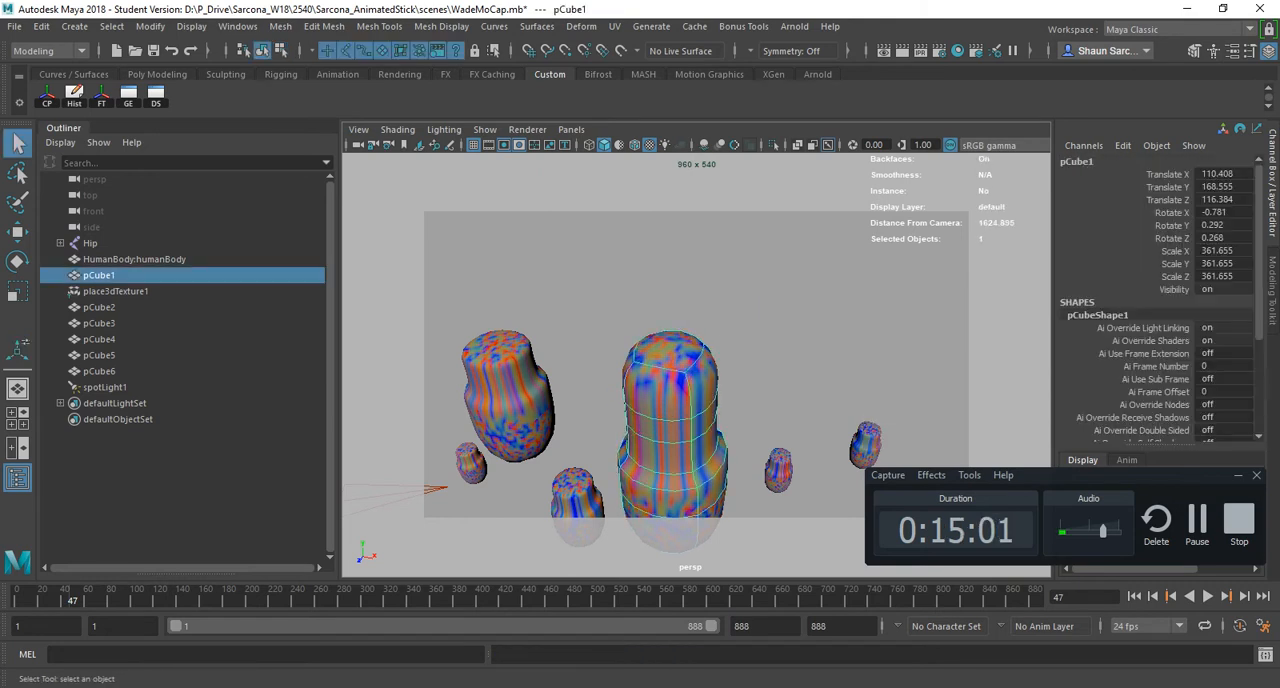
- Show the manipulator of pCube1's last extrusion and adjust its Local Translate Z to 122.722
{"action": "key", "text": "t"}
{"action": "left_click_drag", "start_coordinate": [666, 280], "coordinate": [664, 206]}
{"action": "left_click_drag", "start_coordinate": [664, 206], "coordinate": [648, 157], "text": "alt"}
{"action": "key", "text": "ctrl+z"}
{"action": "left_click_drag", "start_coordinate": [668, 264], "coordinate": [668, 289]}
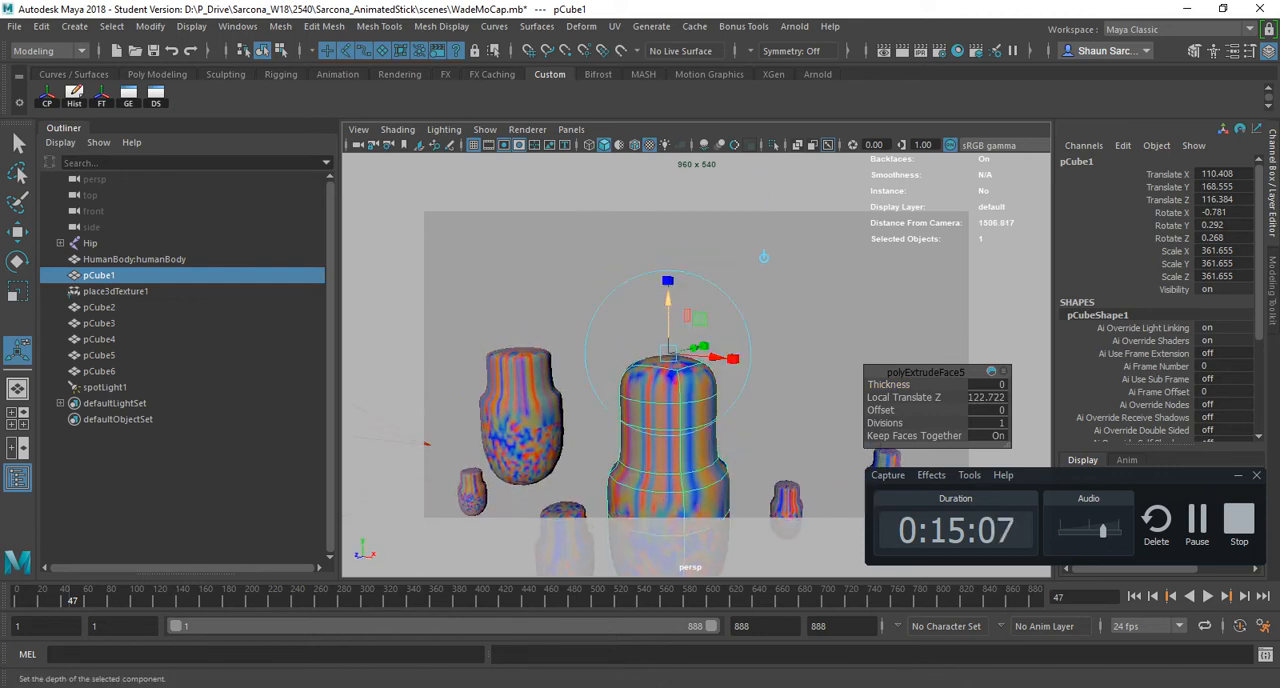
- Activate the Scale tool on pCube1 and check the Tools section of the PDF hotkey sheet
{"action": "key", "text": "r"}
{"action": "key", "text": "alt+Tab"}
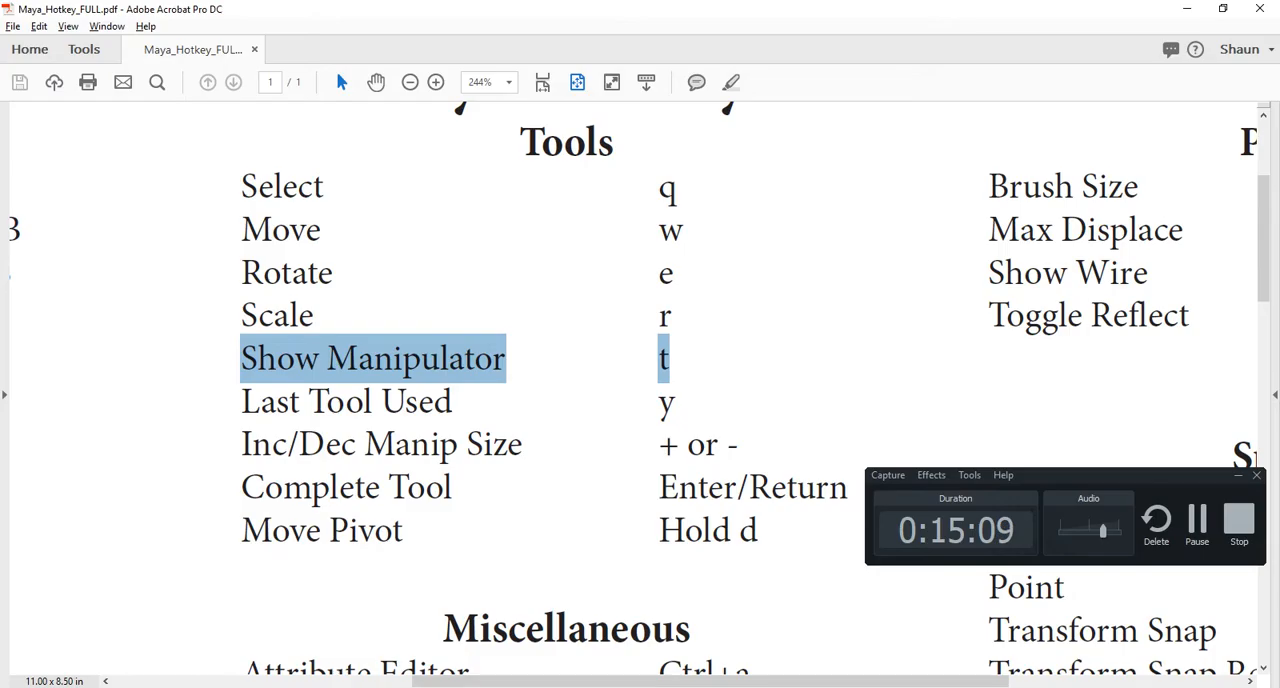
{"action": "key", "text": "alt+Tab"}
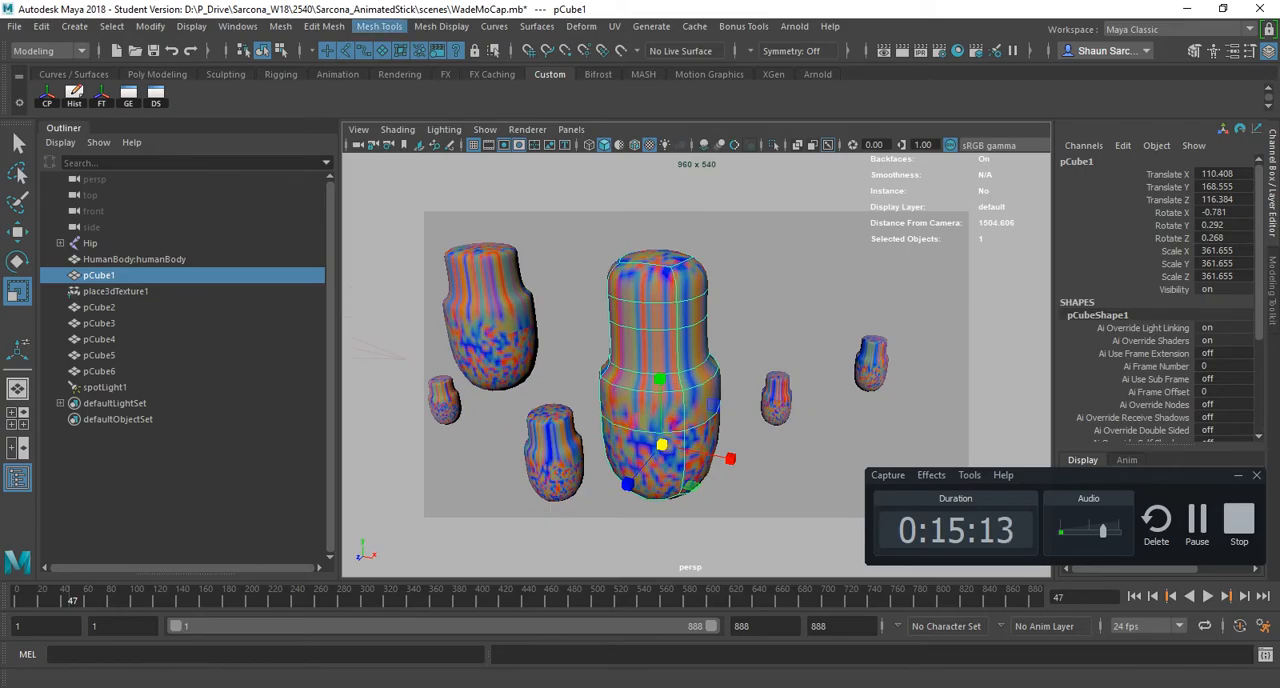
- Insert four horizontal edge loops around pCube1's upper block and three vertical loops across its front with Insert Edge Loop
{"action": "right_click_drag", "start_coordinate": [652, 276], "coordinate": [570, 300], "text": "shift"}
{"action": "left_click", "coordinate": [687, 279]}
{"action": "left_click", "coordinate": [687, 297]}
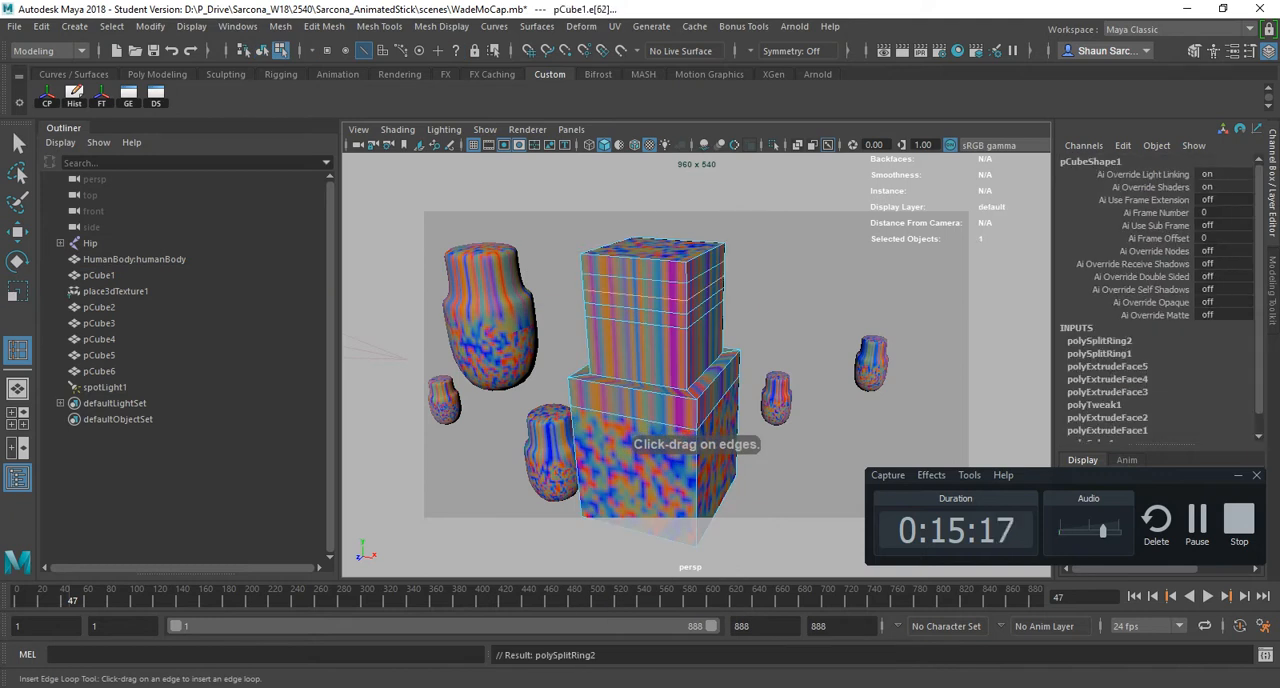
{"action": "left_click", "coordinate": [687, 347]}
{"action": "left_click", "coordinate": [687, 365]}
{"action": "left_click", "coordinate": [655, 392]}
{"action": "left_click", "coordinate": [625, 387]}
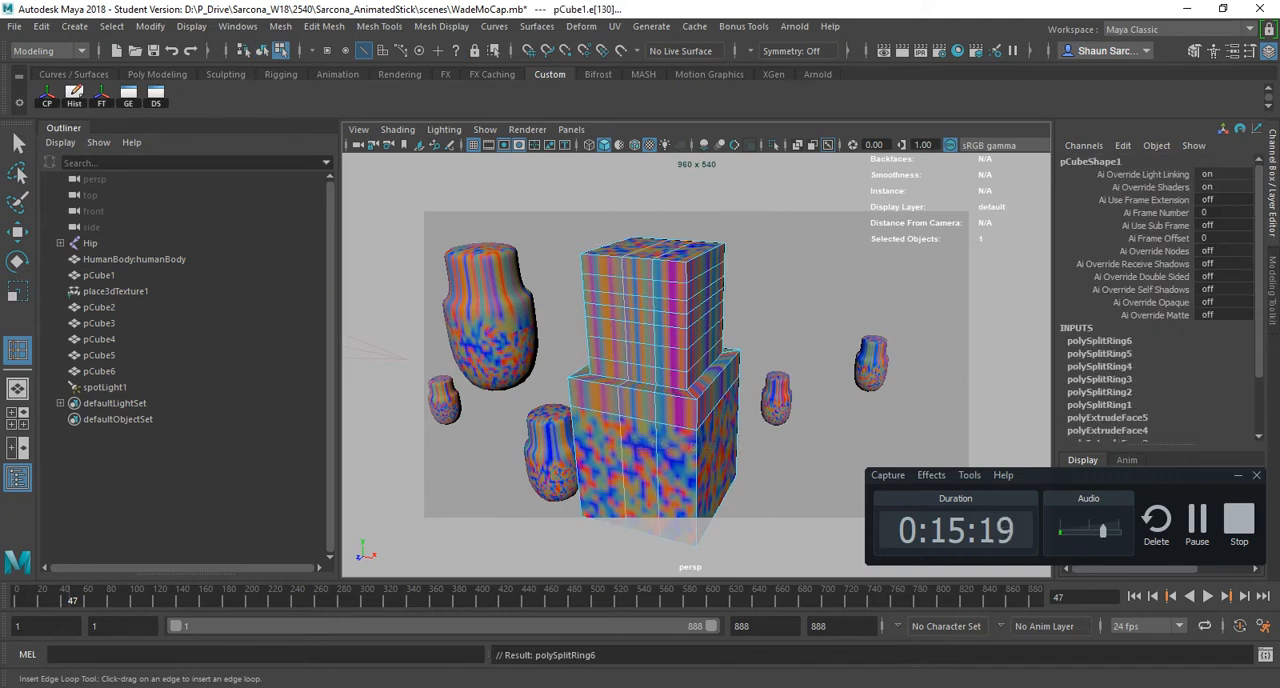
{"action": "left_click", "coordinate": [606, 384]}
- Return to object mode and move pCube1 away from the other models to Translate X 1388.082, Y 372.086, Z 111.587
{"action": "left_click_drag", "start_coordinate": [610, 385], "coordinate": [1040, 415], "text": "alt"}
{"action": "key", "text": "w"}
{"action": "key", "text": "F8"}
{"action": "middle_click_drag", "start_coordinate": [970, 375], "coordinate": [574, 420], "text": "alt"}
{"action": "left_click_drag", "start_coordinate": [600, 400], "coordinate": [574, 425], "text": "alt"}
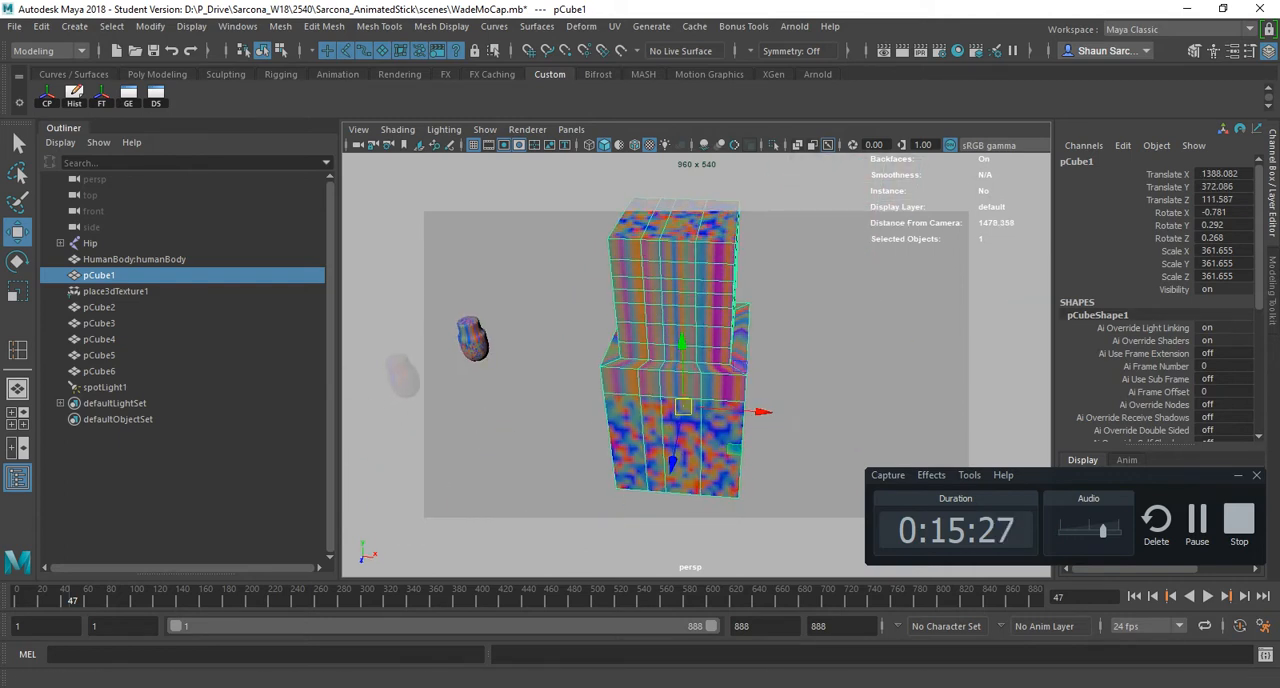
- Reactivate Insert Edge Loop and add five vertical edge loops across the adjacent side of pCube1
{"action": "right_click", "coordinate": [679, 271], "text": "shift"}
{"action": "mouse_move", "coordinate": [679, 271]}
{"action": "right_mouse_down", "text": "shift"}
{"action": "mouse_move", "coordinate": [582, 295]}
{"action": "mouse_move", "coordinate": [679, 271]}
{"action": "right_mouse_up", "text": "shift"}
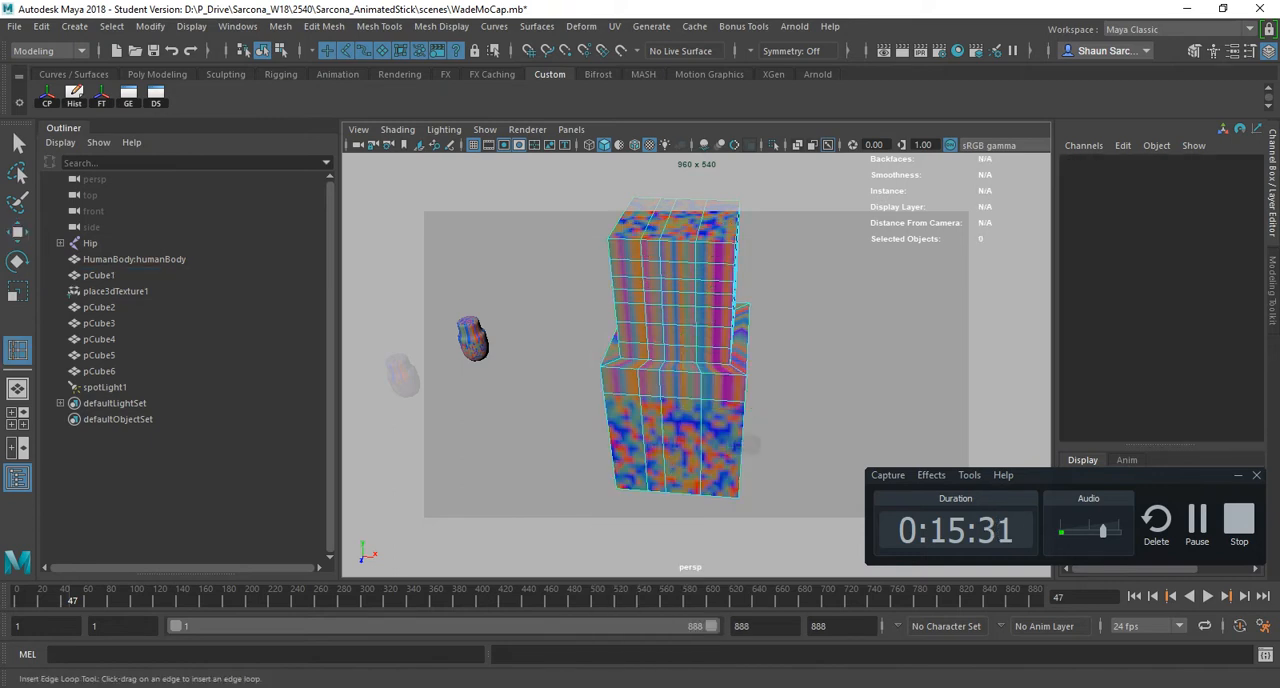
{"action": "left_click_drag", "start_coordinate": [679, 271], "coordinate": [580, 315], "text": "alt"}
{"action": "left_click", "coordinate": [709, 326]}
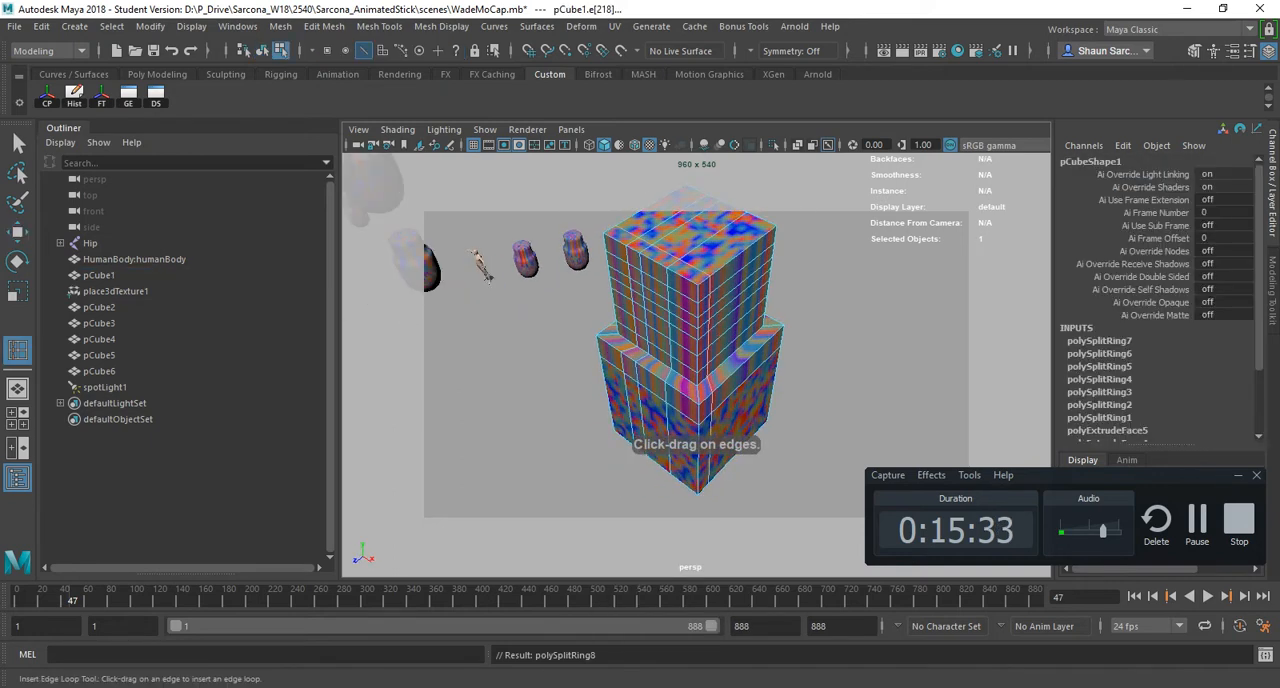
{"action": "left_click", "coordinate": [721, 316]}
{"action": "left_click", "coordinate": [734, 306]}
{"action": "left_click", "coordinate": [748, 295]}
{"action": "left_click", "coordinate": [763, 284]}
{"action": "left_click_drag", "start_coordinate": [763, 284], "coordinate": [763, 345], "text": "alt"}
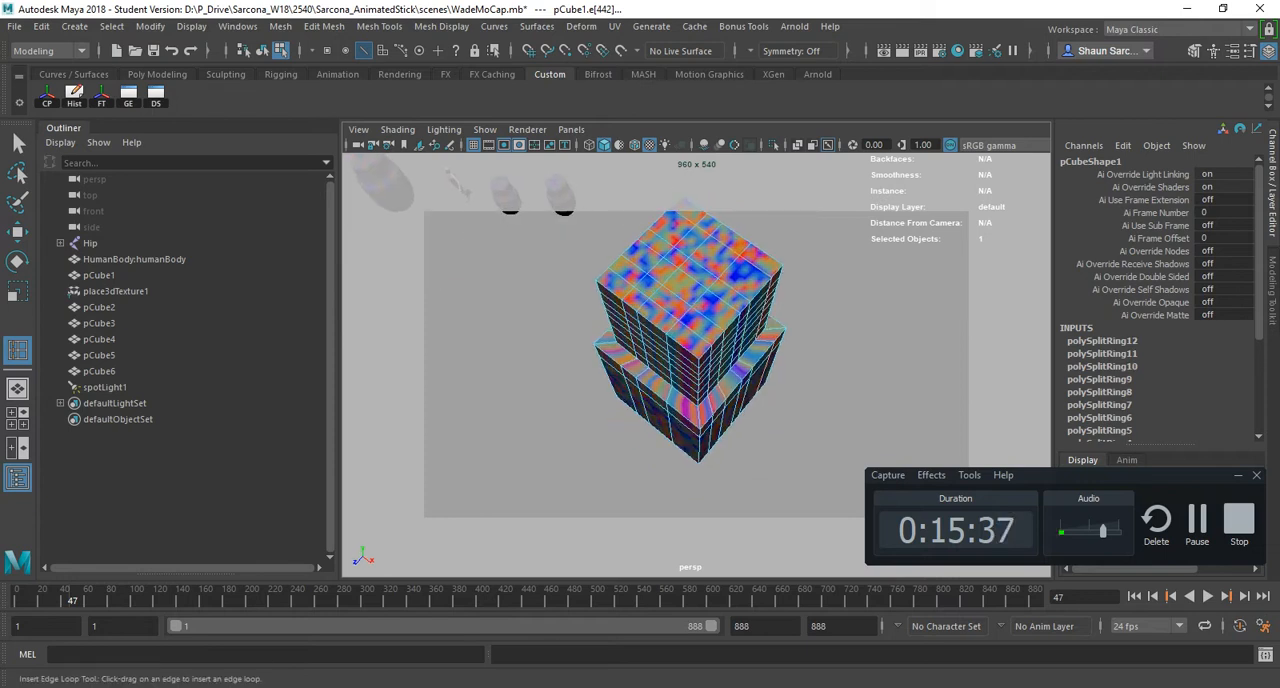
- Highlight the Inc/Dec Manip Size entry in the PDF hotkey sheet, and return to Maya
{"action": "key", "text": "alt+Tab"}
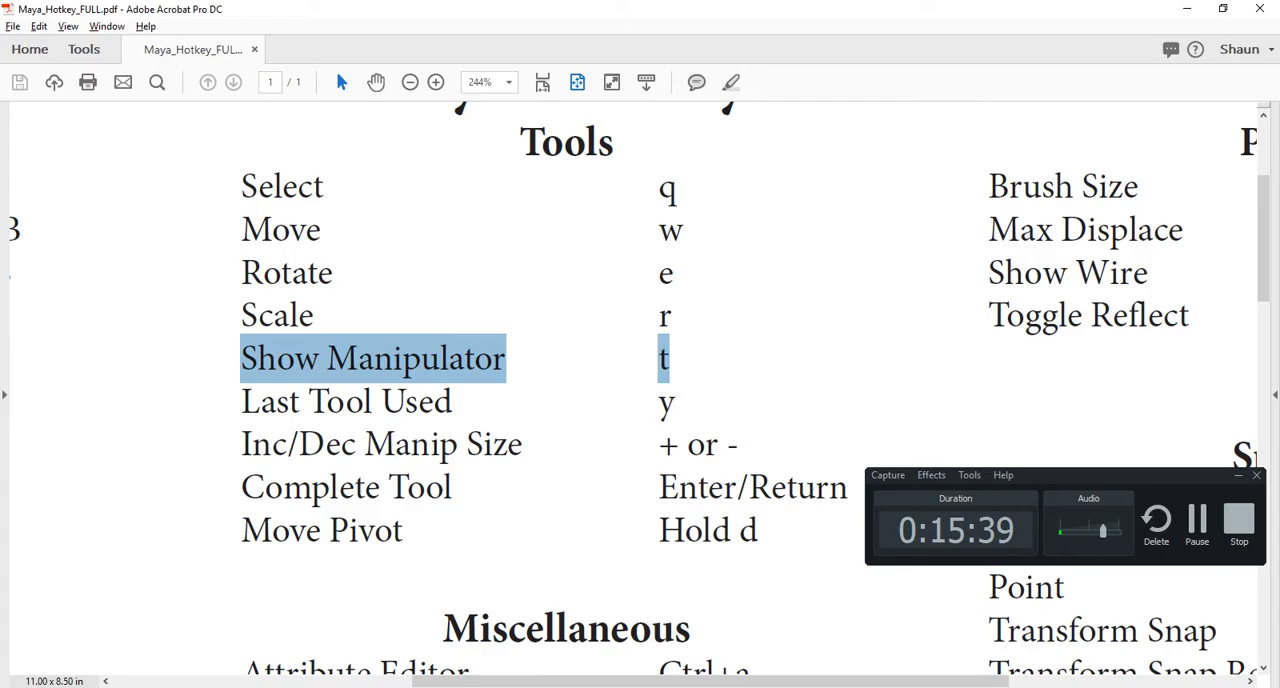
{"action": "left_click_drag", "start_coordinate": [242, 445], "coordinate": [740, 445]}
{"action": "key", "text": "alt+Tab"}
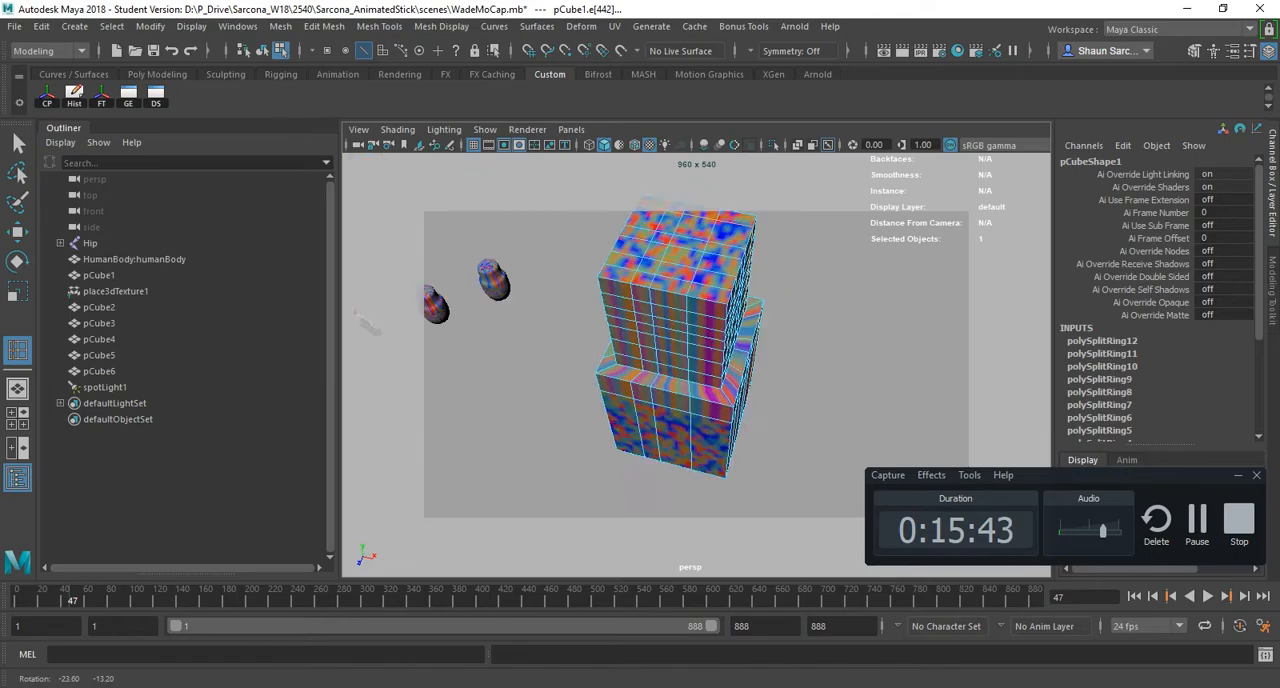
- Return pCube1 to object mode with the Move tool and enlarge its manipulator by three increments
{"action": "key", "text": "F8"}
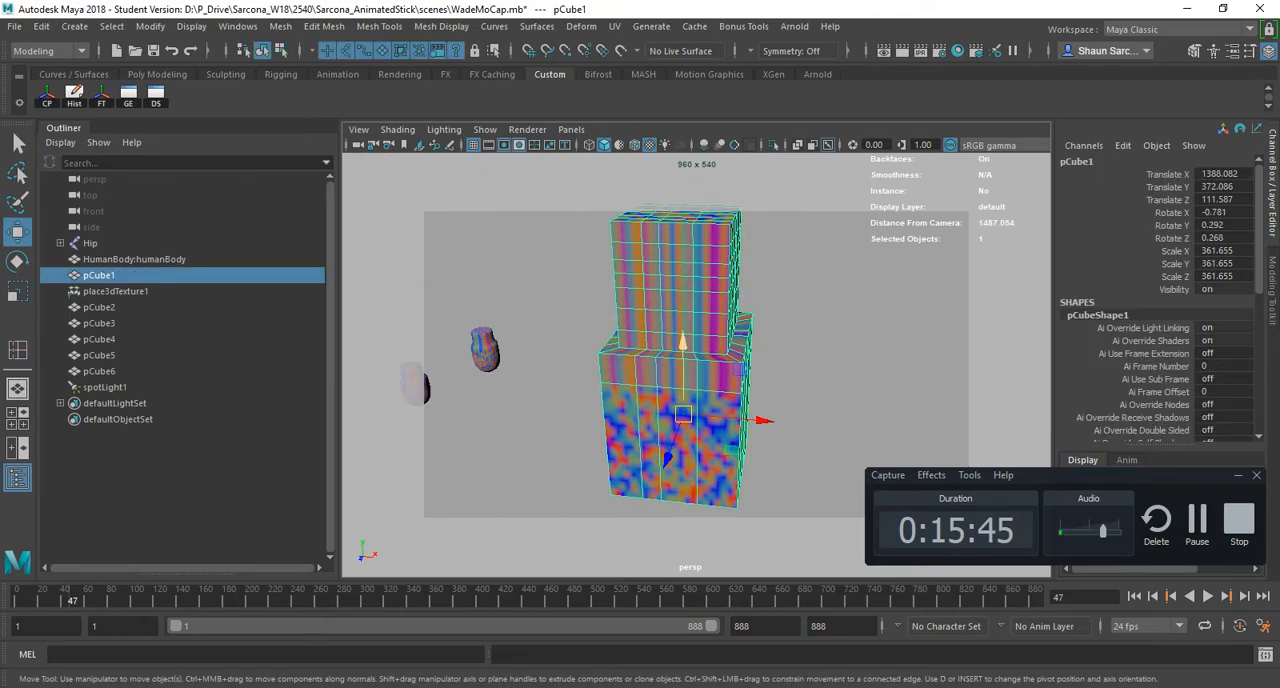
{"action": "left_click_drag", "start_coordinate": [683, 414], "coordinate": [605, 359]}
{"action": "key", "text": "ctrl+z"}
{"action": "key", "text": "equal"}
{"action": "key", "text": "equal"}
{"action": "key", "text": "equal"}
{"action": "key", "text": "equal"}
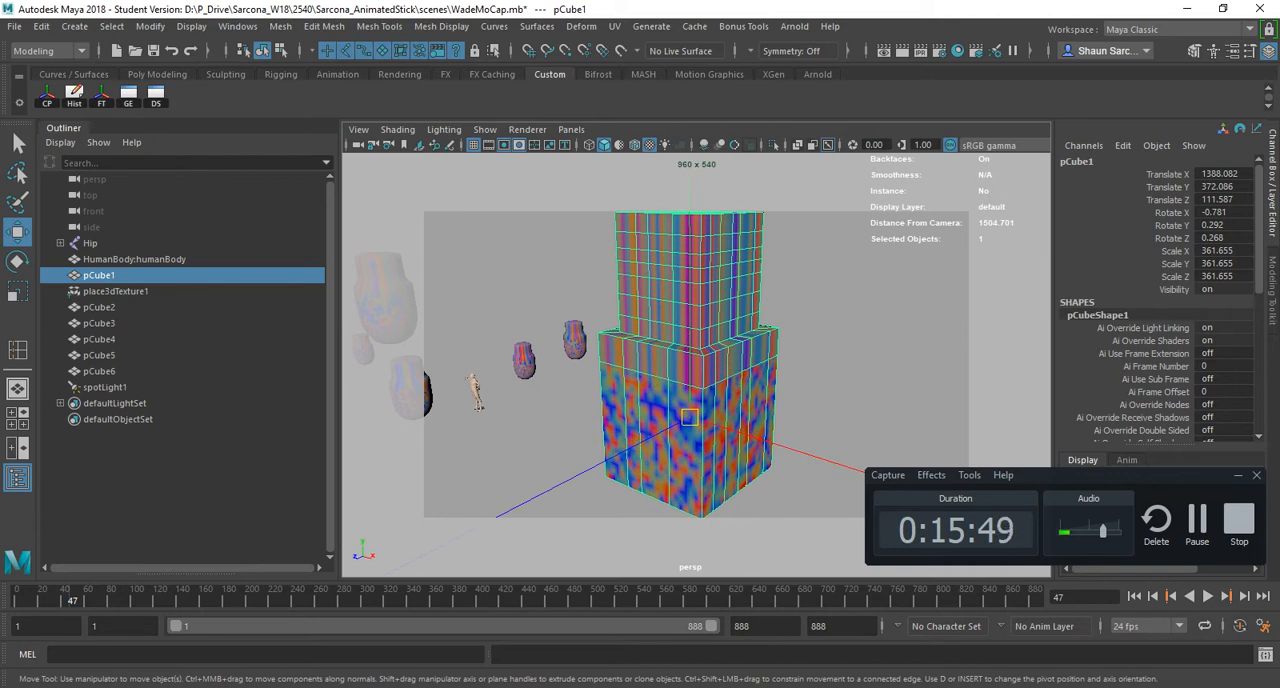
- Shrink the Move manipulator three increments, enlarge it three increments again, and switch to the Rotate tool
{"action": "key", "text": "minus"}
{"action": "key", "text": "minus"}
{"action": "key", "text": "minus"}
{"action": "key", "text": "minus"}
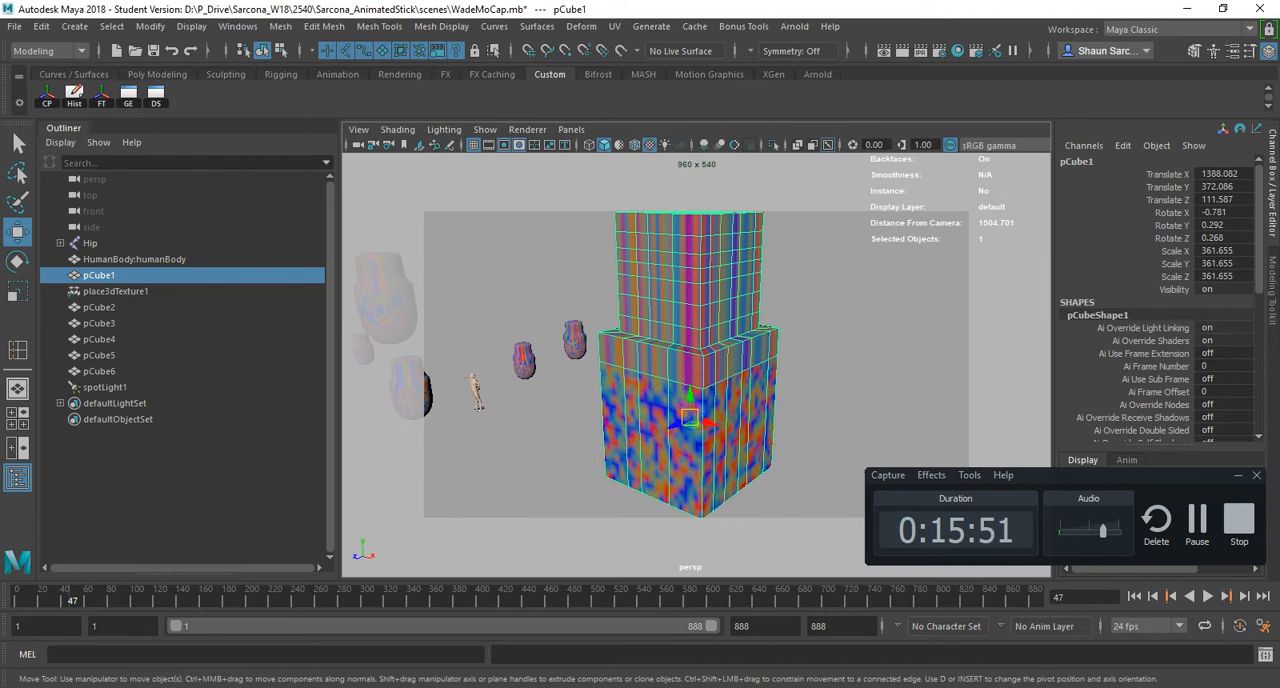
{"action": "key", "text": "equal"}
{"action": "key", "text": "equal"}
{"action": "key", "text": "equal"}
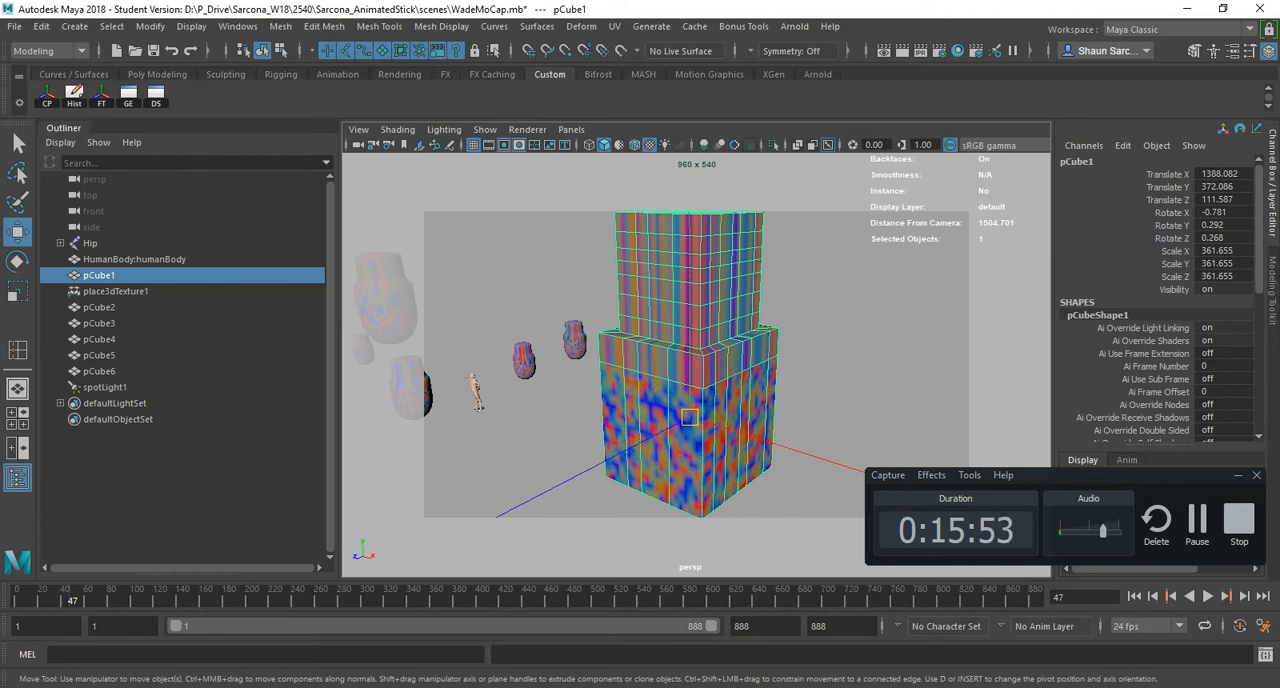
{"action": "key", "text": "e"}
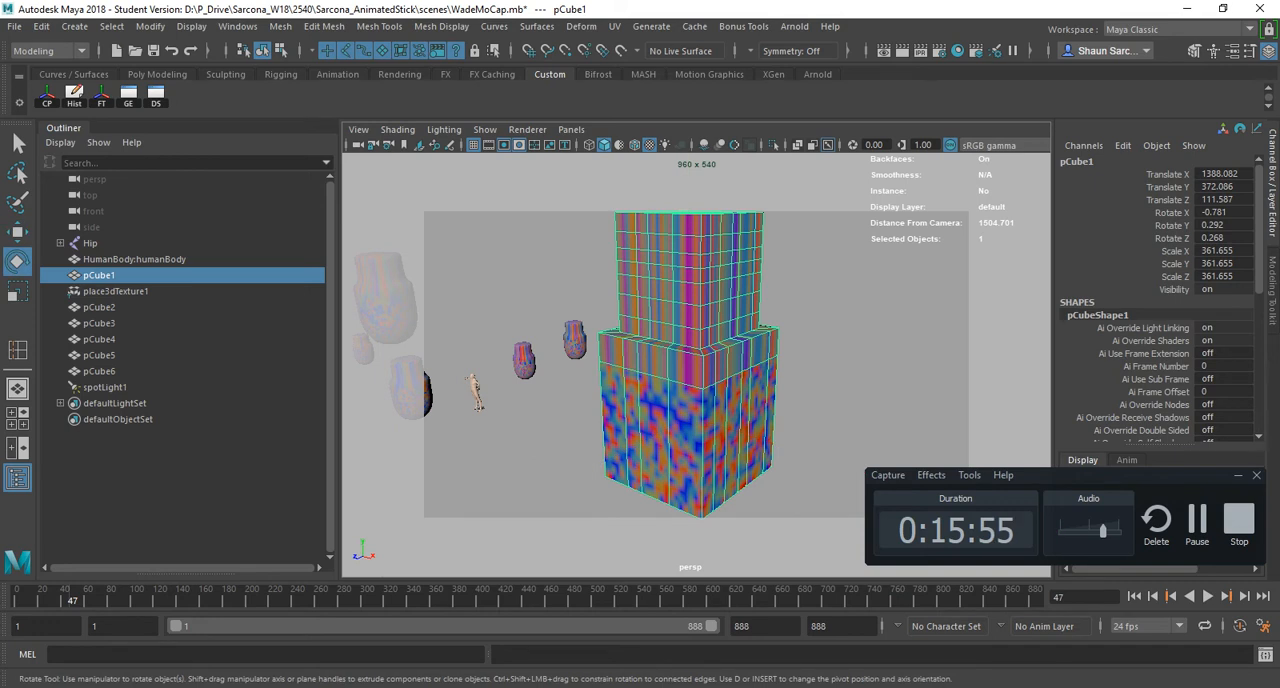
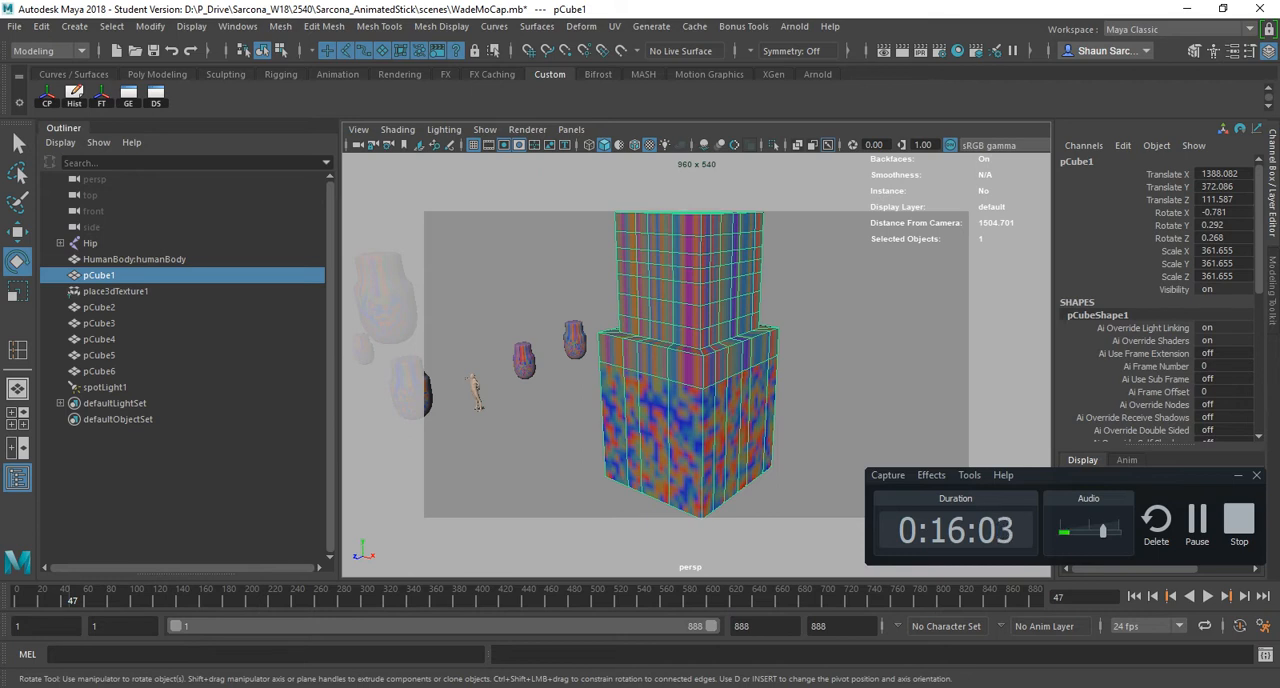
- Shrink pCube1's Move manipulator by three increments and move the cube along X to about 1342.6
{"action": "key", "text": "r"}
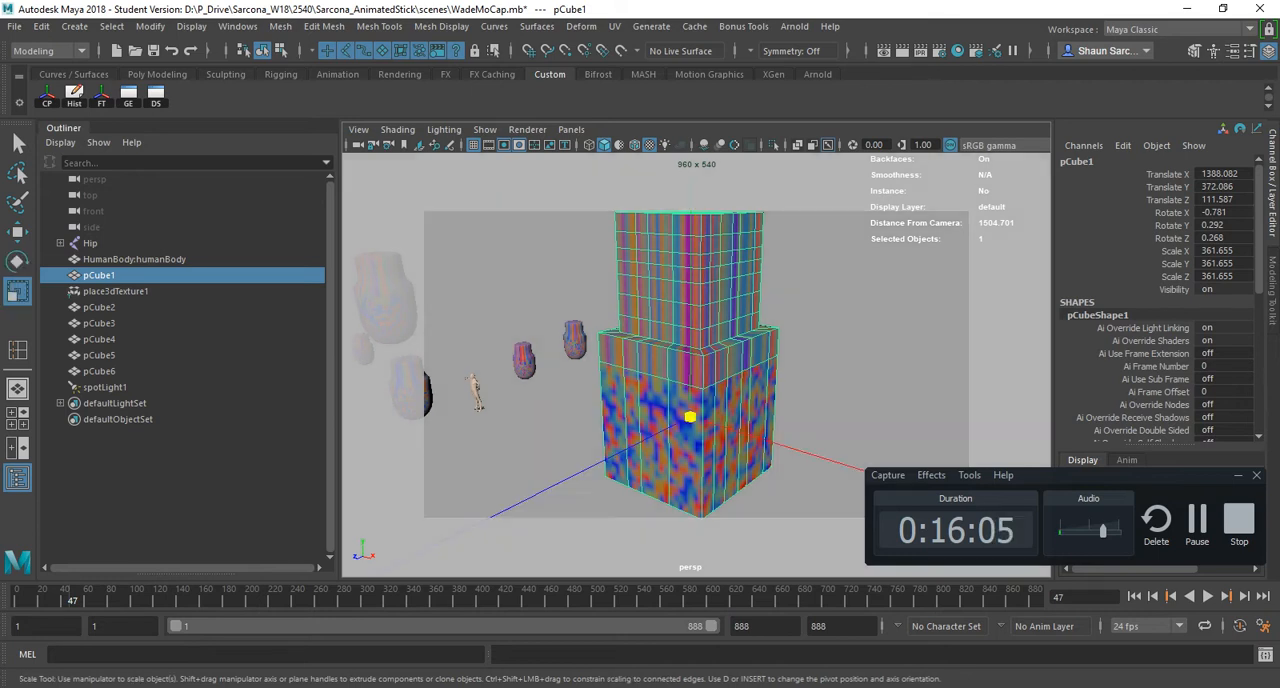
{"action": "key", "text": "w"}
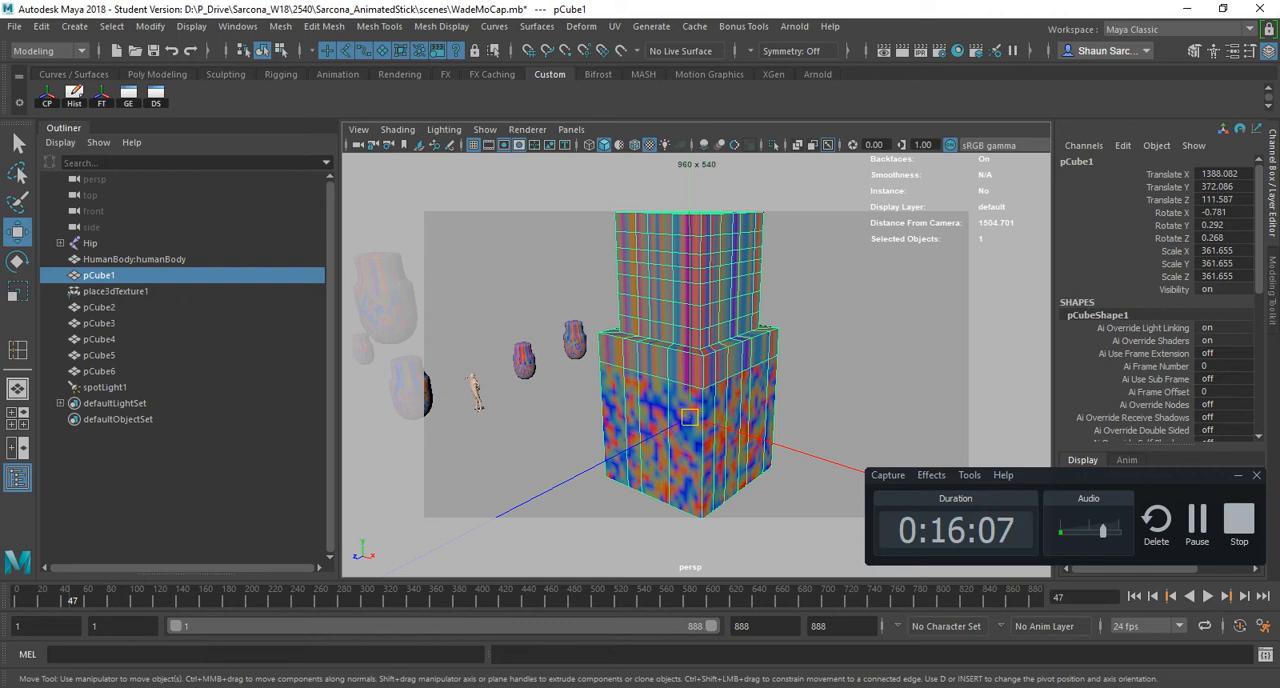
{"action": "key", "text": "minus"}
{"action": "key", "text": "minus"}
{"action": "key", "text": "minus"}
{"action": "key", "text": "minus"}
{"action": "key", "text": "minus"}
{"action": "key", "text": "minus"}
{"action": "key", "text": "minus"}
{"action": "key", "text": "minus"}
{"action": "key", "text": "minus"}
{"action": "key", "text": "minus"}
{"action": "key", "text": "minus"}
{"action": "key", "text": "minus"}
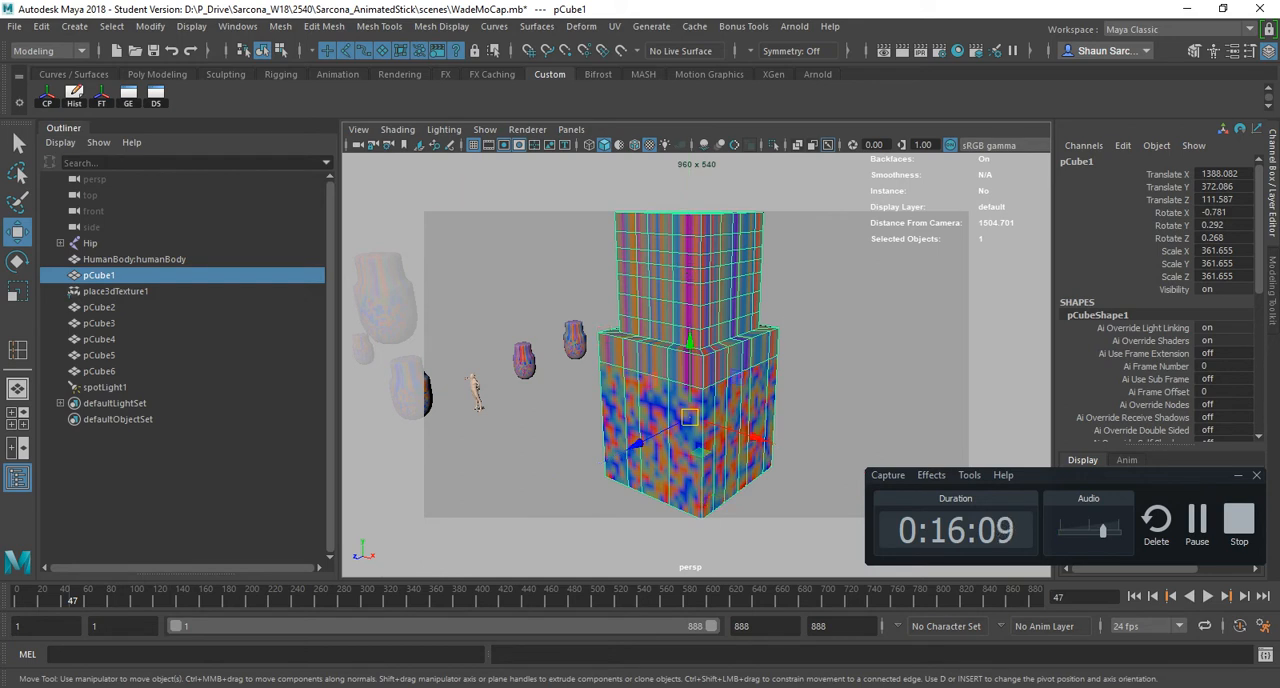
{"action": "mouse_move", "coordinate": [745, 434]}
{"action": "left_mouse_down"}
{"action": "mouse_move", "coordinate": [658, 406]}
{"action": "mouse_move", "coordinate": [745, 433]}
{"action": "left_mouse_up"}
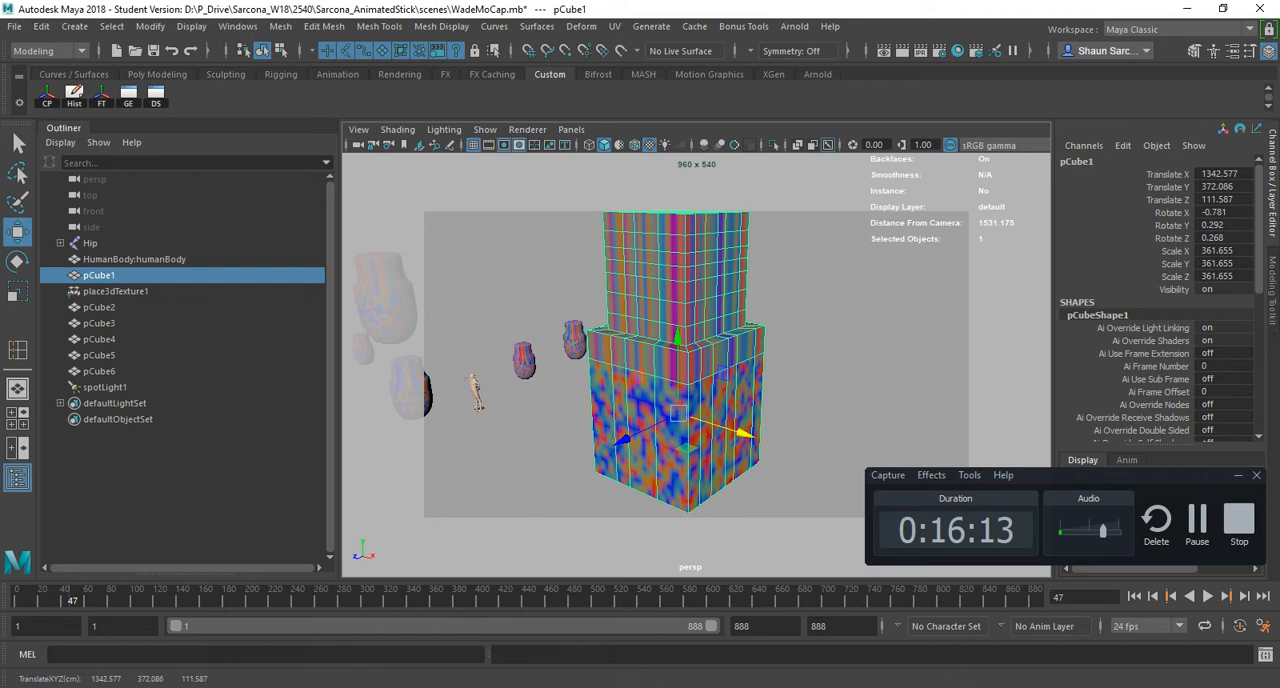
- Switch to the PDF hotkey sheet, highlight the Complete Tool entry, and return to Maya
{"action": "key", "text": "alt+Tab"}
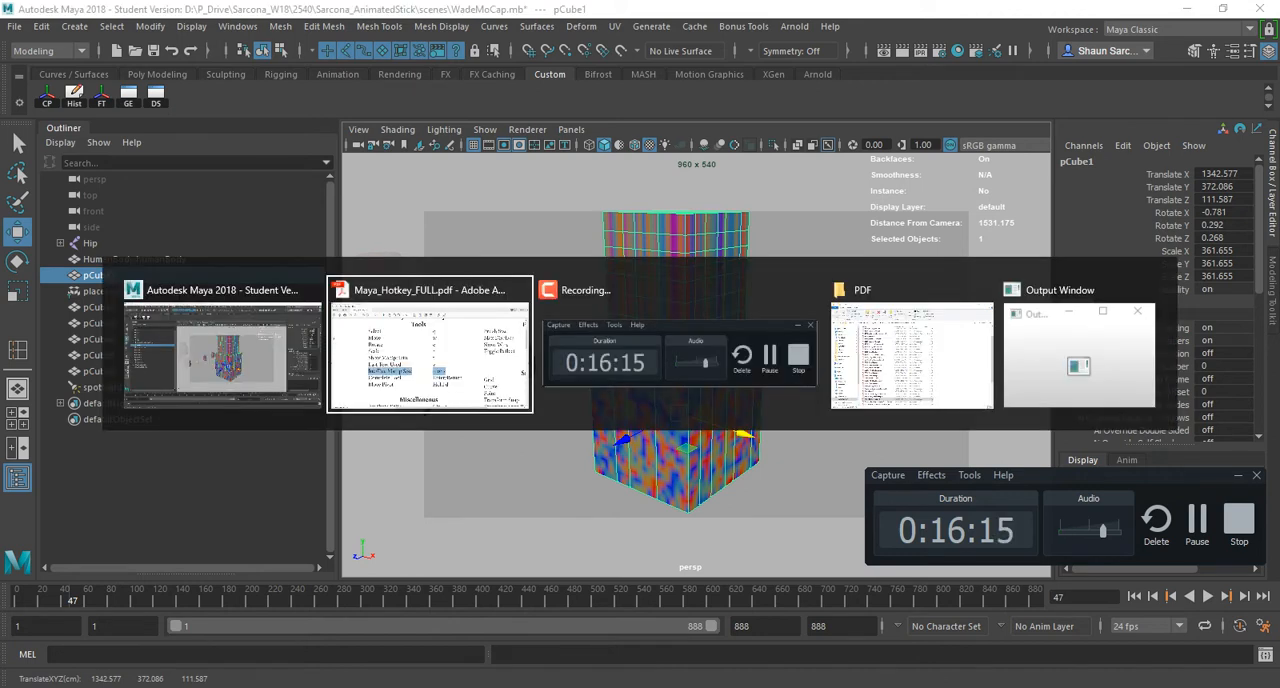
{"action": "double_click", "coordinate": [697, 488]}
{"action": "scroll", "coordinate": [697, 488], "scroll_direction": "down", "scroll_amount": 3}
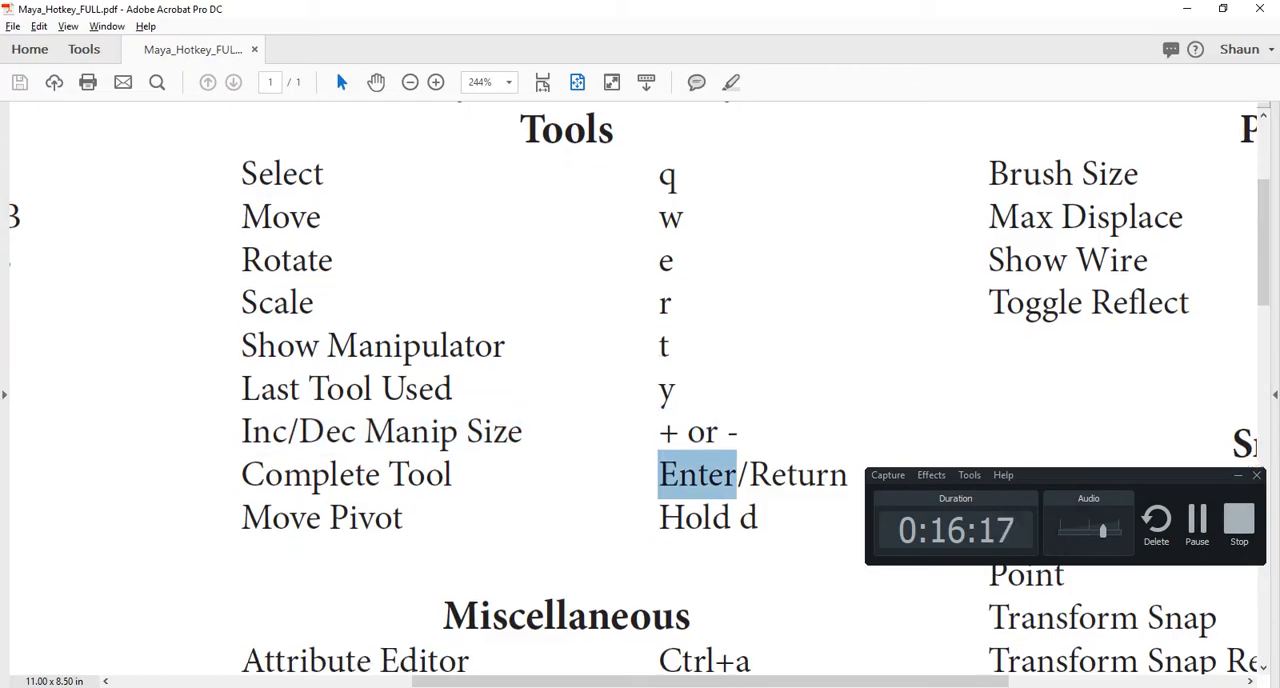
{"action": "triple_click", "coordinate": [284, 335]}
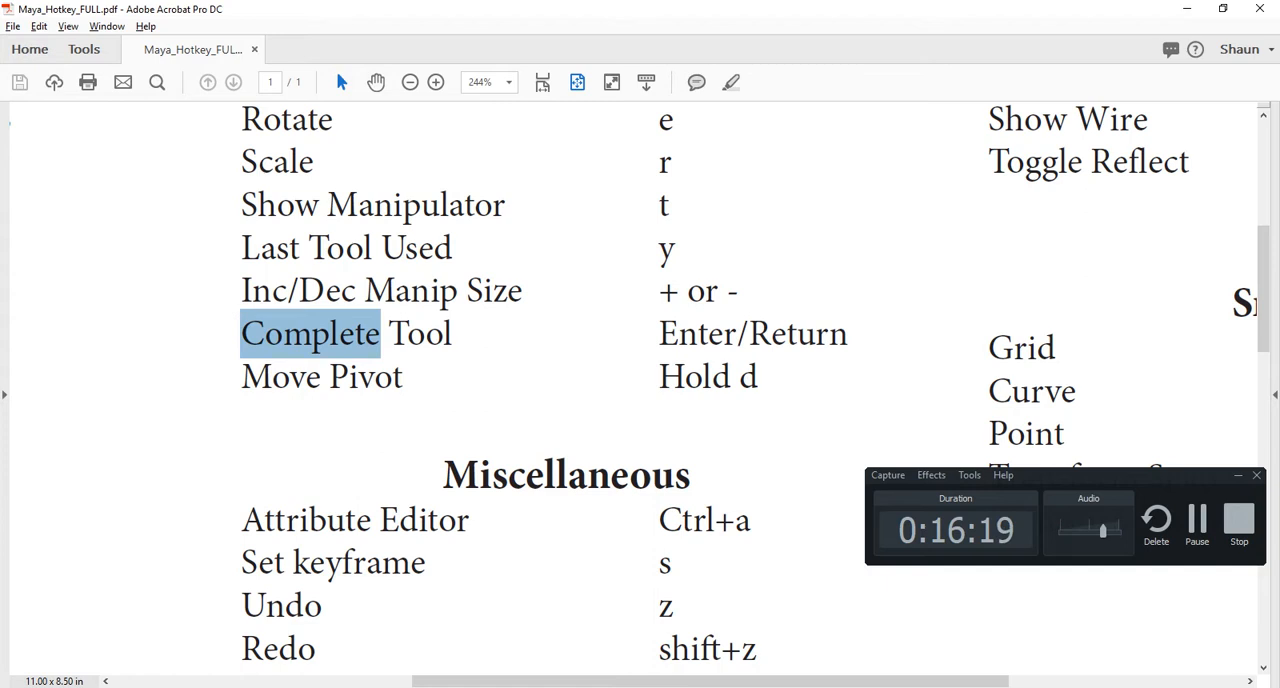
{"action": "key", "text": "alt+Tab"}
- Create a NURBS sphere, scaled uniformly to about 426 and positioned at about X 323, Y 664, Z 22
{"action": "left_click_drag", "start_coordinate": [600, 400], "coordinate": [700, 360], "text": "alt"}
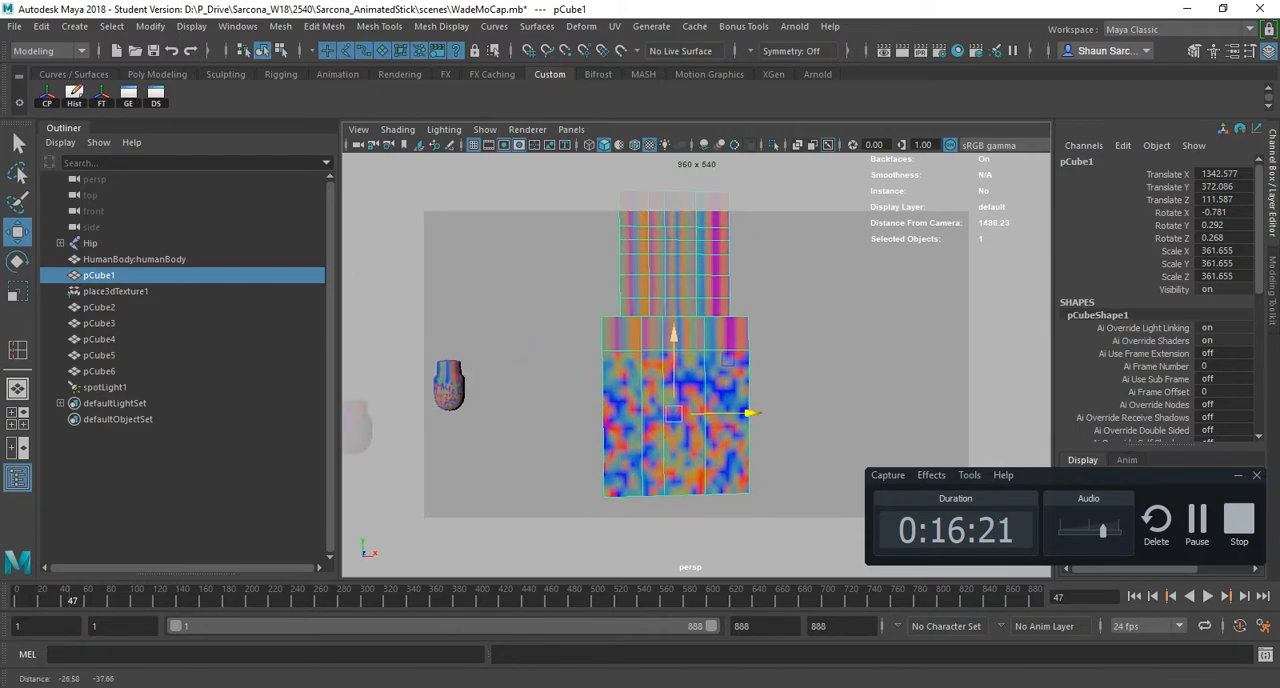
{"action": "middle_click_drag", "start_coordinate": [640, 360], "coordinate": [766, 360], "text": "alt"}
{"action": "left_click_drag", "start_coordinate": [700, 360], "coordinate": [790, 385], "text": "alt"}
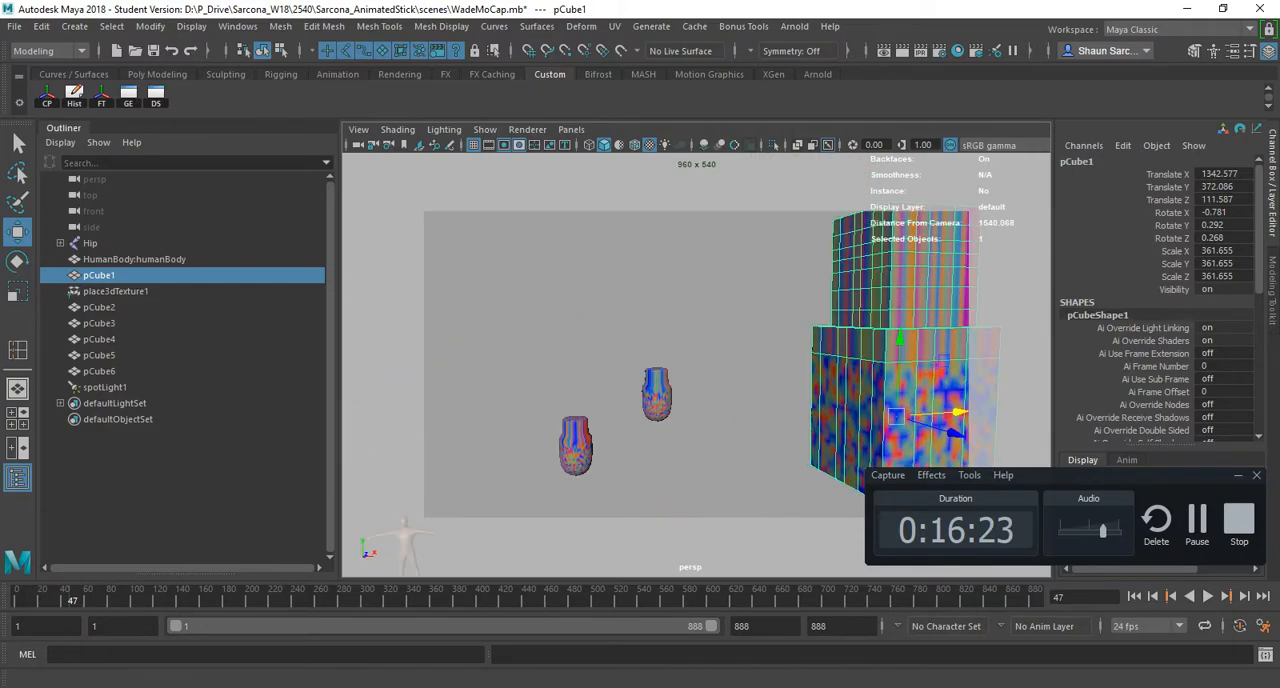
{"action": "left_click", "coordinate": [74, 26]}
{"action": "mouse_move", "coordinate": [120, 67]}
{"action": "left_click", "coordinate": [303, 80]}
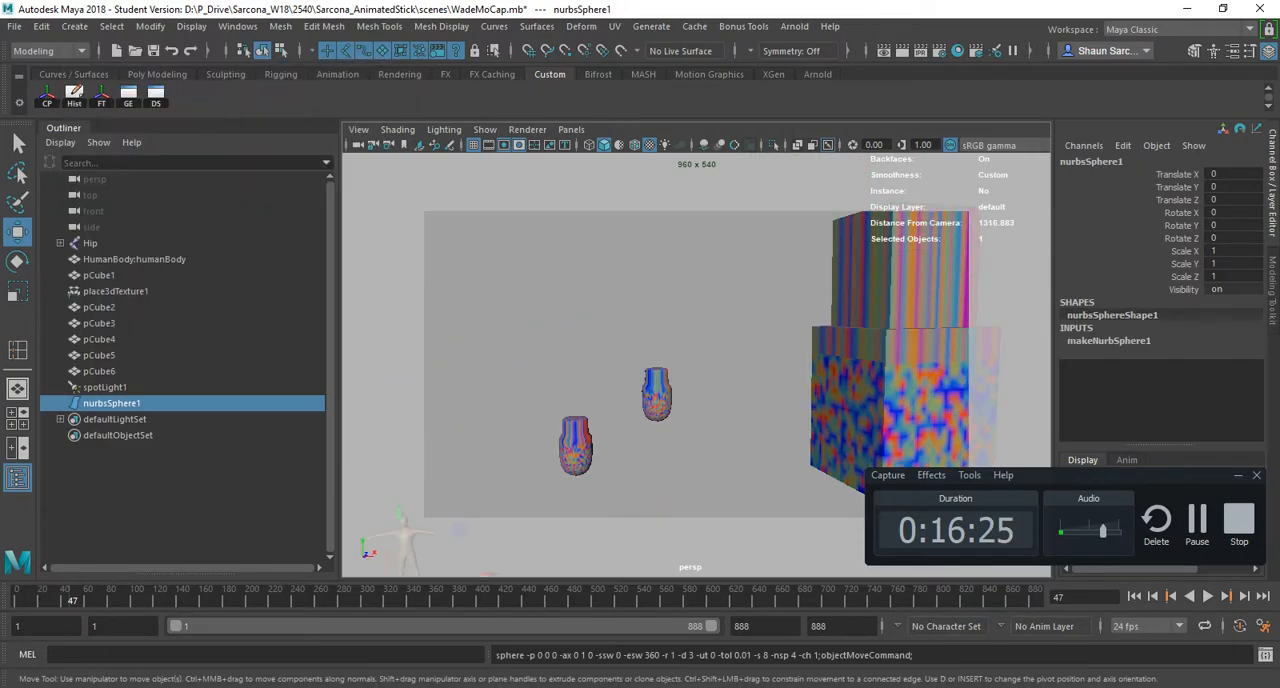
{"action": "scroll", "coordinate": [608, 420], "scroll_direction": "down", "scroll_amount": 5}
{"action": "key", "text": "r"}
{"action": "left_click_drag", "start_coordinate": [604, 434], "coordinate": [515, 458]}
{"action": "key", "text": "f"}
- Duplicate the NURBS sphere and move the copy along Z to about 535 so the two spheres overlap
{"action": "key", "text": "ctrl+d"}
{"action": "key", "text": "w"}
{"action": "middle_click_drag", "start_coordinate": [515, 458], "coordinate": [573, 472], "text": "alt"}
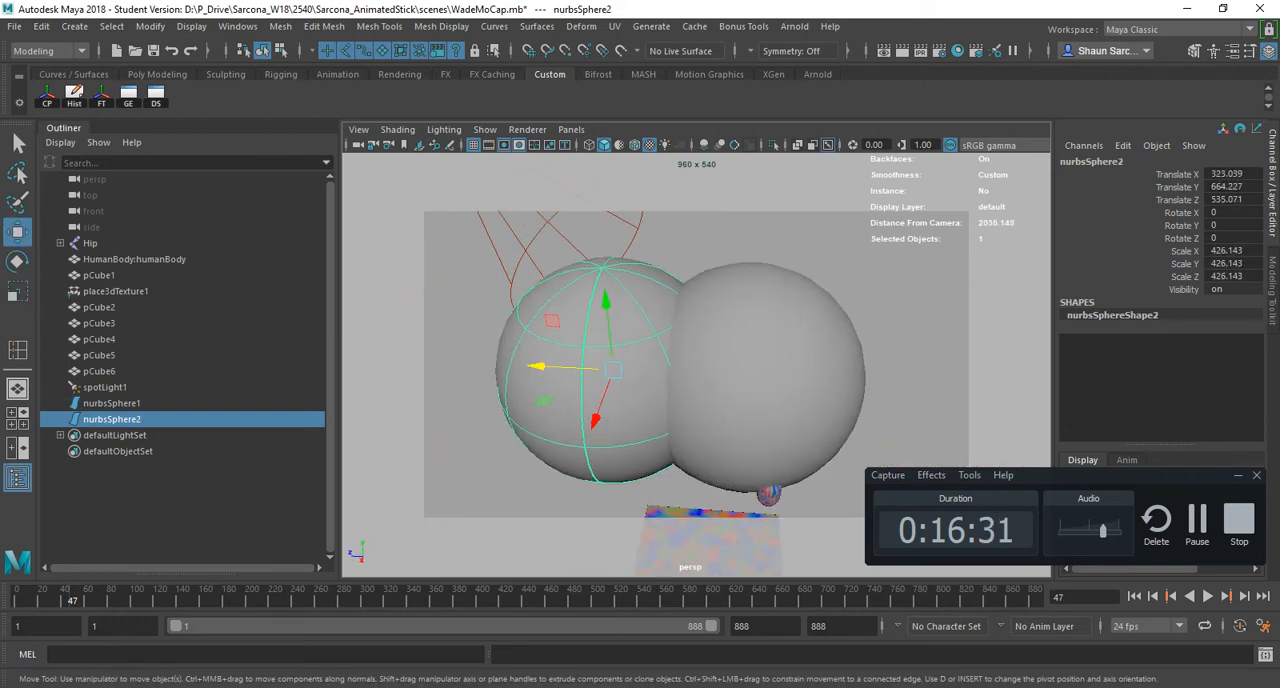
- Select both NURBS spheres and run Intersect to create curves where their surfaces meet
{"action": "left_click", "coordinate": [715, 405], "text": "shift"}
{"action": "key", "text": "space"}
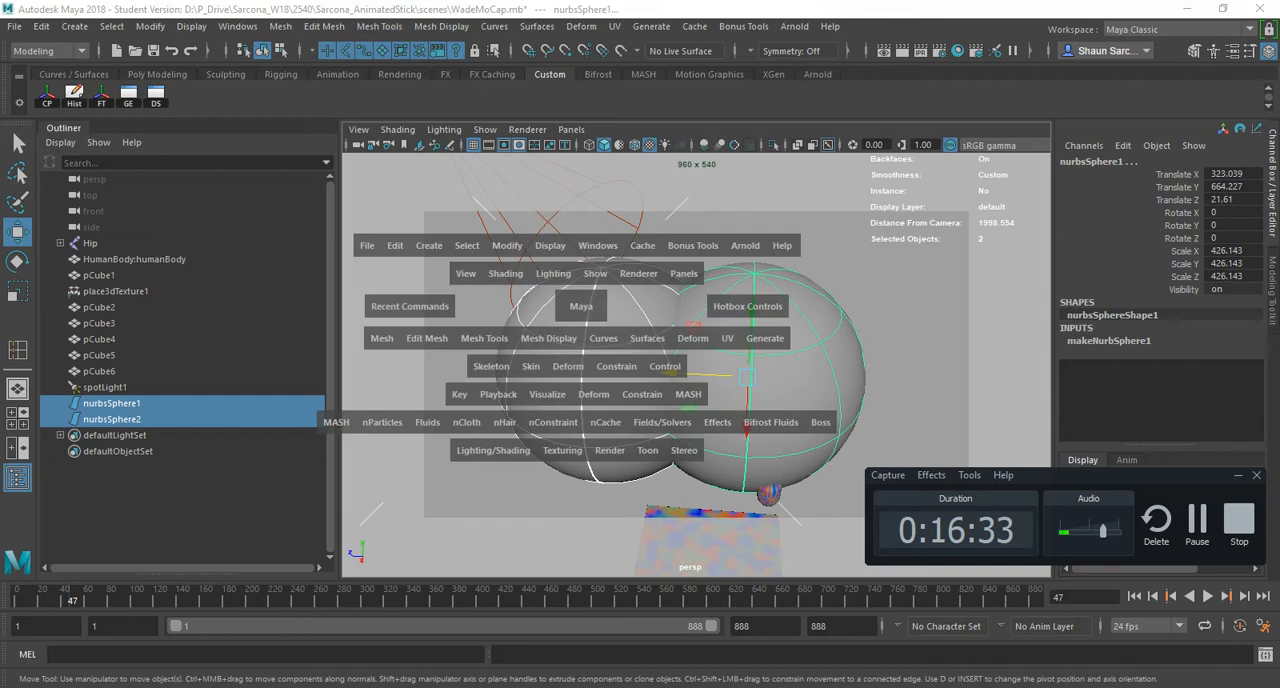
{"action": "left_click", "coordinate": [536, 26]}
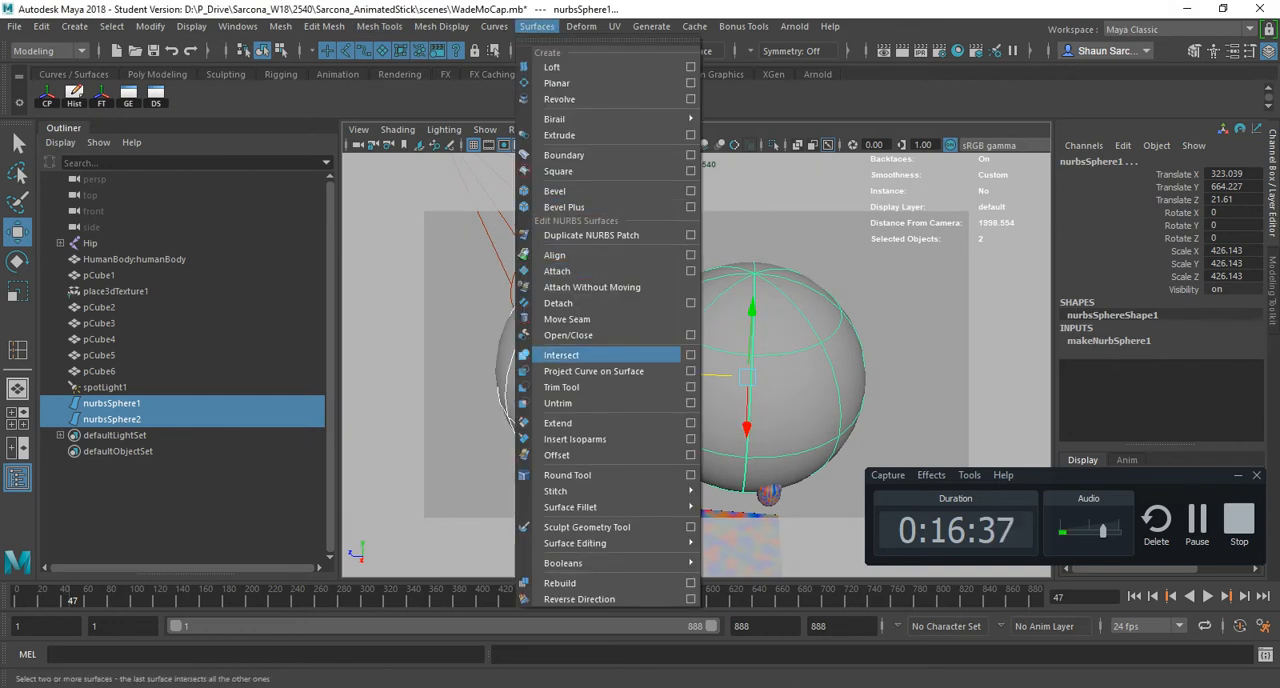
{"action": "left_click", "coordinate": [561, 355]}
- Trim nurbsSphere1 along the intersection curve with the Trim Tool, keeping its large outer region
{"action": "left_click", "coordinate": [111, 403]}
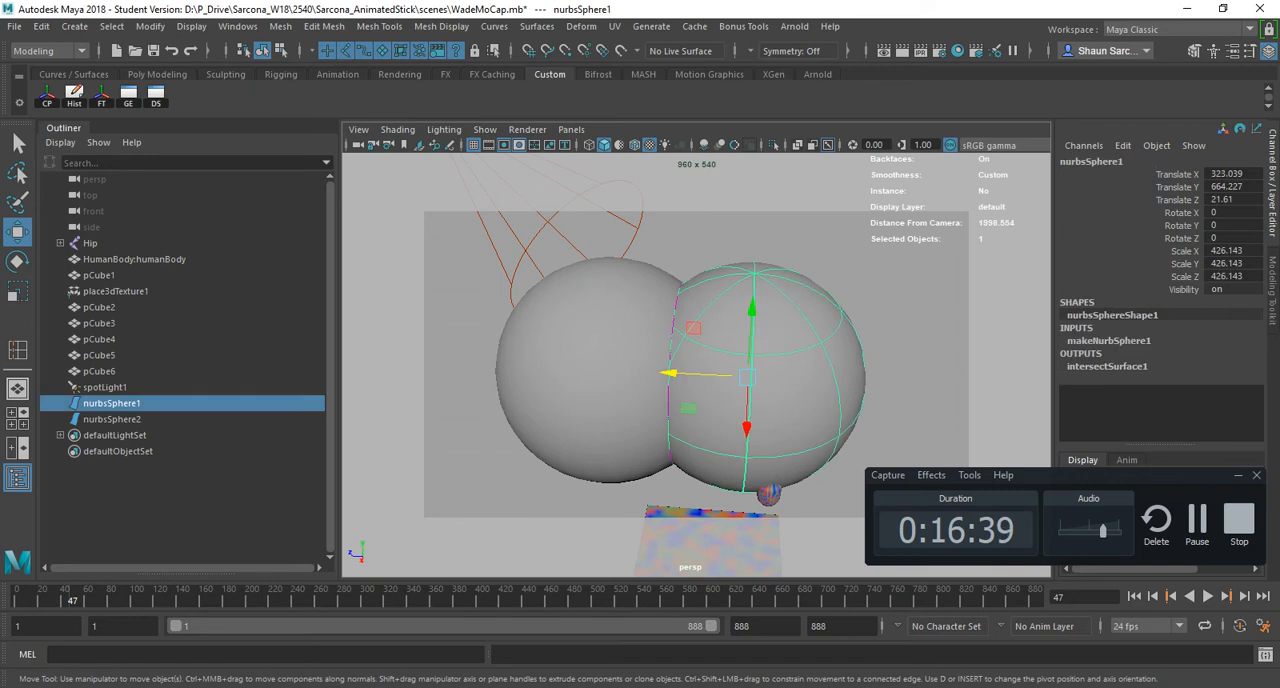
{"action": "left_click", "coordinate": [536, 26]}
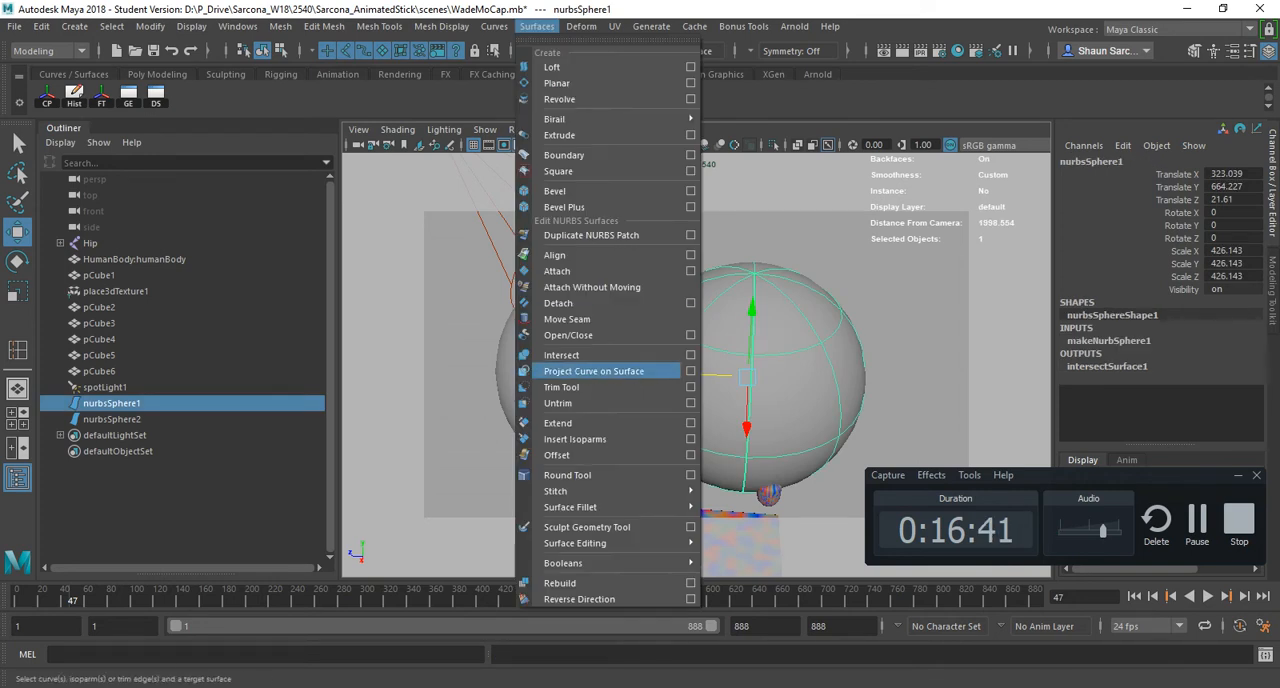
{"action": "left_click", "coordinate": [561, 387]}
{"action": "left_click_drag", "start_coordinate": [620, 388], "coordinate": [675, 345], "text": "alt"}
{"action": "mouse_move", "coordinate": [670, 283]}
{"action": "left_mouse_down", "text": "alt"}
{"action": "mouse_move", "coordinate": [680, 300]}
{"action": "mouse_move", "coordinate": [700, 290]}
{"action": "mouse_move", "coordinate": [636, 330]}
{"action": "mouse_move", "coordinate": [688, 296]}
{"action": "left_mouse_up", "text": "alt"}
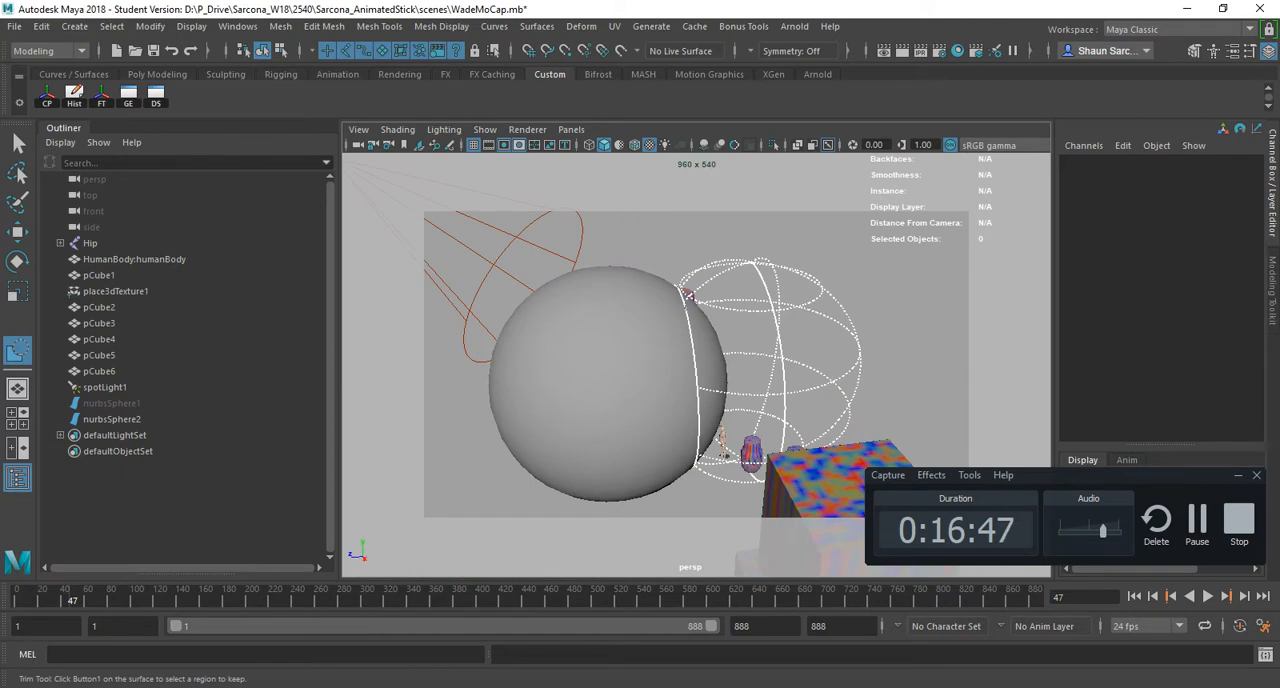
{"action": "left_click_drag", "start_coordinate": [688, 296], "coordinate": [740, 305], "text": "alt"}
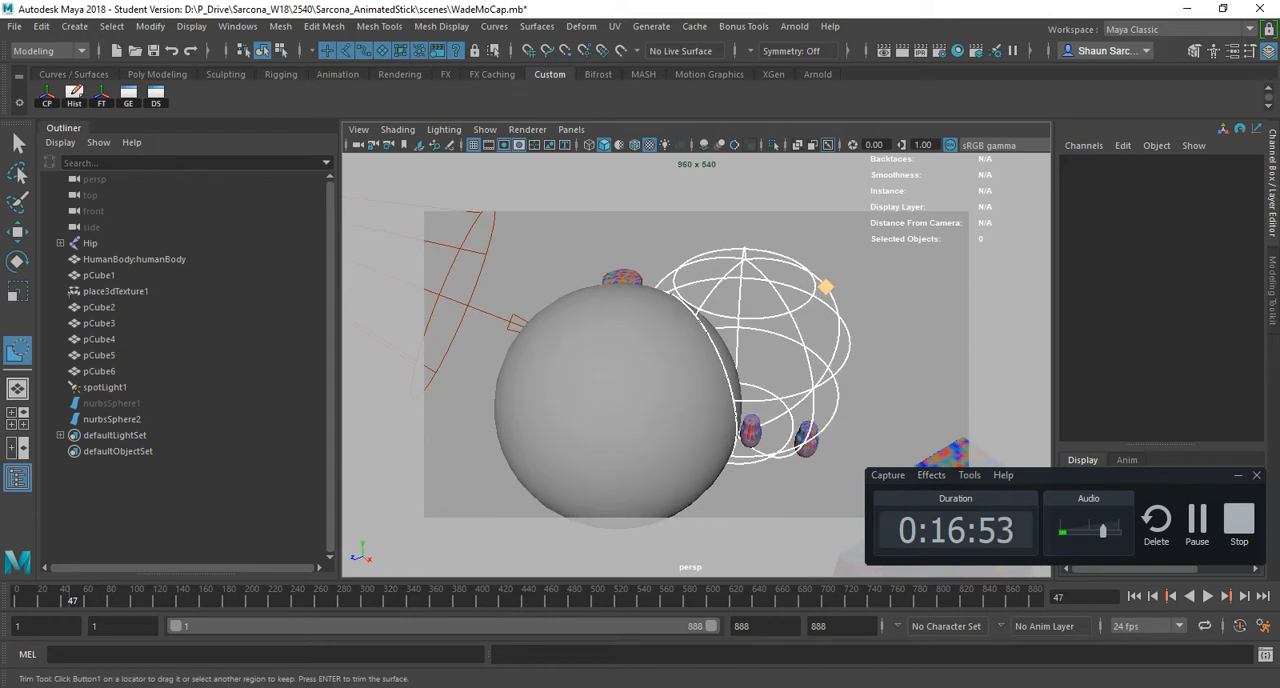
{"action": "key", "text": "Return"}
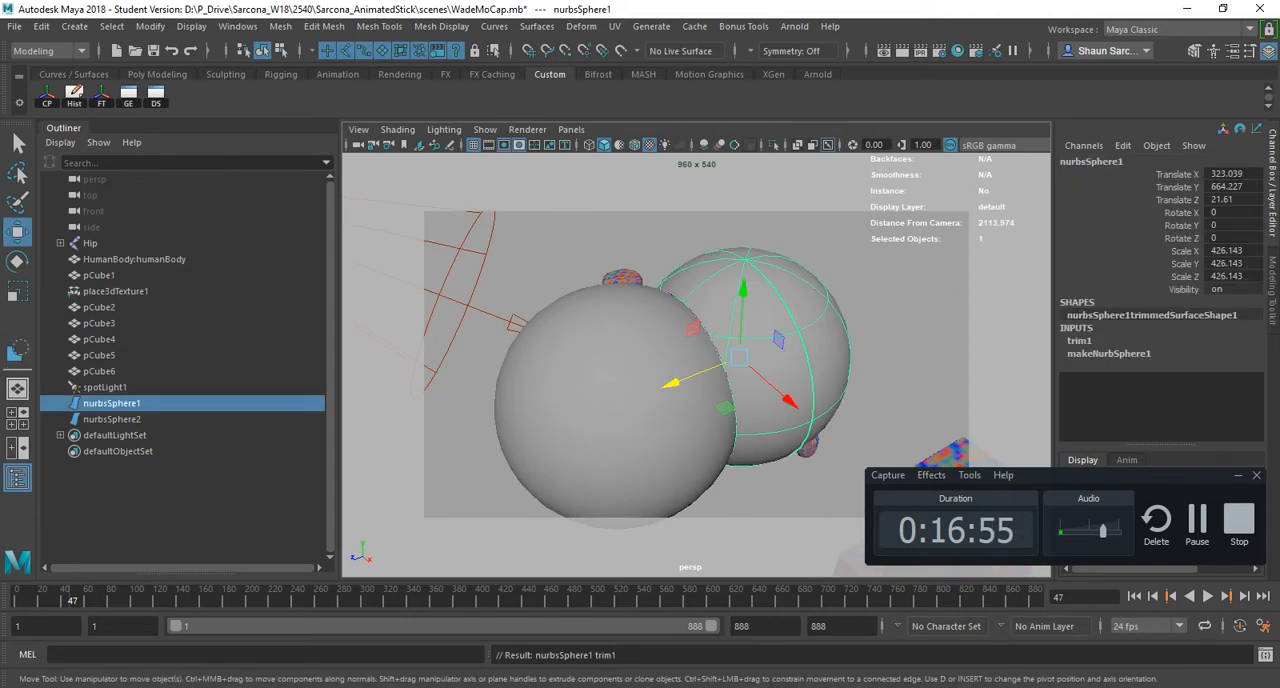
- Reactivate the Trim Tool on nurbsSphere2 and trim it, keeping only the cap inside nurbsSphere1
{"action": "left_click", "coordinate": [632, 474]}
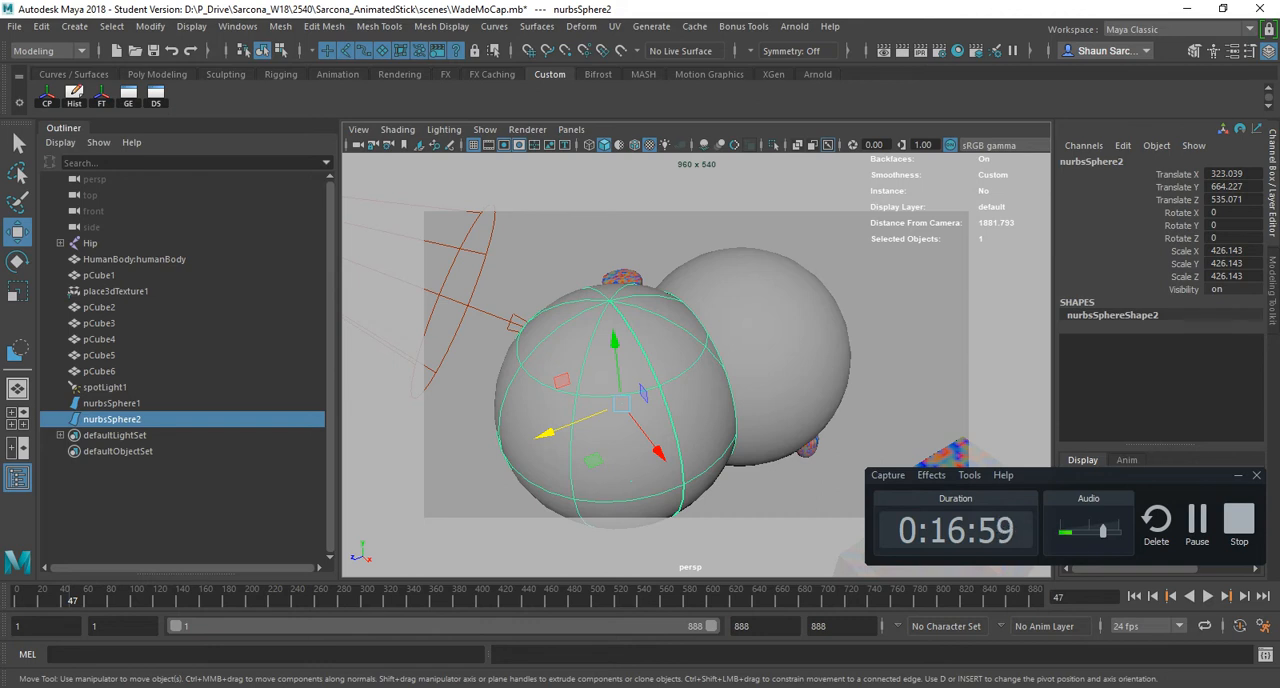
{"action": "key", "text": "g"}
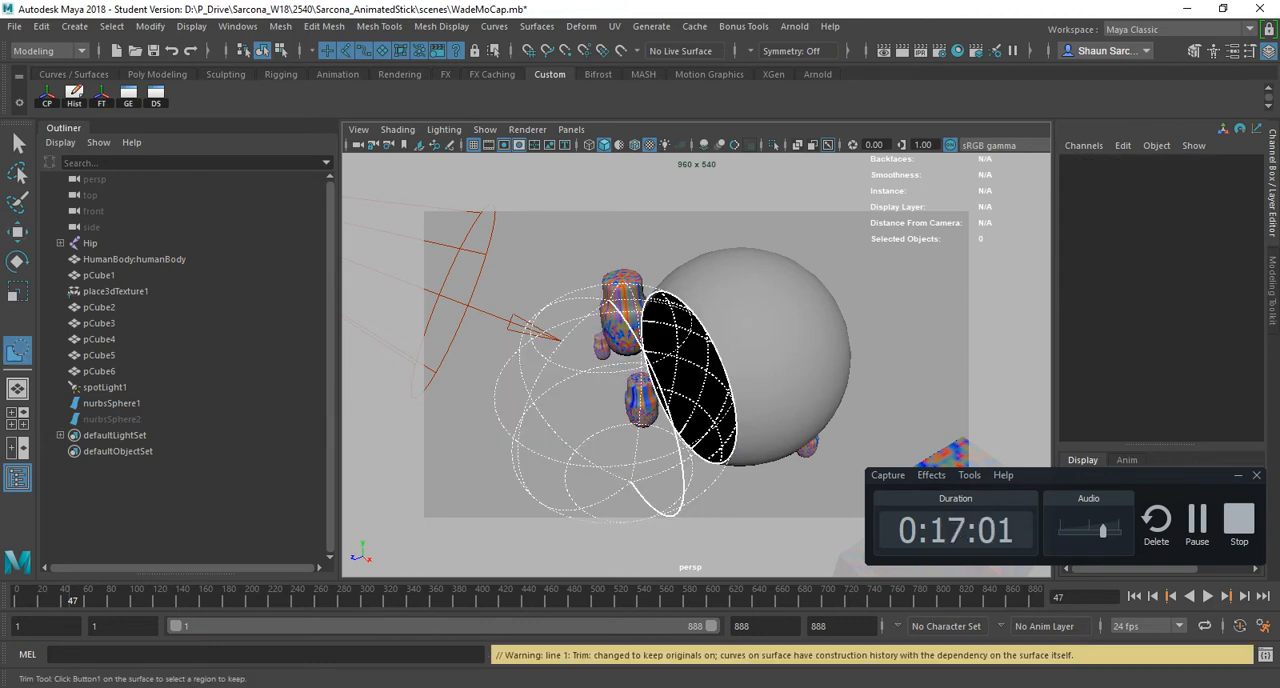
{"action": "left_click_drag", "start_coordinate": [640, 380], "coordinate": [510, 345], "text": "alt"}
{"action": "left_click", "coordinate": [666, 361]}
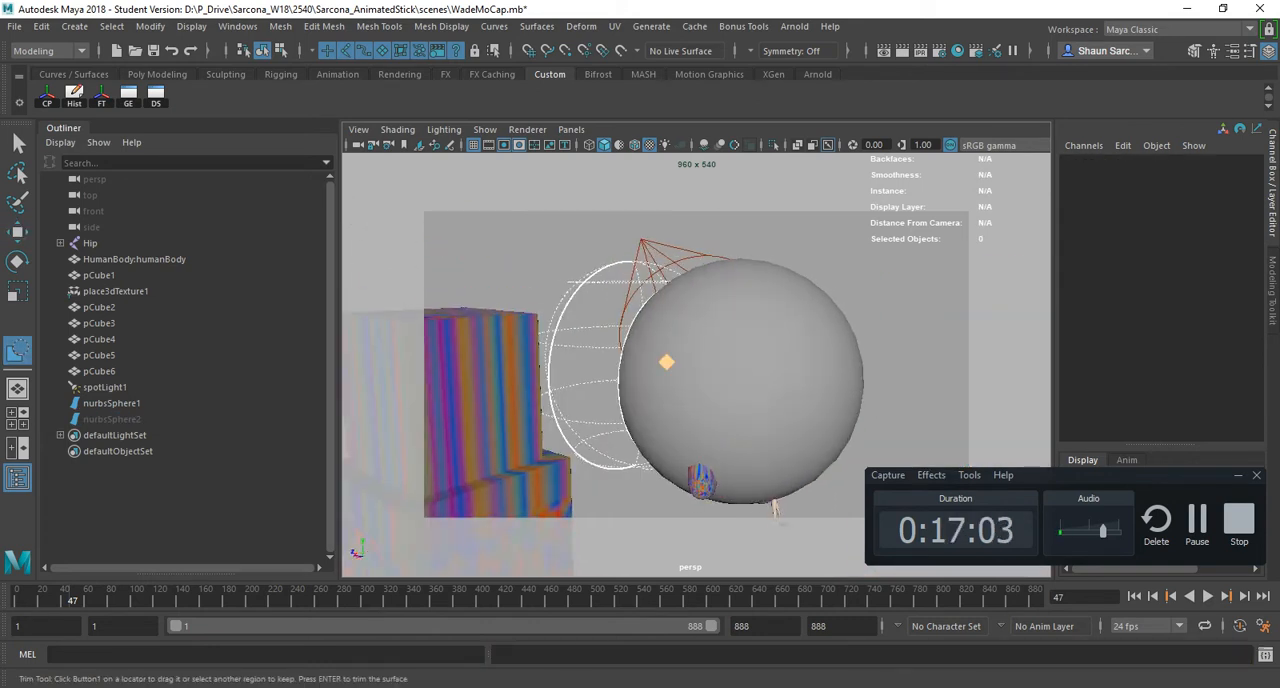
{"action": "left_click_drag", "start_coordinate": [666, 361], "coordinate": [868, 368], "text": "alt"}
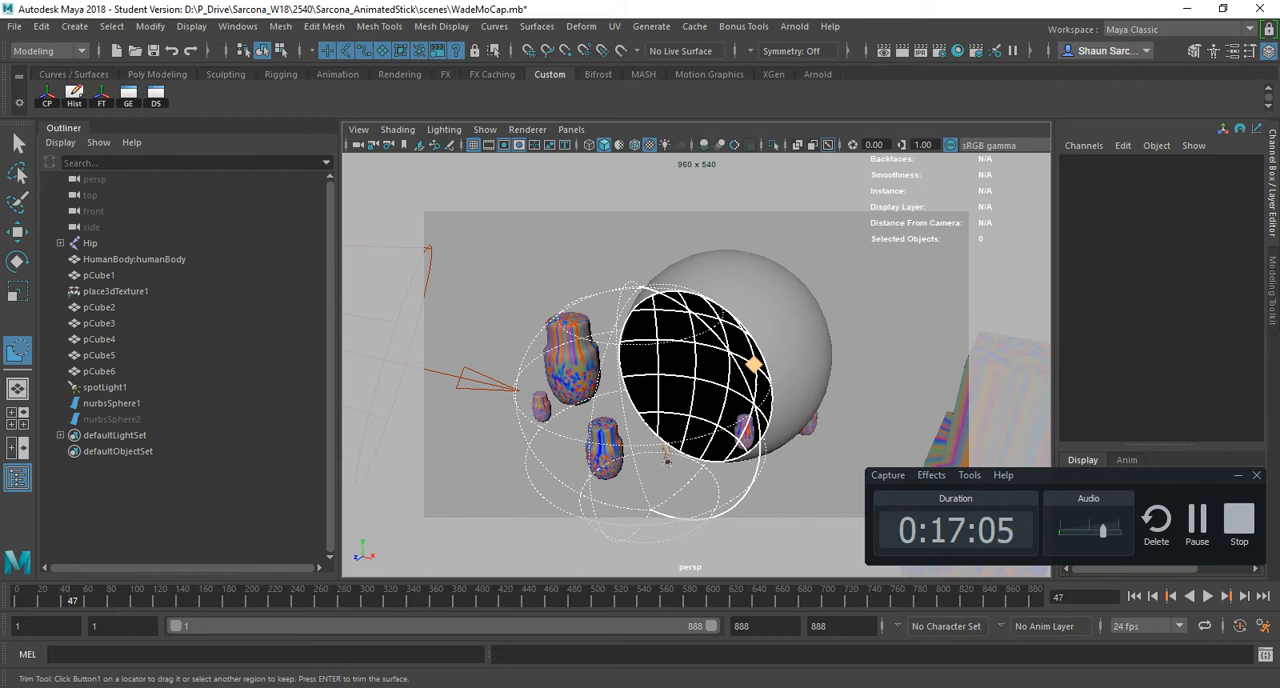
{"action": "key", "text": "Return"}
- Examine the trimmed spheres and their shared edge from several angles, ending with nurbsSphere1 selected
{"action": "left_click_drag", "start_coordinate": [700, 380], "coordinate": [560, 380], "text": "alt"}
{"action": "left_click_drag", "start_coordinate": [626, 482], "coordinate": [668, 445], "text": "alt"}
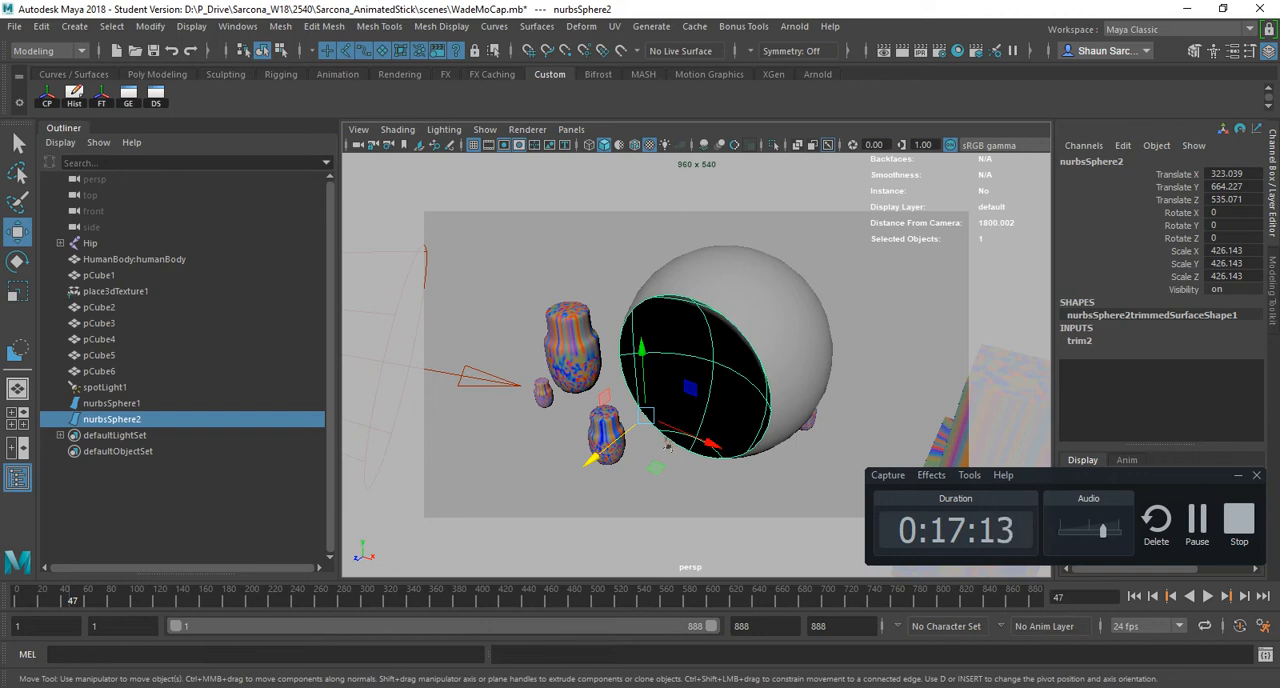
{"action": "left_click_drag", "start_coordinate": [666, 445], "coordinate": [630, 410], "text": "alt"}
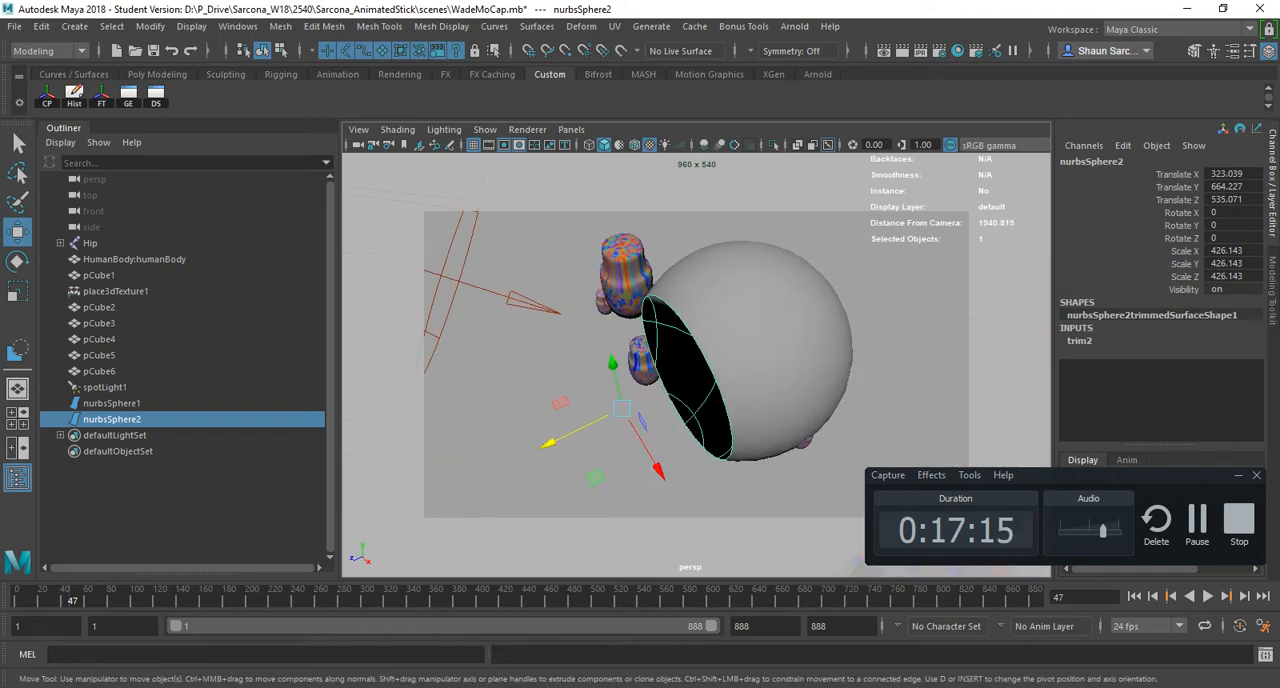
{"action": "left_click", "coordinate": [755, 345], "text": "shift"}
{"action": "left_click_drag", "start_coordinate": [735, 370], "coordinate": [765, 400], "text": "alt"}
{"action": "scroll", "coordinate": [770, 340], "scroll_direction": "up", "scroll_amount": 6}
{"action": "left_click", "coordinate": [800, 320]}
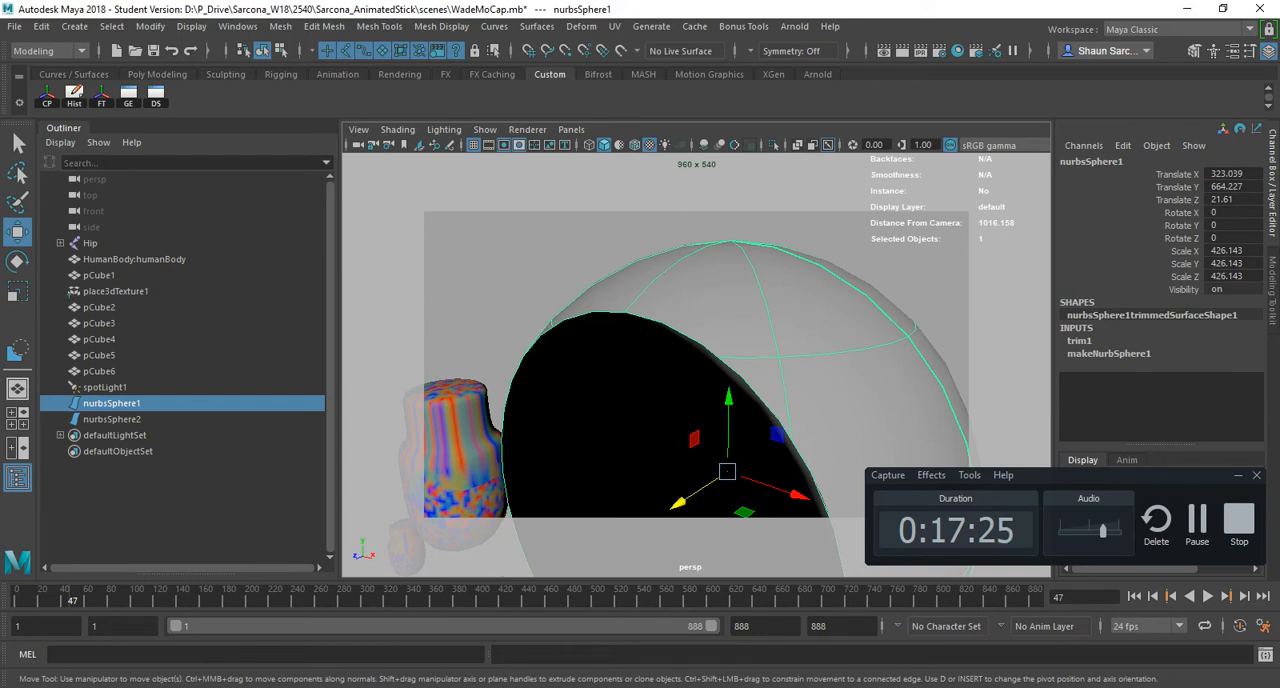
- Select nurbsSphere1 and nurbsSphere2 and configure Circular Fillet with Create curve on surface and Reverse secondary surface normal enabled
{"action": "left_click", "coordinate": [560, 190]}
{"action": "left_click", "coordinate": [112, 403]}
{"action": "left_click", "coordinate": [112, 419], "text": "shift"}
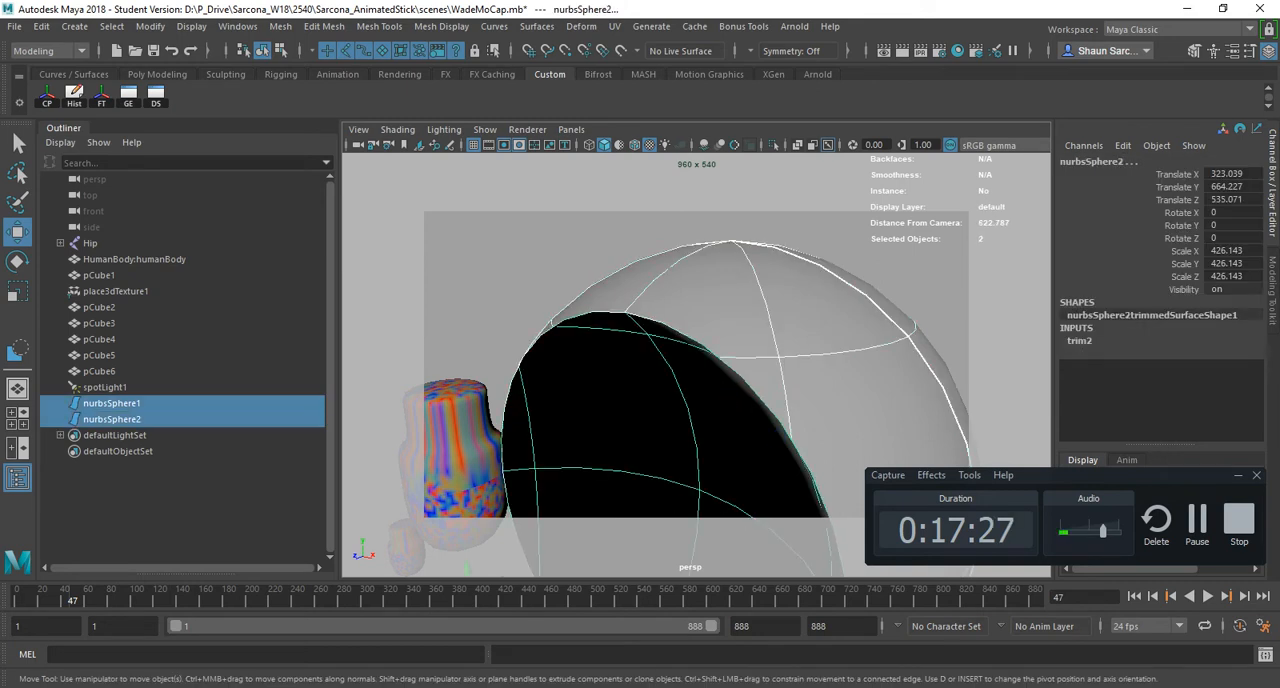
{"action": "left_click", "coordinate": [536, 26]}
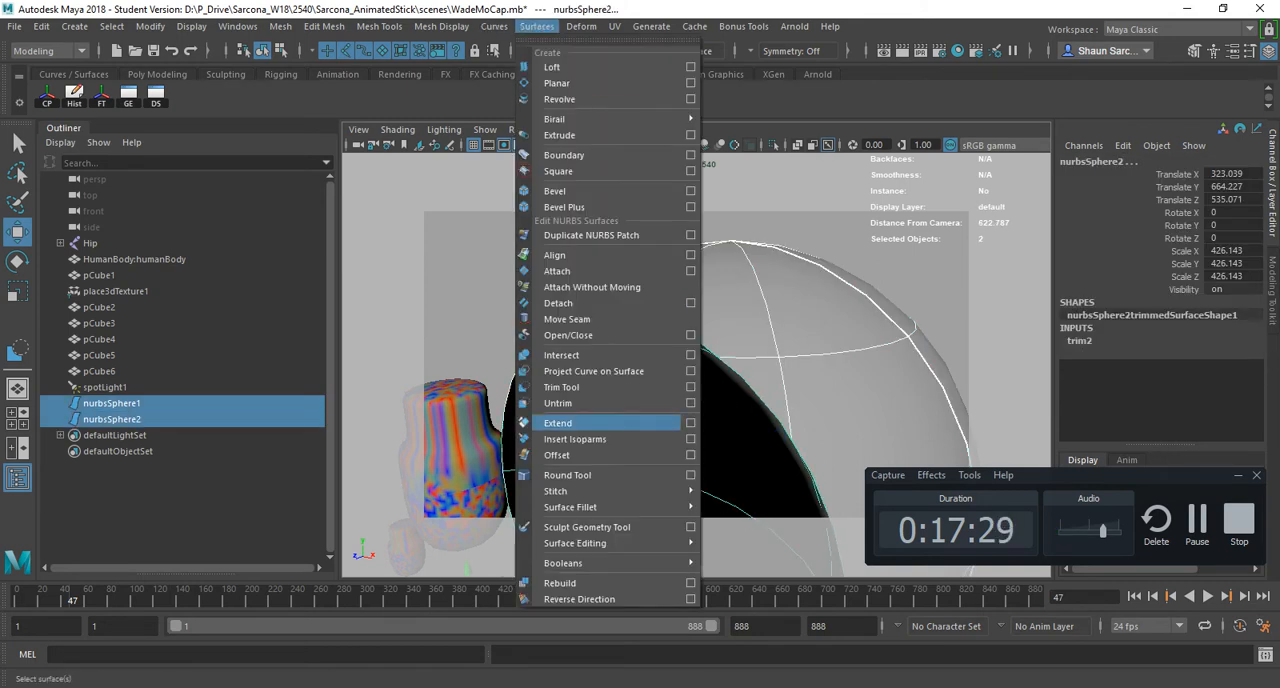
{"action": "mouse_move", "coordinate": [600, 507]}
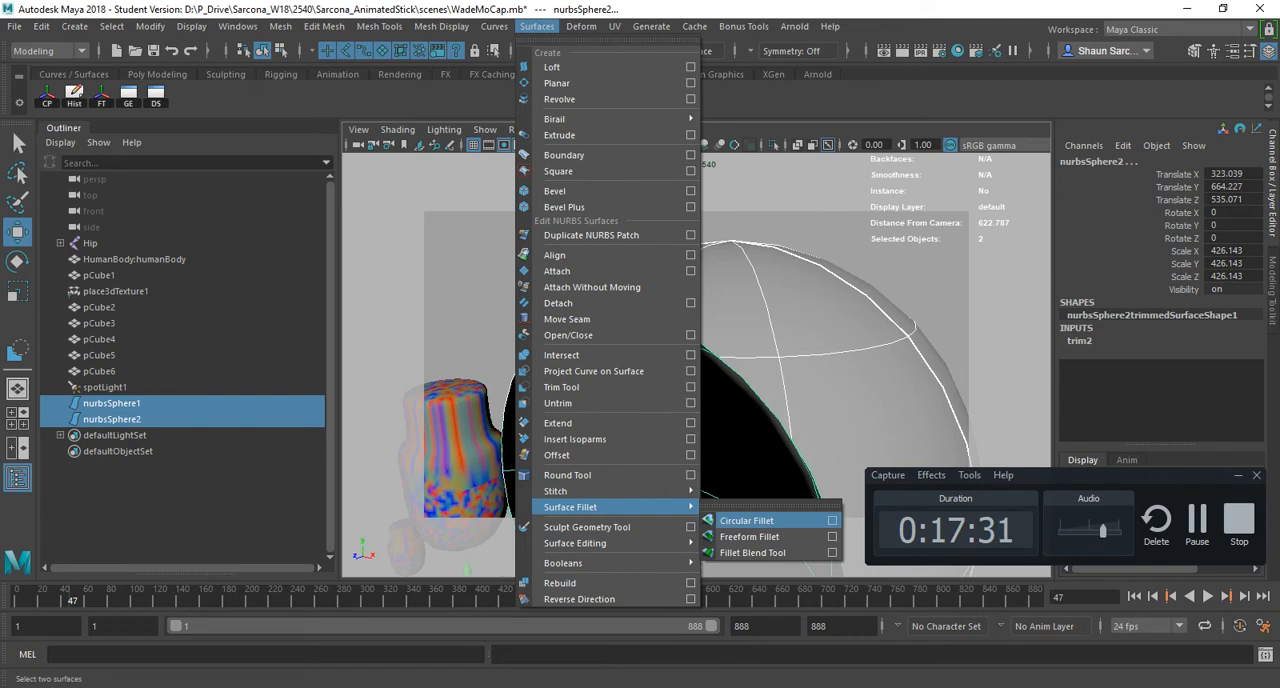
{"action": "left_click", "coordinate": [832, 520]}
{"action": "left_click", "coordinate": [471, 88]}
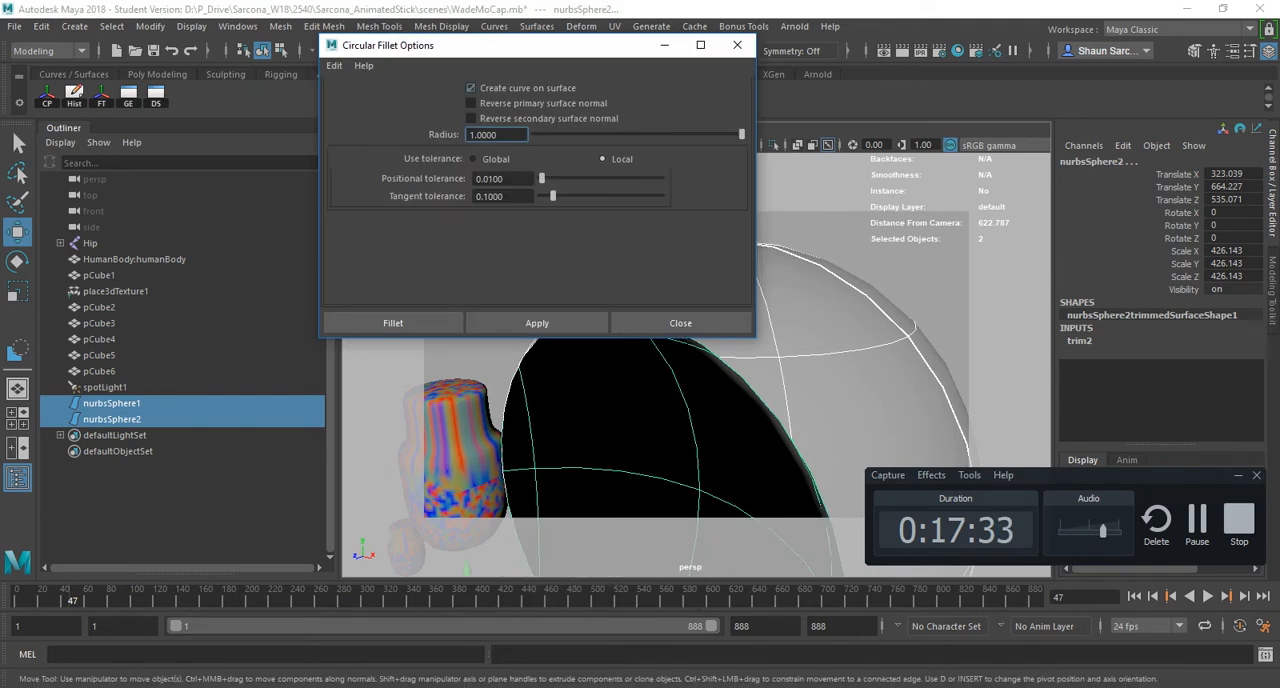
{"action": "left_click", "coordinate": [471, 103]}
{"action": "left_click", "coordinate": [471, 118]}
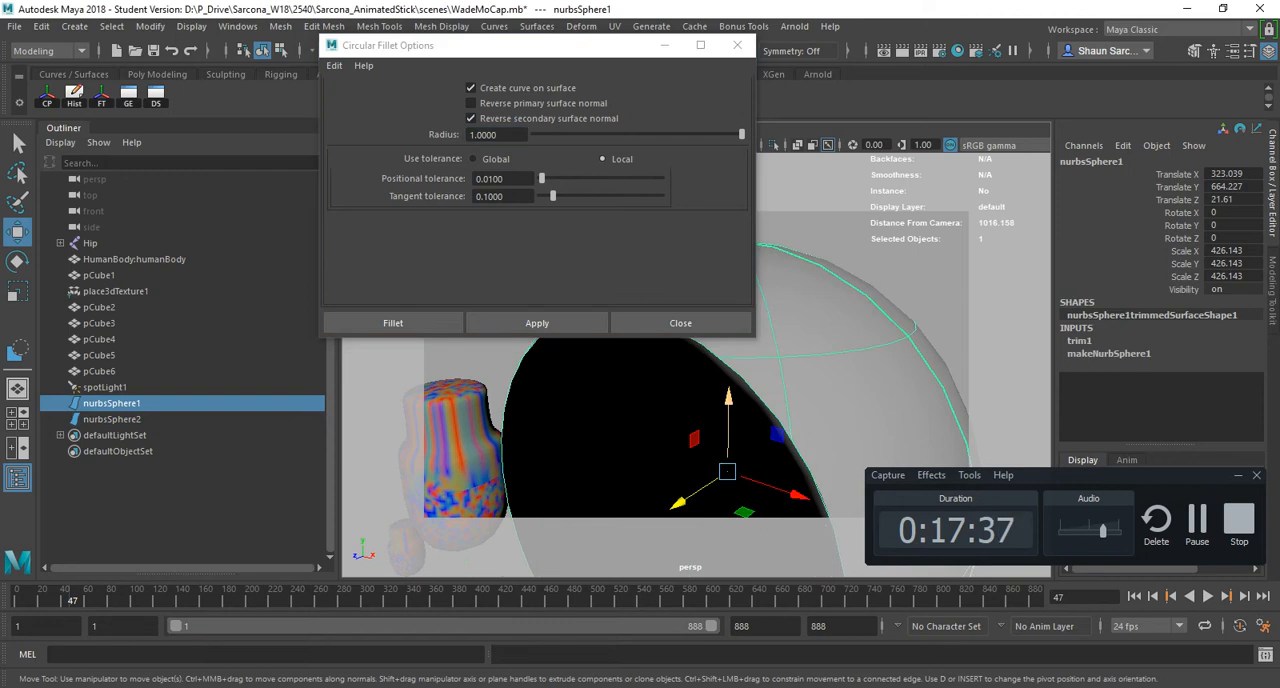
- Set the Circular Fillet radius to 5 and create the fillet between the two trimmed spheres
{"action": "double_click", "coordinate": [484, 135]}
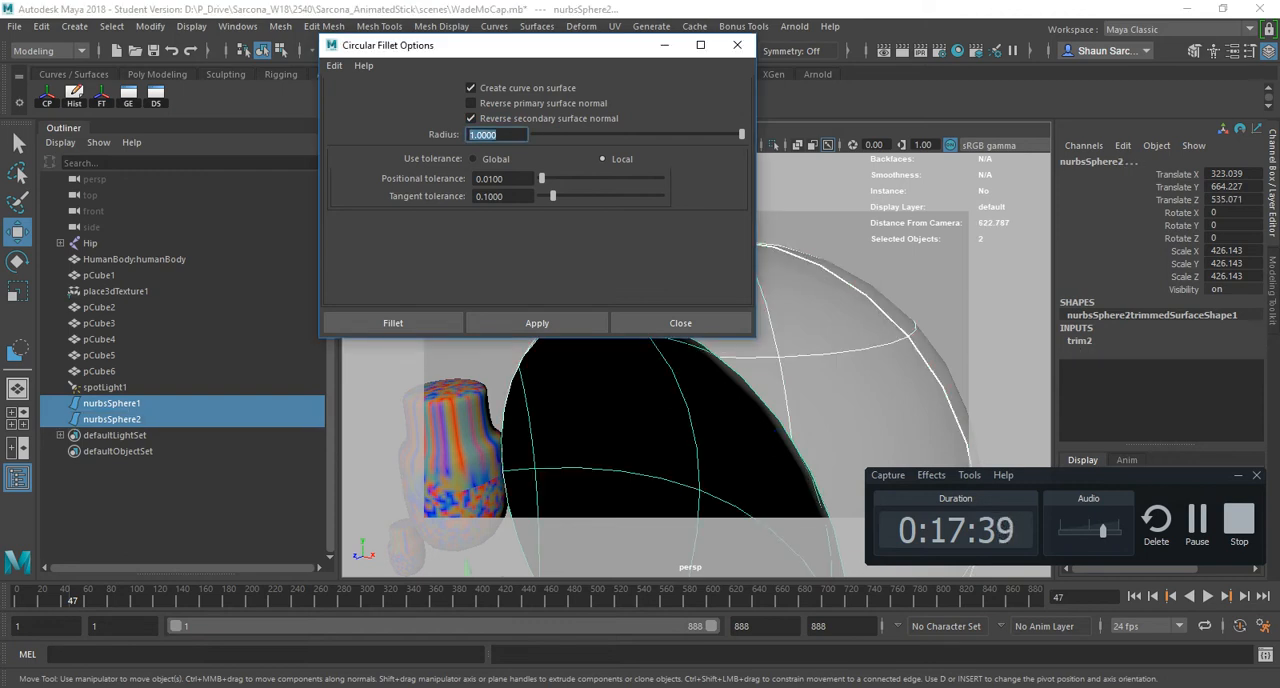
{"action": "type", "text": "5"}
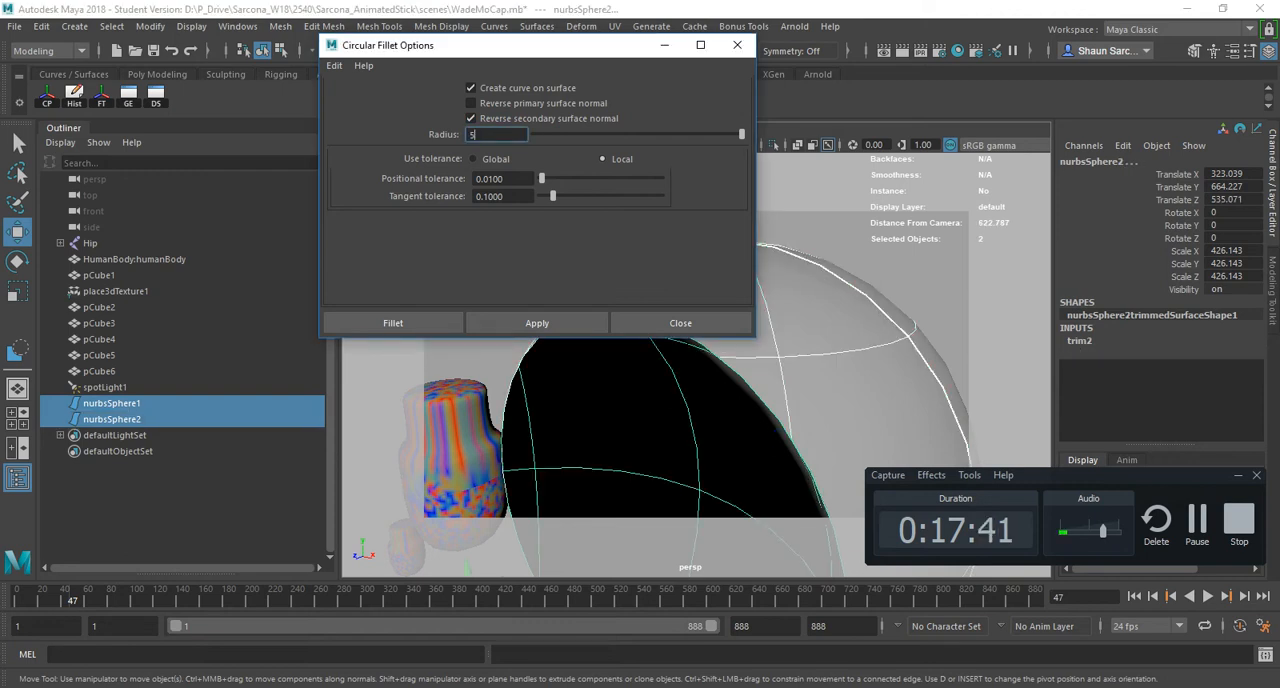
{"action": "key", "text": "Tab"}
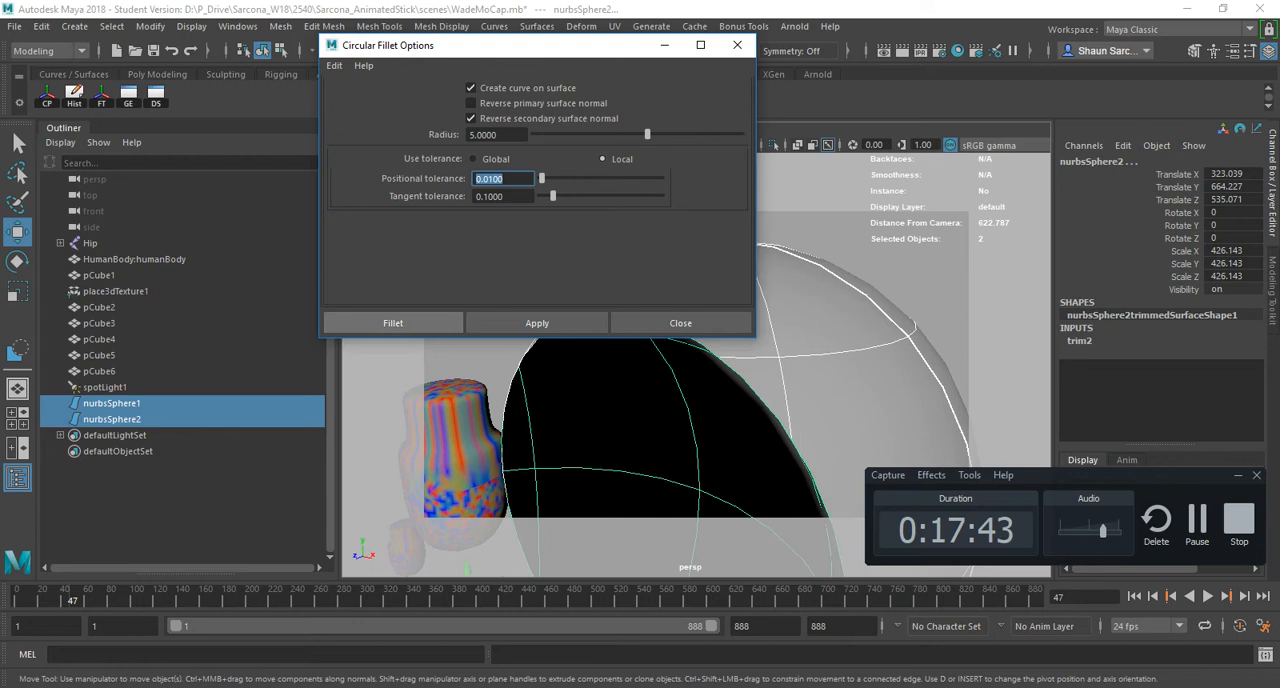
{"action": "left_click", "coordinate": [393, 323]}
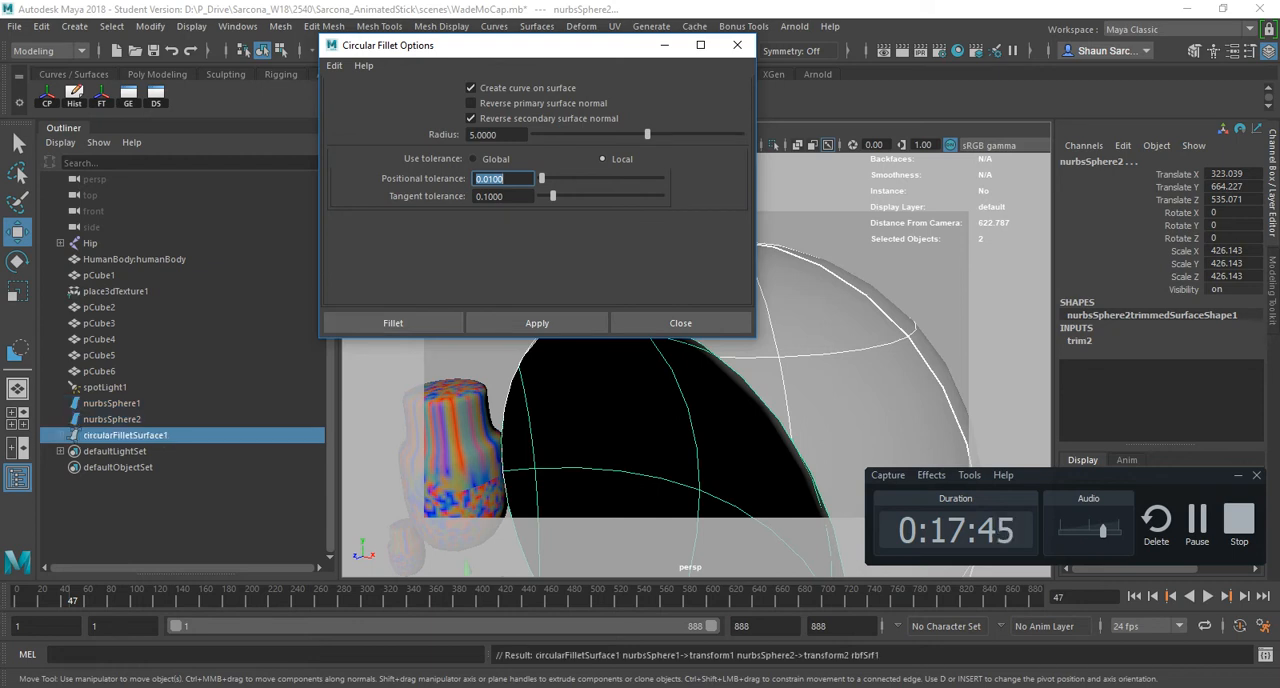
{"action": "left_click_drag", "start_coordinate": [690, 390], "coordinate": [550, 390], "text": "alt"}
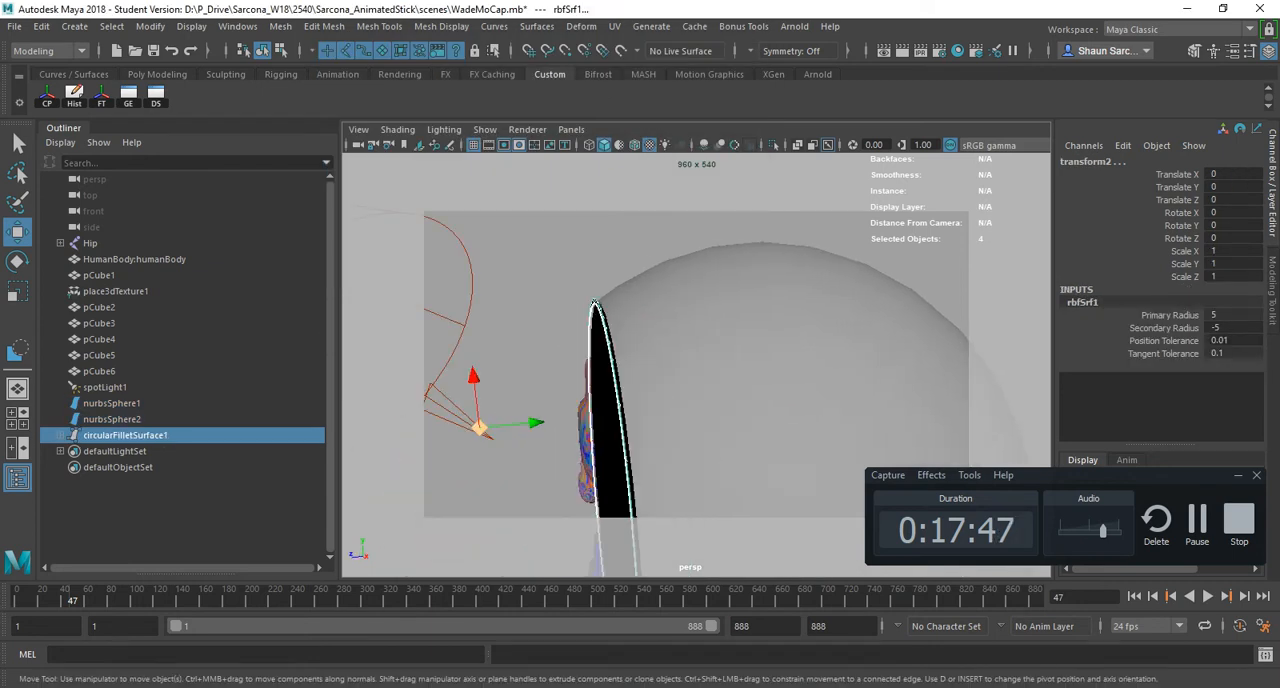
- Set the circular fillet's Secondary Radius to 5 and its Primary Radius to -5
{"action": "scroll", "coordinate": [690, 390], "scroll_direction": "up", "scroll_amount": 3}
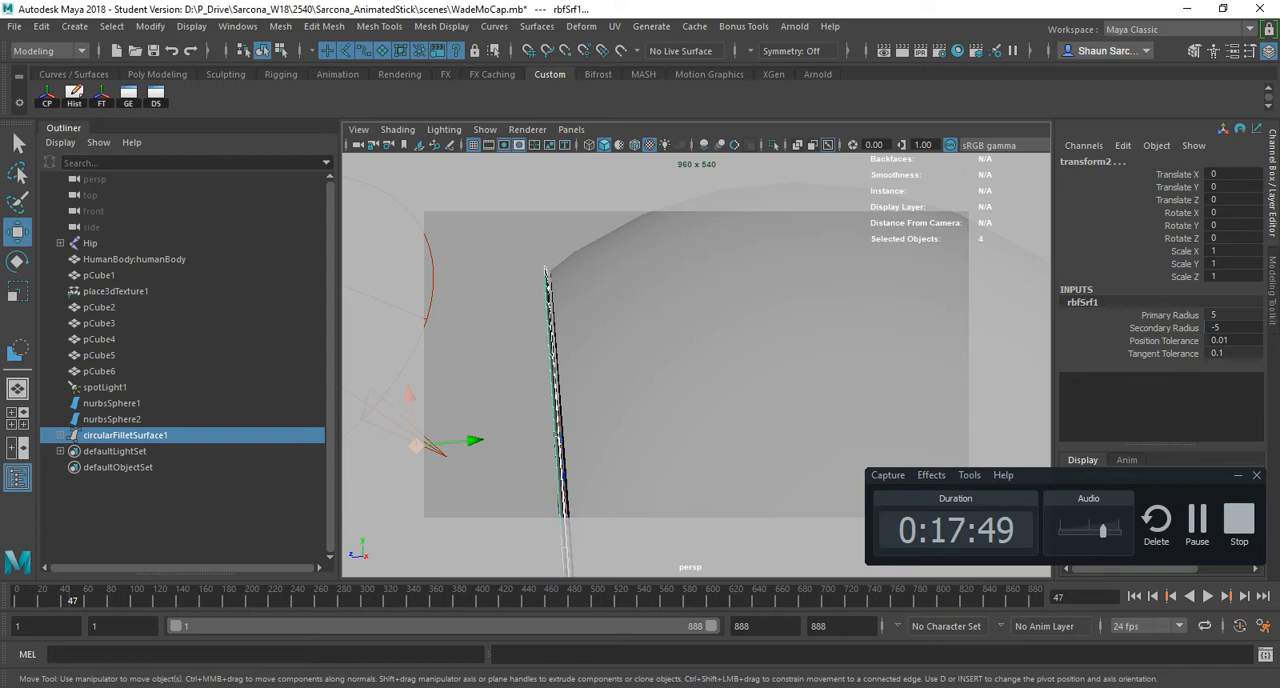
{"action": "left_click", "coordinate": [1216, 328]}
{"action": "type", "text": "5"}
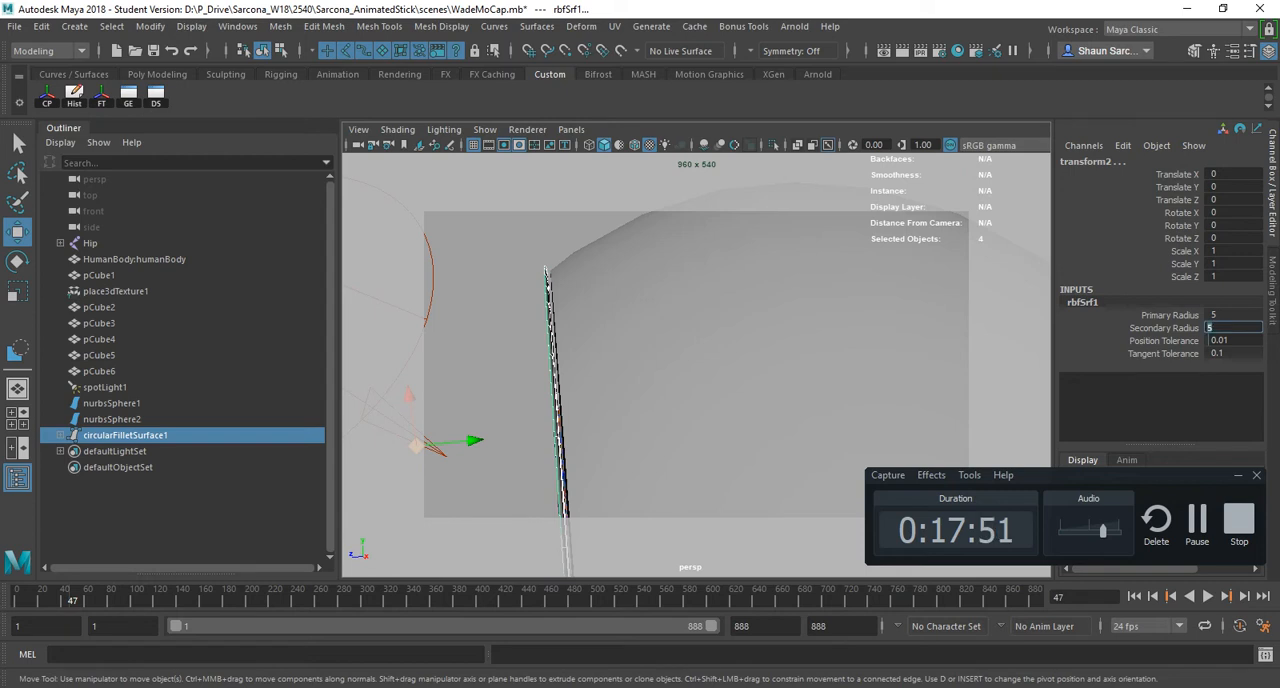
{"action": "key", "text": "Return"}
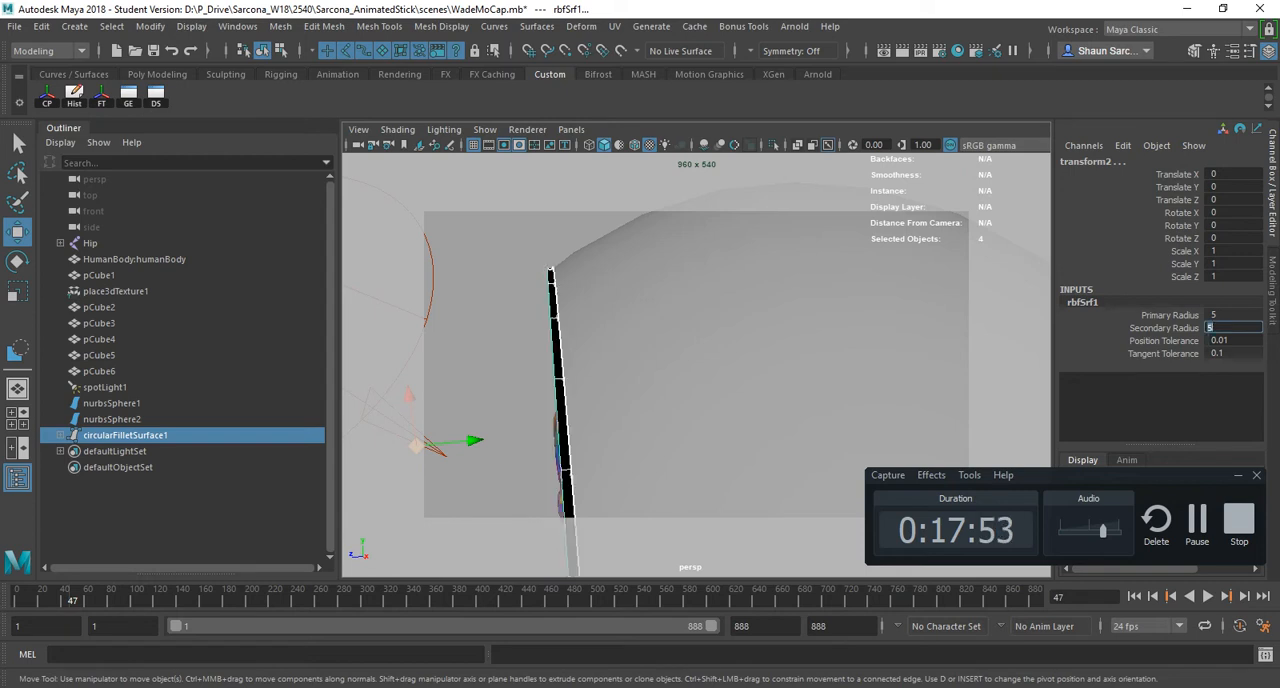
{"action": "left_click_drag", "start_coordinate": [650, 380], "coordinate": [690, 380], "text": "alt"}
{"action": "left_click", "coordinate": [1216, 315]}
{"action": "type", "text": "-"}
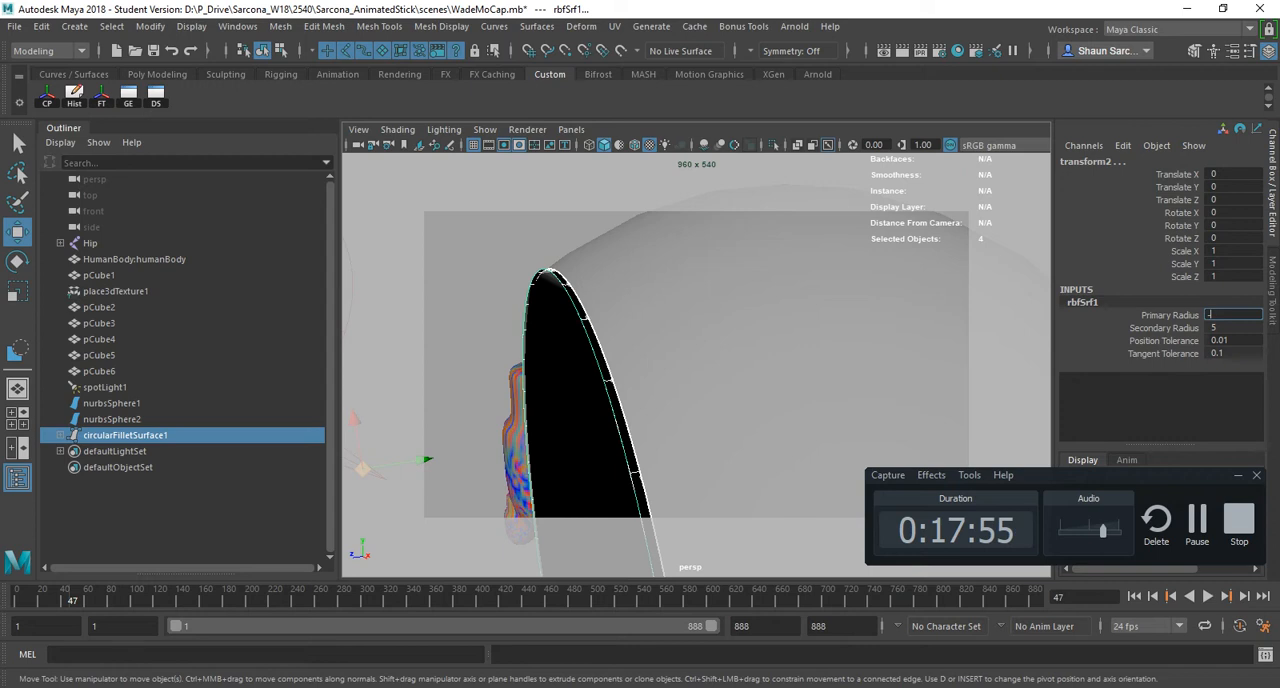
{"action": "type", "text": "5"}
{"action": "key", "text": "Return"}
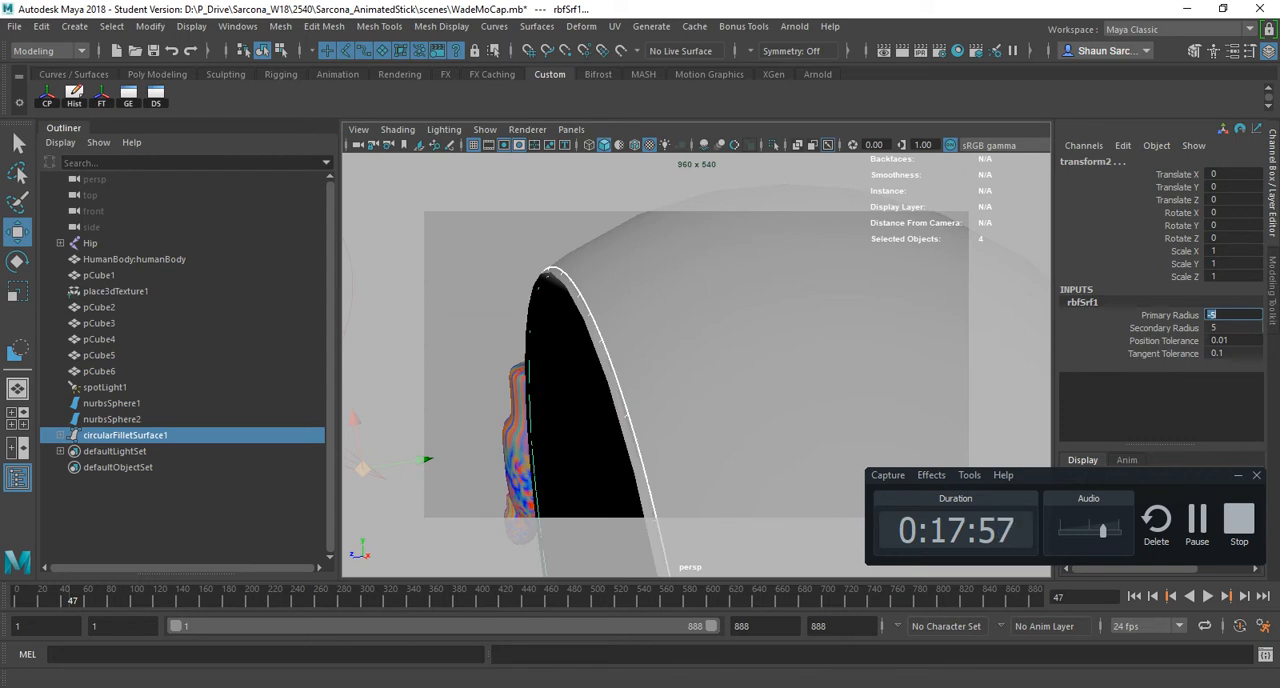
{"action": "scroll", "coordinate": [696, 380], "scroll_direction": "down", "scroll_amount": 5}
{"action": "left_click_drag", "start_coordinate": [680, 380], "coordinate": [745, 385], "text": "alt"}
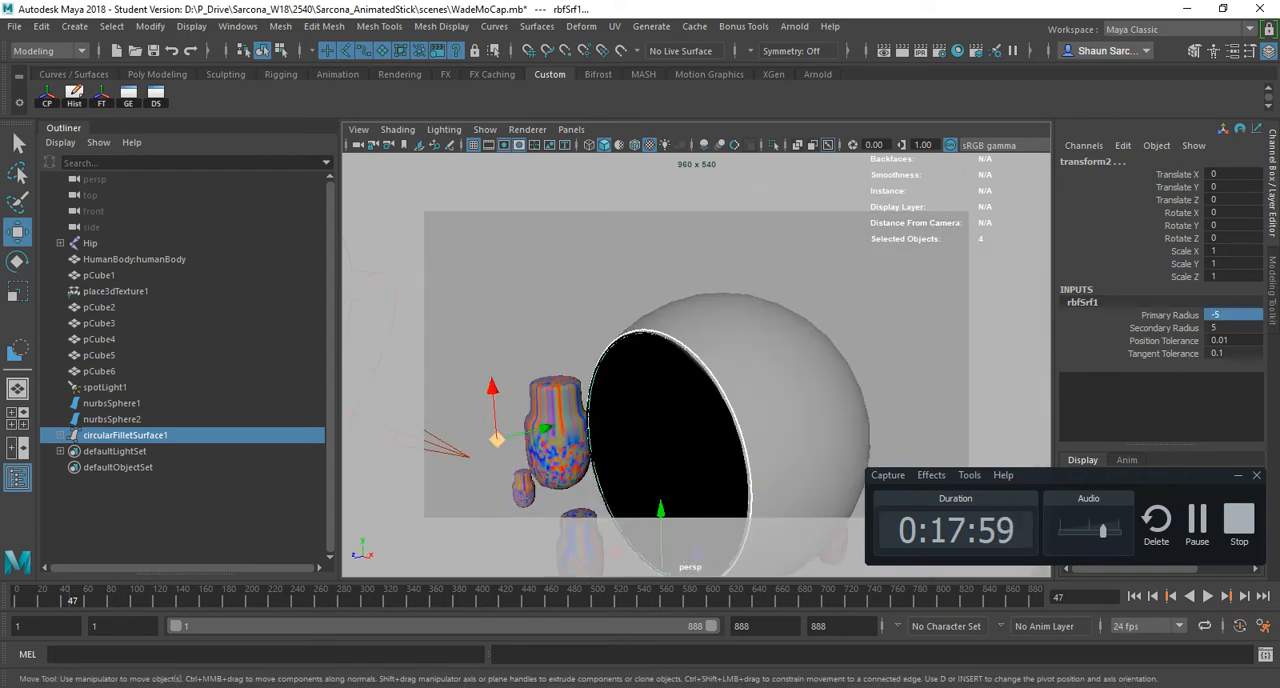
- Set the circular fillet's Primary Radius to -20 and its Secondary Radius to 20
{"action": "left_click", "coordinate": [1216, 315]}
{"action": "type", "text": "-20"}
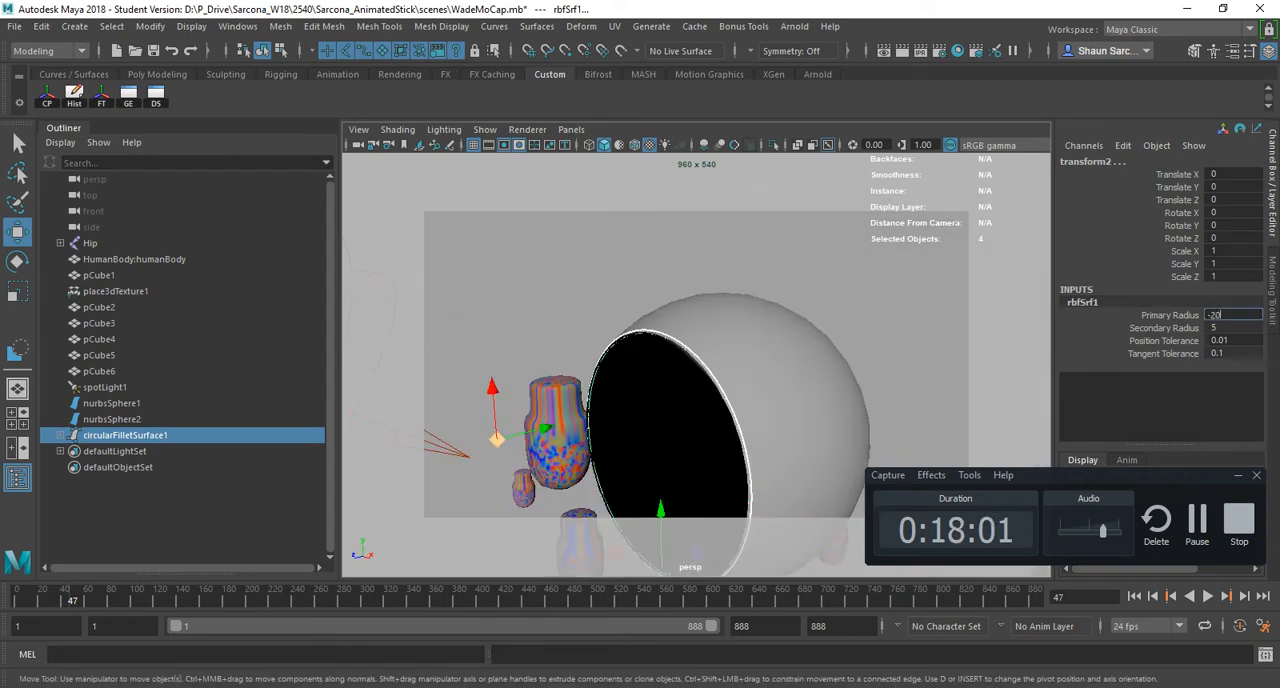
{"action": "key", "text": "Tab"}
{"action": "type", "text": "20"}
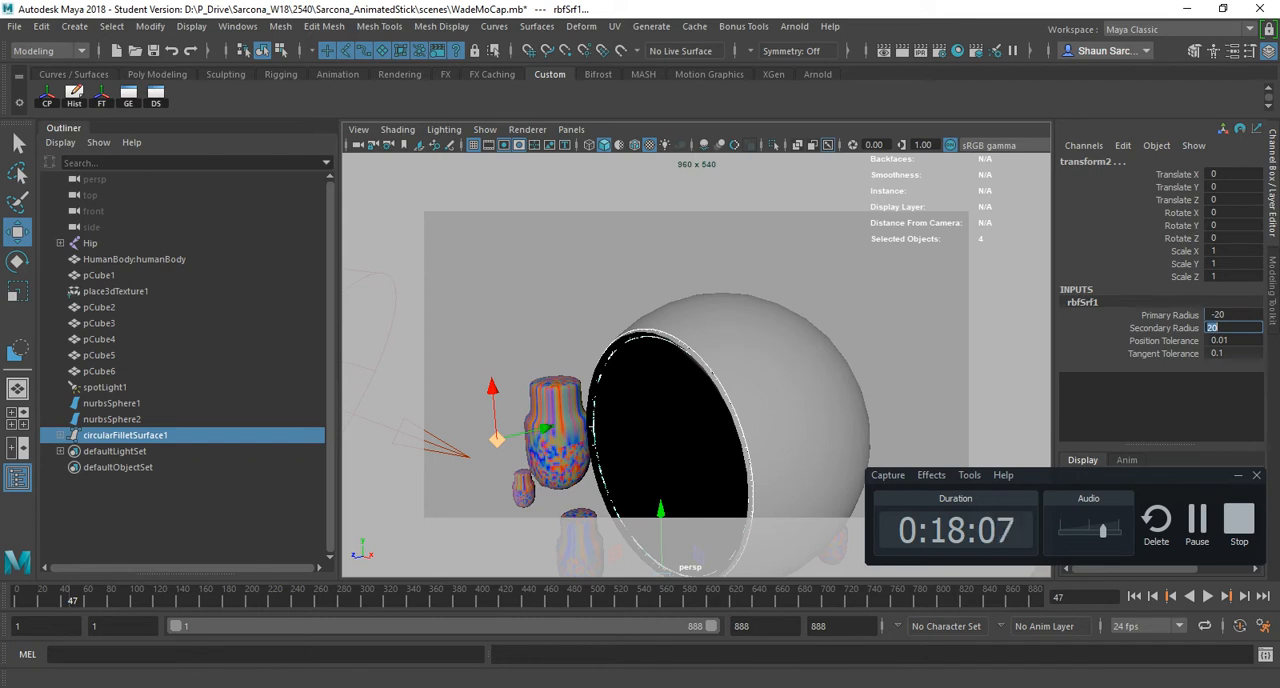
- Trim nurbsSphere1 again along the new fillet boundary, keeping the large outer part of the sphere
{"action": "mouse_move", "coordinate": [735, 400]}
{"action": "left_mouse_down", "text": "alt"}
{"action": "mouse_move", "coordinate": [700, 404]}
{"action": "mouse_move", "coordinate": [714, 400]}
{"action": "left_mouse_up", "text": "alt"}
{"action": "left_click", "coordinate": [765, 350]}
{"action": "key", "text": "g"}
{"action": "left_click", "coordinate": [751, 340]}
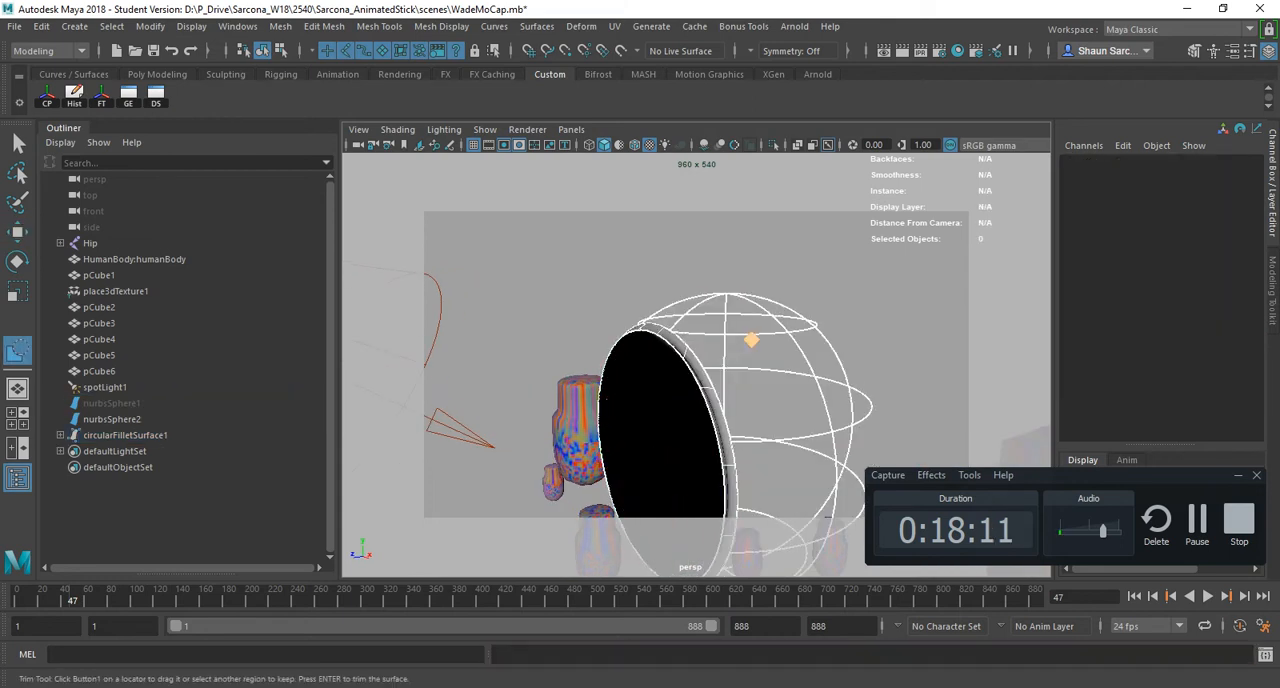
{"action": "key", "text": "Return"}
- Trim nurbsSphere2 again along the fillet boundary, keeping the cap's inner region
{"action": "left_click", "coordinate": [655, 408]}
{"action": "key", "text": "g"}
{"action": "left_click", "coordinate": [652, 407]}
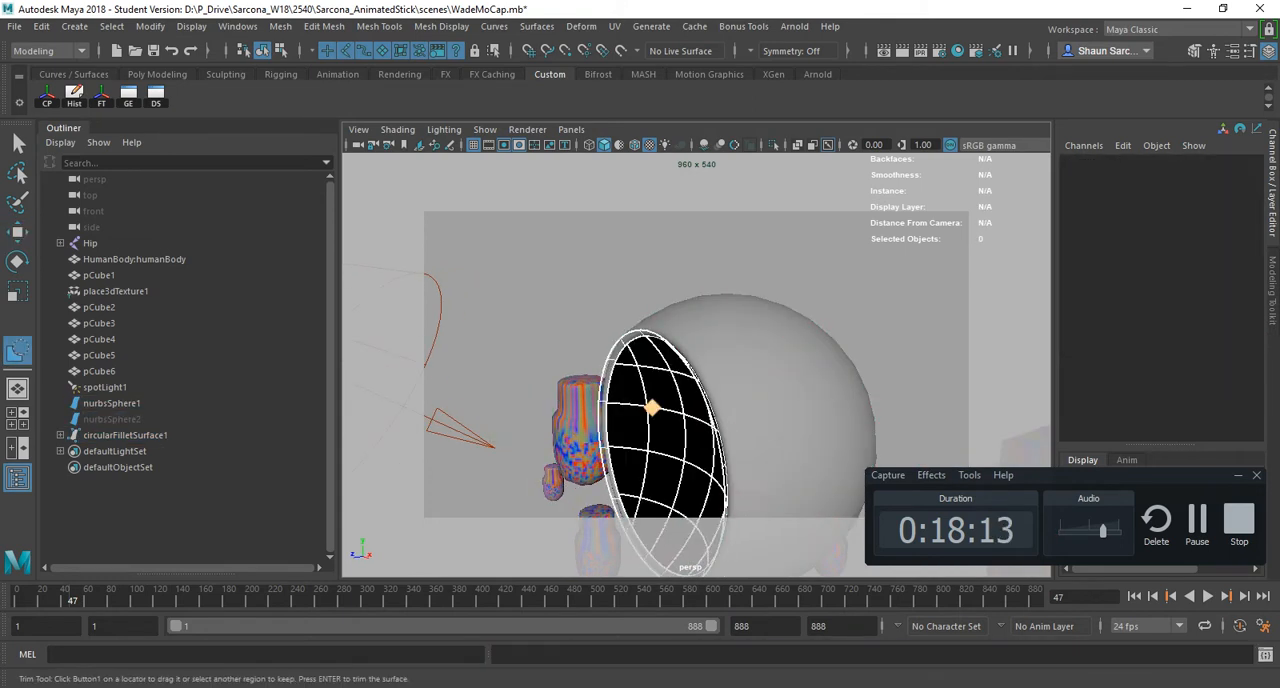
{"action": "key", "text": "Return"}
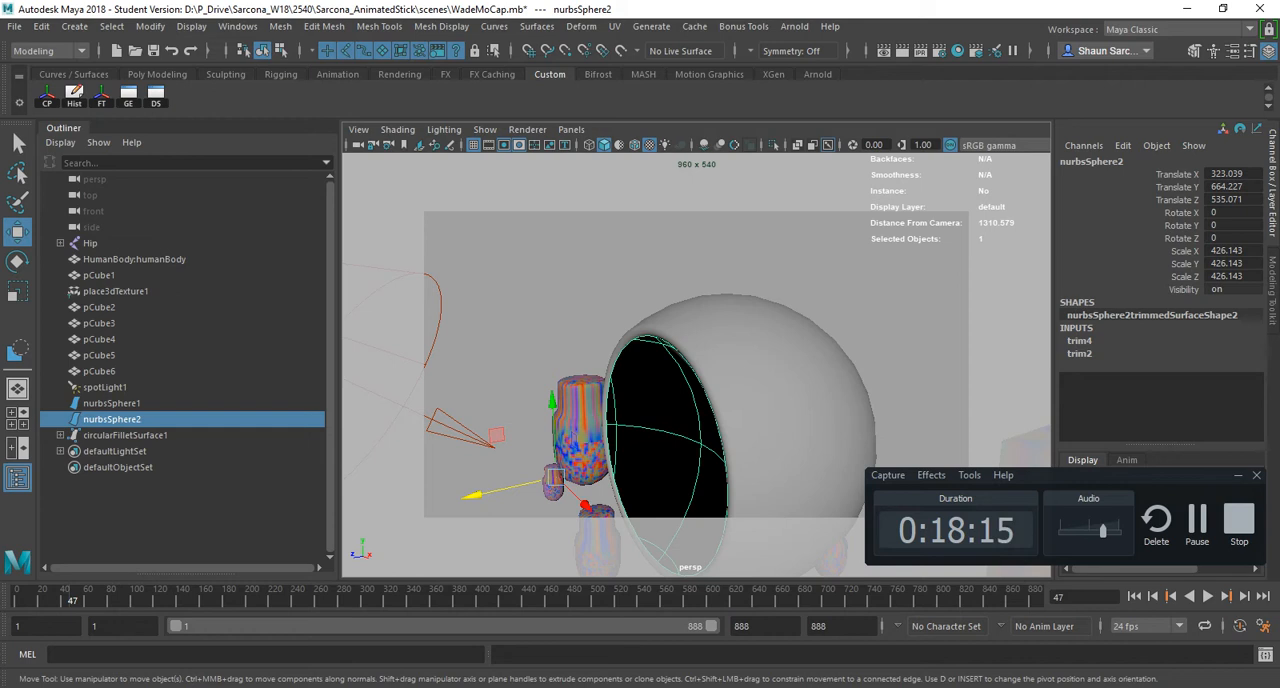
- Turn on Two Sided Lighting in the perspective viewport and deselect the spheres to inspect the blended rim
{"action": "left_click", "coordinate": [530, 290]}
{"action": "mouse_move", "coordinate": [672, 560]}
{"action": "left_mouse_down", "text": "alt"}
{"action": "mouse_move", "coordinate": [840, 560]}
{"action": "mouse_move", "coordinate": [674, 566]}
{"action": "left_mouse_up", "text": "alt"}
{"action": "middle_click_drag", "start_coordinate": [674, 570], "coordinate": [686, 534], "text": "alt"}
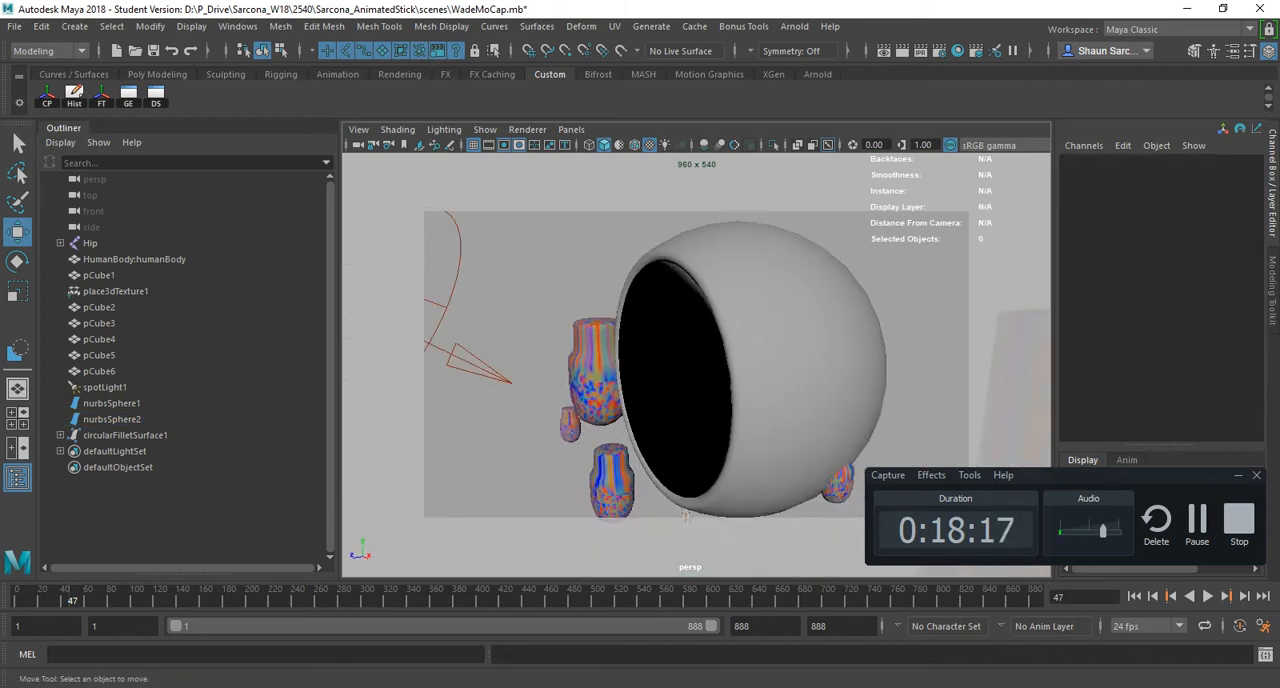
{"action": "scroll", "coordinate": [686, 534], "scroll_direction": "up", "scroll_amount": 1}
{"action": "left_click_drag", "start_coordinate": [672, 480], "coordinate": [655, 445]}
{"action": "left_click", "coordinate": [485, 130]}
{"action": "mouse_move", "coordinate": [446, 130]}
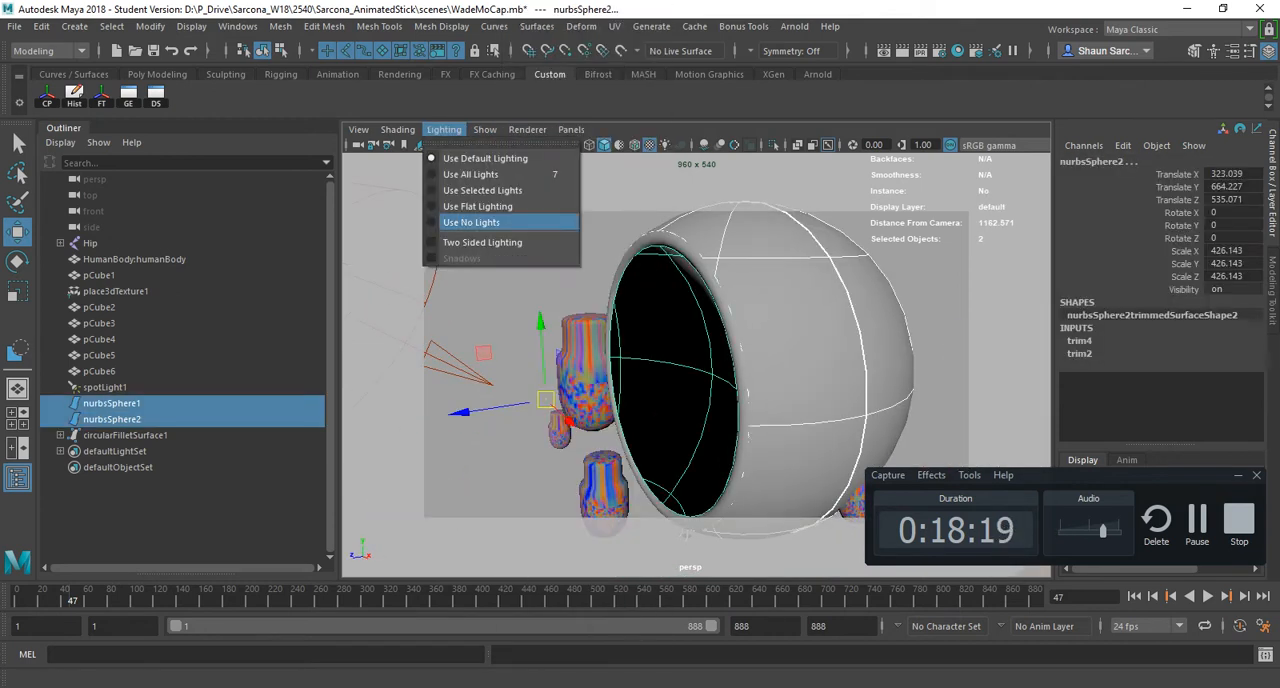
{"action": "left_click", "coordinate": [500, 241]}
{"action": "left_click", "coordinate": [480, 500]}
{"action": "left_click_drag", "start_coordinate": [475, 522], "coordinate": [480, 465], "text": "alt"}
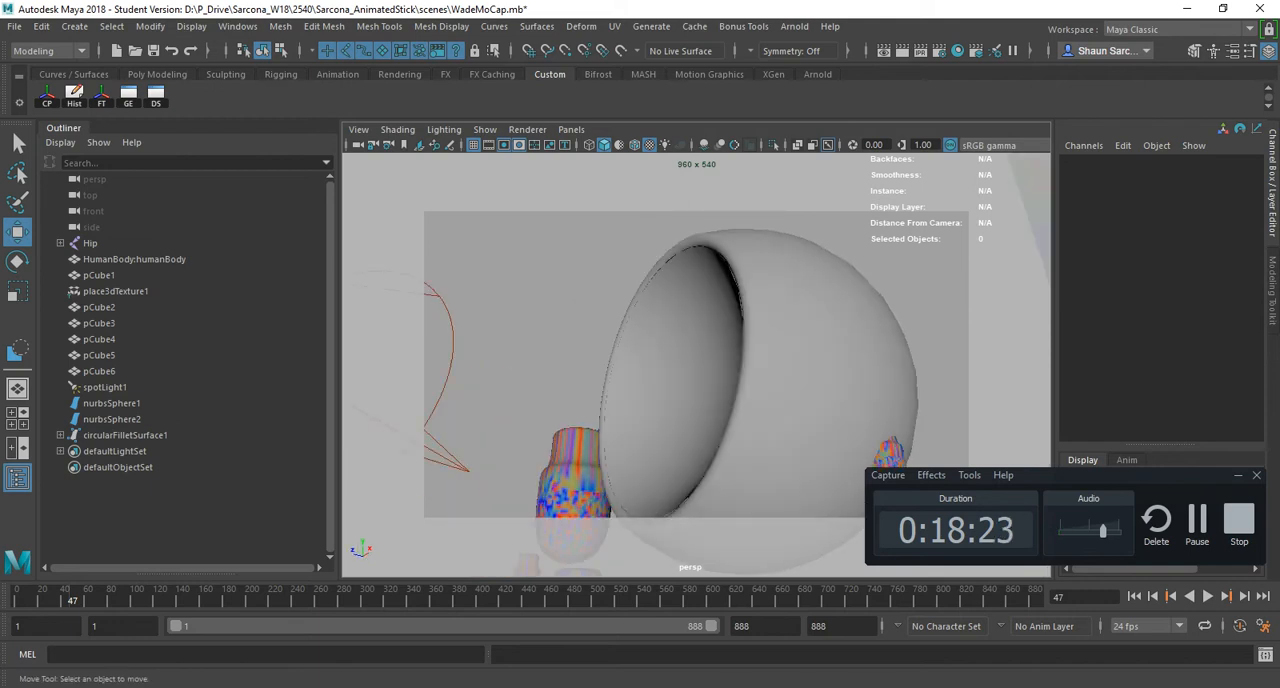
{"action": "left_click_drag", "start_coordinate": [592, 484], "coordinate": [643, 499], "text": "alt"}
{"action": "scroll", "coordinate": [643, 499], "scroll_direction": "down", "scroll_amount": 5}
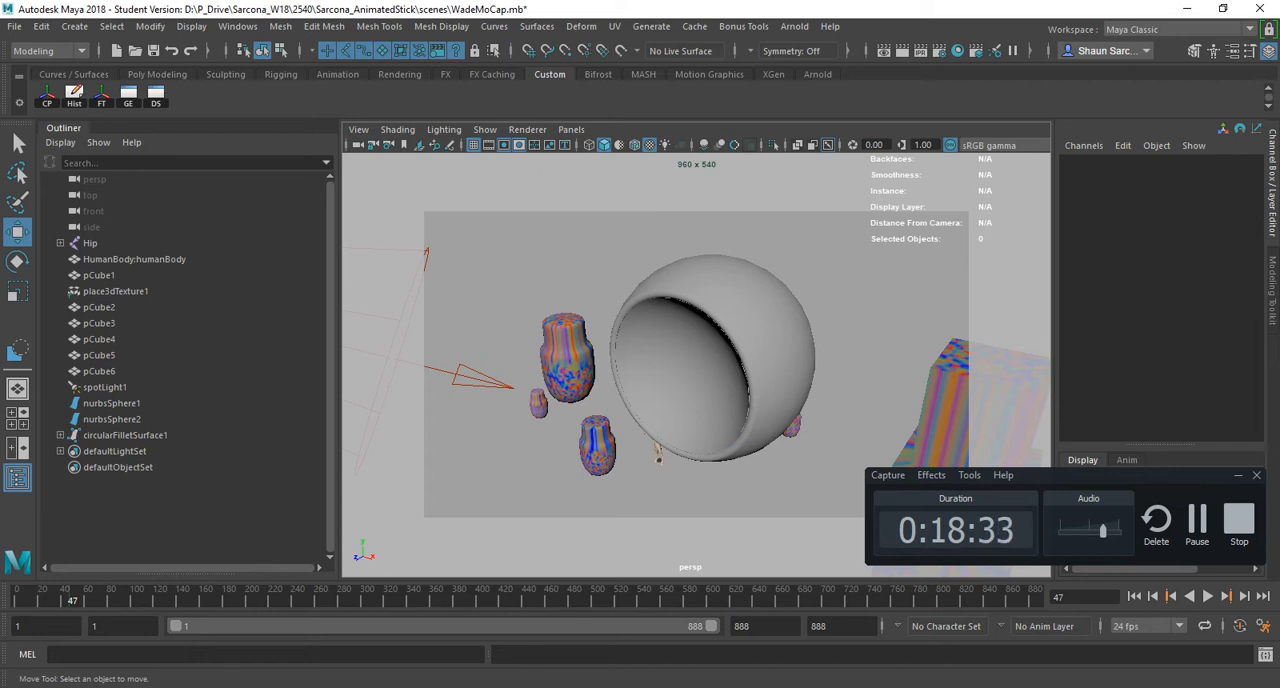
{"action": "mouse_move", "coordinate": [668, 461]}
{"action": "left_mouse_down", "text": "alt"}
{"action": "mouse_move", "coordinate": [505, 452]}
{"action": "mouse_move", "coordinate": [667, 451]}
{"action": "left_mouse_up", "text": "alt"}
- Switch to the hotkey PDF in Acrobat, highlight the Move Pivot row, and return to Maya
{"action": "key", "text": "alt+Tab"}
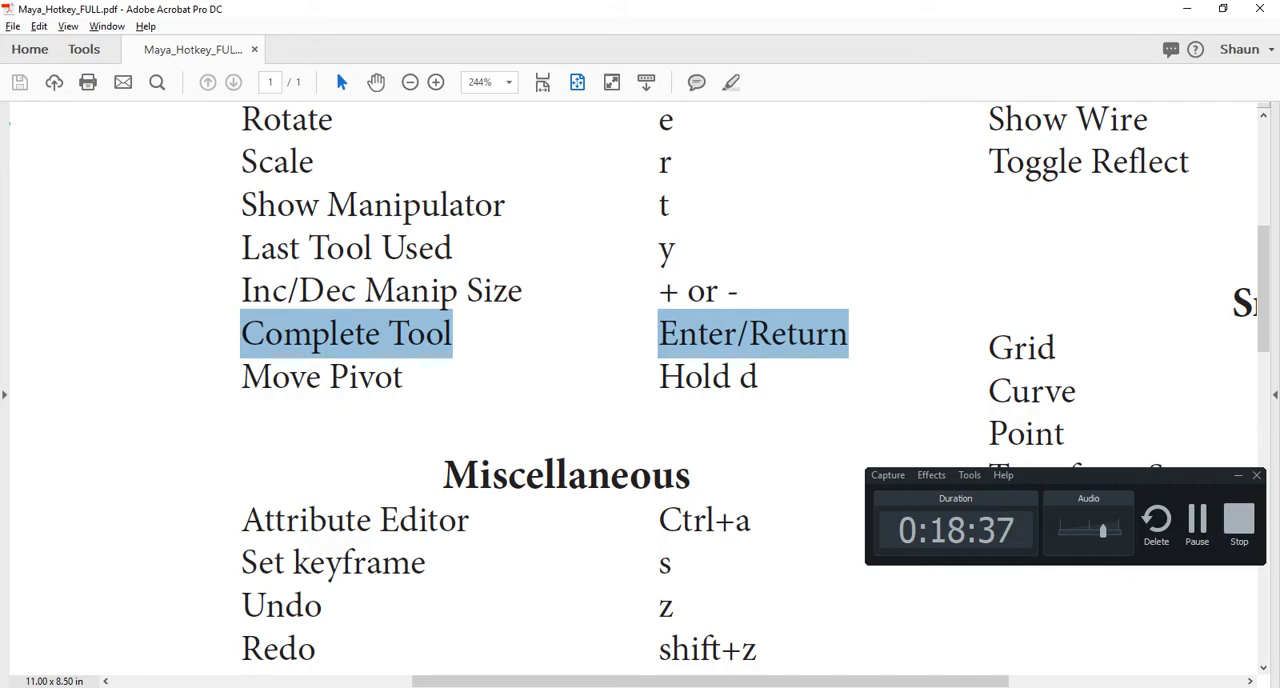
{"action": "left_click_drag", "start_coordinate": [241, 378], "coordinate": [758, 378]}
{"action": "key", "text": "alt+Tab"}
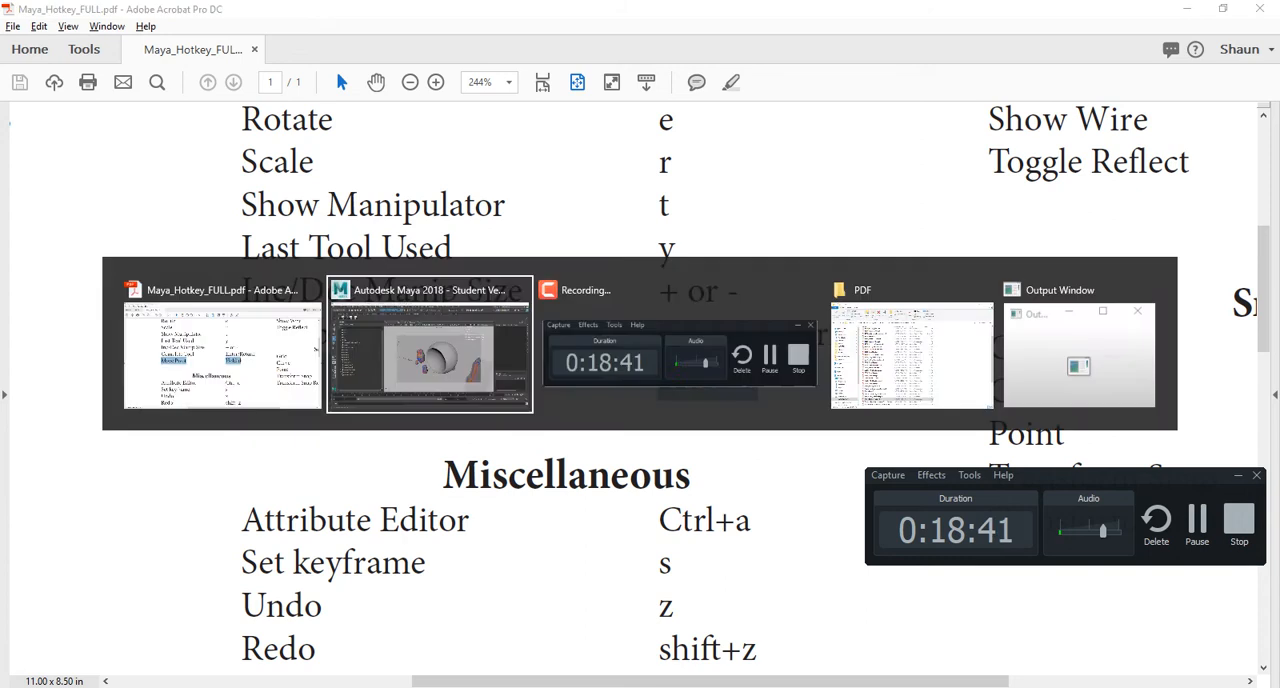
- Select the large vase pCube2 and move its pivot straight up to the centre of its top rim
{"action": "left_click", "coordinate": [580, 350]}
{"action": "key", "text": "d"}
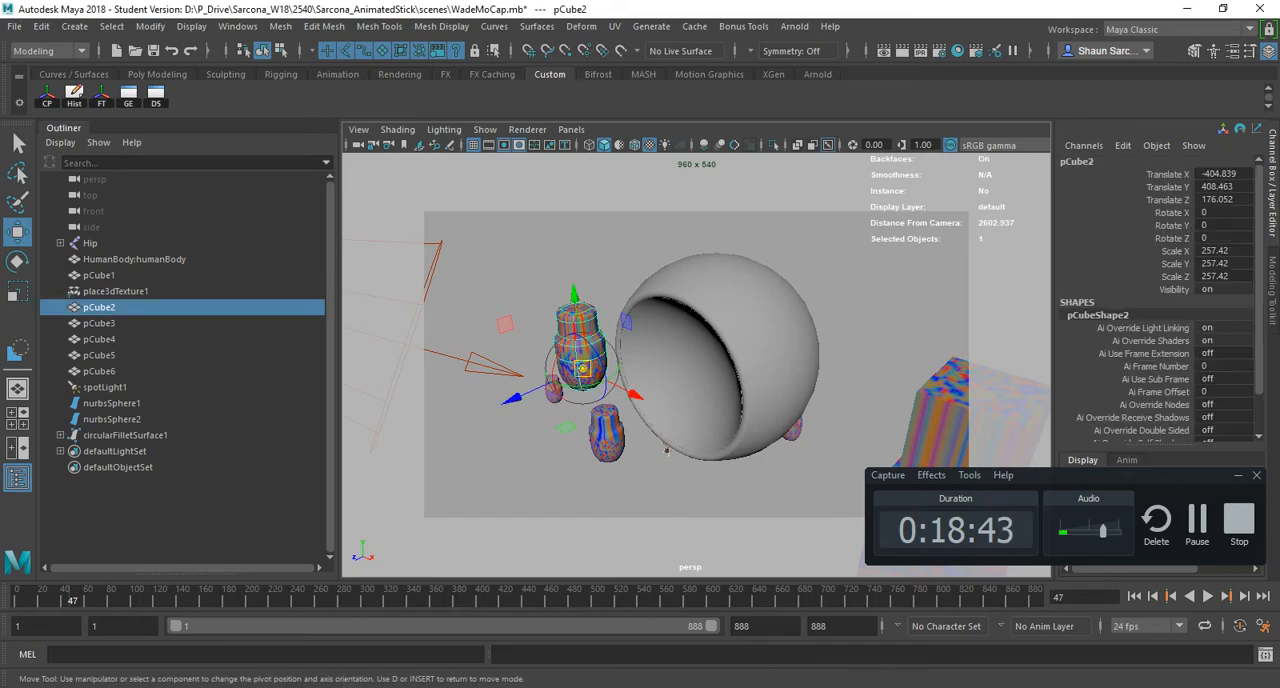
{"action": "left_click_drag", "start_coordinate": [580, 350], "coordinate": [672, 338], "text": "alt"}
{"action": "middle_click_drag", "start_coordinate": [672, 338], "coordinate": [797, 268], "text": "alt"}
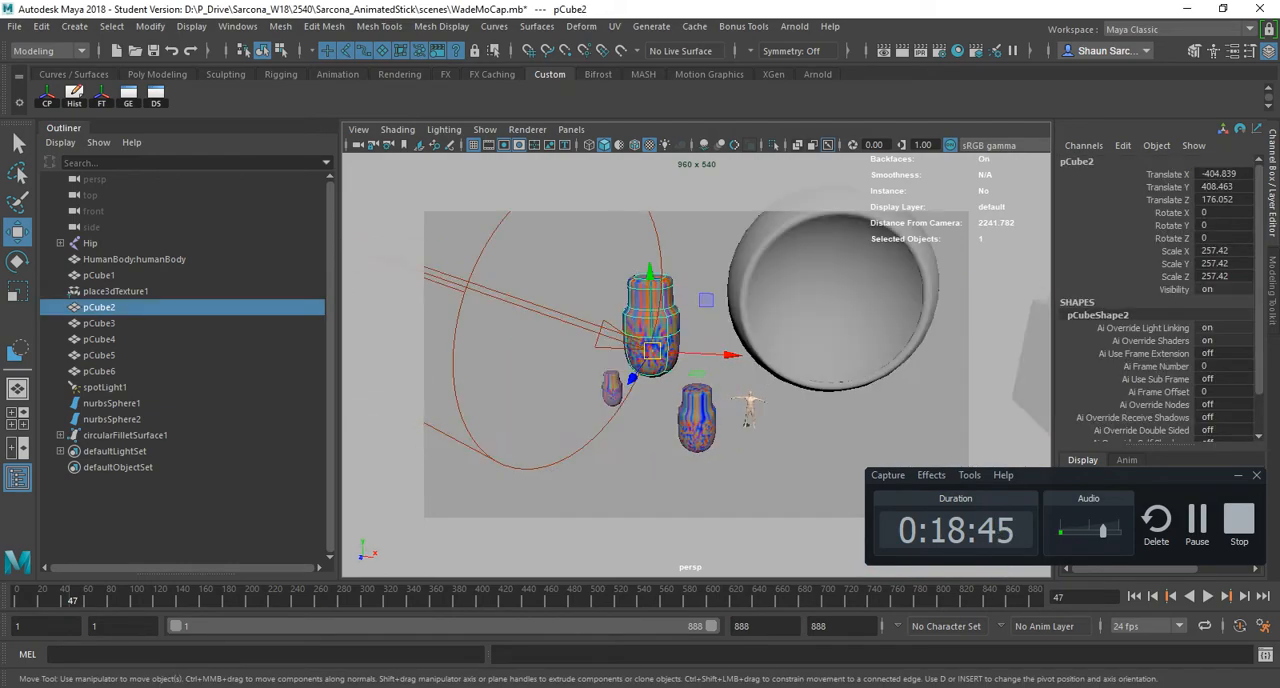
{"action": "right_click_drag", "start_coordinate": [797, 268], "coordinate": [940, 268], "text": "alt"}
{"action": "middle_click_drag", "start_coordinate": [940, 268], "coordinate": [951, 340], "text": "alt"}
{"action": "left_click_drag", "start_coordinate": [800, 345], "coordinate": [750, 405], "text": "alt"}
{"action": "middle_click_drag", "start_coordinate": [750, 405], "coordinate": [734, 401], "text": "alt"}
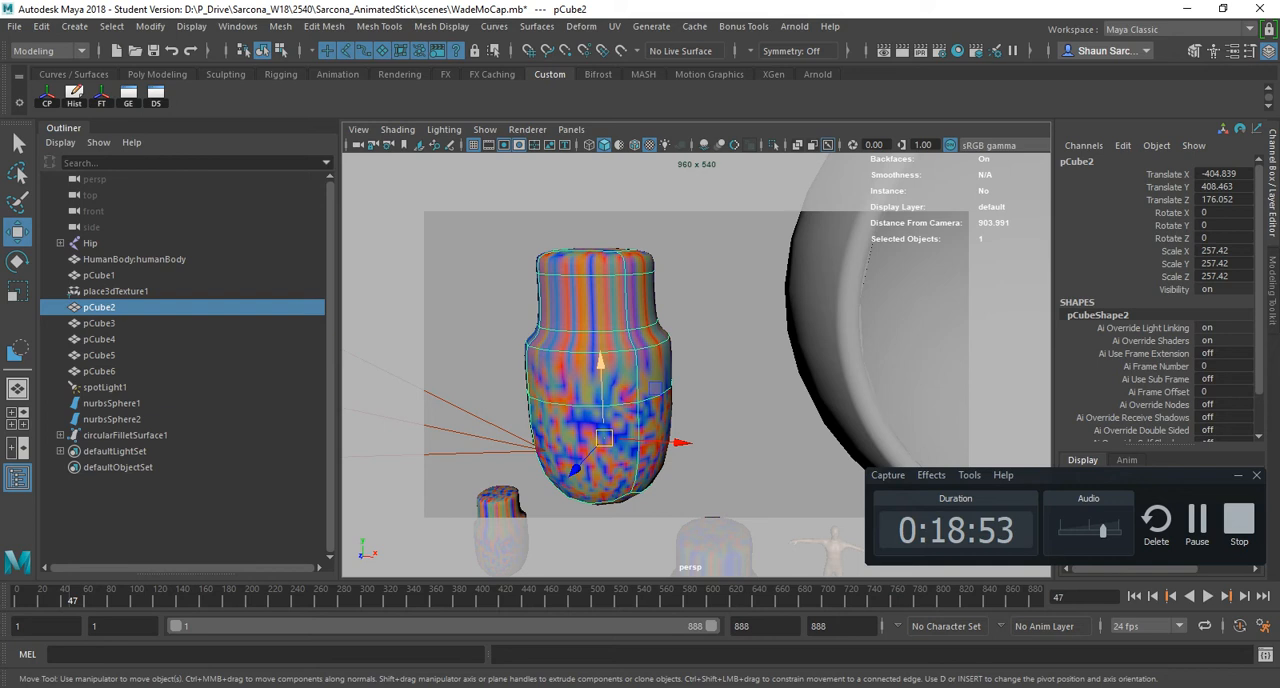
{"action": "key", "text": "d"}
{"action": "left_click_drag", "start_coordinate": [601, 390], "coordinate": [595, 202]}
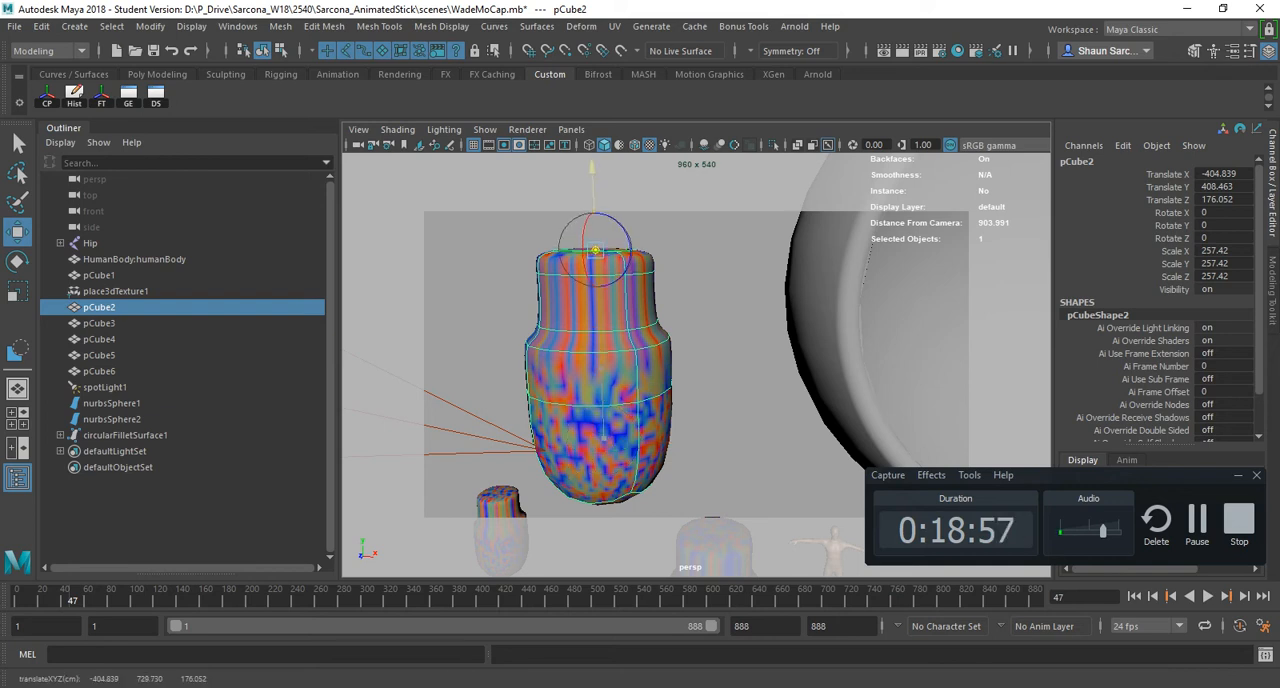
{"action": "key", "text": "d"}
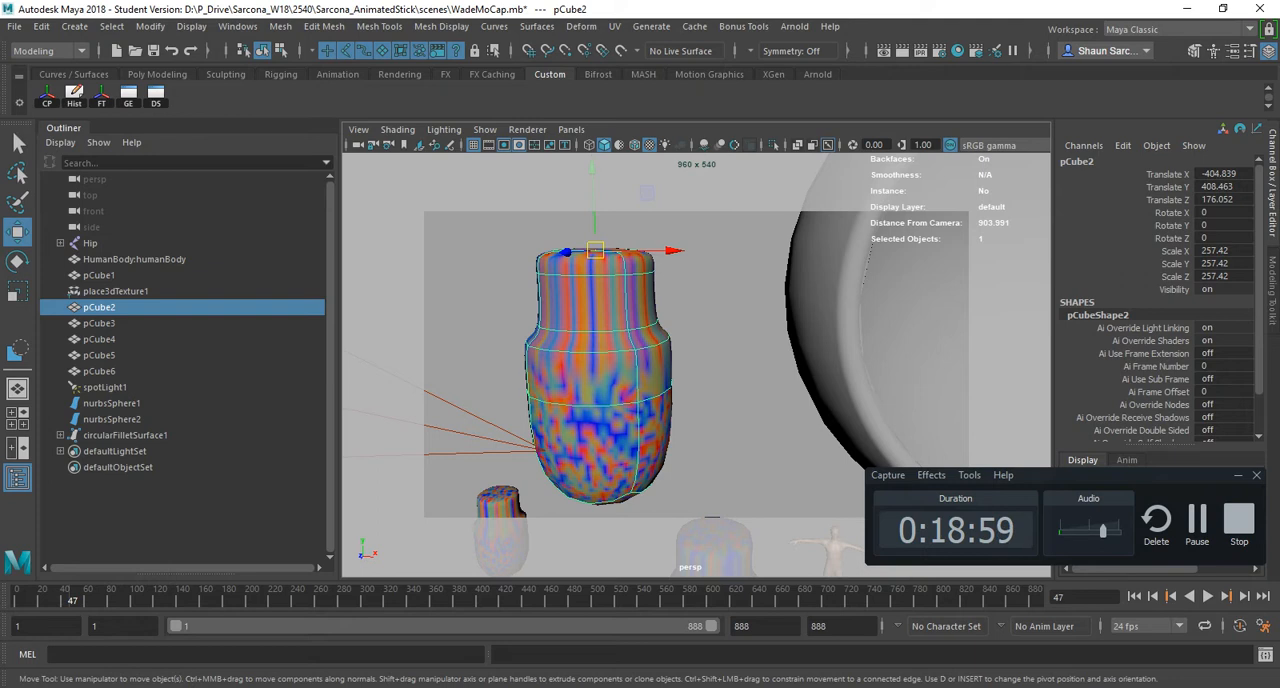
- Try moving, scaling and rotating pCube2 about its top pivot, undoing the transformations
{"action": "scroll", "coordinate": [600, 380], "scroll_direction": "down", "scroll_amount": 3}
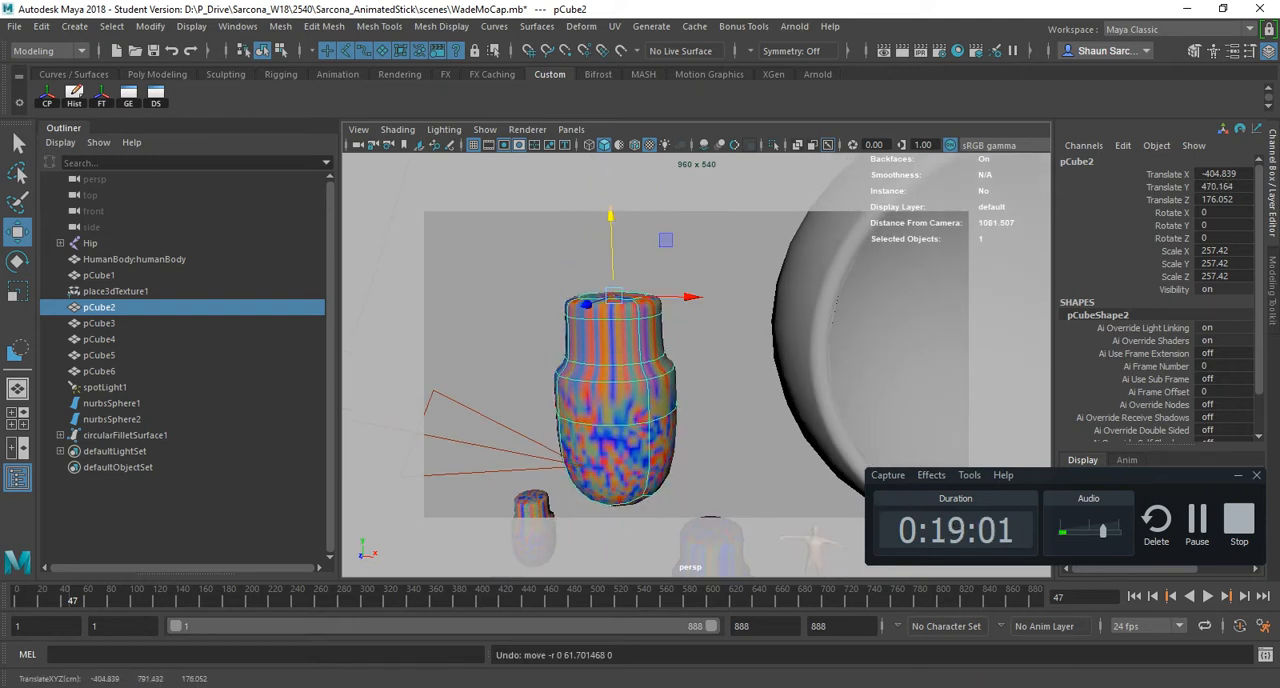
{"action": "key", "text": "r"}
{"action": "left_click_drag", "start_coordinate": [610, 224], "coordinate": [541, 293]}
{"action": "key", "text": "ctrl+z"}
{"action": "key", "text": "e"}
{"action": "key", "text": "ctrl+z"}
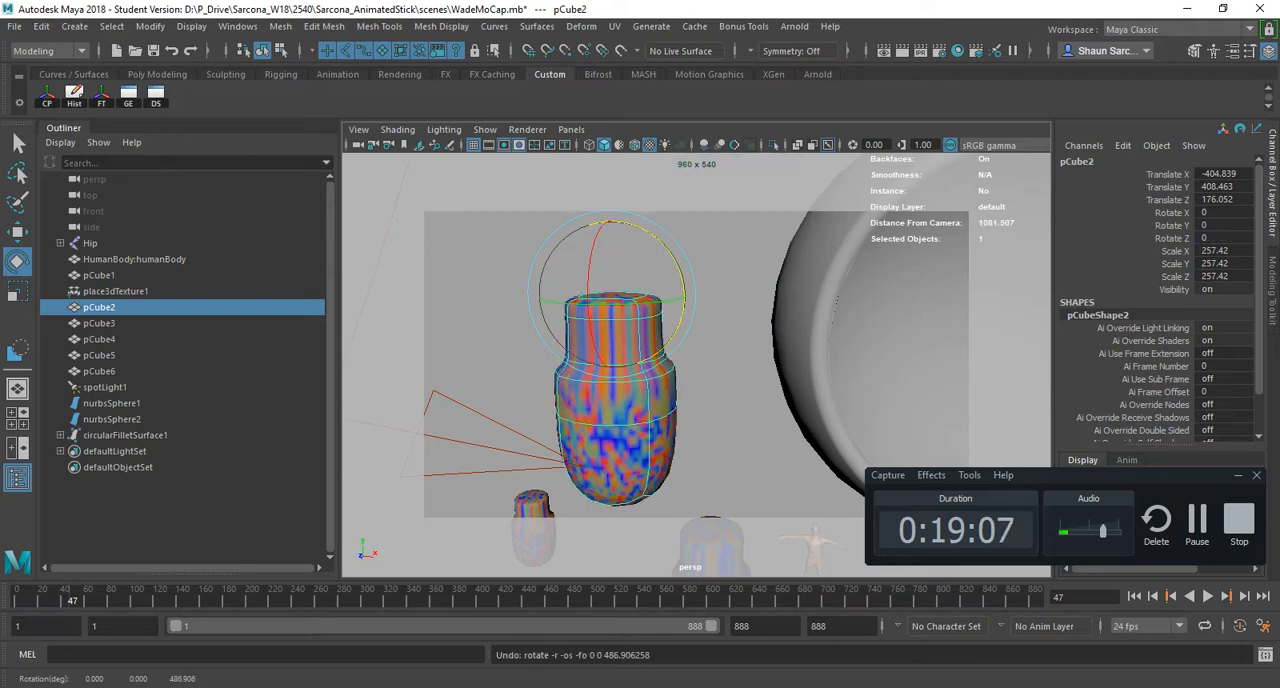
- Move pCube2's pivot to just below the base of the vase and tilt its axis orientation
{"action": "key", "text": "d"}
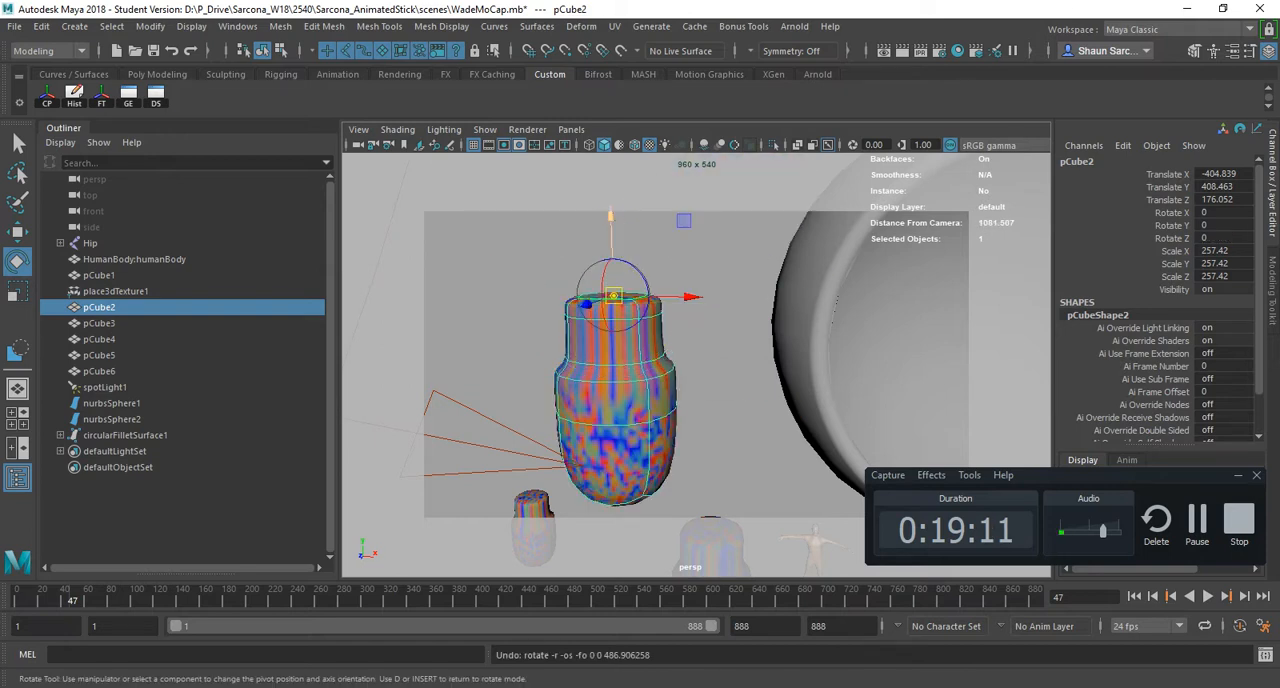
{"action": "left_click_drag", "start_coordinate": [610, 218], "coordinate": [745, 446]}
{"action": "key", "text": "ctrl+z"}
{"action": "scroll", "coordinate": [630, 439], "scroll_direction": "down", "scroll_amount": 3}
{"action": "key", "text": "d"}
{"action": "key", "text": "d"}
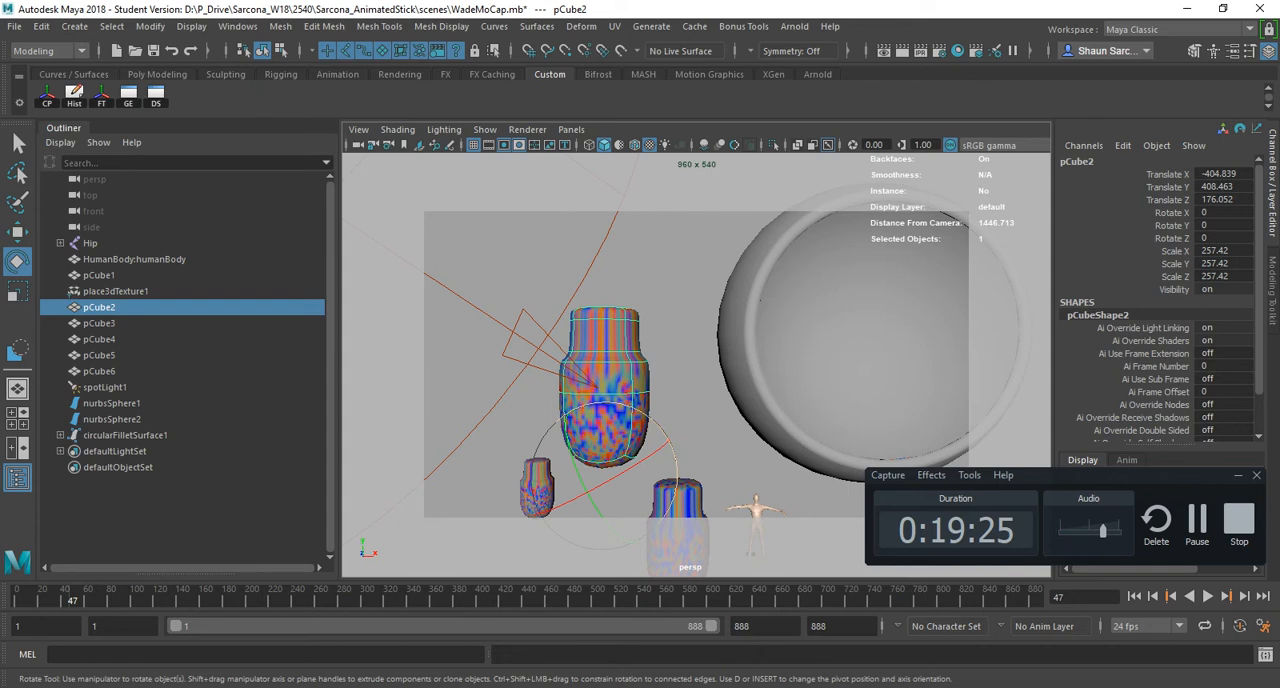
- Try scaling and moving pCube2 along the tilted pivot axes, undoing each transformation
{"action": "key", "text": "r"}
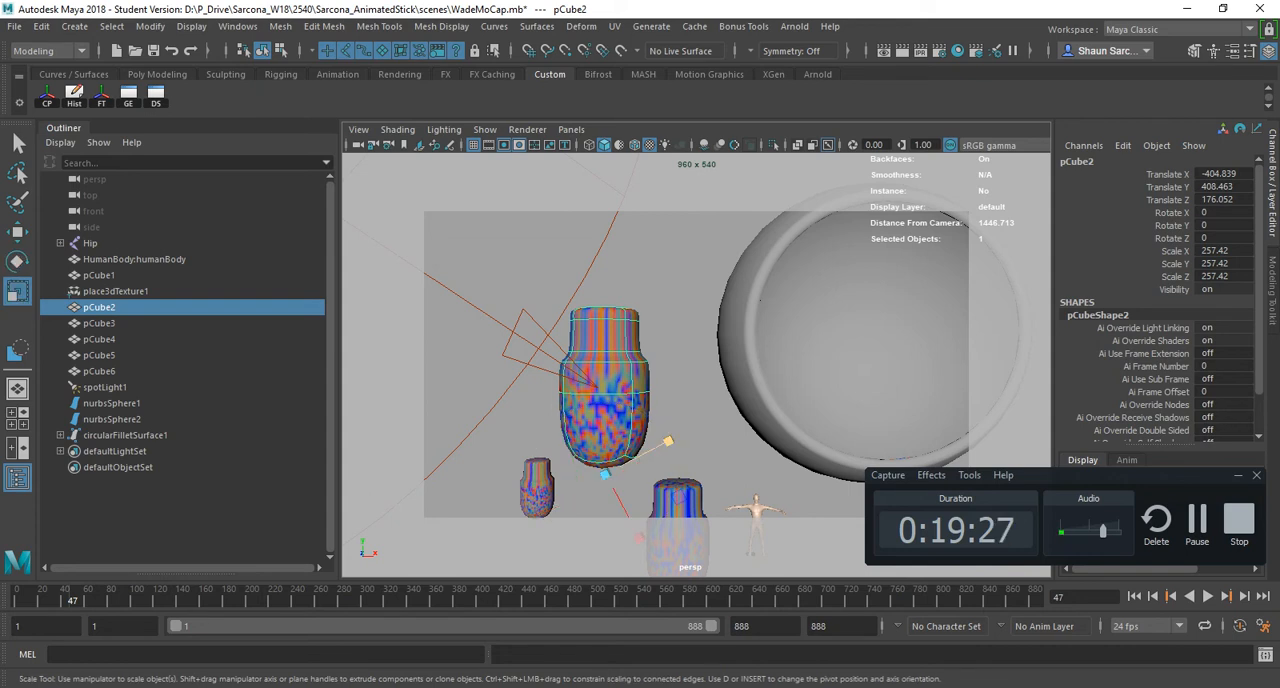
{"action": "left_click_drag", "start_coordinate": [668, 440], "coordinate": [758, 390]}
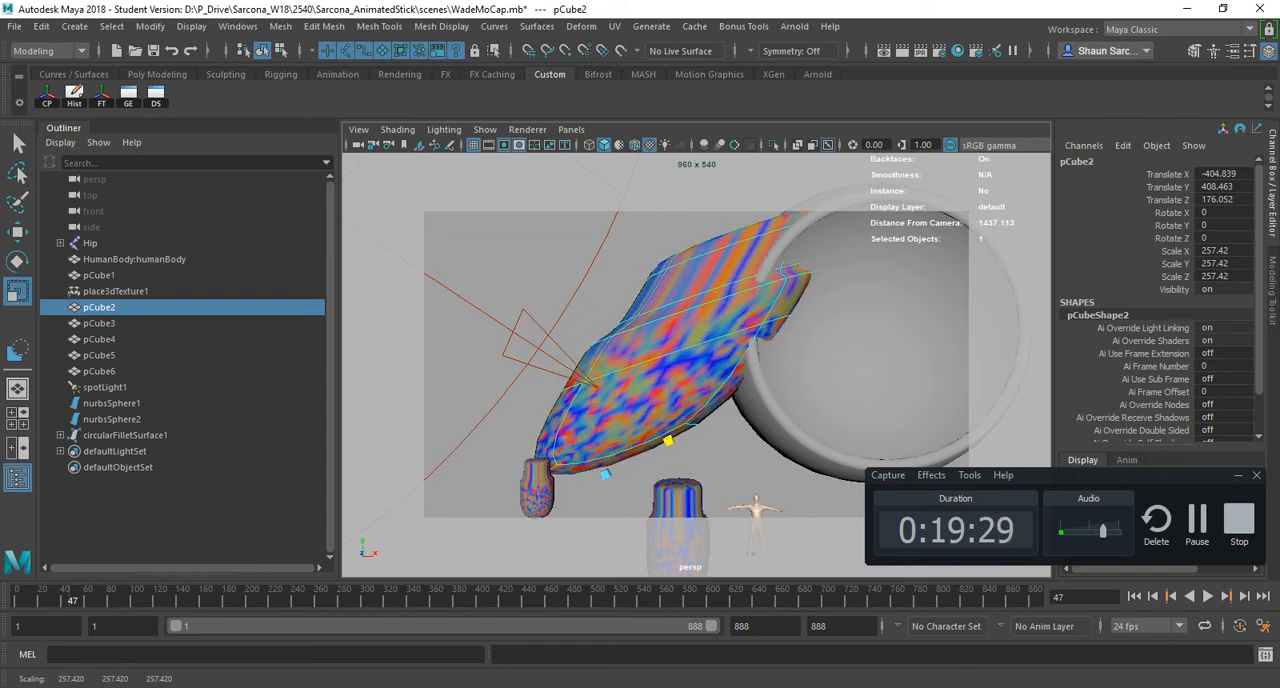
{"action": "key", "text": "ctrl+z"}
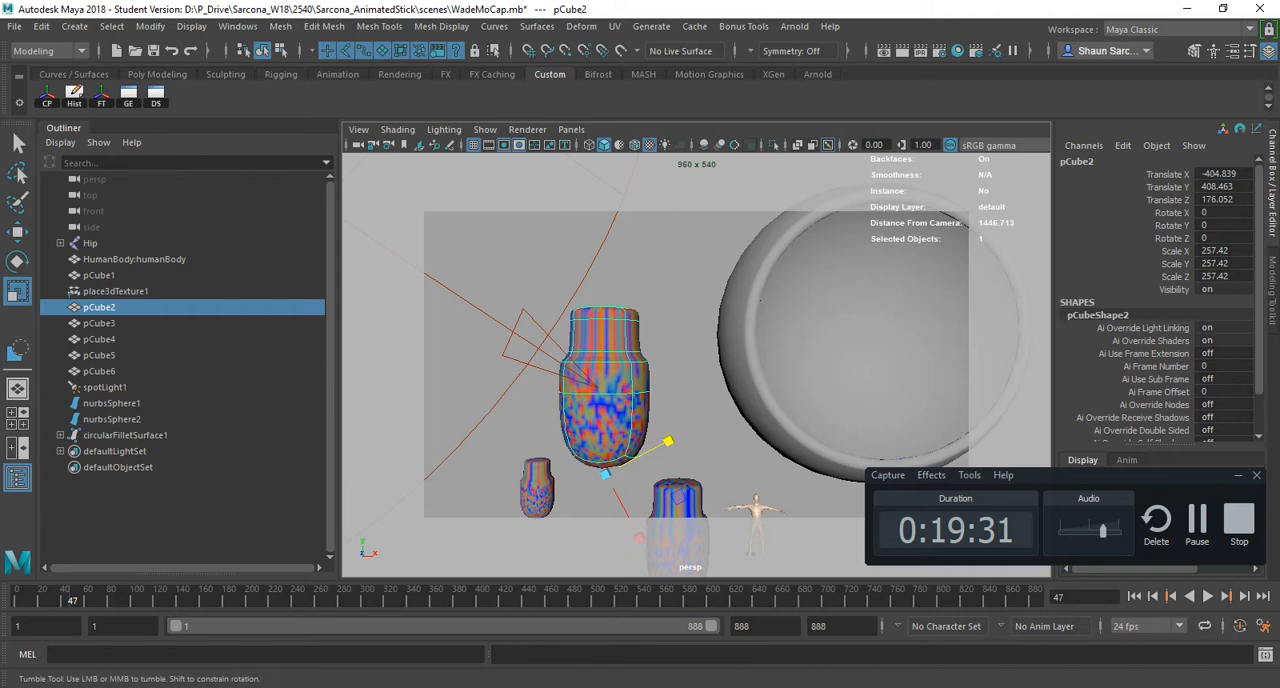
{"action": "left_click_drag", "start_coordinate": [608, 464], "coordinate": [598, 435], "text": "alt"}
{"action": "key", "text": "w"}
{"action": "left_click_drag", "start_coordinate": [687, 381], "coordinate": [778, 309]}
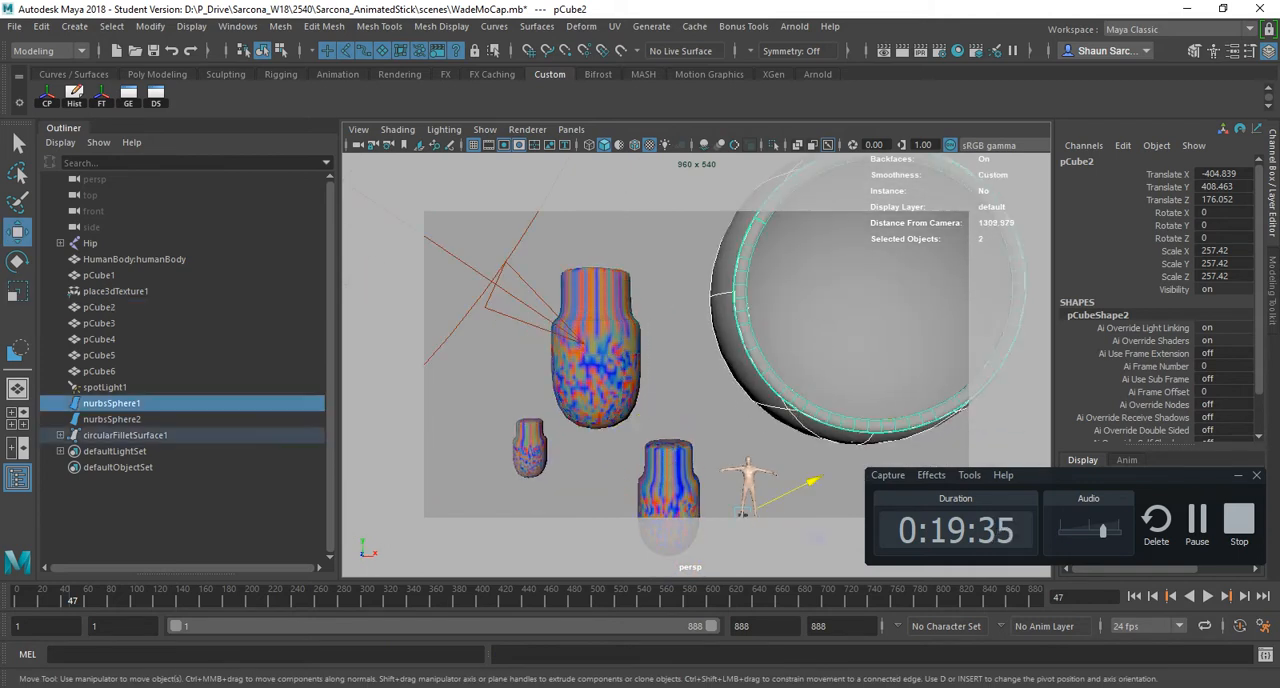
{"action": "key", "text": "ctrl+z"}
{"action": "left_click_drag", "start_coordinate": [660, 402], "coordinate": [884, 288]}
{"action": "key", "text": "z"}
- Switch to the hotkey PDF, highlight the next hotkey row after Move Pivot in the Miscellaneous section, and return to Maya
{"action": "key", "text": "alt+Tab"}
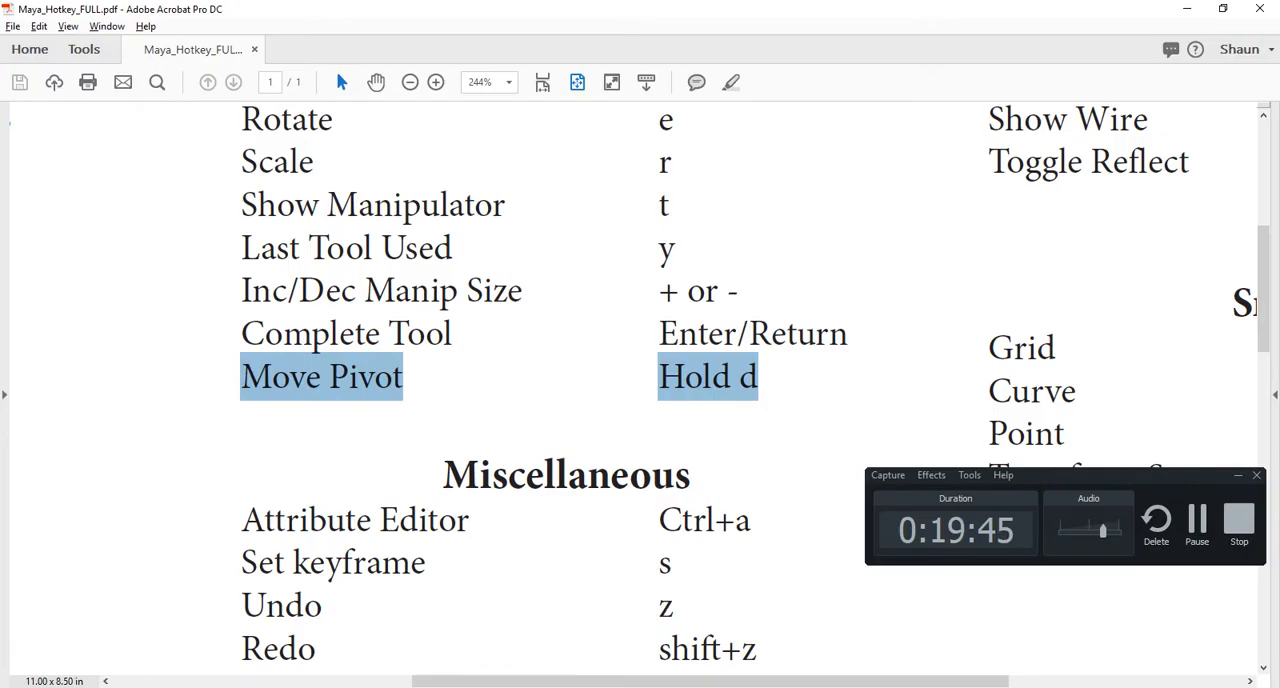
{"action": "scroll", "coordinate": [640, 390], "scroll_direction": "down", "scroll_amount": 3}
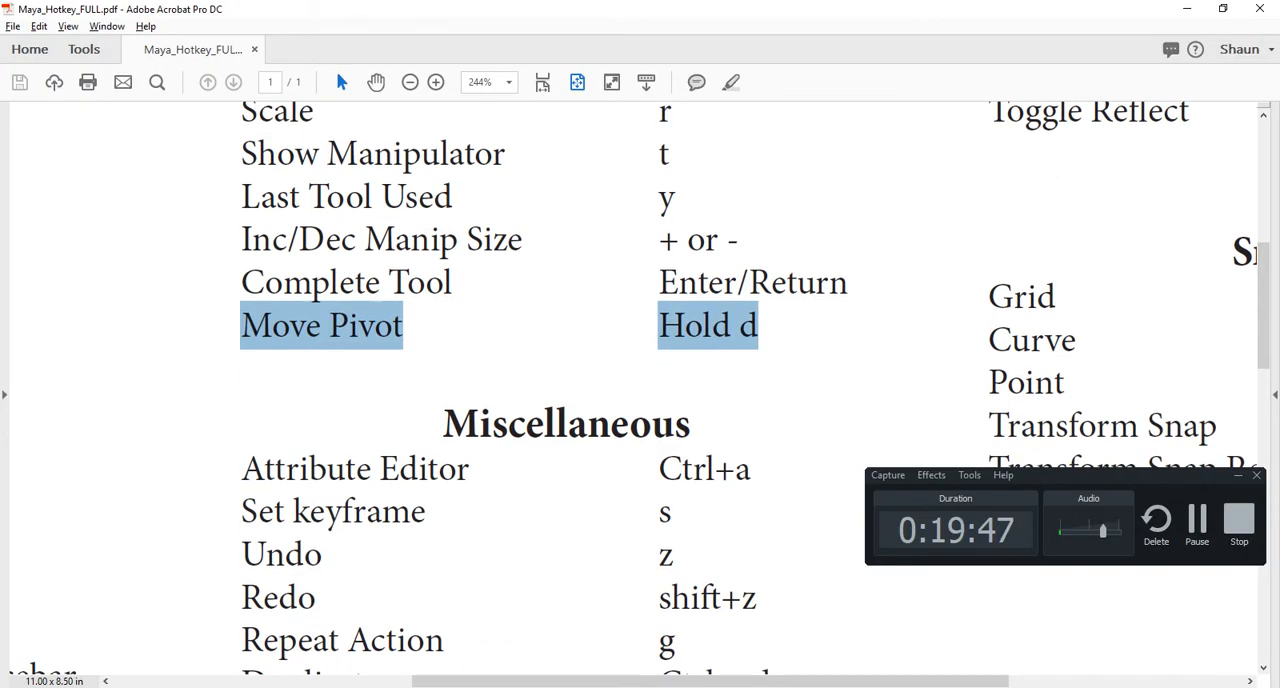
{"action": "scroll", "coordinate": [640, 390], "scroll_direction": "down", "scroll_amount": 3}
{"action": "left_click_drag", "start_coordinate": [275, 213], "coordinate": [708, 213]}
{"action": "key", "text": "alt+Tab"}
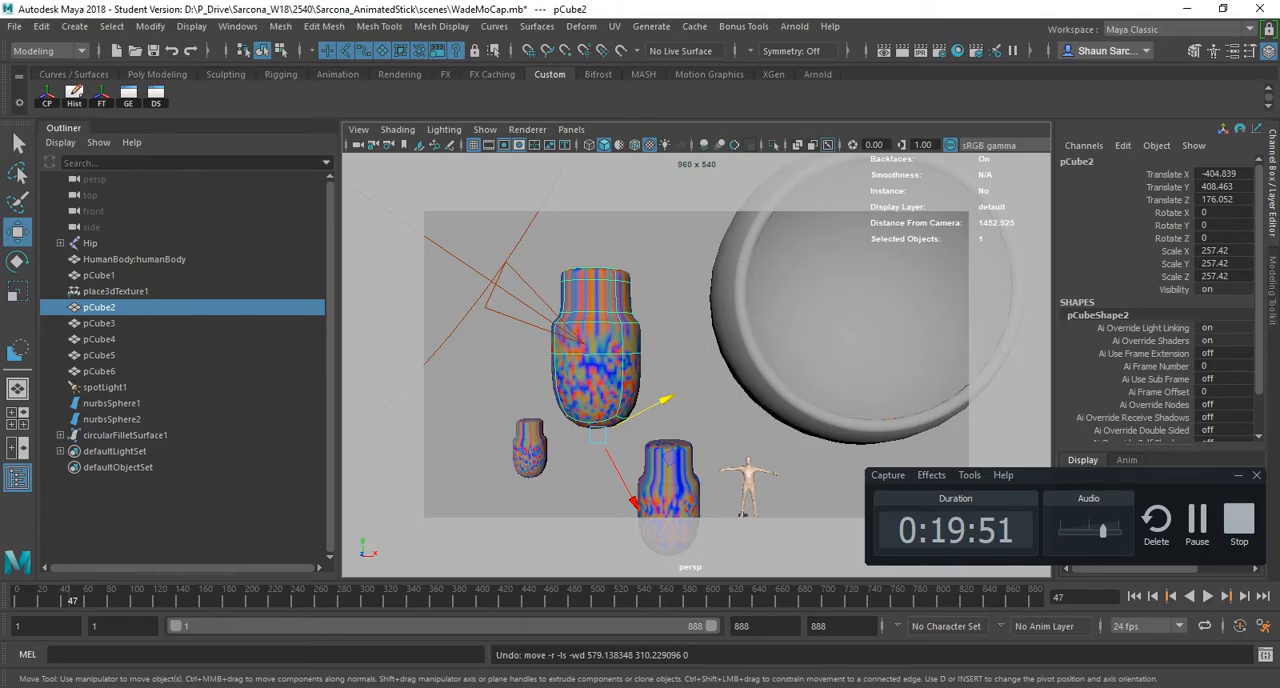
- Select nurbsSphere2, the cap inside the filleted sphere, with the whole scene in view
{"action": "scroll", "coordinate": [700, 360], "scroll_direction": "down", "scroll_amount": 5}
{"action": "middle_click_drag", "start_coordinate": [785, 325], "coordinate": [765, 349], "text": "alt"}
{"action": "left_click", "coordinate": [765, 349]}
{"action": "scroll", "coordinate": [765, 349], "scroll_direction": "down", "scroll_amount": 5}
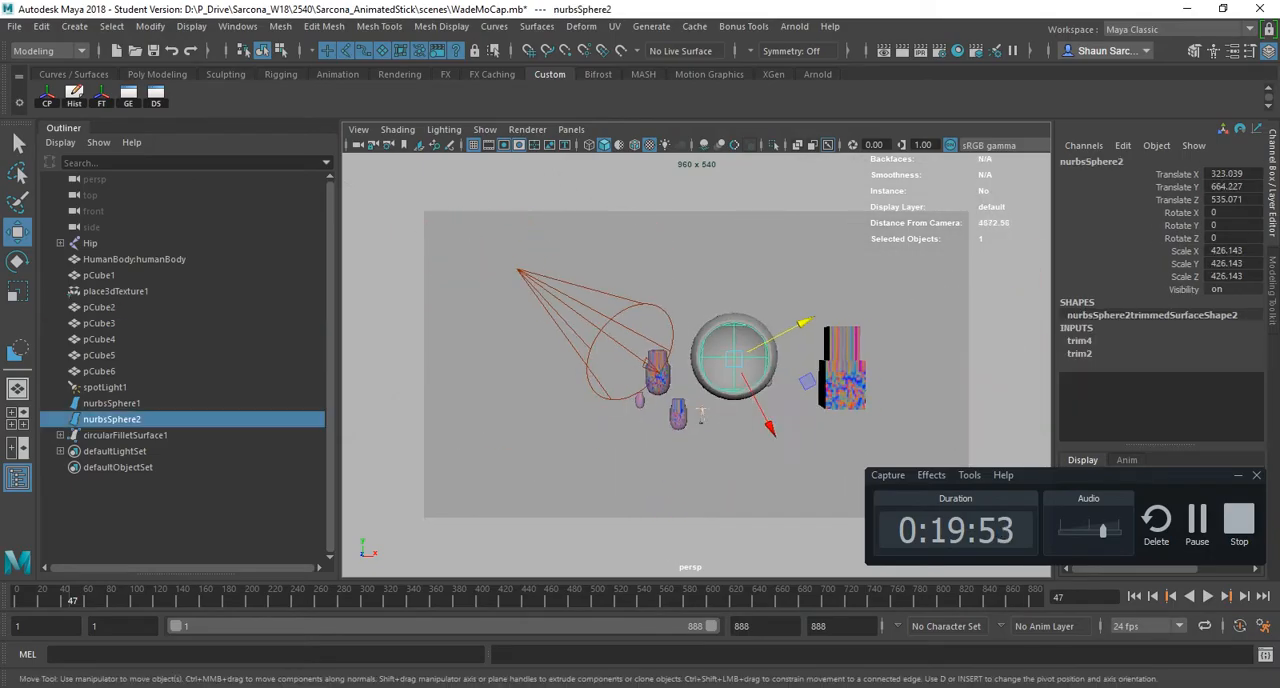
{"action": "left_click_drag", "start_coordinate": [765, 349], "coordinate": [625, 350], "text": "alt"}
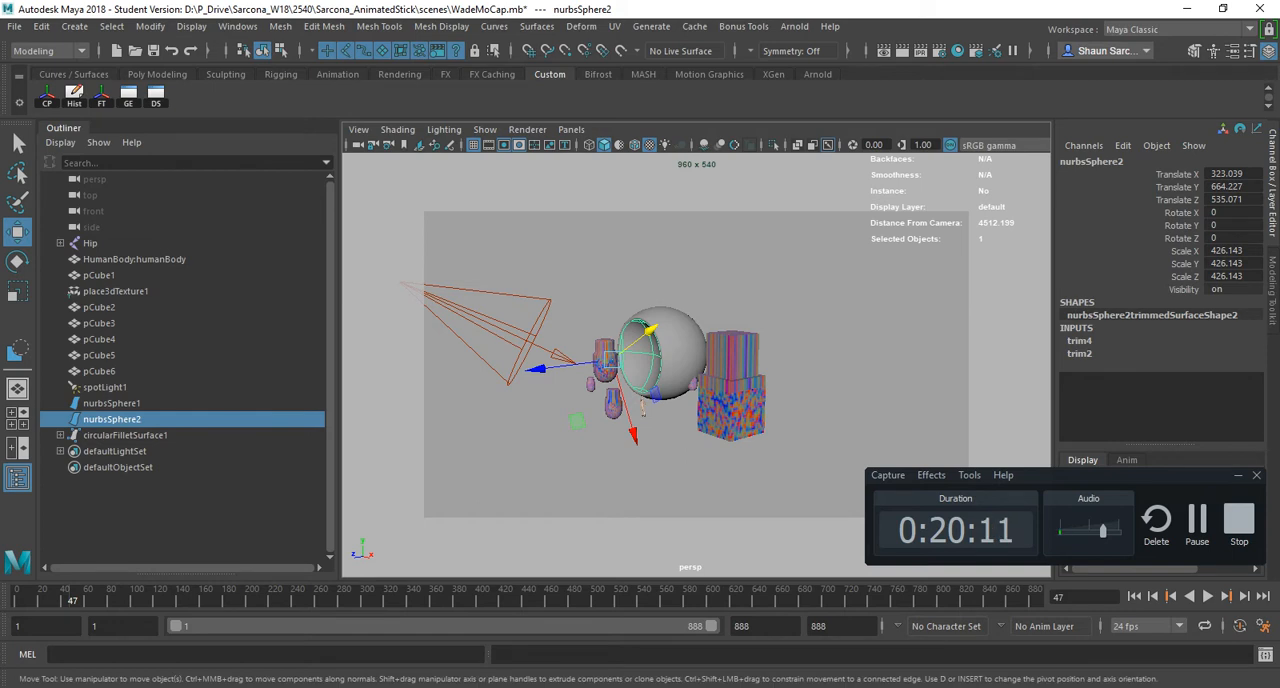
- Open nurbsSphere2's Attribute Editor, dock it above the Channel Box and narrow the docked area
{"action": "key", "text": "ctrl+a"}
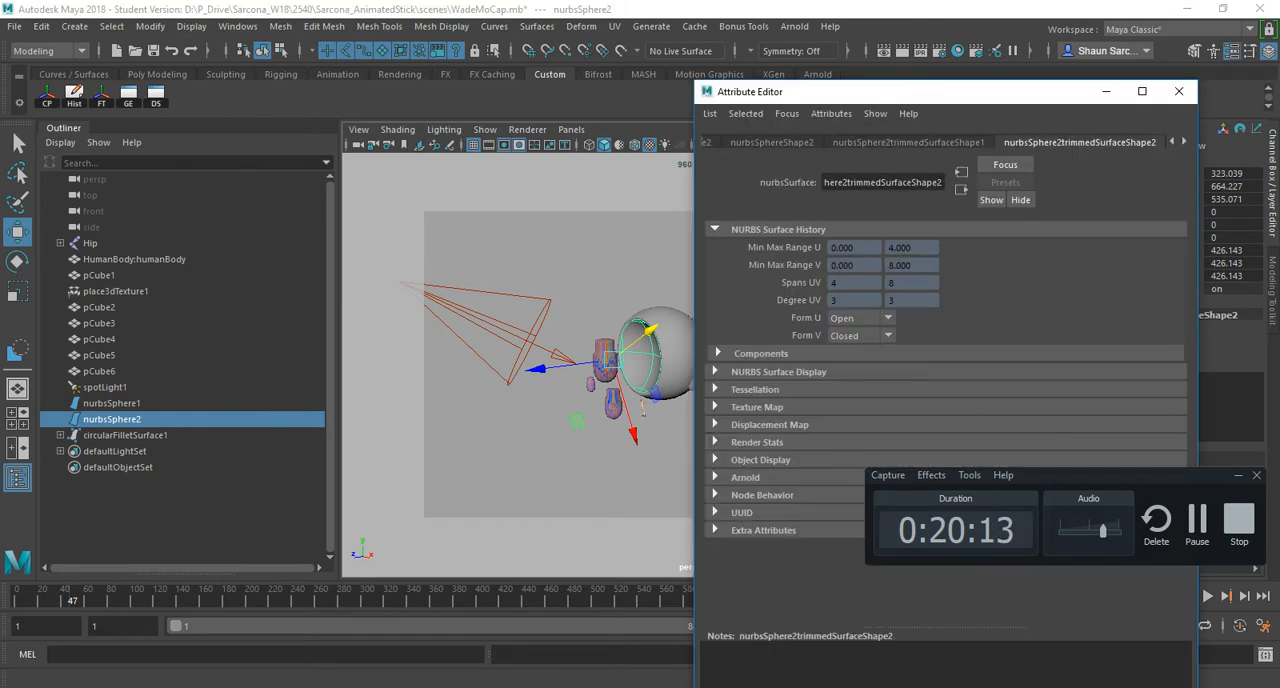
{"action": "left_click_drag", "start_coordinate": [900, 91], "coordinate": [1097, 123]}
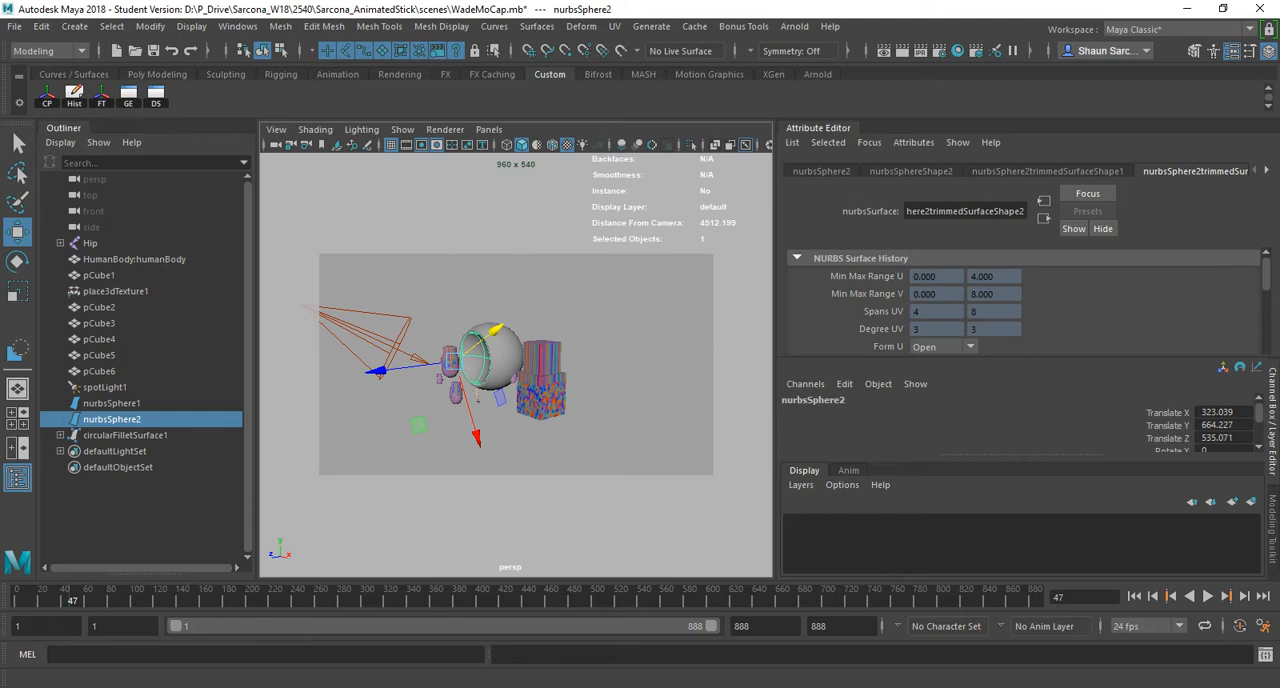
{"action": "left_click_drag", "start_coordinate": [776, 300], "coordinate": [908, 300]}
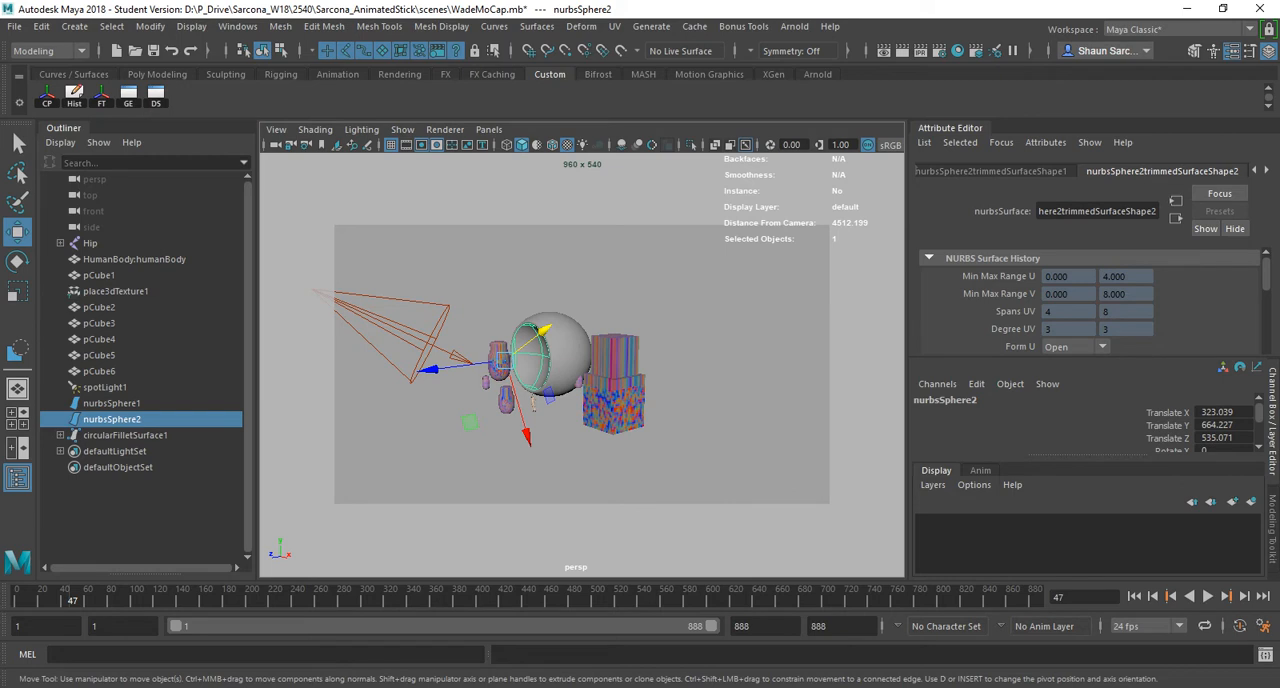
- Toggle the docked Attribute Editor's visibility off and on again
{"action": "left_click", "coordinate": [1232, 51]}
{"action": "left_click", "coordinate": [1232, 51]}
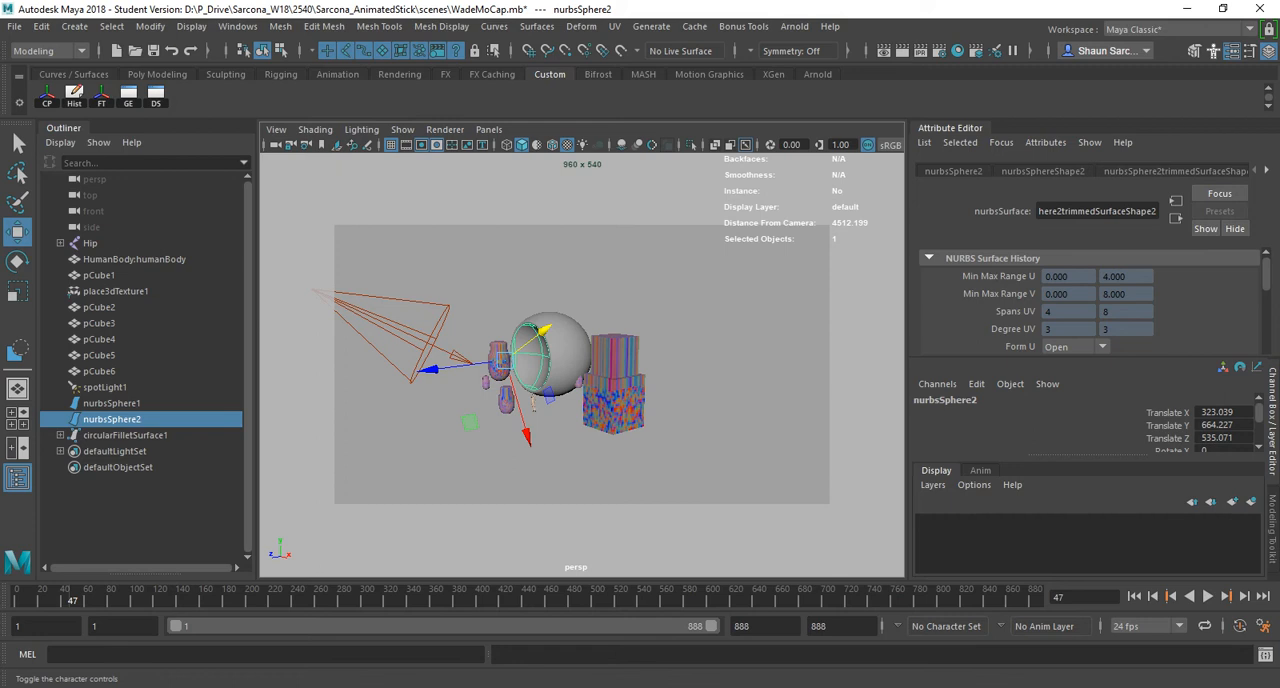
{"action": "left_click", "coordinate": [1232, 51]}
{"action": "left_click", "coordinate": [1232, 51]}
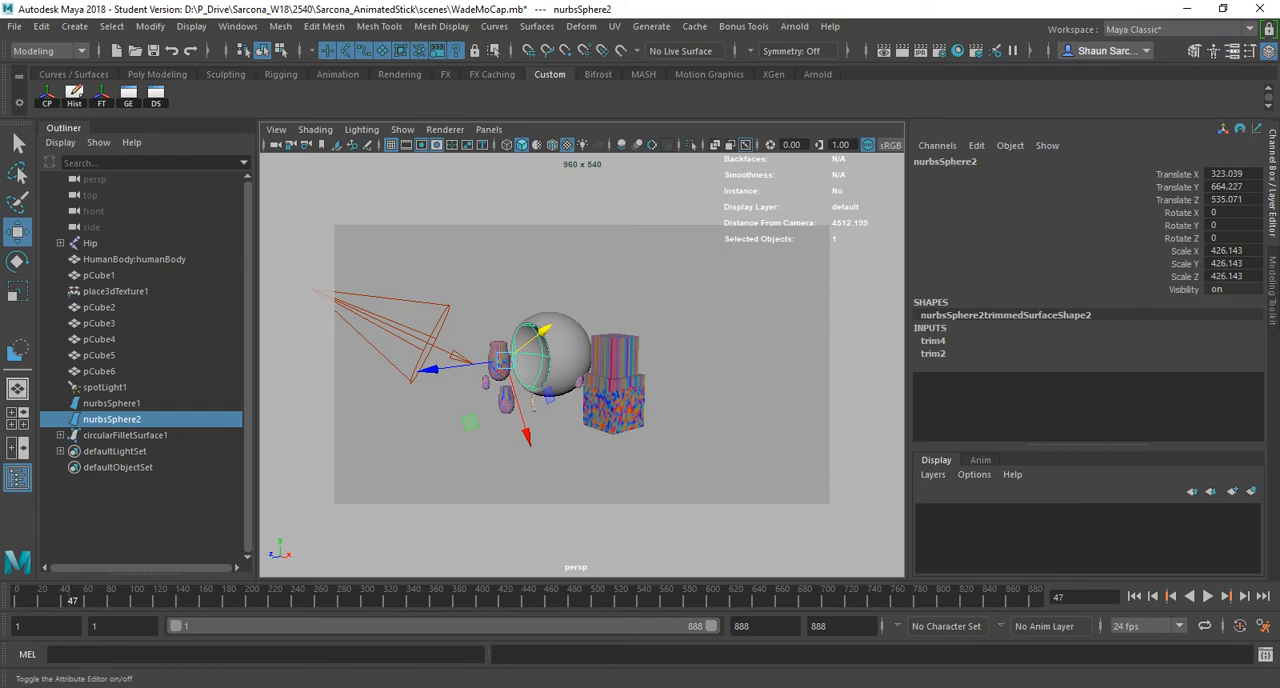
- Undock the Attribute Editor into a floating window over the viewport and enlarge it to show more attribute sections
{"action": "left_click_drag", "start_coordinate": [950, 128], "coordinate": [452, 163]}
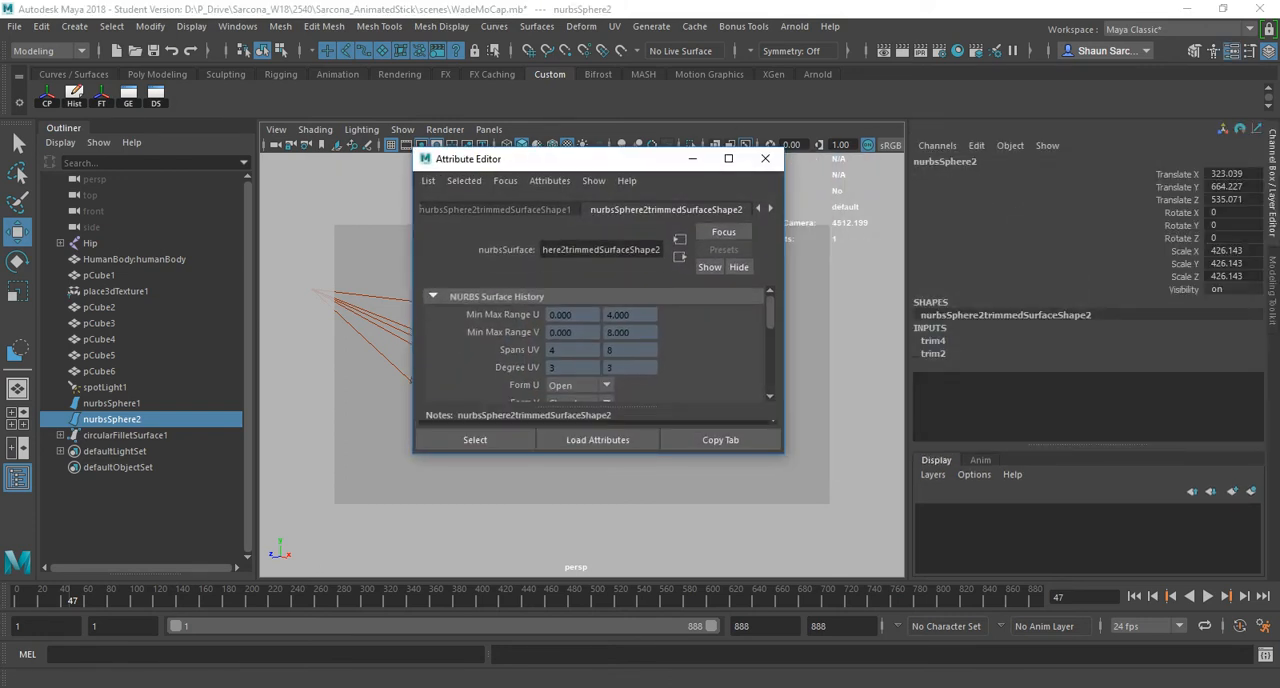
{"action": "left_click_drag", "start_coordinate": [716, 453], "coordinate": [718, 617]}
{"action": "left_click_drag", "start_coordinate": [580, 158], "coordinate": [658, 160]}
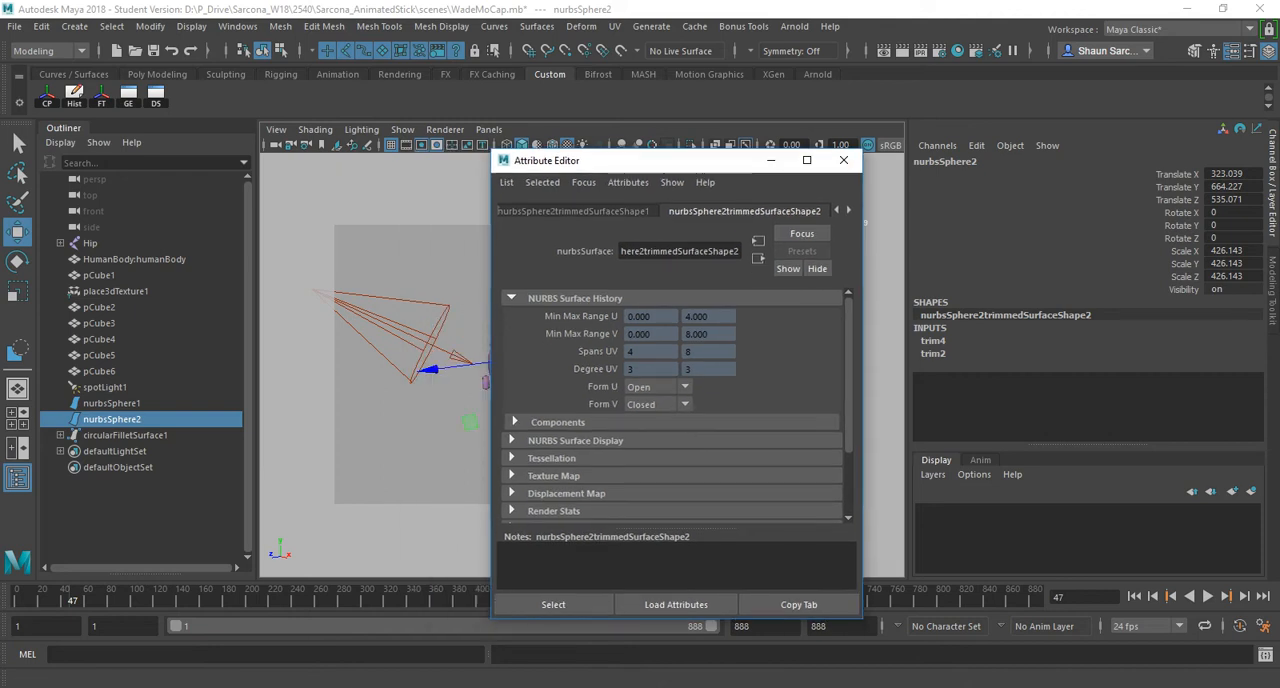
{"action": "left_click_drag", "start_coordinate": [63, 128], "coordinate": [36, 135]}
{"action": "left_click_drag", "start_coordinate": [663, 166], "coordinate": [584, 157]}
{"action": "left_click_drag", "start_coordinate": [784, 284], "coordinate": [838, 284]}
{"action": "scroll", "coordinate": [620, 400], "scroll_direction": "down", "scroll_amount": 3}
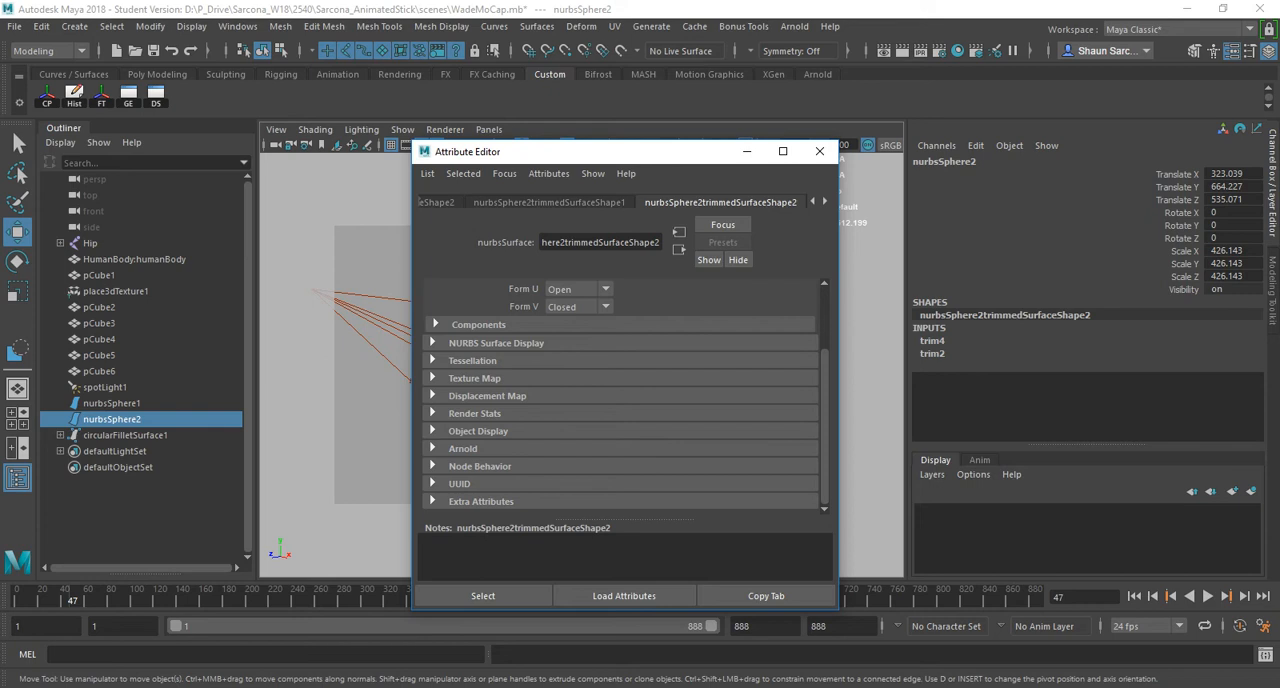
- Display the circular fillet settings of the rbfSrf1 node in the Attribute Editor
{"action": "left_click", "coordinate": [825, 202]}
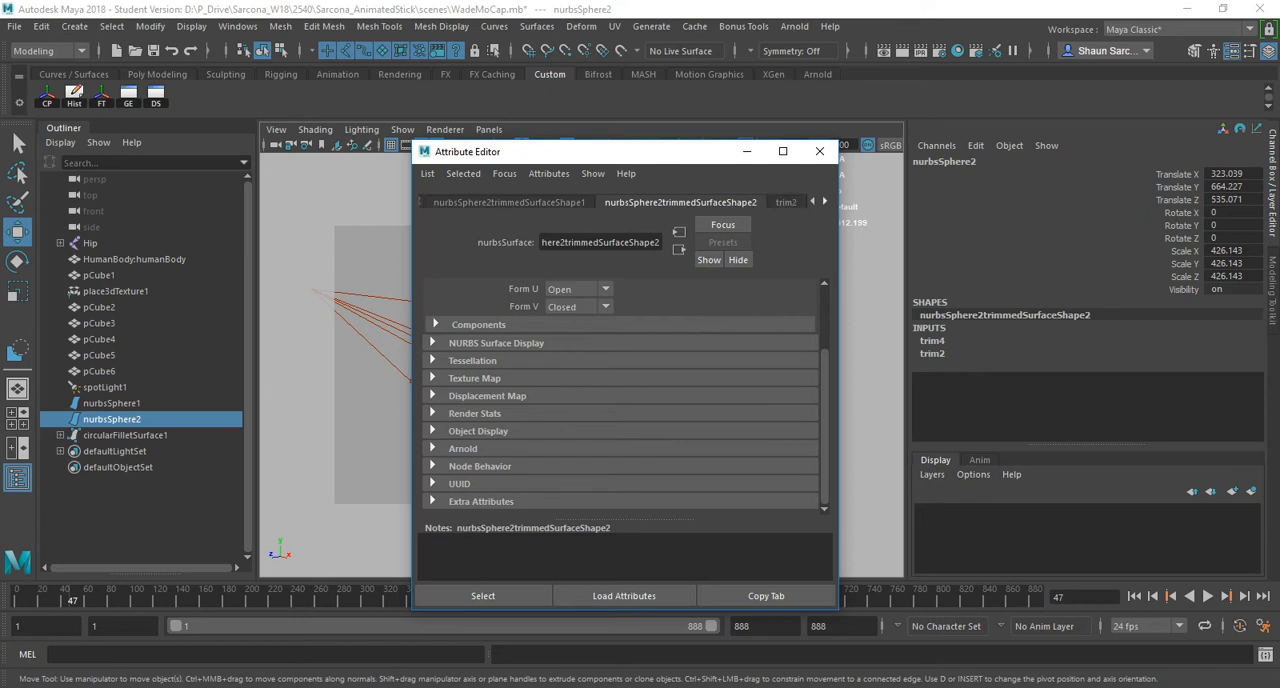
{"action": "left_click", "coordinate": [825, 202]}
{"action": "left_click", "coordinate": [825, 202]}
{"action": "left_click", "coordinate": [825, 202]}
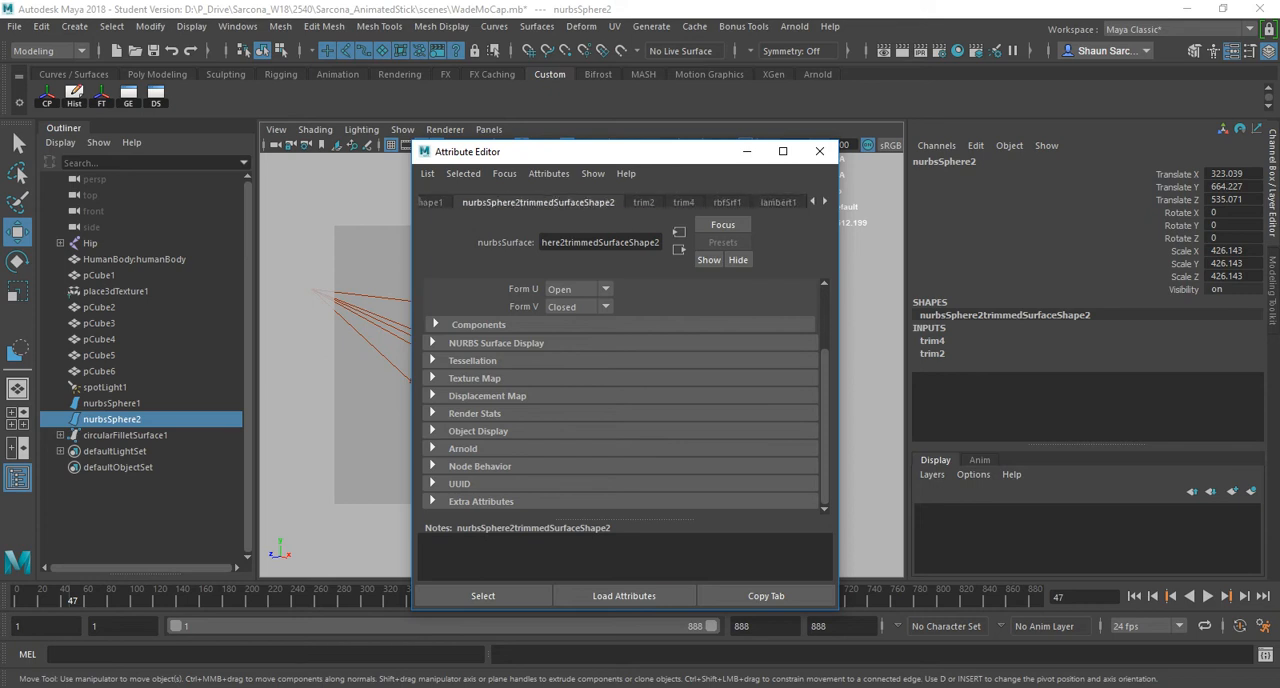
{"action": "left_click", "coordinate": [727, 203]}
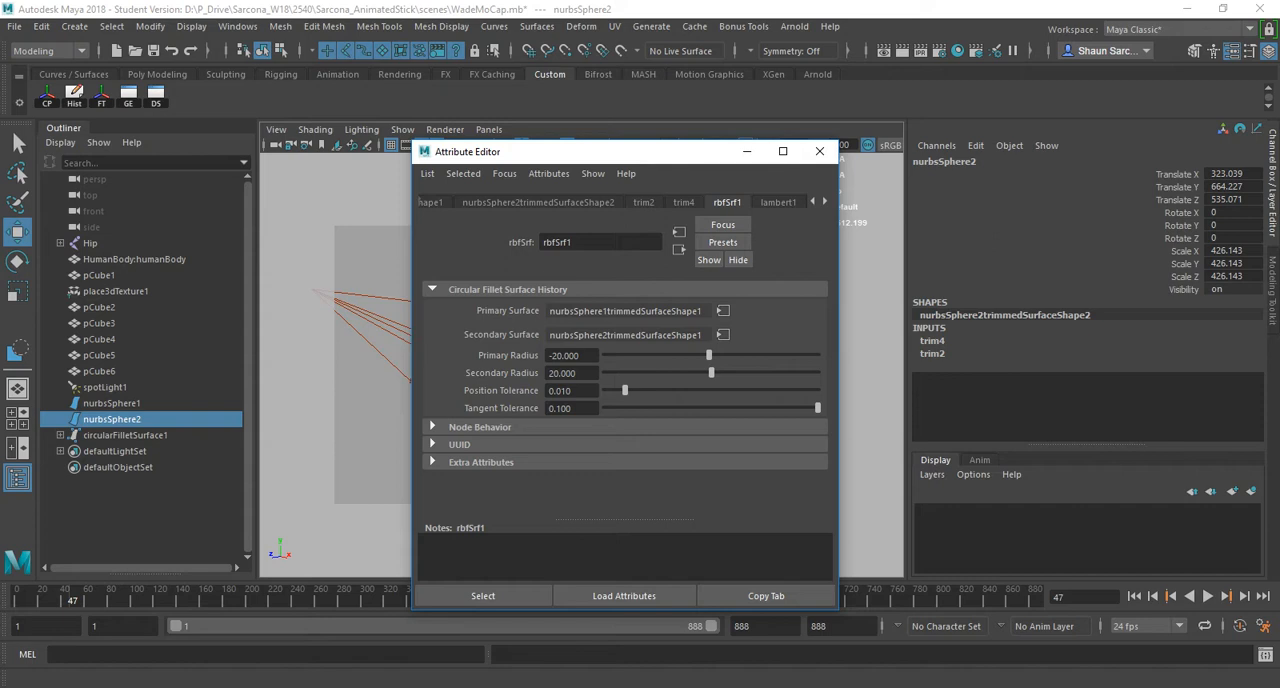
- Dock the Attribute Editor above the Channel Box, float it again and close it
{"action": "left_click_drag", "start_coordinate": [640, 151], "coordinate": [1046, 142]}
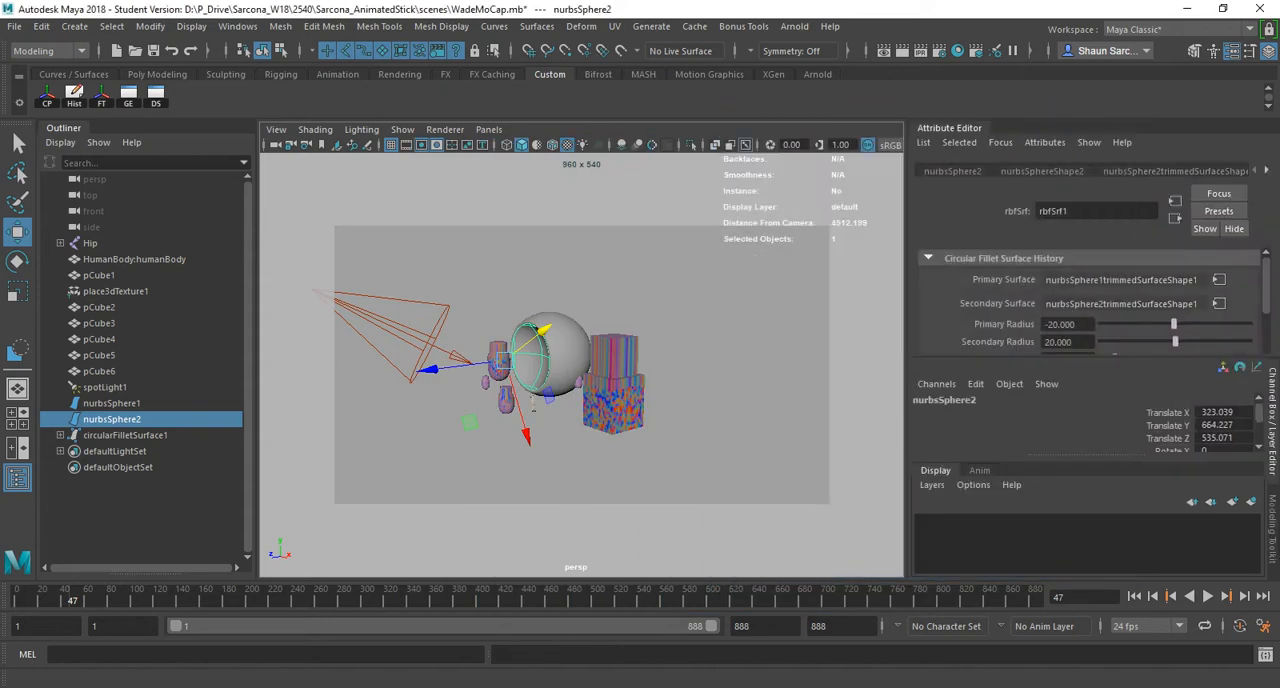
{"action": "left_click_drag", "start_coordinate": [949, 129], "coordinate": [890, 143]}
{"action": "left_click", "coordinate": [1081, 143]}
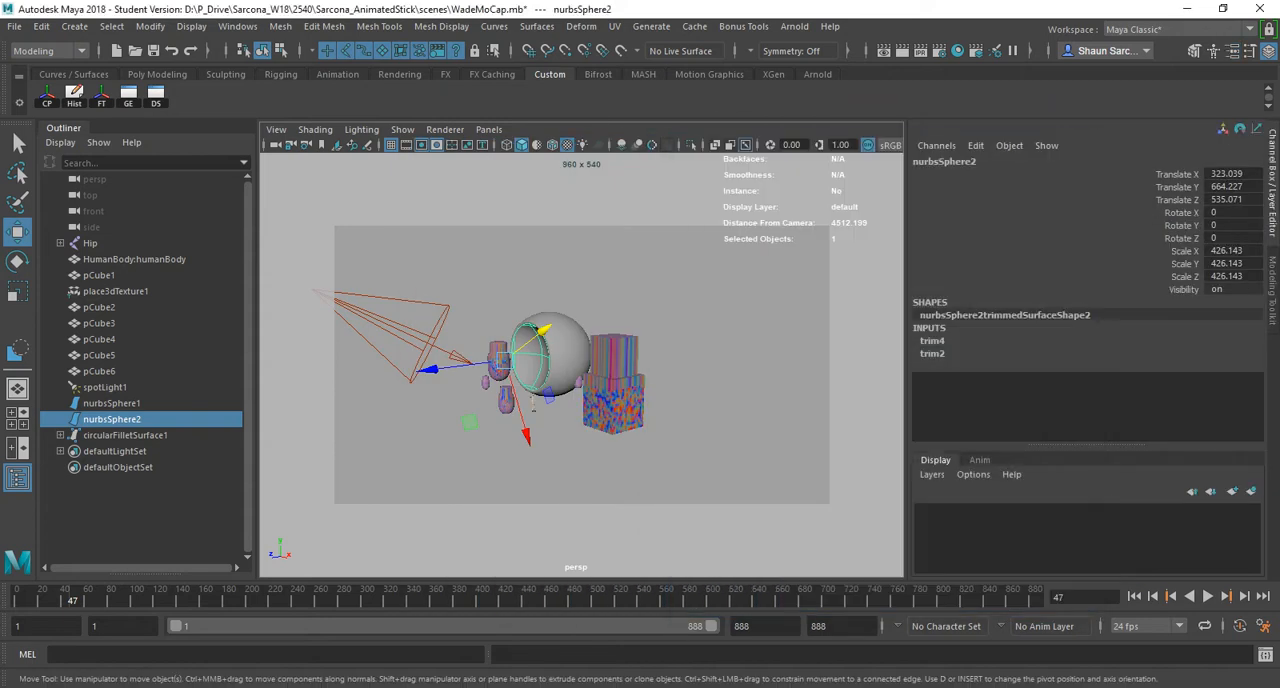
- Switch to the hotkey PDF, highlight the Set keyframe row in the Miscellaneous section, and return to Maya
{"action": "right_click_drag", "start_coordinate": [540, 400], "coordinate": [700, 400], "text": "alt"}
{"action": "middle_click_drag", "start_coordinate": [560, 400], "coordinate": [640, 400], "text": "alt"}
{"action": "right_click_drag", "start_coordinate": [640, 400], "coordinate": [590, 400], "text": "alt"}
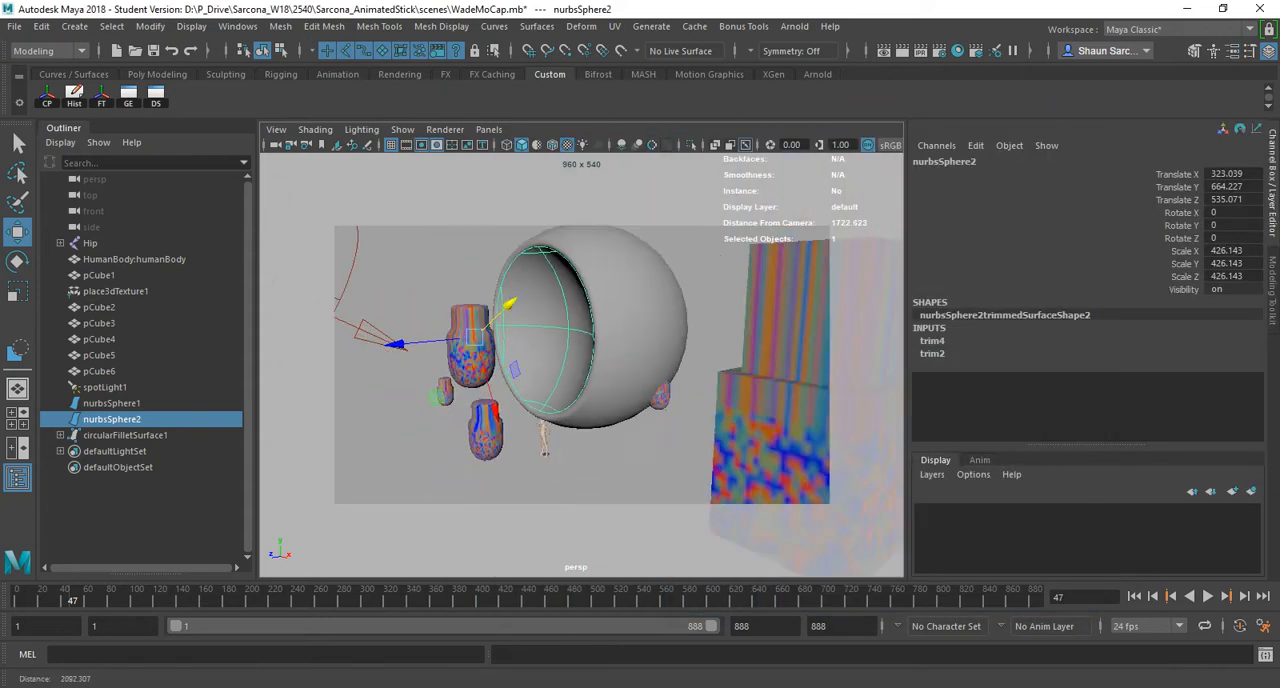
{"action": "key", "text": "alt+Tab"}
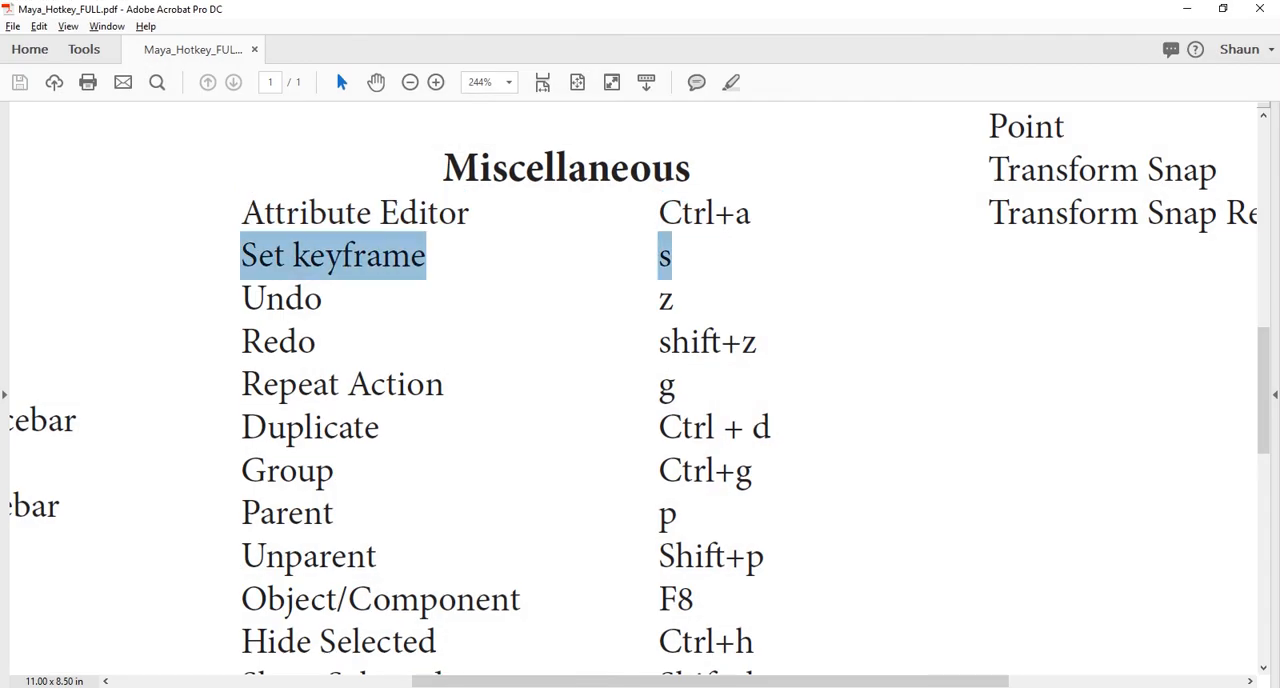
{"action": "key", "text": "alt+Tab"}
- Select spotLight1 with the whole scene in view
{"action": "left_click_drag", "start_coordinate": [580, 360], "coordinate": [655, 363], "text": "alt"}
{"action": "right_click_drag", "start_coordinate": [655, 363], "coordinate": [400, 362], "text": "alt"}
{"action": "left_click", "coordinate": [425, 350]}
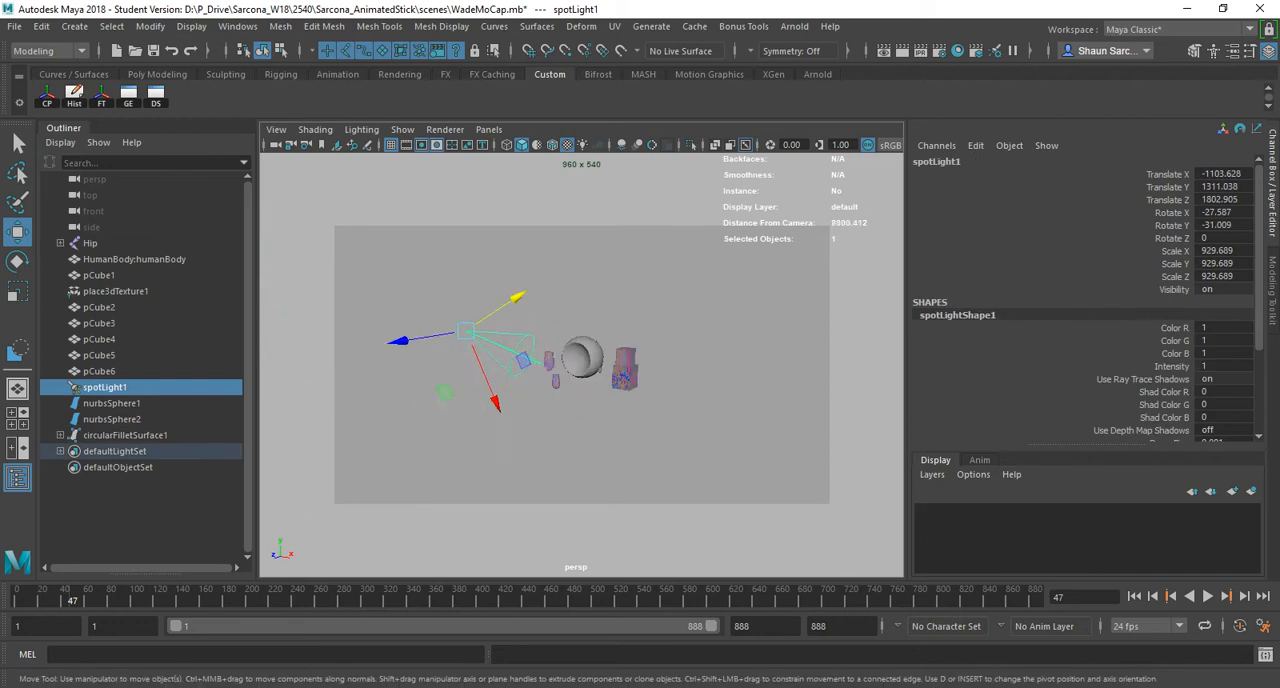
{"action": "left_click_drag", "start_coordinate": [480, 362], "coordinate": [570, 370], "text": "alt"}
{"action": "middle_click_drag", "start_coordinate": [570, 370], "coordinate": [542, 359], "text": "alt"}
{"action": "left_click_drag", "start_coordinate": [542, 359], "coordinate": [592, 350], "text": "alt"}
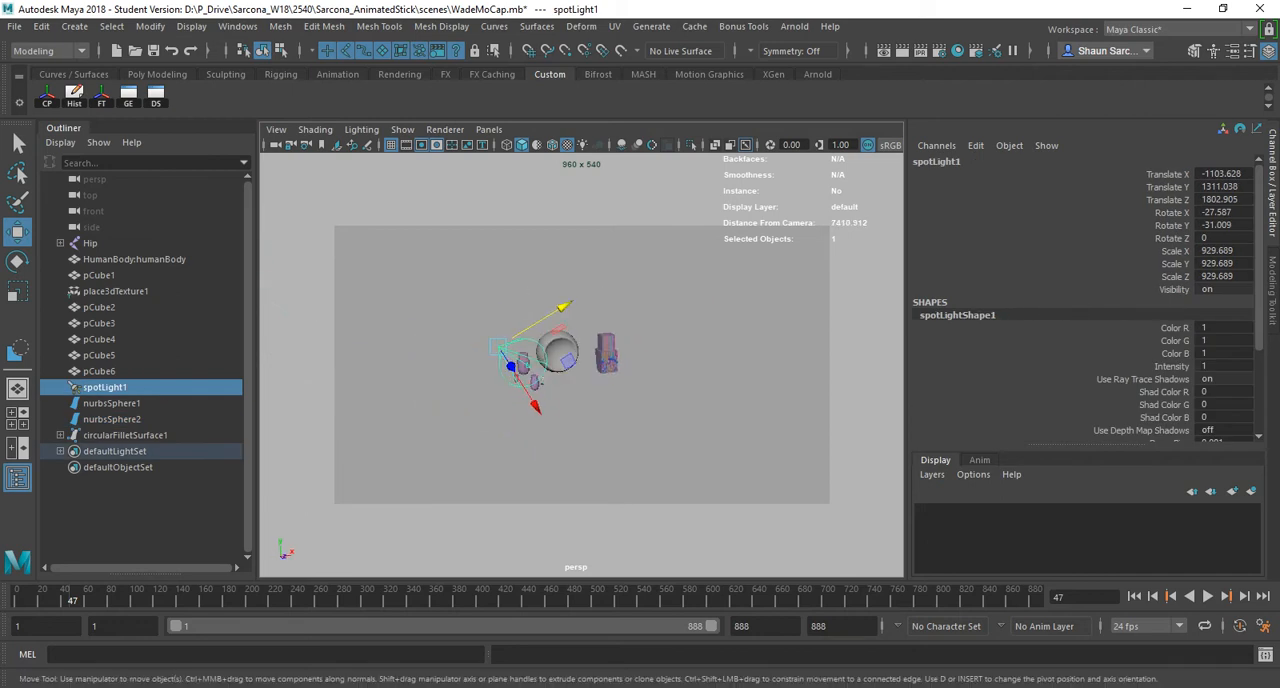
- Reset the custom pivot position and axis orientation in the Move Tool settings
{"action": "key", "text": "d"}
{"action": "key", "text": "d"}
{"action": "left_click", "coordinate": [655, 420]}
{"action": "left_click", "coordinate": [541, 383]}
{"action": "double_click", "coordinate": [17, 232]}
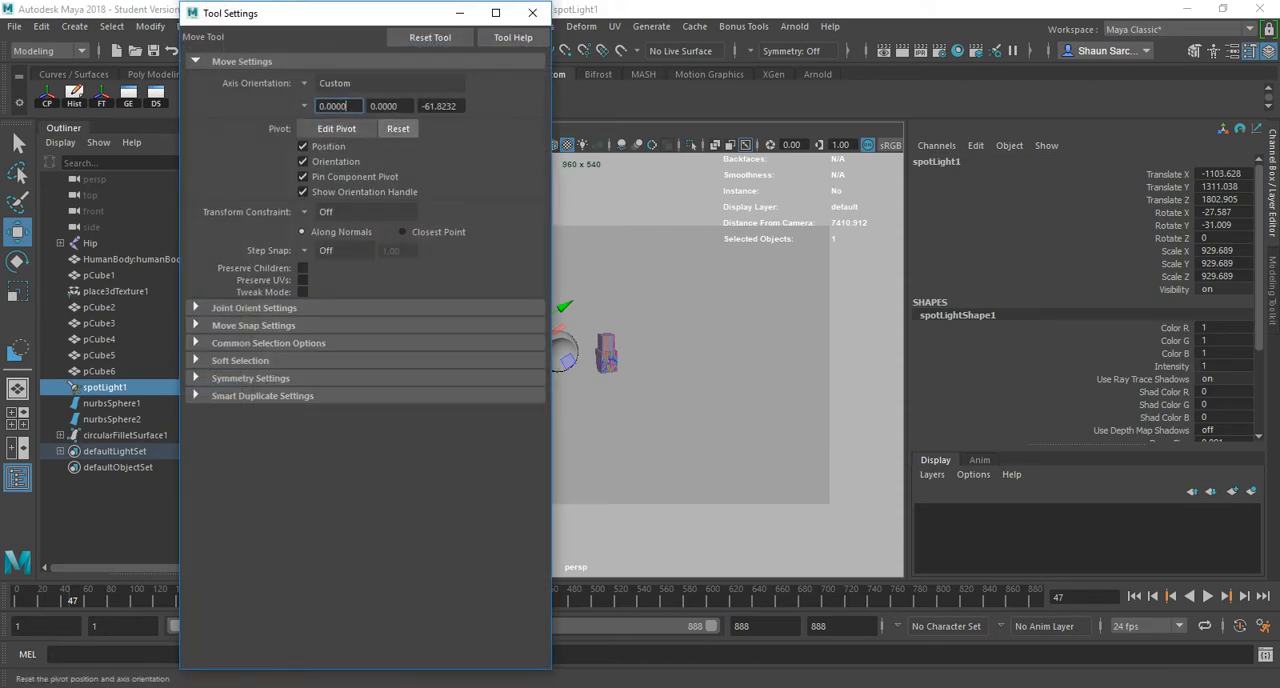
{"action": "left_click", "coordinate": [532, 13]}
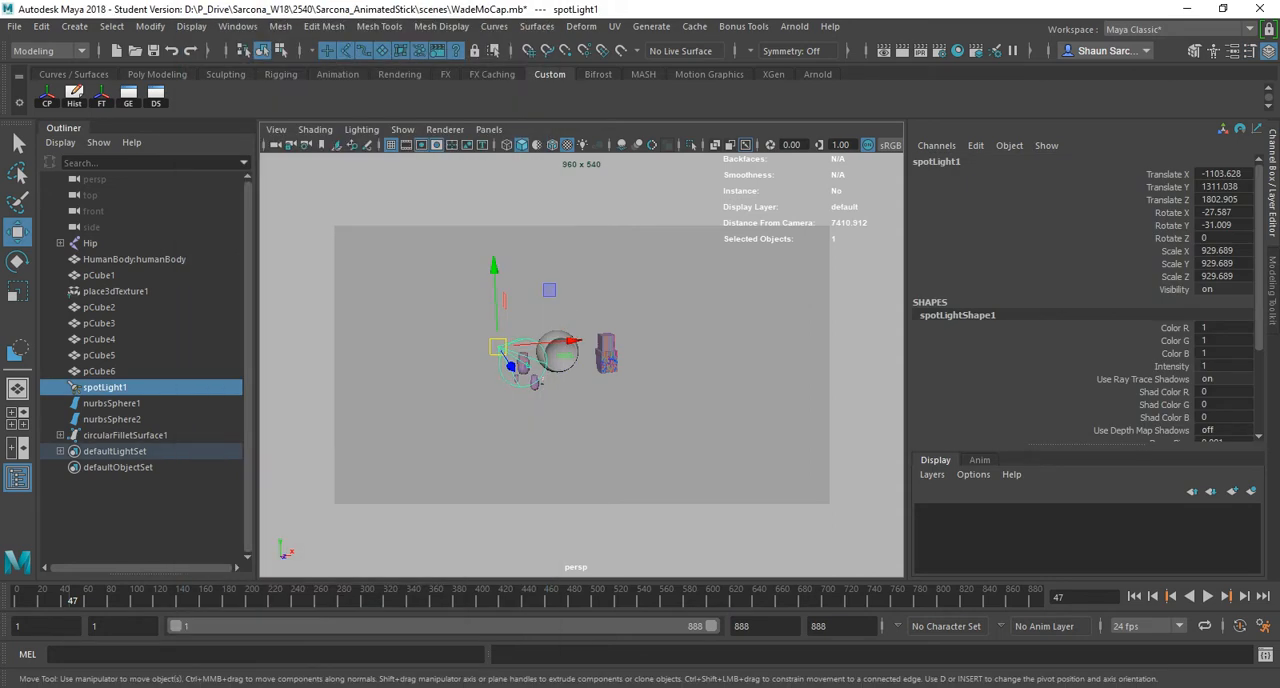
- Set a keyframe on all of spotLight1's transform and visibility channels at frame 47 and highlight its translate, rotate and scale channels
{"action": "key", "text": "s"}
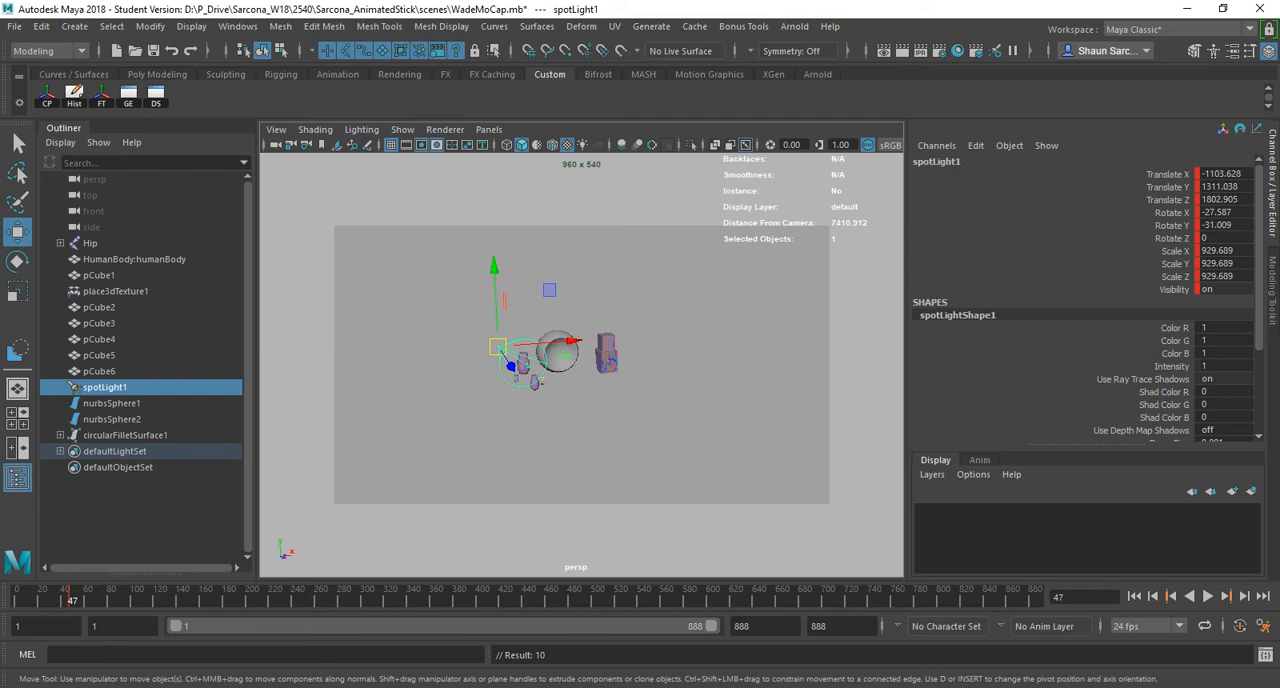
{"action": "left_click_drag", "start_coordinate": [1165, 174], "coordinate": [1168, 276]}
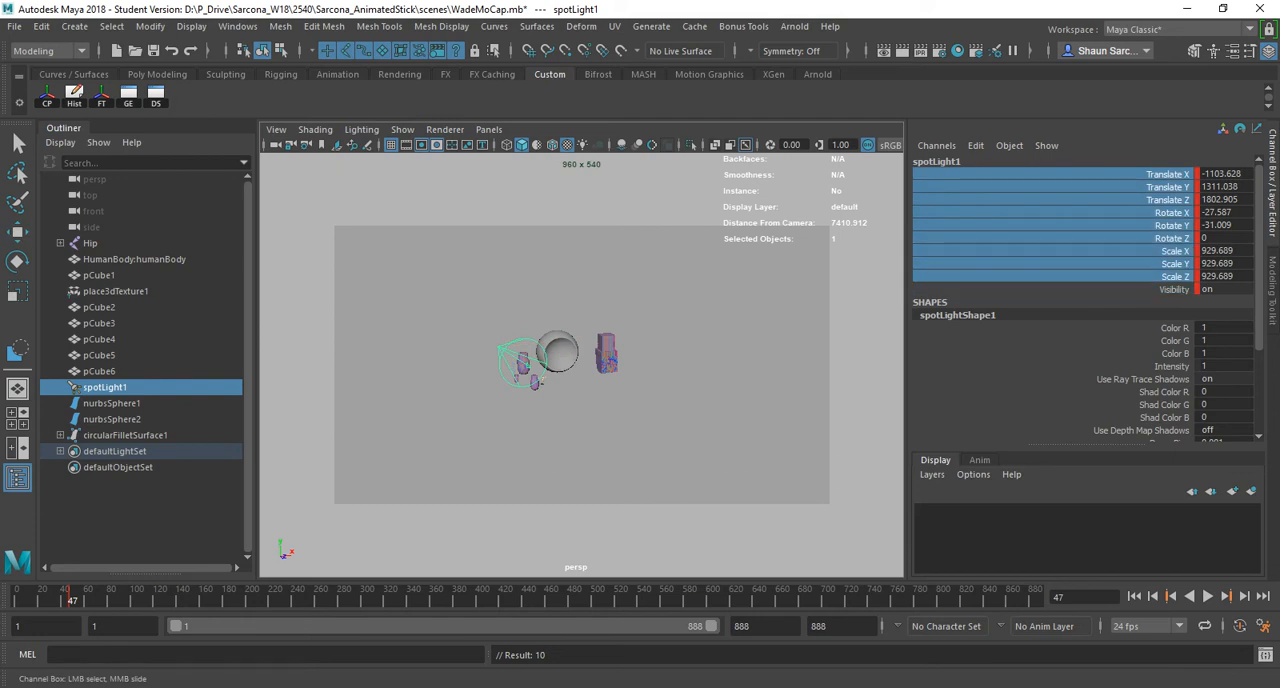
- Move spotLight1 along X to 763.494 at frame 118, keyframe it there, and briefly play the animation
{"action": "left_click", "coordinate": [151, 597]}
{"action": "key", "text": "w"}
{"action": "left_click_drag", "start_coordinate": [571, 341], "coordinate": [682, 333]}
{"action": "key", "text": "s"}
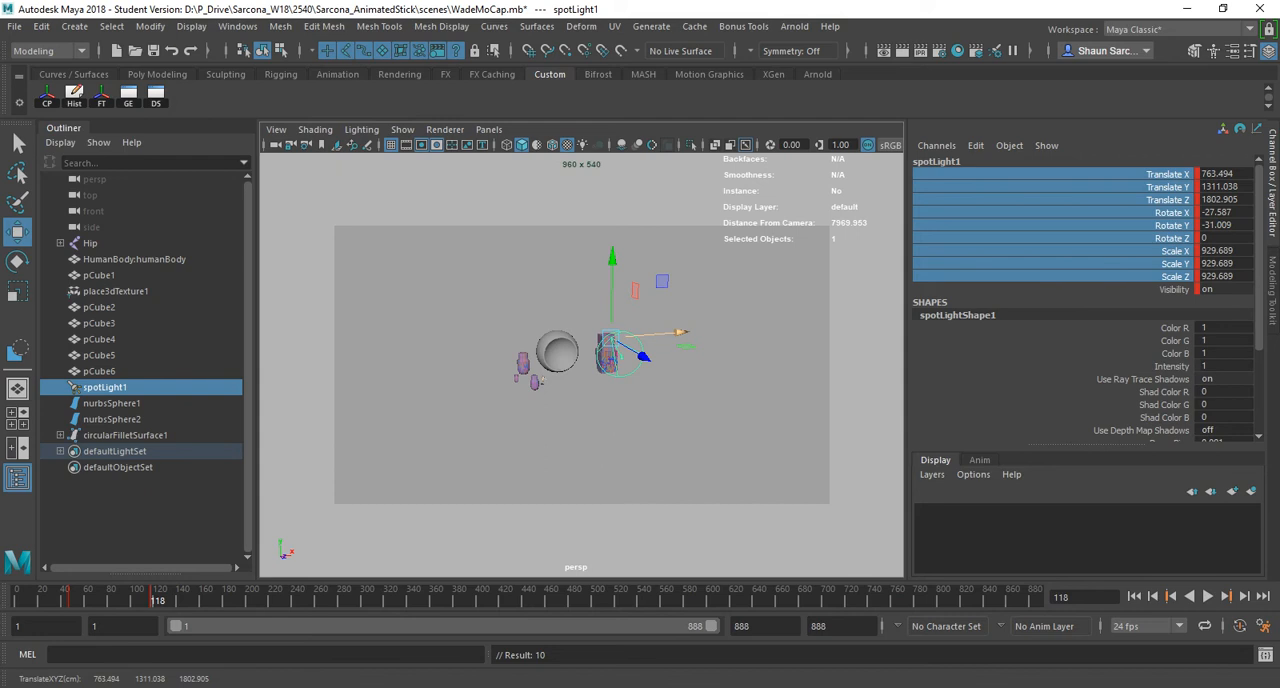
{"action": "key", "text": "alt+v"}
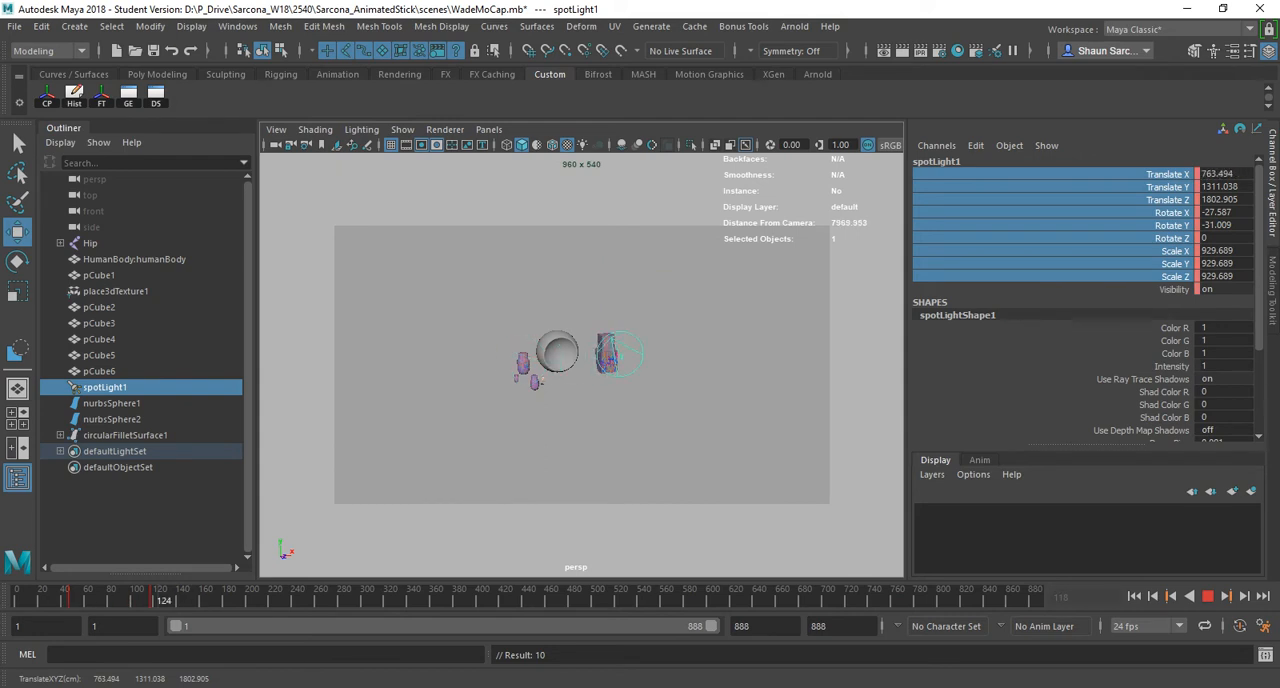
{"action": "key", "text": "alt+v"}
- Undo spotLight1's move and its keyframes at frames 118 and 47, with all its transform and visibility channels highlighted
{"action": "key", "text": "ctrl+z"}
{"action": "key", "text": "ctrl+z"}
{"action": "key", "text": "ctrl+z"}
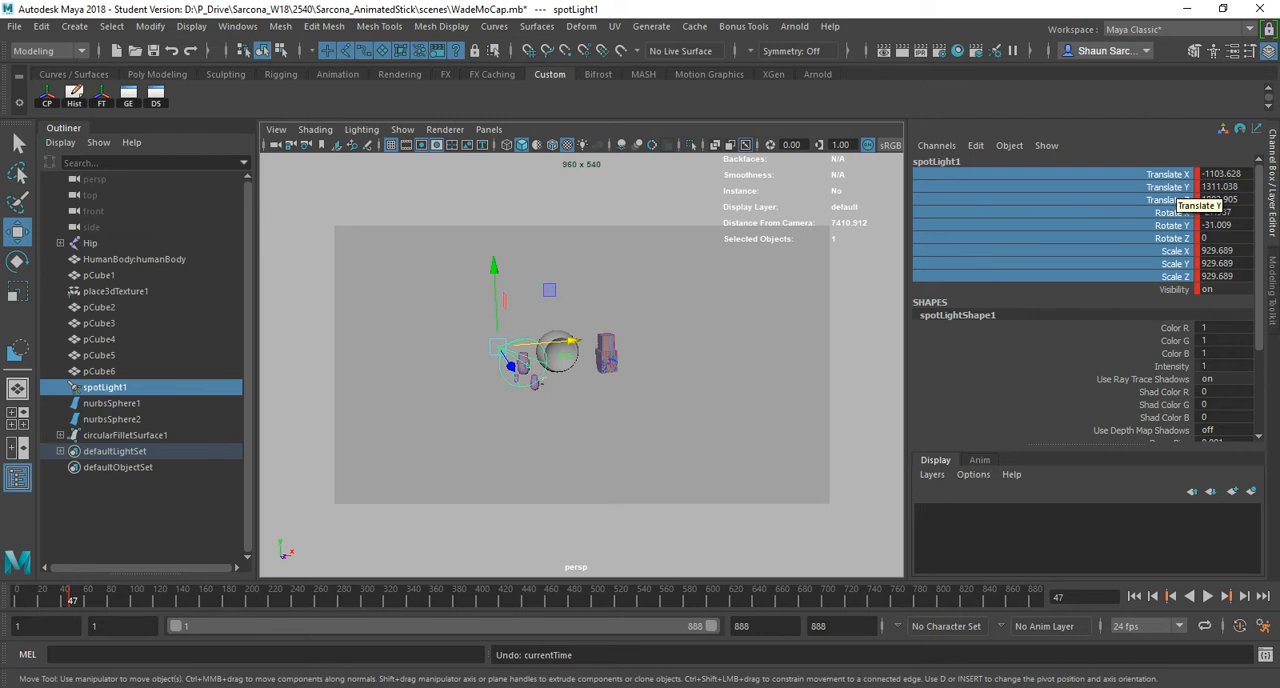
{"action": "left_click_drag", "start_coordinate": [1182, 173], "coordinate": [1182, 289]}
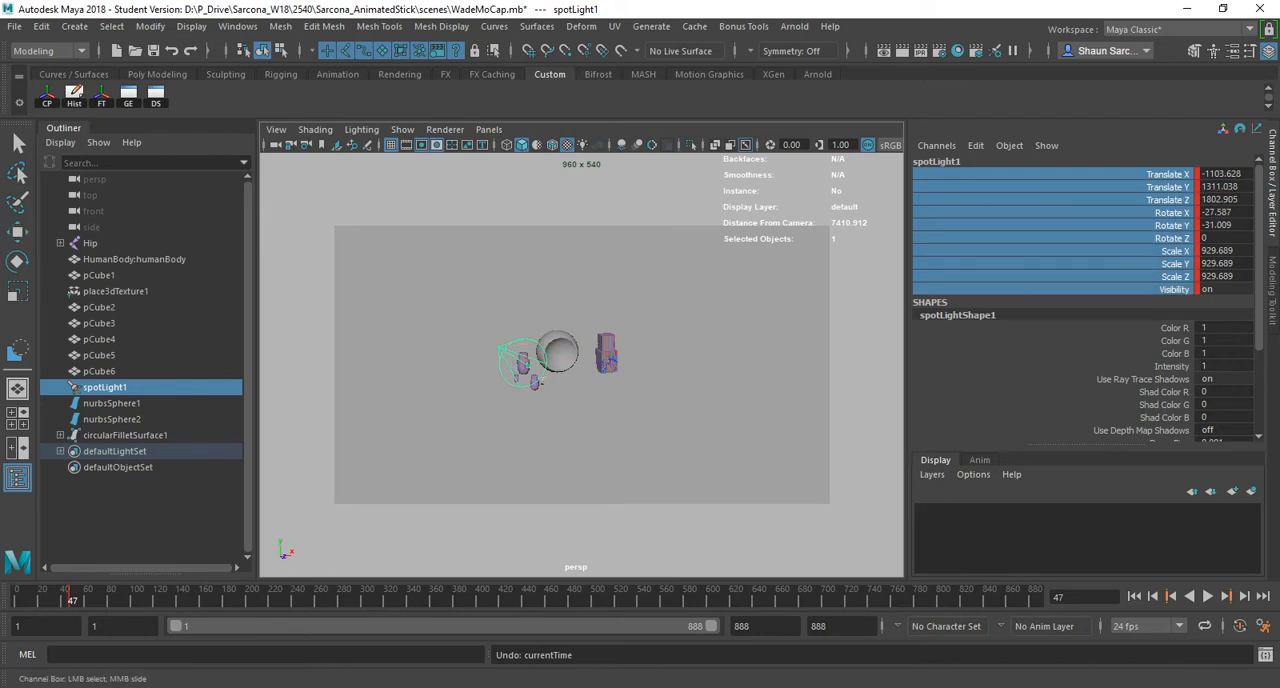
{"action": "key", "text": "s"}
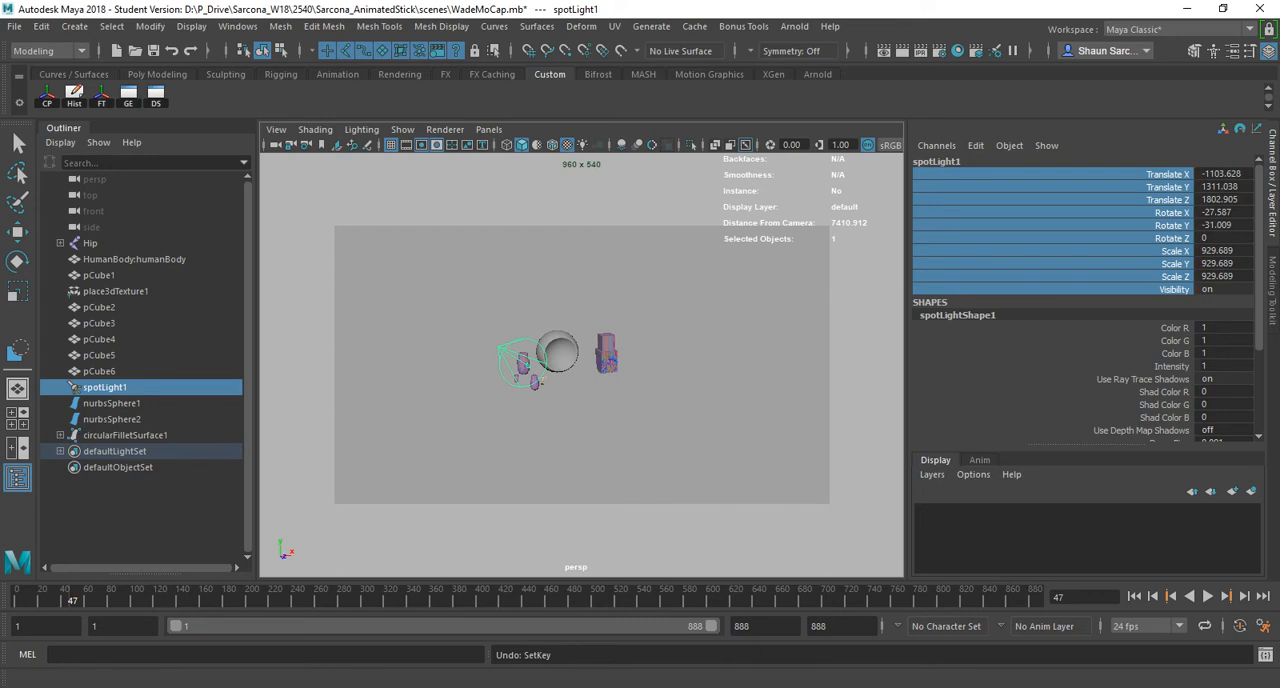
- Switch to the Animation menu set and configure Set Key for all keyable attributes, with channels taken from the Channel Box
{"action": "left_click", "coordinate": [50, 50]}
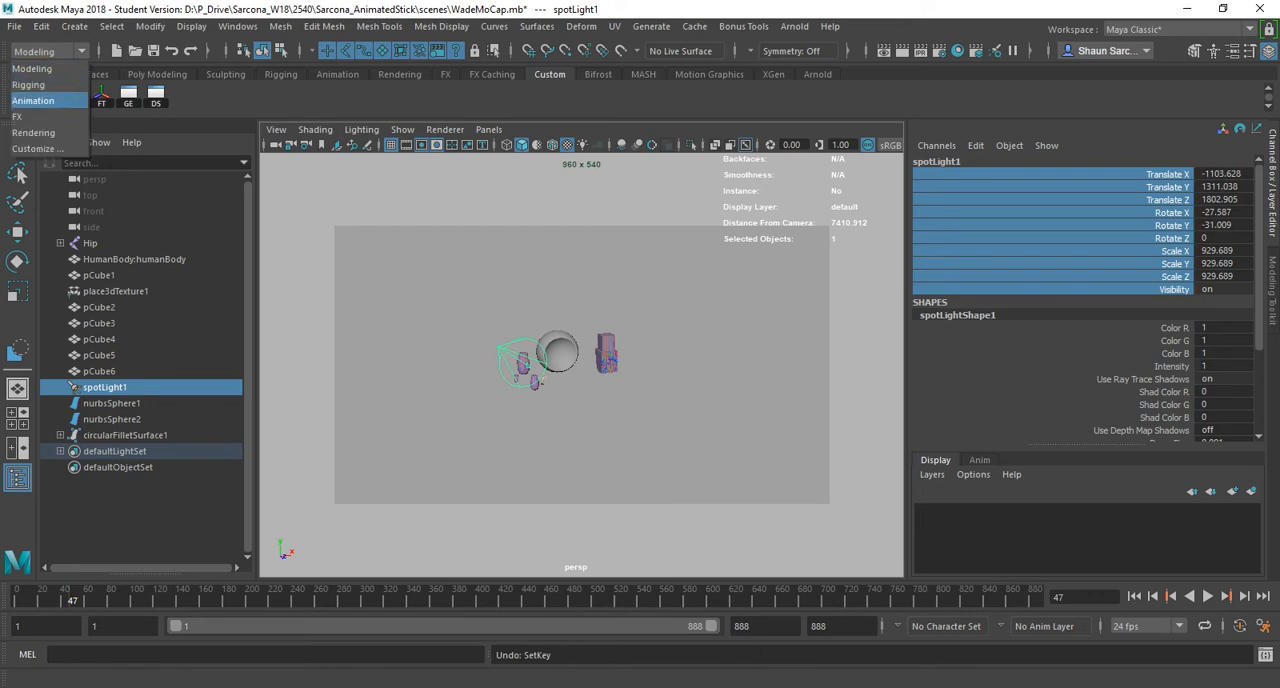
{"action": "left_click", "coordinate": [33, 100]}
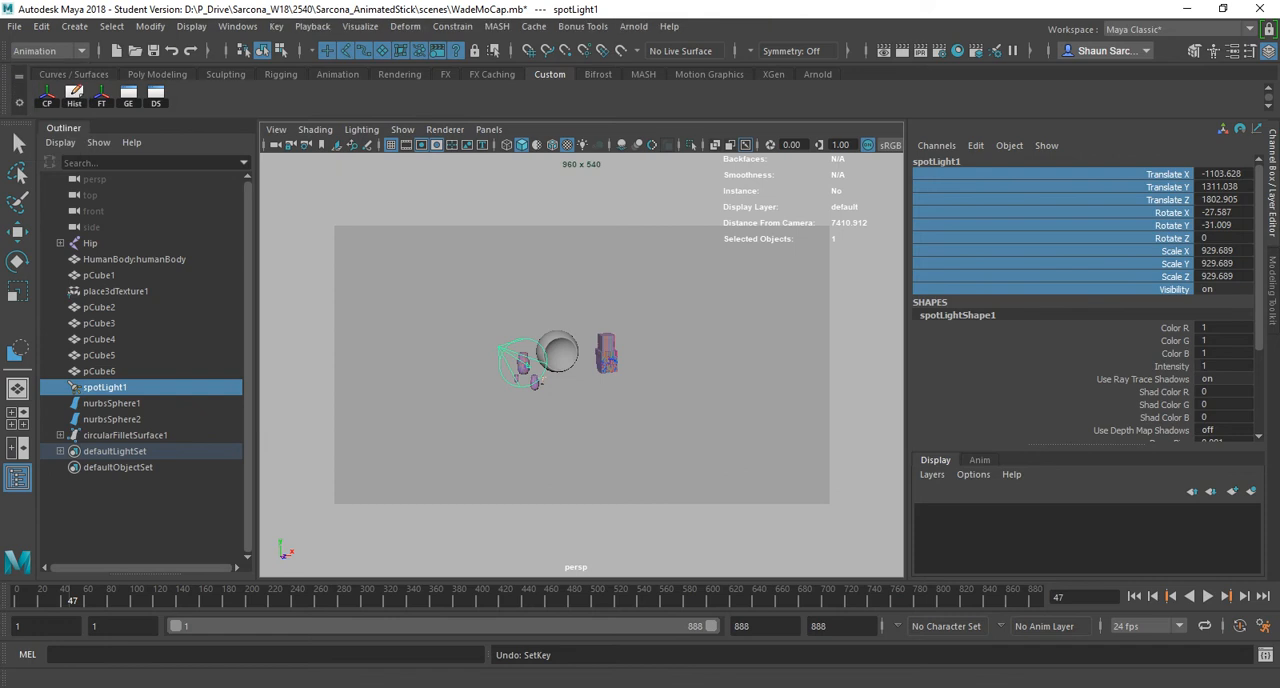
{"action": "left_click", "coordinate": [276, 26]}
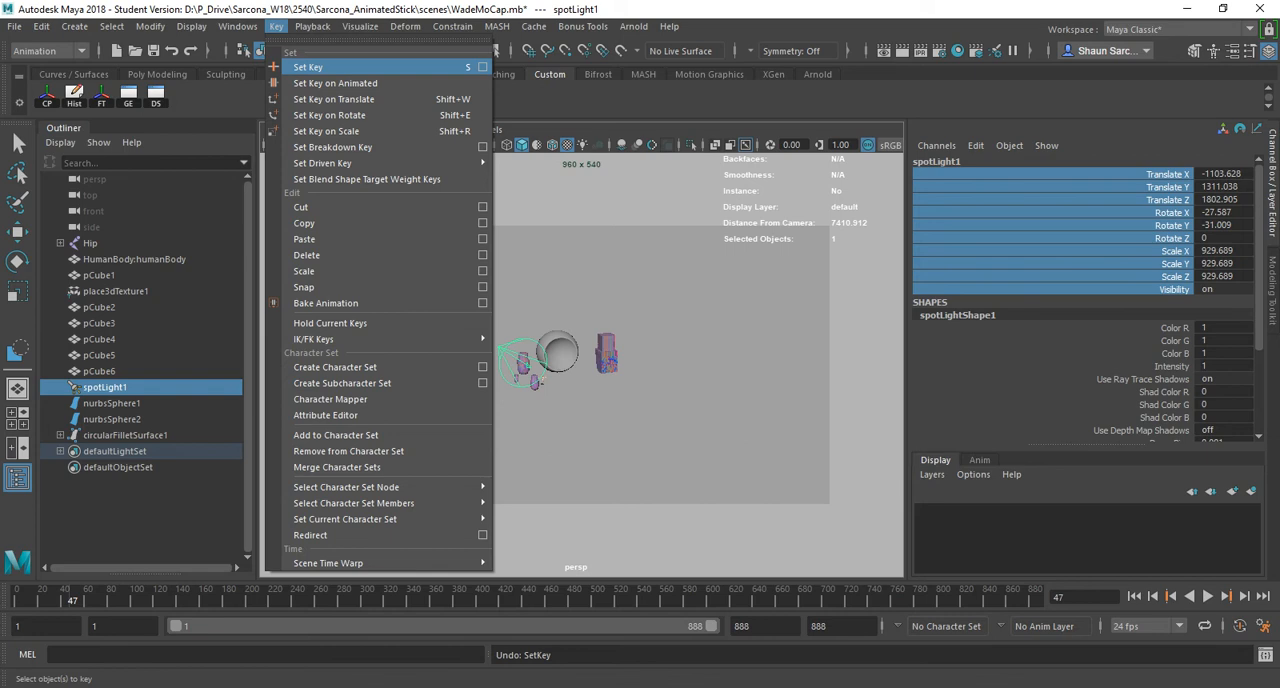
{"action": "left_click", "coordinate": [483, 67]}
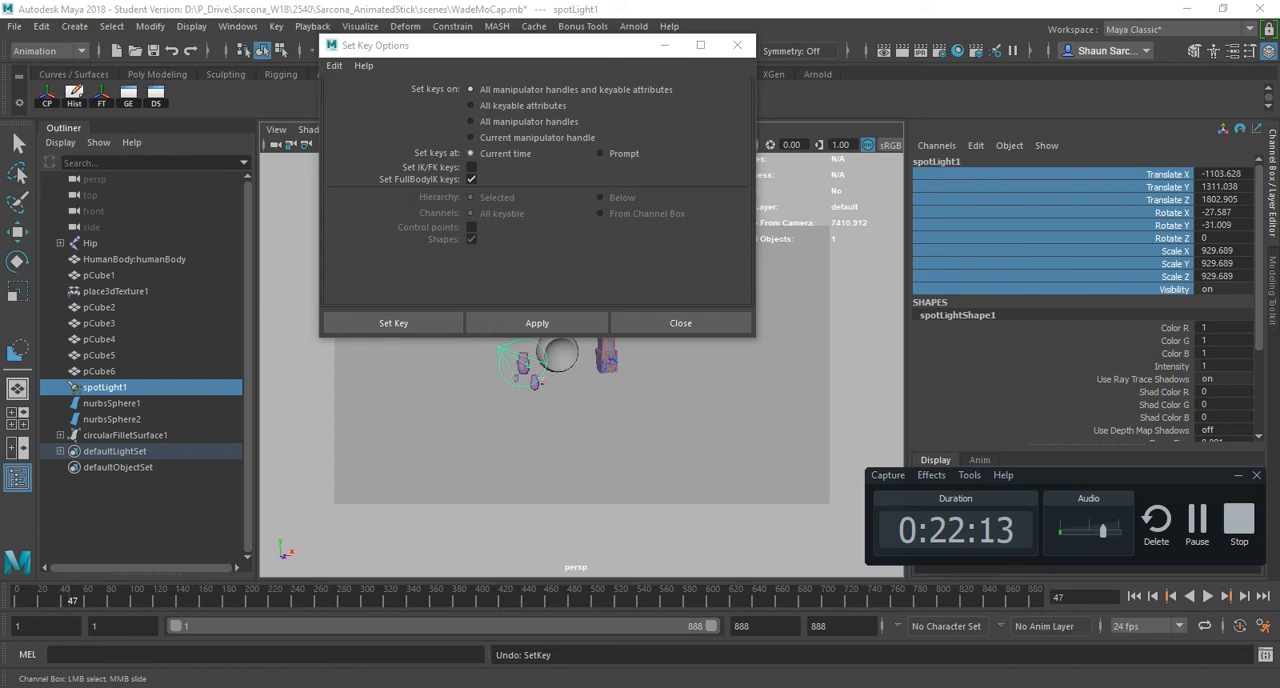
{"action": "left_click", "coordinate": [471, 105]}
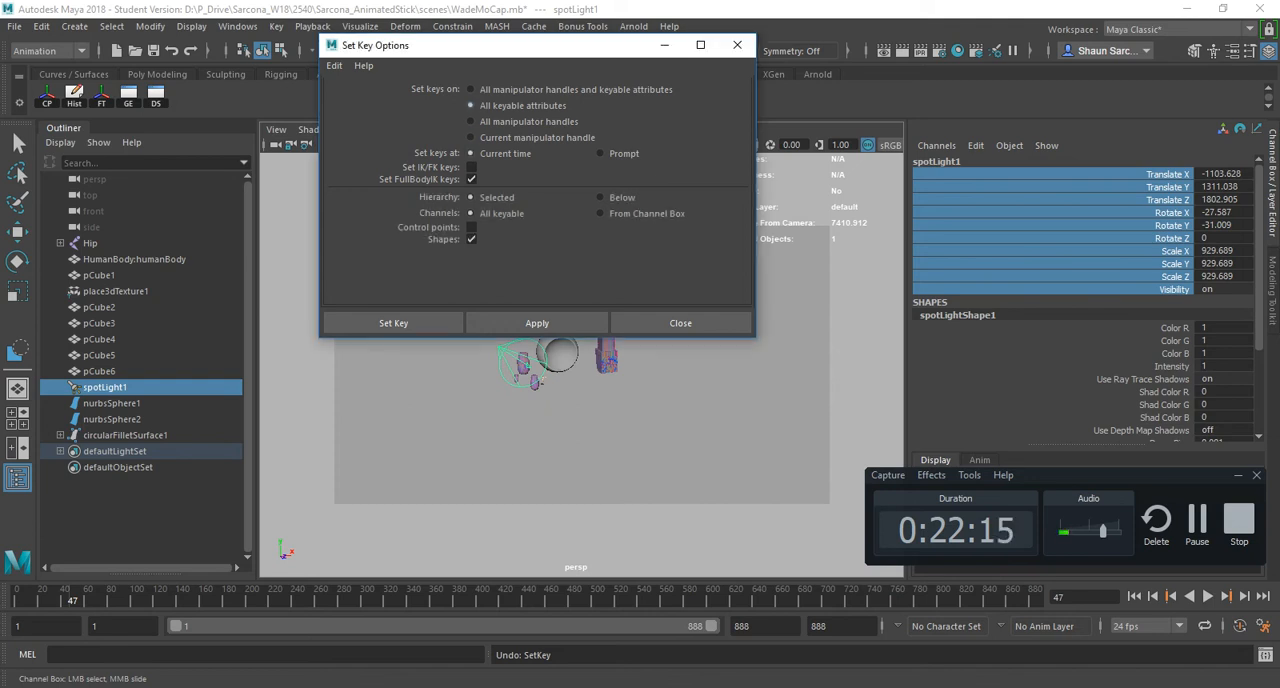
{"action": "left_click", "coordinate": [600, 213]}
- Try moving spotLight1 along the X axis, and undo the move
{"action": "scroll", "coordinate": [582, 430], "scroll_direction": "down", "scroll_amount": 4}
{"action": "key", "text": "w"}
{"action": "scroll", "coordinate": [582, 430], "scroll_direction": "up", "scroll_amount": 4}
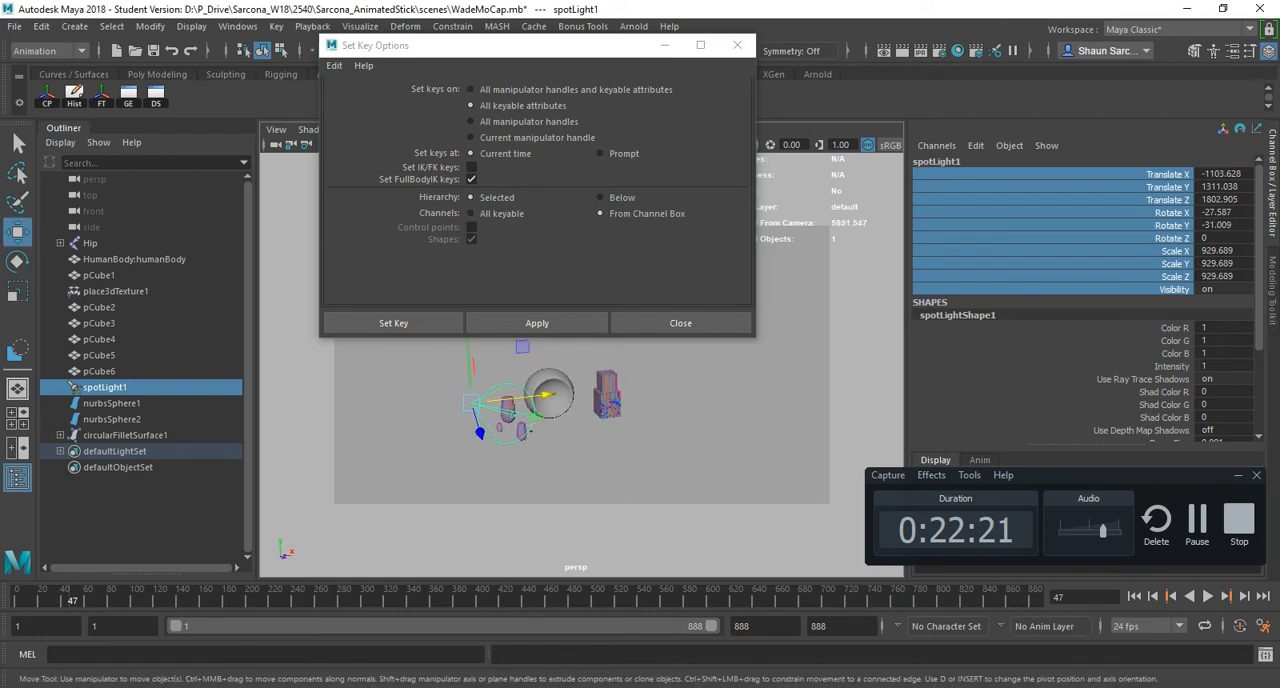
{"action": "left_click_drag", "start_coordinate": [546, 395], "coordinate": [619, 387]}
{"action": "key", "text": "ctrl+z"}
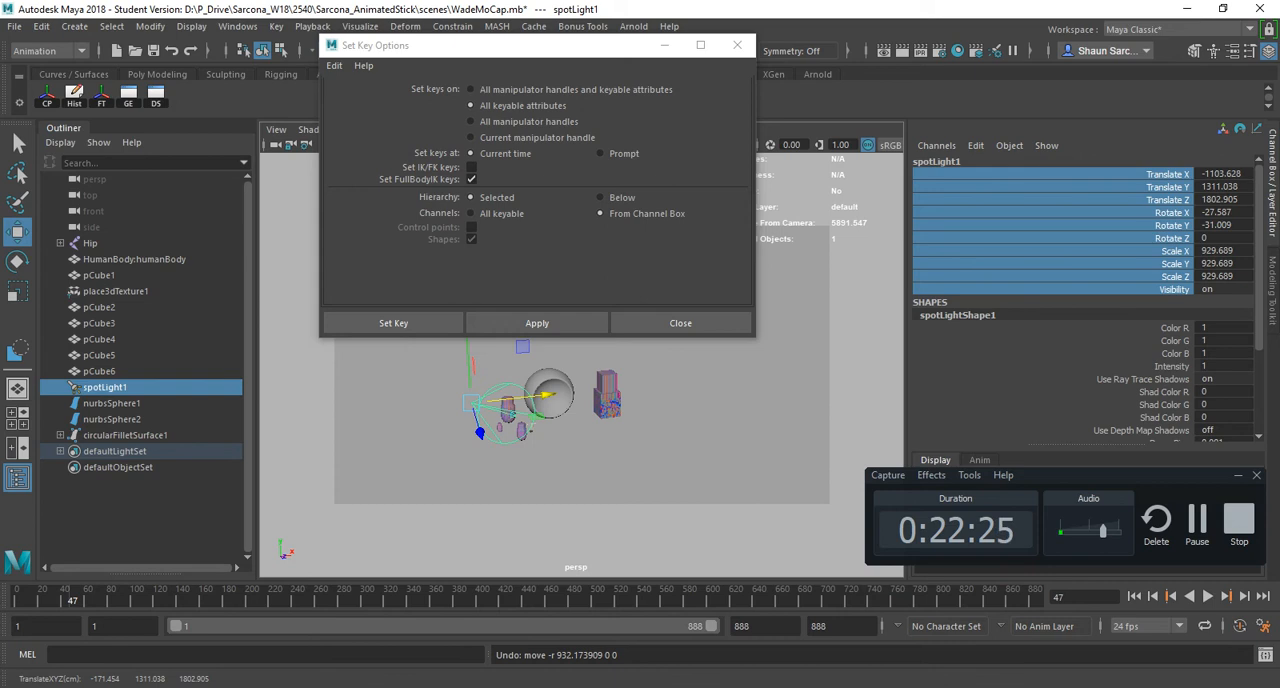
- Set a keyframe on only spotLight1's Translate X channel at frame 47
{"action": "left_click", "coordinate": [1168, 174]}
{"action": "left_click", "coordinate": [393, 323]}
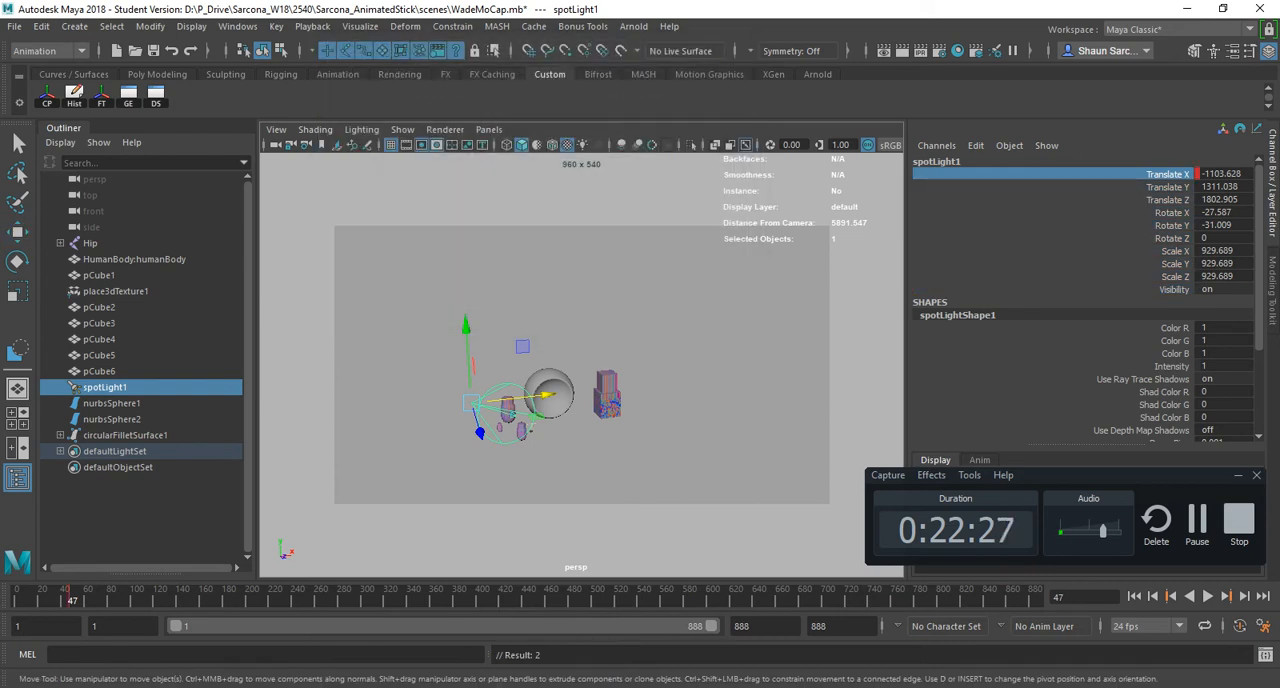
- At frame 256, move spotLight1 along X to 1870.718 and keyframe its Translate X channel
{"action": "left_click_drag", "start_coordinate": [580, 400], "coordinate": [556, 362], "text": "alt"}
{"action": "left_click_drag", "start_coordinate": [286, 597], "coordinate": [316, 597]}
{"action": "left_click_drag", "start_coordinate": [505, 370], "coordinate": [735, 364]}
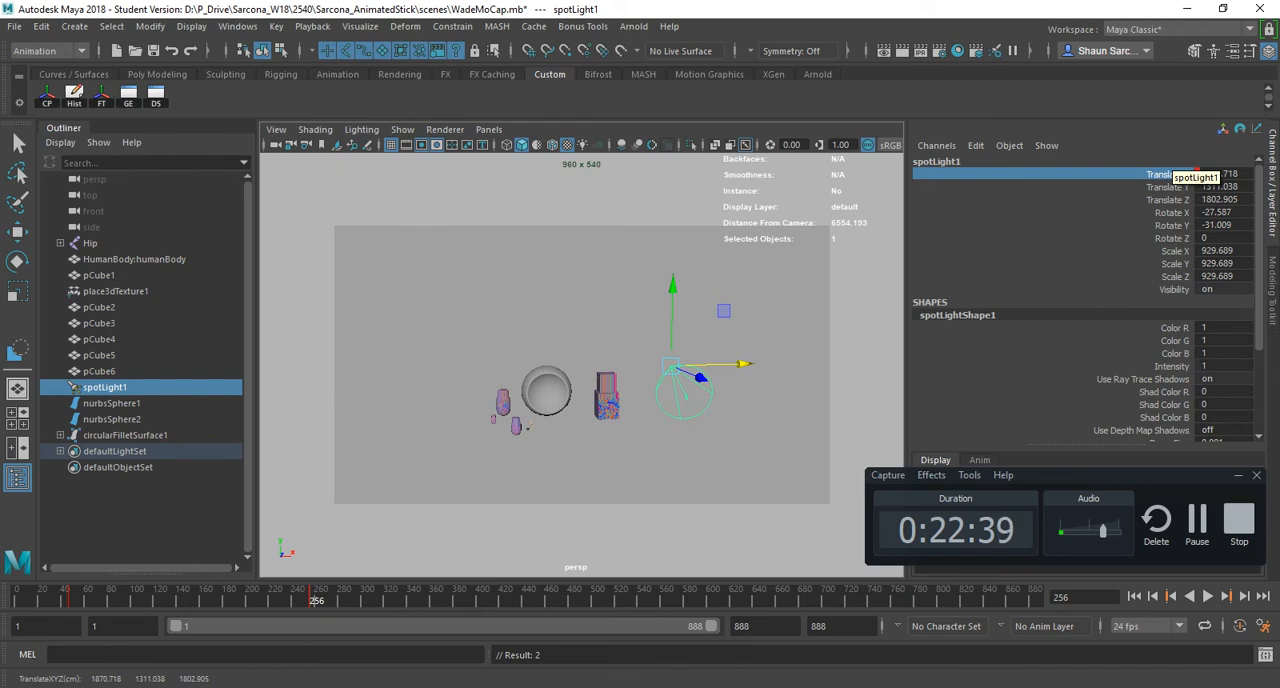
- Play back spotLight1's Translate X animation, stop it, and check the Miscellaneous hotkeys in the Acrobat reference sheet before returning to Maya
{"action": "key", "text": "alt+v"}
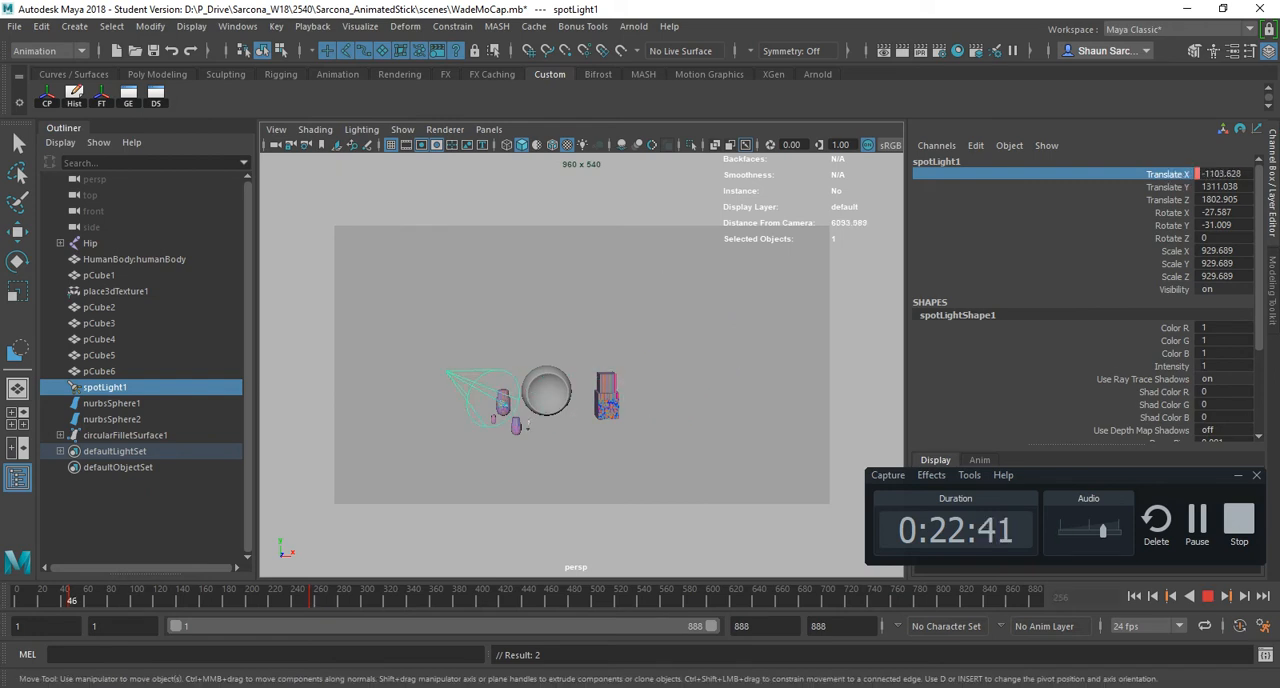
{"action": "key", "text": "alt+v"}
{"action": "key", "text": "alt+Tab"}
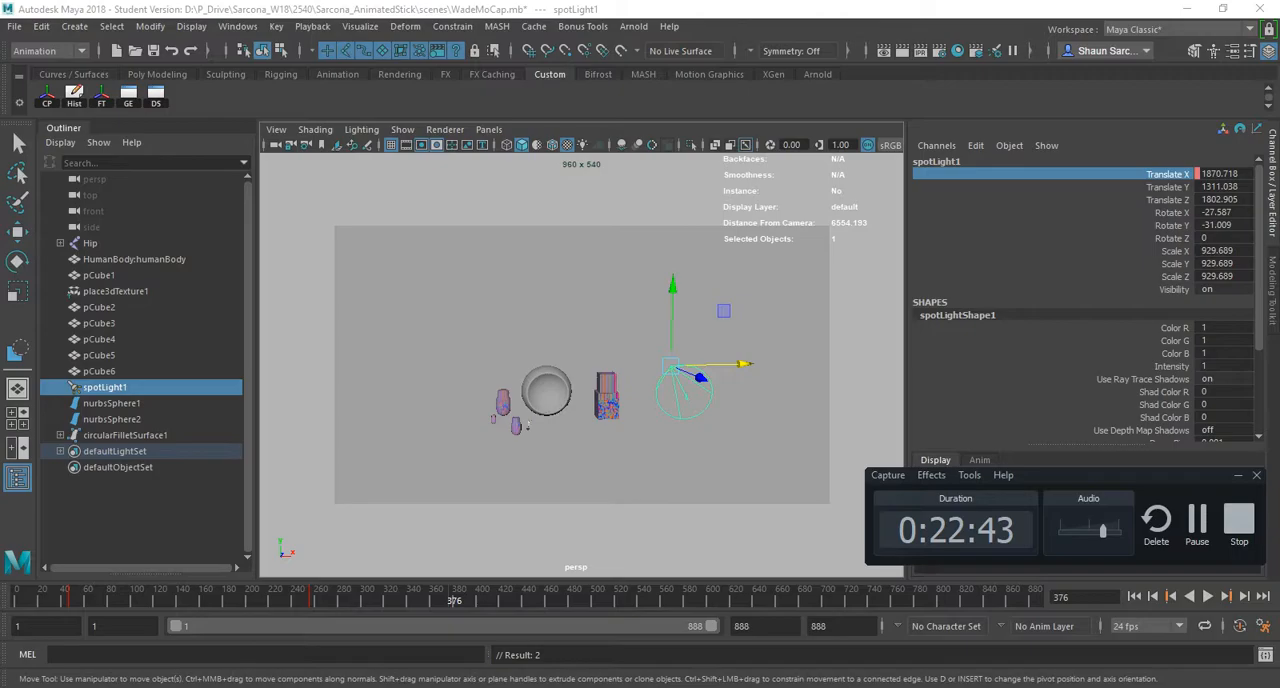
{"action": "key", "text": "alt+Tab"}
{"action": "key", "text": "alt+Tab"}
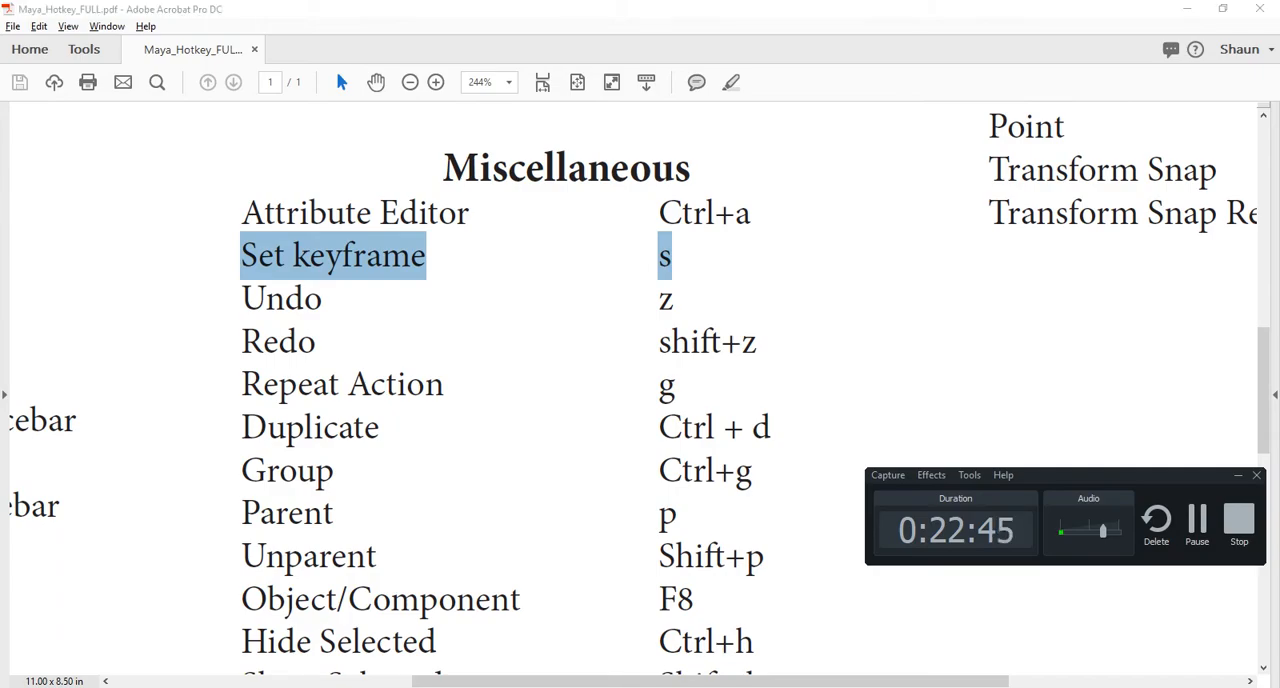
{"action": "key", "text": "alt+Tab"}
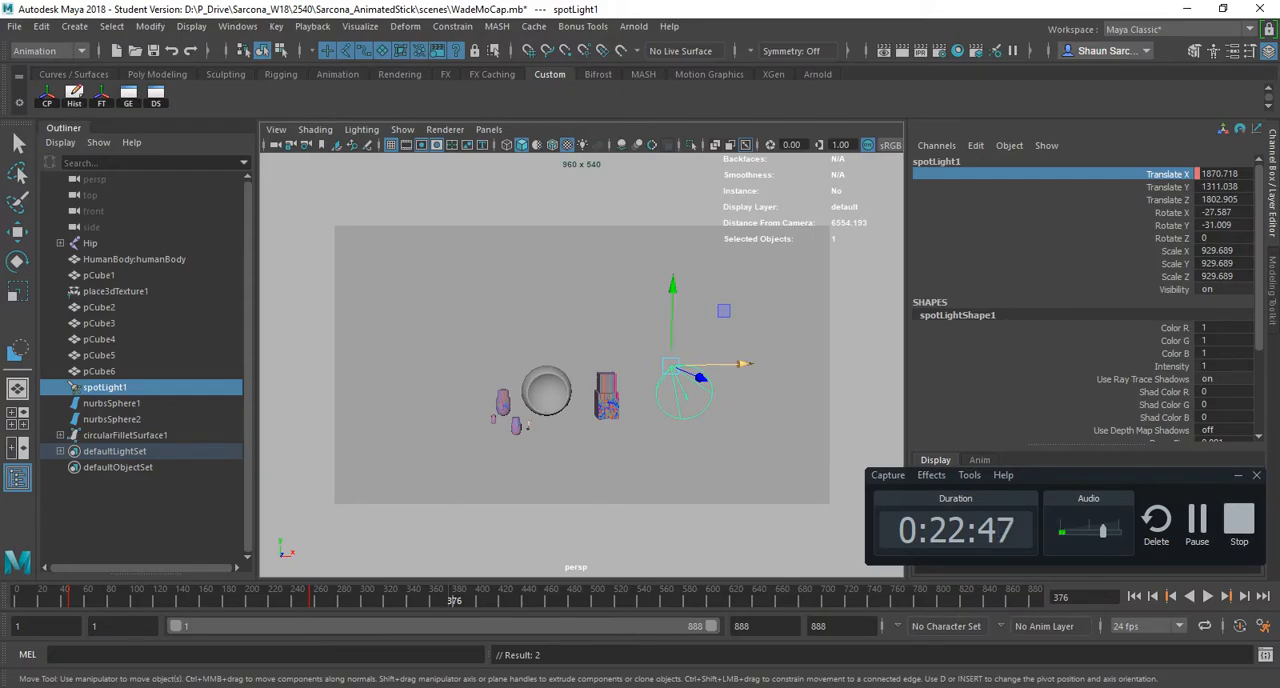
- Undo spotLight1's keyframes and the preceding changes back to the pCube2 selection, and redo up to the selection of spotLight1
{"action": "key", "text": "ctrl+z"}
{"action": "key", "text": "ctrl+z"}
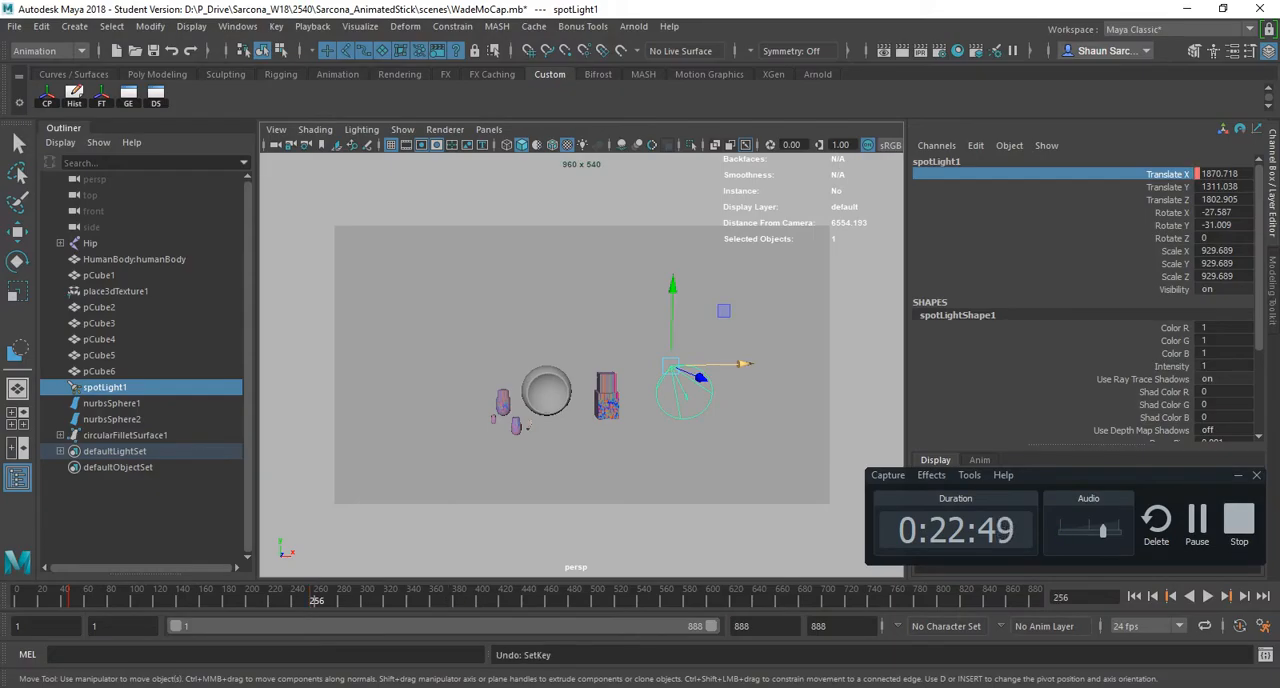
{"action": "key", "text": "ctrl+z"}
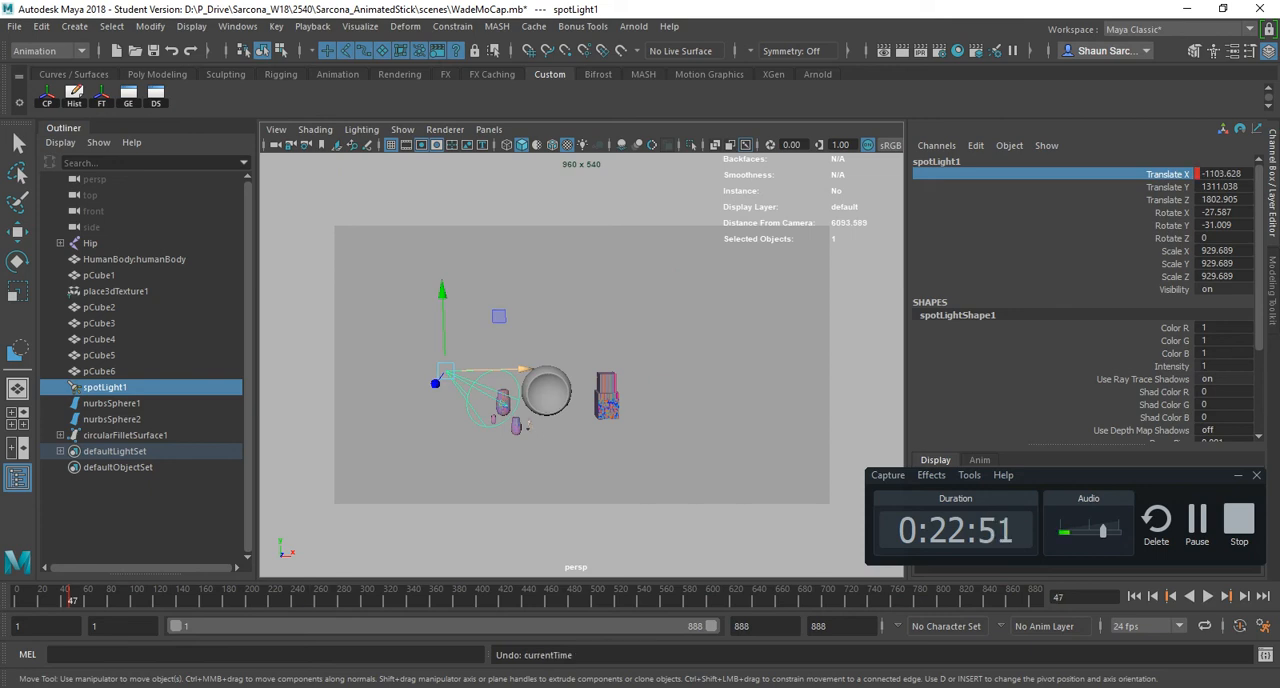
{"action": "key", "text": "ctrl+z"}
{"action": "key", "text": "ctrl+z"}
{"action": "key", "text": "ctrl+z"}
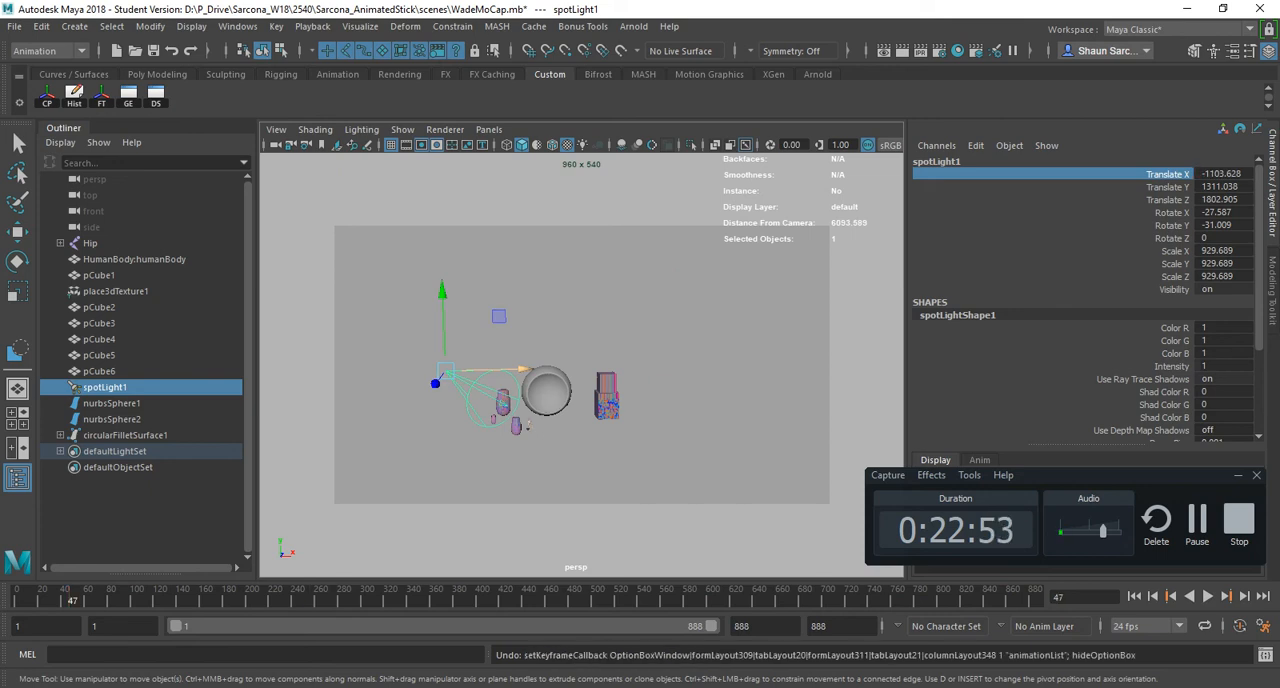
{"action": "key", "text": "ctrl+z"}
{"action": "key", "text": "ctrl+z"}
{"action": "key", "text": "ctrl+z"}
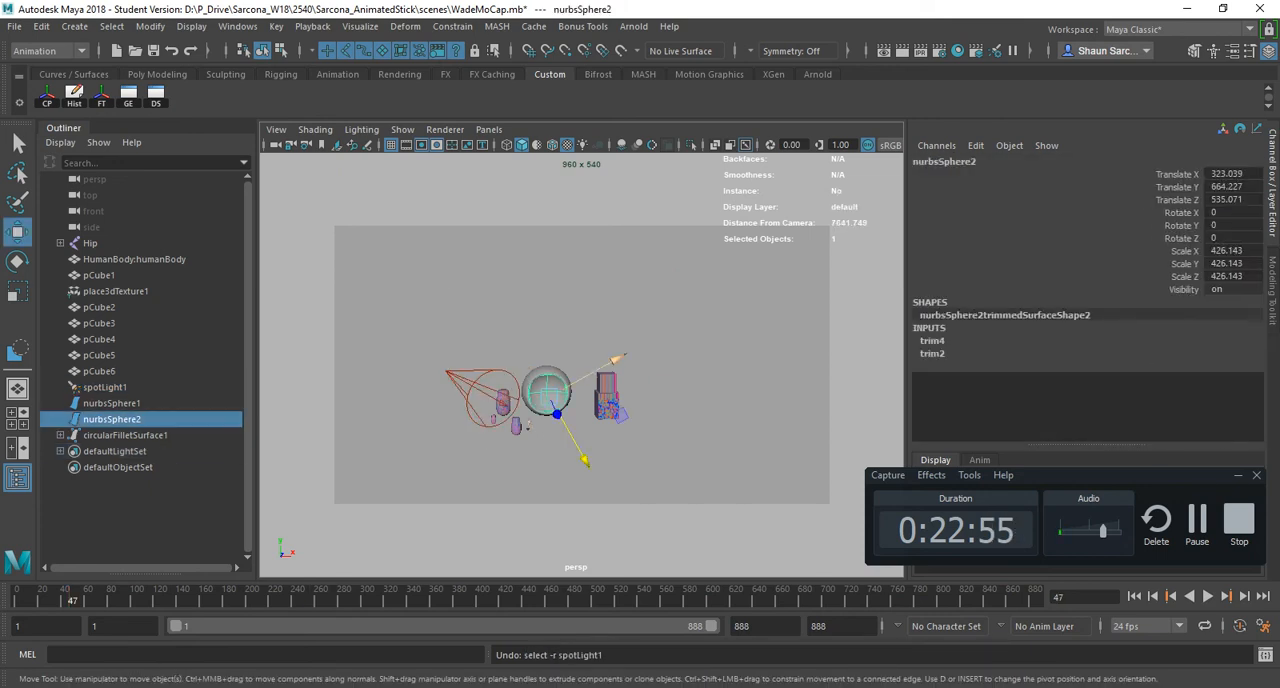
{"action": "key", "text": "ctrl+z"}
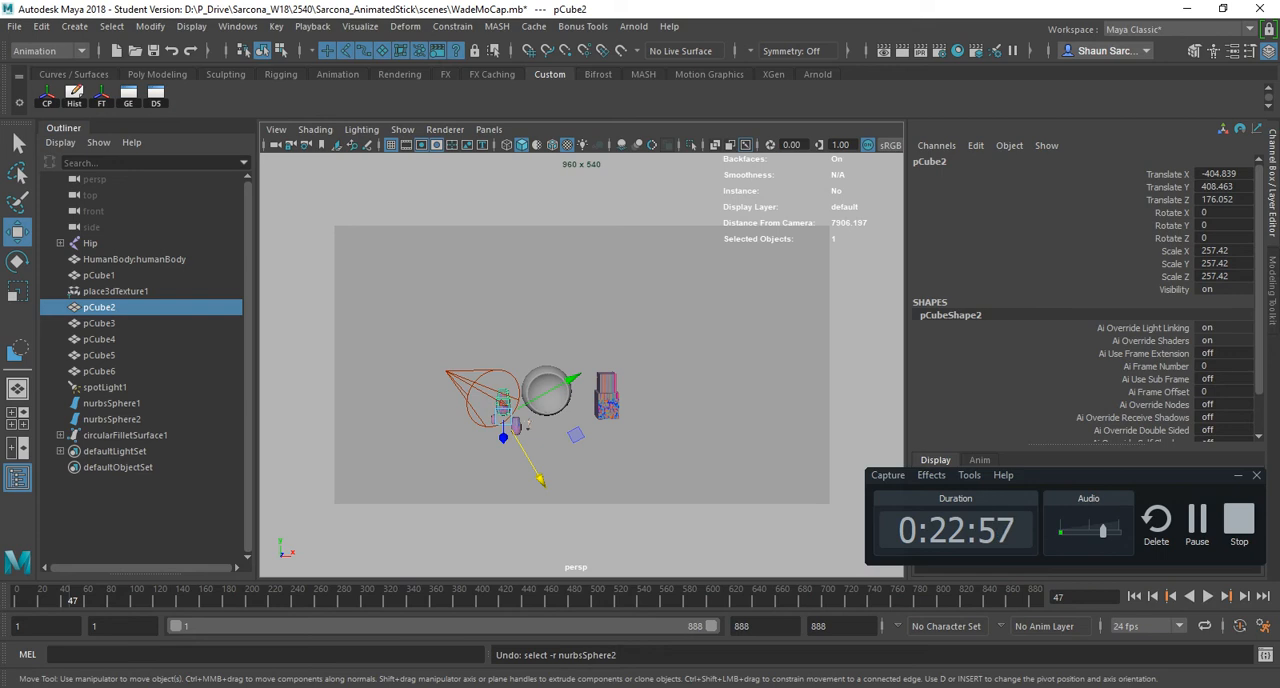
{"action": "key", "text": "shift+z"}
{"action": "key", "text": "shift+z"}
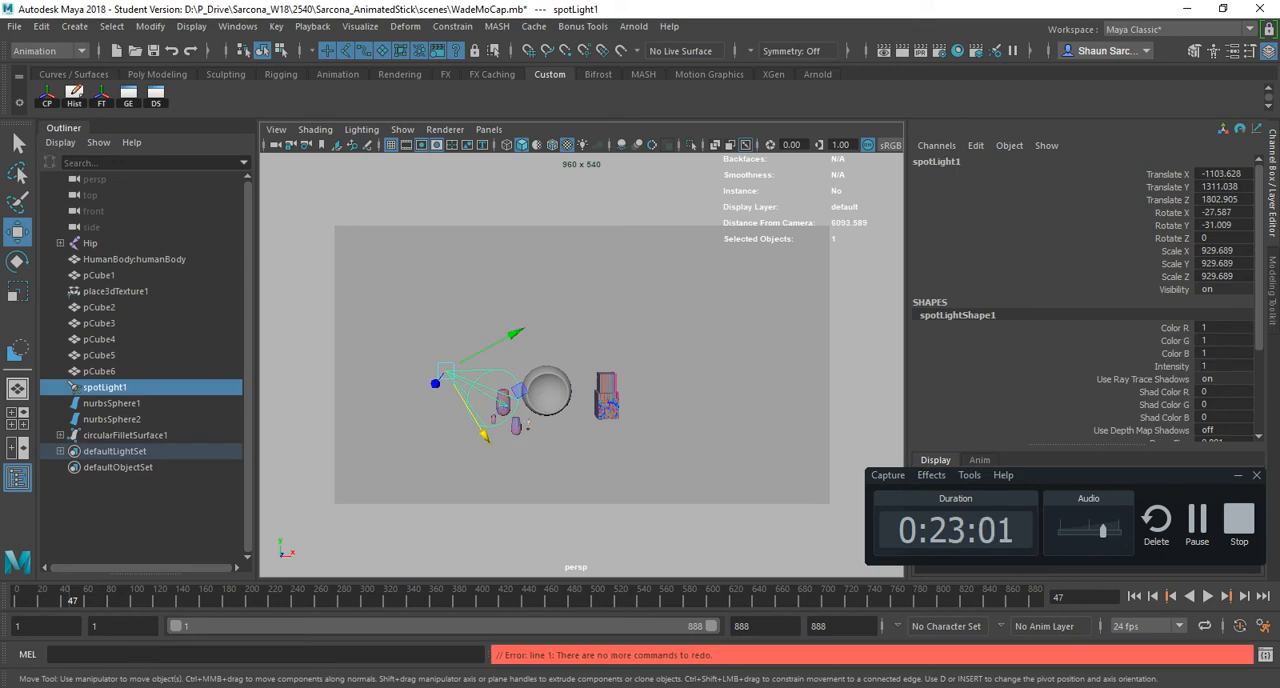
- Move spotLight1 freely to about -647.677, 3347.588, 1580.256, alternately undo and redo the move, and finish with it undone
{"action": "left_click_drag", "start_coordinate": [445, 371], "coordinate": [480, 208]}
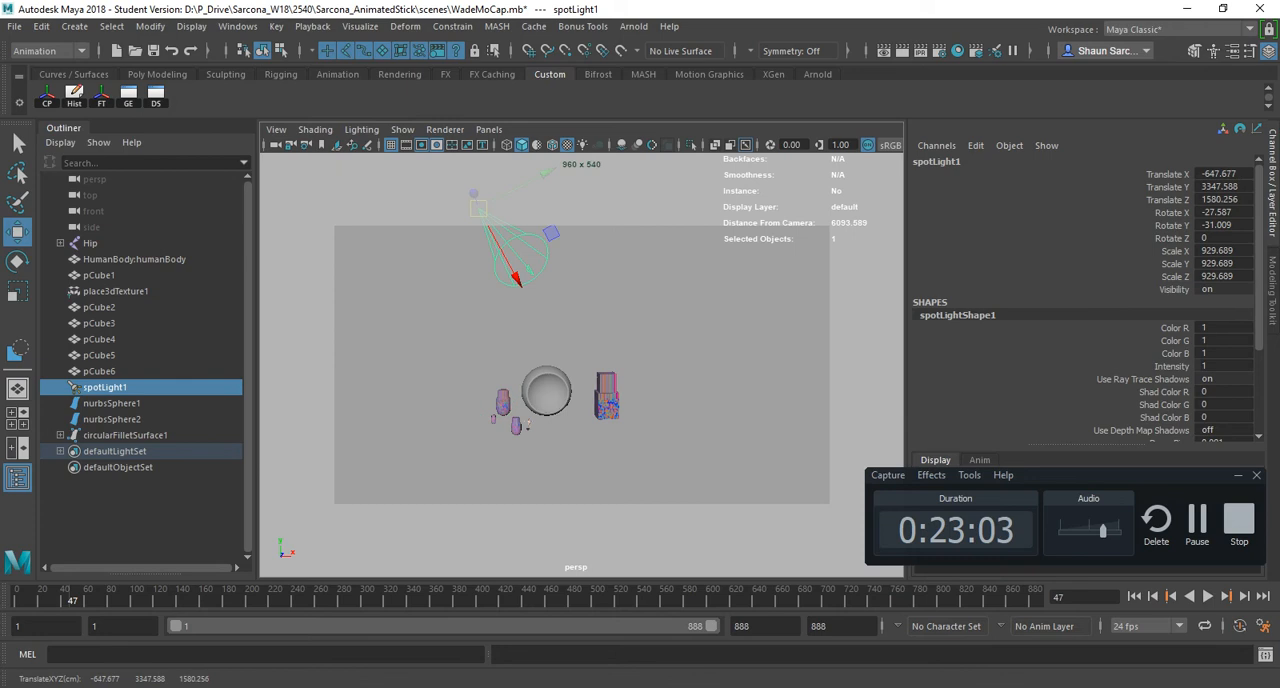
{"action": "key", "text": "ctrl+z"}
{"action": "key", "text": "shift+z"}
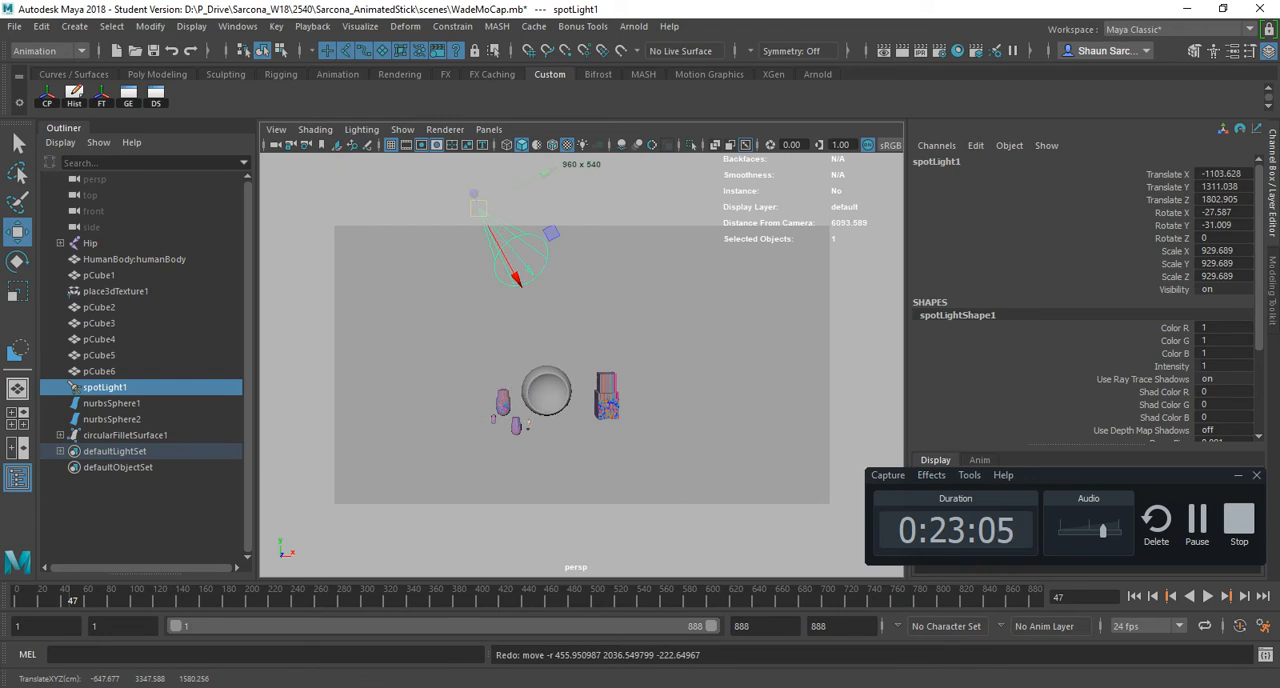
{"action": "key", "text": "ctrl+z"}
{"action": "key", "text": "shift+z"}
{"action": "key", "text": "ctrl+z"}
{"action": "key", "text": "shift+z"}
{"action": "key", "text": "ctrl+z"}
{"action": "key", "text": "super"}
{"action": "key", "text": "super"}
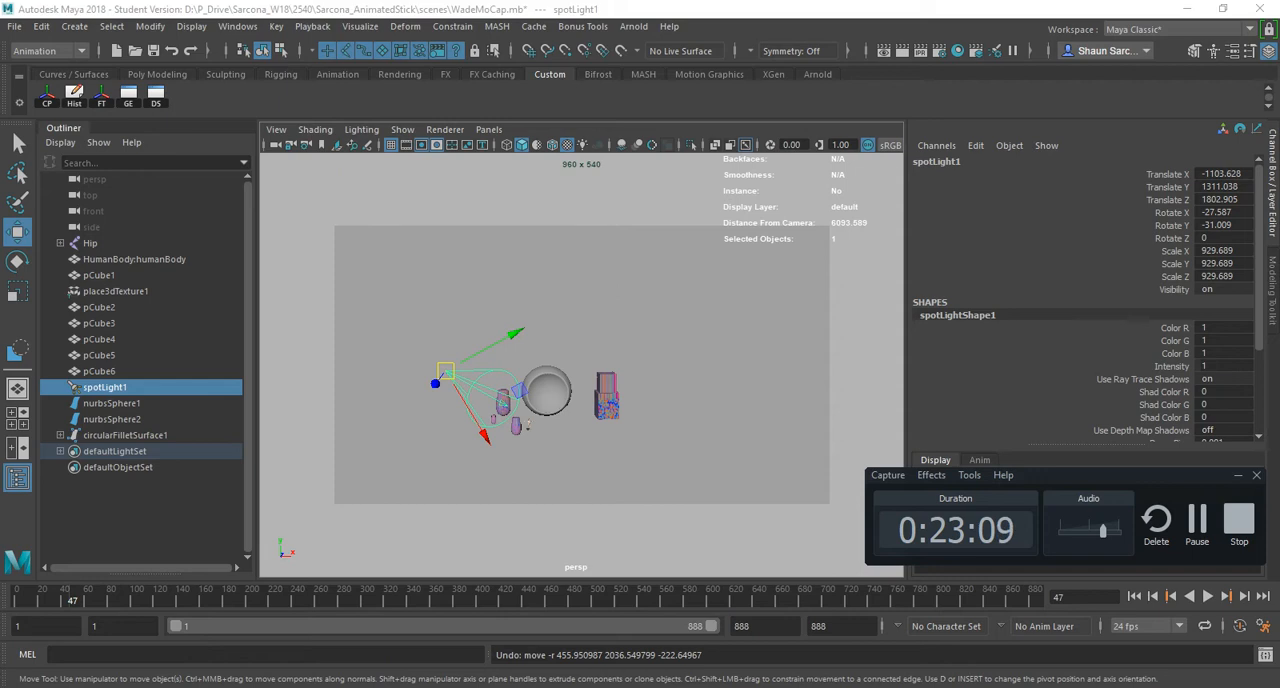
- Switch to the Acrobat hotkey sheet, review the Undo and Redo entries, and highlight the Repeat Action hotkey
{"action": "key", "text": "alt+Tab"}
{"action": "key", "text": "Tab"}
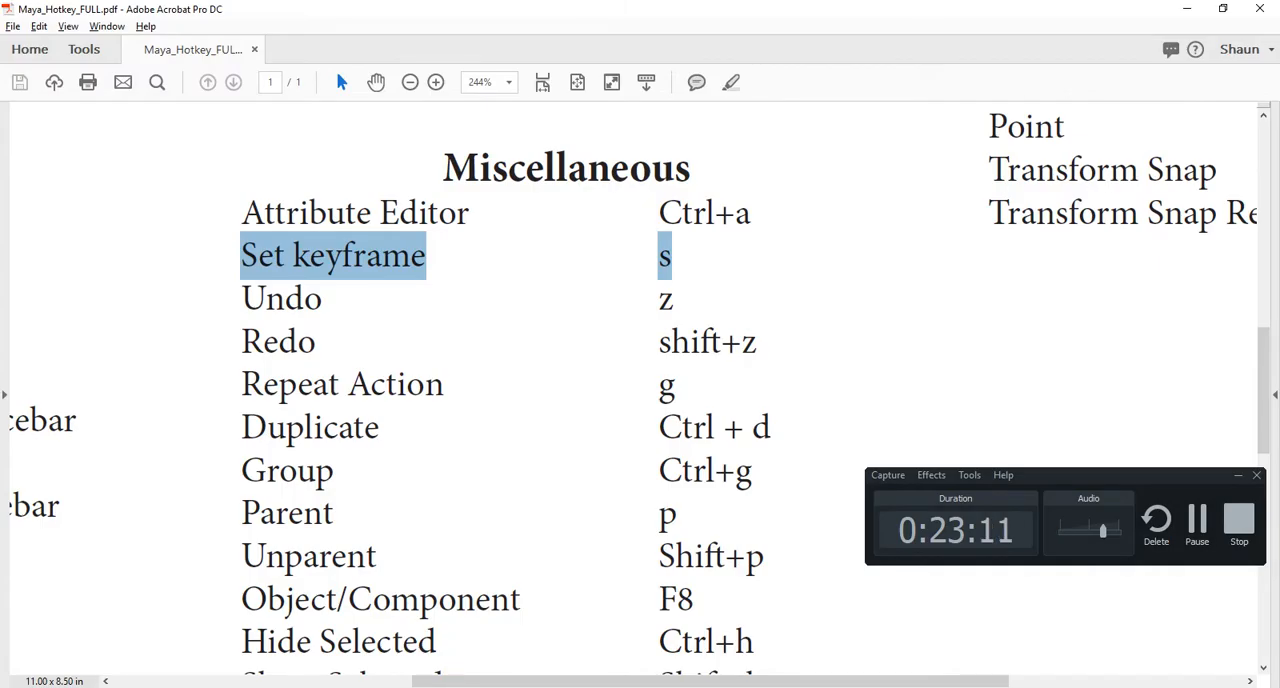
{"action": "double_click", "coordinate": [665, 299]}
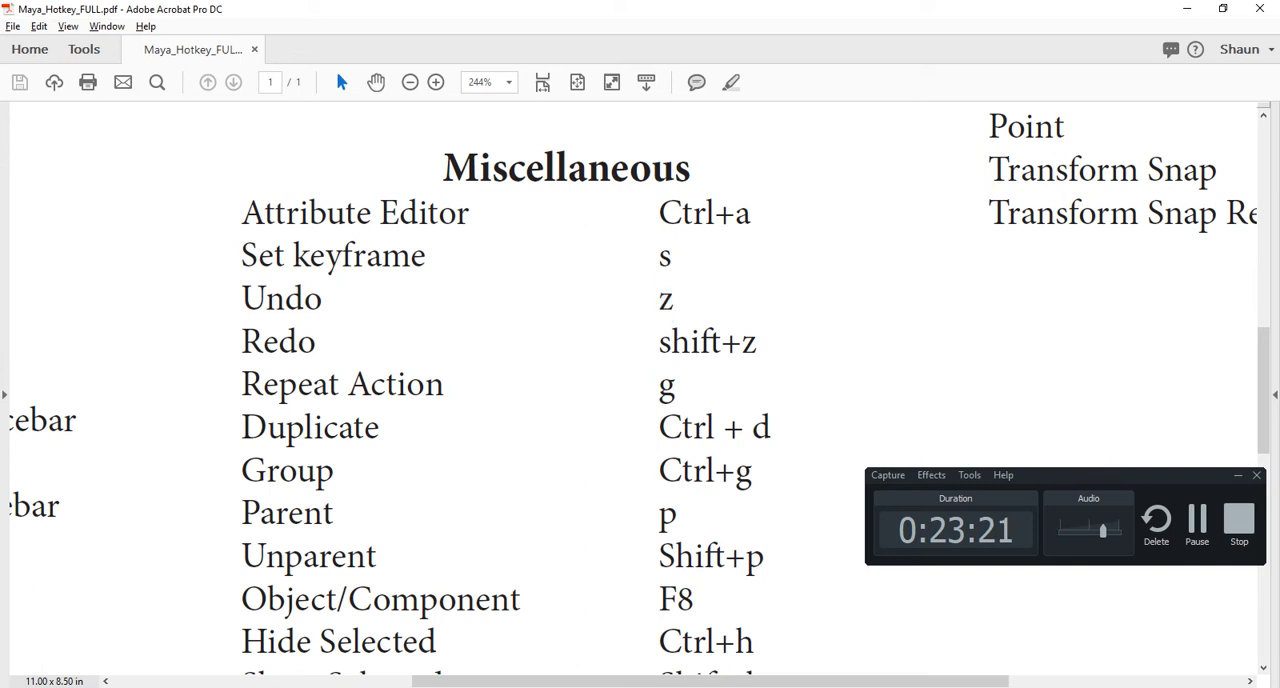
{"action": "left_click_drag", "start_coordinate": [659, 386], "coordinate": [715, 428]}
{"action": "left_click_drag", "start_coordinate": [659, 386], "coordinate": [676, 388]}
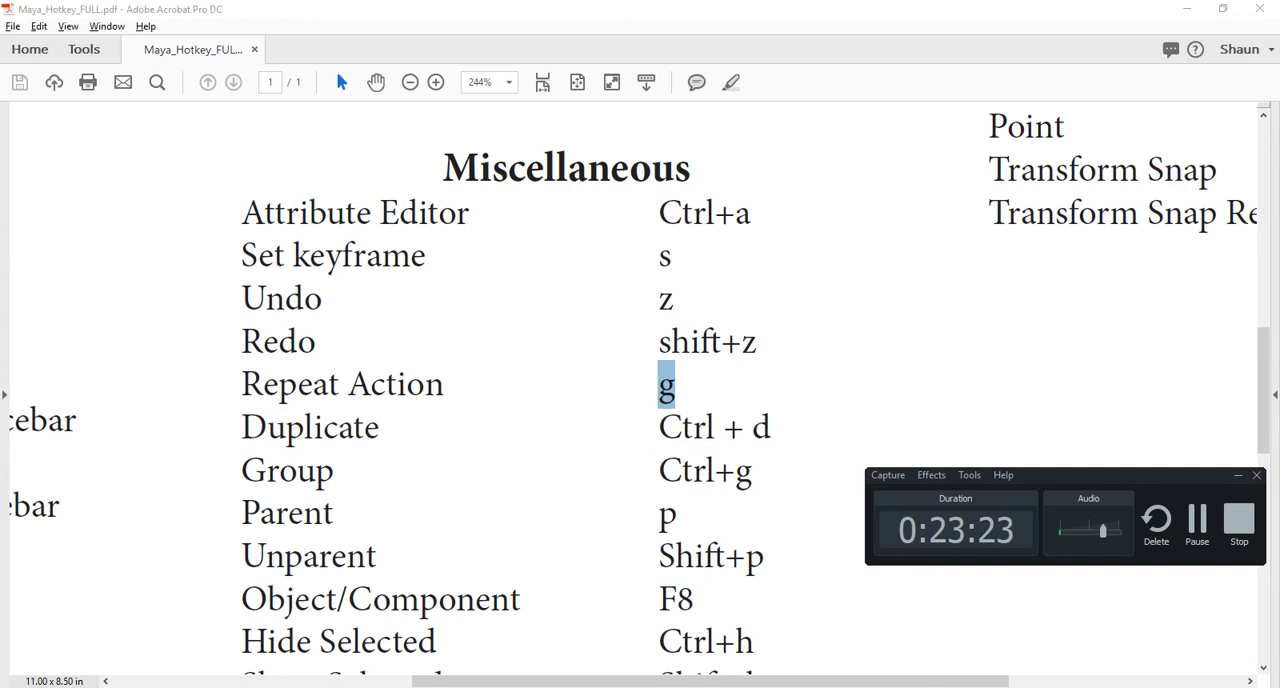
- Switch back to Maya, select pCube1 beside the spheres, and show it framed with smooth mesh preview
{"action": "key", "text": "alt+Tab"}
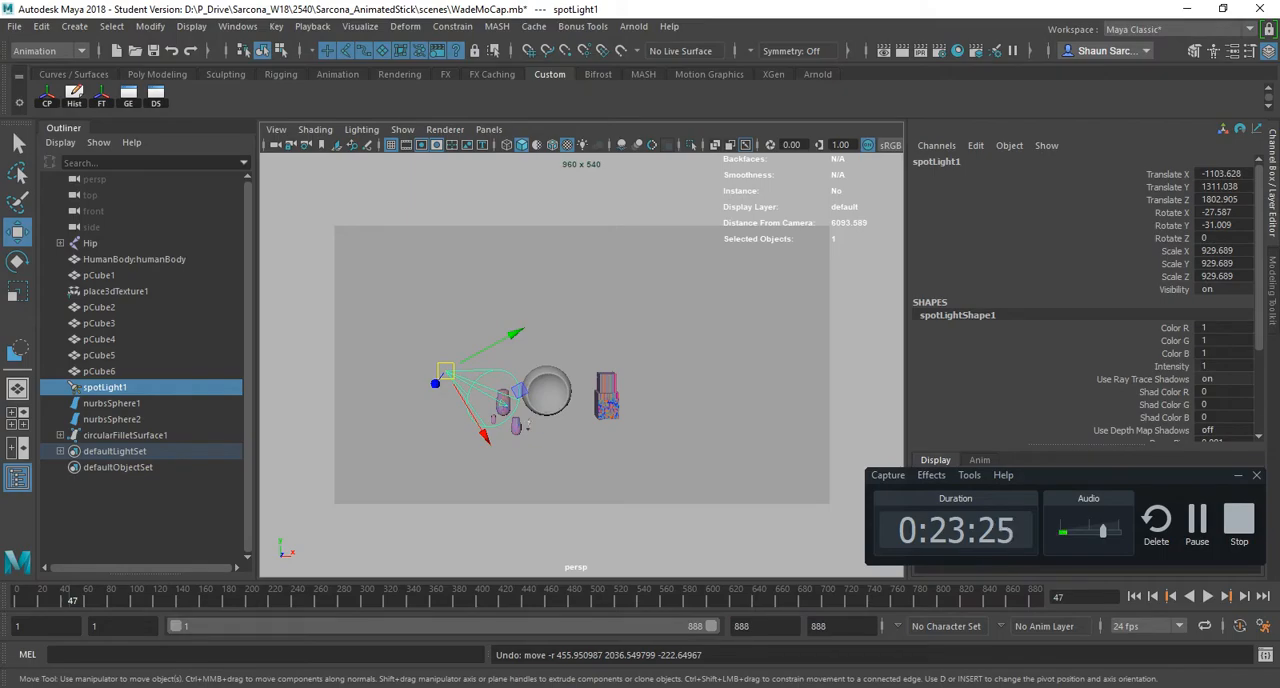
{"action": "left_click", "coordinate": [111, 403]}
{"action": "key", "text": "f"}
{"action": "middle_click_drag", "start_coordinate": [668, 412], "coordinate": [675, 402], "text": "alt"}
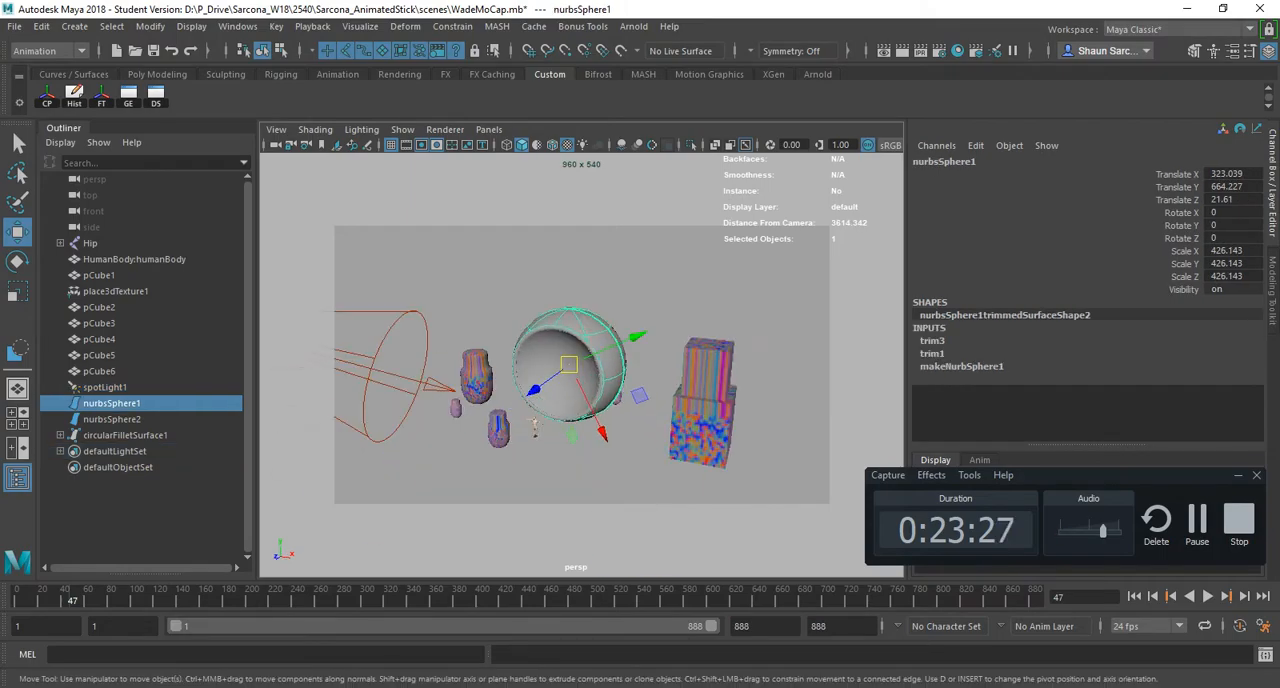
{"action": "left_click", "coordinate": [702, 408]}
{"action": "key", "text": "3"}
{"action": "key", "text": "f"}
{"action": "middle_click_drag", "start_coordinate": [600, 330], "coordinate": [588, 344], "text": "alt"}
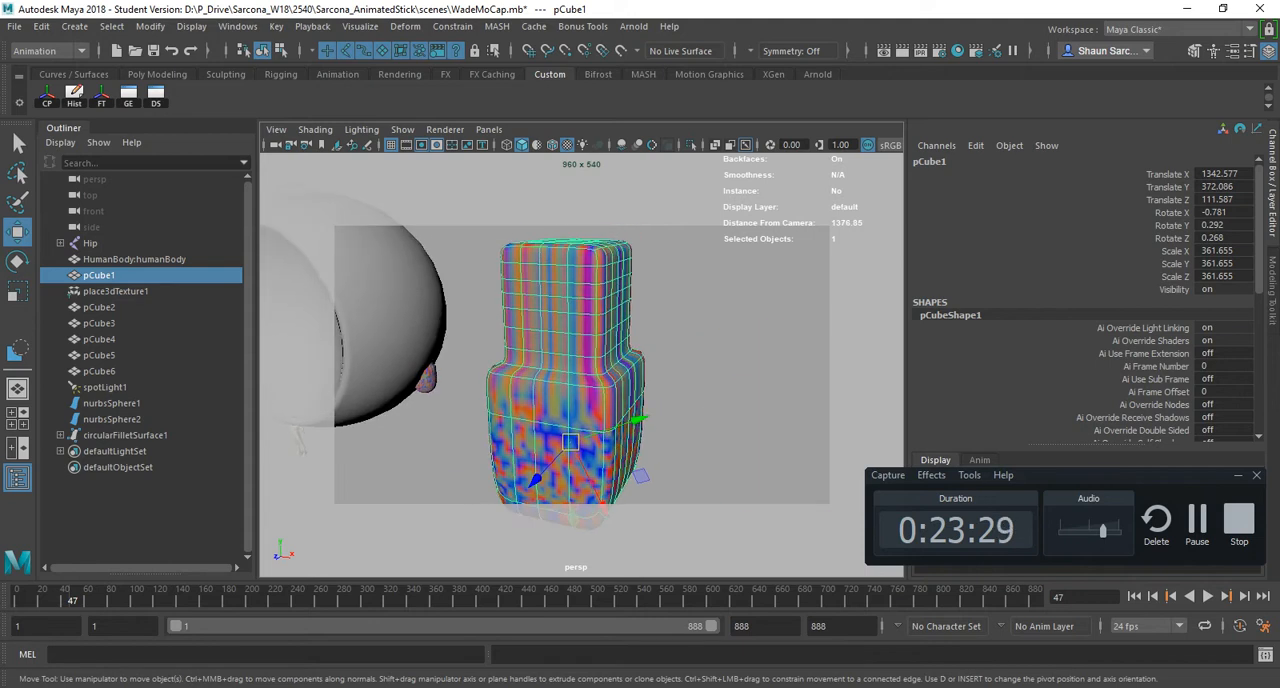
- Select a face on the upper side of pCube1 in face mode and grow the face selection
{"action": "right_click_drag", "start_coordinate": [588, 330], "coordinate": [588, 385]}
{"action": "left_click_drag", "start_coordinate": [588, 350], "coordinate": [594, 354], "text": "alt"}
{"action": "left_click", "coordinate": [623, 293]}
{"action": "left_click_drag", "start_coordinate": [640, 316], "coordinate": [582, 338], "text": "alt"}
{"action": "left_click", "coordinate": [590, 291]}
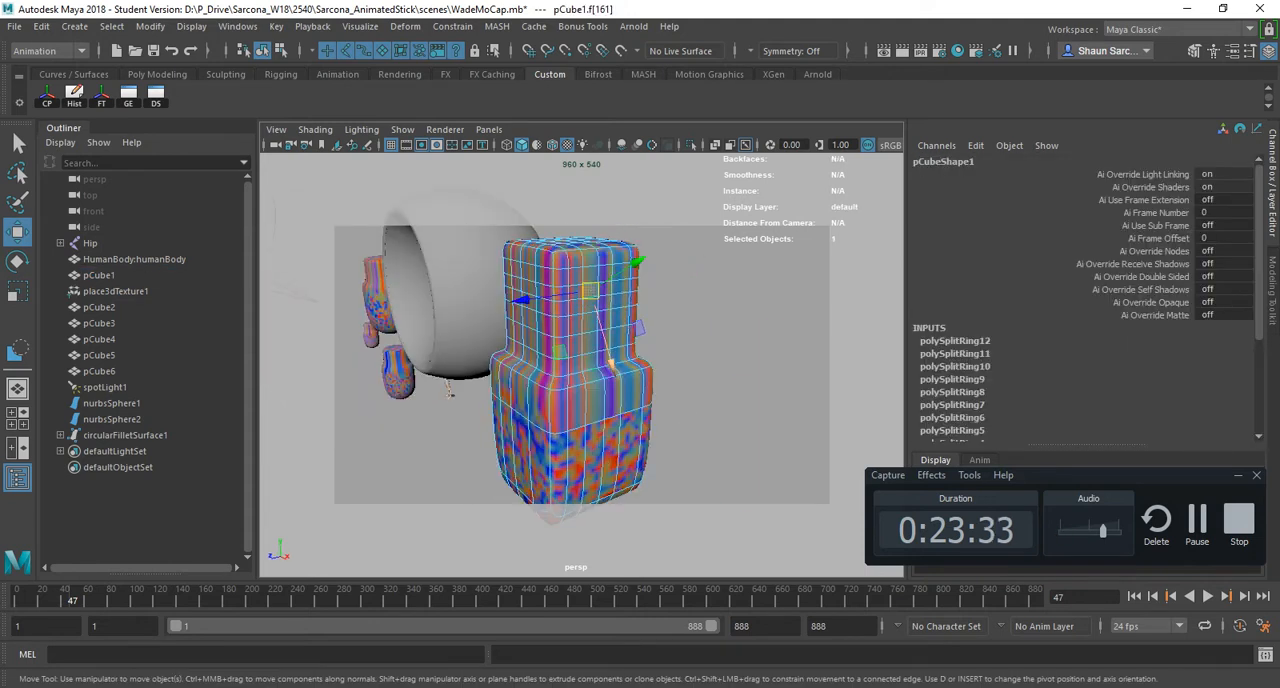
{"action": "key", "text": "shift+period"}
{"action": "key", "text": "ctrl+d"}
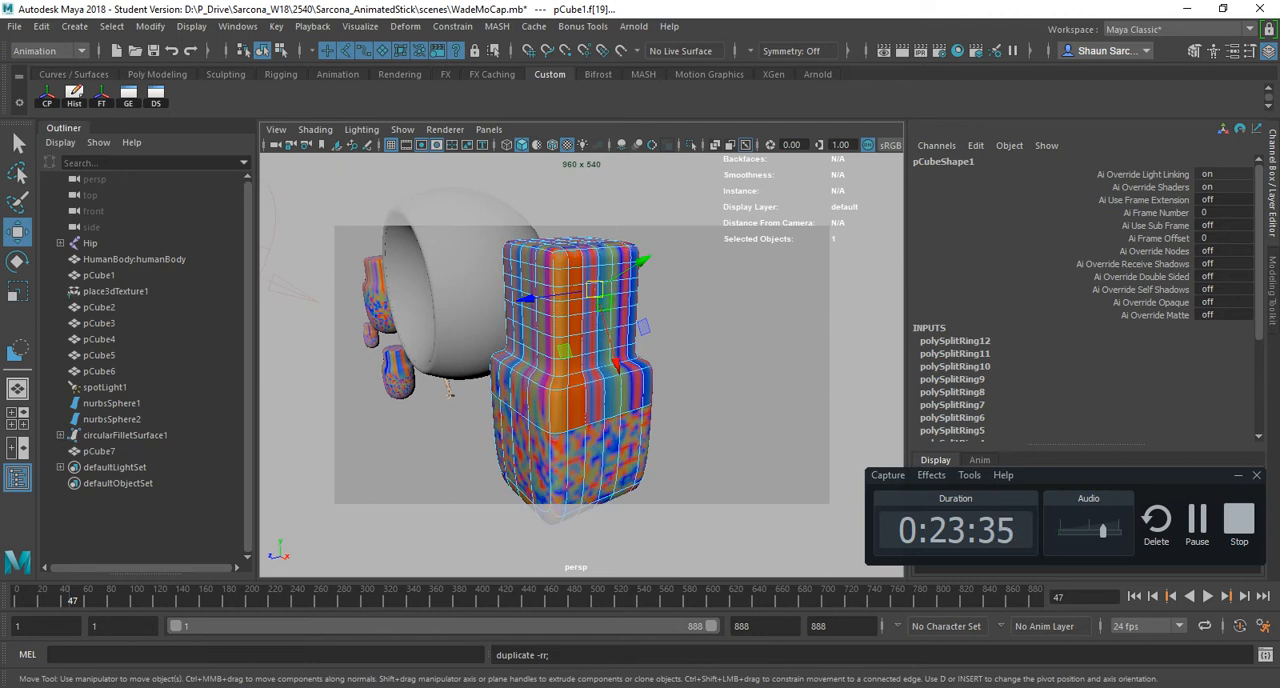
{"action": "left_click_drag", "start_coordinate": [560, 390], "coordinate": [650, 392], "text": "alt"}
{"action": "key", "text": "ctrl+z"}
- Extrude the selected pCube1 faces with Local Translate Z about 266, repeat the extrusion to lengthen the arm, and return to object mode
{"action": "key", "text": "ctrl+e"}
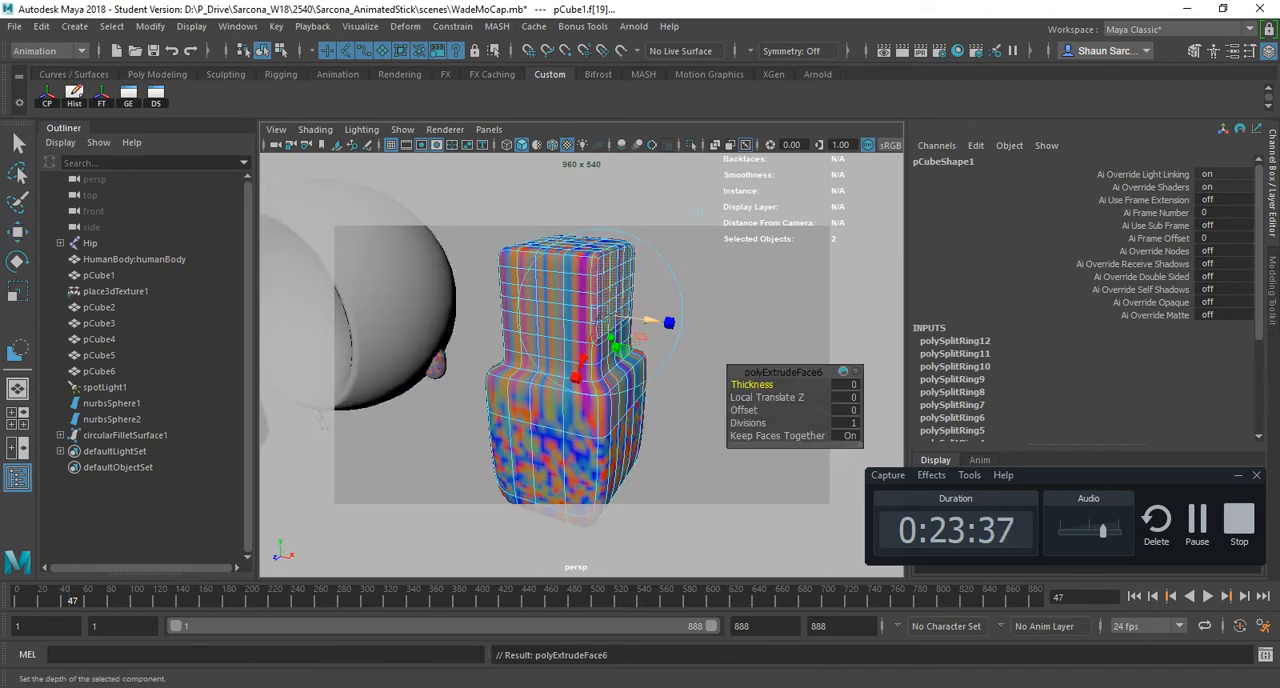
{"action": "mouse_move", "coordinate": [690, 305]}
{"action": "left_mouse_down"}
{"action": "mouse_move", "coordinate": [770, 337]}
{"action": "mouse_move", "coordinate": [690, 322]}
{"action": "left_mouse_up"}
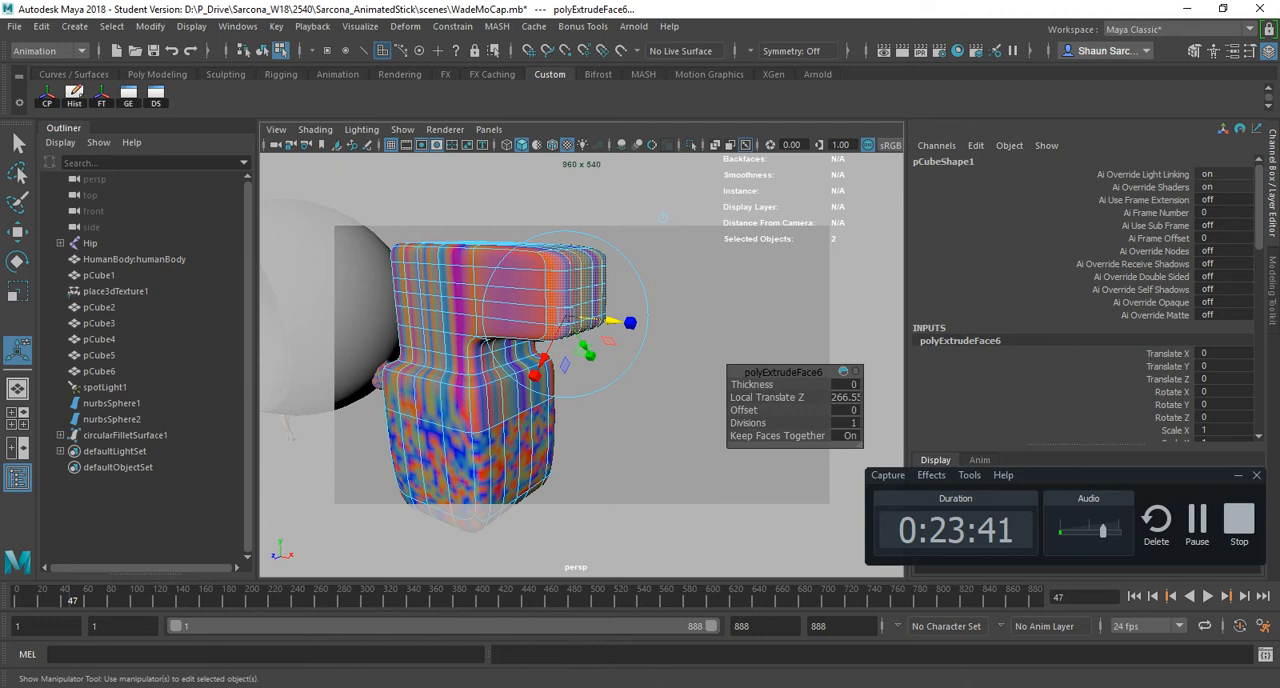
{"action": "key", "text": "ctrl+e"}
{"action": "left_click_drag", "start_coordinate": [606, 321], "coordinate": [815, 343]}
{"action": "key", "text": "ctrl+e"}
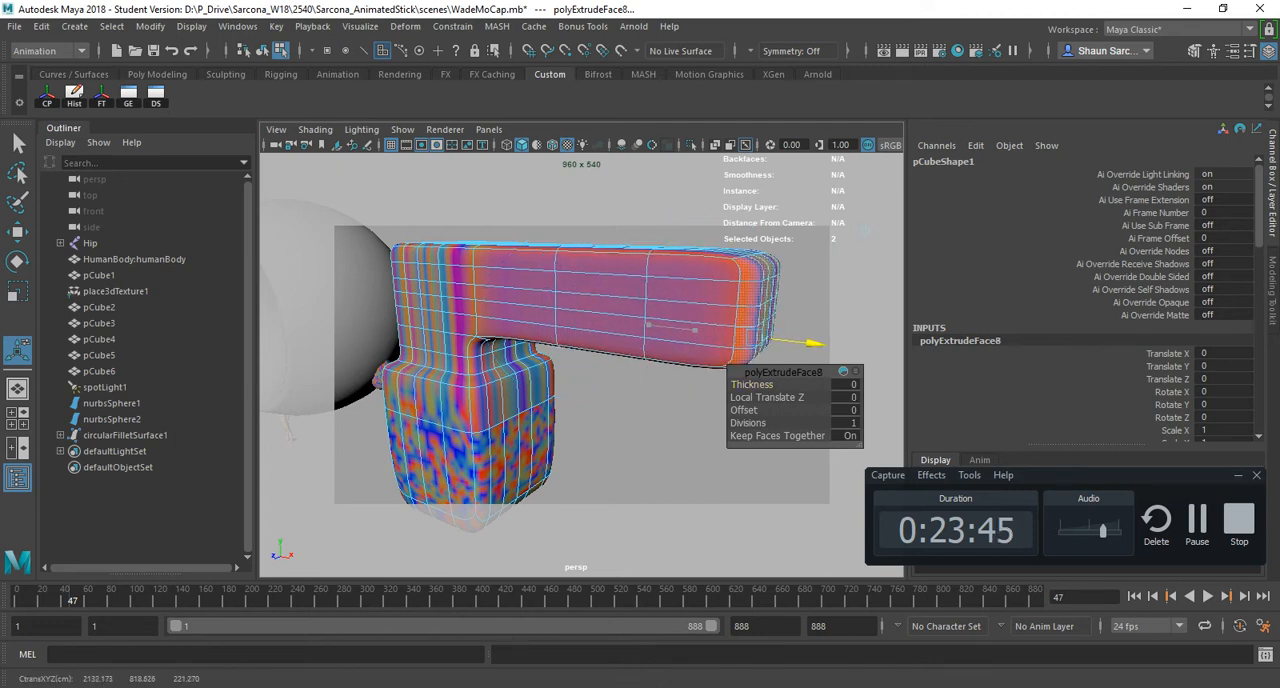
{"action": "key", "text": "F8"}
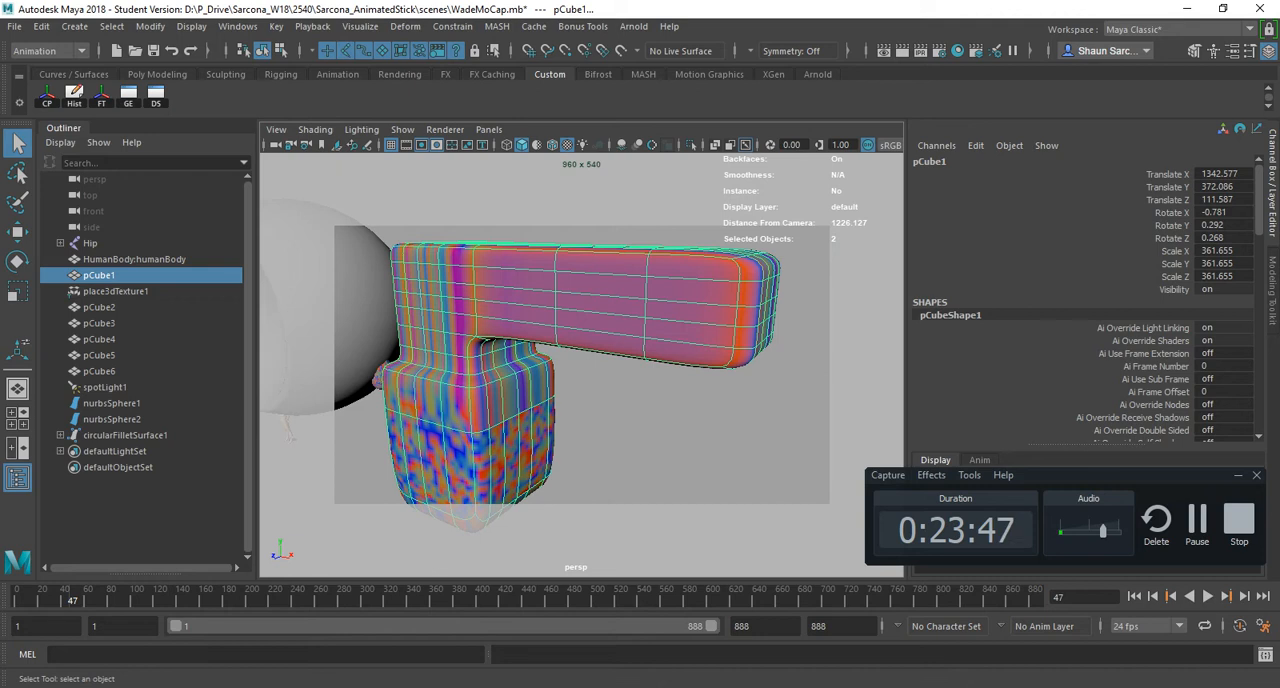
- Switch to the Acrobat hotkey sheet, highlight the Duplicate hotkey entry, and return to Maya
{"action": "key", "text": "alt+Tab"}
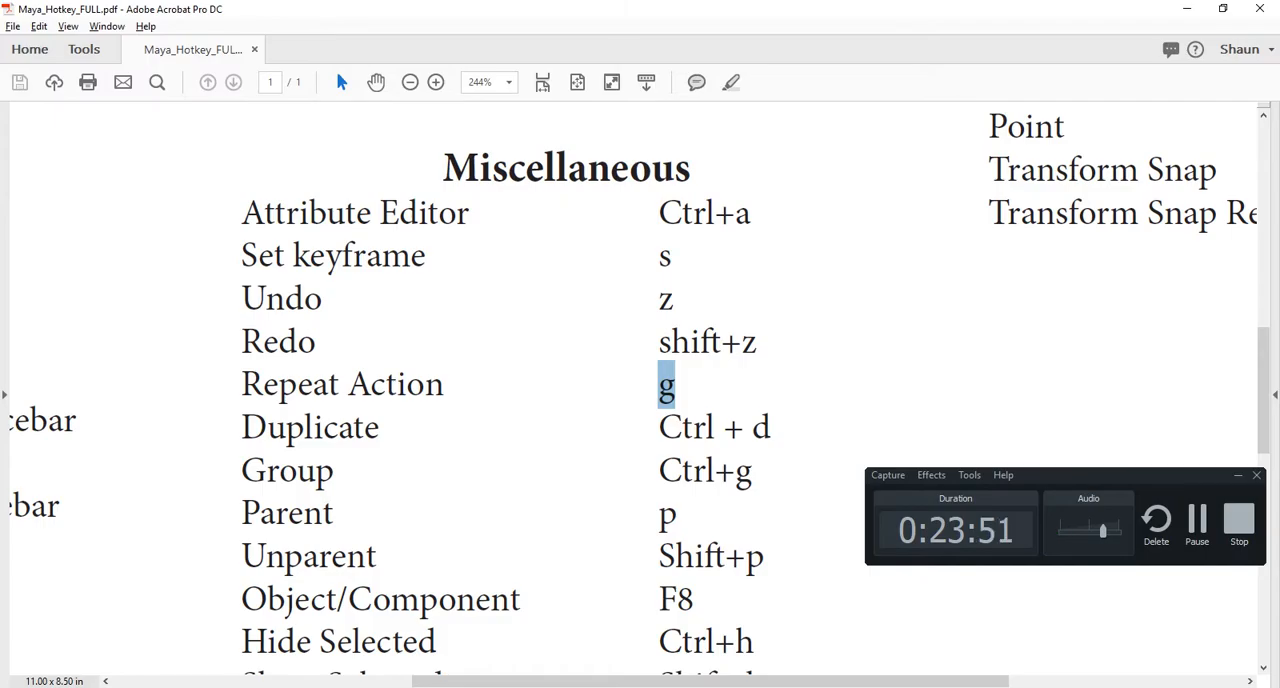
{"action": "triple_click", "coordinate": [680, 428]}
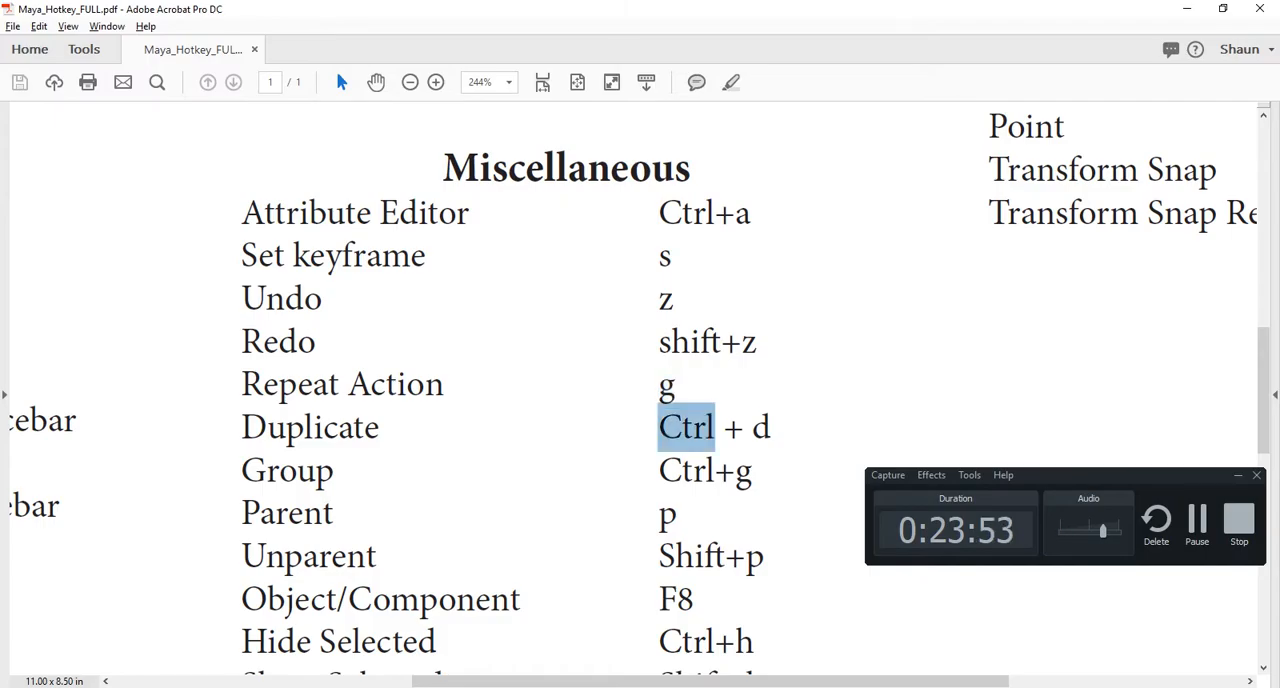
{"action": "key", "text": "alt+Tab"}
{"action": "key", "text": "alt+Tab"}
{"action": "key", "text": "alt+Tab"}
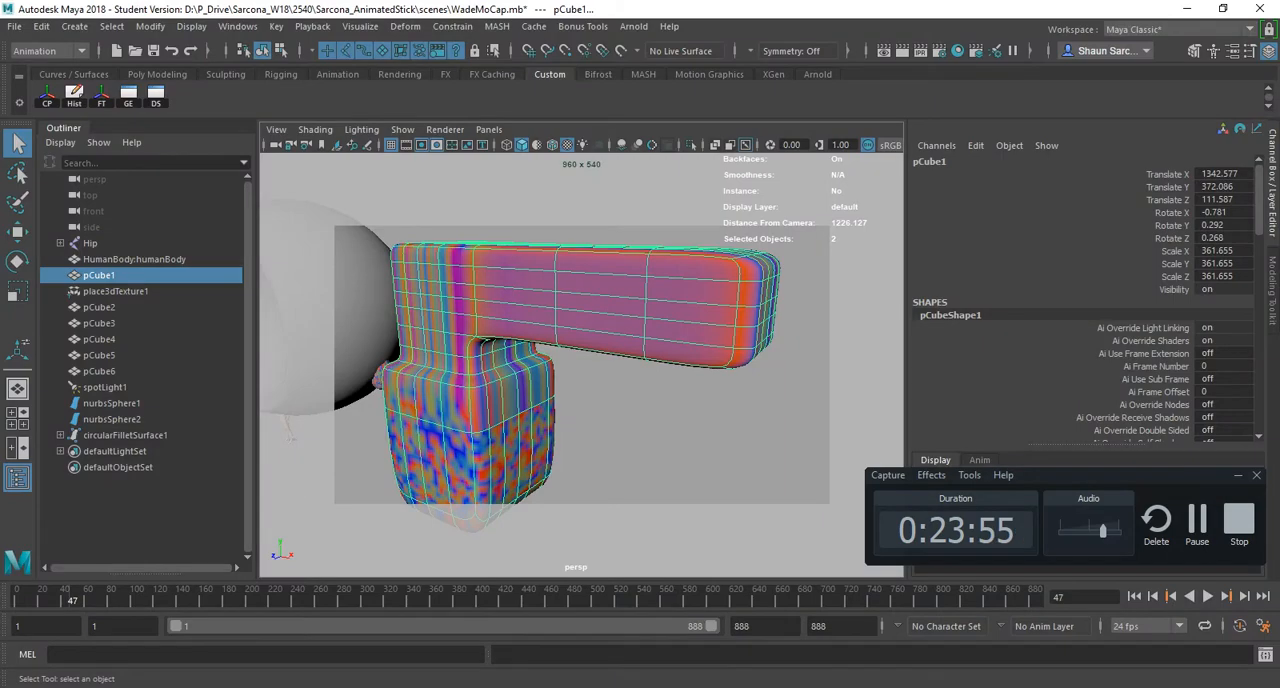
- Delete pCube1, and select and frame pCube2
{"action": "key", "text": "Delete"}
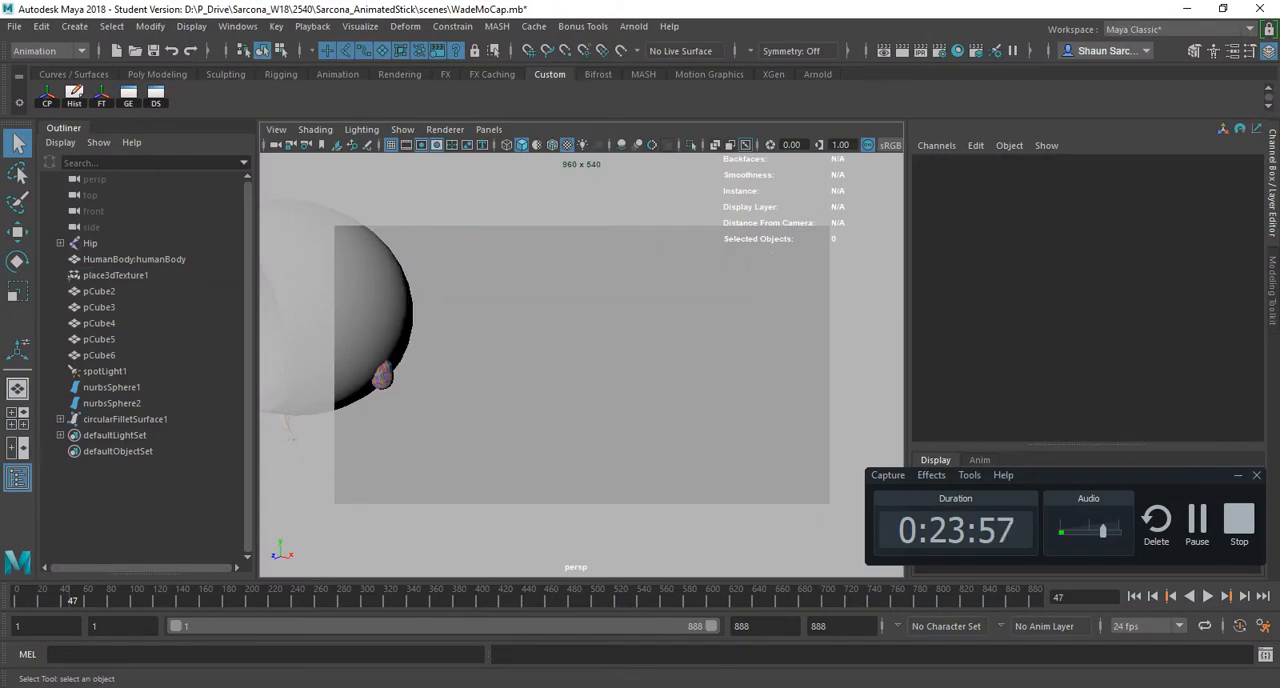
{"action": "left_click", "coordinate": [360, 310]}
{"action": "key", "text": "f"}
{"action": "left_click_drag", "start_coordinate": [370, 312], "coordinate": [320, 320], "text": "alt"}
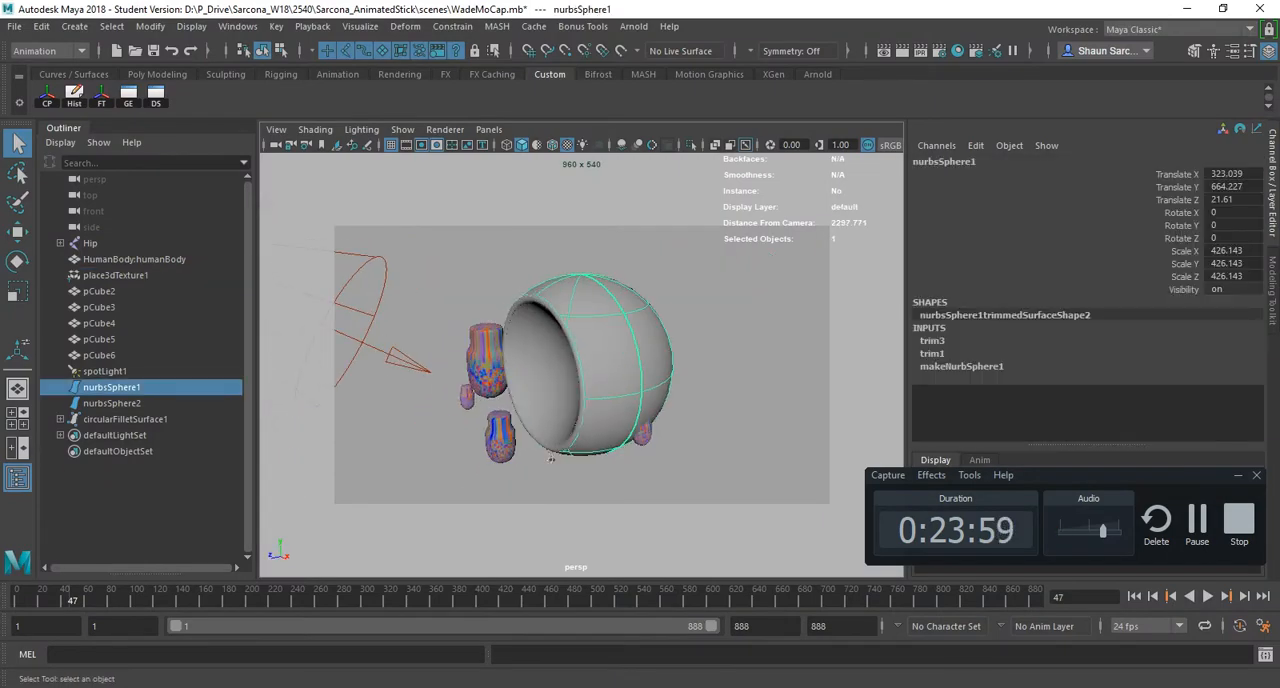
{"action": "left_click", "coordinate": [550, 458]}
{"action": "key", "text": "f"}
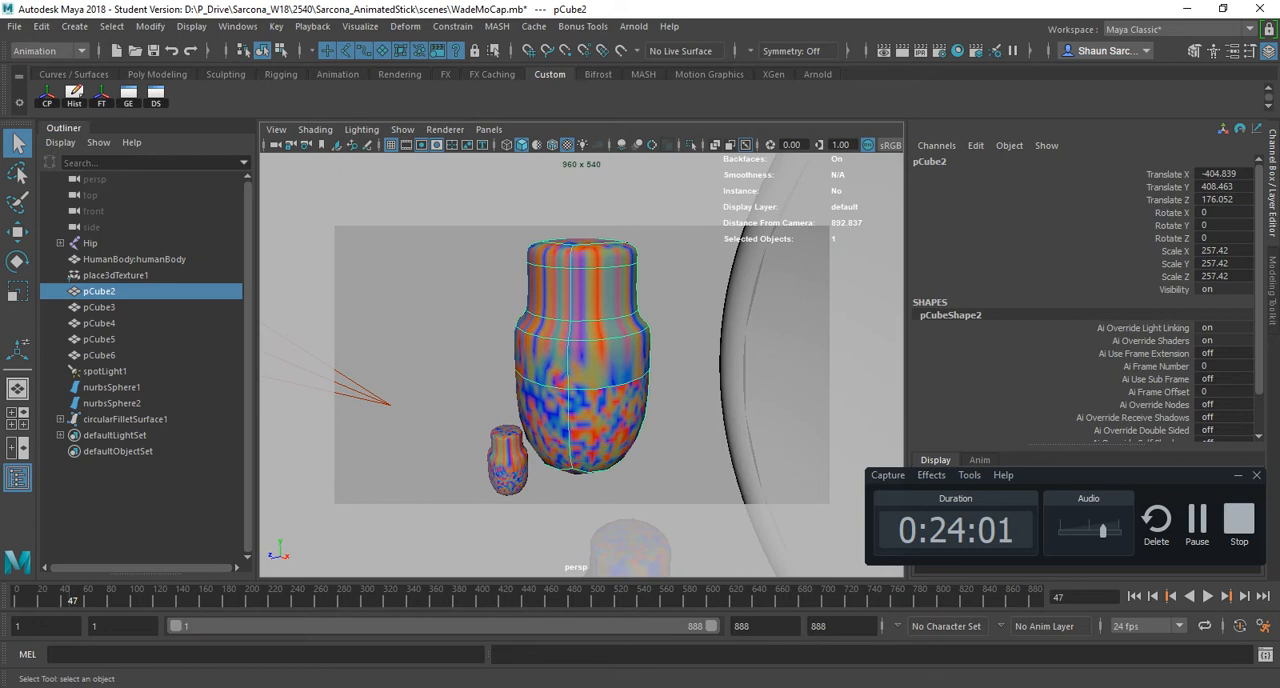
- Duplicate pCube2 and move the copy to about -685.478, 591.238, 471.223, up and away from the original
{"action": "key", "text": "ctrl+d"}
{"action": "key", "text": "w"}
{"action": "left_click_drag", "start_coordinate": [581, 473], "coordinate": [371, 376]}
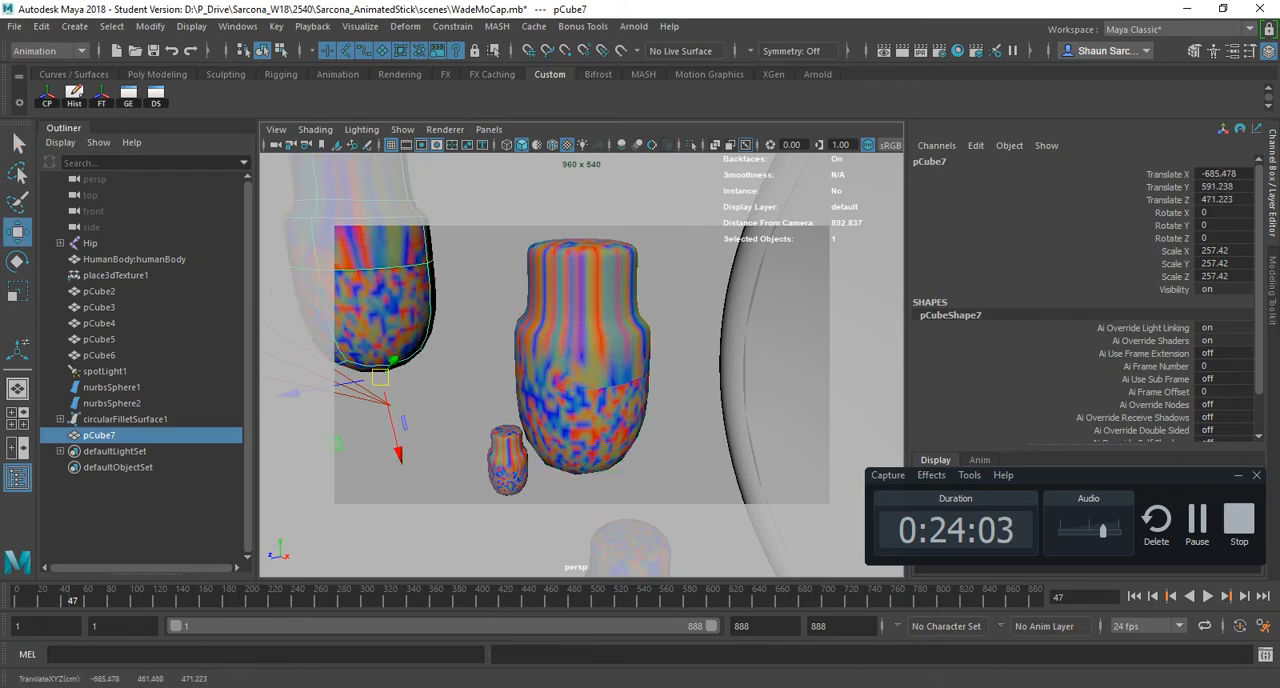
{"action": "middle_click_drag", "start_coordinate": [371, 376], "coordinate": [562, 400], "text": "alt"}
{"action": "scroll", "coordinate": [562, 400], "scroll_direction": "down", "scroll_amount": 9}
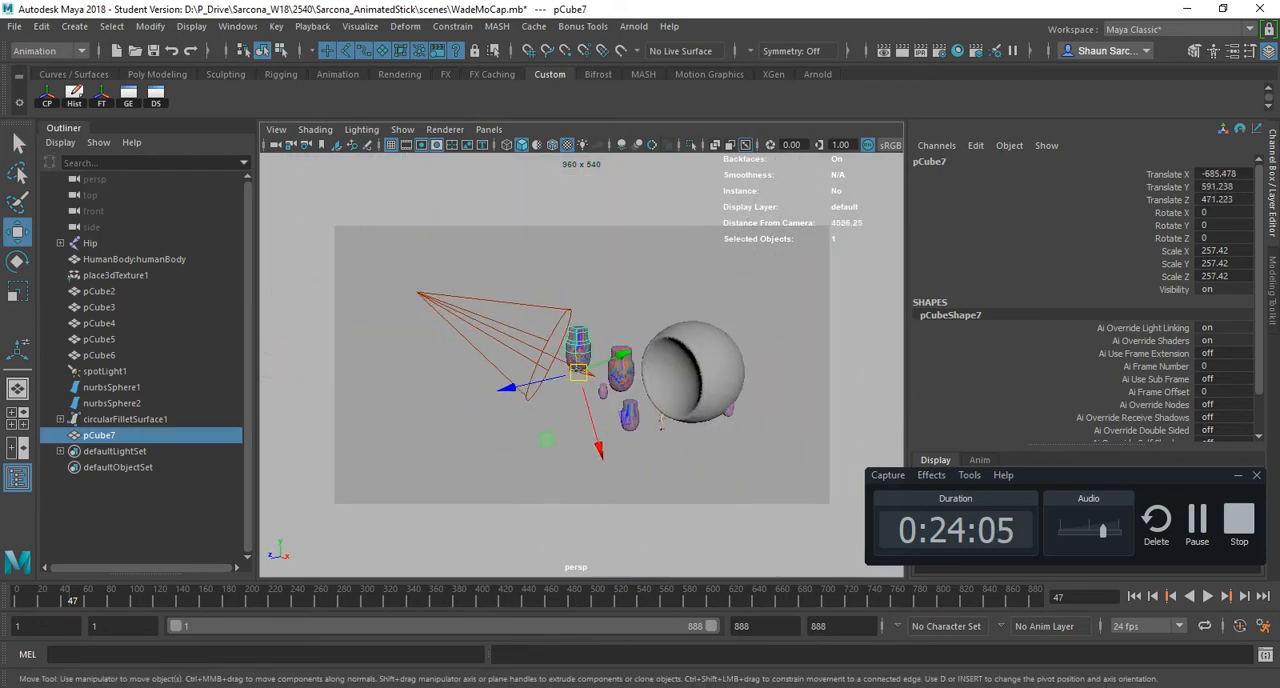
- Start a new scene and create a polygon cube at the origin
{"action": "key", "text": "ctrl+n"}
{"action": "left_click", "coordinate": [638, 361]}
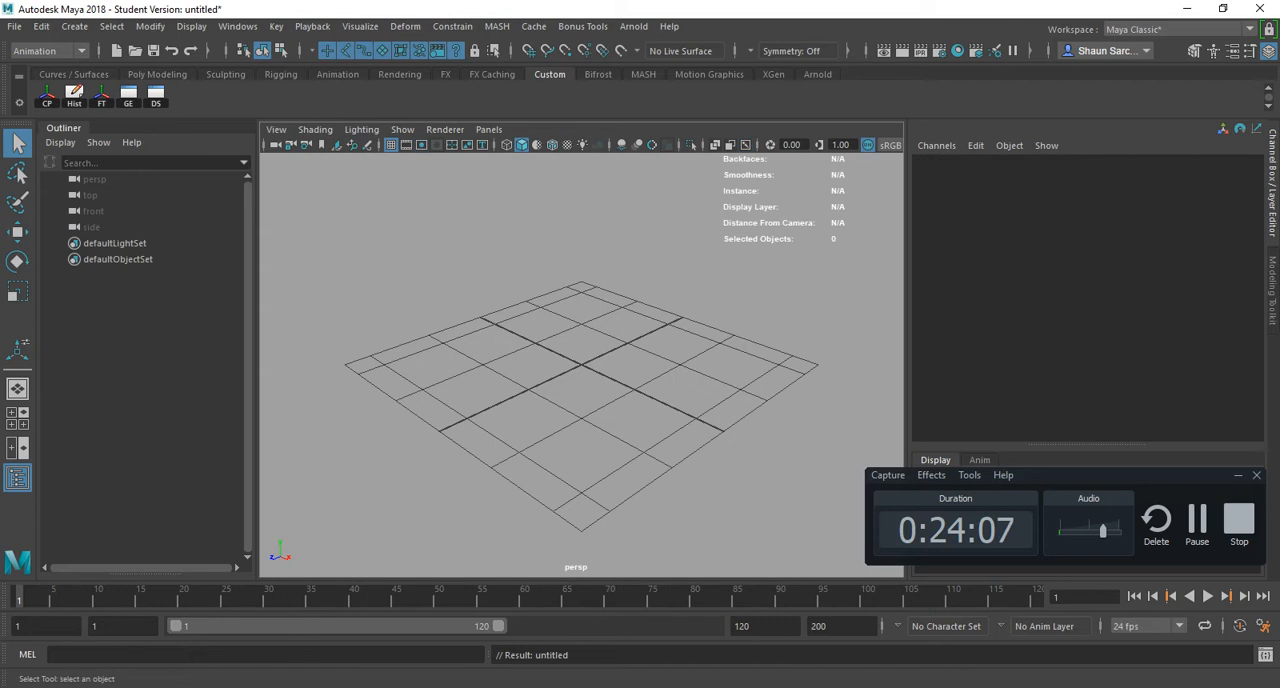
{"action": "left_click", "coordinate": [74, 26]}
{"action": "mouse_move", "coordinate": [122, 83]}
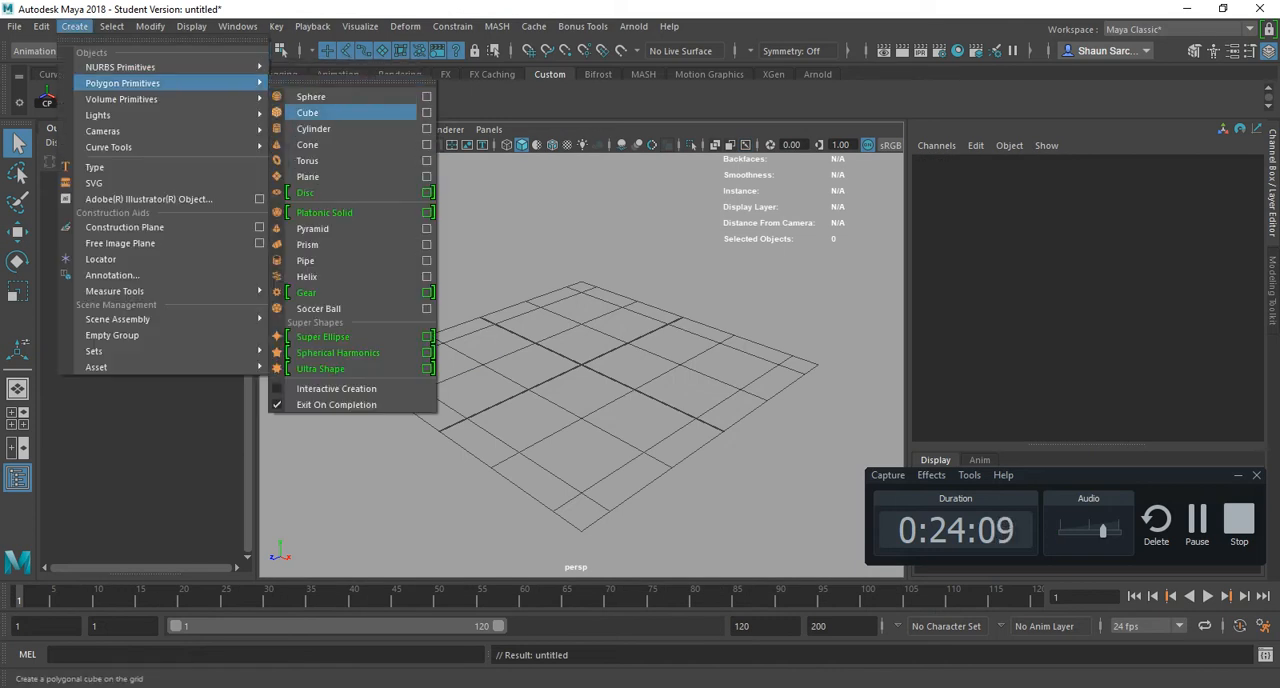
{"action": "left_click", "coordinate": [307, 112]}
- Scale the cube into a flat slab about 5.707 × 0.495 × 2.307 and move it to Translate X about -13.113
{"action": "key", "text": "r"}
{"action": "left_click_drag", "start_coordinate": [636, 390], "coordinate": [742, 438]}
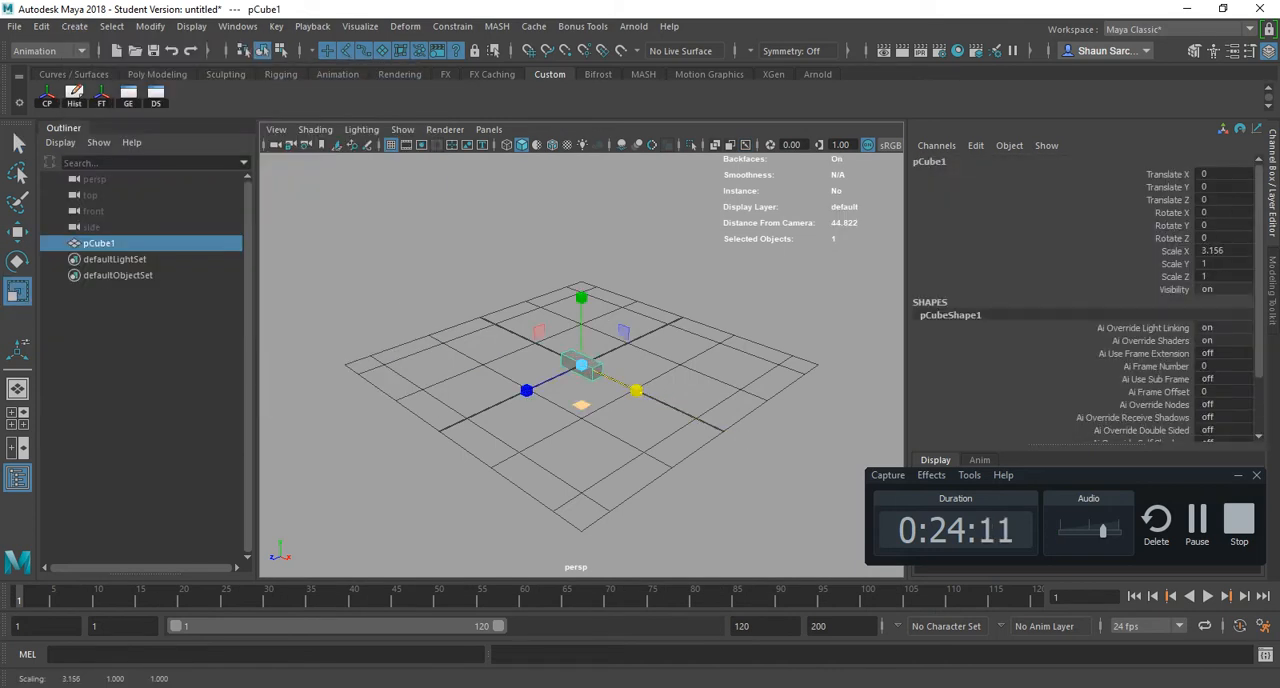
{"action": "left_click_drag", "start_coordinate": [527, 391], "coordinate": [445, 430]}
{"action": "left_click_drag", "start_coordinate": [581, 297], "coordinate": [581, 332]}
{"action": "left_click_drag", "start_coordinate": [636, 390], "coordinate": [600, 376]}
{"action": "key", "text": "w"}
{"action": "right_click_drag", "start_coordinate": [600, 376], "coordinate": [655, 380], "text": "alt"}
{"action": "middle_click_drag", "start_coordinate": [655, 380], "coordinate": [702, 381], "text": "alt"}
- Move the slab's pivot point to about the center of the grid
{"action": "key", "text": "d"}
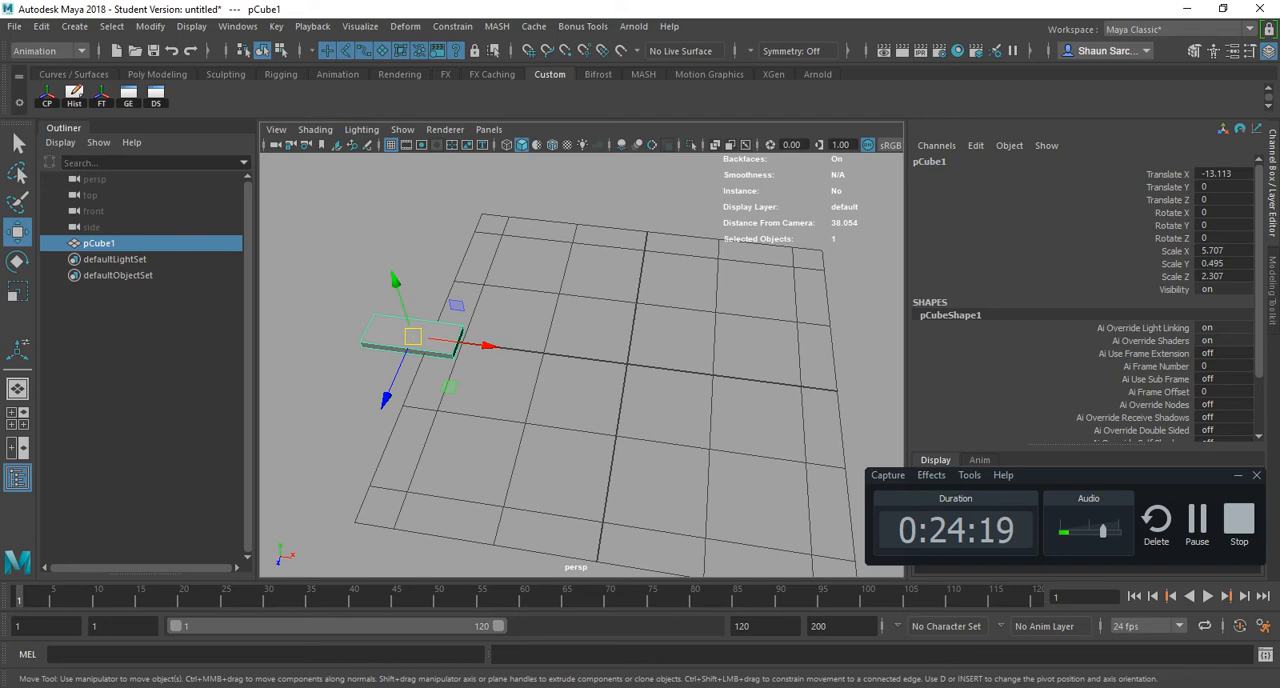
{"action": "key", "text": "d"}
{"action": "left_click_drag", "start_coordinate": [487, 346], "coordinate": [560, 385]}
{"action": "key", "text": "d"}
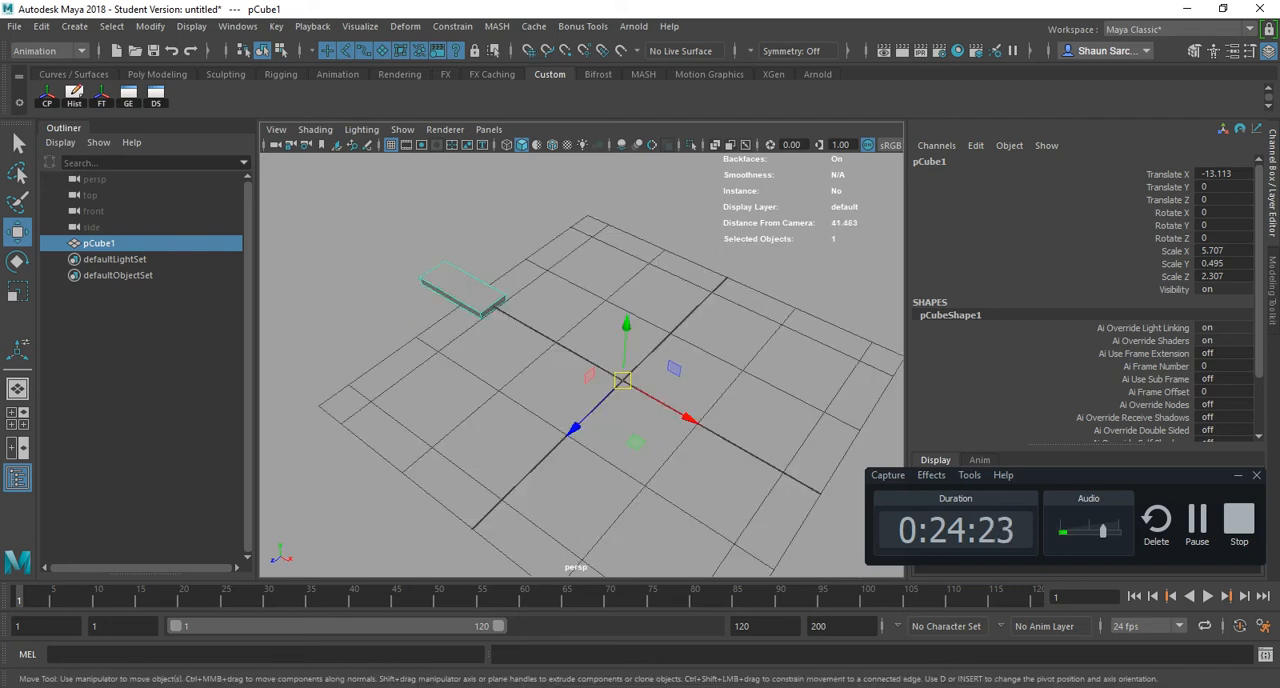
- Duplicate the slab, rotate the copy to about -12.329 in Y, and raise it to Translate Y about 1.526
{"action": "key", "text": "ctrl+d"}
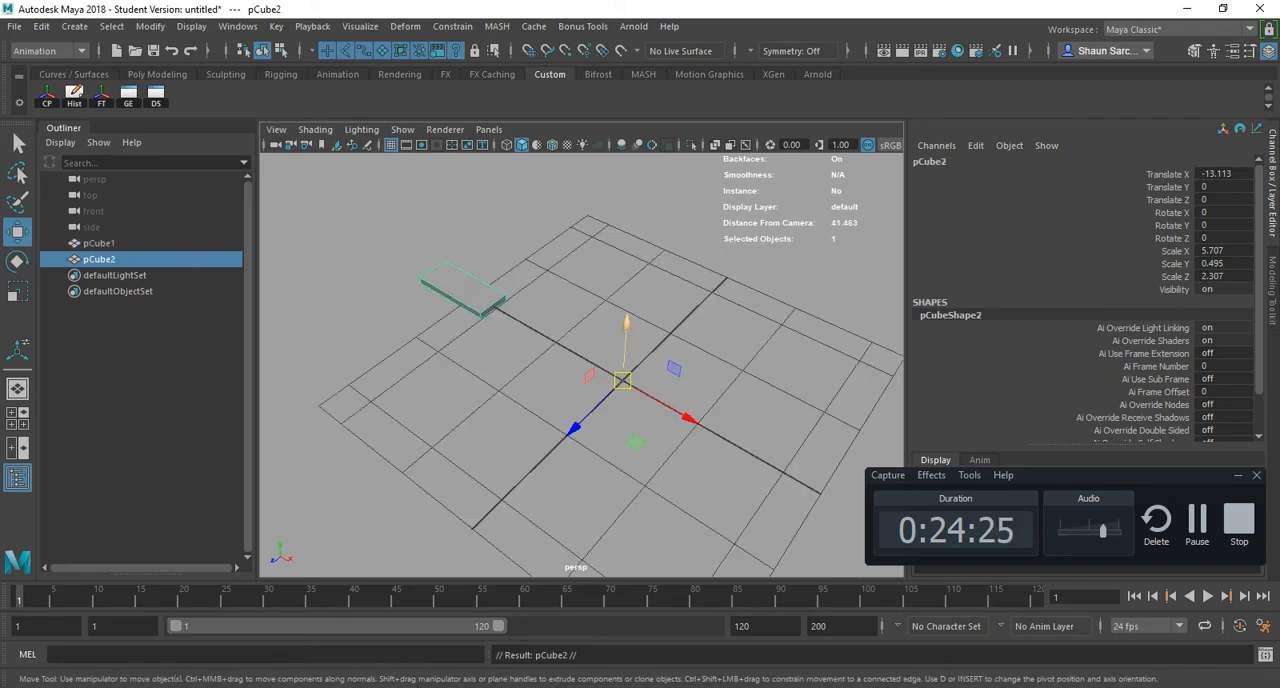
{"action": "left_click_drag", "start_coordinate": [627, 323], "coordinate": [627, 312]}
{"action": "key", "text": "e"}
{"action": "mouse_move", "coordinate": [646, 425]}
{"action": "left_mouse_down"}
{"action": "mouse_move", "coordinate": [628, 424]}
{"action": "mouse_move", "coordinate": [724, 492]}
{"action": "mouse_move", "coordinate": [730, 480]}
{"action": "left_mouse_up"}
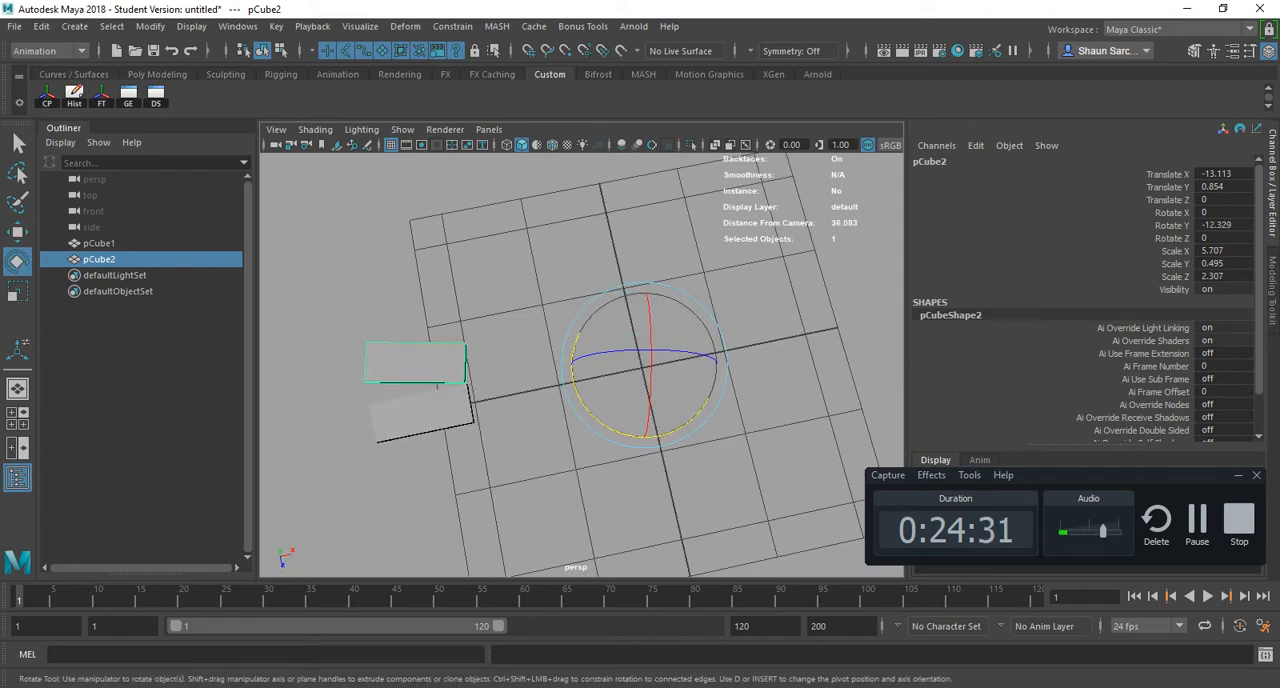
{"action": "left_click_drag", "start_coordinate": [437, 384], "coordinate": [428, 378], "text": "alt"}
{"action": "key", "text": "w"}
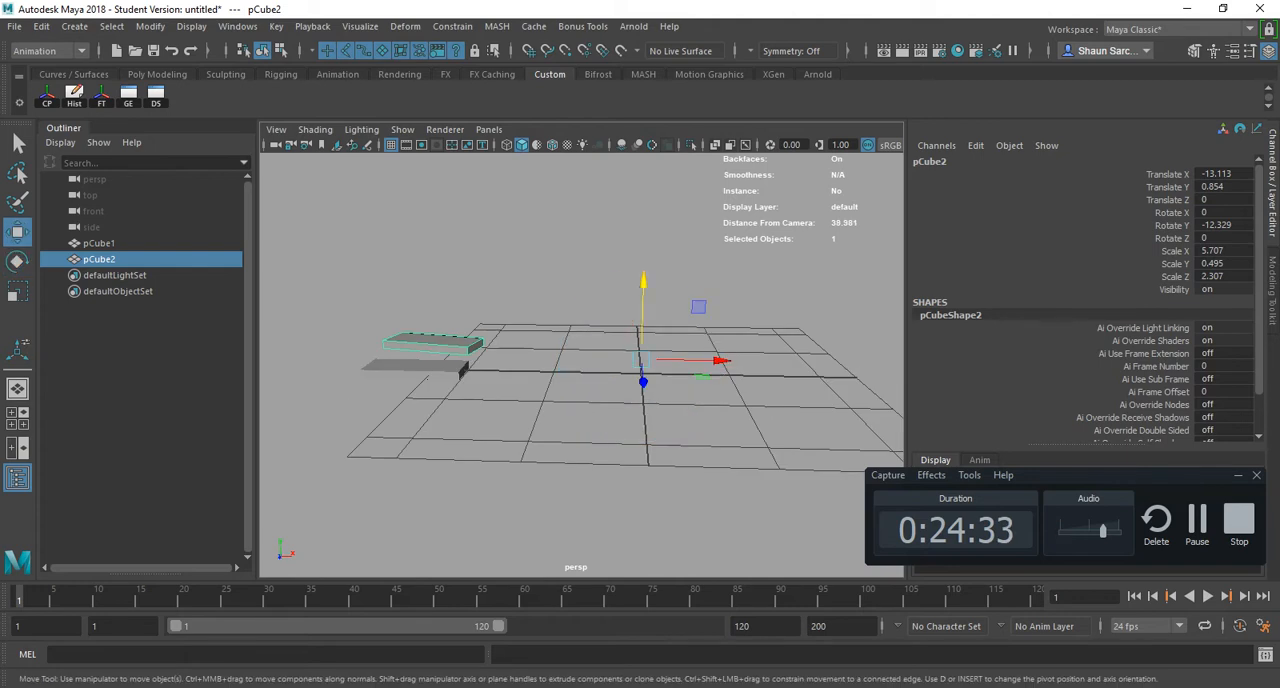
{"action": "mouse_move", "coordinate": [644, 283]}
{"action": "left_mouse_down"}
{"action": "mouse_move", "coordinate": [644, 271]}
{"action": "mouse_move", "coordinate": [638, 306]}
{"action": "left_mouse_up"}
- Check the Duplicate entry in the Acrobat hotkey sheet and return to Maya
{"action": "key", "text": "alt+Tab"}
{"action": "key", "text": "alt+Tab"}
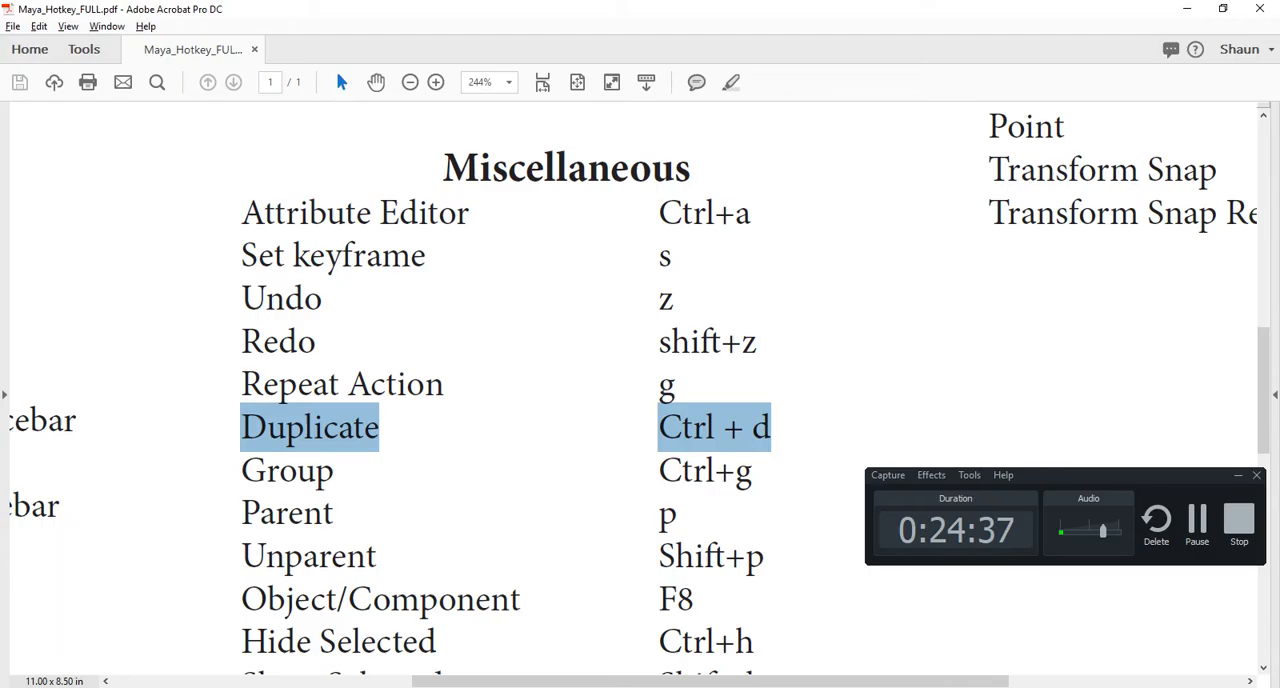
{"action": "key", "text": "alt+Tab"}
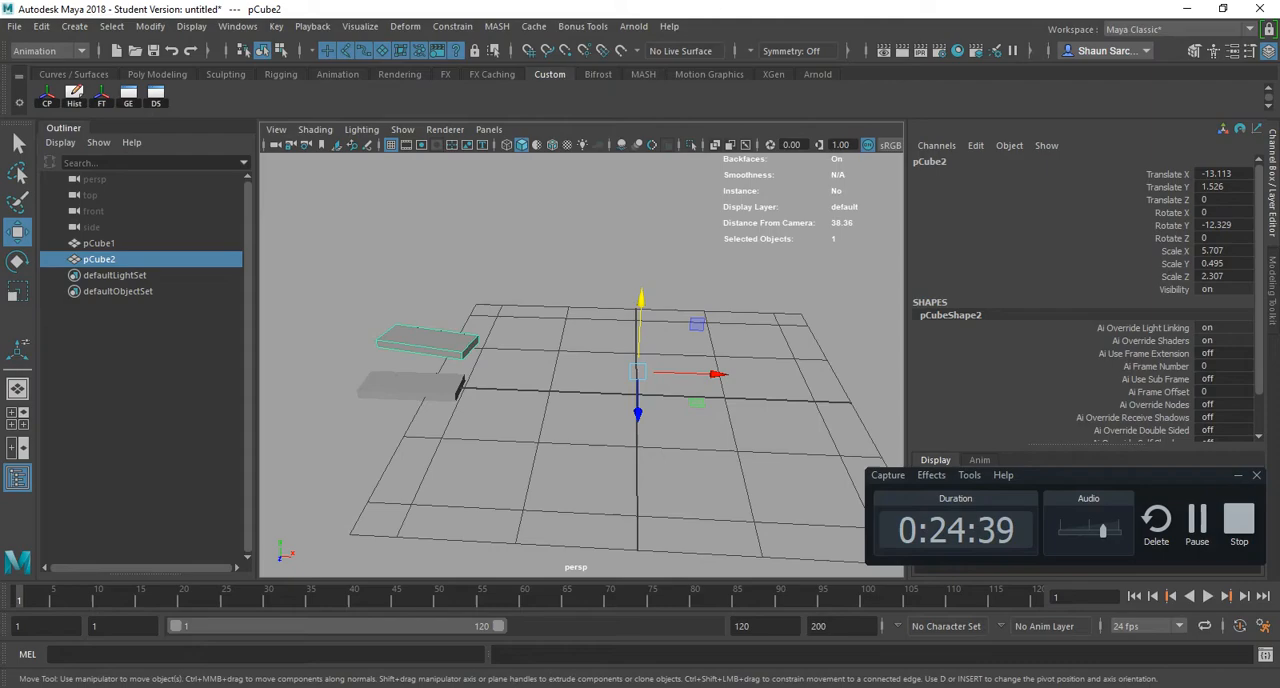
- Repeatedly duplicate the raised slab with its transform until a spiral staircase of 37 steps is built
{"action": "key", "text": "shift+d"}
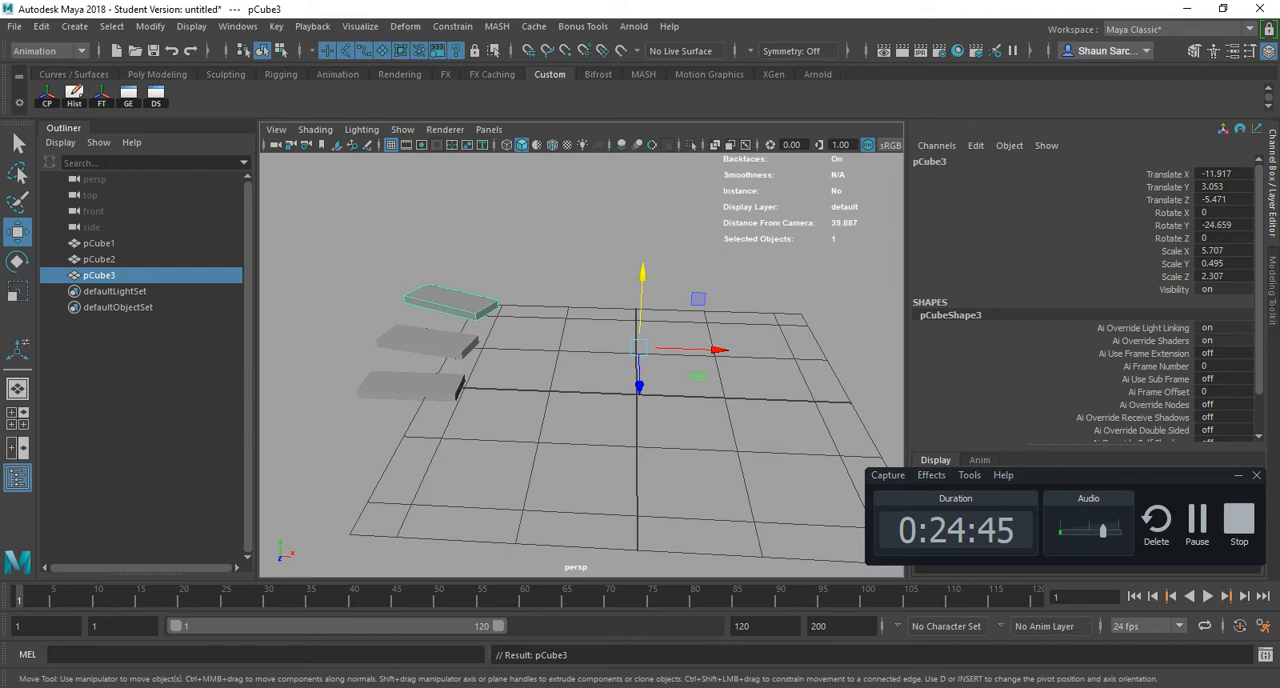
{"action": "key", "text": "shift+d"}
{"action": "key", "text": "shift+d"}
{"action": "key", "text": "shift+d"}
{"action": "key", "text": "shift+d"}
{"action": "key", "text": "shift+d"}
{"action": "key", "text": "shift+d"}
{"action": "key", "text": "shift+d"}
{"action": "scroll", "coordinate": [580, 350], "scroll_direction": "down", "scroll_amount": 3}
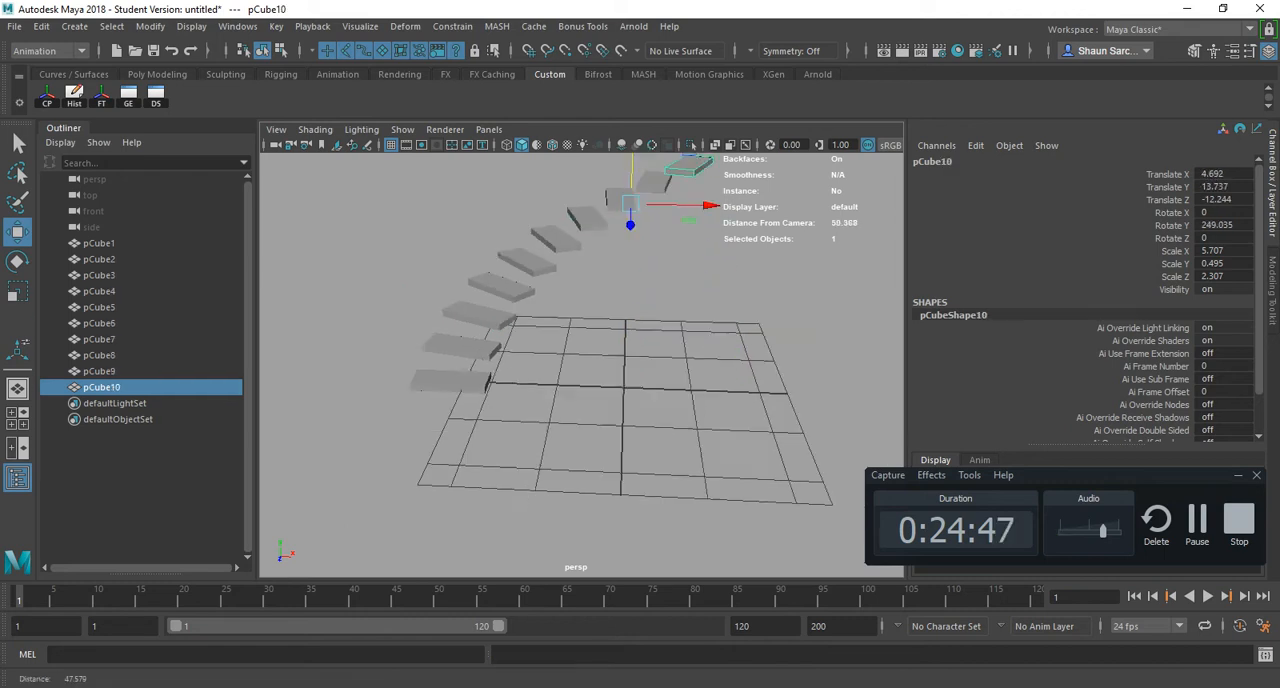
{"action": "right_click_drag", "start_coordinate": [652, 395], "coordinate": [628, 397], "text": "alt"}
{"action": "middle_click_drag", "start_coordinate": [628, 397], "coordinate": [598, 482], "text": "alt"}
{"action": "left_click_drag", "start_coordinate": [598, 482], "coordinate": [740, 476], "text": "alt"}
{"action": "key", "text": "shift+d"}
{"action": "key", "text": "shift+d"}
{"action": "key", "text": "shift+d"}
{"action": "key", "text": "shift+d"}
{"action": "key", "text": "shift+d"}
{"action": "key", "text": "shift+d"}
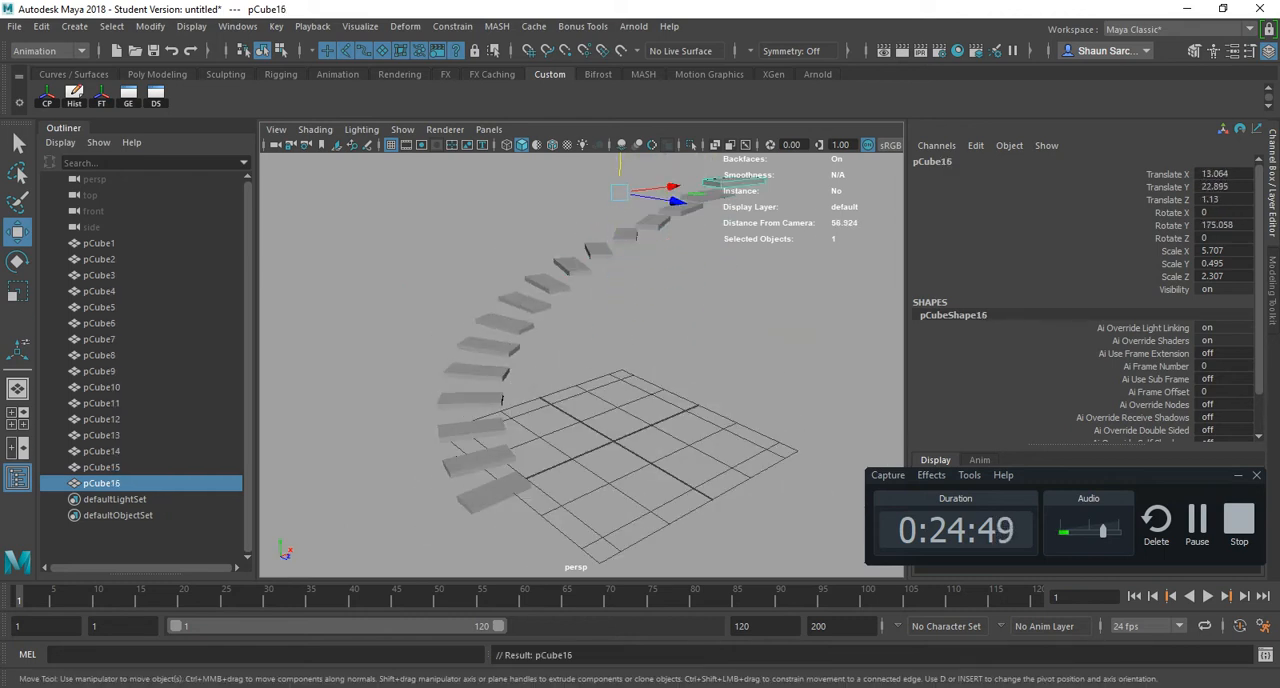
{"action": "key", "text": "shift+d"}
{"action": "key", "text": "shift+d"}
{"action": "right_click_drag", "start_coordinate": [690, 400], "coordinate": [610, 405], "text": "alt"}
{"action": "left_click_drag", "start_coordinate": [610, 405], "coordinate": [720, 475], "text": "alt"}
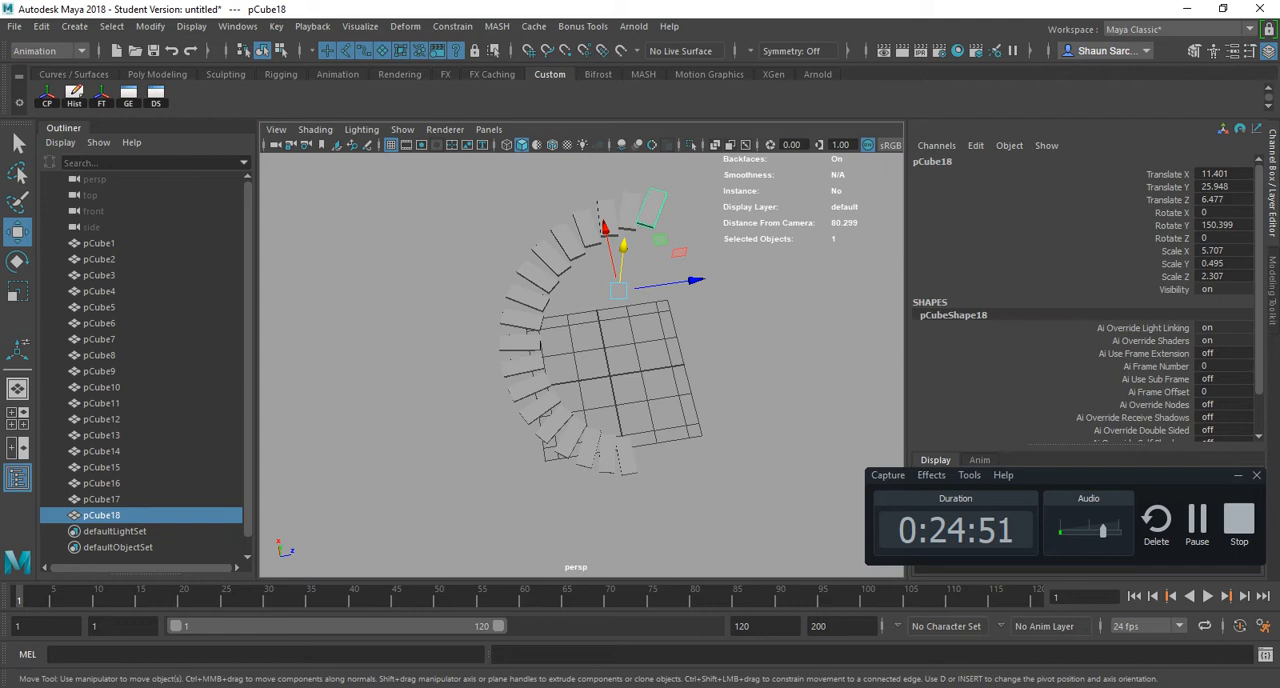
{"action": "key", "text": "shift+d"}
{"action": "key", "text": "shift+d"}
{"action": "key", "text": "shift+d"}
{"action": "key", "text": "shift+d"}
{"action": "key", "text": "shift+d"}
{"action": "key", "text": "shift+d"}
{"action": "key", "text": "shift+d"}
{"action": "key", "text": "shift+d"}
{"action": "key", "text": "shift+d"}
{"action": "key", "text": "shift+d"}
{"action": "key", "text": "shift+d"}
{"action": "key", "text": "shift+d"}
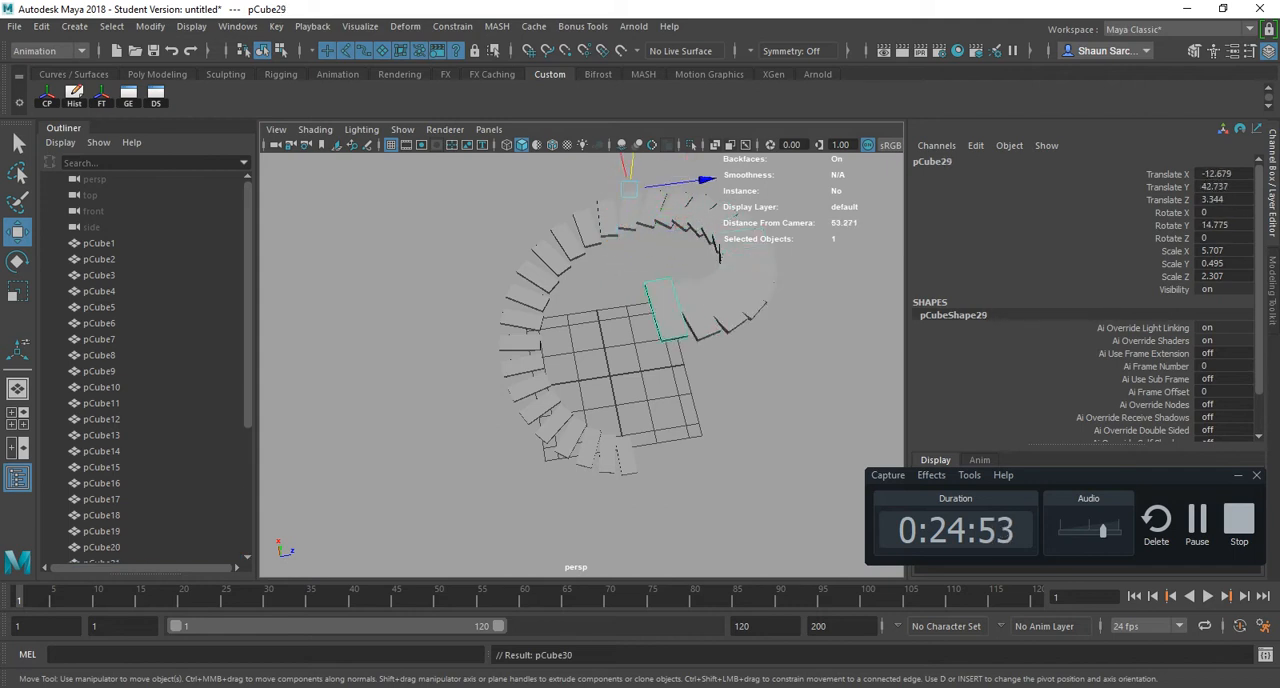
{"action": "key", "text": "shift+d"}
{"action": "key", "text": "shift+d"}
{"action": "key", "text": "shift+d"}
{"action": "key", "text": "shift+d"}
{"action": "key", "text": "shift+d"}
{"action": "key", "text": "shift+d"}
{"action": "key", "text": "shift+d"}
{"action": "left_click_drag", "start_coordinate": [690, 450], "coordinate": [566, 418], "text": "alt"}
{"action": "scroll", "coordinate": [610, 375], "scroll_direction": "down", "scroll_amount": 6}
{"action": "scroll", "coordinate": [566, 418], "scroll_direction": "up", "scroll_amount": 4}
- Select all the staircase steps and load the bullet.mll plug-in
{"action": "left_click_drag", "start_coordinate": [691, 514], "coordinate": [431, 165]}
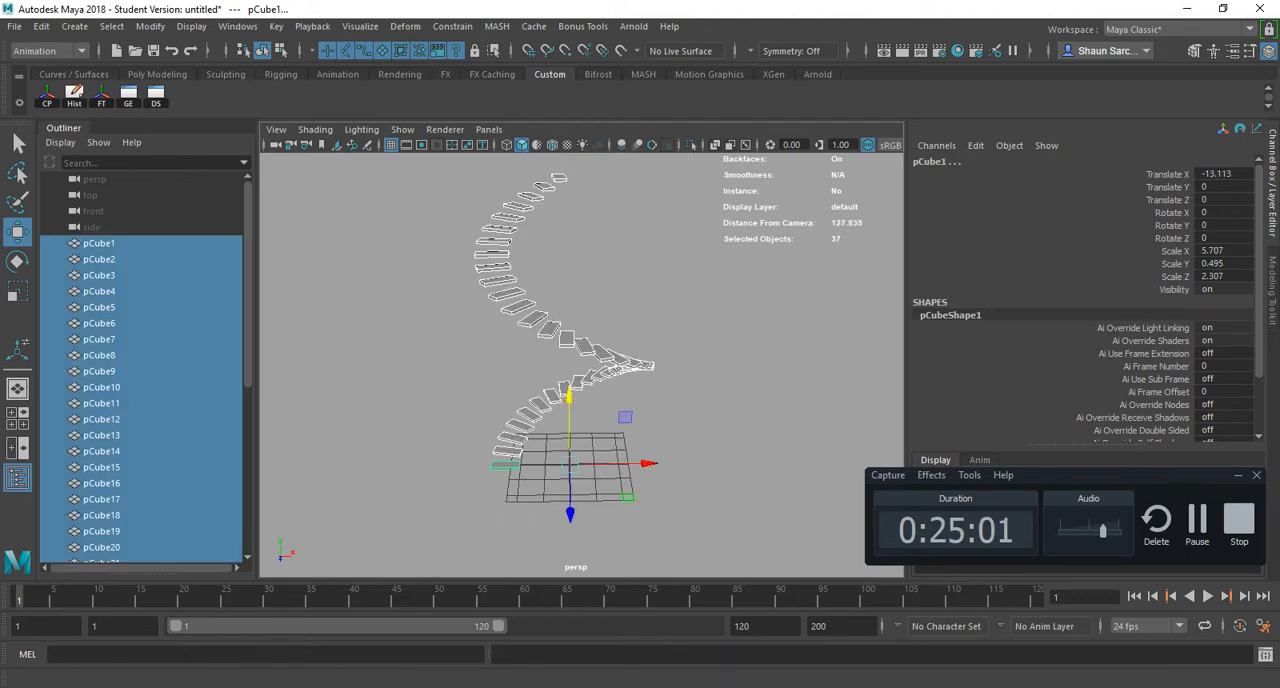
{"action": "left_click", "coordinate": [237, 26]}
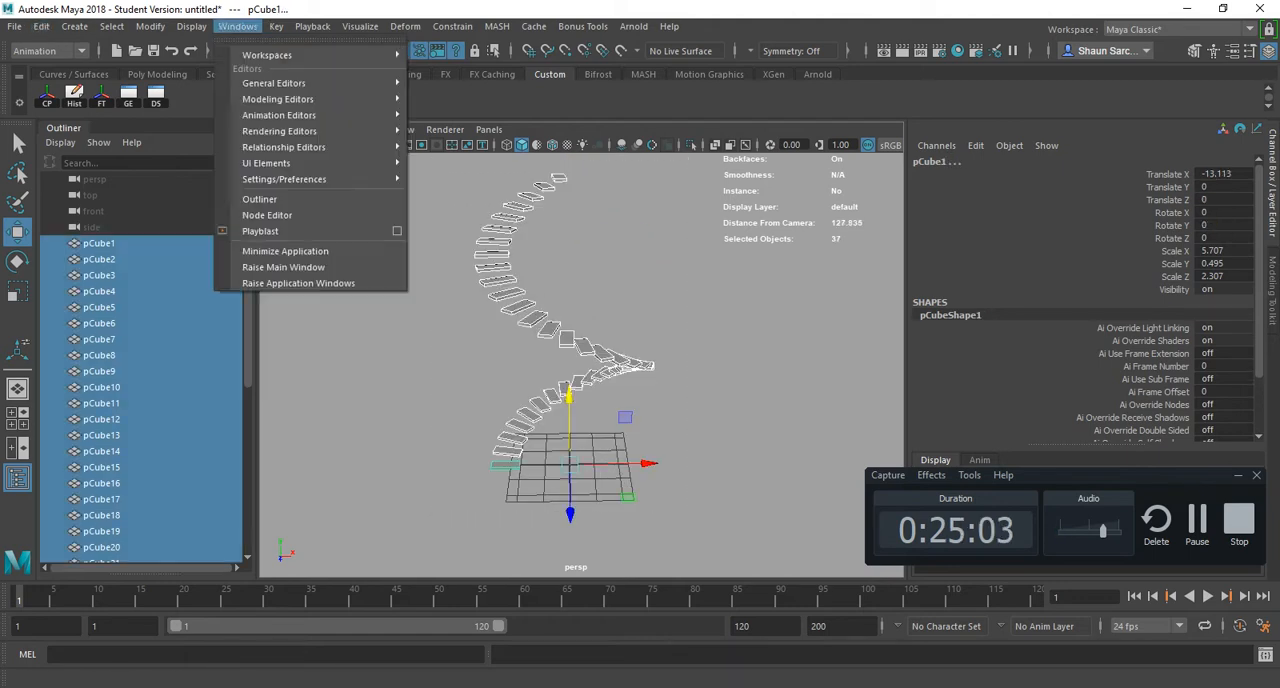
{"action": "mouse_move", "coordinate": [290, 177]}
{"action": "left_click", "coordinate": [470, 296]}
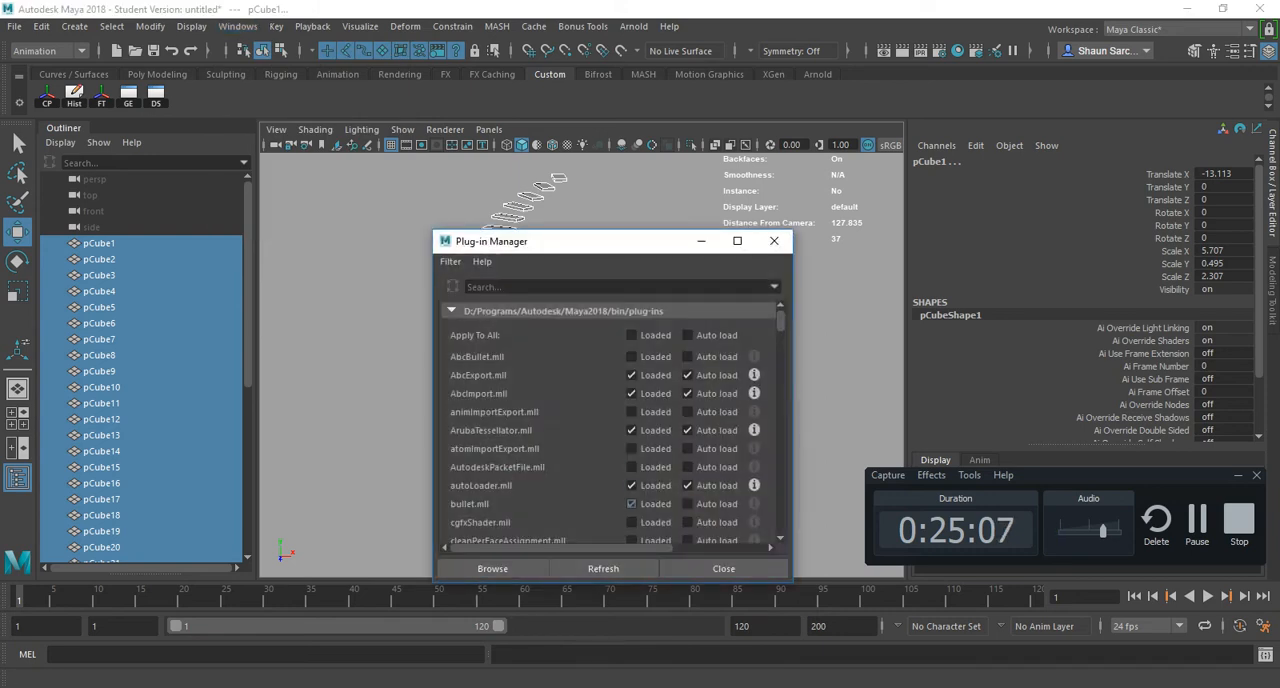
{"action": "left_click", "coordinate": [723, 568]}
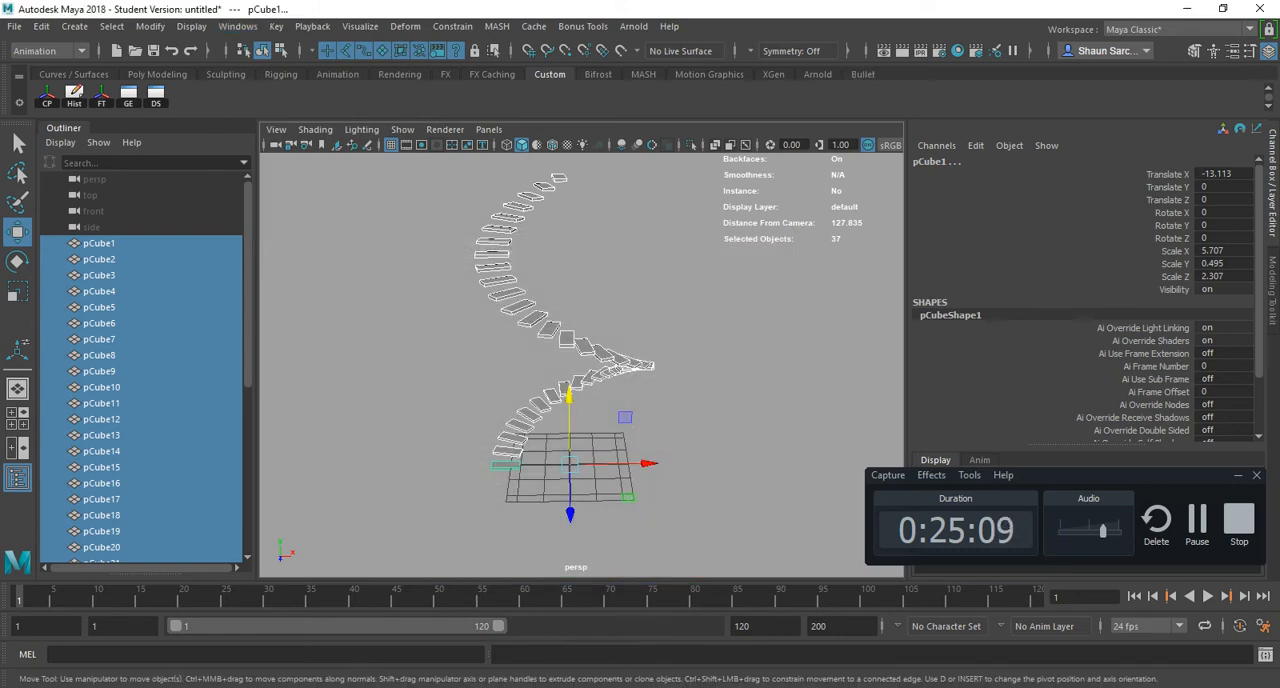
- Switch to the FX menu set to reach the Bullet commands
{"action": "left_click", "coordinate": [582, 26]}
{"action": "mouse_move", "coordinate": [633, 26]}
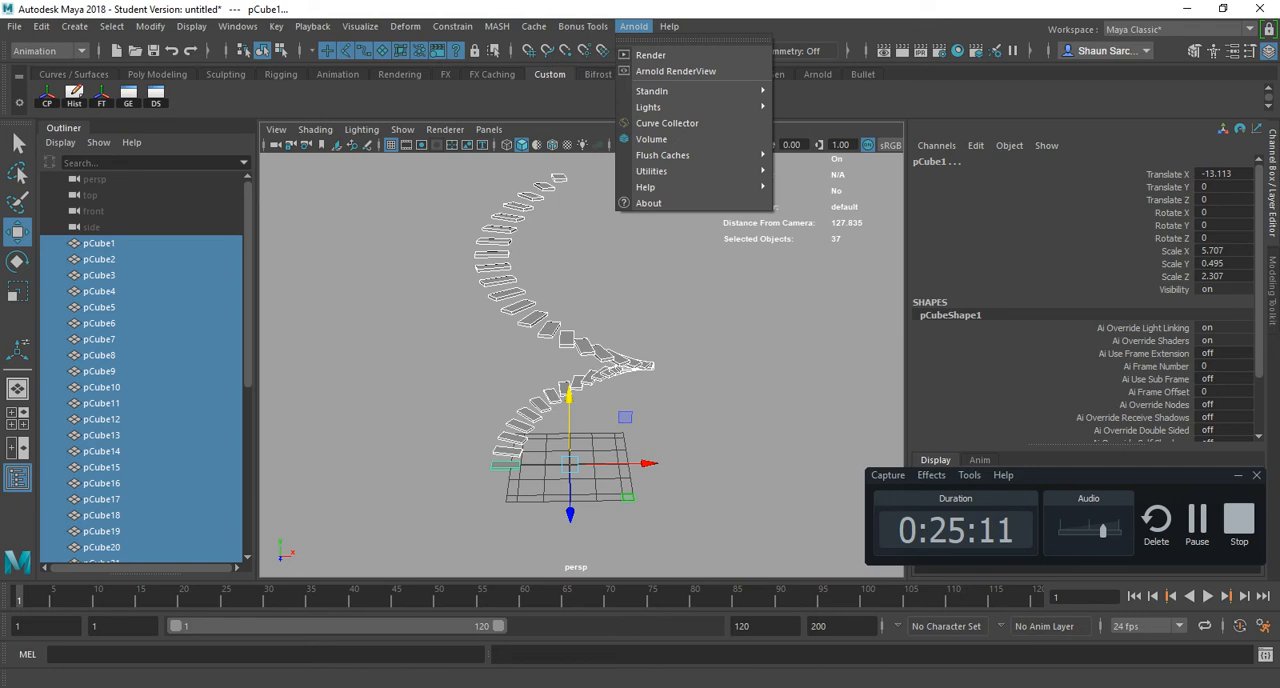
{"action": "left_click", "coordinate": [48, 50]}
{"action": "left_click", "coordinate": [40, 117]}
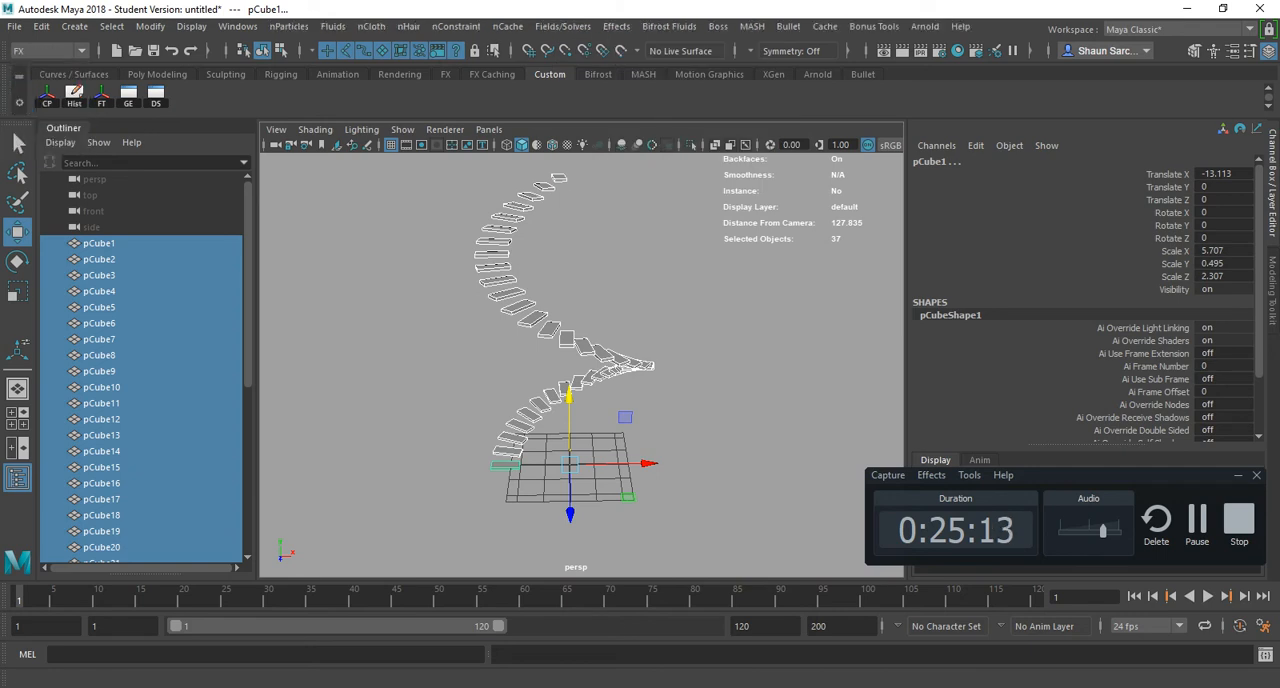
- Try creating a Bullet rigid set named bulletRigidSet from the selected steps, and undo it
{"action": "left_click", "coordinate": [925, 26]}
{"action": "mouse_move", "coordinate": [788, 26]}
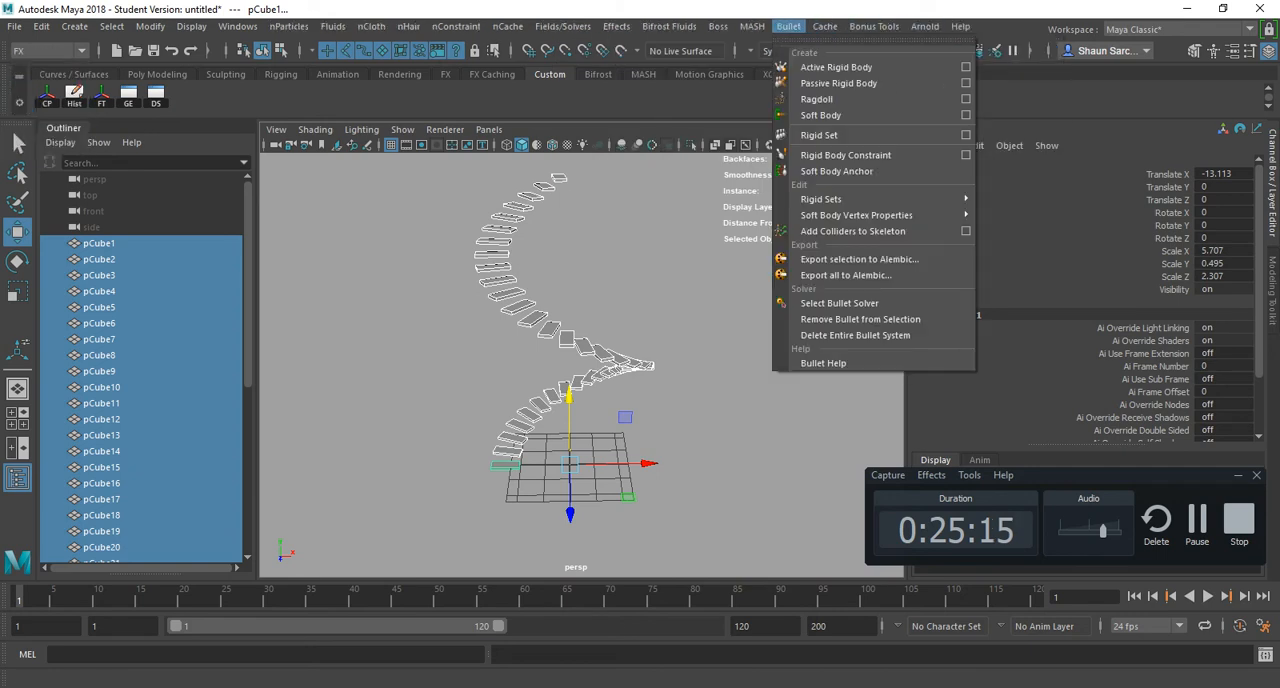
{"action": "left_click", "coordinate": [966, 134]}
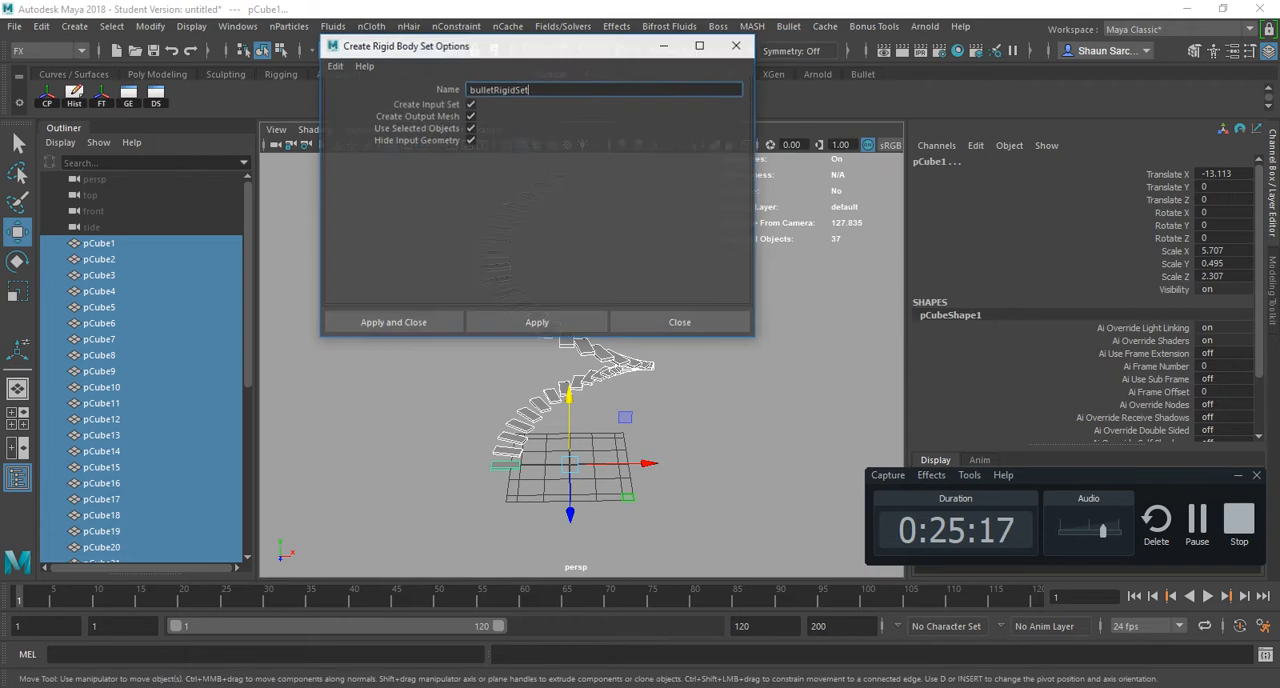
{"action": "left_click", "coordinate": [393, 323]}
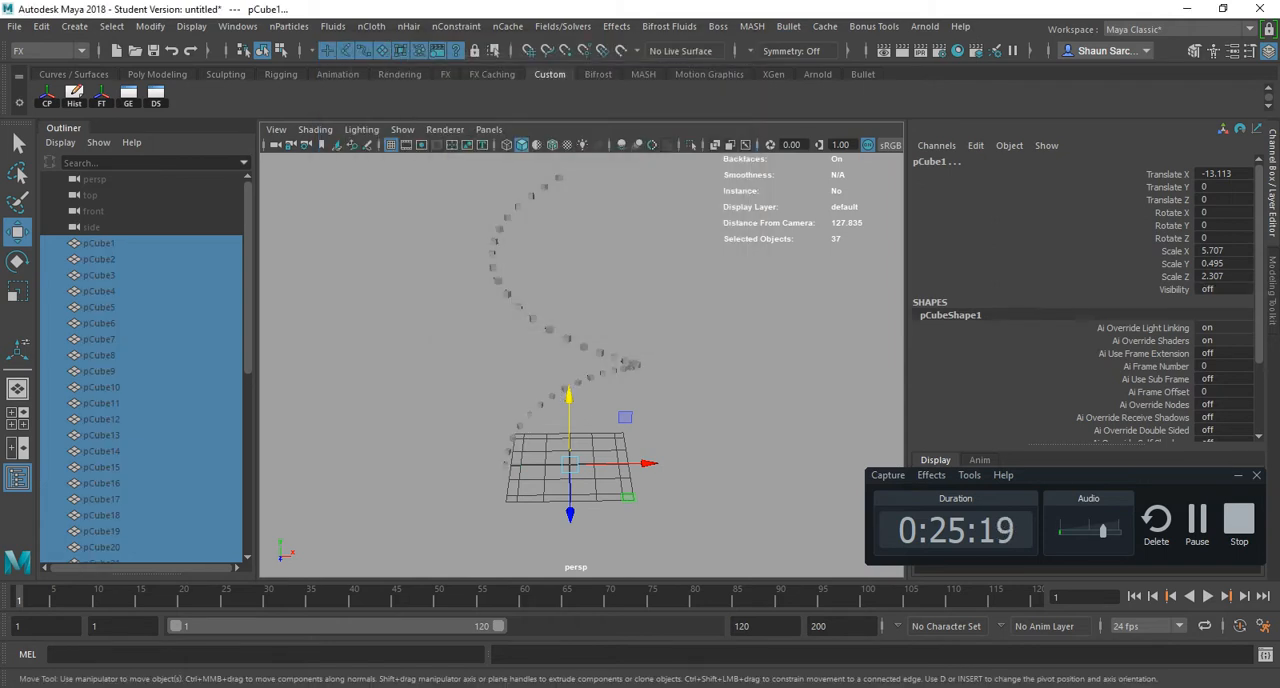
{"action": "left_click_drag", "start_coordinate": [560, 350], "coordinate": [592, 350], "text": "alt"}
{"action": "key", "text": "ctrl+z"}
{"action": "key", "text": "ctrl+z"}
- Freeze only the Scale transformation of the selected staircase steps and center their pivots
{"action": "left_click", "coordinate": [150, 26]}
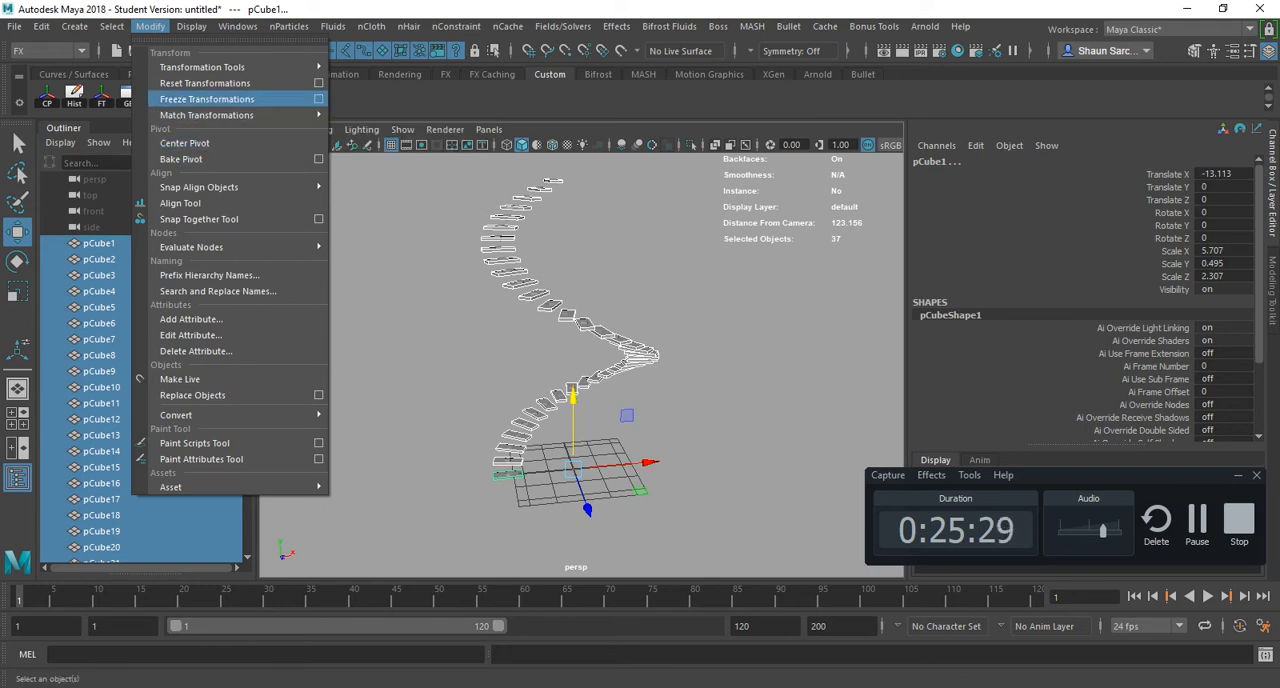
{"action": "left_click", "coordinate": [318, 99]}
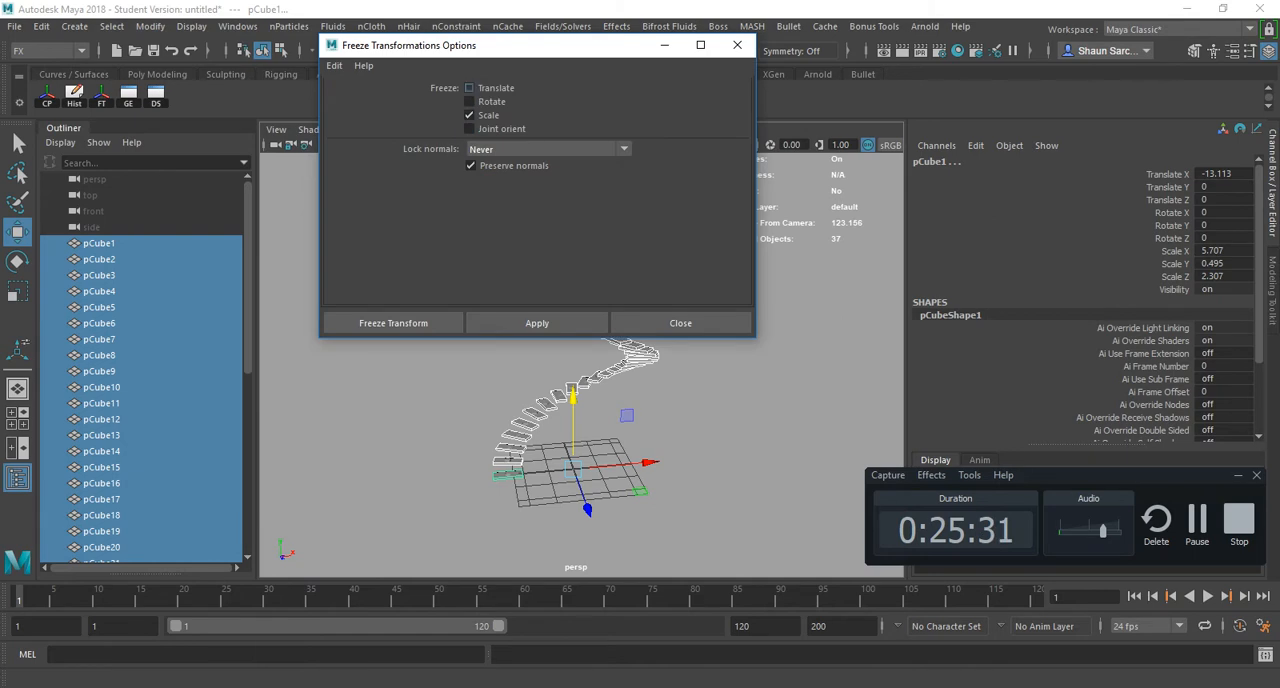
{"action": "left_click", "coordinate": [393, 323]}
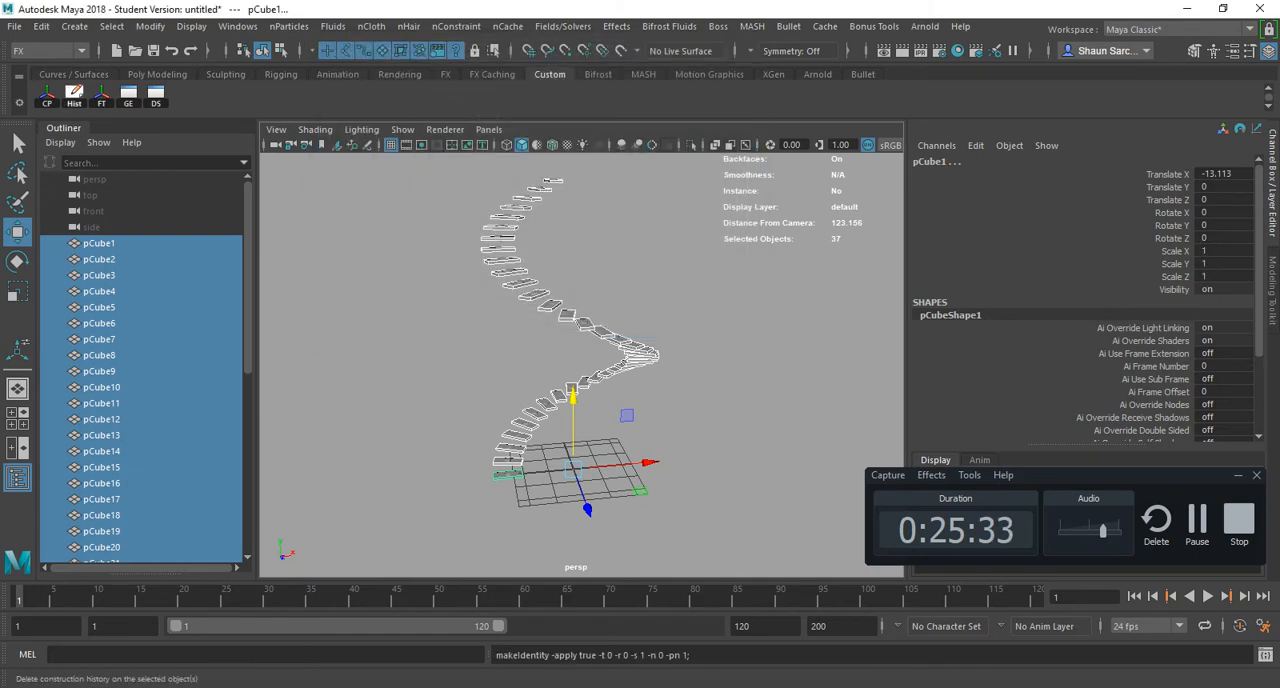
{"action": "left_click", "coordinate": [47, 96]}
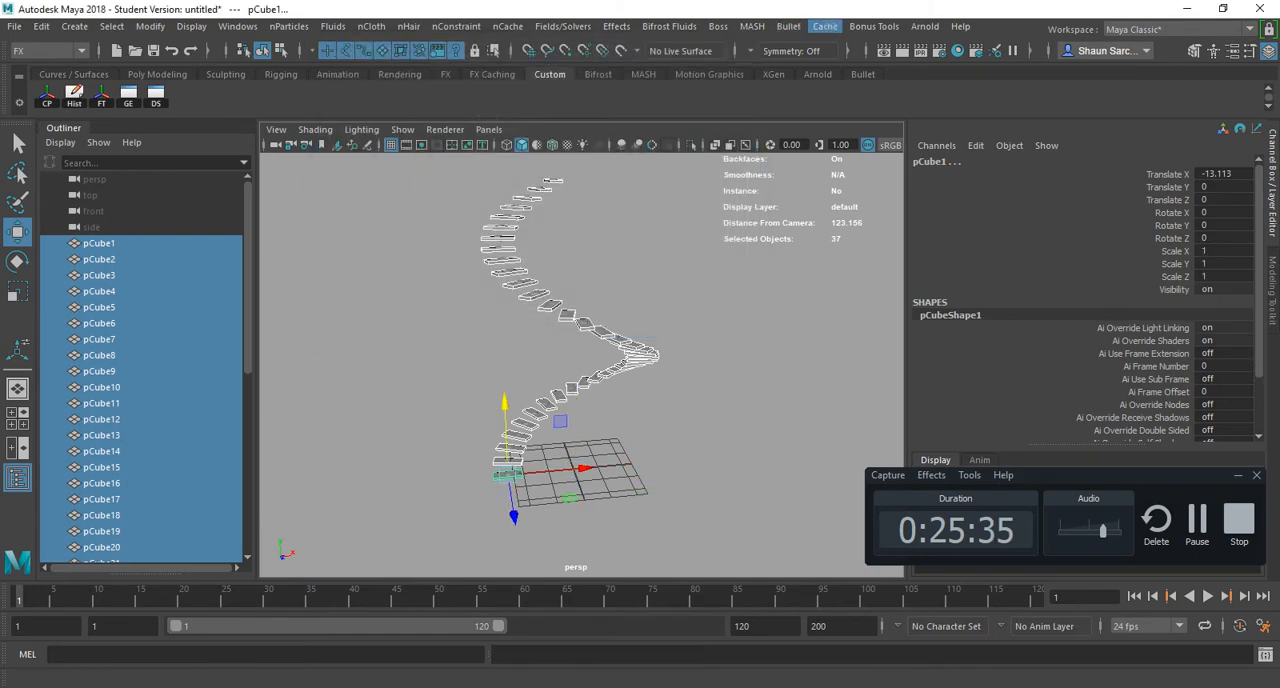
- Try again to create the rigid set bulletRigidSet from the staircase steps, reselecting all of them for a second attempt
{"action": "left_click", "coordinate": [788, 26]}
{"action": "left_click", "coordinate": [965, 134]}
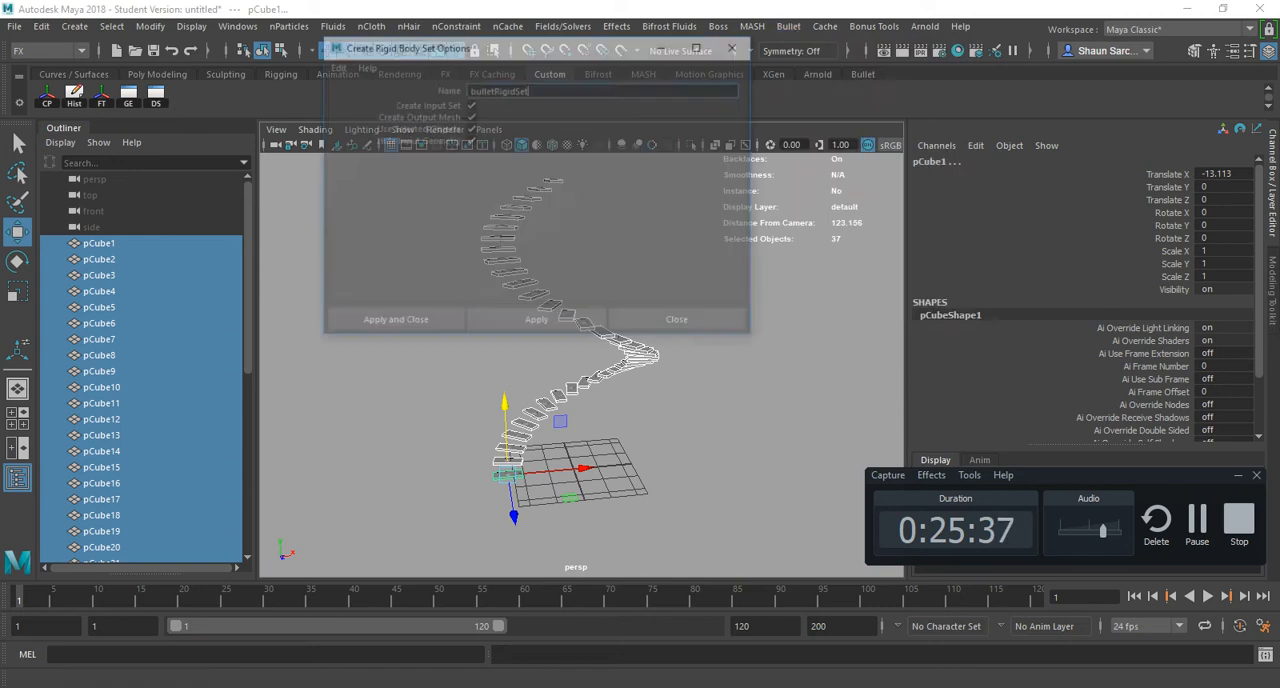
{"action": "left_click", "coordinate": [393, 323]}
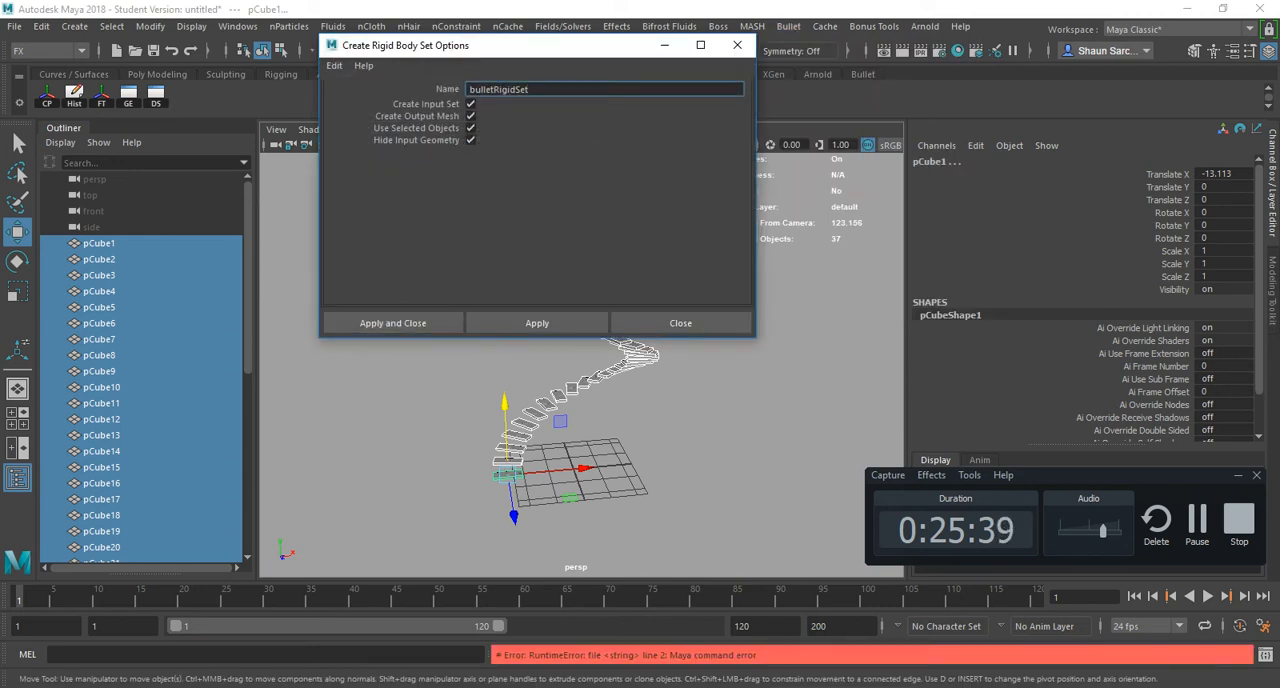
{"action": "left_click_drag", "start_coordinate": [440, 478], "coordinate": [500, 475], "text": "alt"}
{"action": "scroll", "coordinate": [500, 478], "scroll_direction": "down", "scroll_amount": 4}
{"action": "middle_click_drag", "start_coordinate": [497, 503], "coordinate": [498, 530], "text": "alt"}
{"action": "left_click_drag", "start_coordinate": [498, 530], "coordinate": [552, 487]}
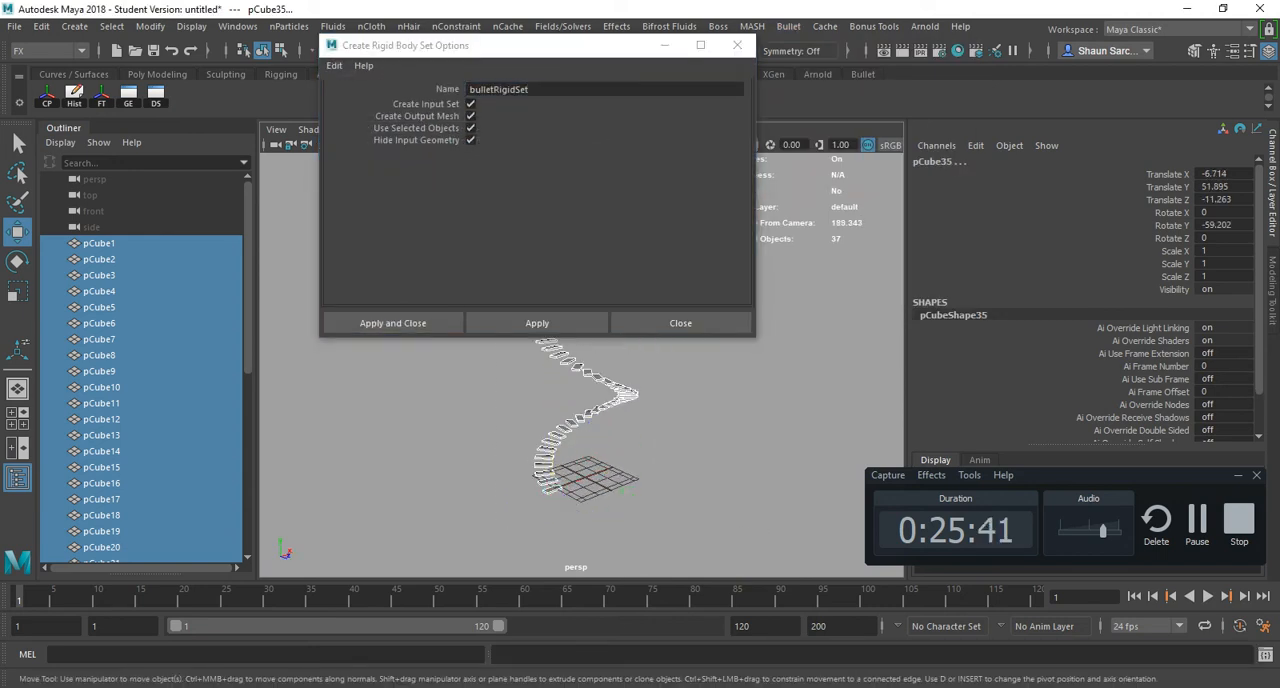
{"action": "left_click", "coordinate": [393, 323]}
- Delete the leftover bulletSolver1, bulletRigidSetSolved and bulletRigidSet nodes
{"action": "left_click_drag", "start_coordinate": [410, 420], "coordinate": [490, 405], "text": "alt"}
{"action": "scroll", "coordinate": [150, 400], "scroll_direction": "down", "scroll_amount": 8}
{"action": "left_click", "coordinate": [110, 483]}
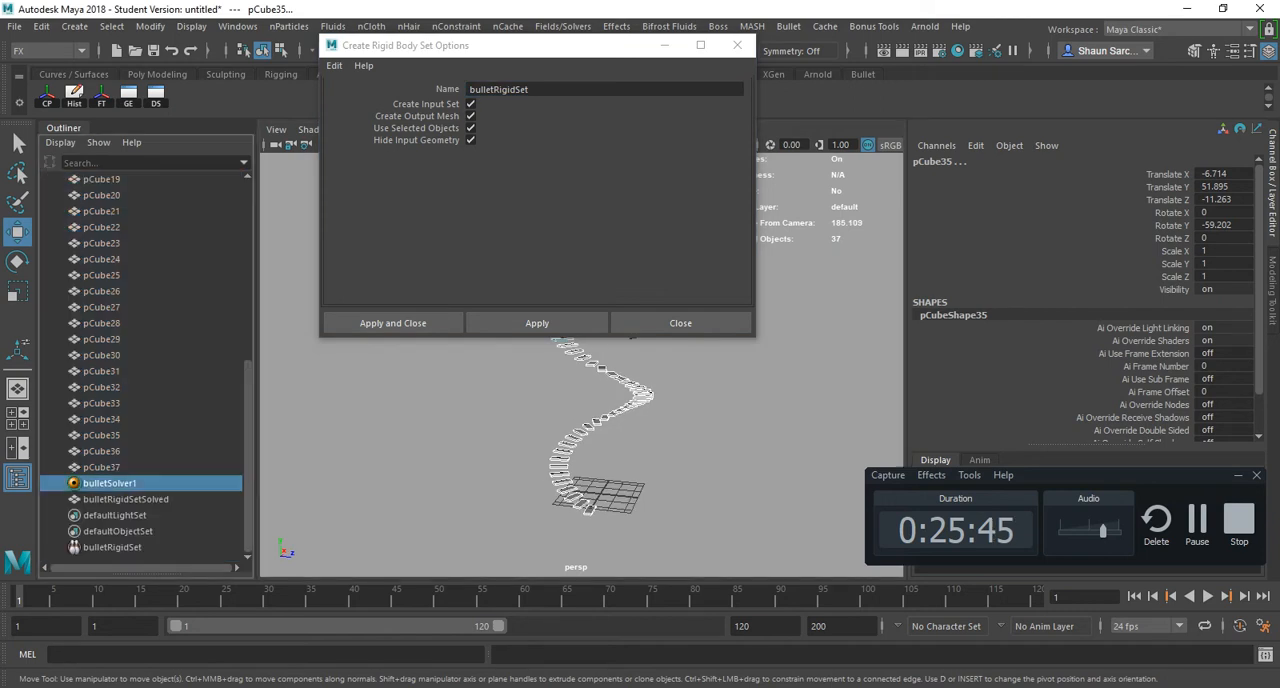
{"action": "left_click", "coordinate": [125, 499], "text": "ctrl"}
{"action": "left_click", "coordinate": [112, 547], "text": "ctrl"}
{"action": "key", "text": "Delete"}
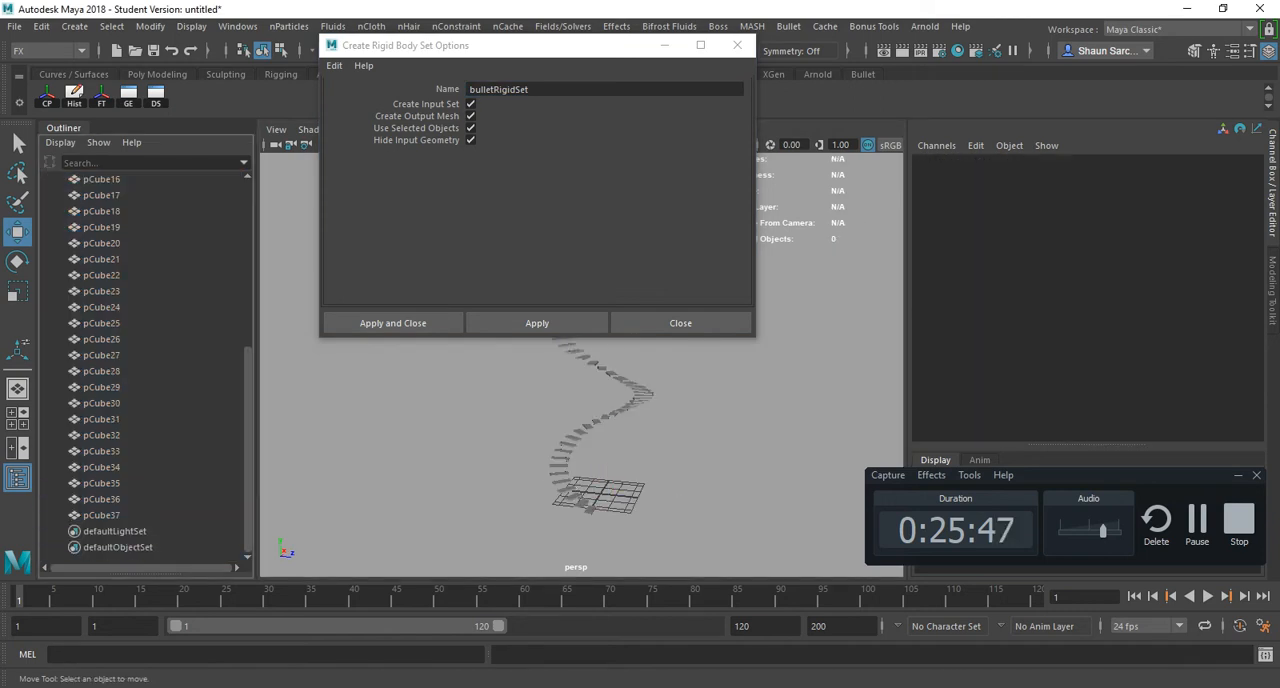
- Select all the staircase steps, create the rigid set bulletRigidSet from them, and open the attributes of bulletSolver1
{"action": "left_click_drag", "start_coordinate": [409, 510], "coordinate": [677, 192]}
{"action": "left_click", "coordinate": [393, 323]}
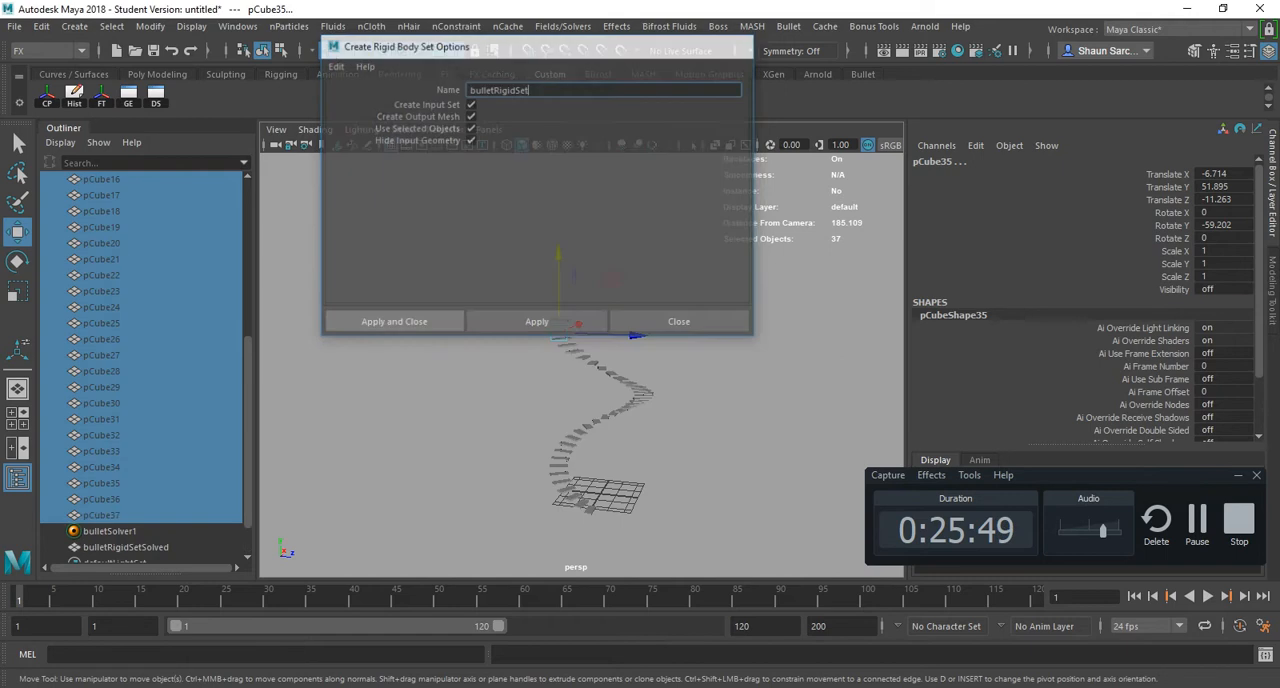
{"action": "left_click_drag", "start_coordinate": [630, 336], "coordinate": [535, 324], "text": "alt"}
{"action": "middle_click_drag", "start_coordinate": [535, 324], "coordinate": [515, 257], "text": "alt"}
{"action": "double_click", "coordinate": [74, 531]}
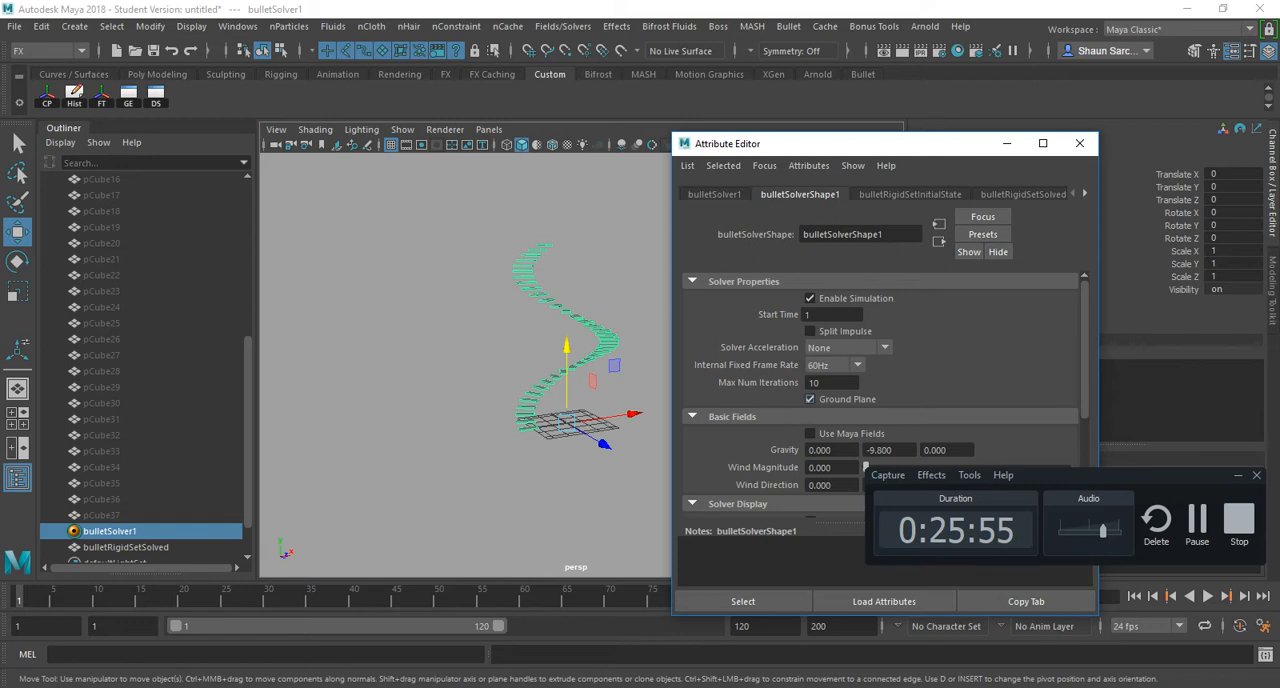
- Play the Bullet simulation of the falling staircase steps while viewing them from the side, stop it, and close the Attribute Editor
{"action": "left_click_drag", "start_coordinate": [618, 415], "coordinate": [560, 397], "text": "alt"}
{"action": "right_click", "coordinate": [453, 597]}
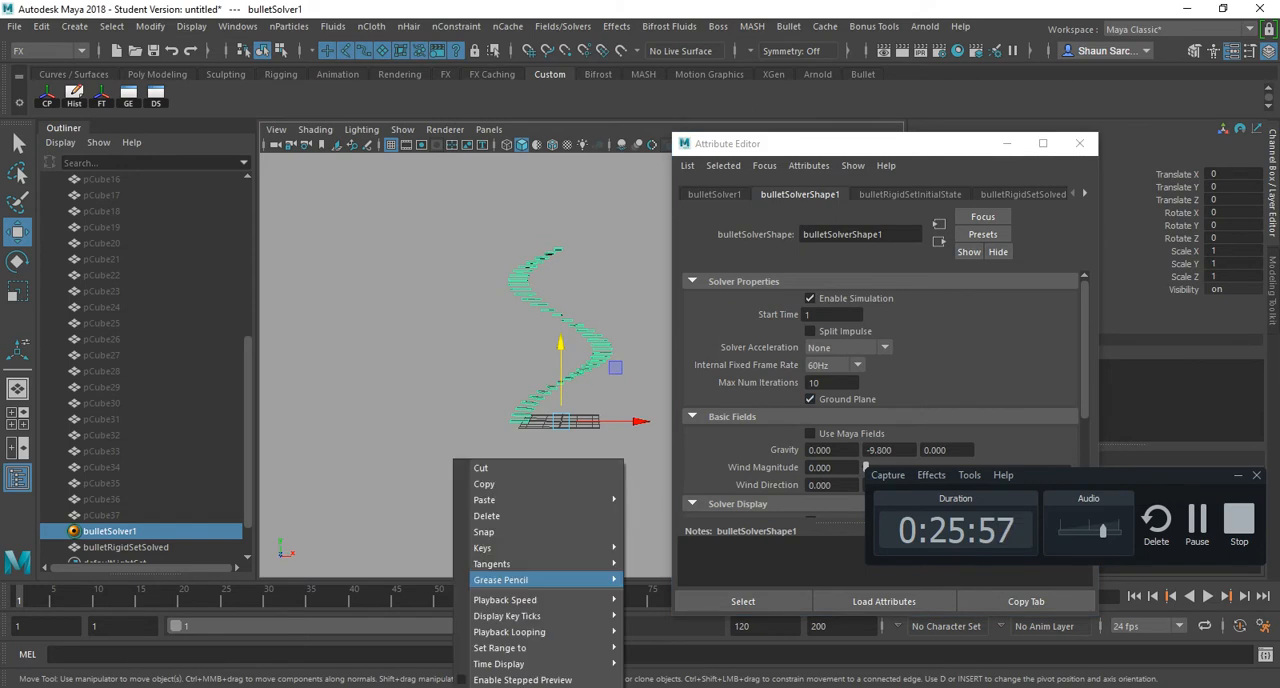
{"action": "left_click_drag", "start_coordinate": [560, 440], "coordinate": [550, 440], "text": "alt"}
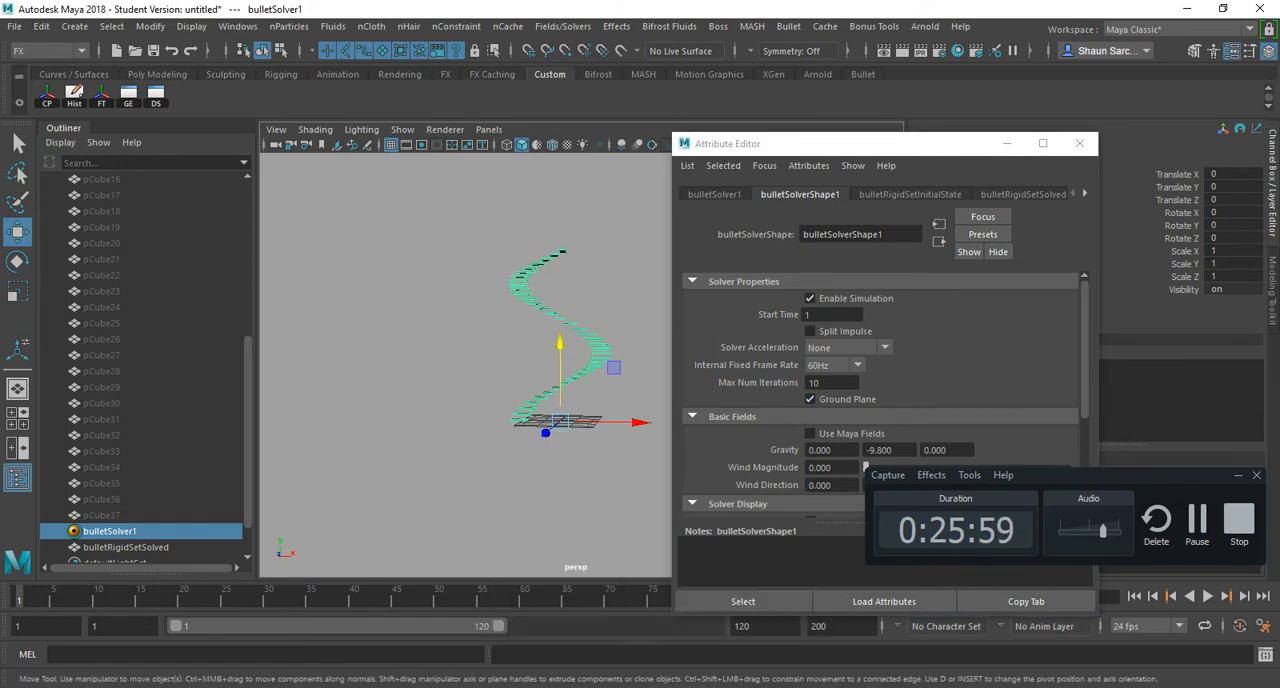
{"action": "key", "text": "alt+v"}
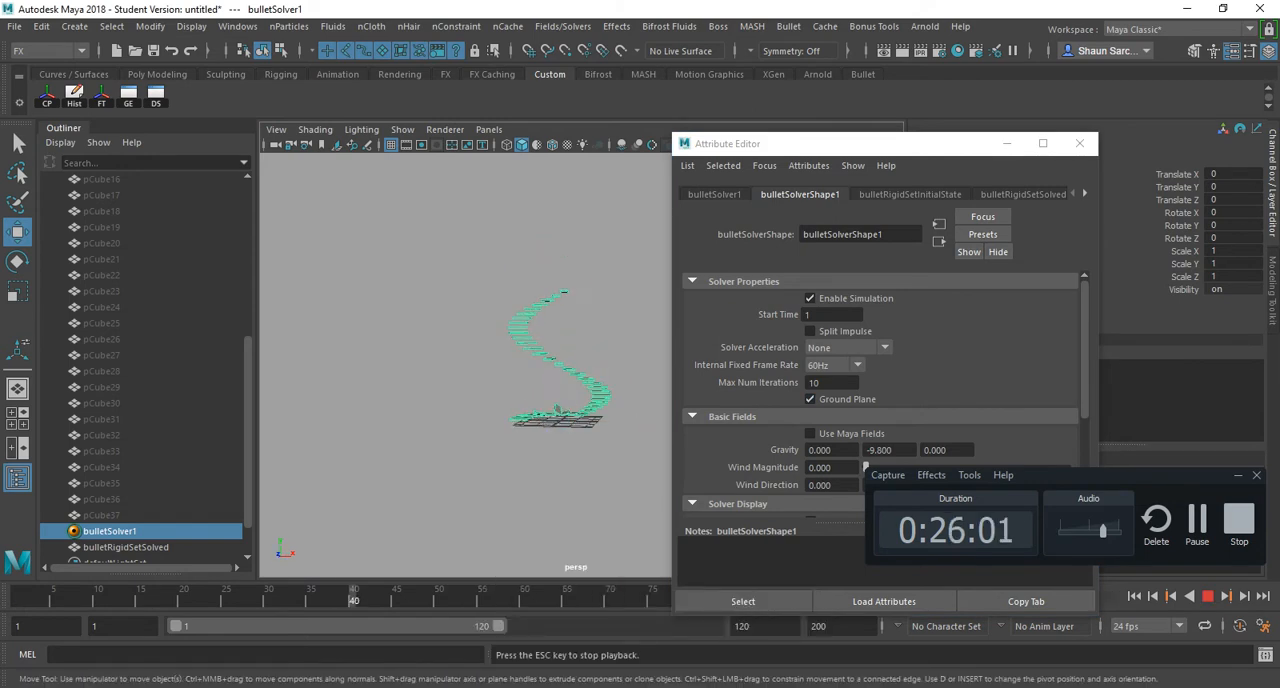
{"action": "left_click_drag", "start_coordinate": [550, 440], "coordinate": [545, 375], "text": "alt"}
{"action": "key", "text": "alt+v"}
{"action": "left_click", "coordinate": [1080, 143]}
{"action": "left_click", "coordinate": [1080, 143]}
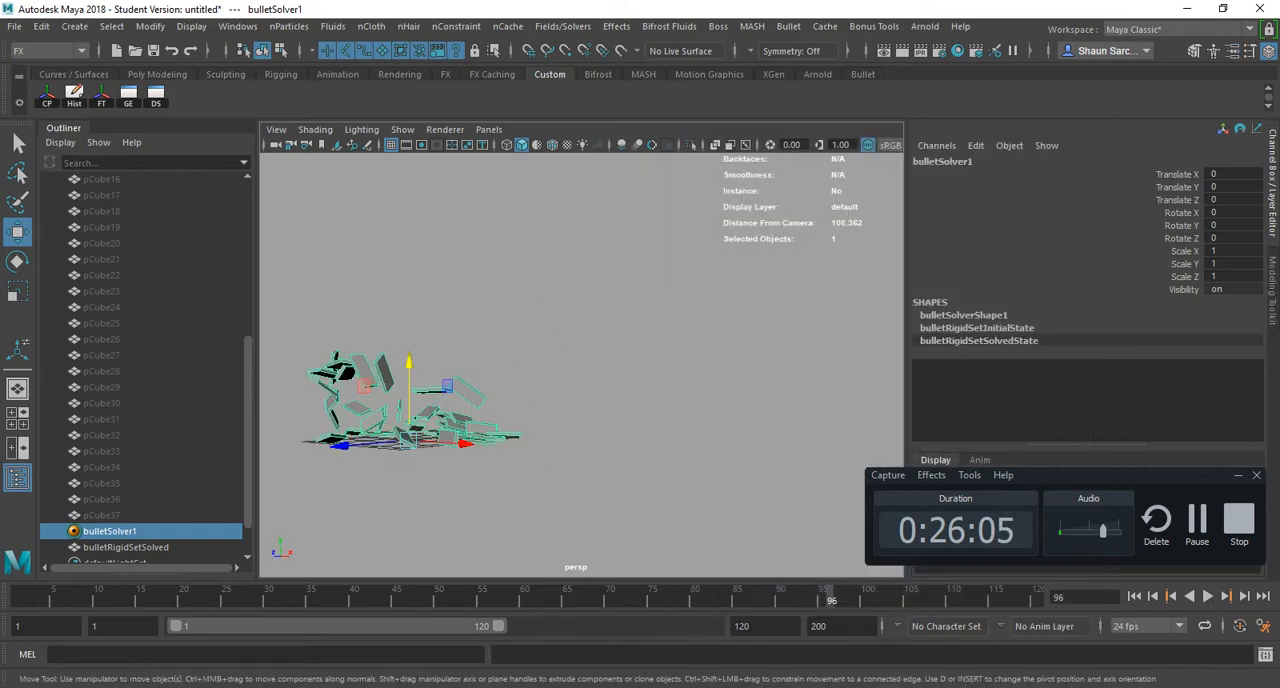
- Extend the playback range to end at frame 1222, play the staircase simulation again, and stop it
{"action": "double_click", "coordinate": [740, 626]}
{"action": "type", "text": "1"}
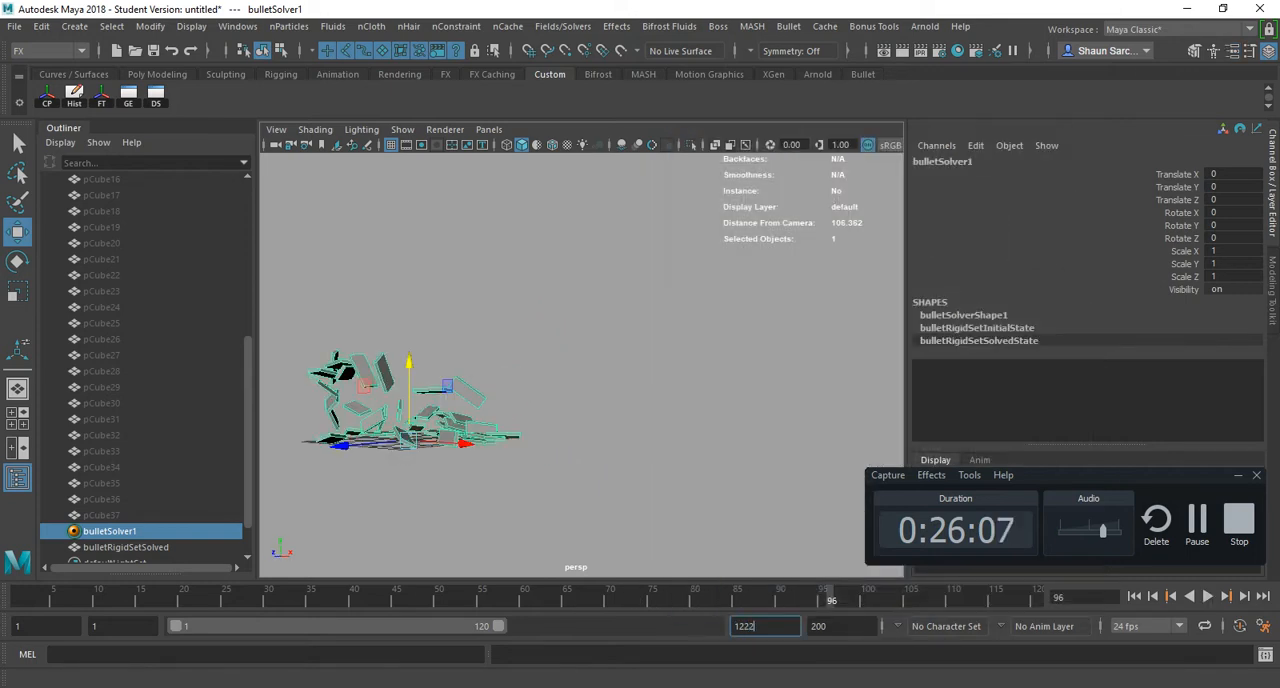
{"action": "key", "text": "Return"}
{"action": "key", "text": "alt+v"}
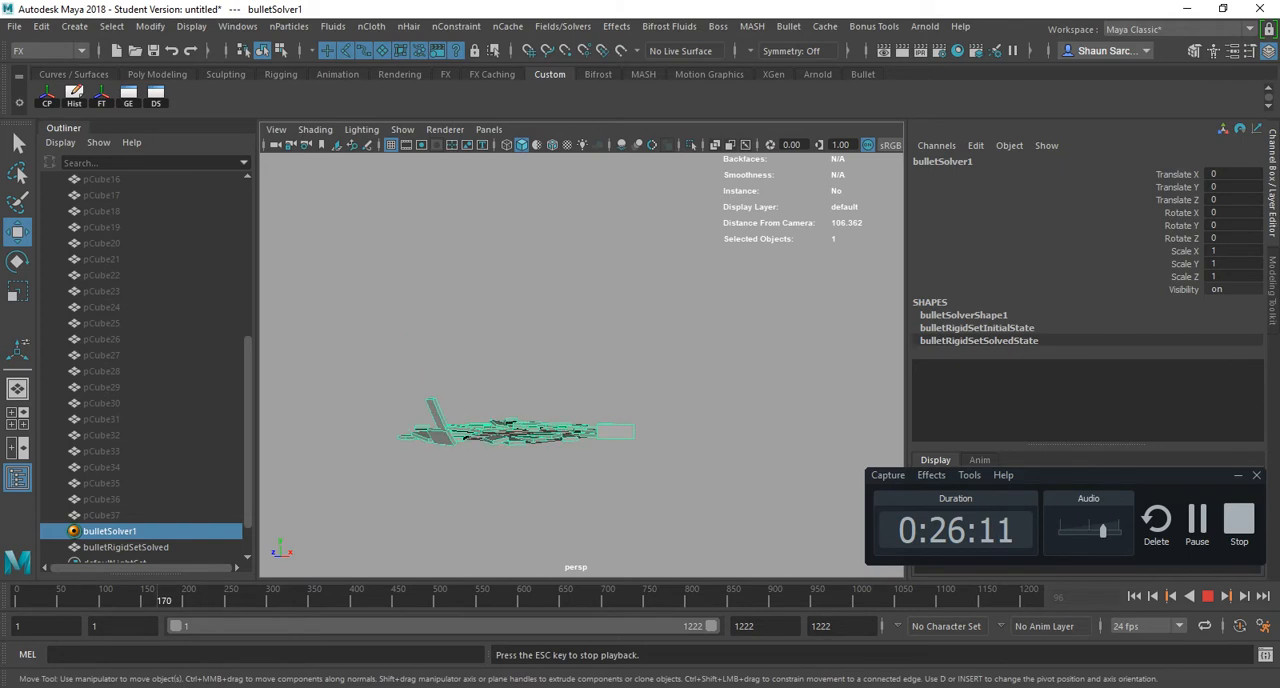
{"action": "key", "text": "Escape"}
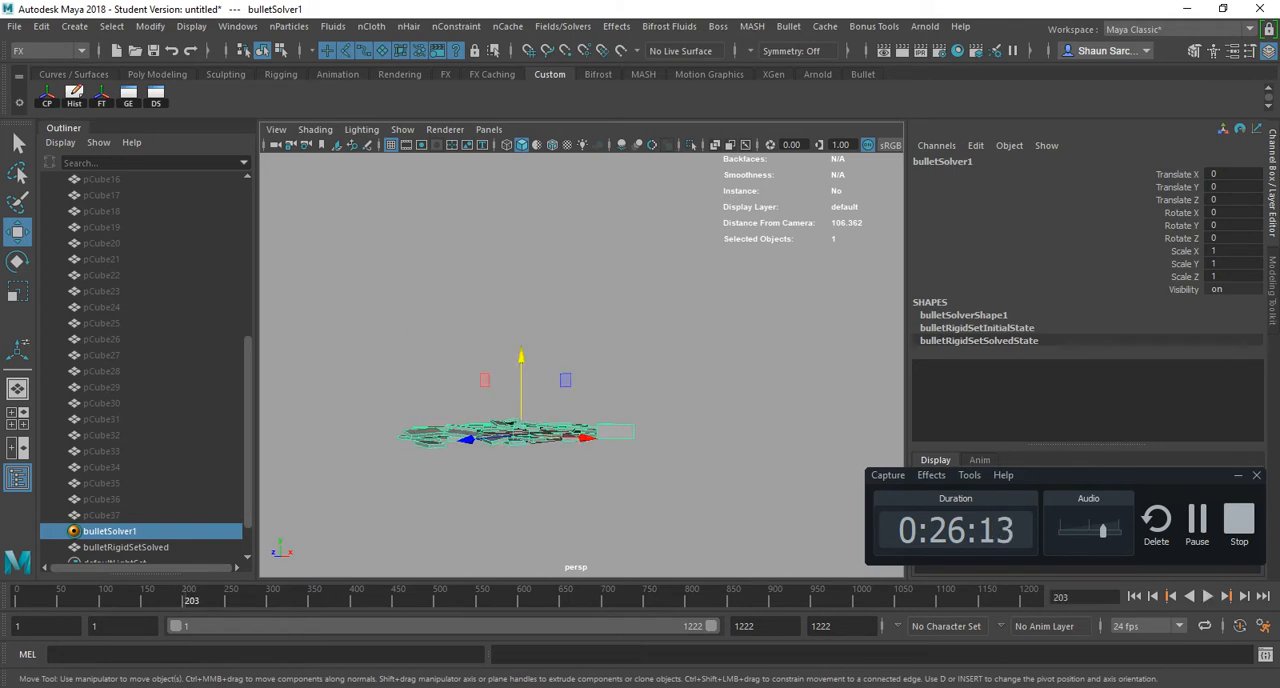
- Check the Miscellaneous hotkeys in Maya_Hotkey_FULL.pdf, return to Maya, and start a new empty scene
{"action": "key", "text": "alt+Tab"}
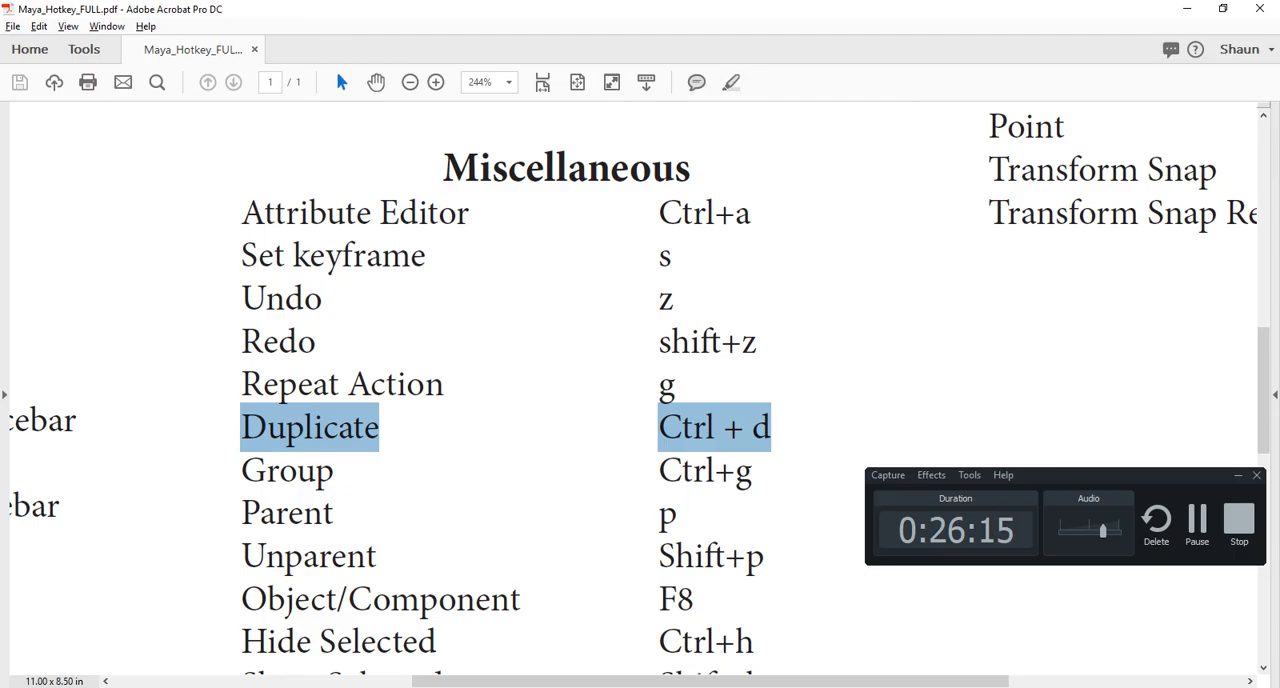
{"action": "key", "text": "alt+Tab"}
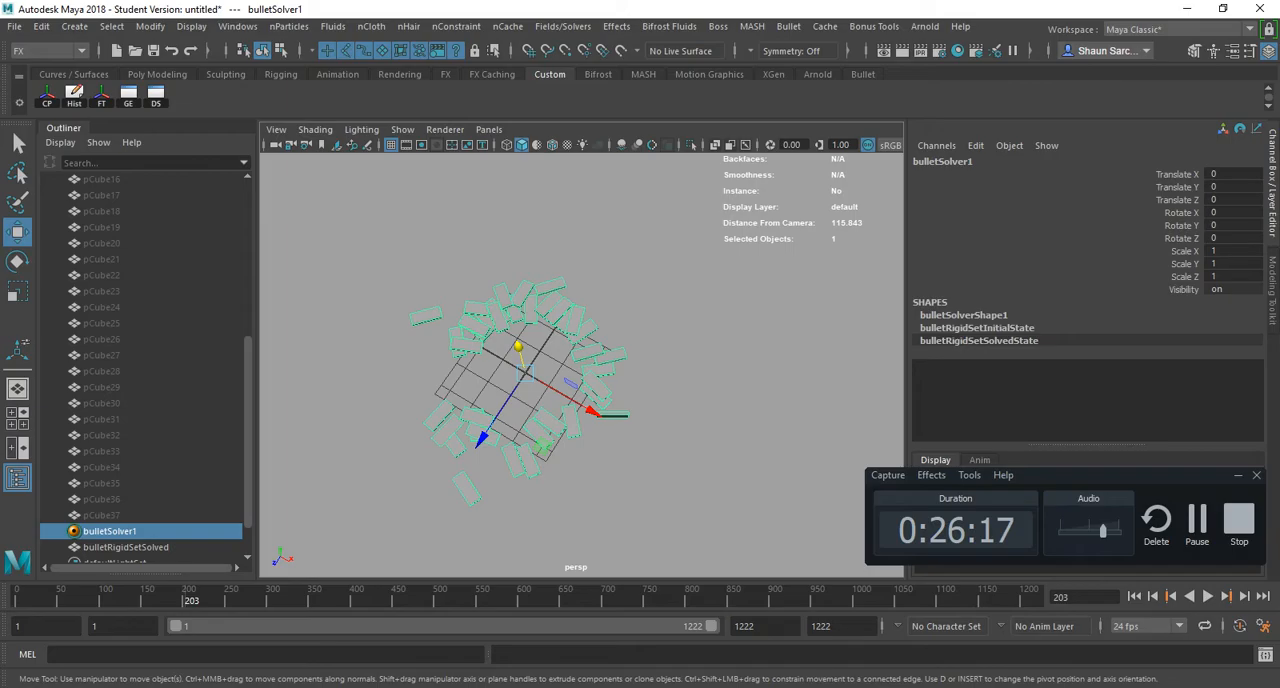
{"action": "key", "text": "ctrl+n"}
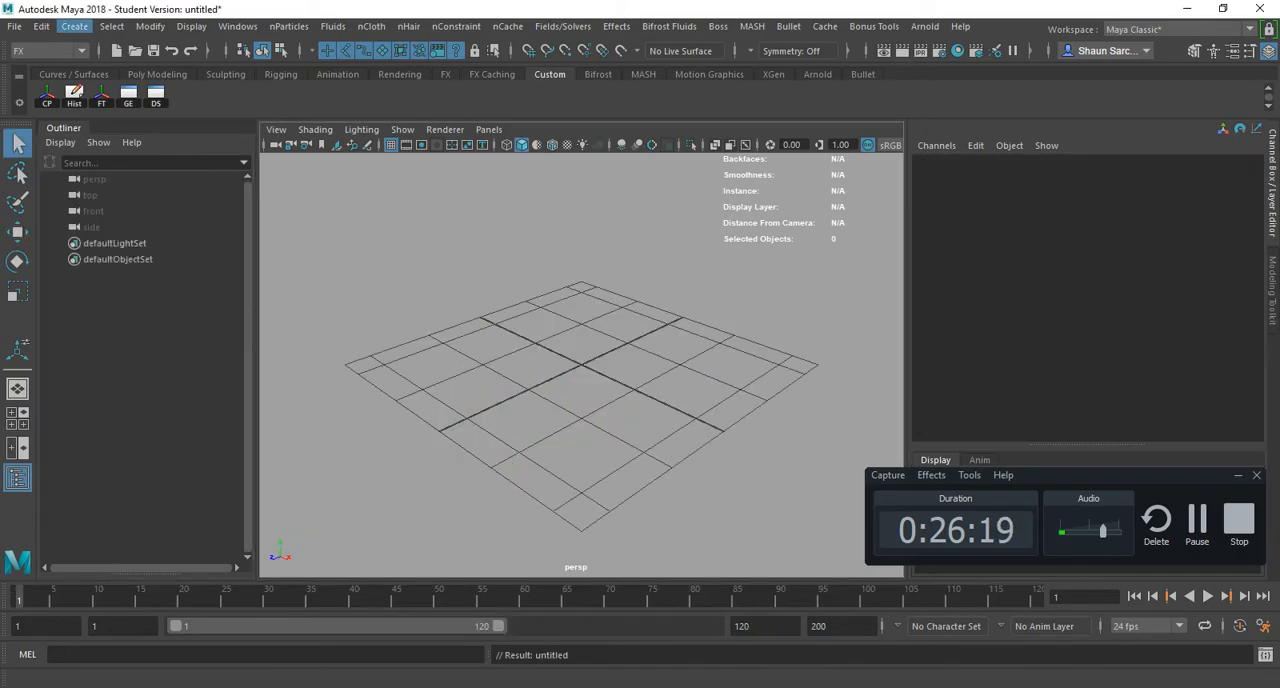
- Create a polygon cube, scale it into a flat slab of about 8.94 × 0.37 × 8.00, and move it to about X -4.59
{"action": "left_click", "coordinate": [75, 26]}
{"action": "mouse_move", "coordinate": [150, 83]}
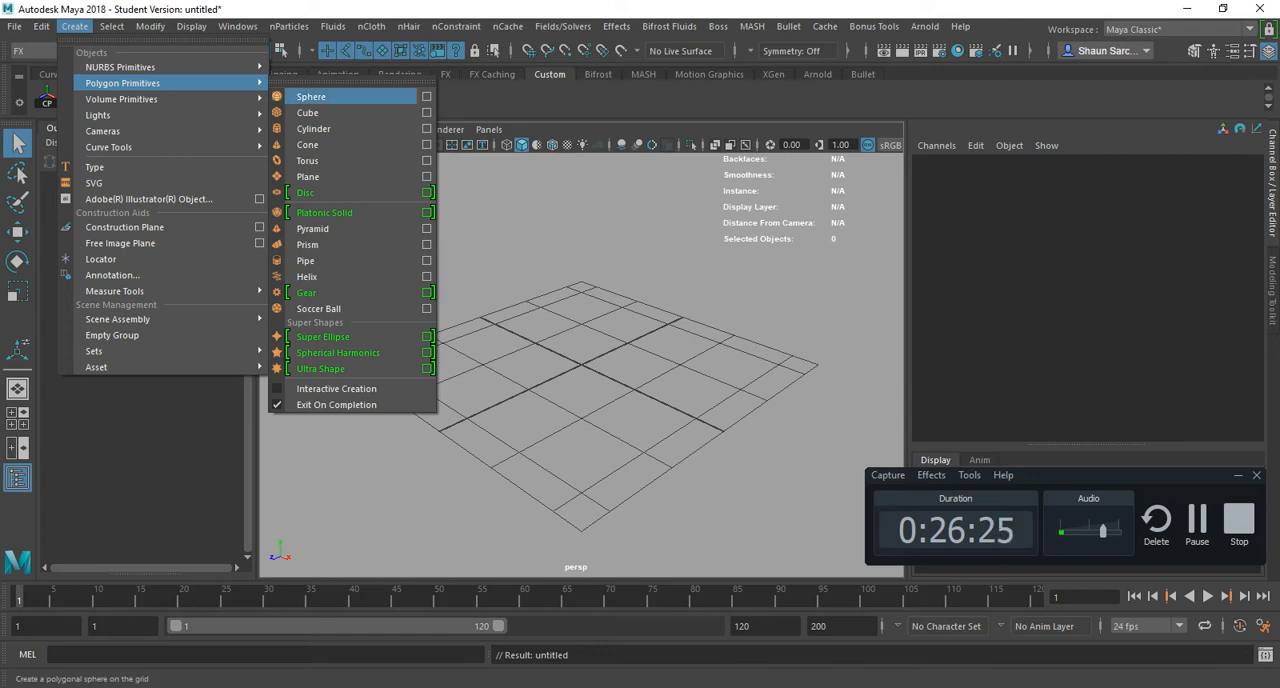
{"action": "left_click", "coordinate": [308, 112]}
{"action": "key", "text": "r"}
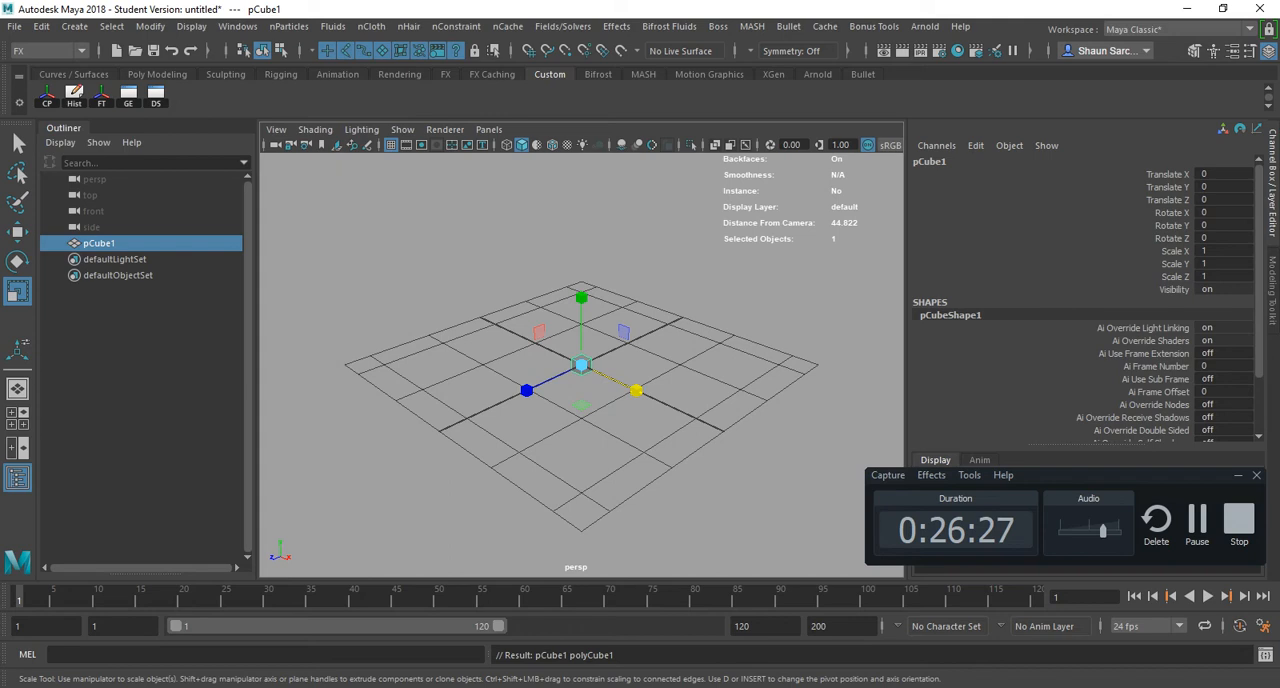
{"action": "left_click_drag", "start_coordinate": [526, 390], "coordinate": [423, 439]}
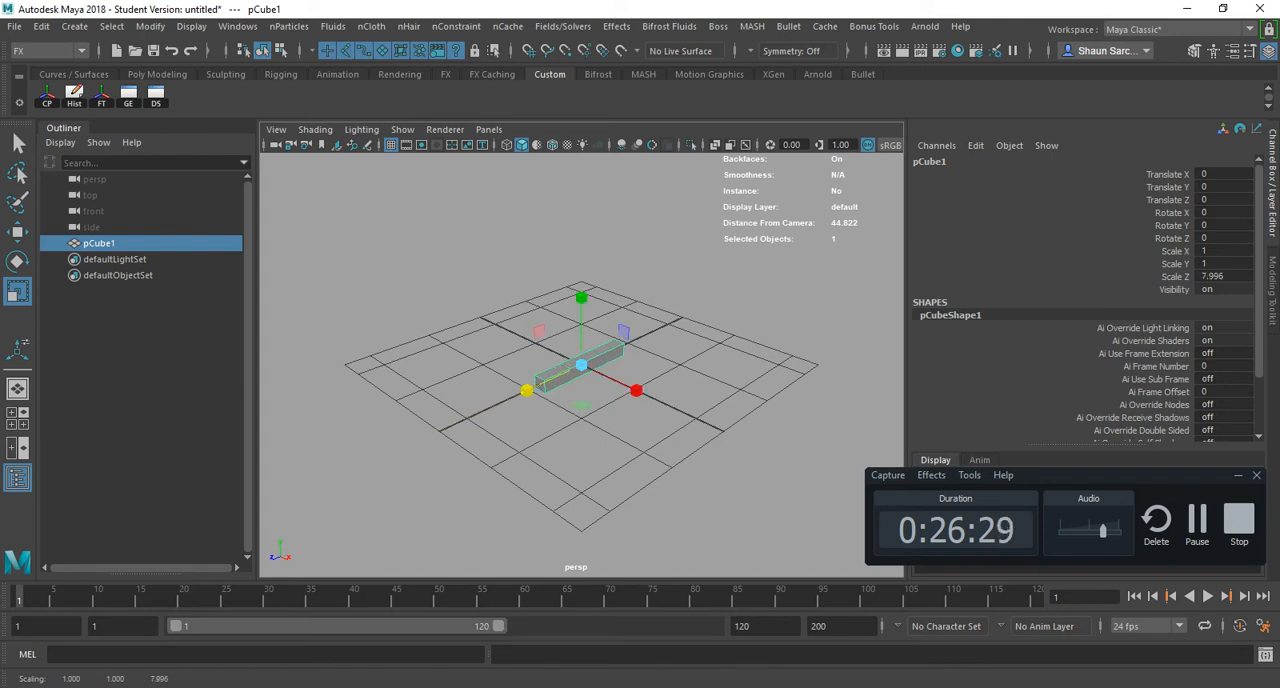
{"action": "left_click_drag", "start_coordinate": [636, 390], "coordinate": [774, 456]}
{"action": "mouse_move", "coordinate": [636, 390]}
{"action": "left_mouse_down"}
{"action": "mouse_move", "coordinate": [752, 445]}
{"action": "mouse_move", "coordinate": [641, 392]}
{"action": "left_mouse_up"}
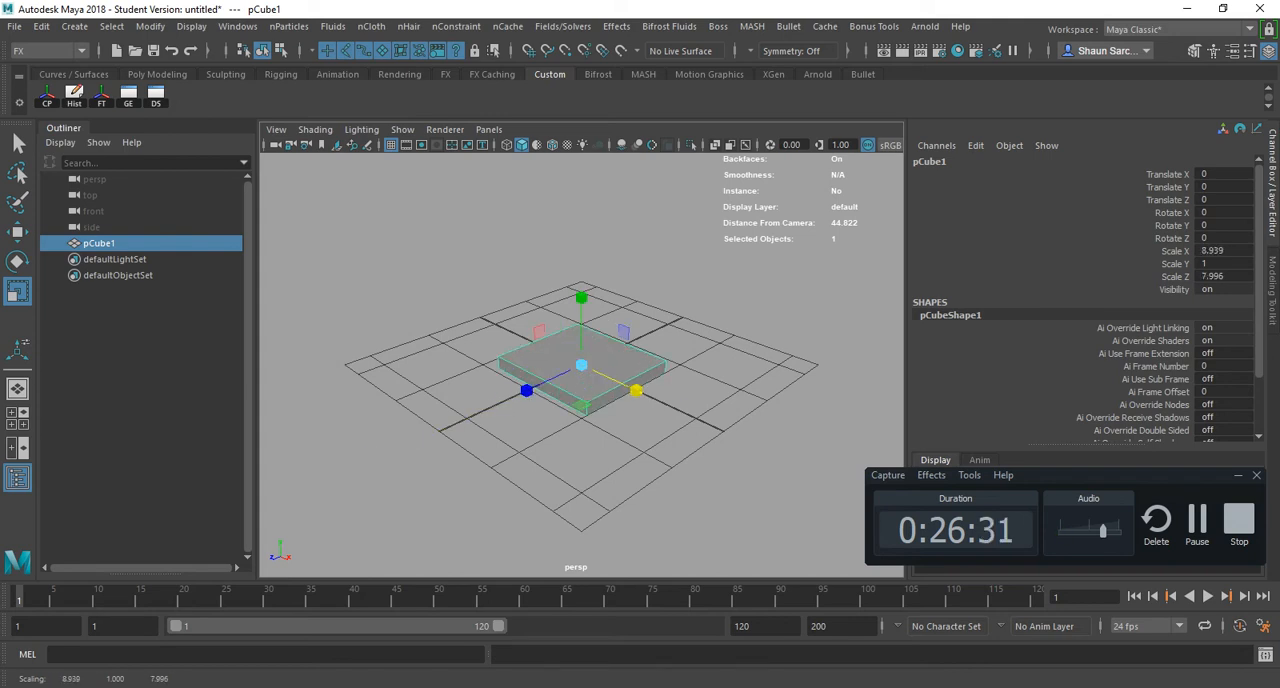
{"action": "left_click_drag", "start_coordinate": [581, 297], "coordinate": [581, 342]}
{"action": "key", "text": "w"}
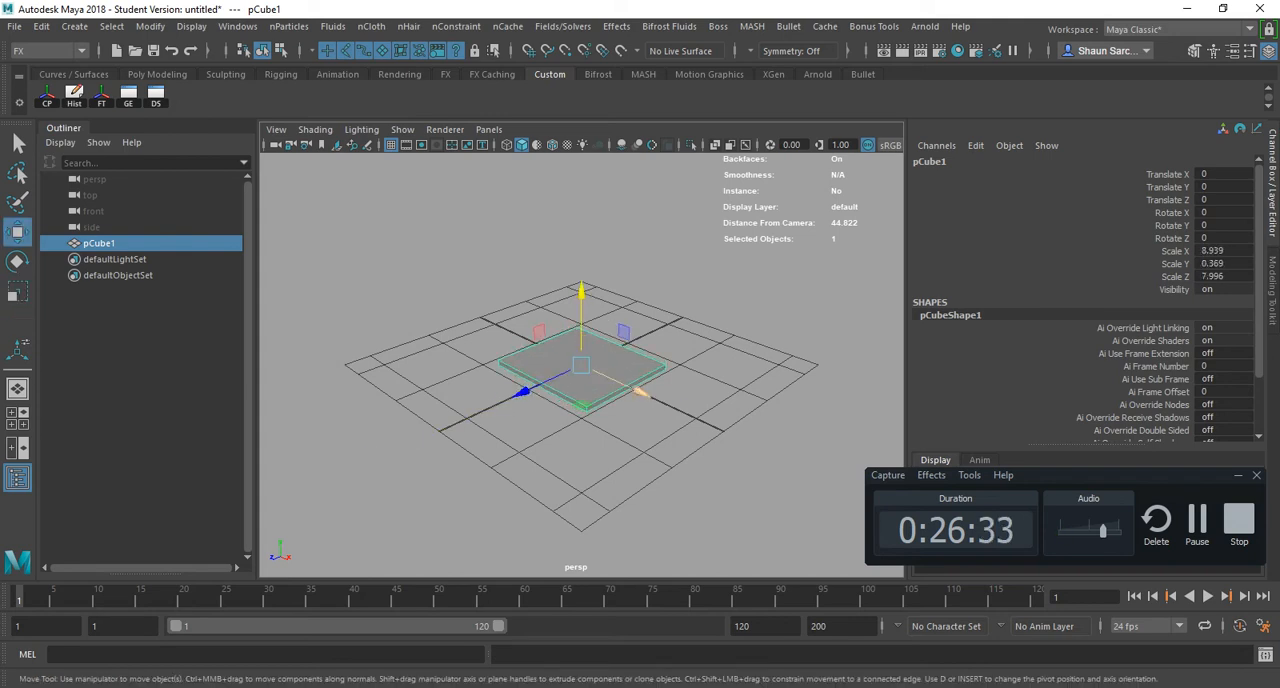
{"action": "left_click_drag", "start_coordinate": [640, 393], "coordinate": [597, 373]}
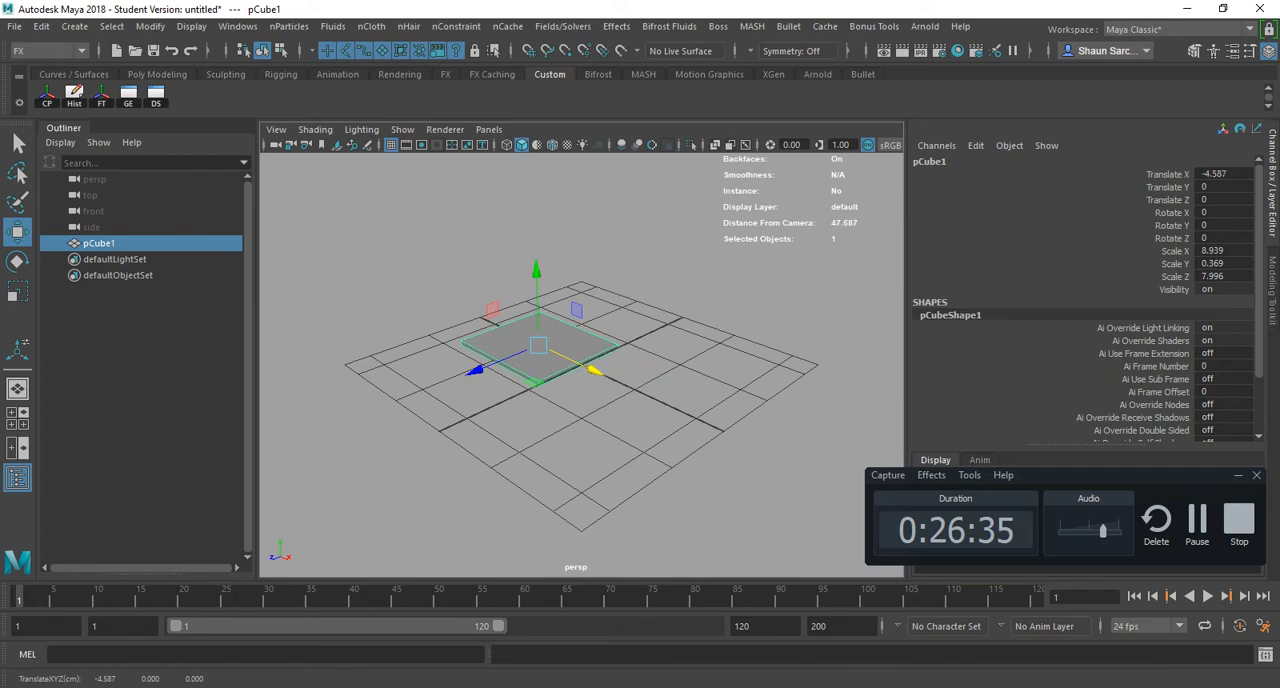
- Create a polygon cylinder, rotate it 90 degrees in X, and scale it to about 0.356, 3.431, 0.356 as a rod along the slab's edge
{"action": "left_click", "coordinate": [74, 26]}
{"action": "mouse_move", "coordinate": [114, 106]}
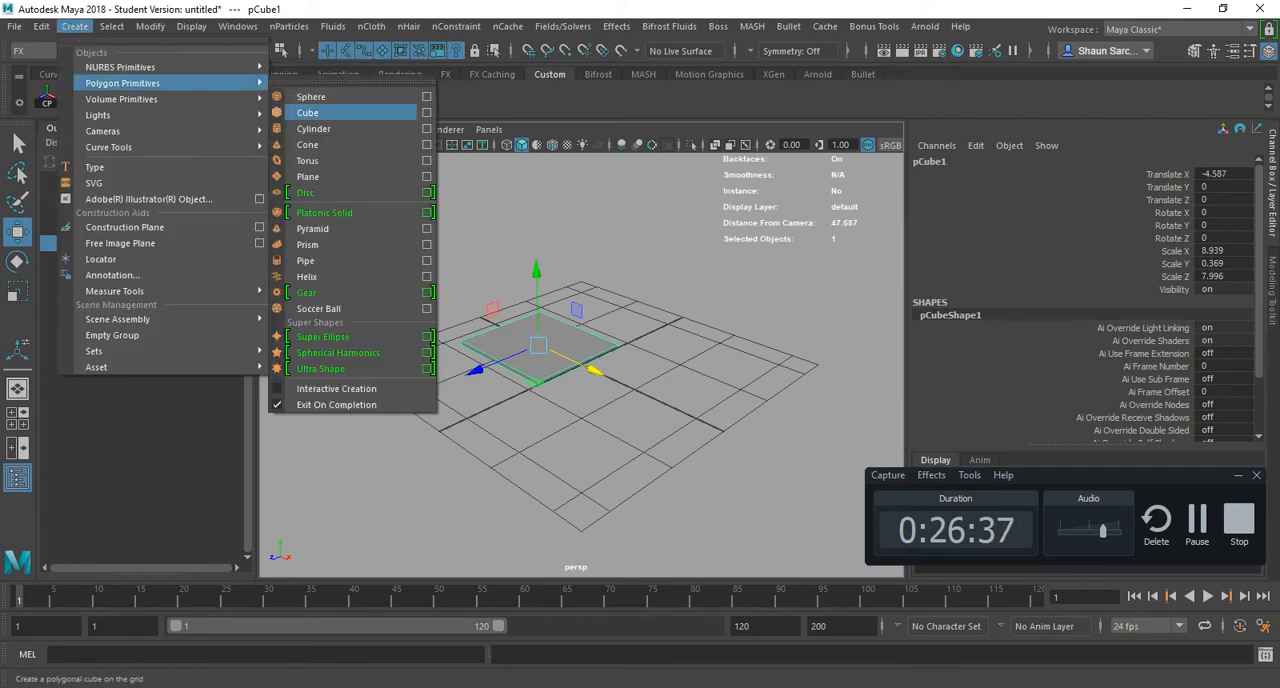
{"action": "left_click", "coordinate": [320, 143]}
{"action": "key", "text": "e"}
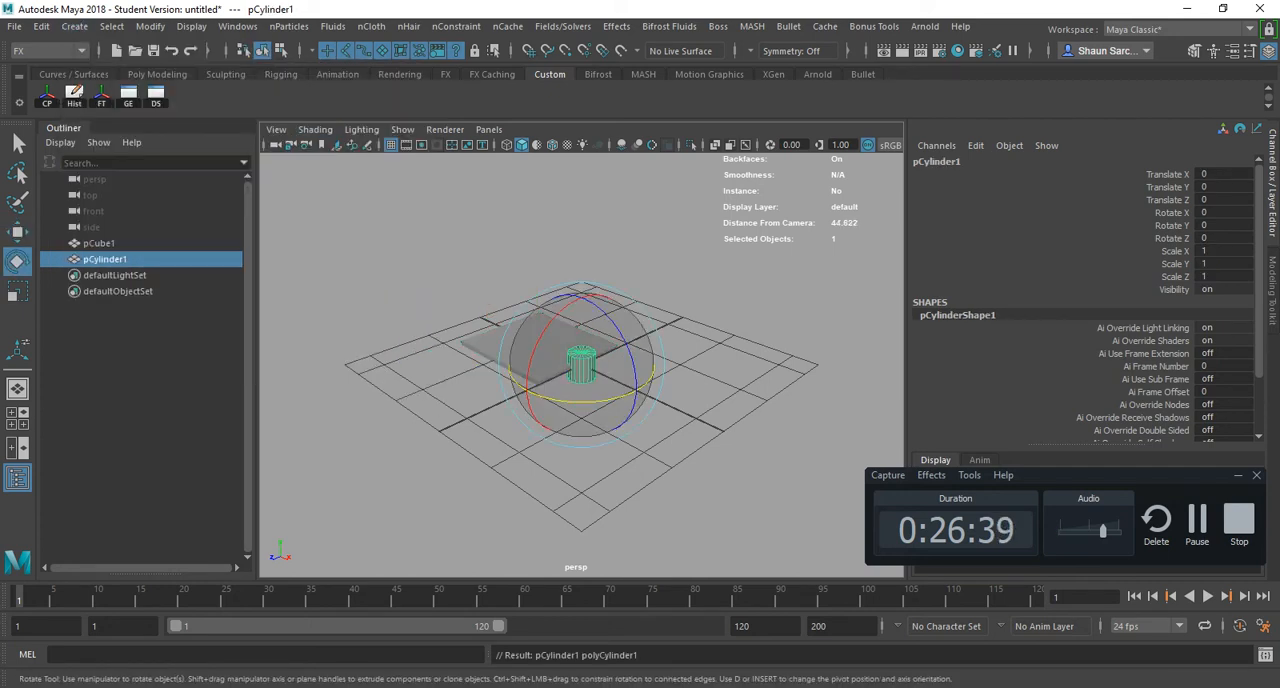
{"action": "left_click_drag", "start_coordinate": [522, 345], "coordinate": [540, 404]}
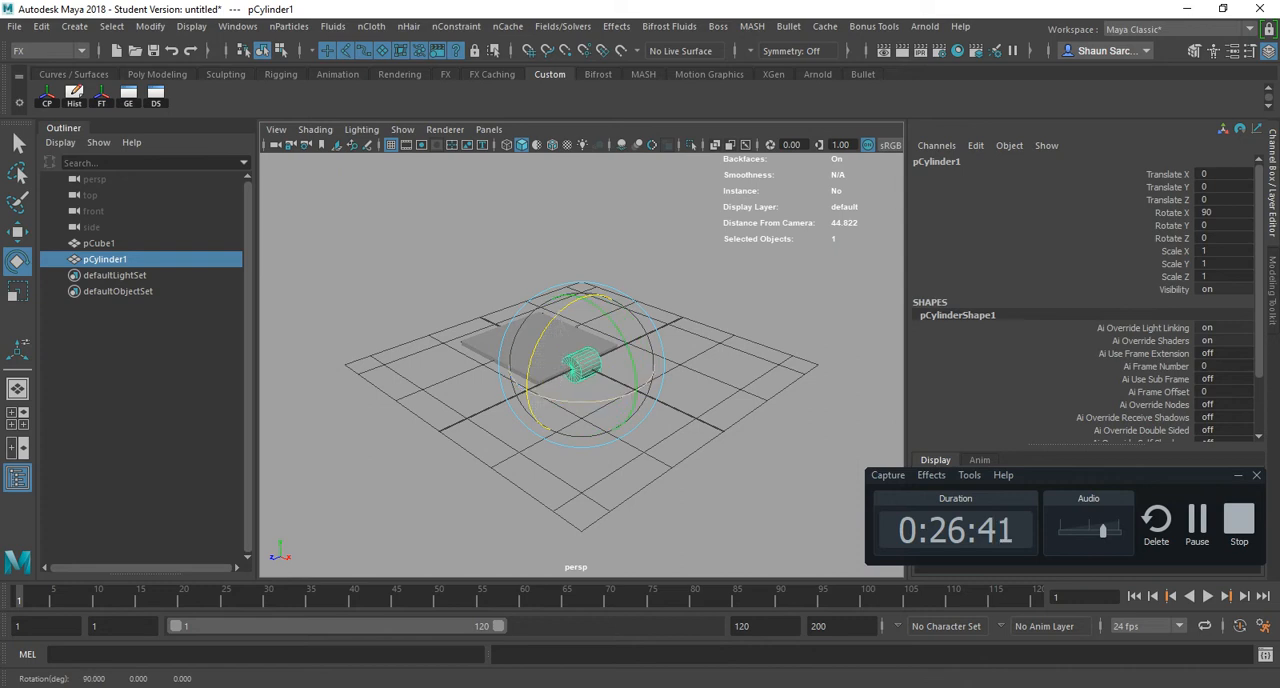
{"action": "key", "text": "r"}
{"action": "left_click_drag", "start_coordinate": [620, 432], "coordinate": [605, 404]}
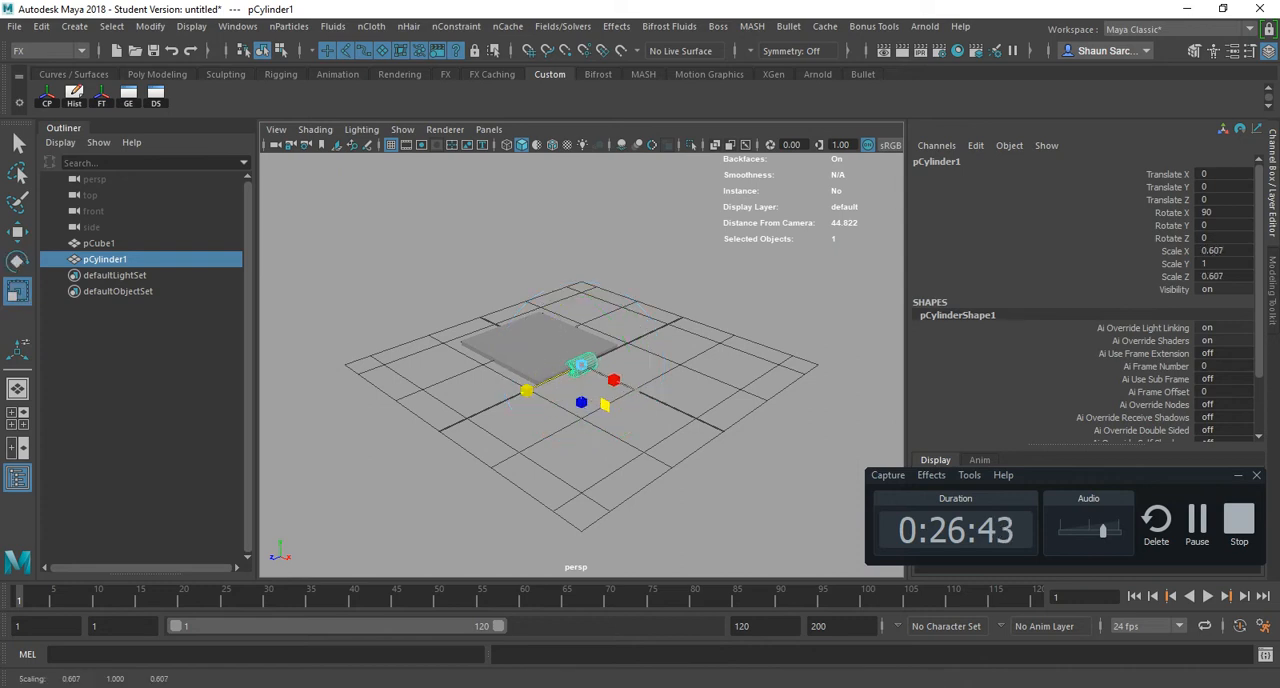
{"action": "left_click_drag", "start_coordinate": [527, 391], "coordinate": [350, 473]}
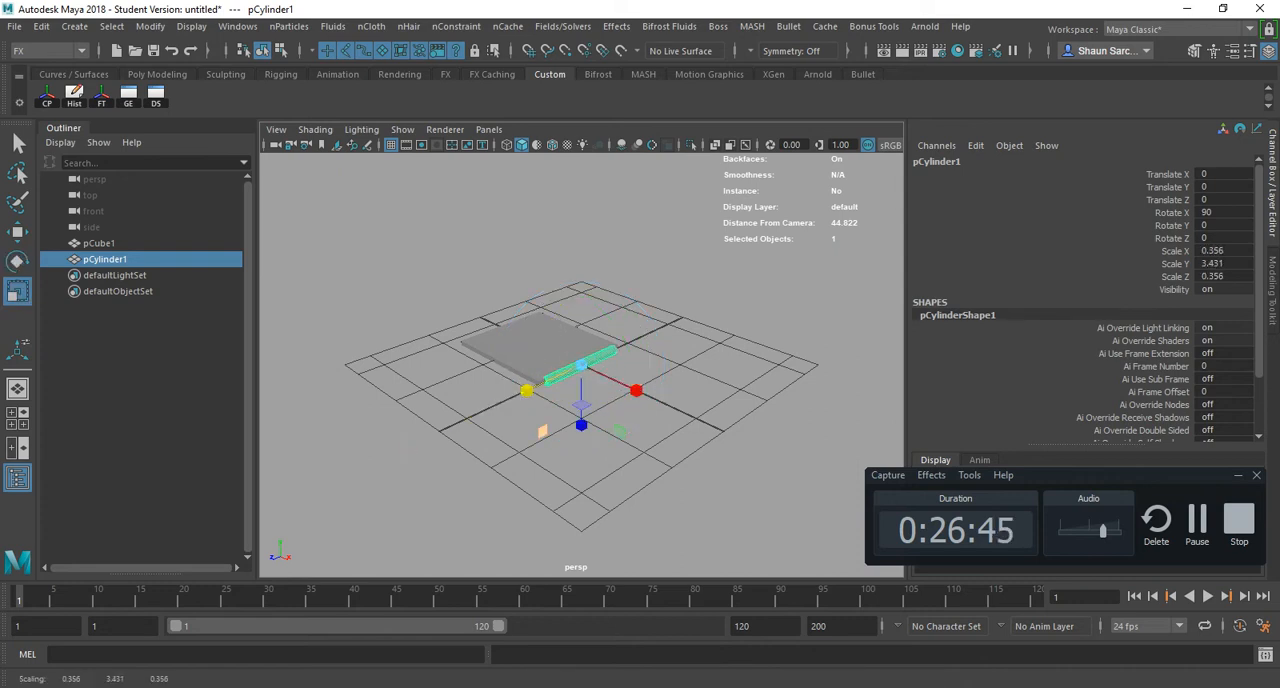
{"action": "left_click_drag", "start_coordinate": [390, 430], "coordinate": [700, 470], "text": "alt"}
{"action": "right_click_drag", "start_coordinate": [620, 440], "coordinate": [700, 445], "text": "alt"}
{"action": "left_click_drag", "start_coordinate": [640, 400], "coordinate": [620, 462], "text": "alt"}
{"action": "key", "text": "w"}
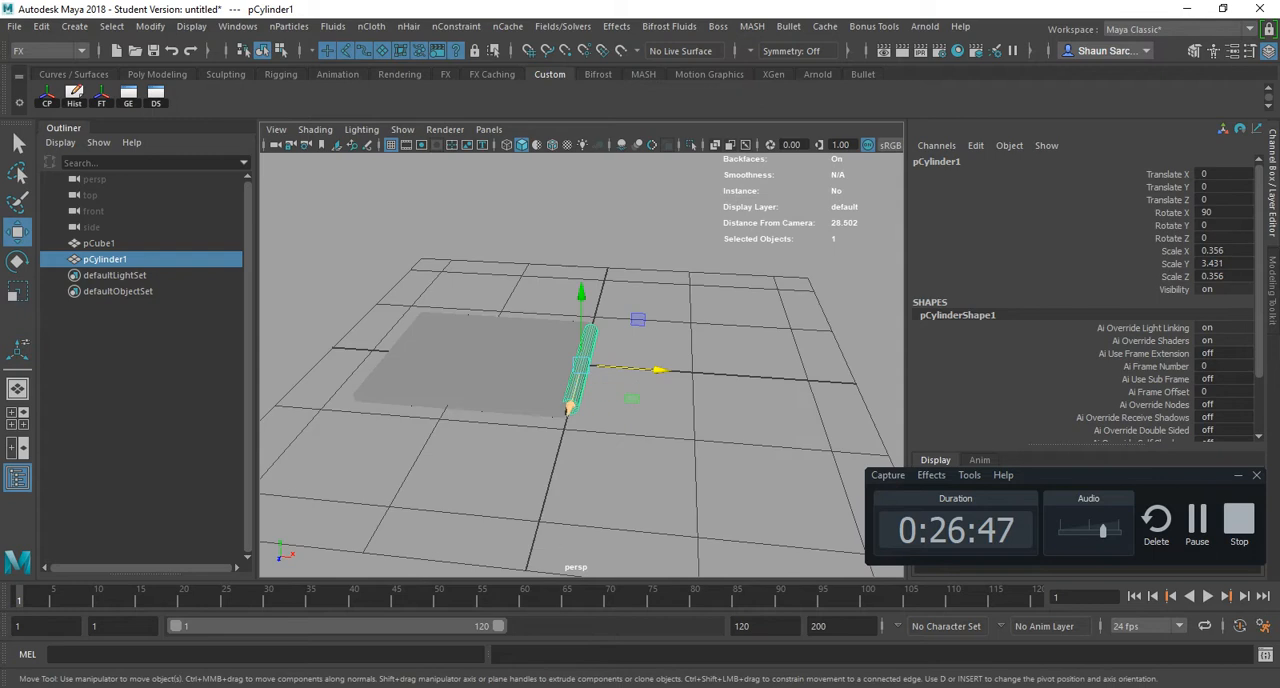
- Select the slab and the cylinder together and group them
{"action": "left_click", "coordinate": [540, 366]}
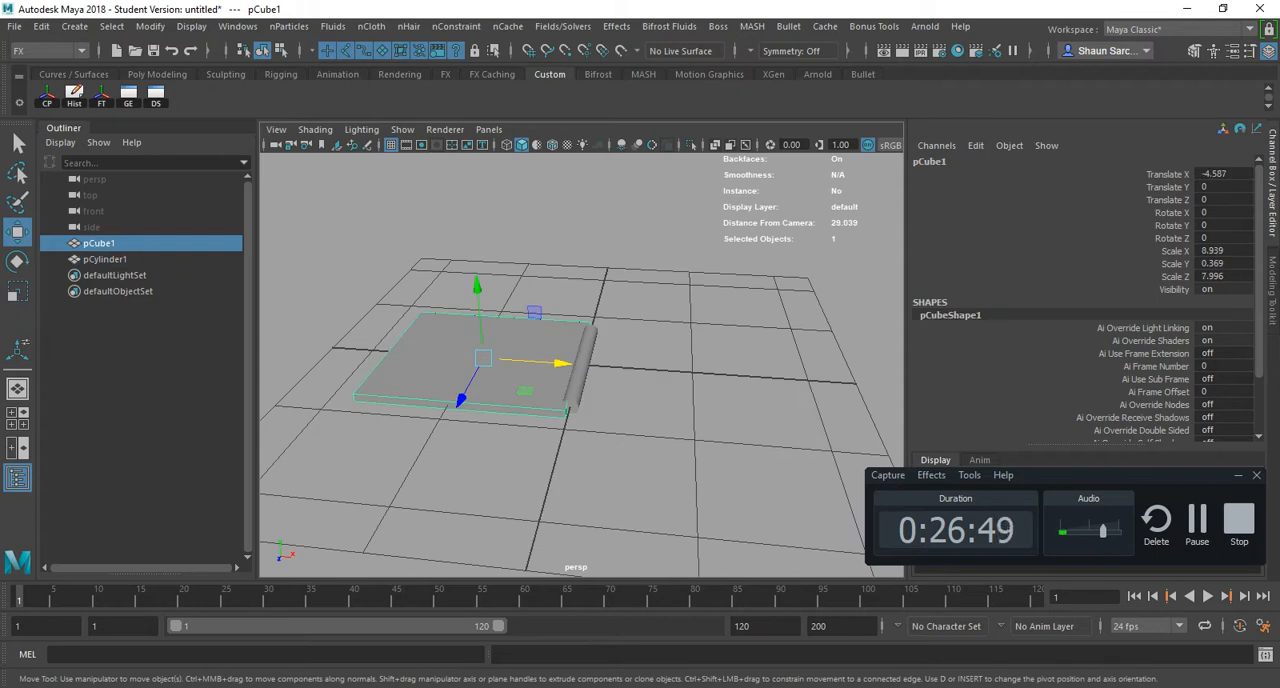
{"action": "left_click_drag", "start_coordinate": [477, 288], "coordinate": [468, 118]}
{"action": "key", "text": "ctrl+z"}
{"action": "left_click", "coordinate": [586, 355], "text": "shift"}
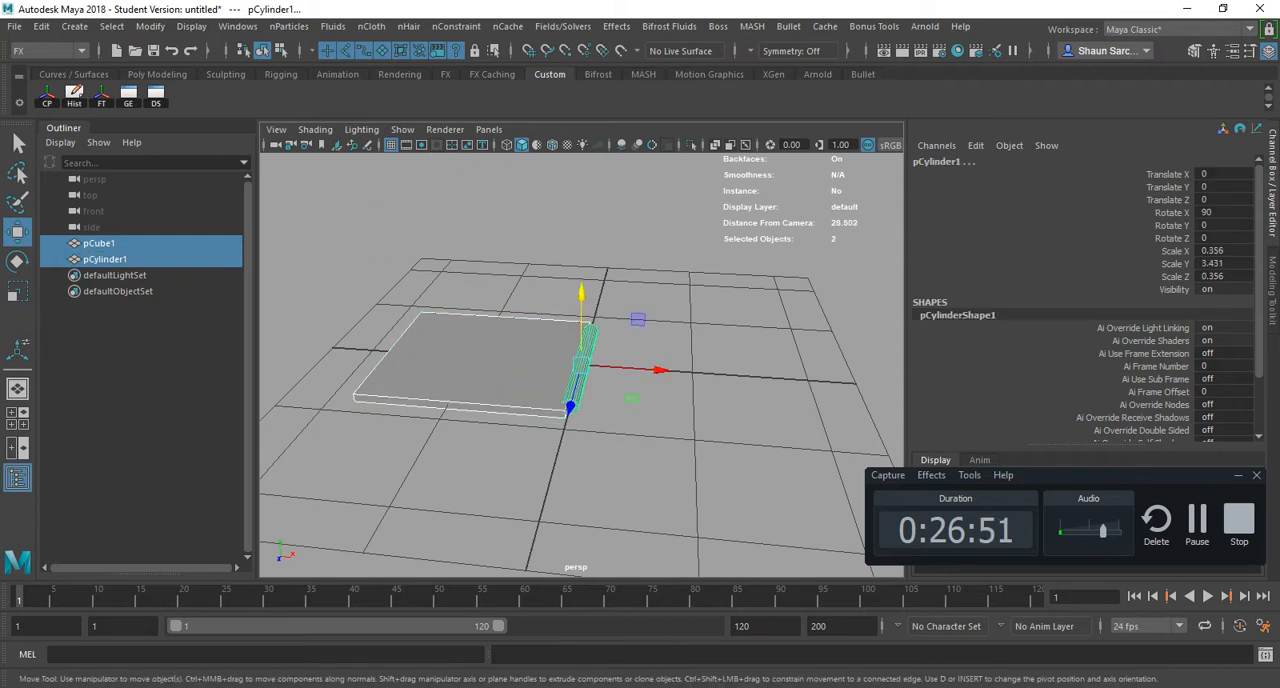
{"action": "key", "text": "ctrl+z"}
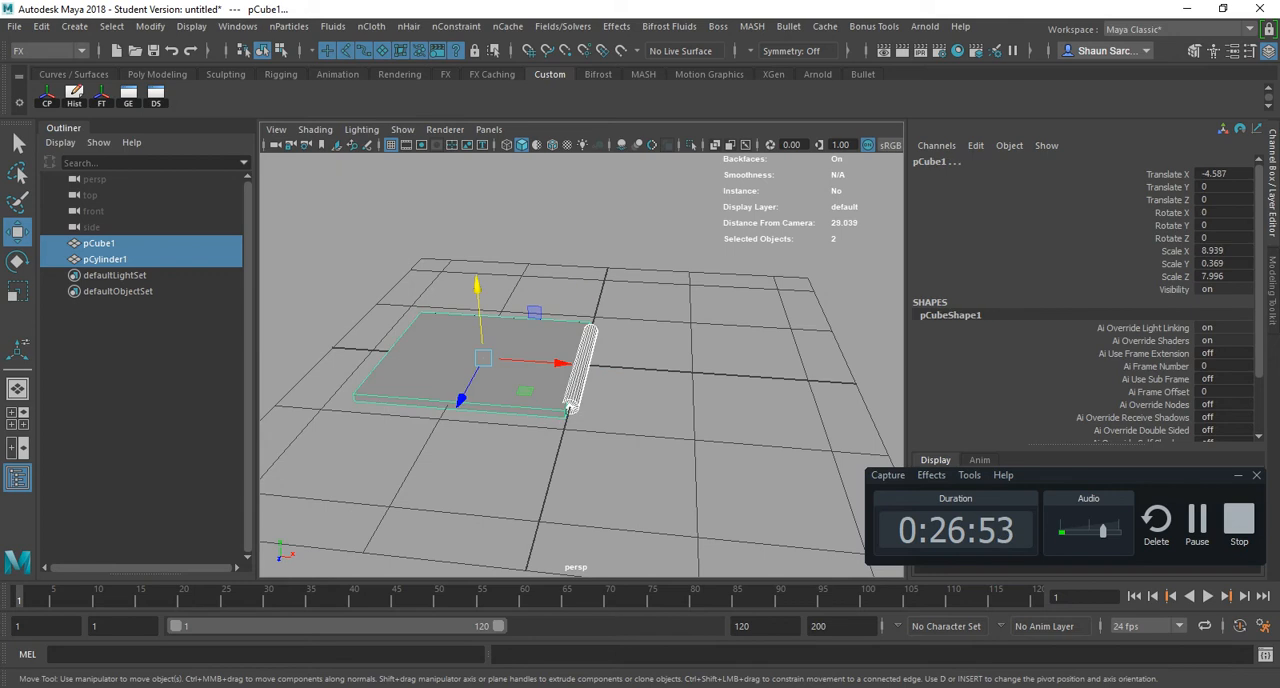
{"action": "key", "text": "ctrl+g"}
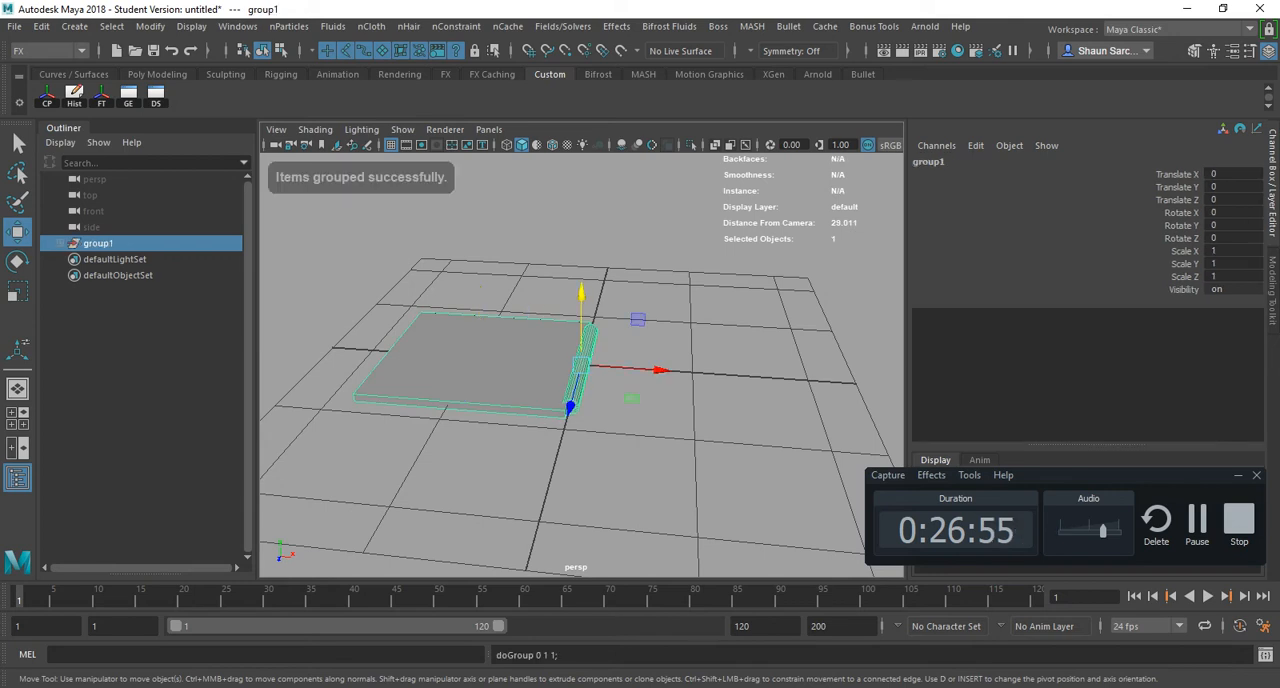
- Rotate the group about -93.5 degrees in Z around the cylinder so the slab swings upright
{"action": "key", "text": "e"}
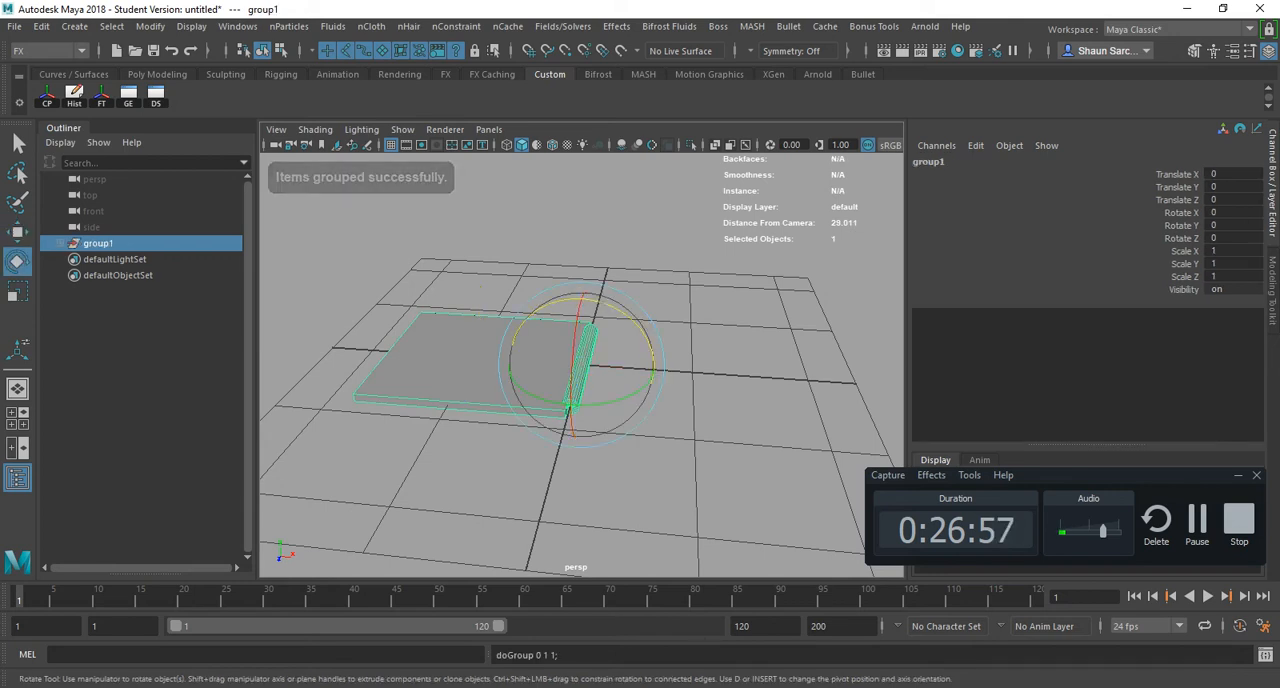
{"action": "left_click_drag", "start_coordinate": [597, 302], "coordinate": [654, 371]}
{"action": "key", "text": "ctrl+z"}
{"action": "key", "text": "shift+z"}
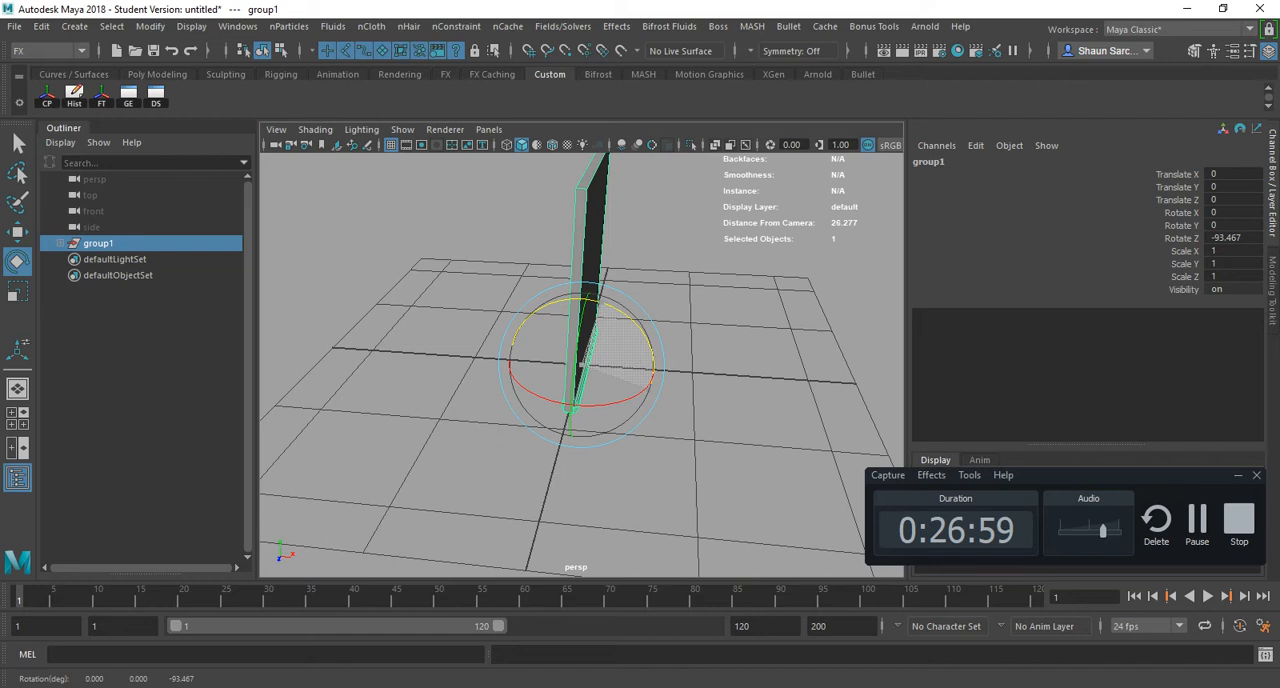
- Undo the group's rotation and the grouping, try rotating the ungrouped slab and cylinder about -15 degrees in Z, and undo that
{"action": "key", "text": "ctrl+z"}
{"action": "key", "text": "ctrl+z"}
{"action": "mouse_move", "coordinate": [567, 411]}
{"action": "left_mouse_down"}
{"action": "mouse_move", "coordinate": [614, 365]}
{"action": "mouse_move", "coordinate": [607, 404]}
{"action": "mouse_move", "coordinate": [650, 362]}
{"action": "mouse_move", "coordinate": [612, 420]}
{"action": "mouse_move", "coordinate": [652, 366]}
{"action": "mouse_move", "coordinate": [600, 329]}
{"action": "mouse_move", "coordinate": [655, 363]}
{"action": "mouse_move", "coordinate": [648, 400]}
{"action": "mouse_move", "coordinate": [591, 406]}
{"action": "left_mouse_up"}
{"action": "key", "text": "ctrl+z"}
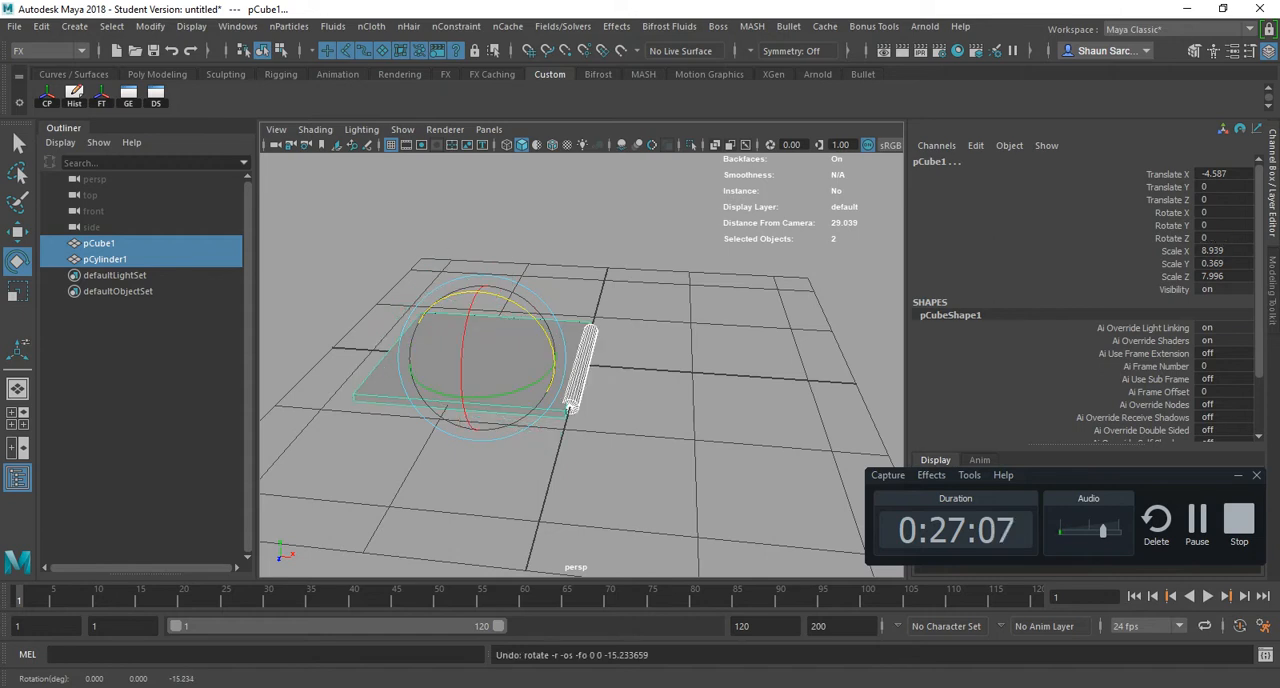
- Group the slab and cylinder again, test a rotation of about 5 degrees in Z on the group, and undo the rotation
{"action": "key", "text": "ctrl+g"}
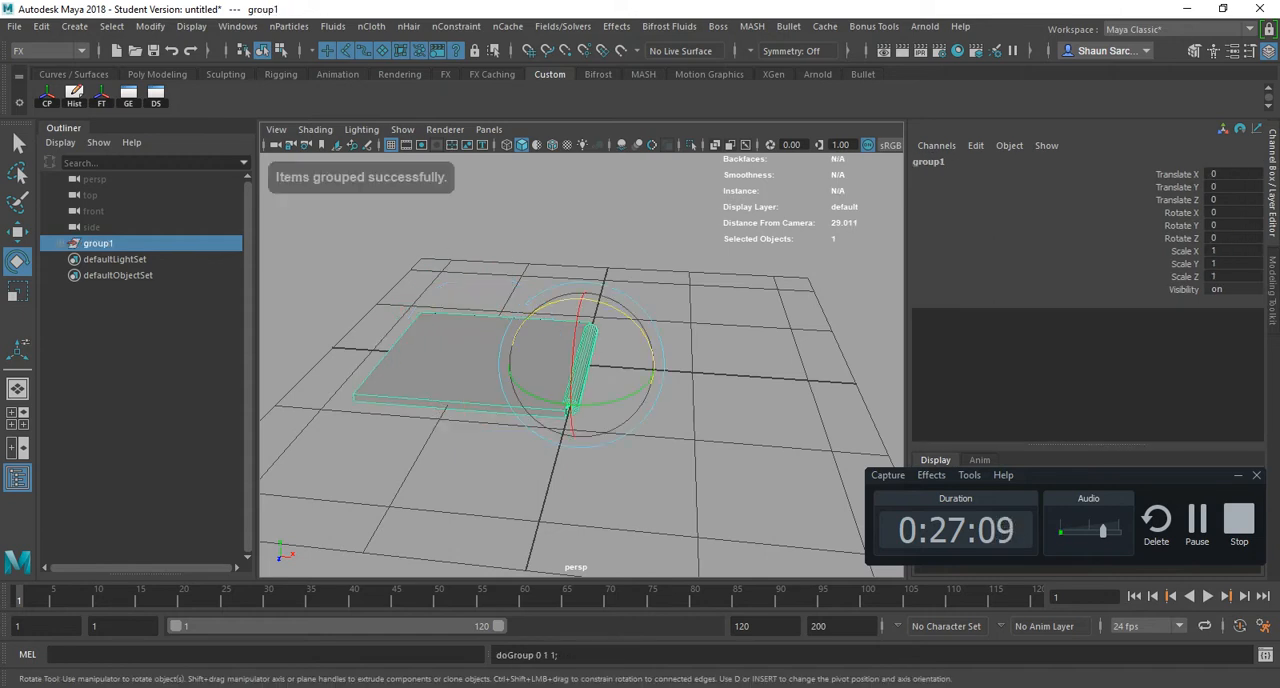
{"action": "mouse_move", "coordinate": [602, 302]}
{"action": "left_mouse_down"}
{"action": "mouse_move", "coordinate": [650, 391]}
{"action": "mouse_move", "coordinate": [511, 368]}
{"action": "mouse_move", "coordinate": [626, 421]}
{"action": "mouse_move", "coordinate": [635, 321]}
{"action": "mouse_move", "coordinate": [651, 348]}
{"action": "mouse_move", "coordinate": [655, 364]}
{"action": "mouse_move", "coordinate": [621, 310]}
{"action": "mouse_move", "coordinate": [595, 301]}
{"action": "left_mouse_up"}
{"action": "key", "text": "ctrl+z"}
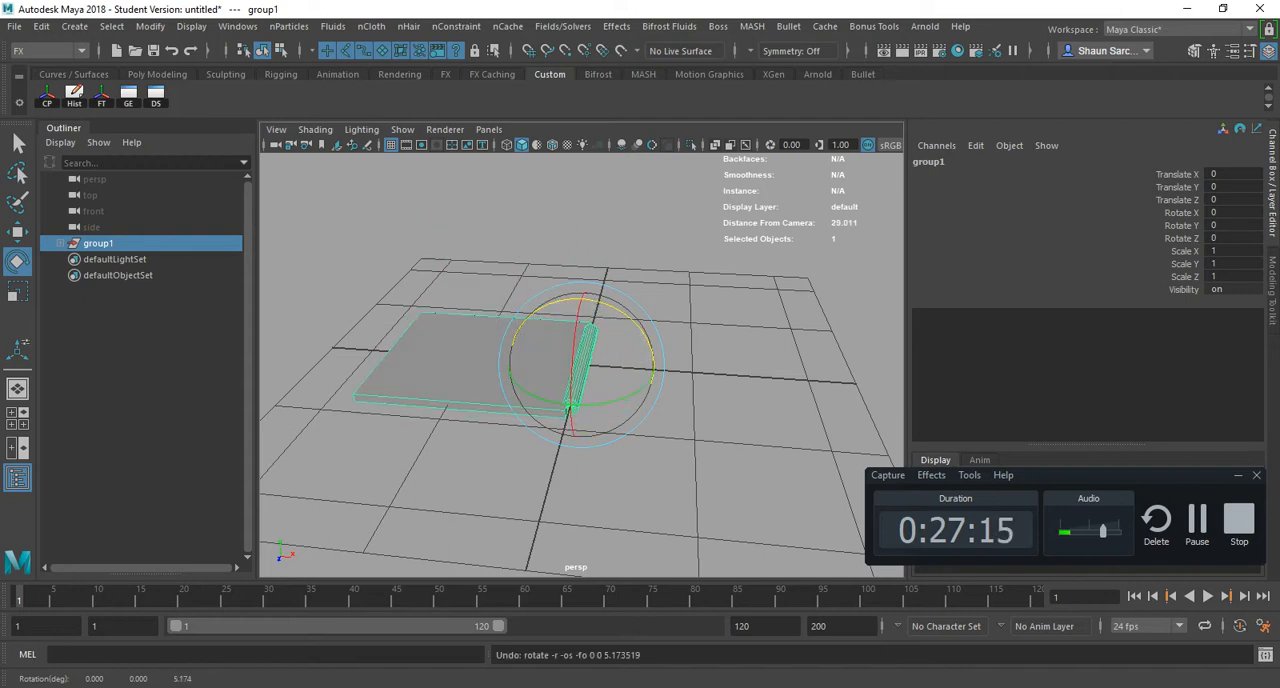
- Expand group1 in the Outliner, select pCylinder1 and pCube1 inside it, and undo back to before the grouping
{"action": "left_click", "coordinate": [690, 300]}
{"action": "left_click_drag", "start_coordinate": [690, 300], "coordinate": [605, 312], "text": "alt"}
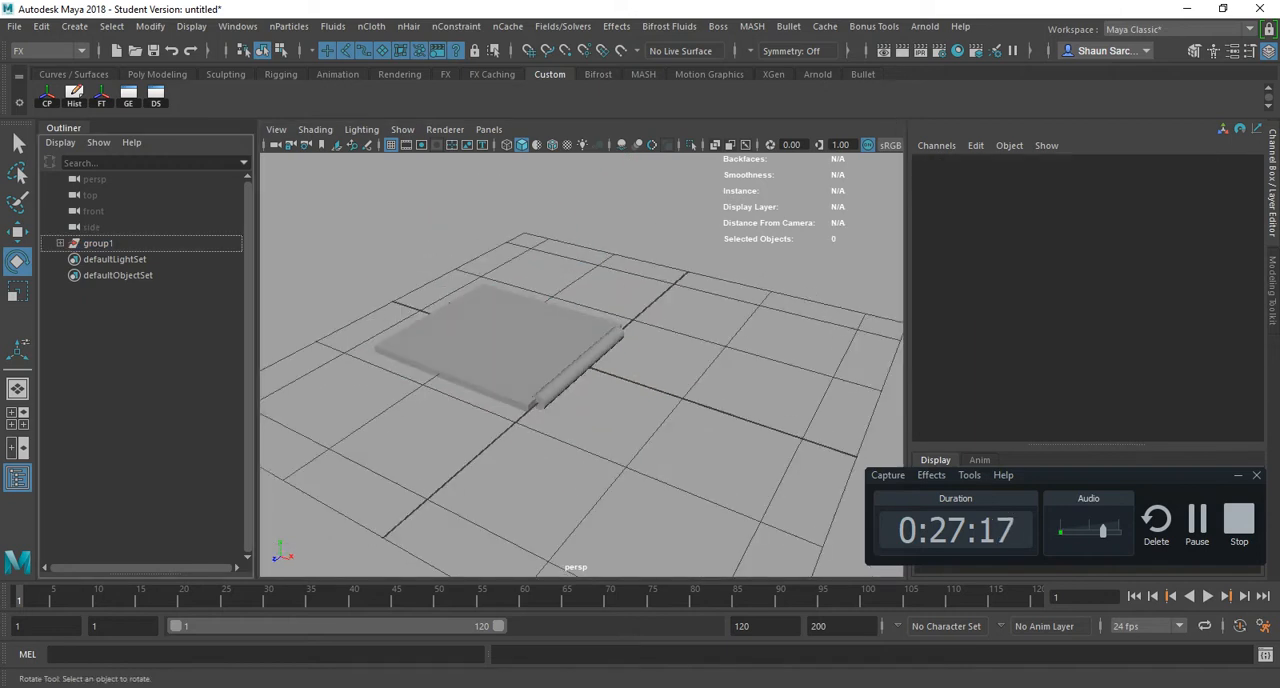
{"action": "left_click", "coordinate": [60, 243]}
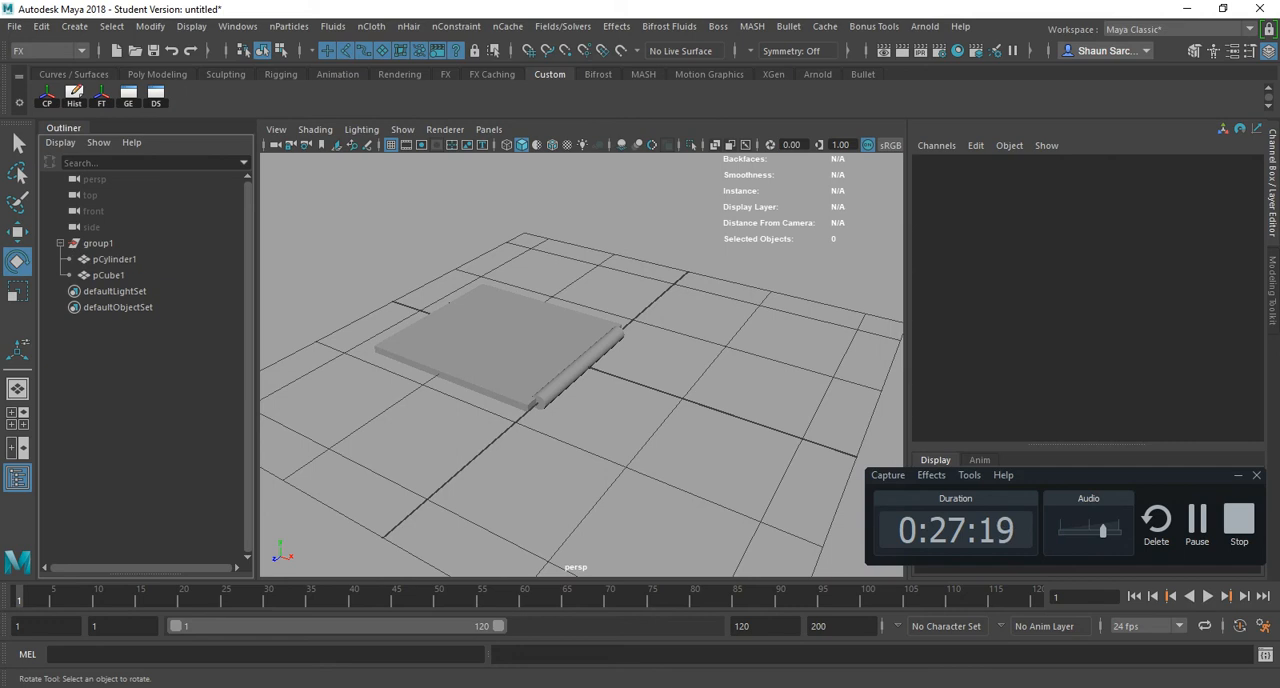
{"action": "left_click_drag", "start_coordinate": [114, 259], "coordinate": [110, 275]}
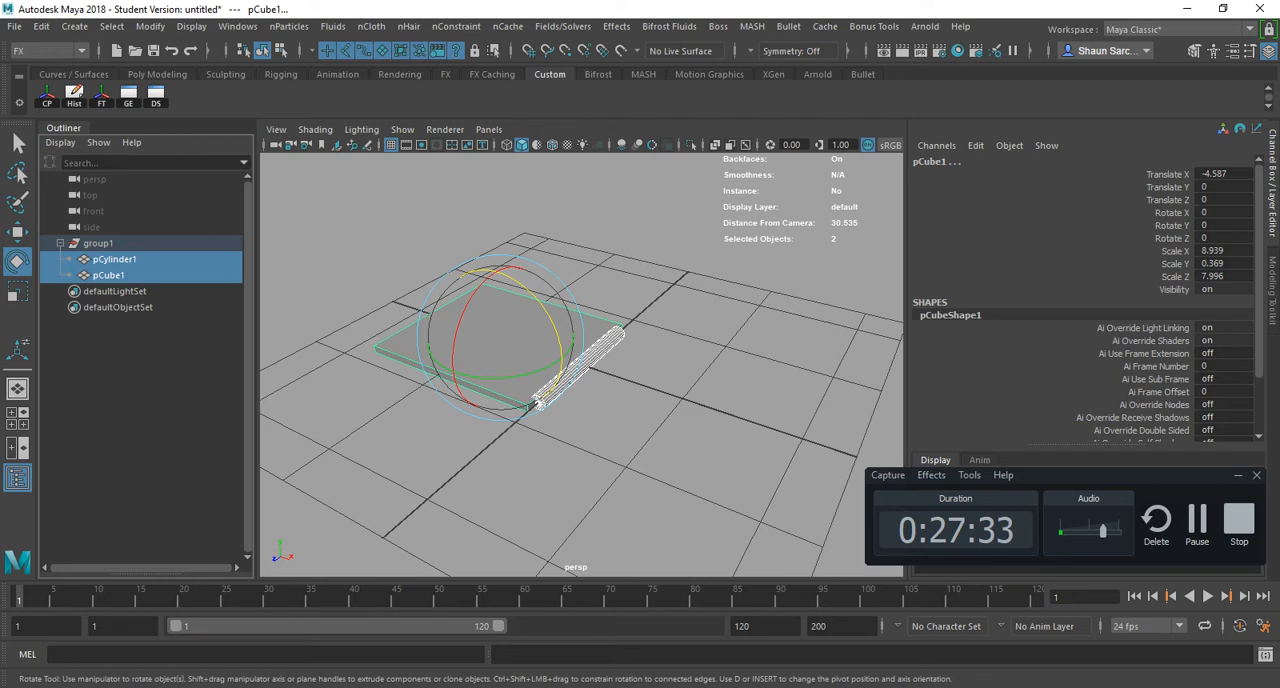
{"action": "key", "text": "ctrl+z"}
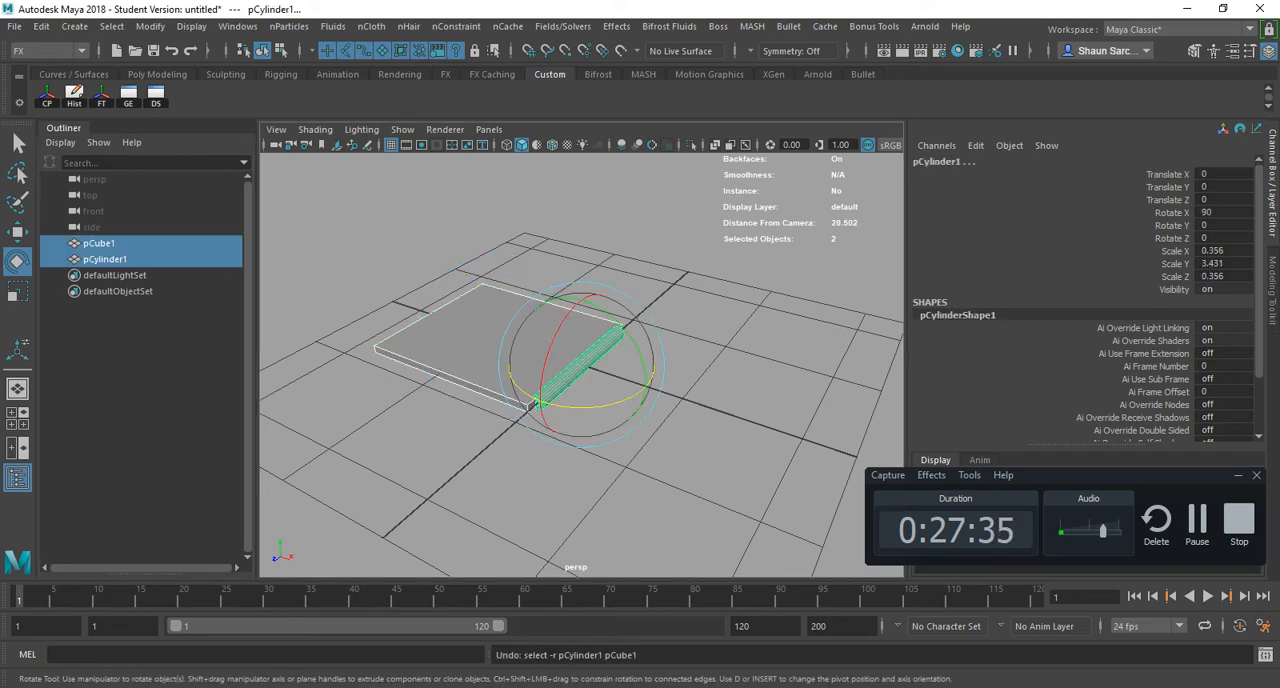
- Inspect where the slab meets the cylinder and look up the Parent hotkey in Maya_Hotkey_FULL.pdf
{"action": "scroll", "coordinate": [582, 366], "scroll_direction": "up", "scroll_amount": 6}
{"action": "left_click_drag", "start_coordinate": [560, 390], "coordinate": [680, 350], "text": "alt"}
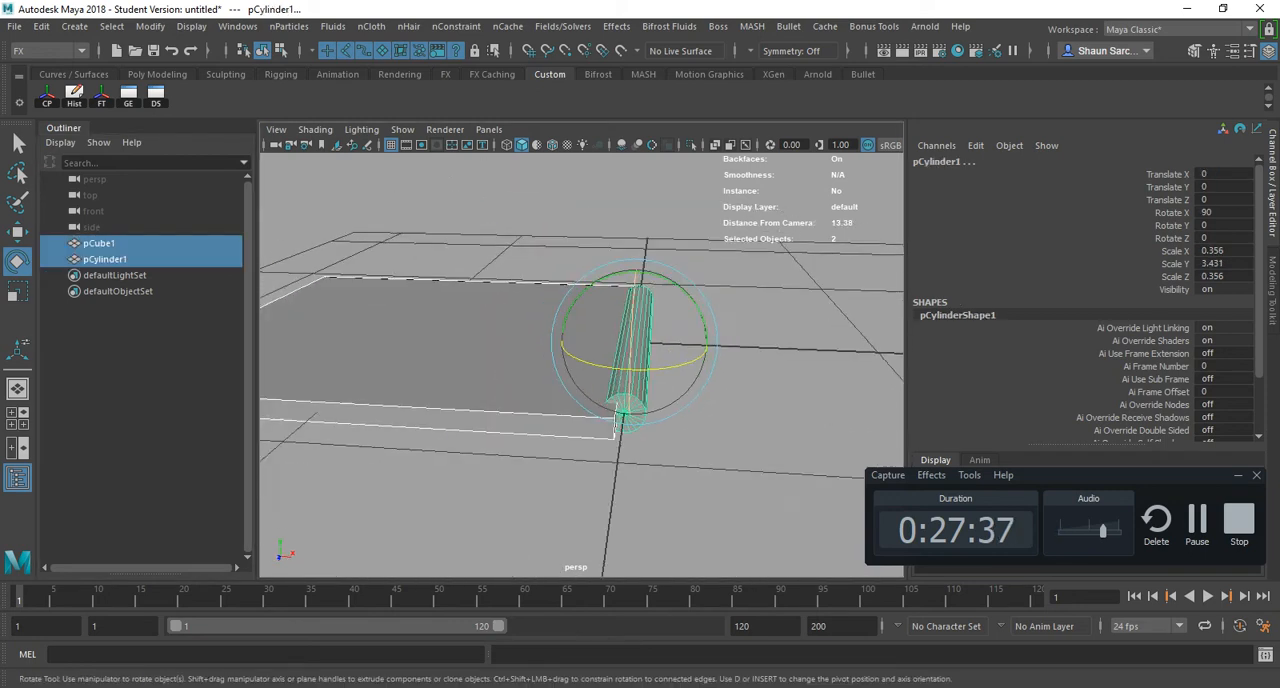
{"action": "left_click_drag", "start_coordinate": [402, 210], "coordinate": [424, 416]}
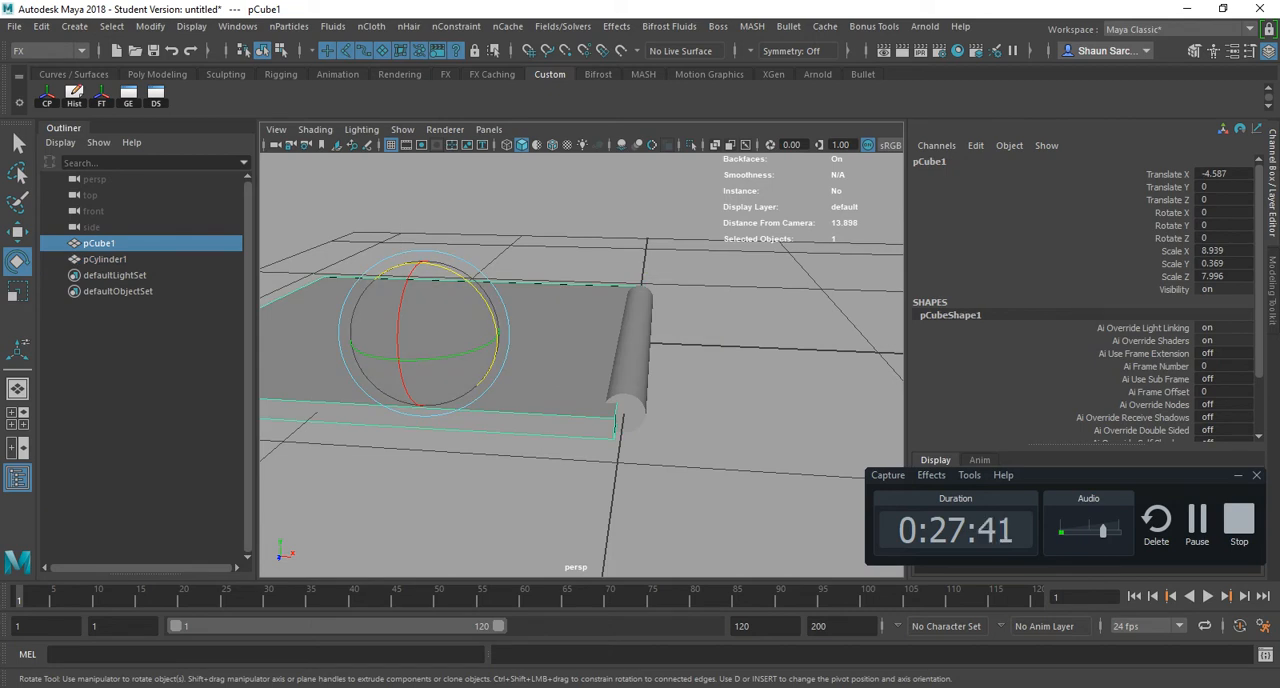
{"action": "left_click", "coordinate": [631, 345]}
{"action": "key", "text": "alt+Tab"}
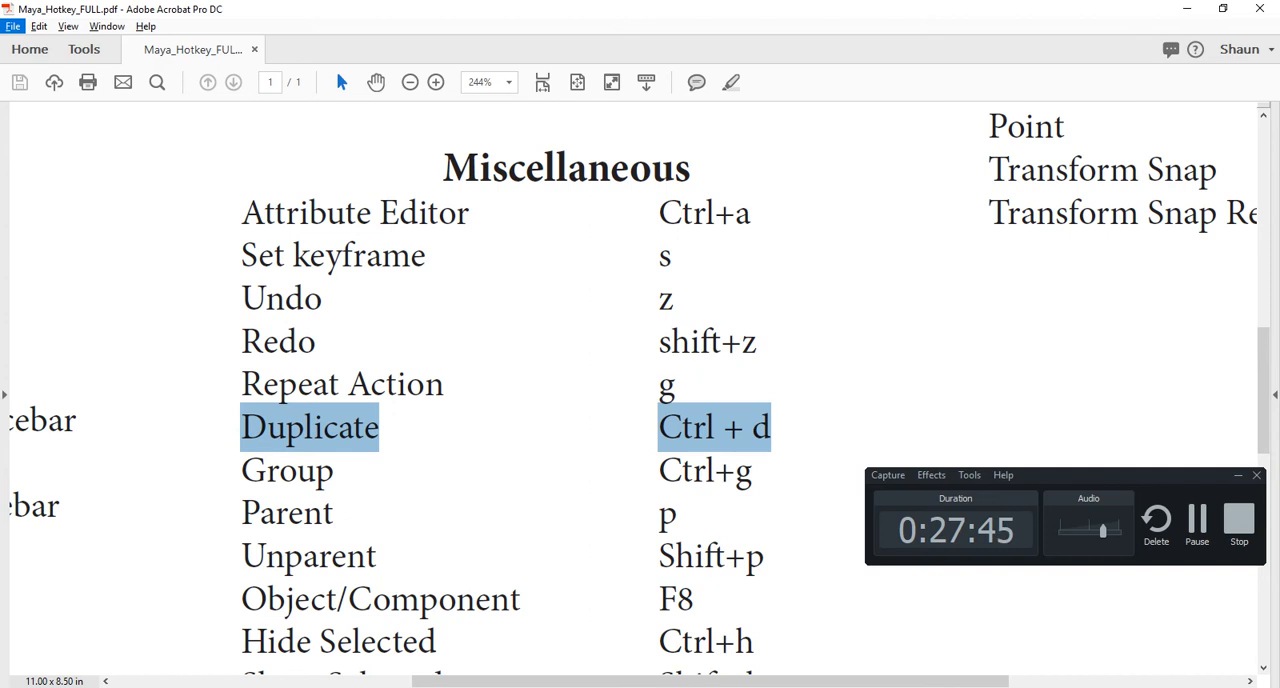
{"action": "key", "text": "alt+Tab"}
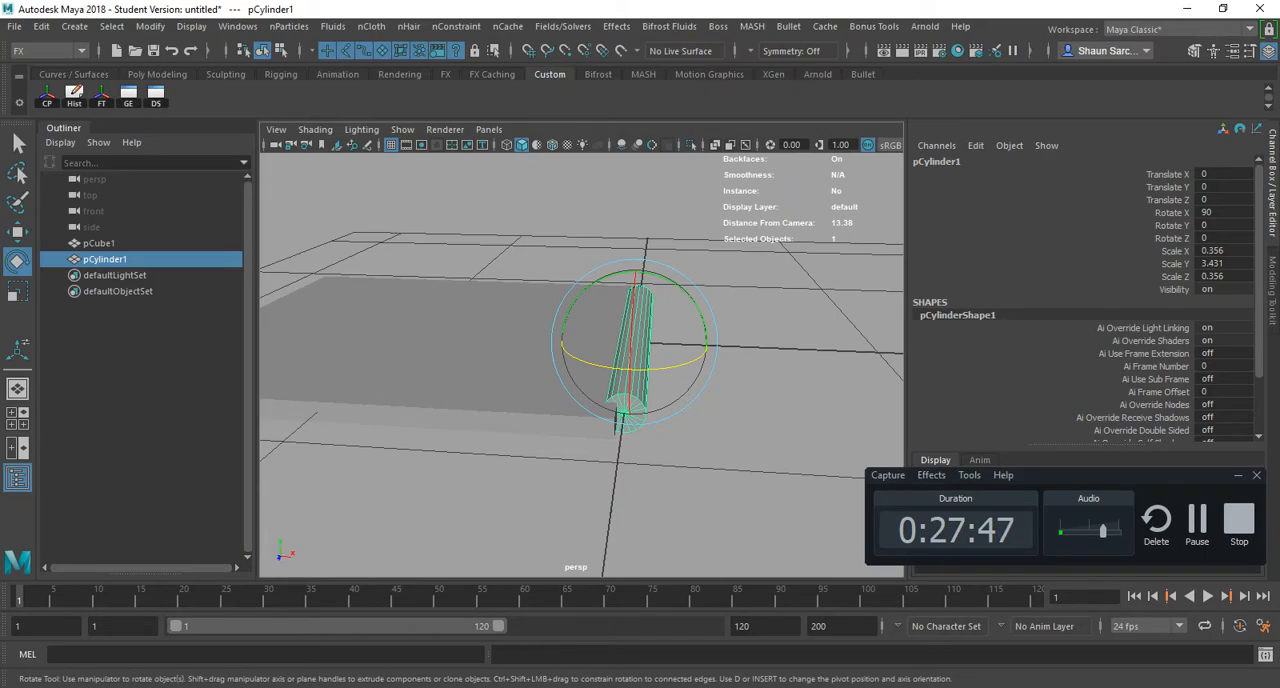
- Parent the slab pCube1 to pCylinder1, expand the cylinder's hierarchy in the Outliner, and select the parent
{"action": "left_click", "coordinate": [563, 345]}
{"action": "left_click", "coordinate": [630, 350], "text": "shift"}
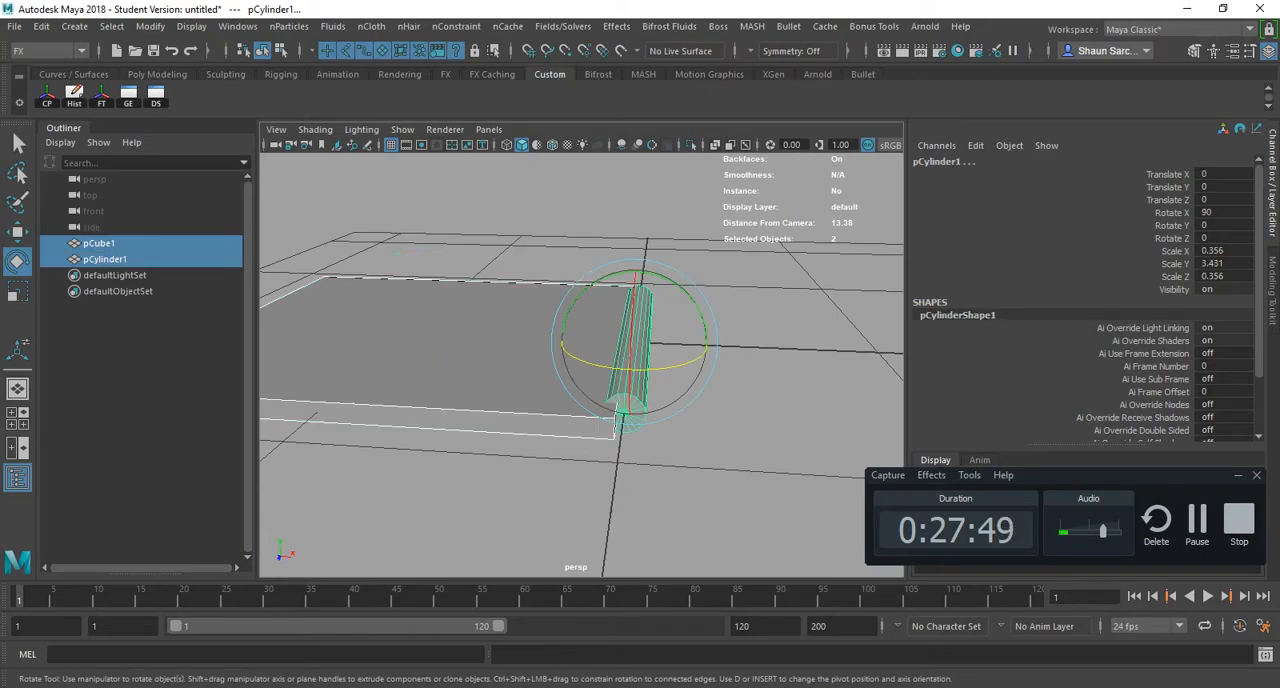
{"action": "key", "text": "p"}
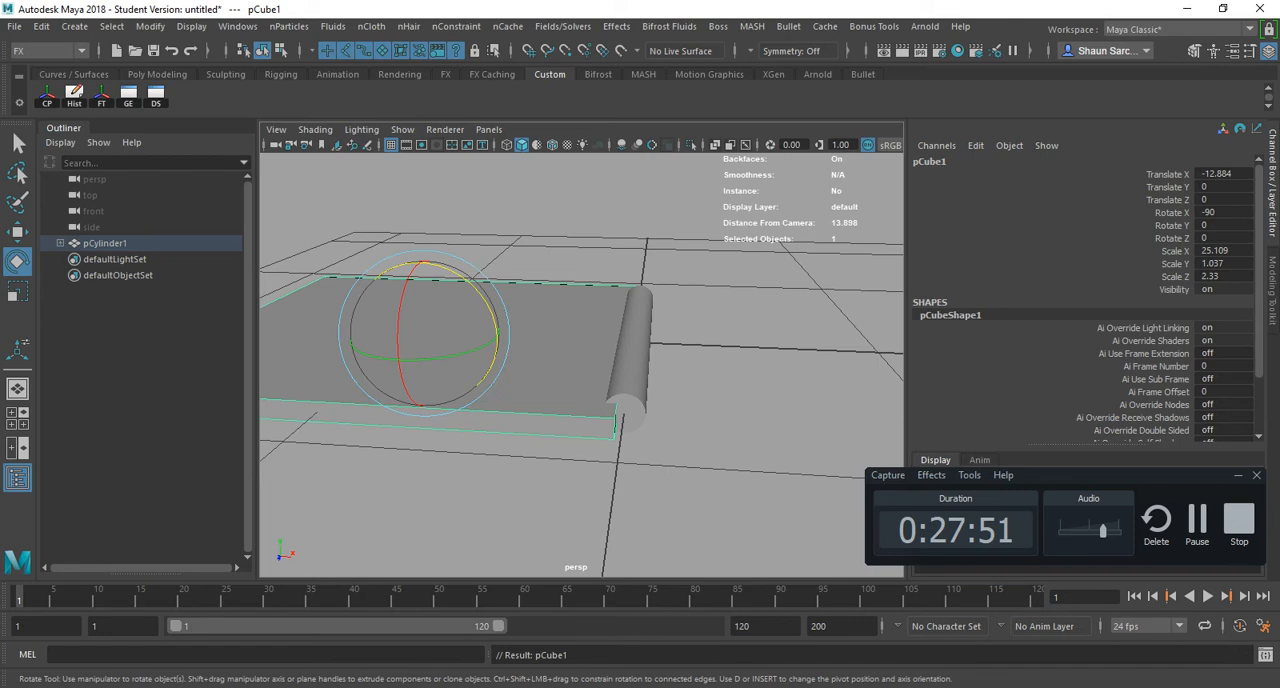
{"action": "left_click", "coordinate": [60, 243]}
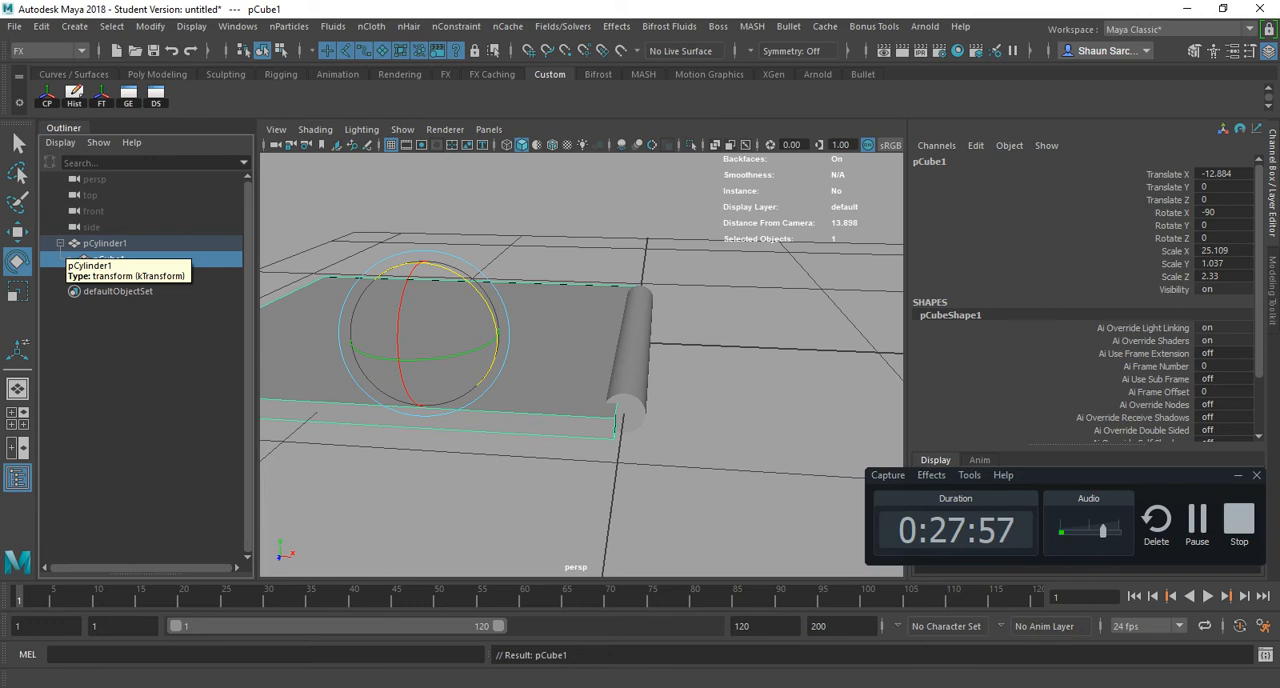
{"action": "left_click", "coordinate": [72, 246]}
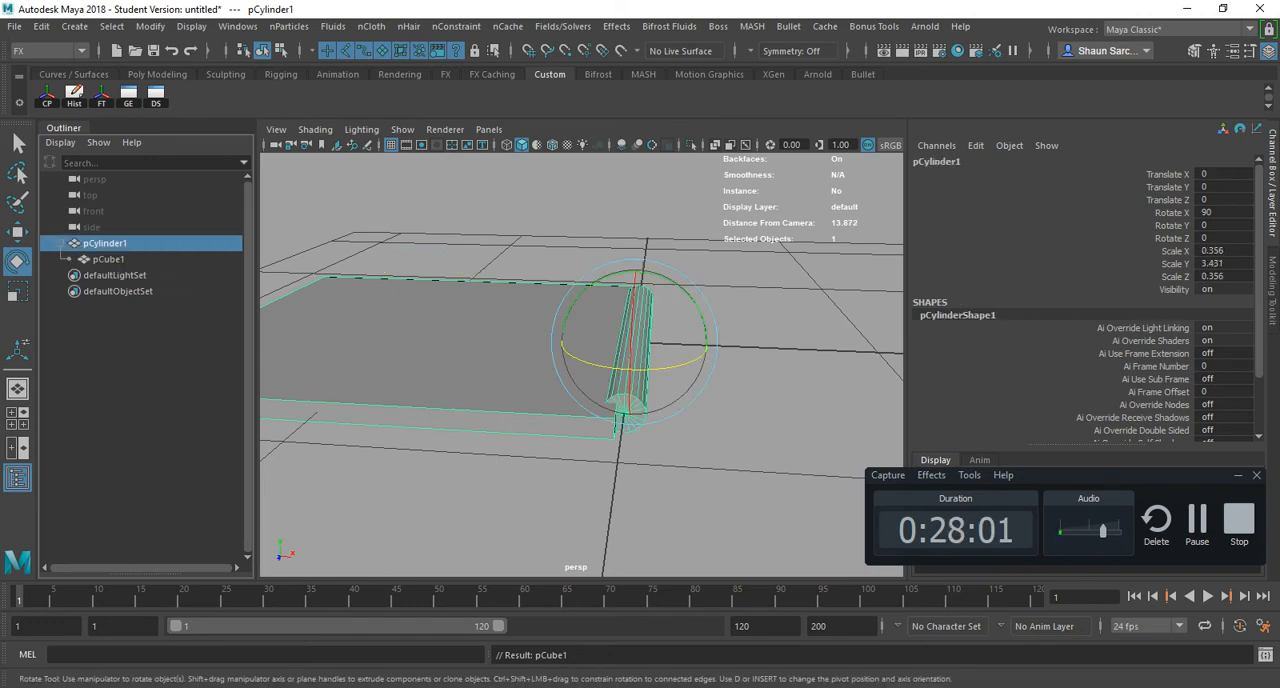
- Try rotating only the child slab by about -17 degrees around its object Z axis, and undo it
{"action": "left_click", "coordinate": [470, 335]}
{"action": "left_click_drag", "start_coordinate": [472, 284], "coordinate": [488, 302]}
{"action": "key", "text": "ctrl+z"}
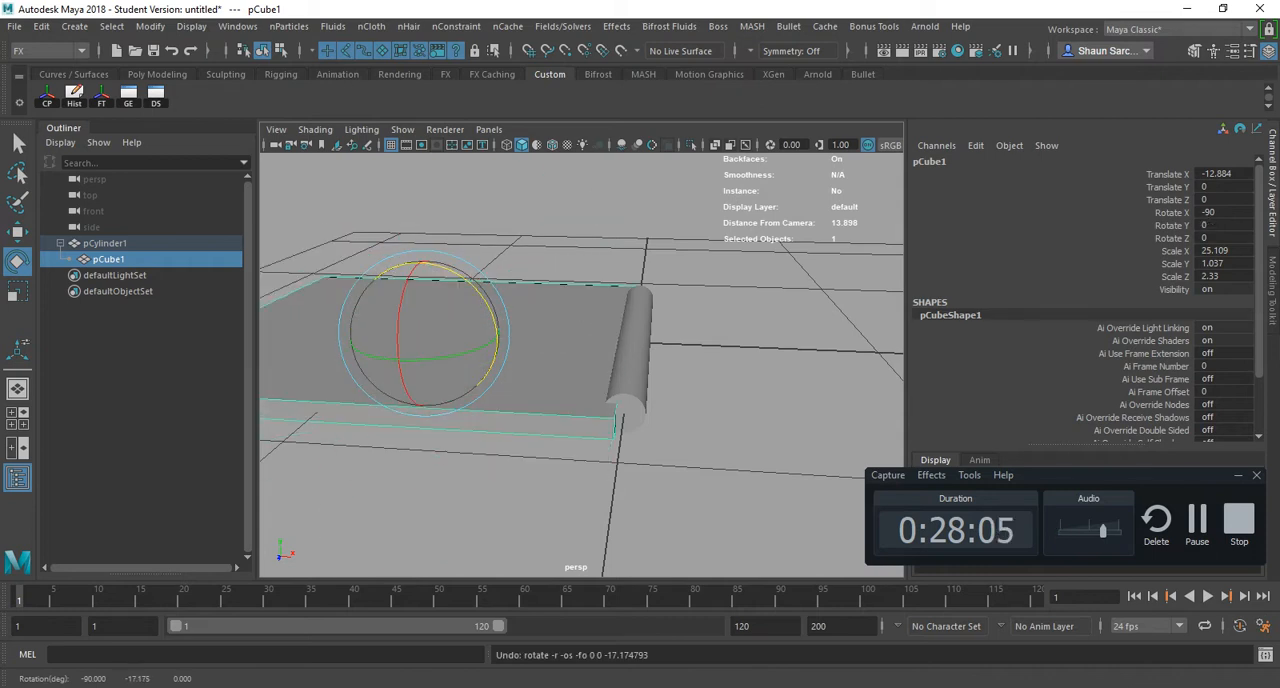
- Select the parent cylinder, try rotating it together with its child slab, and undo the rotations
{"action": "left_click", "coordinate": [630, 350]}
{"action": "left_click_drag", "start_coordinate": [684, 291], "coordinate": [790, 410]}
{"action": "left_click_drag", "start_coordinate": [581, 390], "coordinate": [610, 285]}
{"action": "key", "text": "ctrl+z"}
{"action": "scroll", "coordinate": [582, 365], "scroll_direction": "down", "scroll_amount": 3}
{"action": "left_click_drag", "start_coordinate": [700, 340], "coordinate": [665, 345], "text": "alt"}
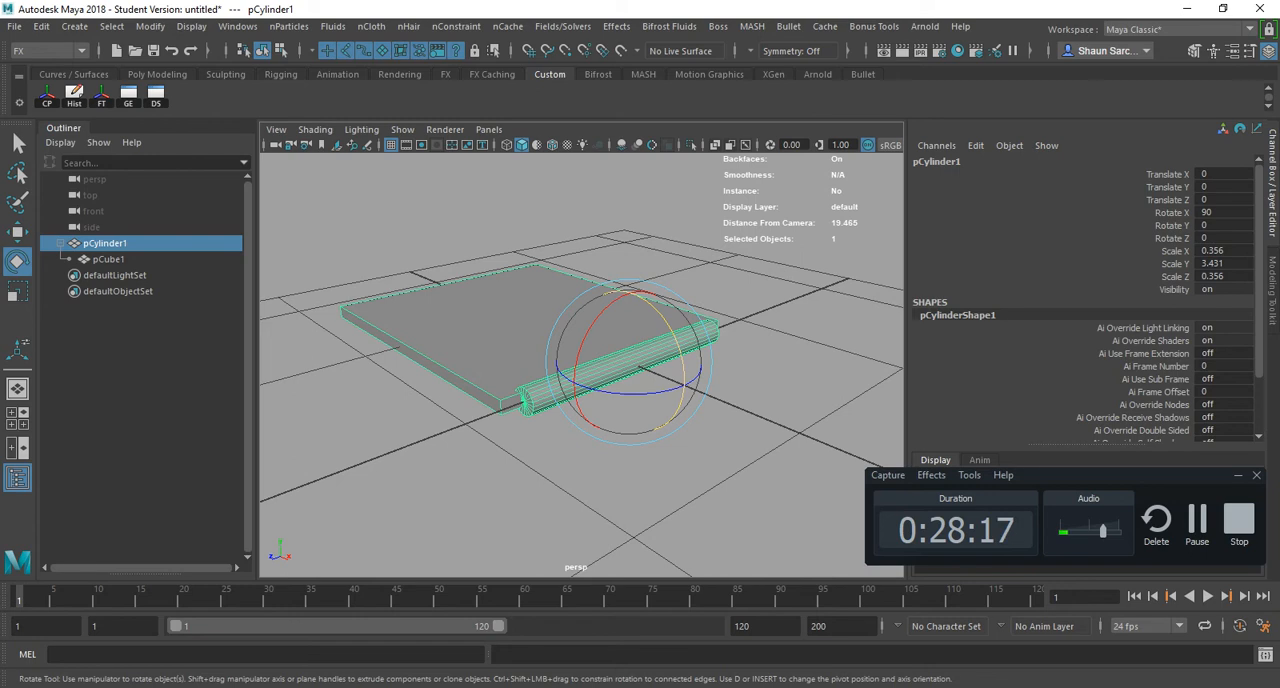
{"action": "mouse_move", "coordinate": [660, 309]}
{"action": "left_mouse_down"}
{"action": "mouse_move", "coordinate": [678, 408]}
{"action": "mouse_move", "coordinate": [683, 365]}
{"action": "mouse_move", "coordinate": [645, 298]}
{"action": "left_mouse_up"}
{"action": "key", "text": "ctrl+z"}
- Try rotating the child slab on its own, including about -101 degrees in object Z, and undo the rotations
{"action": "left_click", "coordinate": [484, 322]}
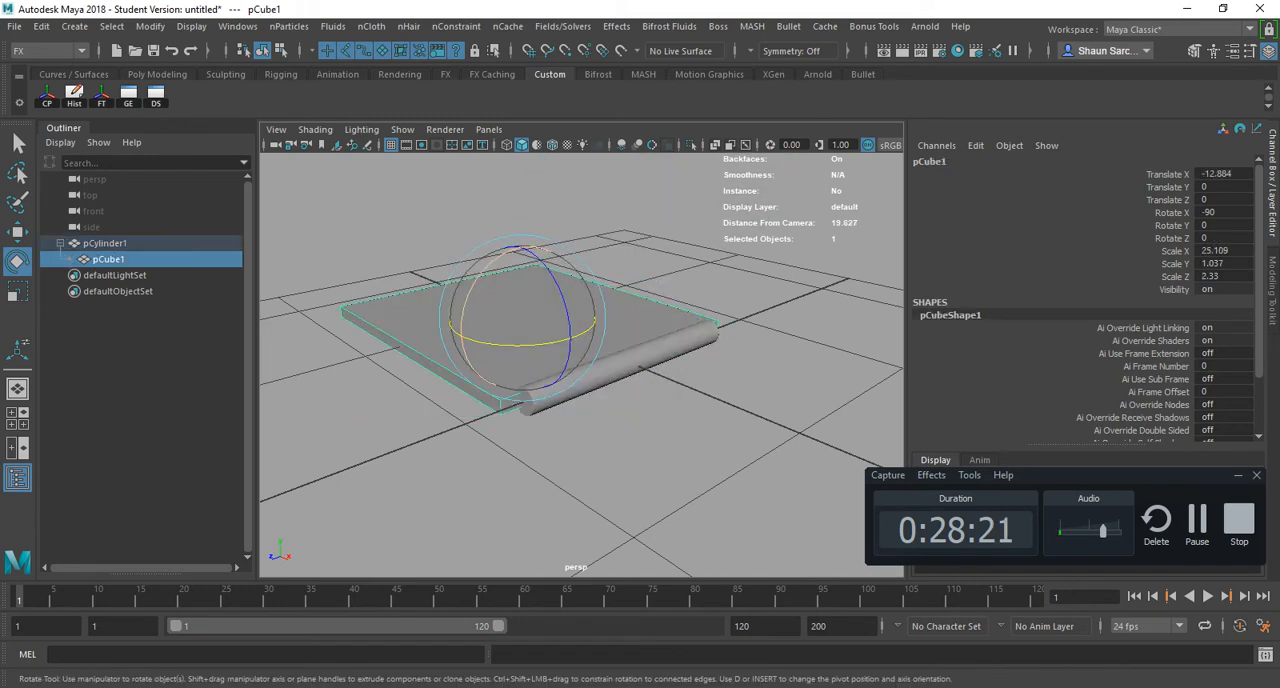
{"action": "mouse_move", "coordinate": [462, 325]}
{"action": "left_mouse_down"}
{"action": "mouse_move", "coordinate": [495, 261]}
{"action": "mouse_move", "coordinate": [484, 271]}
{"action": "mouse_move", "coordinate": [470, 291]}
{"action": "mouse_move", "coordinate": [530, 248]}
{"action": "mouse_move", "coordinate": [492, 262]}
{"action": "mouse_move", "coordinate": [462, 318]}
{"action": "left_mouse_up"}
{"action": "left_click_drag", "start_coordinate": [482, 274], "coordinate": [474, 288]}
{"action": "key", "text": "ctrl+z"}
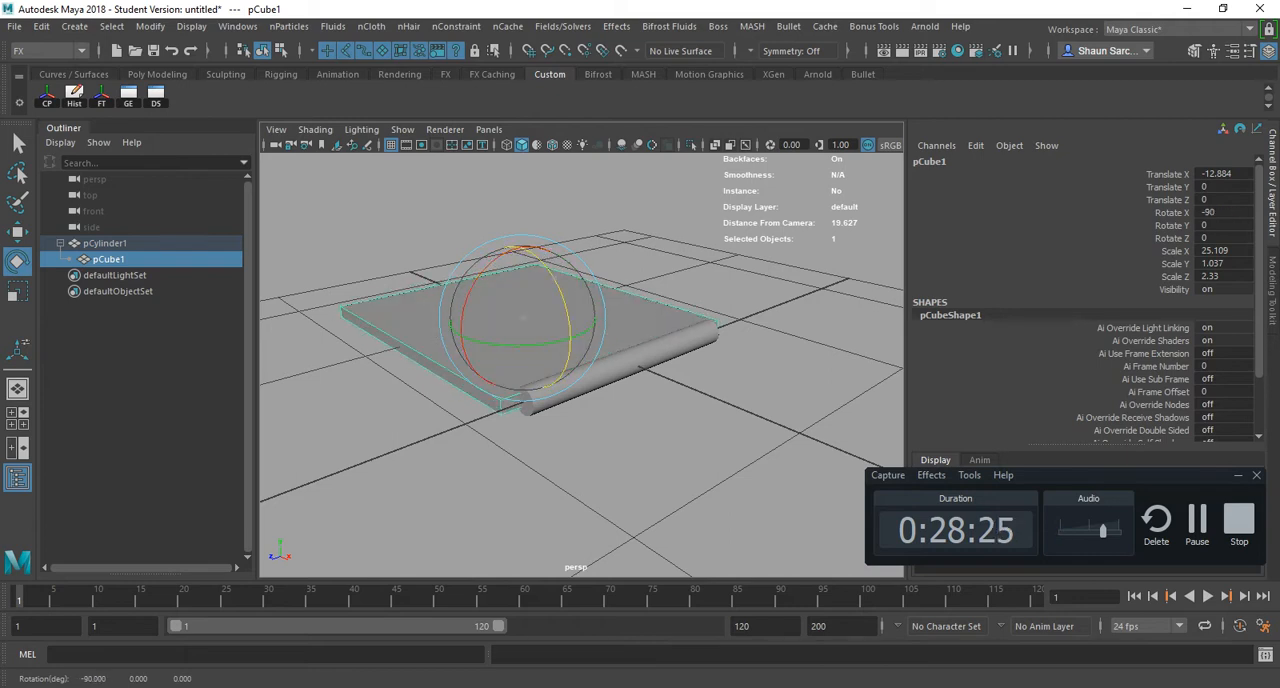
{"action": "left_click_drag", "start_coordinate": [545, 268], "coordinate": [563, 364]}
{"action": "key", "text": "ctrl+z"}
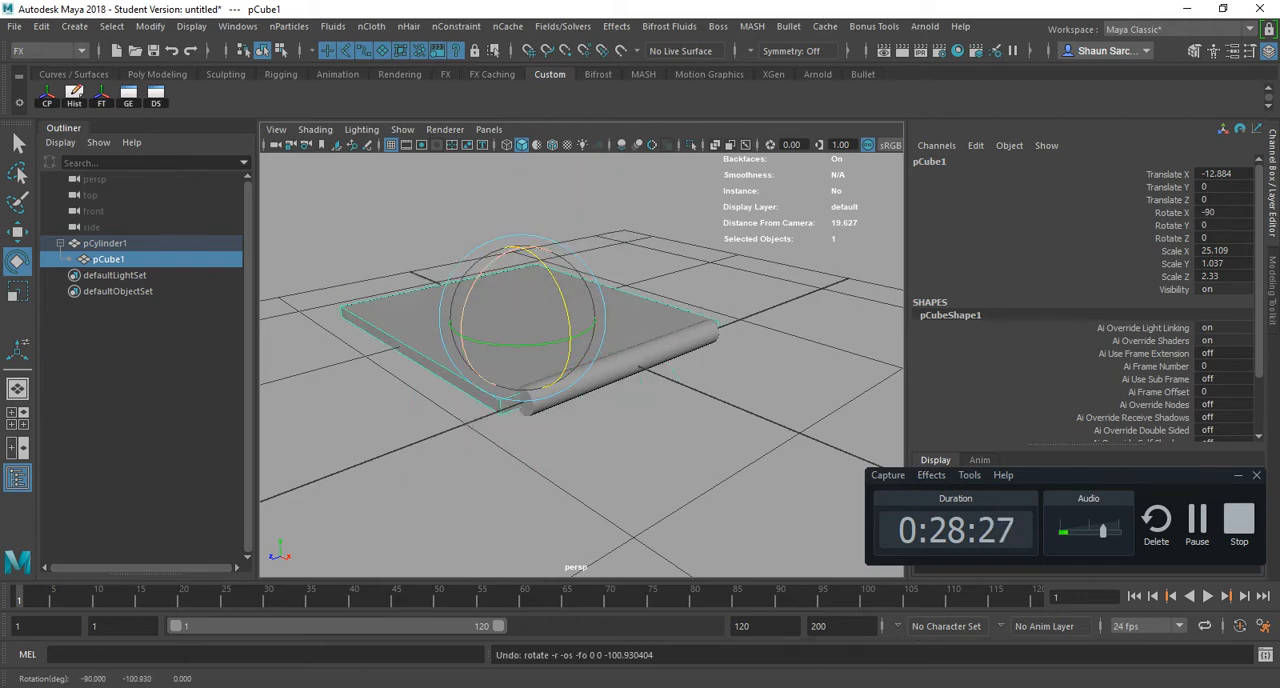
- Try rotating the child slab about -36 degrees around its object Y axis, and undo it
{"action": "left_click_drag", "start_coordinate": [463, 322], "coordinate": [556, 302]}
{"action": "key", "text": "ctrl+z"}
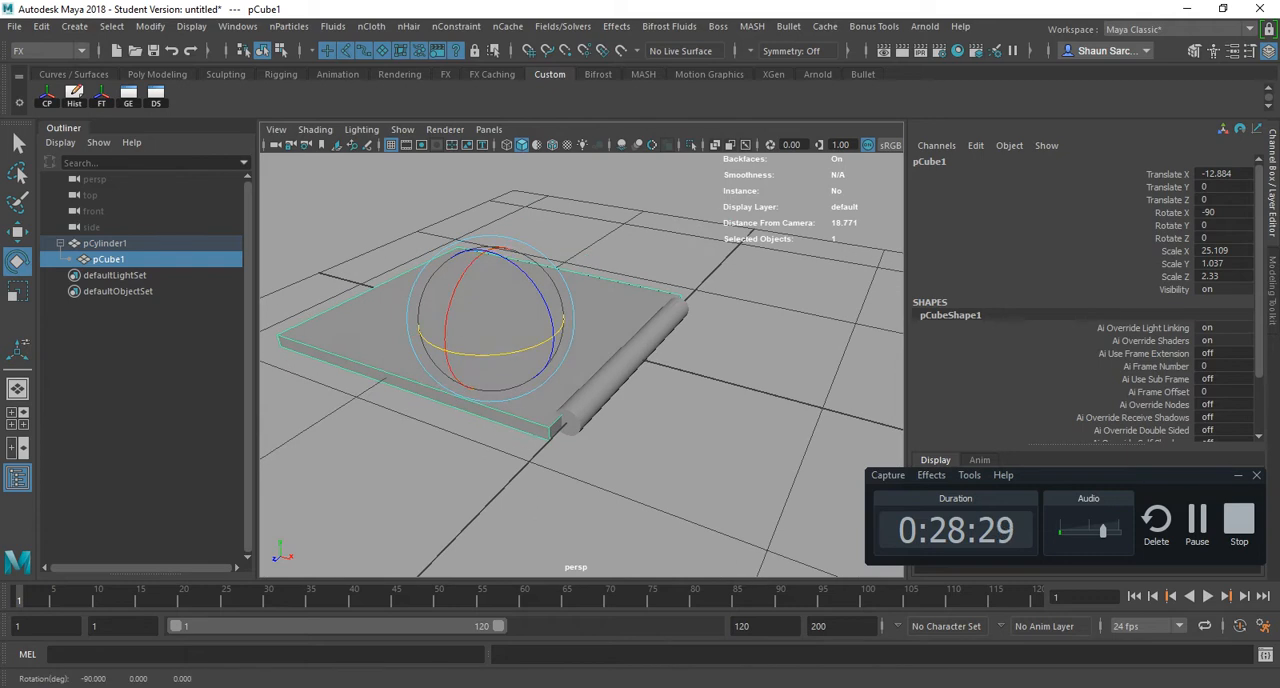
{"action": "left_click_drag", "start_coordinate": [511, 352], "coordinate": [471, 354]}
{"action": "key", "text": "ctrl+z"}
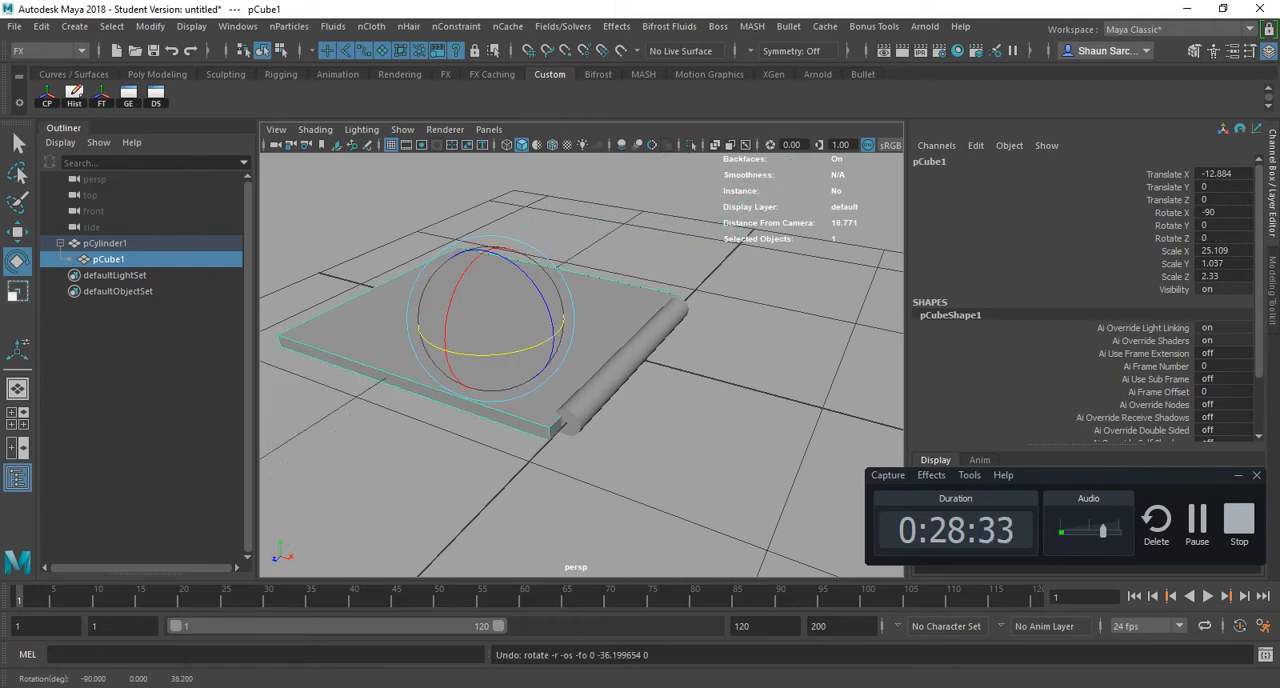
- Select pCylinder1 and examine its Rotate X and Scale values
{"action": "left_click", "coordinate": [105, 243]}
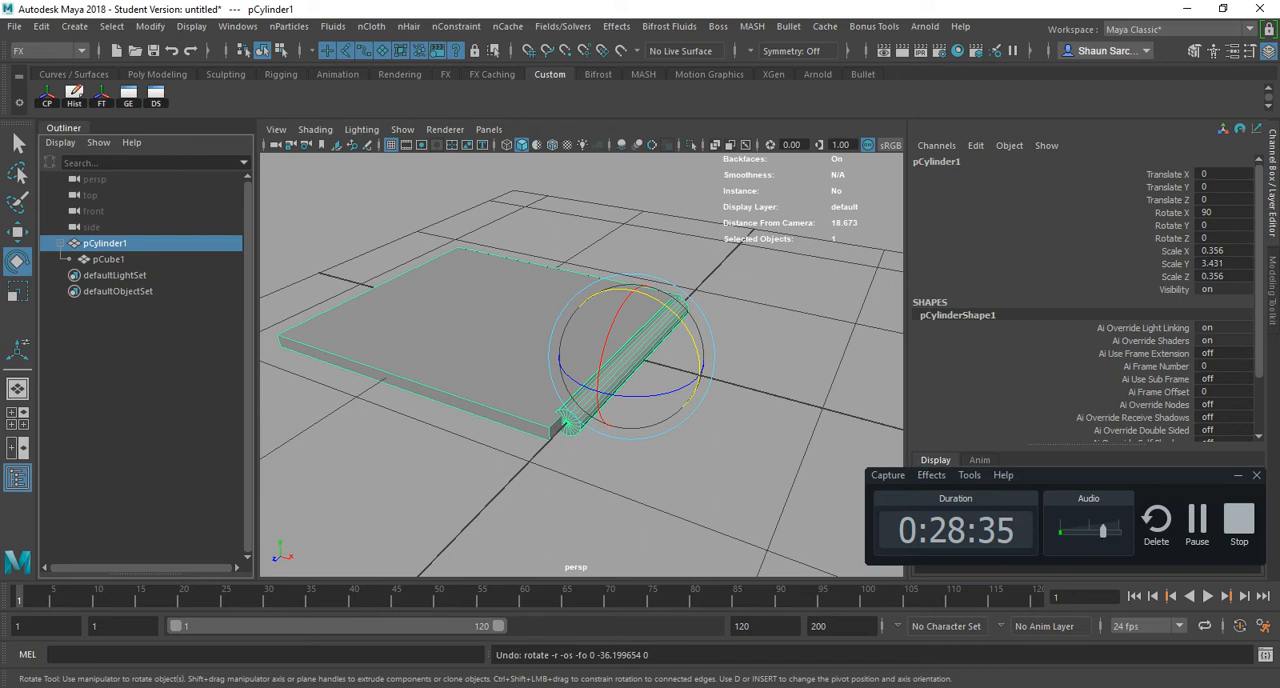
{"action": "left_click", "coordinate": [1222, 212]}
{"action": "key", "text": "Tab"}
{"action": "key", "text": "Tab"}
{"action": "key", "text": "Tab"}
{"action": "key", "text": "Tab"}
{"action": "key", "text": "Tab"}
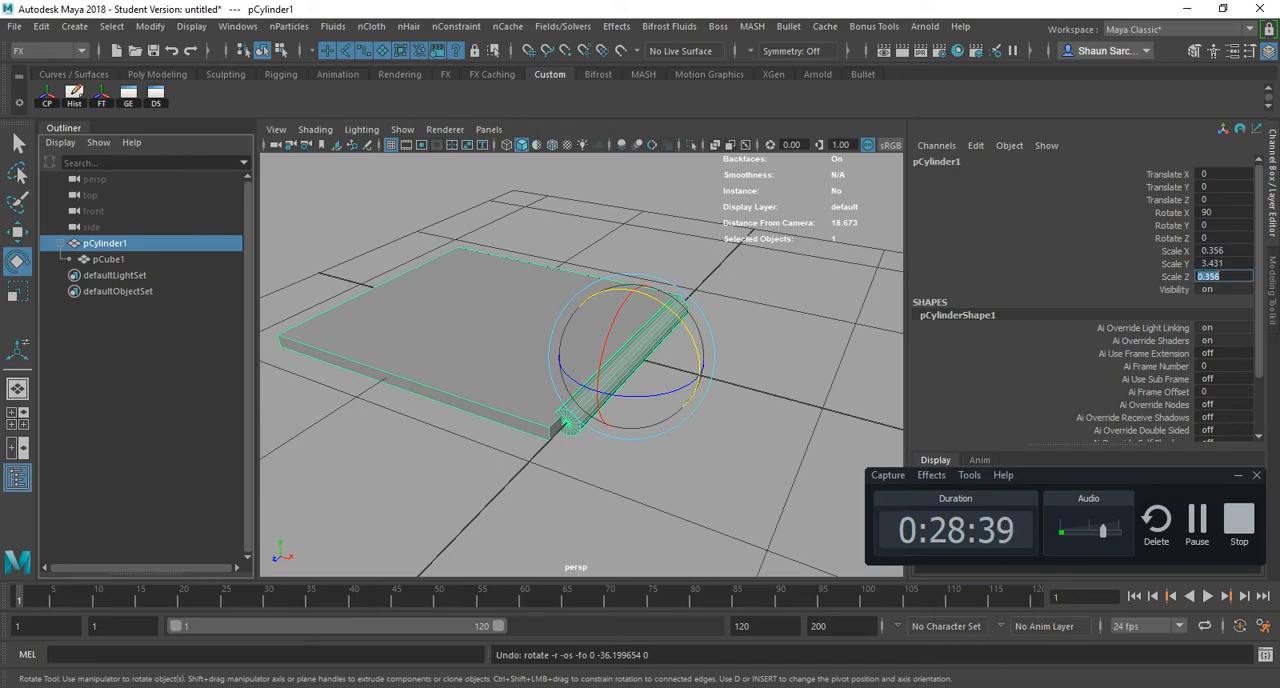
{"action": "left_click", "coordinate": [1222, 212]}
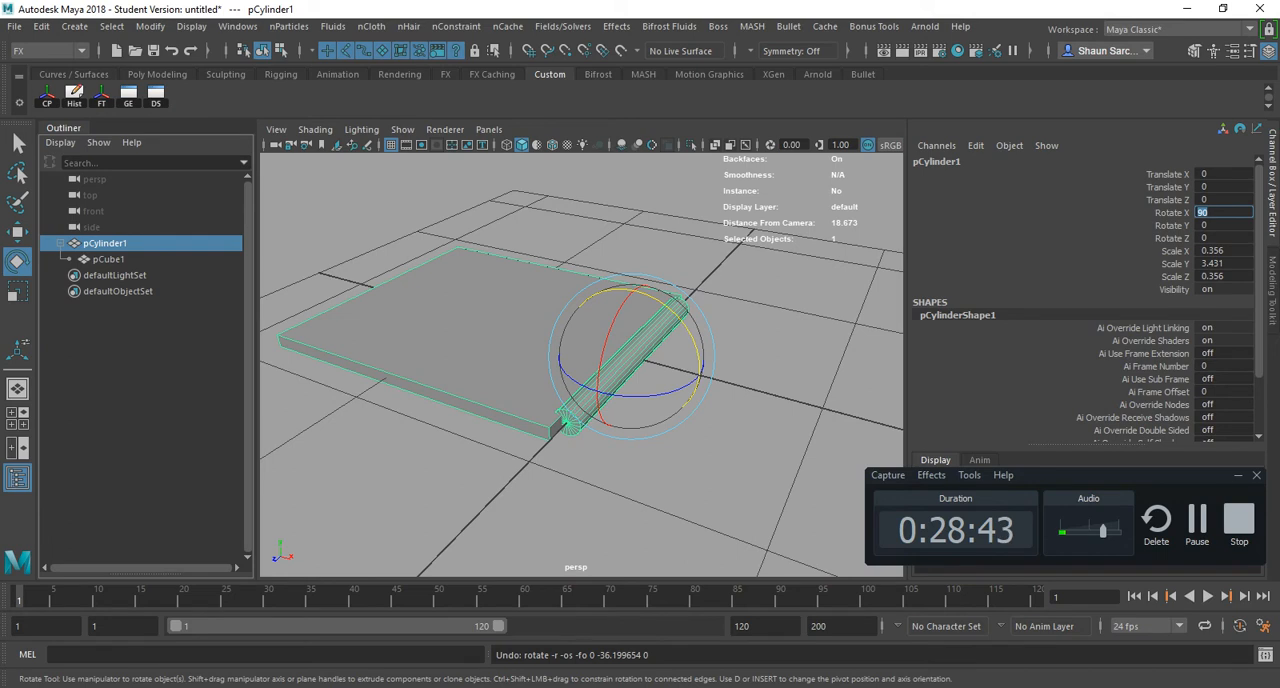
- Rotate the child slab to about -23 degrees in Rotate Z and undo that rotation
{"action": "left_click", "coordinate": [486, 334]}
{"action": "left_click_drag", "start_coordinate": [475, 355], "coordinate": [513, 353]}
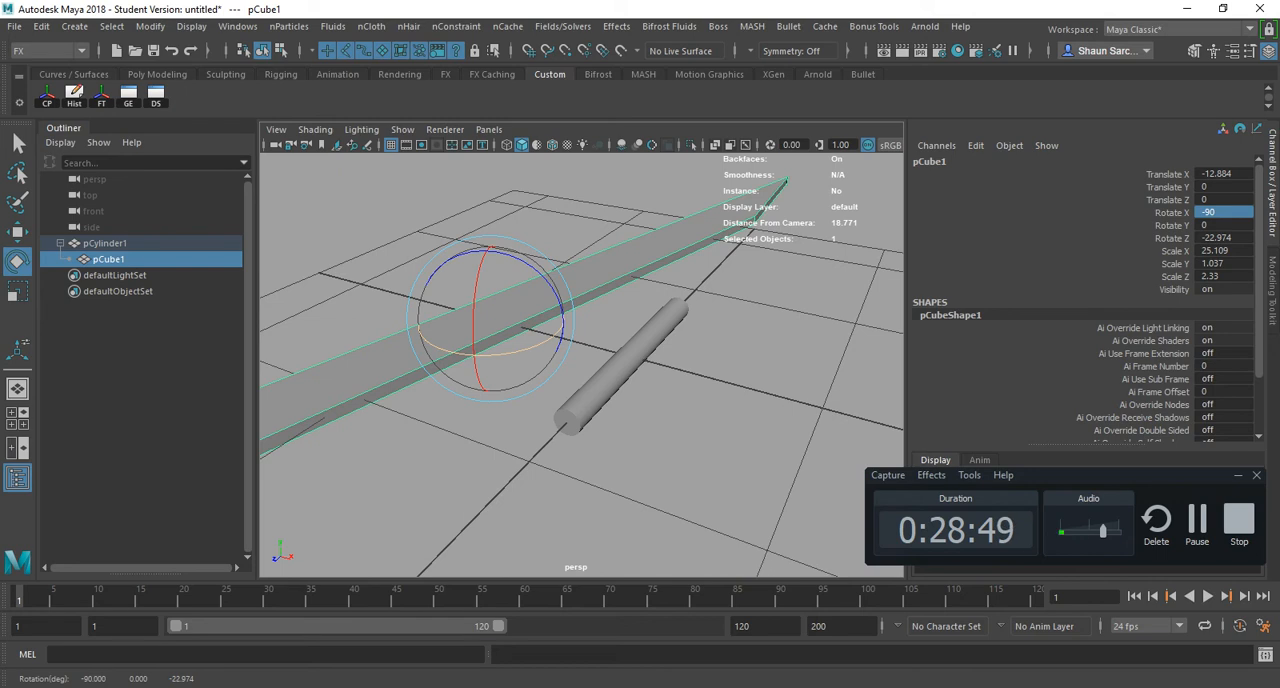
{"action": "key", "text": "ctrl+z"}
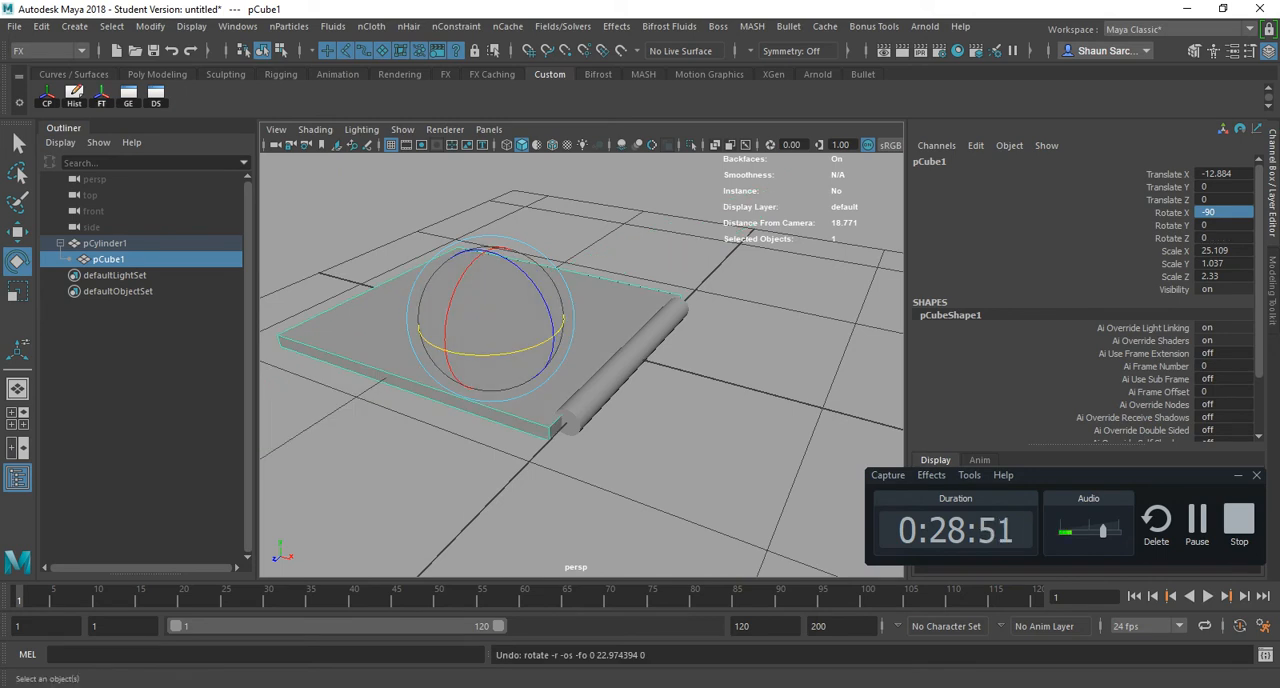
- Freeze the scale of the slab pCube1 and of the cylinder pCylinder1
{"action": "left_click", "coordinate": [101, 97]}
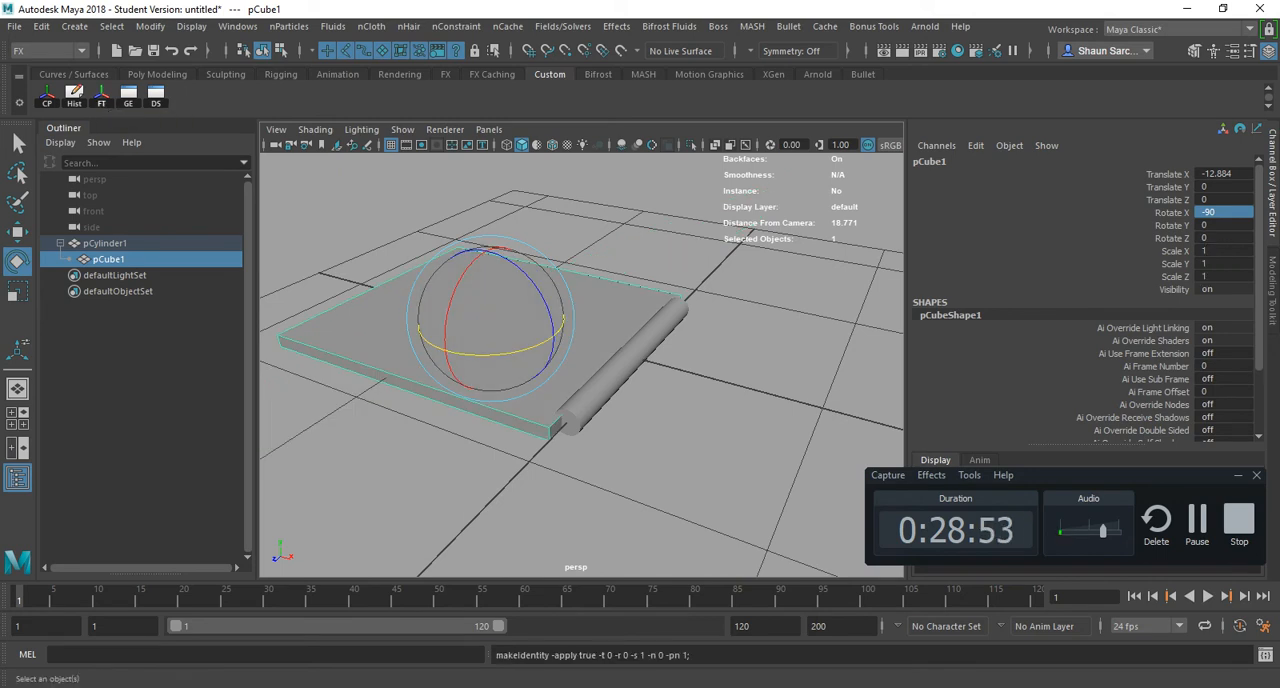
{"action": "left_click", "coordinate": [630, 358]}
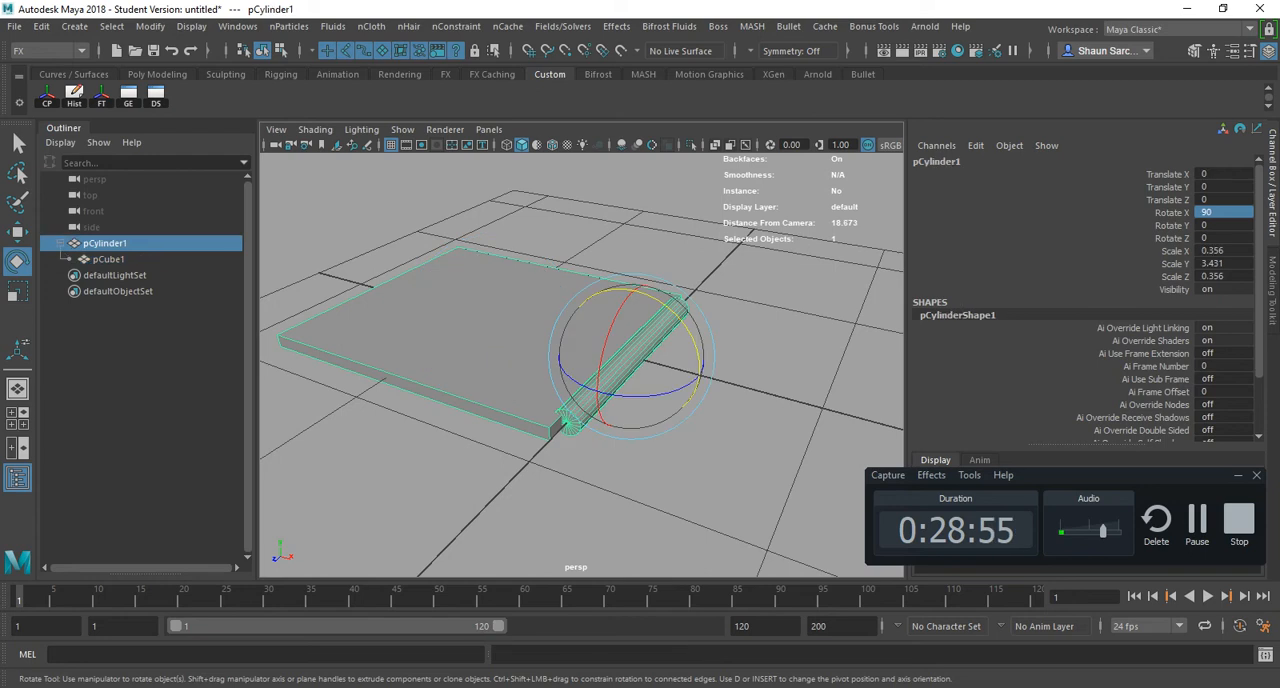
{"action": "left_click", "coordinate": [101, 97]}
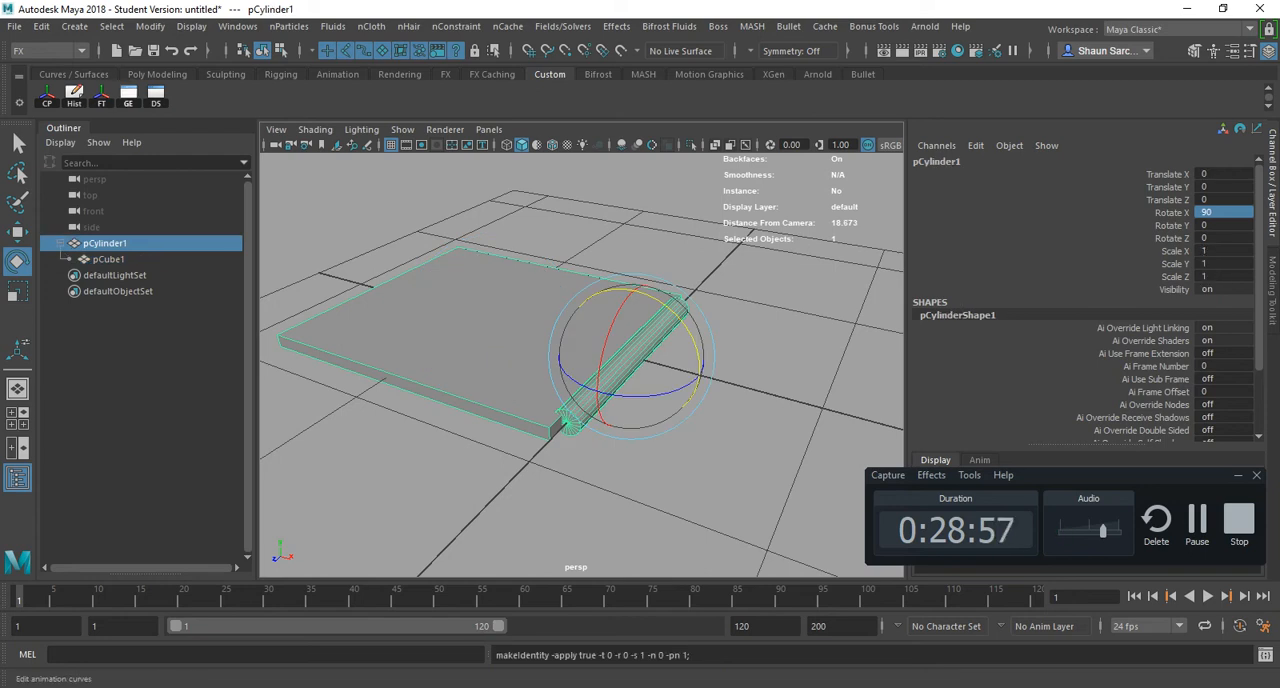
- Freeze pCylinder1's transformations with Translate, Rotate and Scale all enabled
{"action": "left_click", "coordinate": [150, 26]}
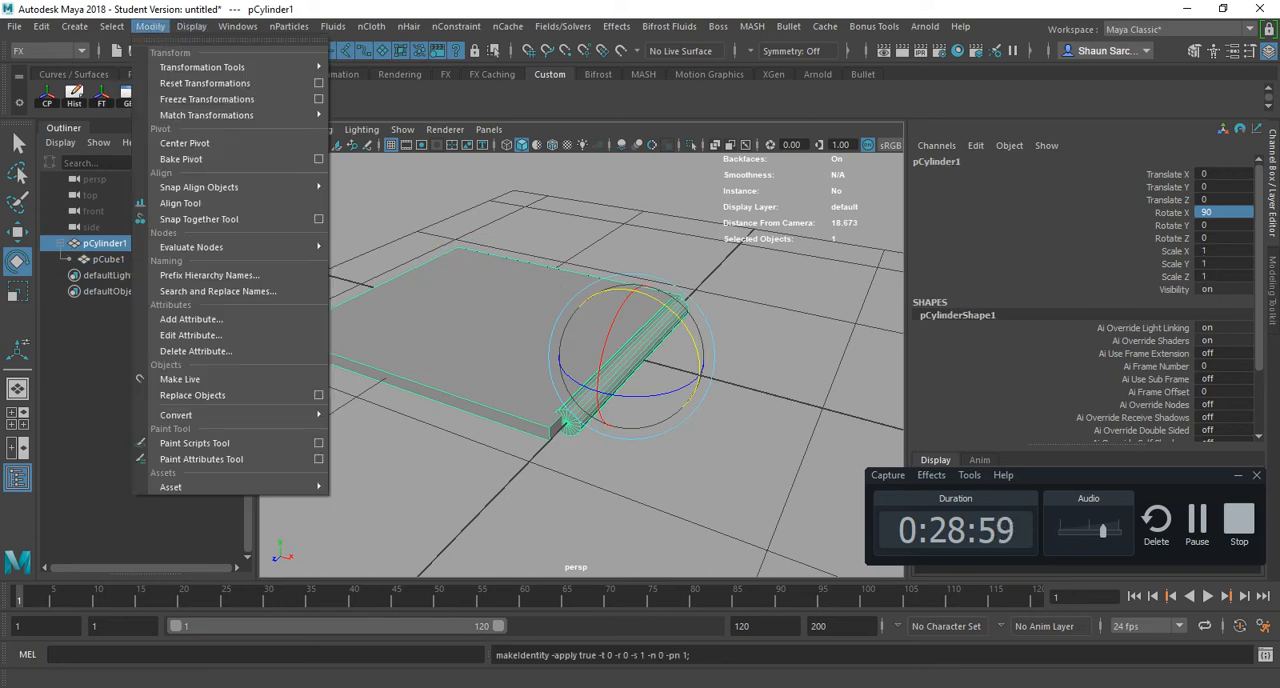
{"action": "left_click", "coordinate": [318, 99]}
{"action": "left_click", "coordinate": [469, 88]}
{"action": "left_click", "coordinate": [469, 101]}
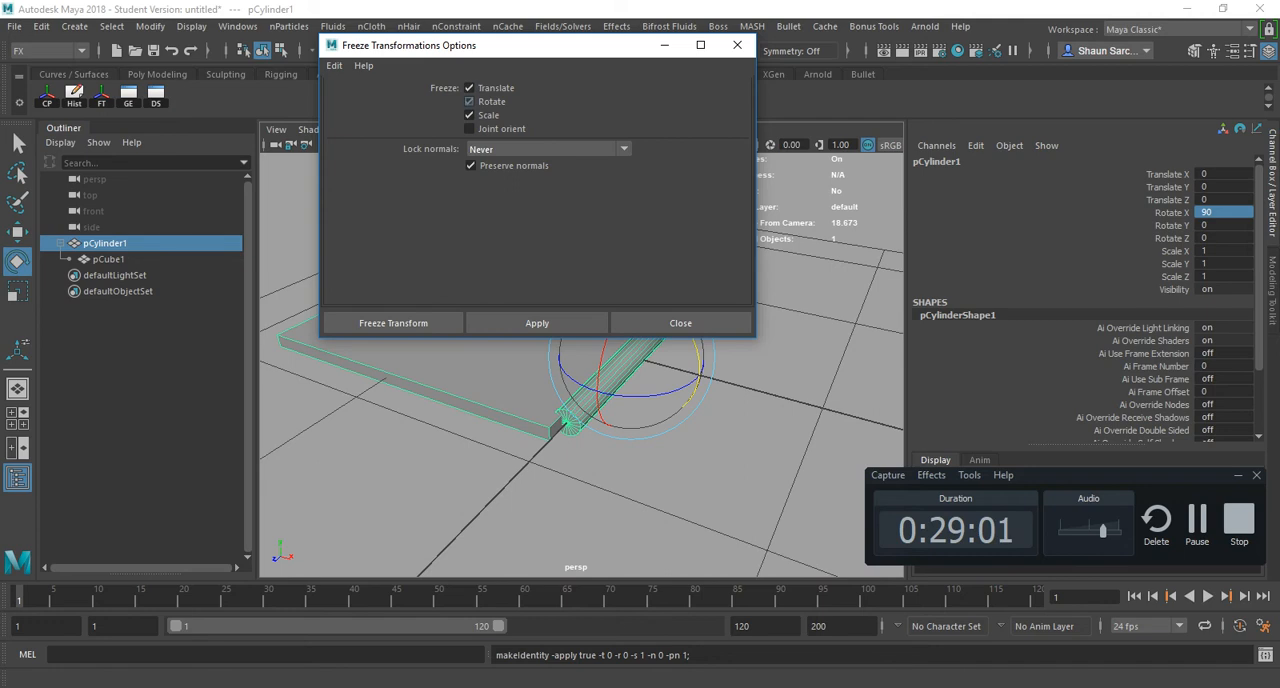
{"action": "left_click", "coordinate": [393, 323]}
- Test the frozen slab by rotating it about 72 degrees in Y and around a second axis, undoing each rotation
{"action": "left_click", "coordinate": [440, 335]}
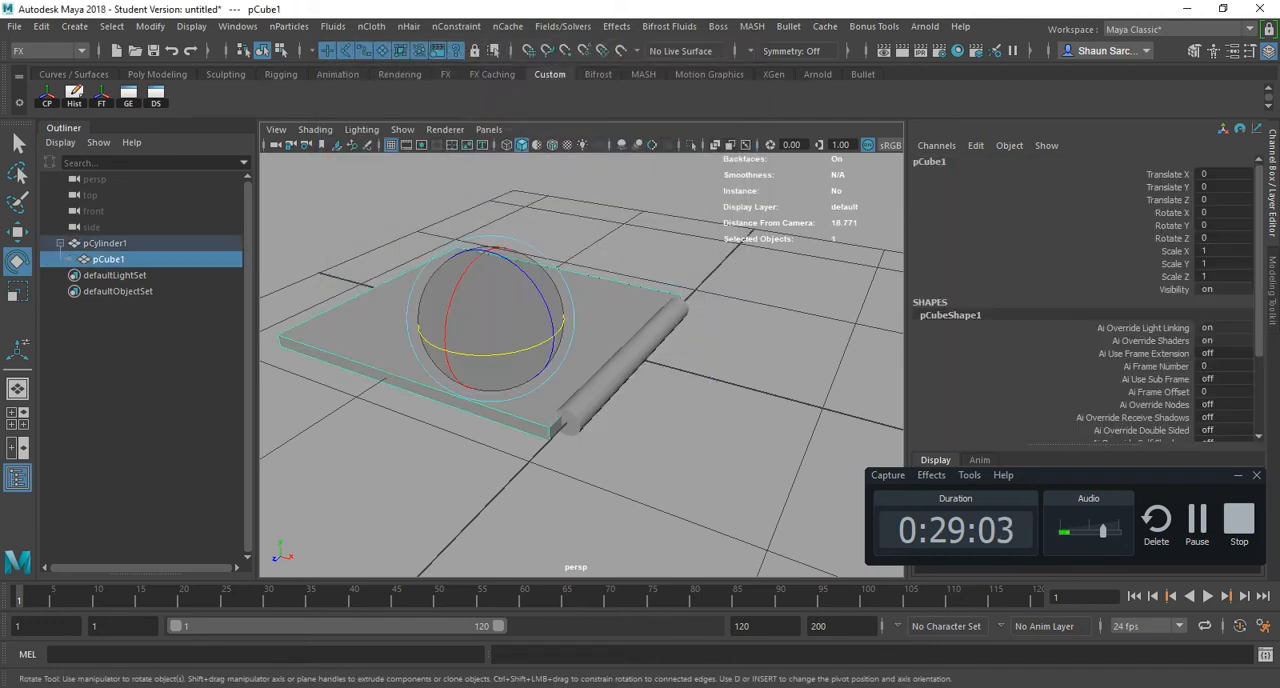
{"action": "left_click_drag", "start_coordinate": [514, 353], "coordinate": [562, 327]}
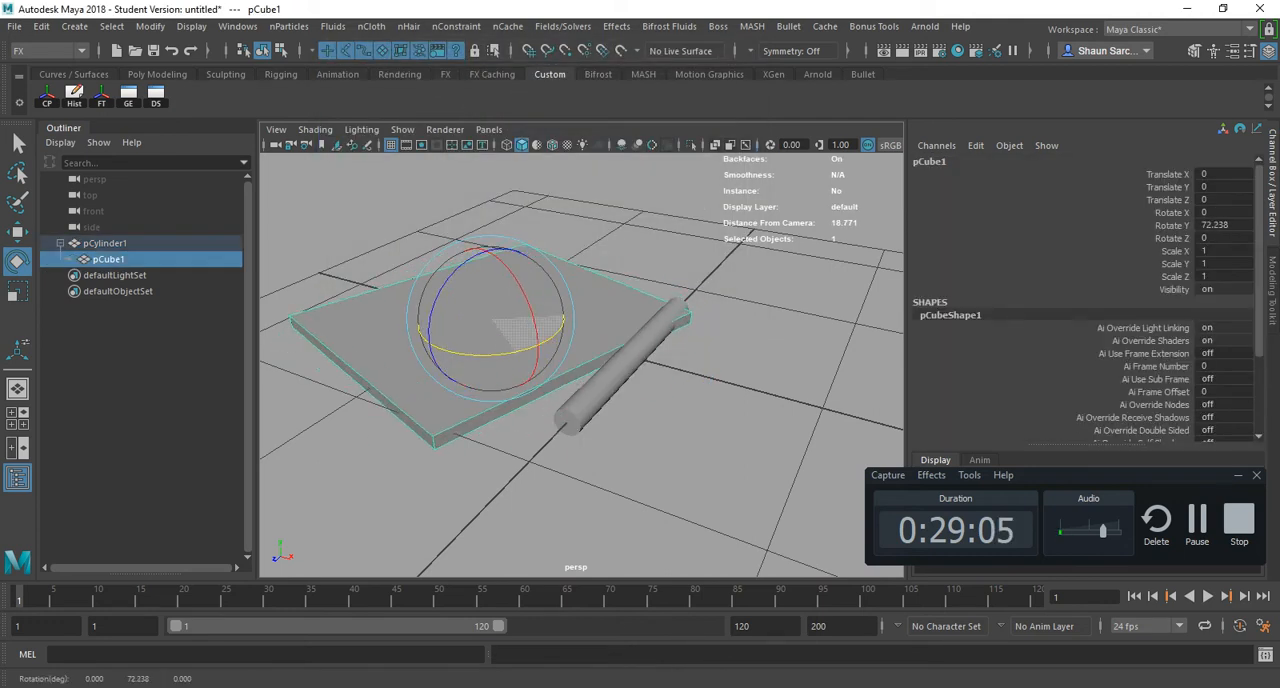
{"action": "key", "text": "ctrl+z"}
{"action": "left_click_drag", "start_coordinate": [465, 277], "coordinate": [505, 249]}
{"action": "key", "text": "ctrl+z"}
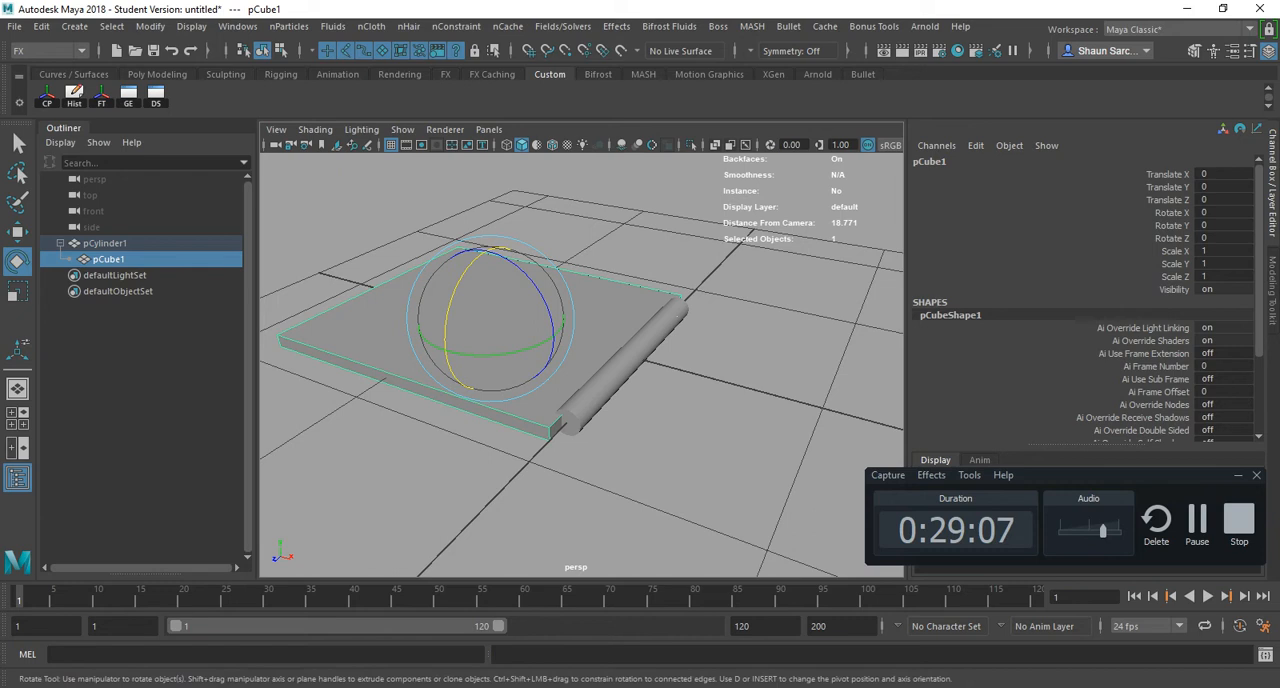
- Test swinging the slab by rotating the parent cylinder, including about -73 degrees in Z, and undo each rotation
{"action": "left_click", "coordinate": [648, 343]}
{"action": "left_click_drag", "start_coordinate": [666, 303], "coordinate": [715, 385]}
{"action": "key", "text": "ctrl+z"}
{"action": "scroll", "coordinate": [700, 383], "scroll_direction": "down", "scroll_amount": 5}
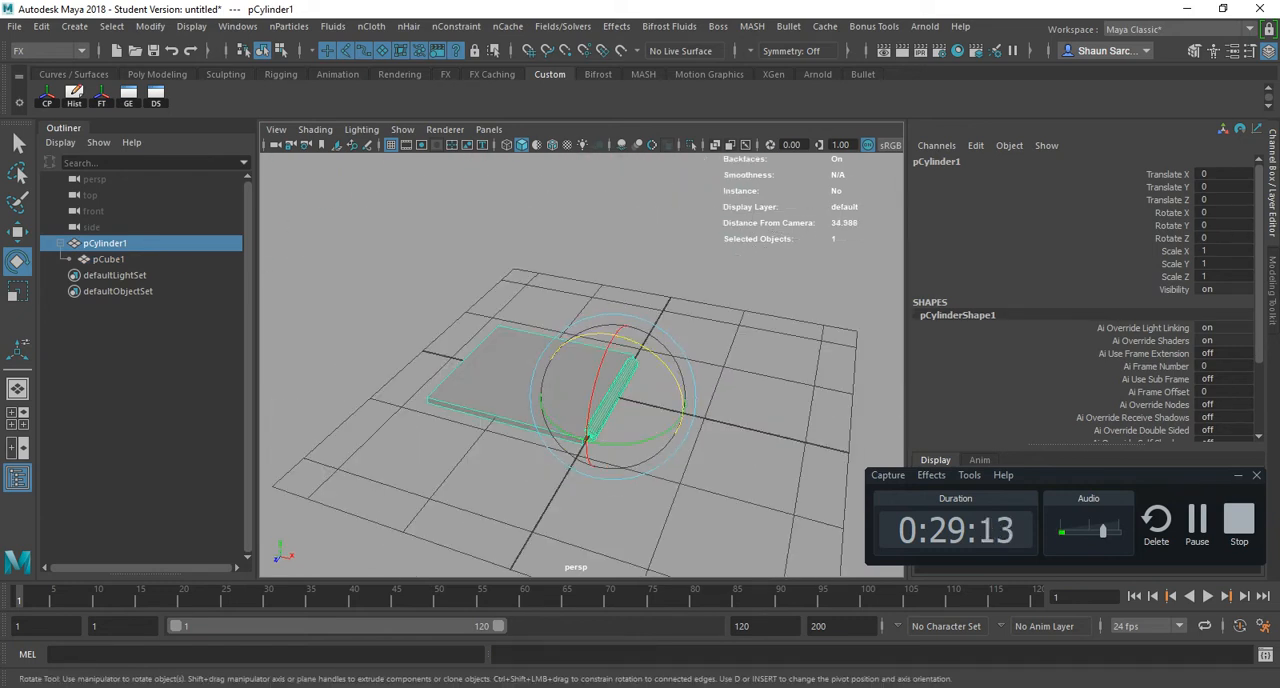
{"action": "middle_click_drag", "start_coordinate": [655, 435], "coordinate": [563, 422], "text": "alt"}
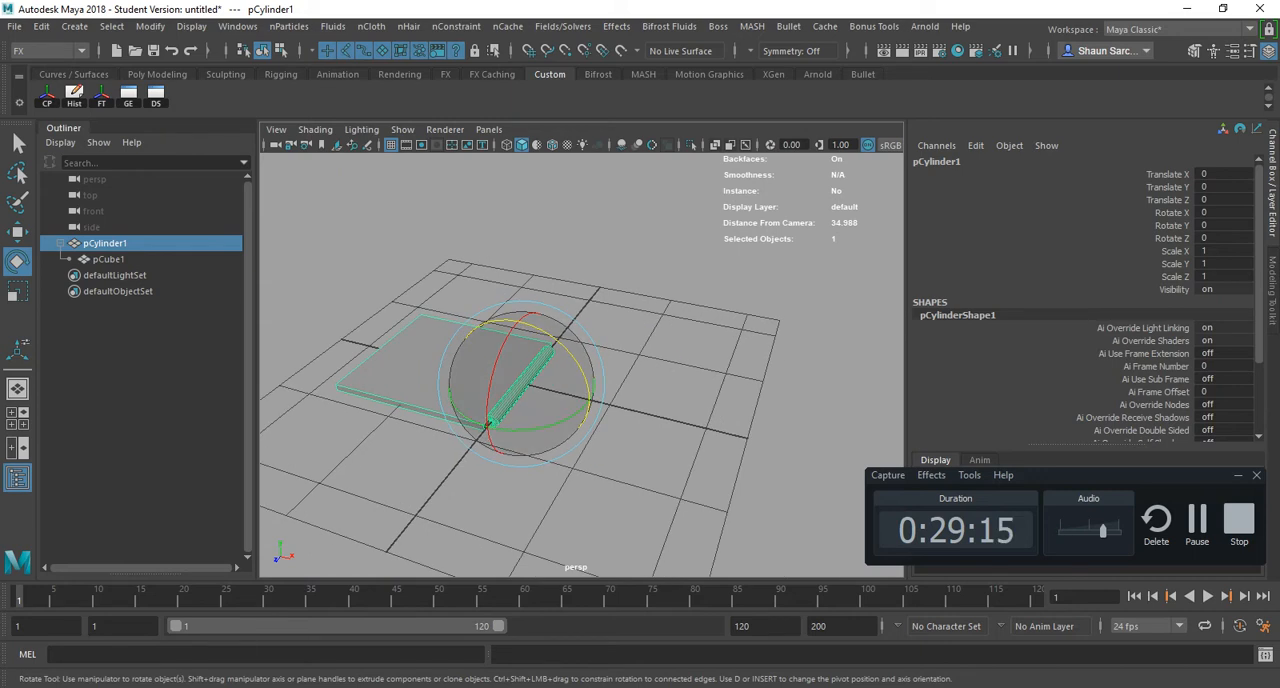
{"action": "key", "text": "w"}
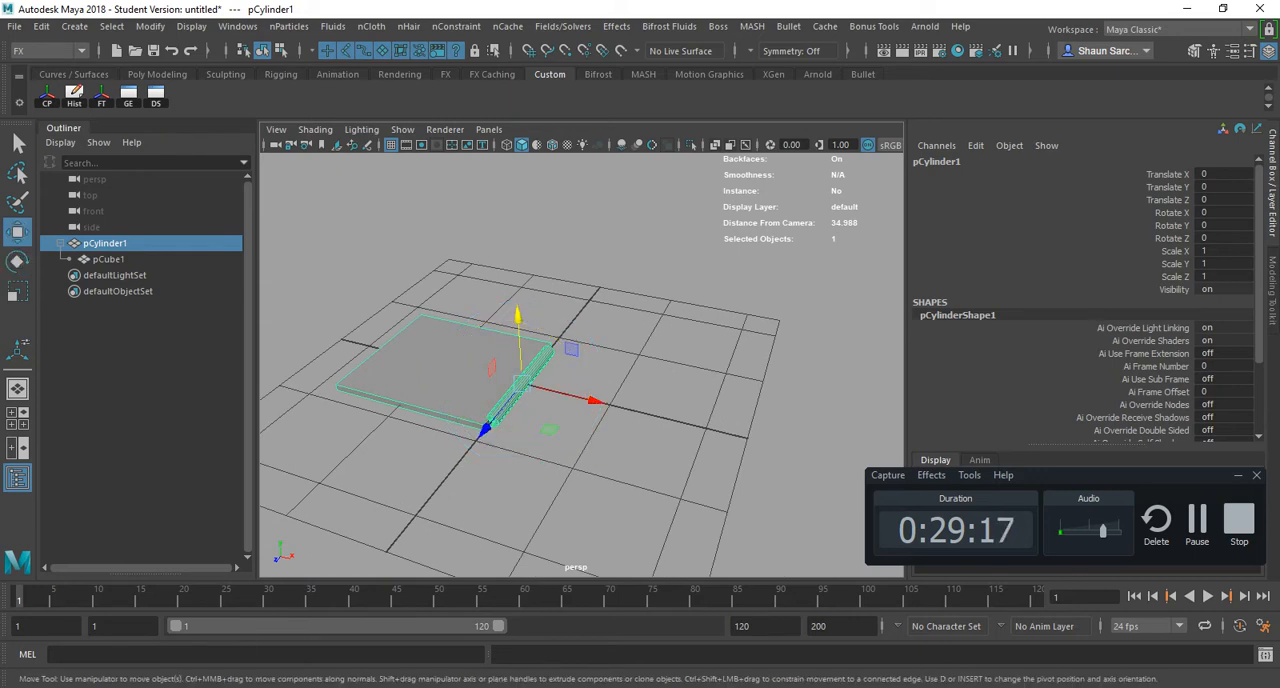
{"action": "key", "text": "e"}
{"action": "left_click_drag", "start_coordinate": [496, 322], "coordinate": [584, 378]}
{"action": "key", "text": "ctrl+z"}
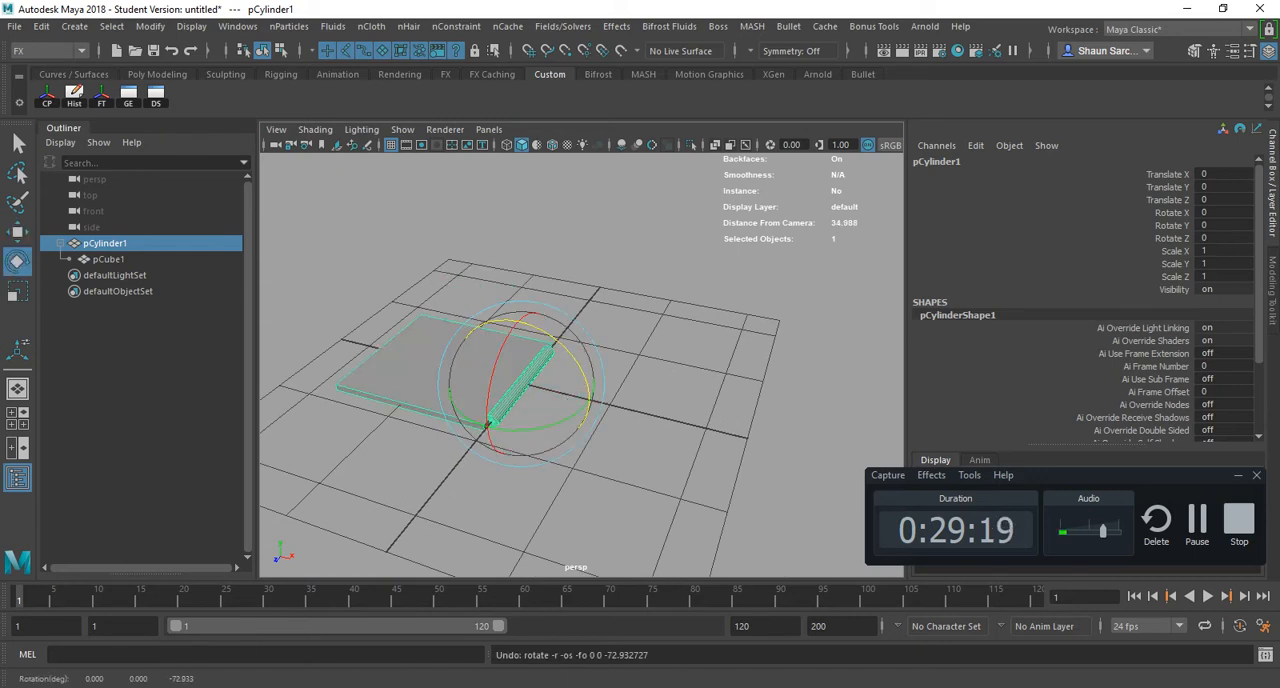
- Duplicate the parented cylinder and slab twice in a row along X, placing the copies at Translate X about 9.419 and 18.792
{"action": "key", "text": "ctrl+d"}
{"action": "key", "text": "w"}
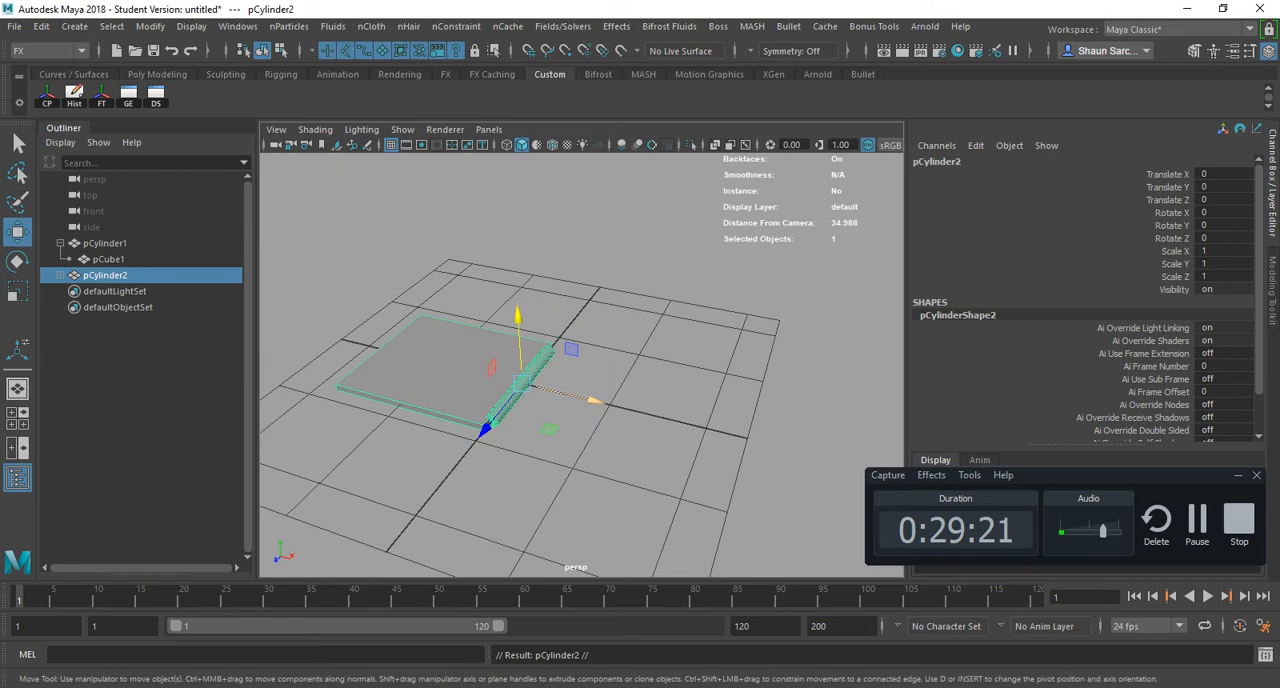
{"action": "left_click_drag", "start_coordinate": [595, 400], "coordinate": [773, 444]}
{"action": "middle_click_drag", "start_coordinate": [773, 444], "coordinate": [680, 404], "text": "alt"}
{"action": "key", "text": "ctrl+d"}
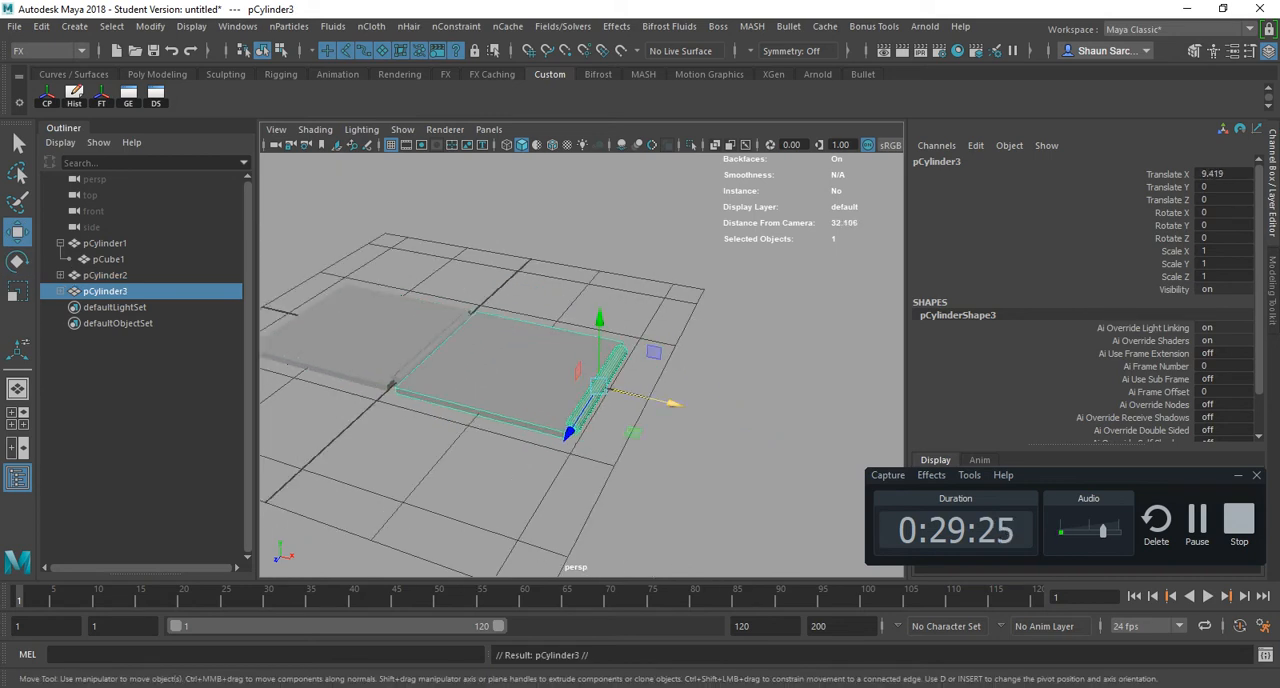
{"action": "left_click_drag", "start_coordinate": [640, 395], "coordinate": [843, 444]}
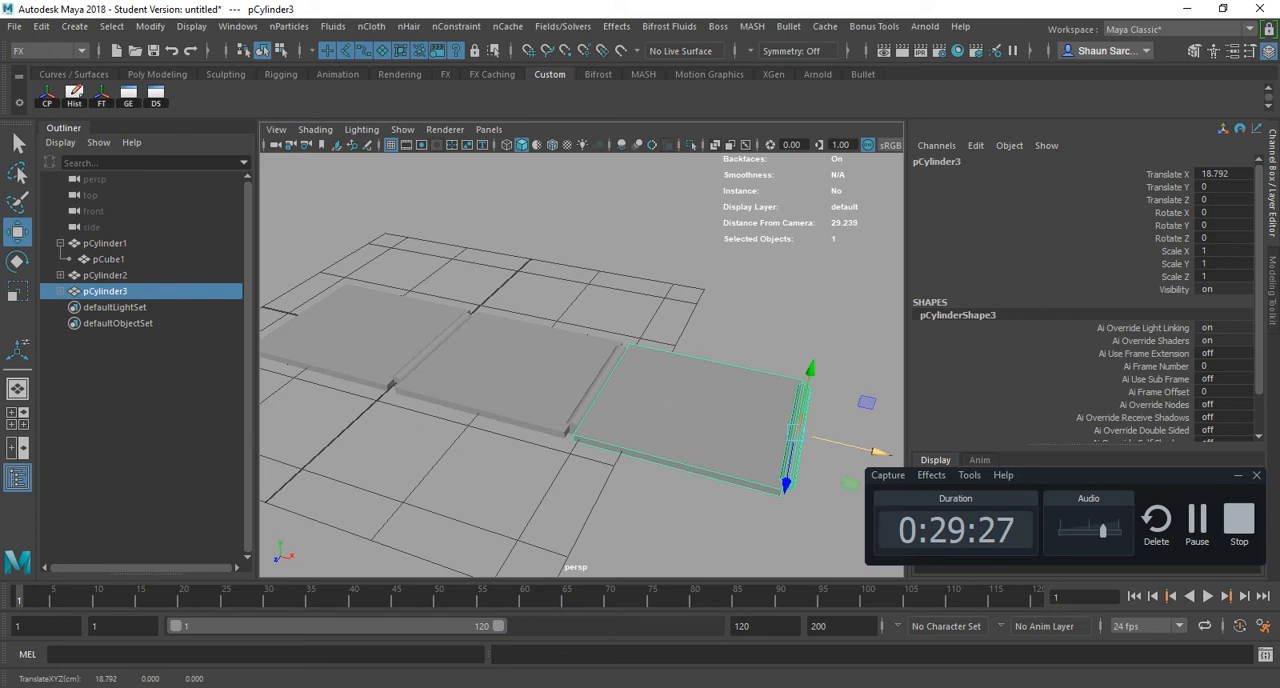
- Duplicate the last cylinder and slab, offset the copy along X, and repeat with Duplicate with Transform to reach Translate X 37.656
{"action": "middle_click_drag", "start_coordinate": [843, 444], "coordinate": [750, 421], "text": "alt"}
{"action": "right_click_drag", "start_coordinate": [750, 421], "coordinate": [685, 419], "text": "alt"}
{"action": "key", "text": "ctrl+d"}
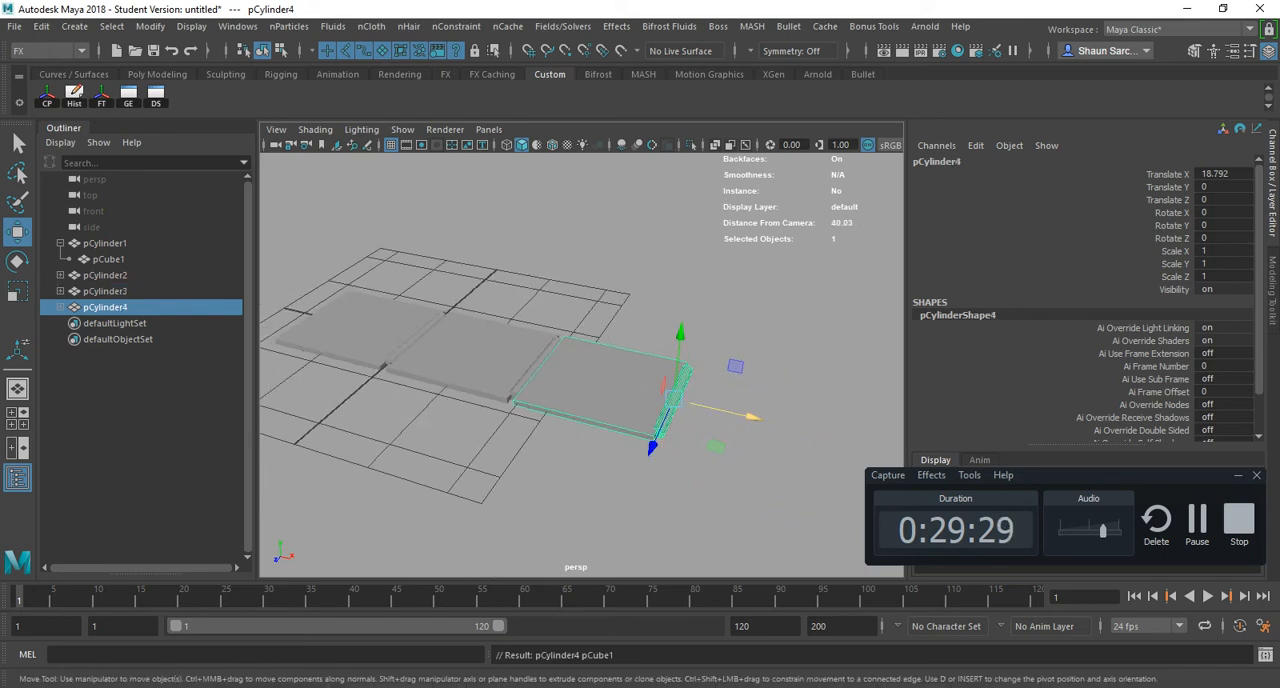
{"action": "left_click_drag", "start_coordinate": [748, 415], "coordinate": [891, 447]}
{"action": "key", "text": "shift+d"}
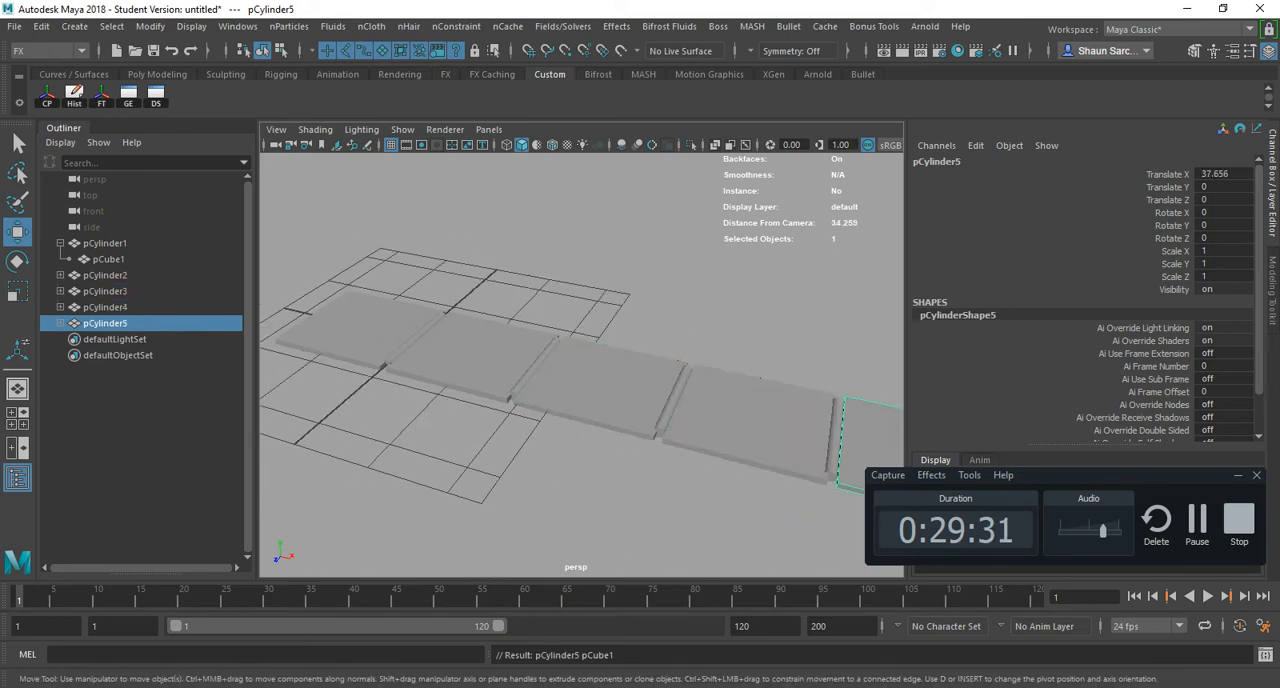
- Repeat Duplicate with Transform six more times, extending the slab row along X to Translate X 94.248
{"action": "middle_click_drag", "start_coordinate": [885, 446], "coordinate": [690, 397], "text": "alt"}
{"action": "right_click_drag", "start_coordinate": [690, 397], "coordinate": [560, 395], "text": "alt"}
{"action": "key", "text": "shift+d"}
{"action": "key", "text": "shift+d"}
{"action": "key", "text": "shift+d"}
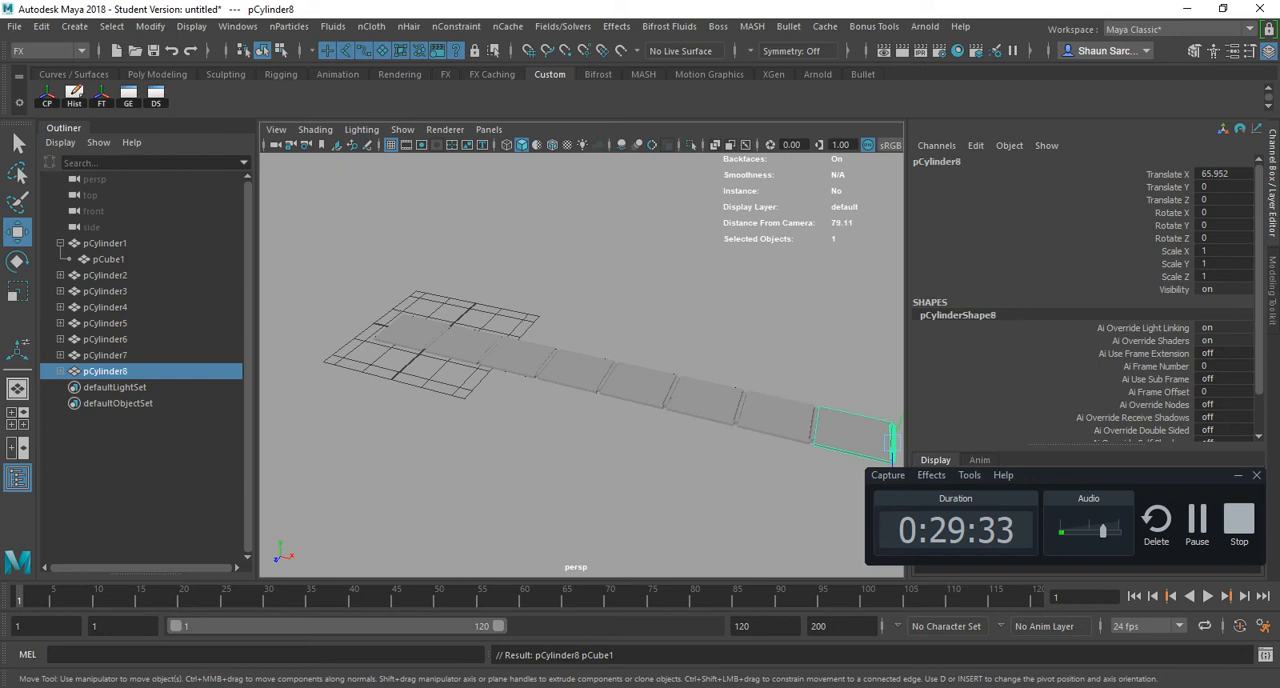
{"action": "key", "text": "shift+d"}
{"action": "key", "text": "shift+d"}
{"action": "key", "text": "shift+d"}
- Collapse pCylinder1's hierarchy and select all the parent cylinders, pCylinder1 through pCylinder11, with the Rotate tool active
{"action": "middle_click_drag", "start_coordinate": [810, 435], "coordinate": [471, 358], "text": "alt"}
{"action": "left_click_drag", "start_coordinate": [471, 358], "coordinate": [370, 325], "text": "alt"}
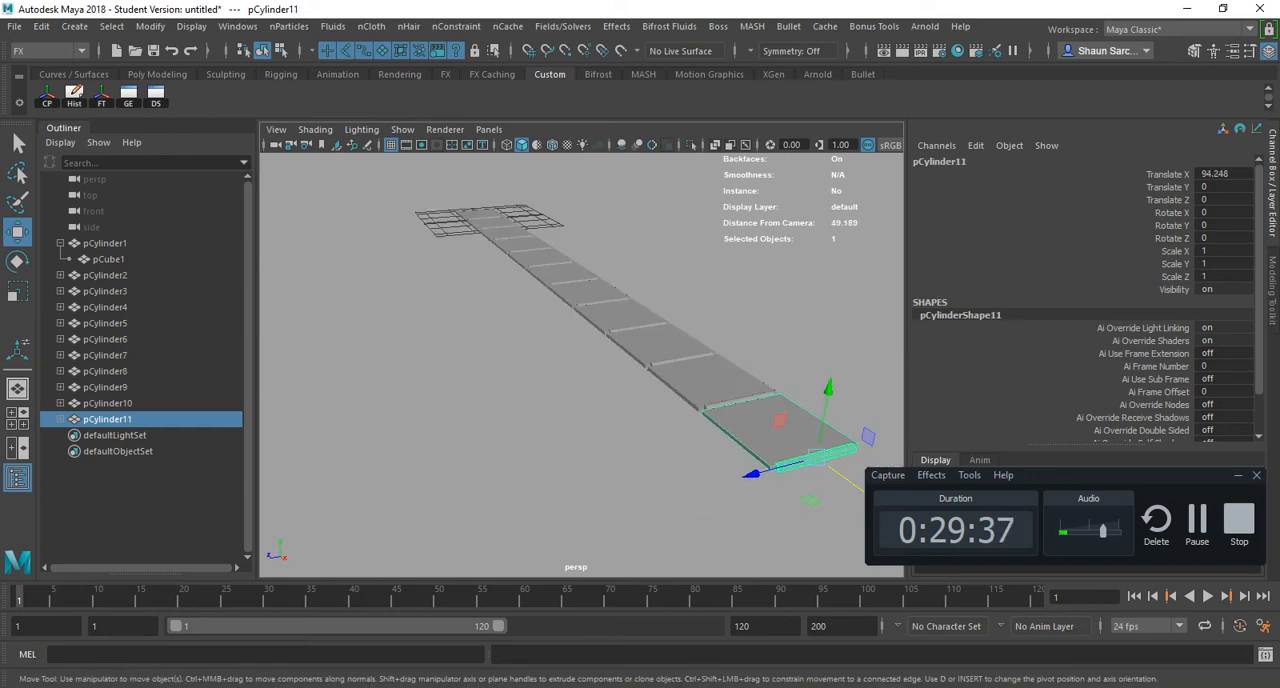
{"action": "key", "text": "e"}
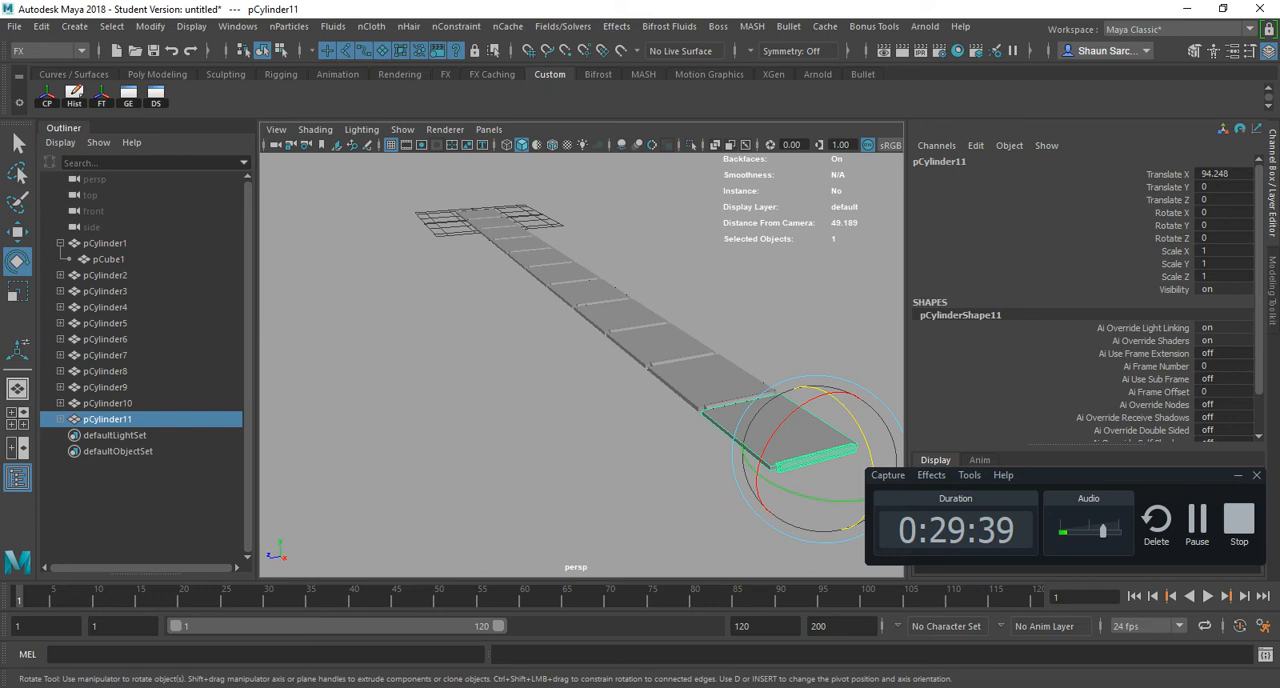
{"action": "left_click", "coordinate": [60, 243]}
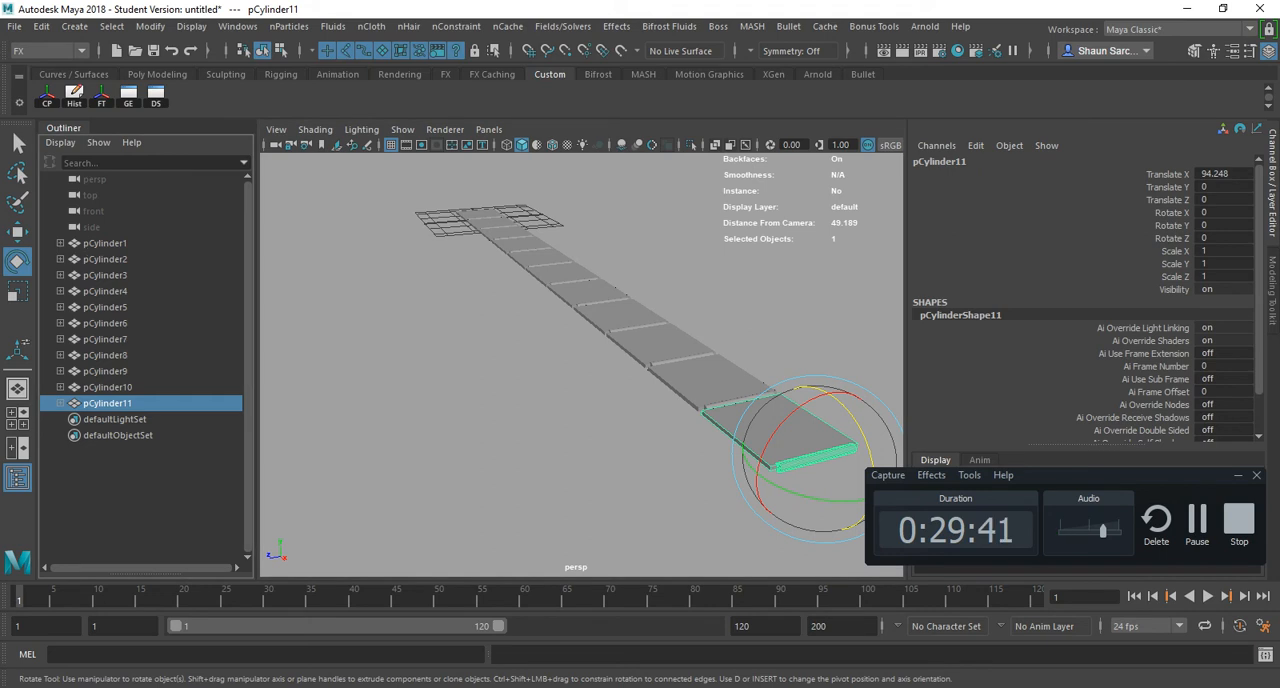
{"action": "left_click_drag", "start_coordinate": [106, 243], "coordinate": [106, 404]}
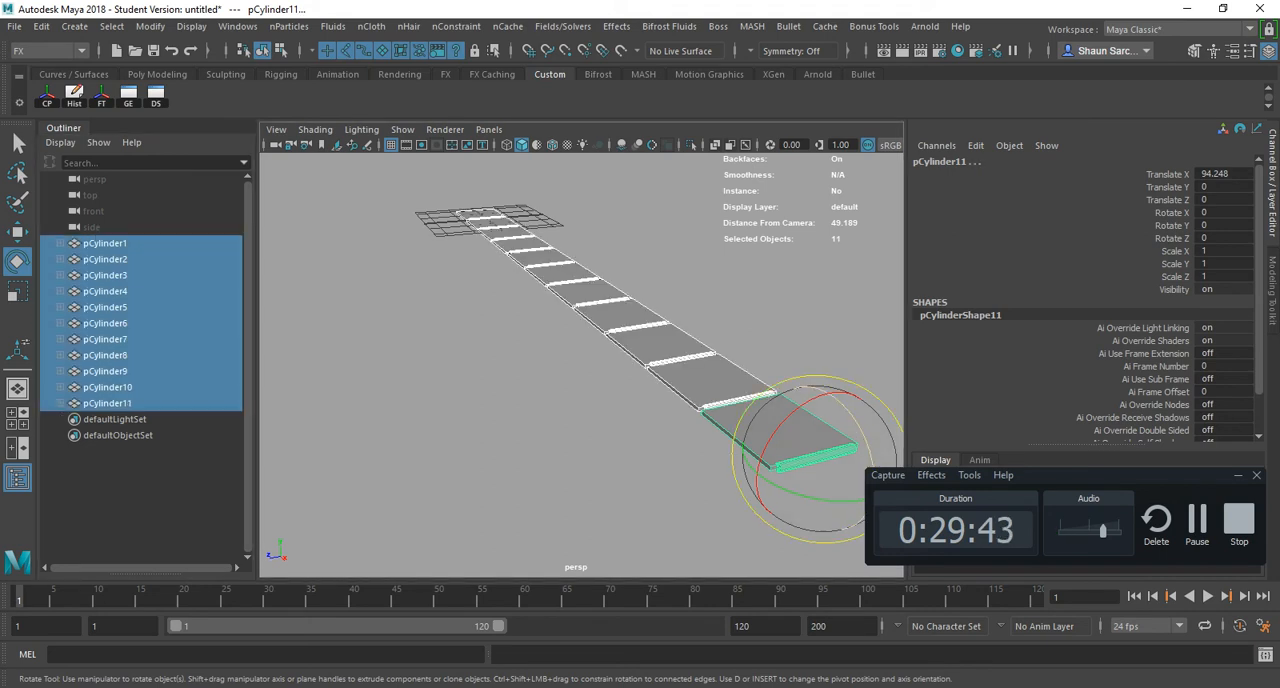
- Test swinging all the slabs together by rotating the selected cylinders about 30 degrees in Z, and undo the rotation
{"action": "left_click_drag", "start_coordinate": [857, 423], "coordinate": [829, 396]}
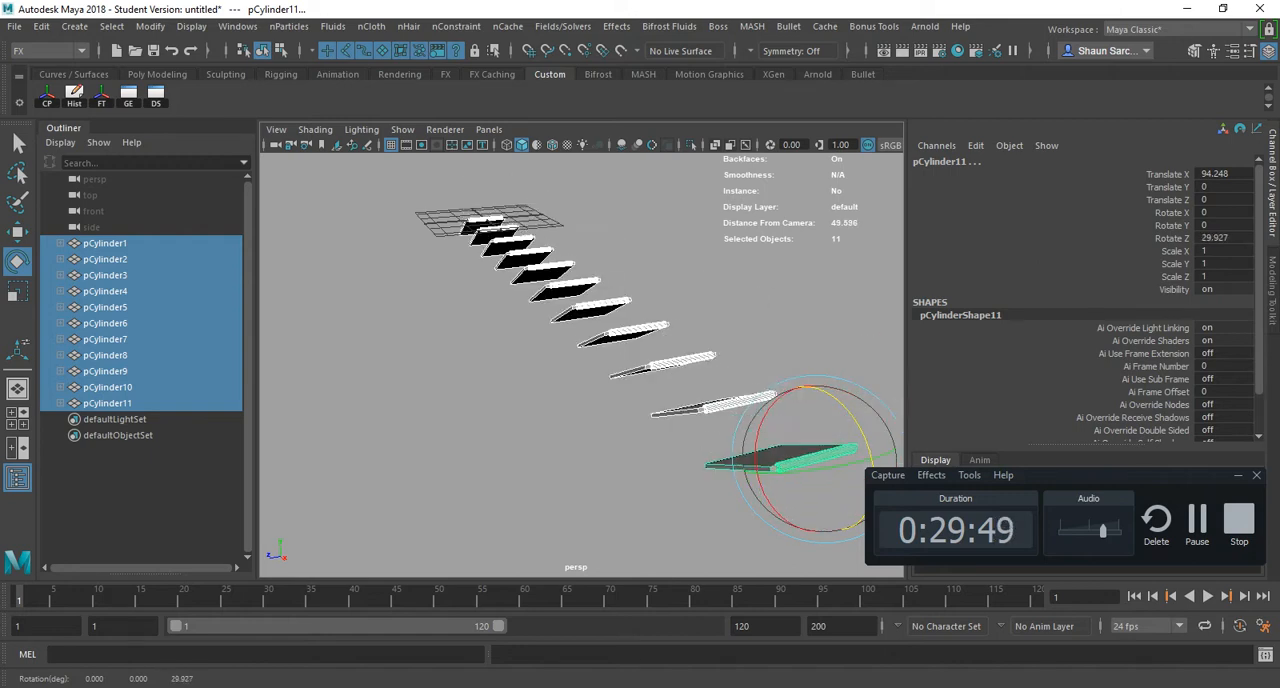
{"action": "key", "text": "ctrl+z"}
{"action": "left_click_drag", "start_coordinate": [690, 400], "coordinate": [815, 385], "text": "alt"}
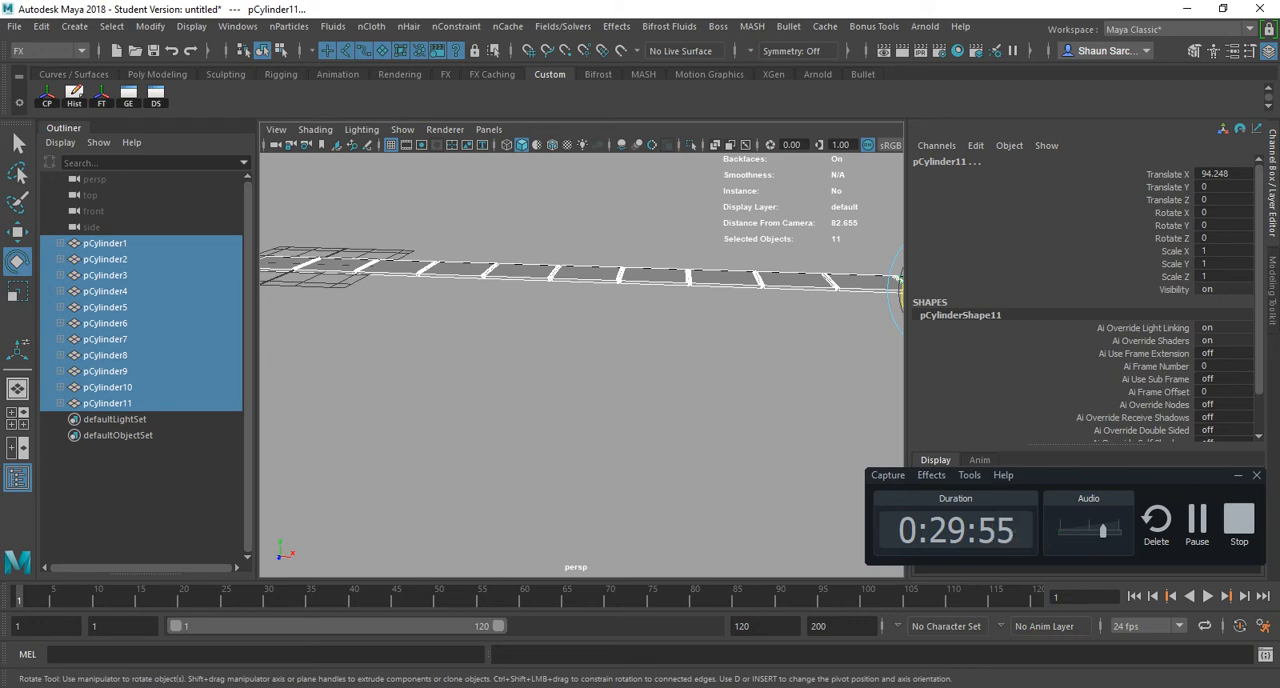
{"action": "left_click_drag", "start_coordinate": [640, 380], "coordinate": [700, 440], "text": "alt"}
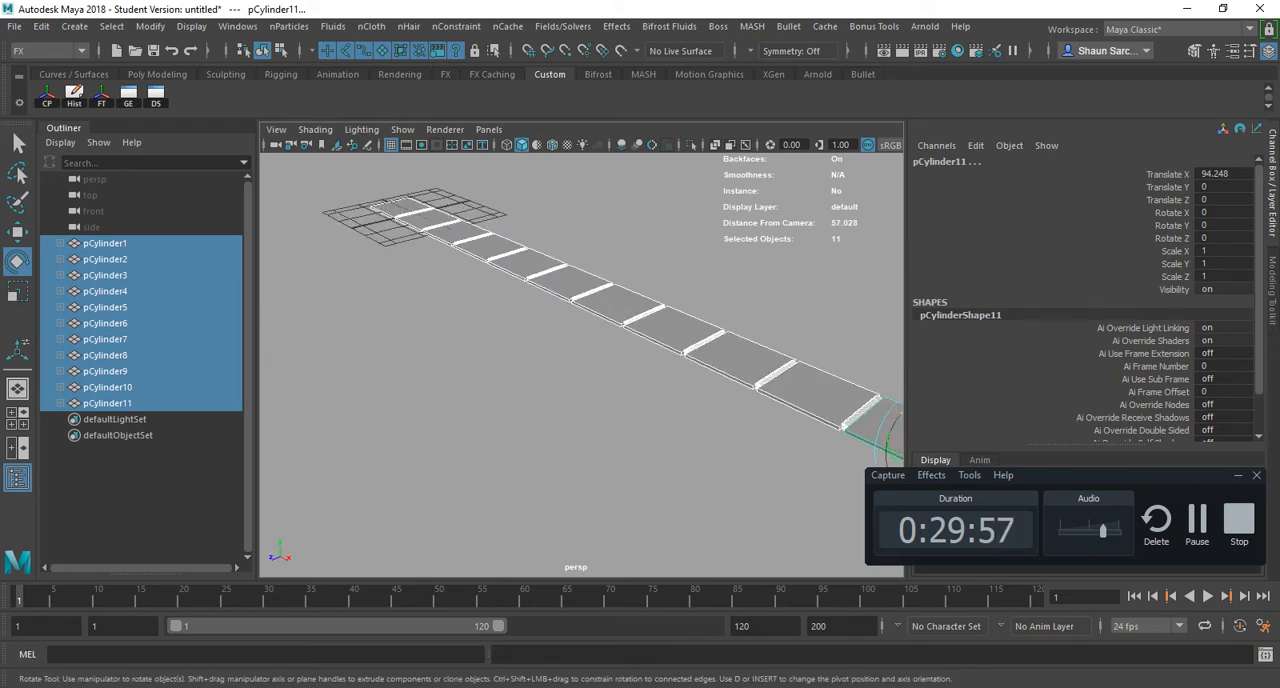
{"action": "scroll", "coordinate": [700, 400], "scroll_direction": "up", "scroll_amount": 4}
{"action": "middle_click_drag", "start_coordinate": [800, 420], "coordinate": [450, 345], "text": "alt"}
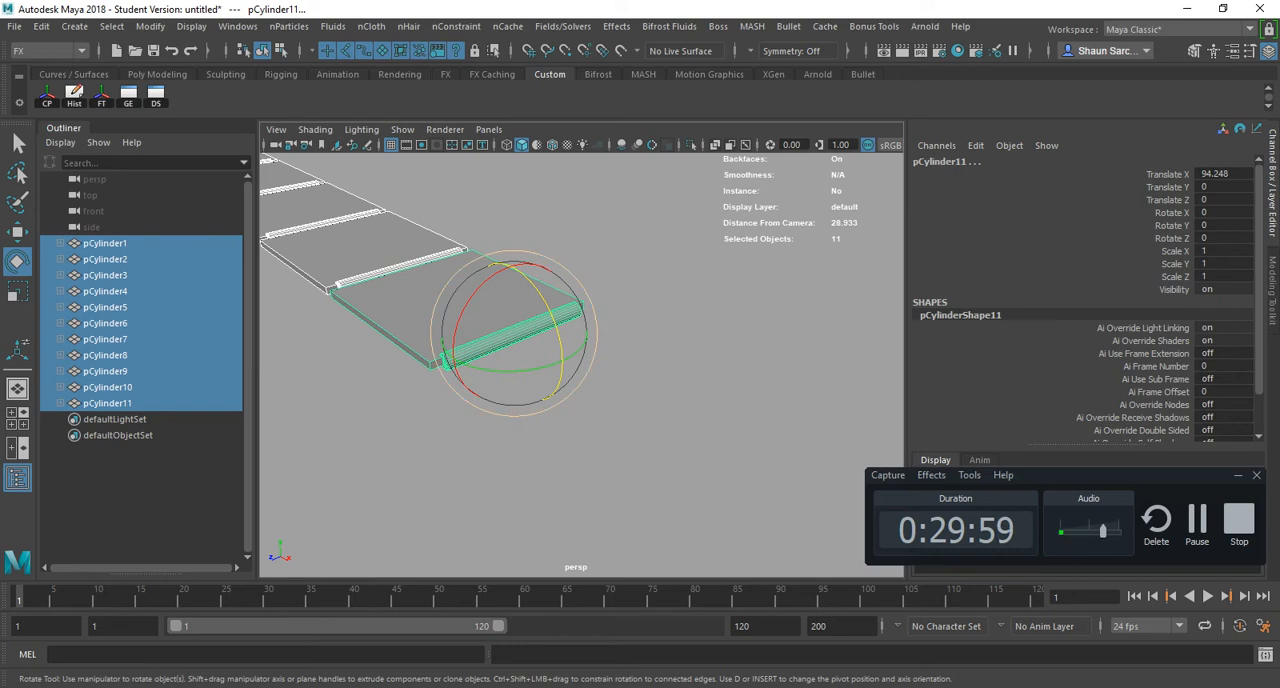
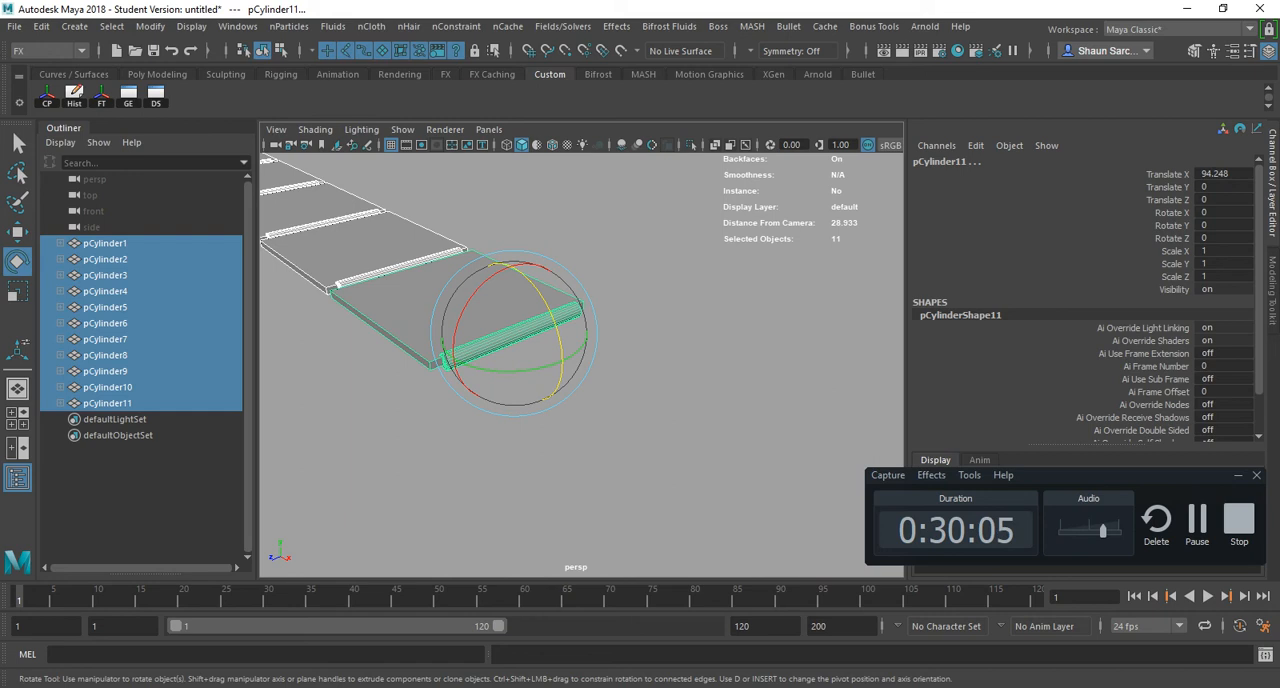
- Parent pCylinder1 under pCylinder2 in the Outliner, starting a chain at the first slab
{"action": "left_click", "coordinate": [108, 403]}
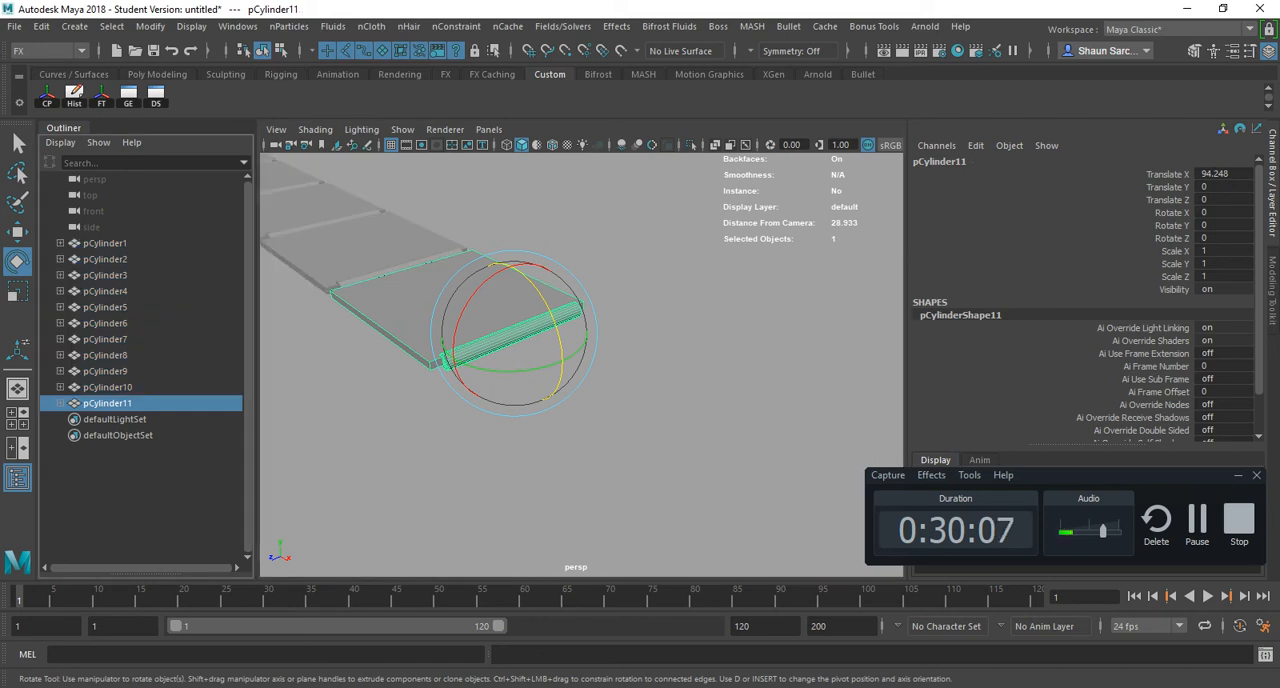
{"action": "left_click", "coordinate": [108, 387]}
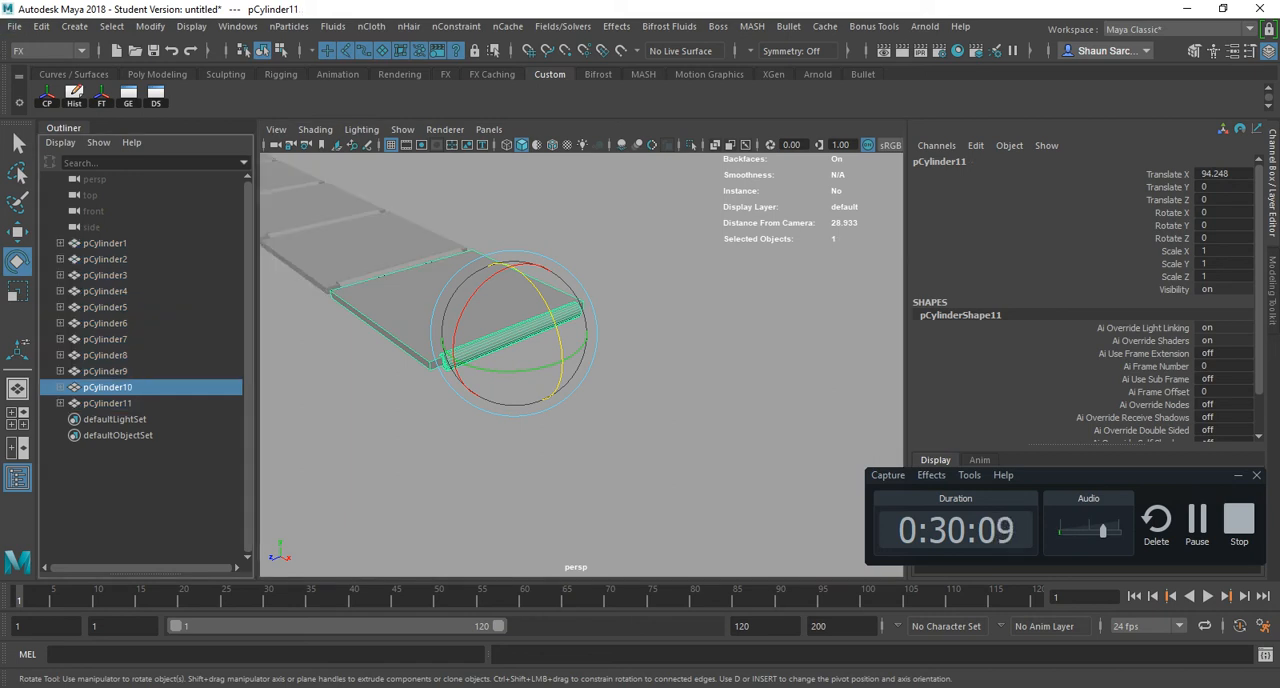
{"action": "left_click", "coordinate": [108, 259]}
{"action": "left_click", "coordinate": [108, 243]}
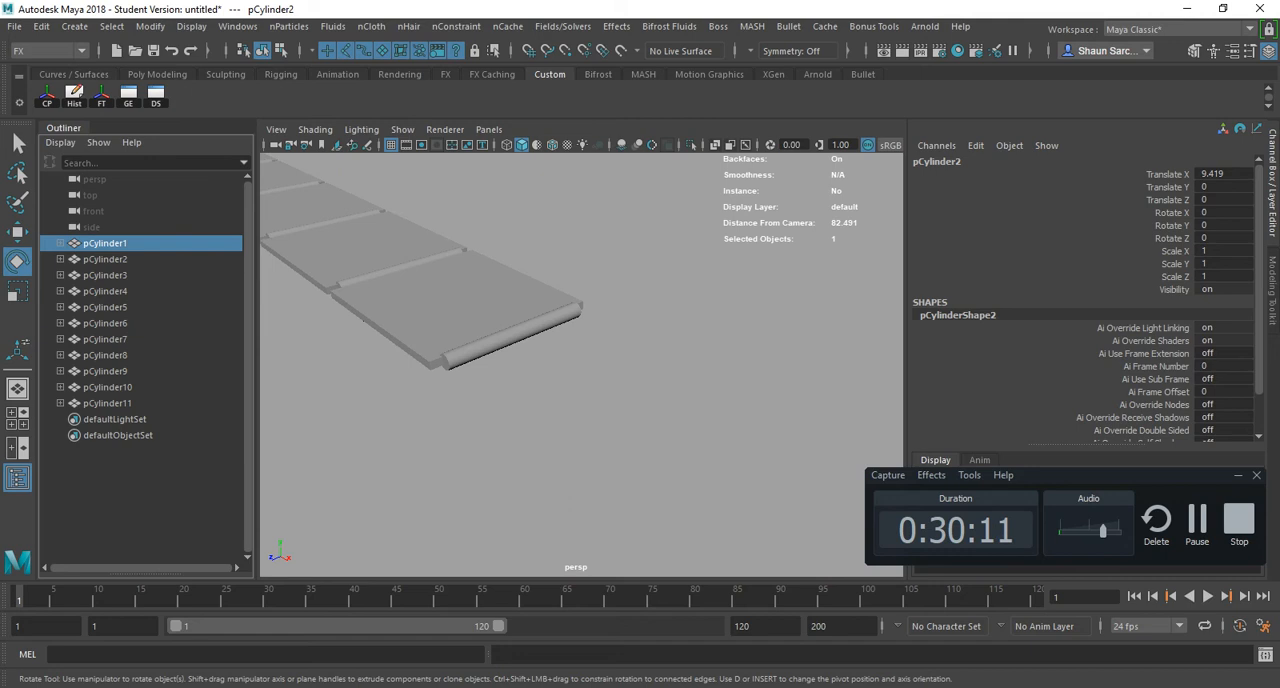
{"action": "middle_click_drag", "start_coordinate": [400, 300], "coordinate": [740, 350], "text": "alt"}
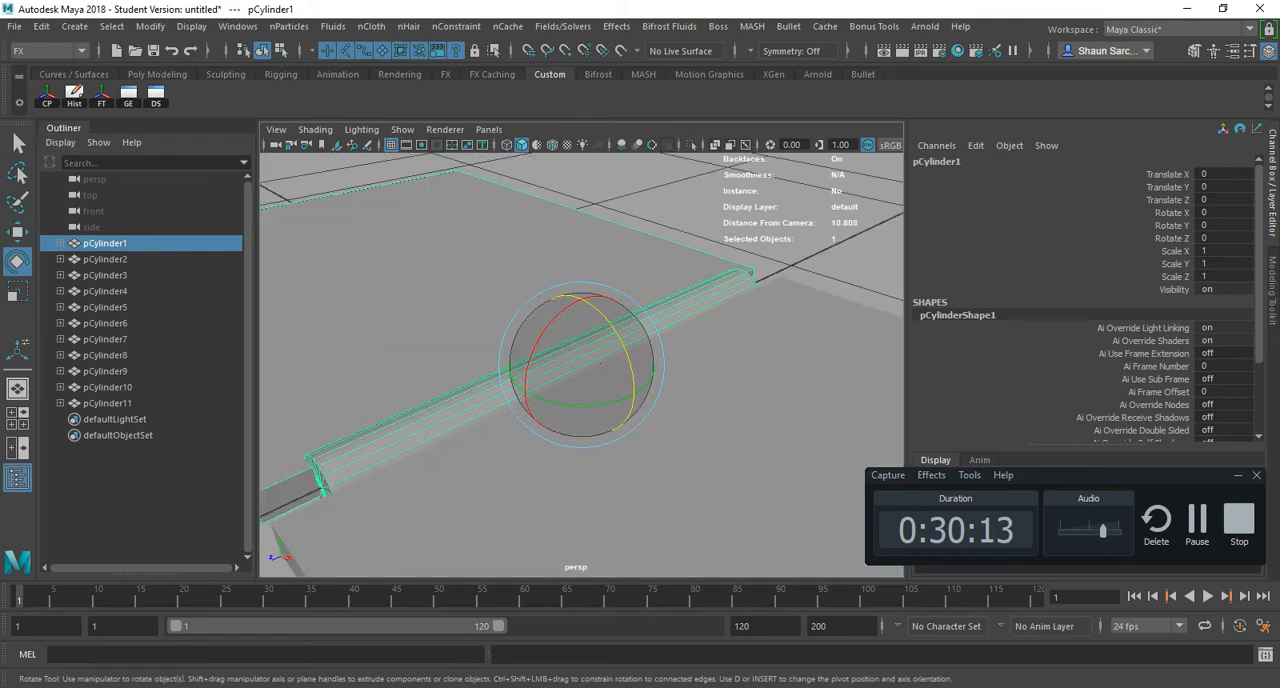
{"action": "scroll", "coordinate": [600, 363], "scroll_direction": "down", "scroll_amount": 6}
{"action": "middle_click_drag", "start_coordinate": [600, 363], "coordinate": [500, 267], "text": "alt"}
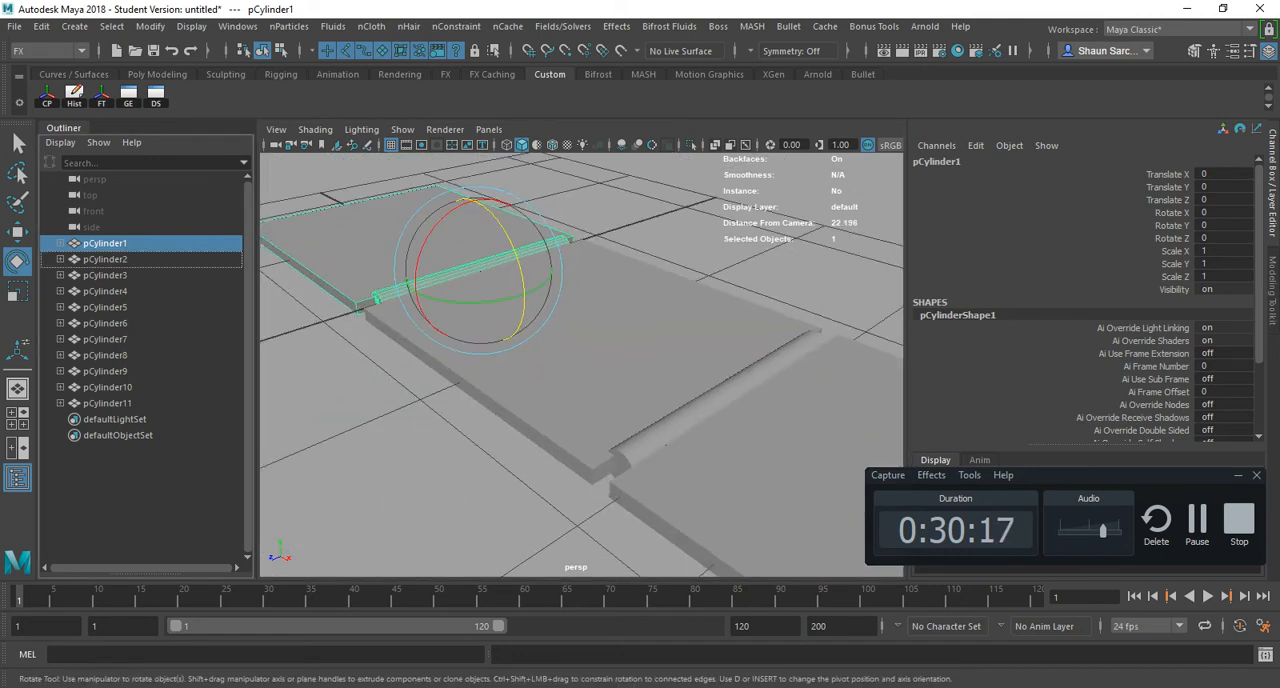
{"action": "middle_click_drag", "start_coordinate": [105, 244], "coordinate": [105, 259]}
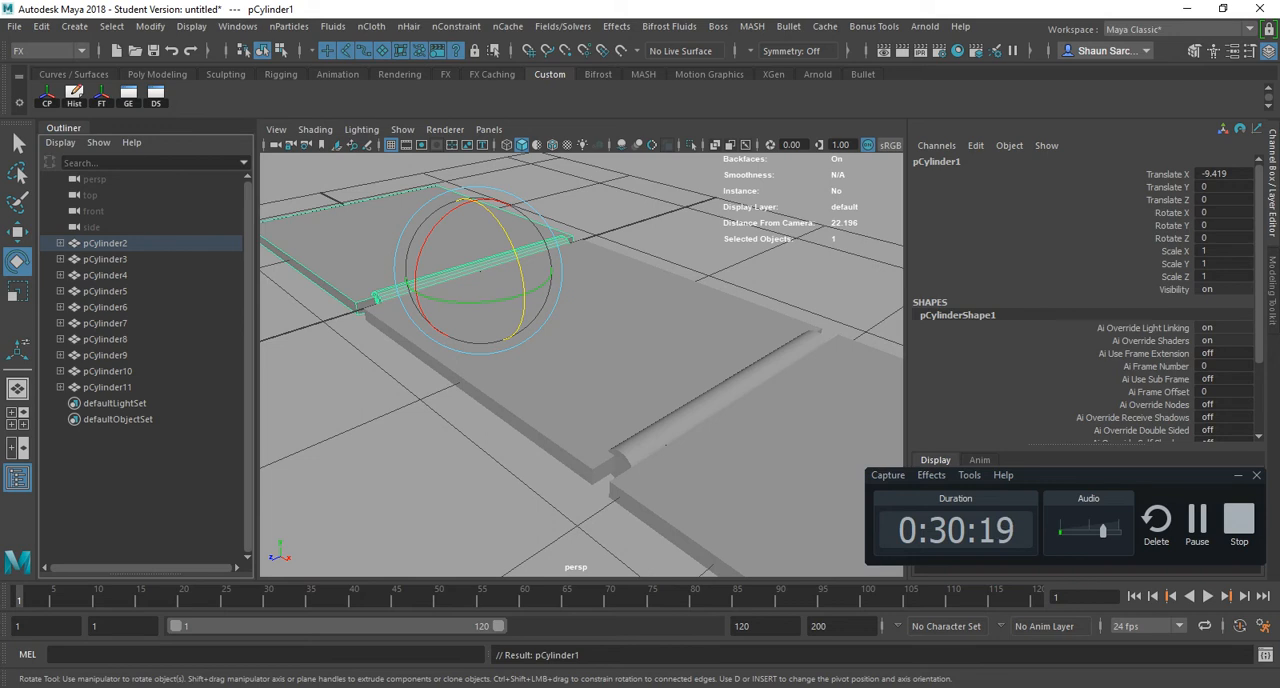
- Continue the parent chain from pCylinder2 under pCylinder3 up to pCylinder10 under pCylinder11, nesting each cylinder in the next
{"action": "left_click", "coordinate": [105, 243]}
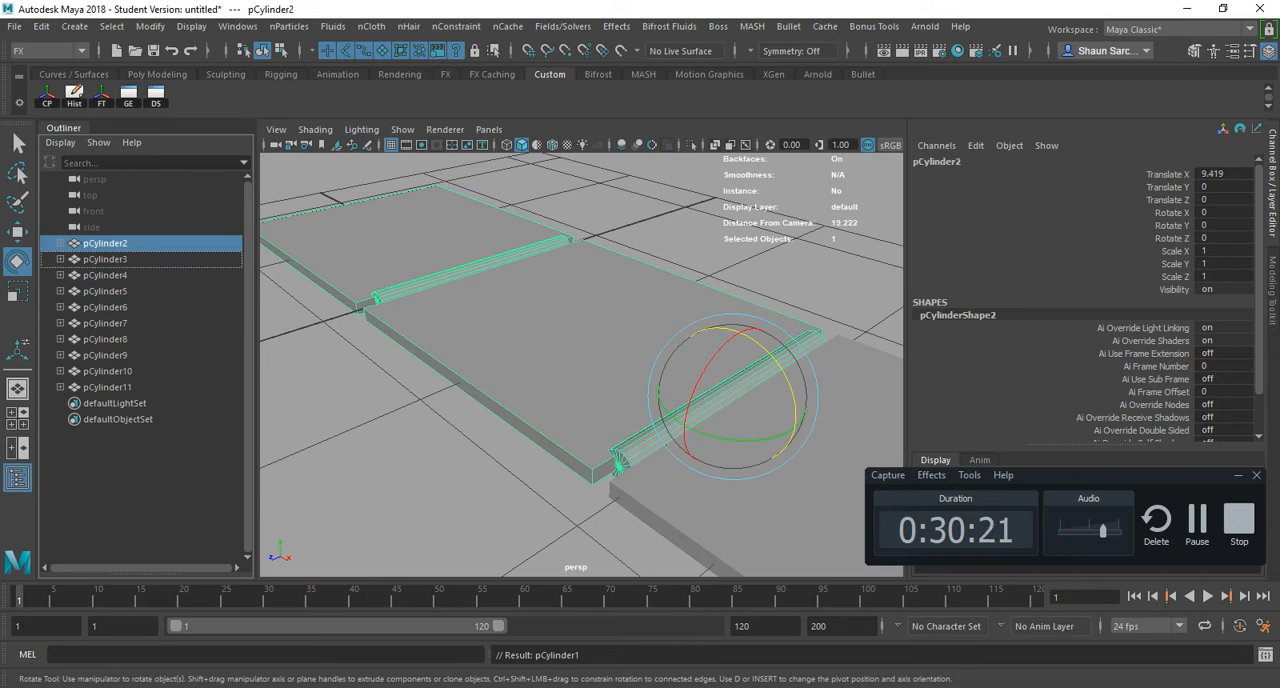
{"action": "middle_click_drag", "start_coordinate": [105, 243], "coordinate": [105, 259]}
{"action": "left_click", "coordinate": [105, 243]}
{"action": "left_click", "coordinate": [105, 243]}
{"action": "left_click", "coordinate": [105, 243]}
{"action": "left_click", "coordinate": [105, 243]}
{"action": "left_click", "coordinate": [105, 243]}
{"action": "left_click", "coordinate": [105, 243]}
{"action": "left_click", "coordinate": [105, 243]}
{"action": "left_click", "coordinate": [105, 243]}
{"action": "left_click", "coordinate": [105, 243]}
- Test rotating the whole chain from pCylinder11 about 1.19 degrees in Z, and undo the rotation
{"action": "key", "text": "f"}
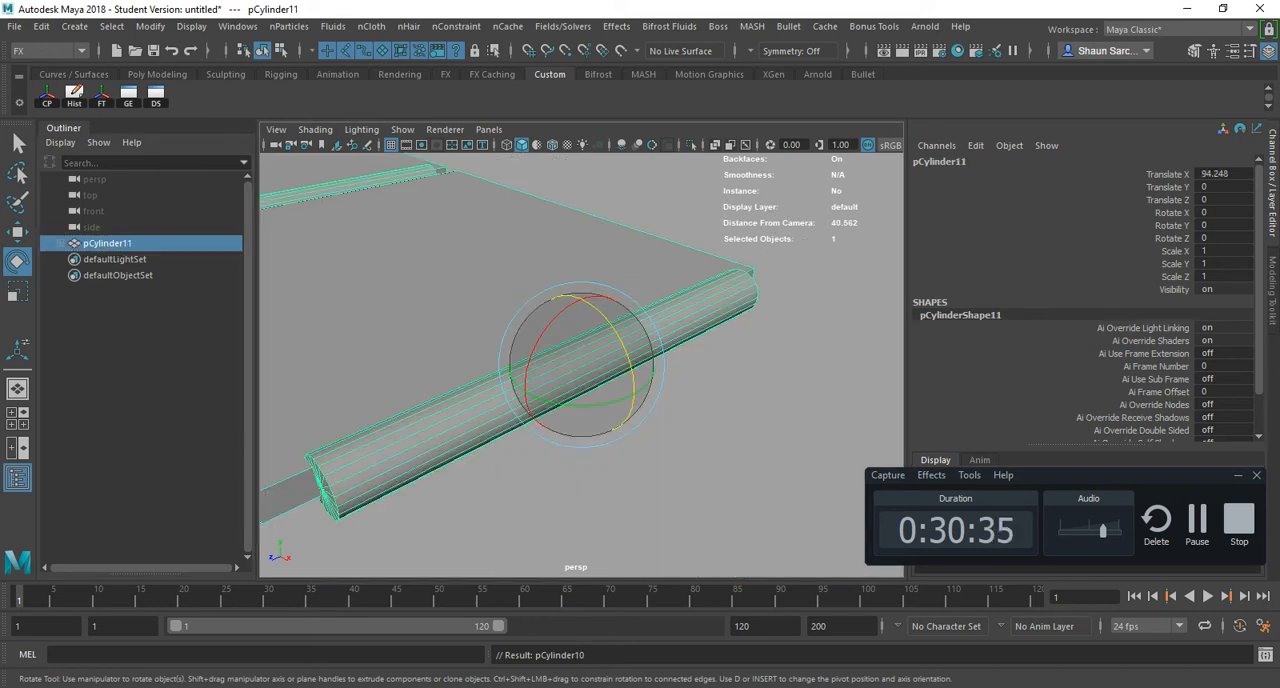
{"action": "left_click_drag", "start_coordinate": [586, 363], "coordinate": [690, 330], "text": "alt"}
{"action": "scroll", "coordinate": [690, 330], "scroll_direction": "down", "scroll_amount": 6}
{"action": "middle_click_drag", "start_coordinate": [690, 330], "coordinate": [558, 309], "text": "alt"}
{"action": "right_click_drag", "start_coordinate": [558, 309], "coordinate": [435, 315], "text": "alt"}
{"action": "middle_click_drag", "start_coordinate": [480, 318], "coordinate": [613, 331], "text": "alt"}
{"action": "left_click_drag", "start_coordinate": [692, 313], "coordinate": [728, 330]}
{"action": "key", "text": "ctrl+z"}
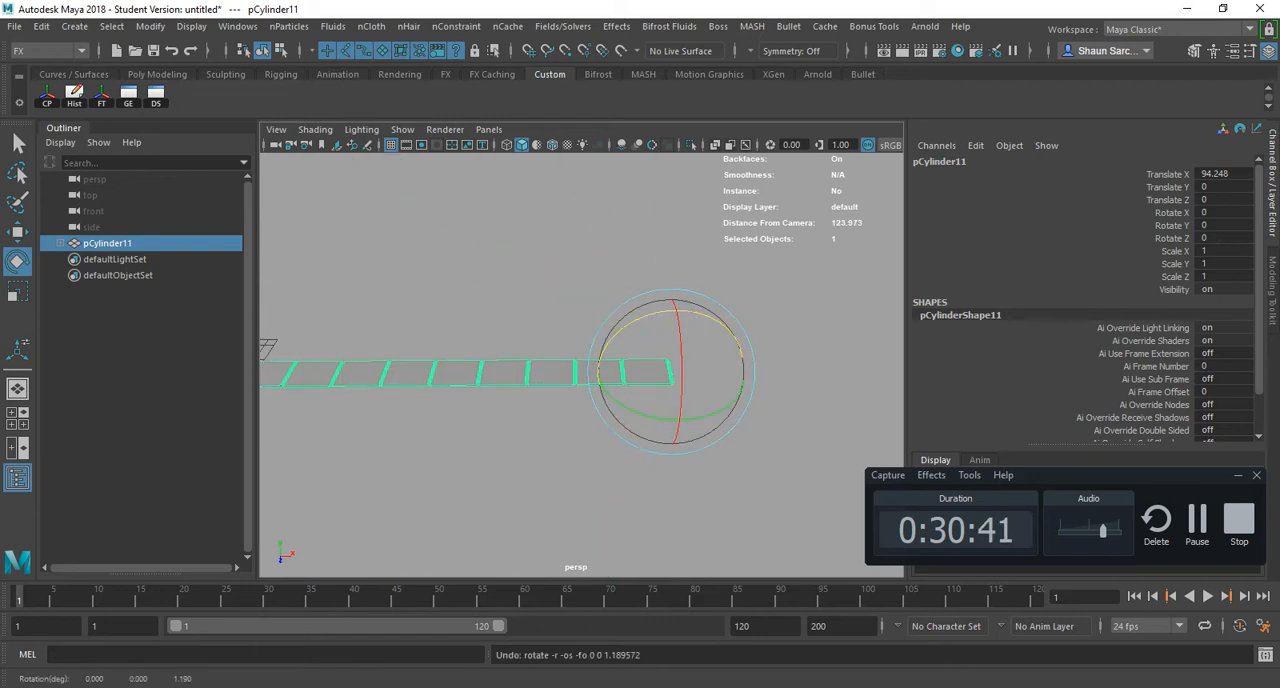
- With the Select tool, add pCylinder10 through pCylinder1 to the selected pCylinder11 by picking them along the slab row
{"action": "right_click_drag", "start_coordinate": [690, 335], "coordinate": [790, 342], "text": "alt"}
{"action": "left_click_drag", "start_coordinate": [790, 342], "coordinate": [793, 360], "text": "alt"}
{"action": "key", "text": "q"}
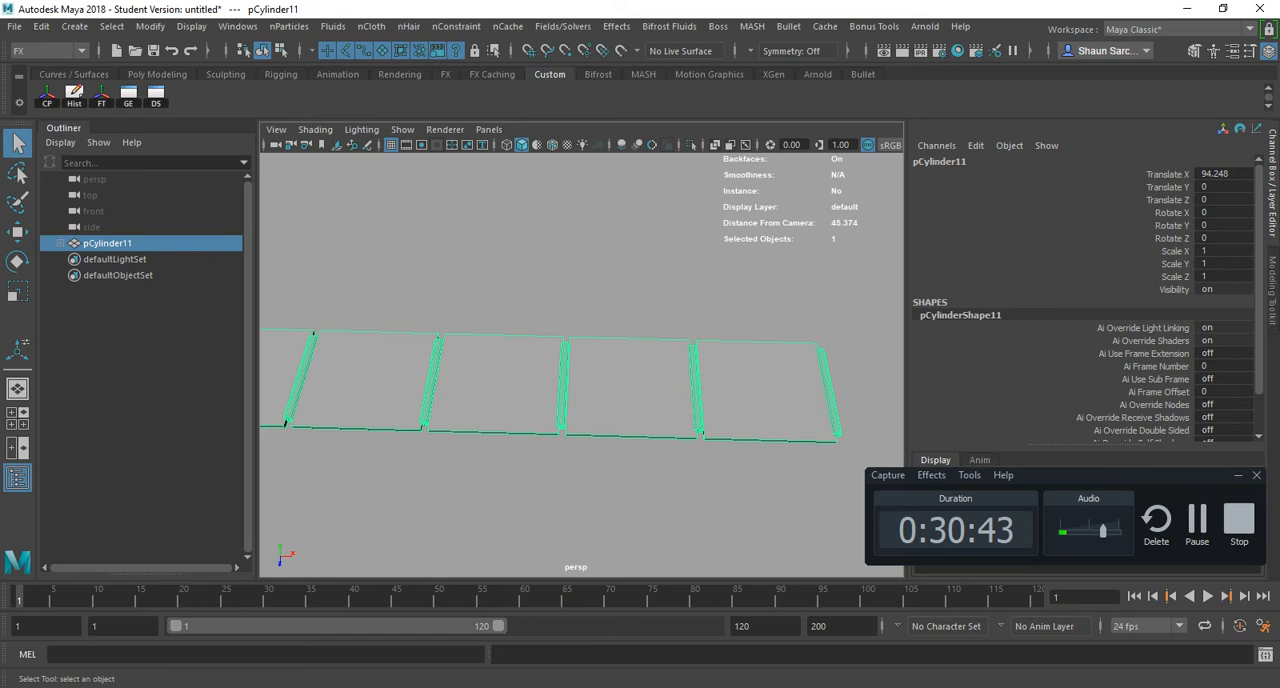
{"action": "left_click", "coordinate": [696, 389], "text": "shift"}
{"action": "left_click", "coordinate": [563, 388], "text": "shift"}
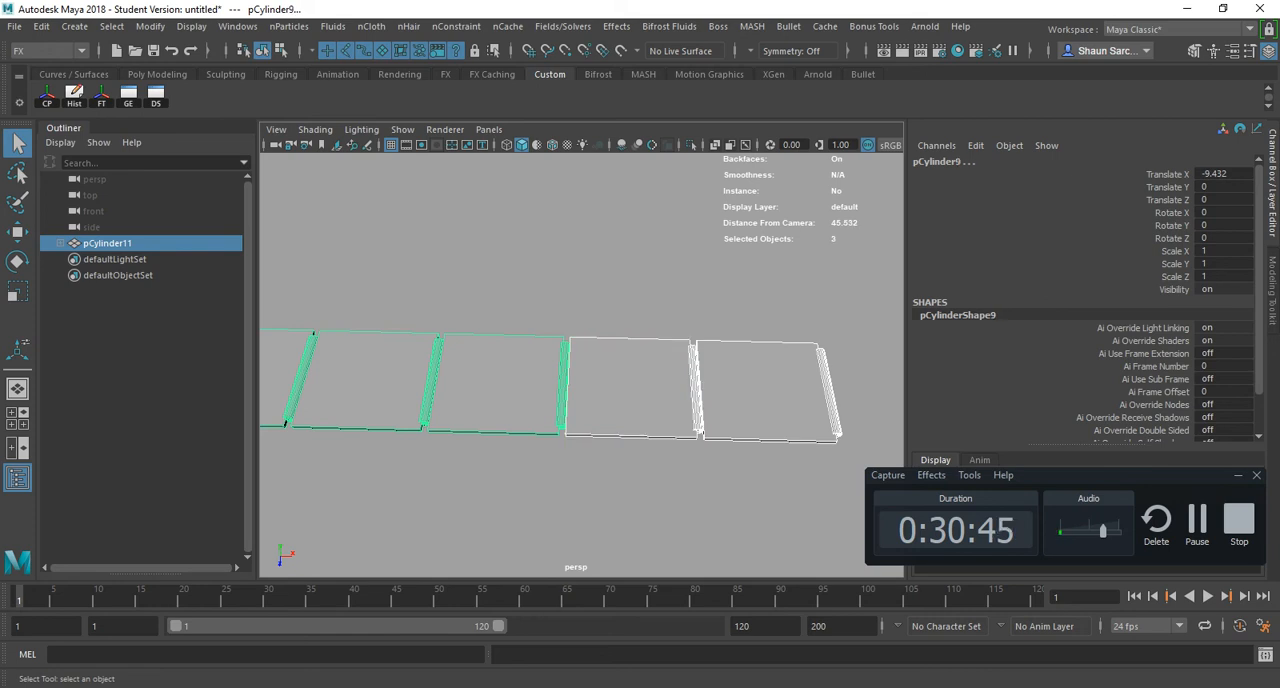
{"action": "left_click", "coordinate": [430, 386], "text": "shift"}
{"action": "middle_click_drag", "start_coordinate": [430, 386], "coordinate": [582, 375], "text": "alt"}
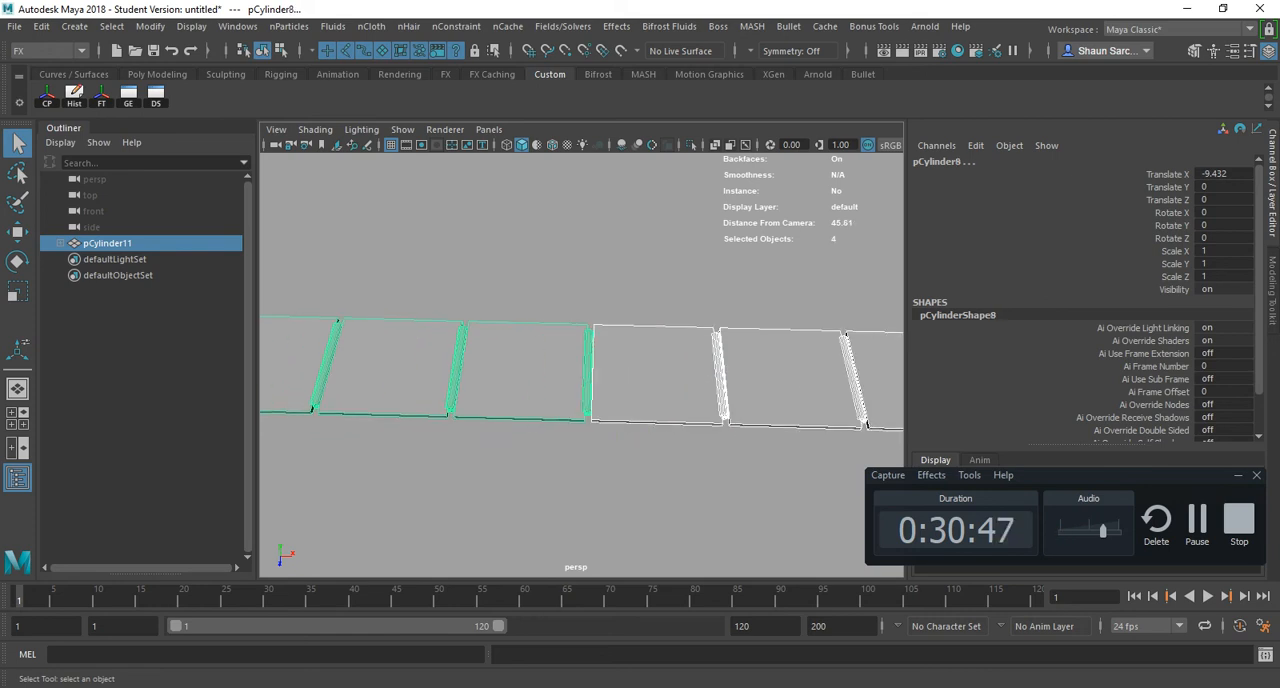
{"action": "left_click", "coordinate": [394, 370], "text": "shift"}
{"action": "left_click", "coordinate": [294, 370], "text": "shift"}
{"action": "middle_click_drag", "start_coordinate": [294, 370], "coordinate": [546, 364], "text": "alt"}
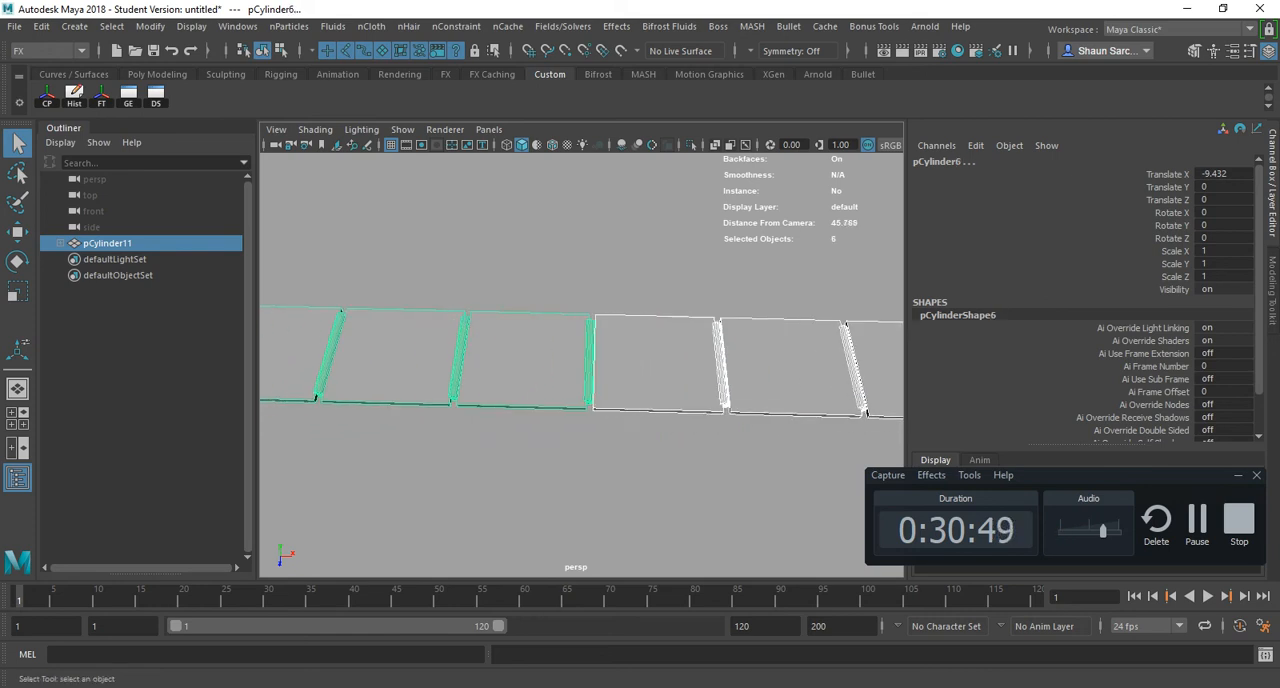
{"action": "left_click", "coordinate": [404, 358], "text": "shift"}
{"action": "left_click", "coordinate": [296, 358], "text": "shift"}
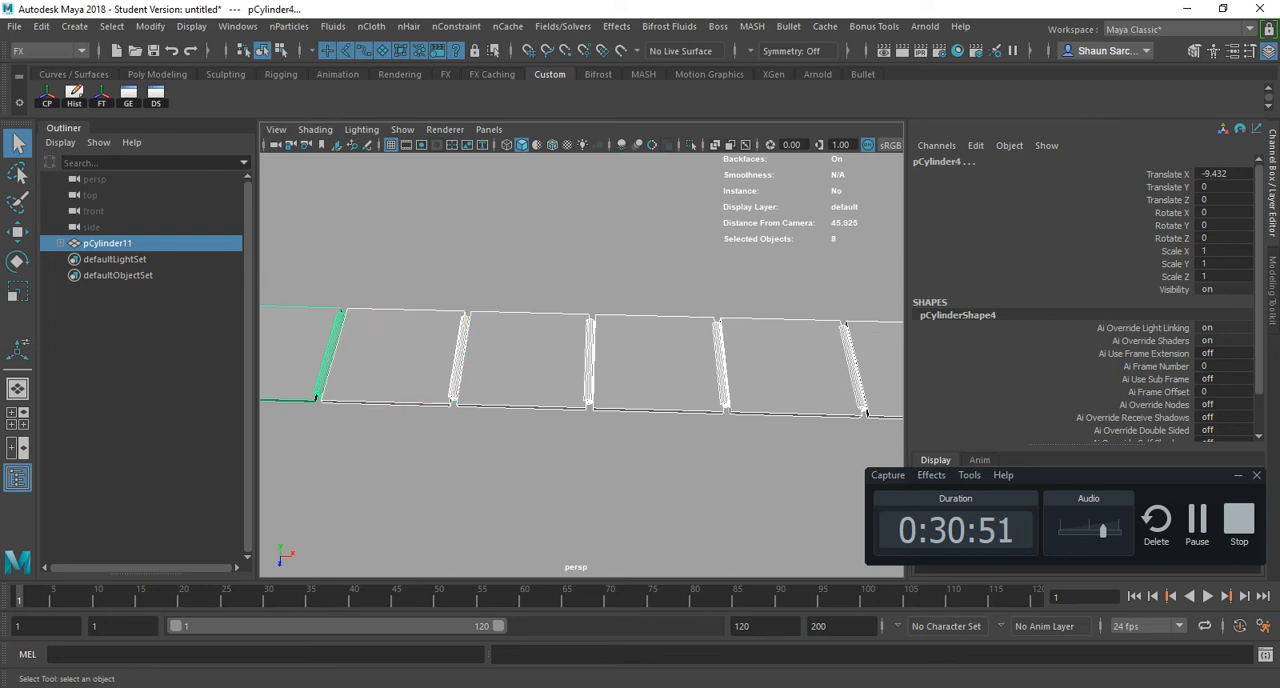
{"action": "middle_click_drag", "start_coordinate": [296, 358], "coordinate": [669, 364], "text": "alt"}
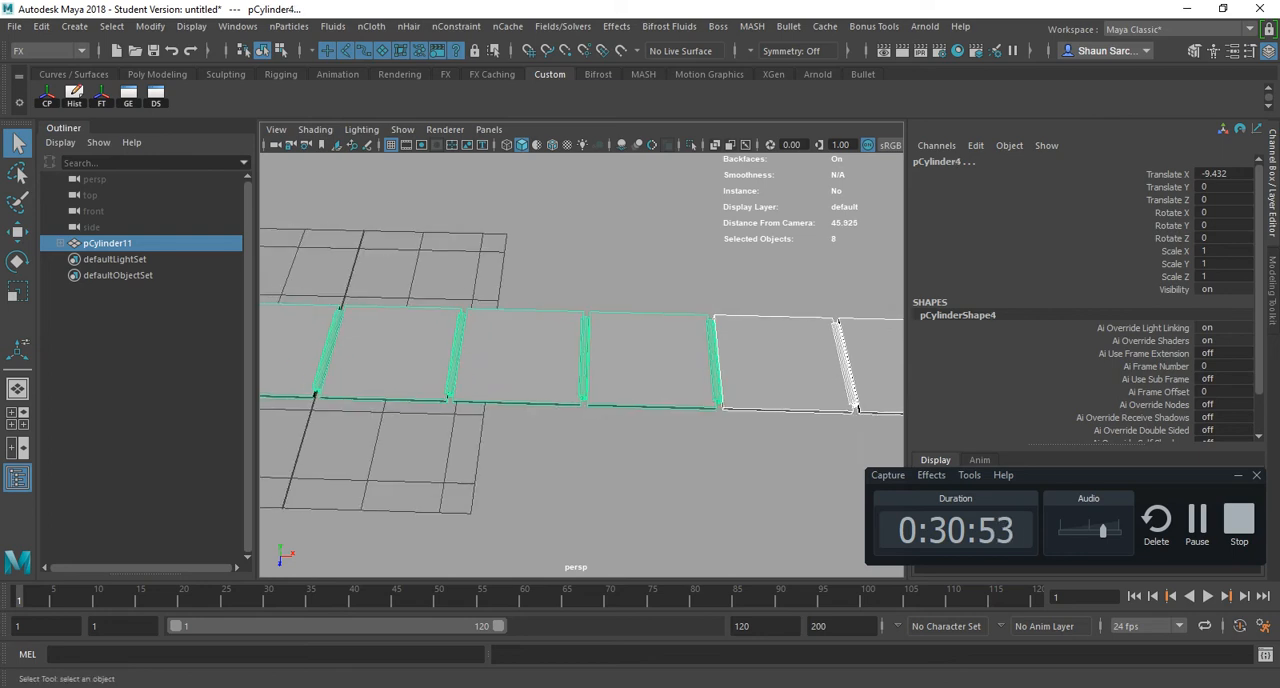
{"action": "left_click", "coordinate": [530, 360], "text": "shift"}
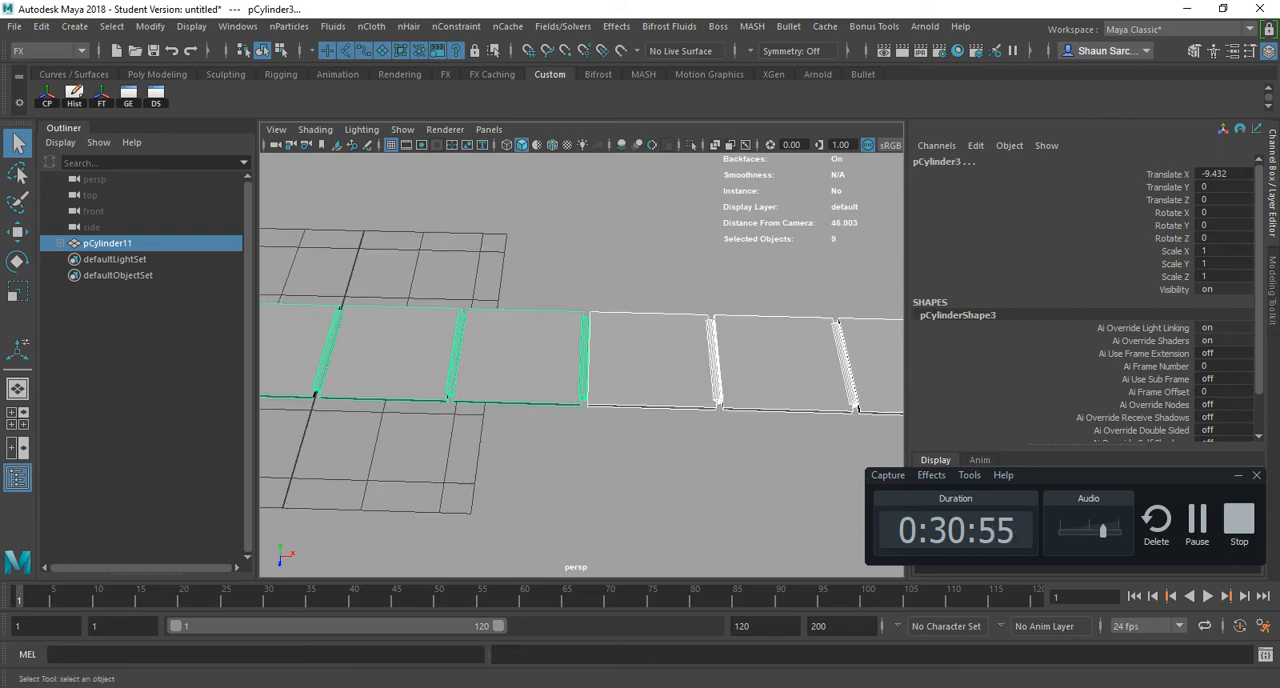
{"action": "left_click", "coordinate": [402, 357], "text": "shift"}
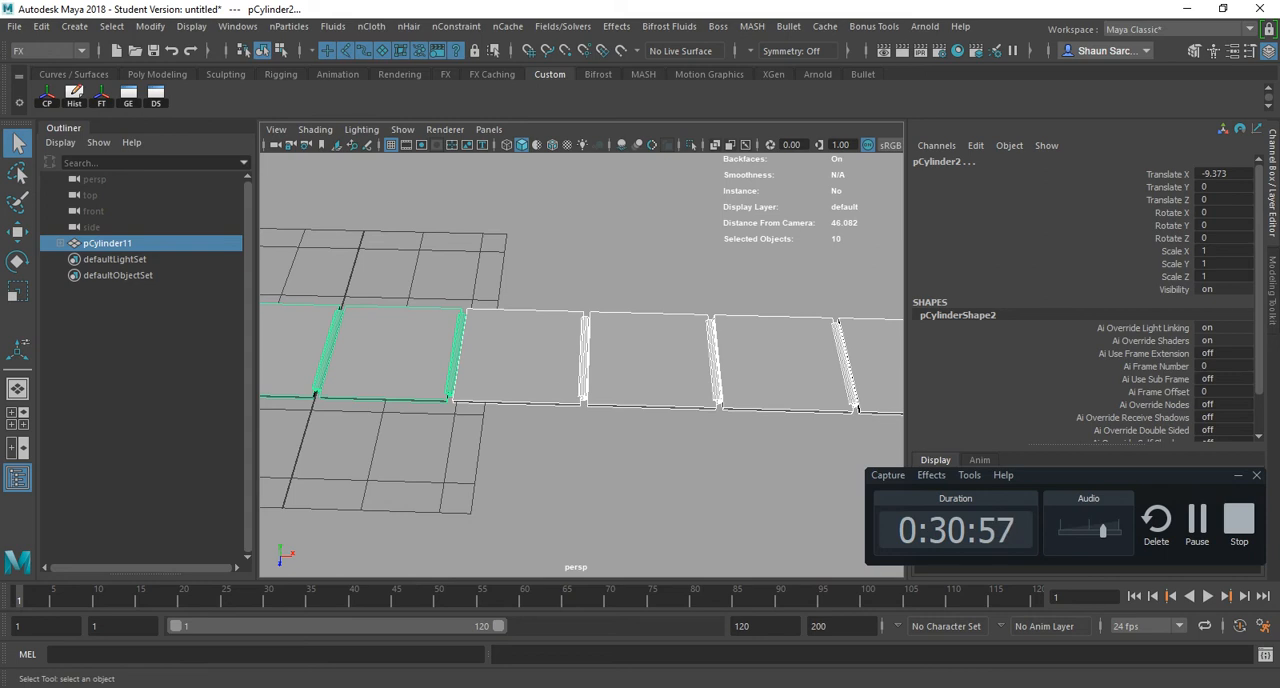
{"action": "left_click", "coordinate": [294, 355], "text": "shift"}
- Test curling the slab chain by rotating all the selected cylinders about -37.8 degrees in Z, and undo the rotation
{"action": "middle_click_drag", "start_coordinate": [294, 355], "coordinate": [300, 384], "text": "alt"}
{"action": "scroll", "coordinate": [561, 381], "scroll_direction": "down", "scroll_amount": 7}
{"action": "left_click_drag", "start_coordinate": [300, 384], "coordinate": [393, 352], "text": "alt"}
{"action": "key", "text": "e"}
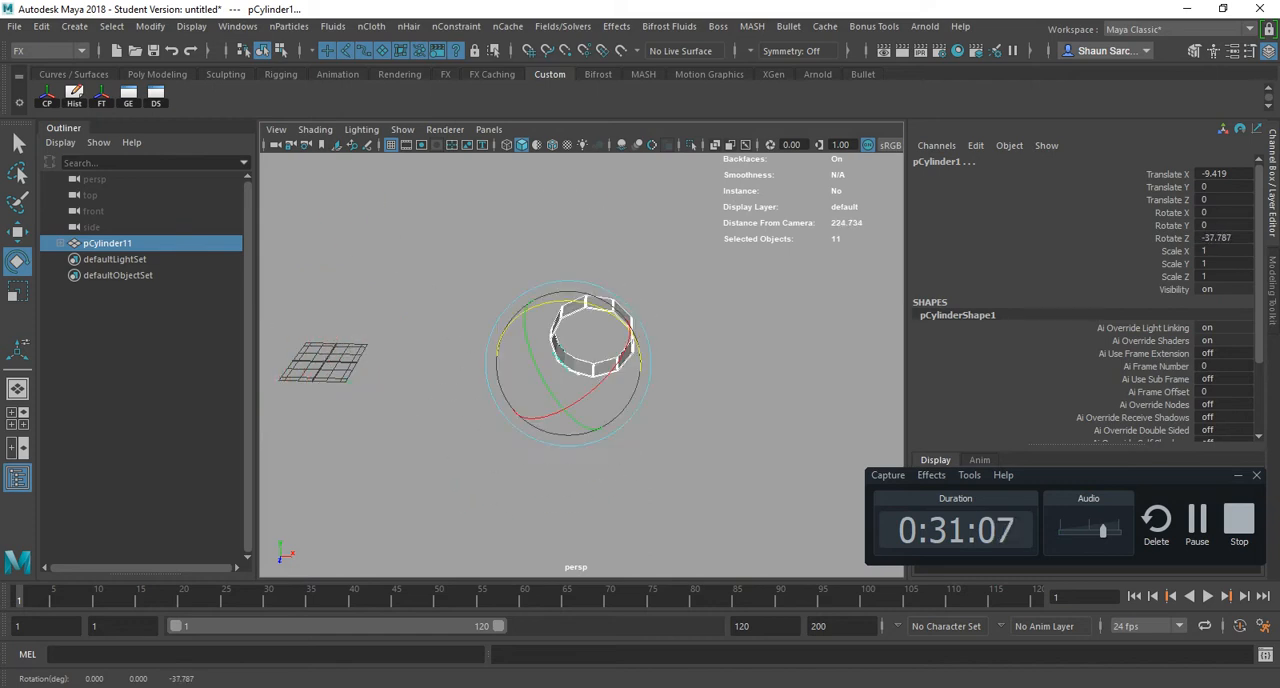
{"action": "key", "text": "ctrl+z"}
{"action": "key", "text": "ctrl+z"}
- Switch to Maya_Hotkey_FULL.pdf in Acrobat, highlight the Parent and Unparent hotkey entries in turn, and return to Maya
{"action": "key", "text": "alt+Tab"}
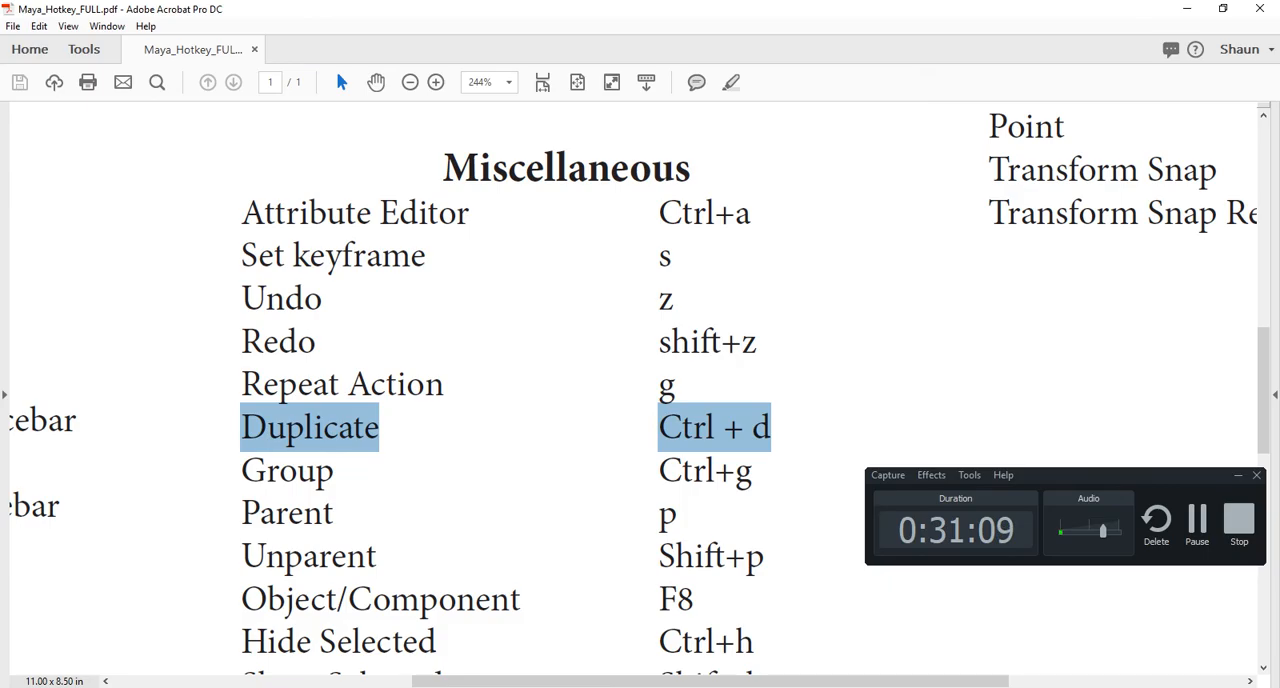
{"action": "triple_click", "coordinate": [287, 513]}
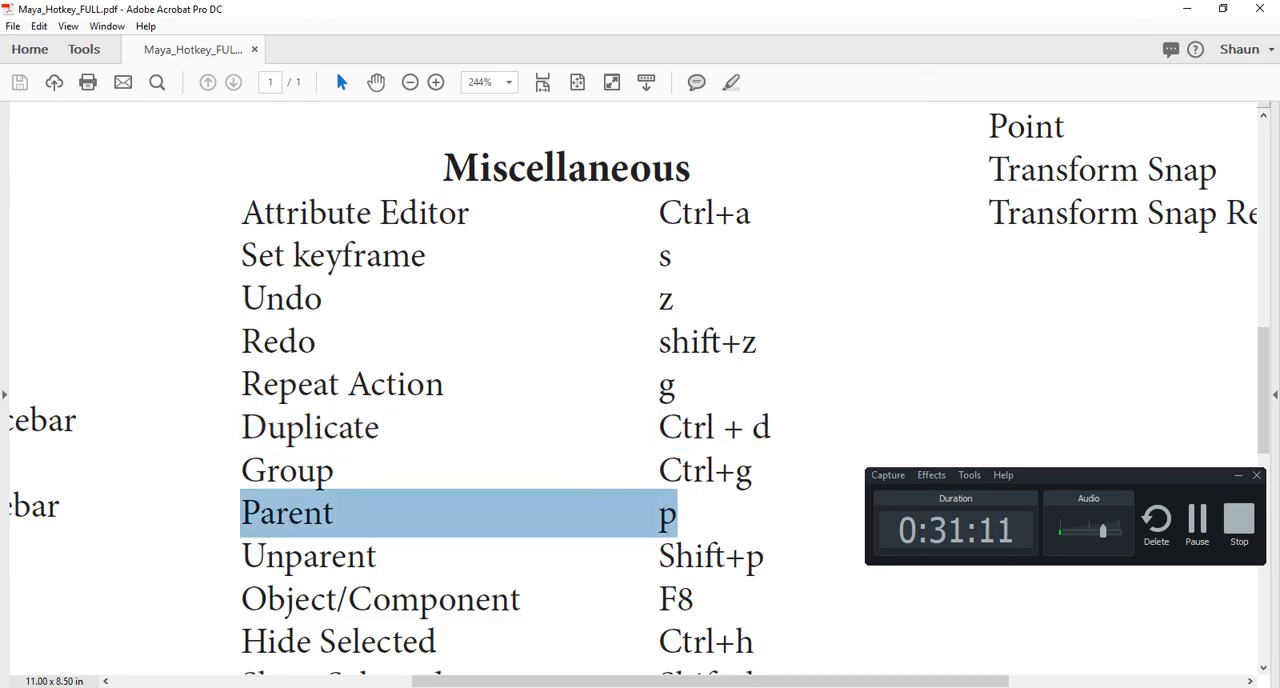
{"action": "triple_click", "coordinate": [271, 562]}
{"action": "key", "text": "alt+Tab"}
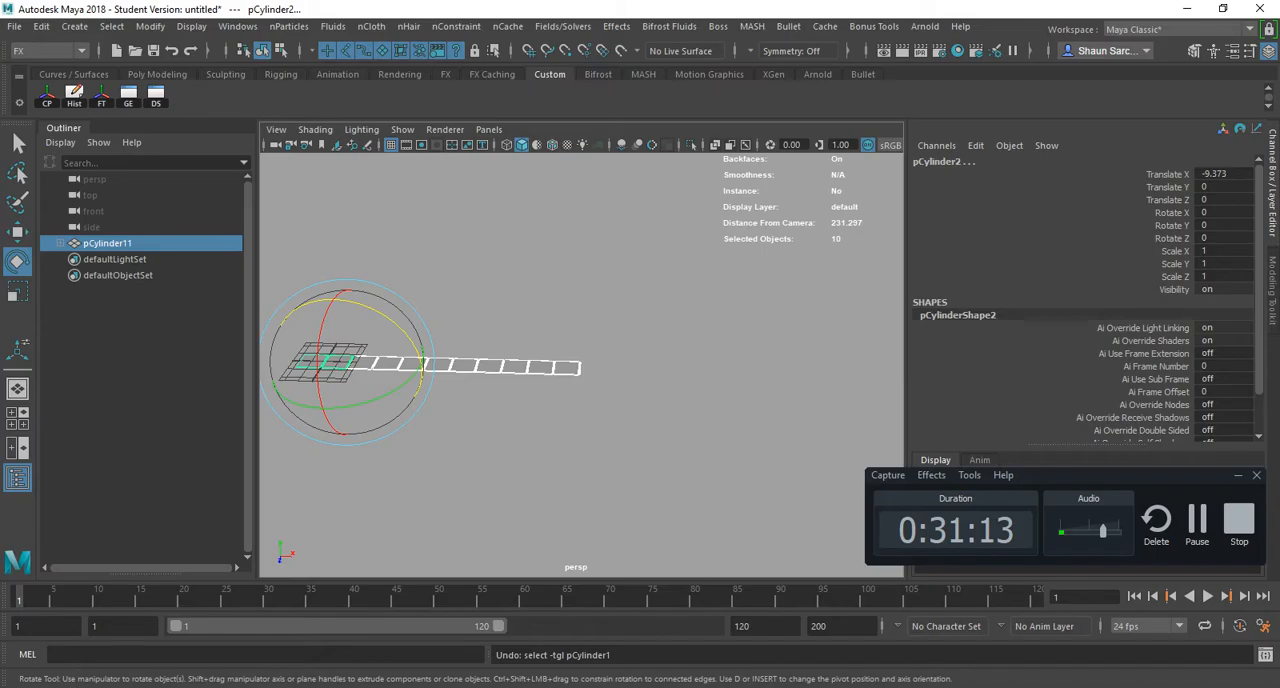
- Select pCylinder6 in the middle of the slab row and unparent it from the chain
{"action": "left_click", "coordinate": [470, 450]}
{"action": "left_click", "coordinate": [440, 366]}
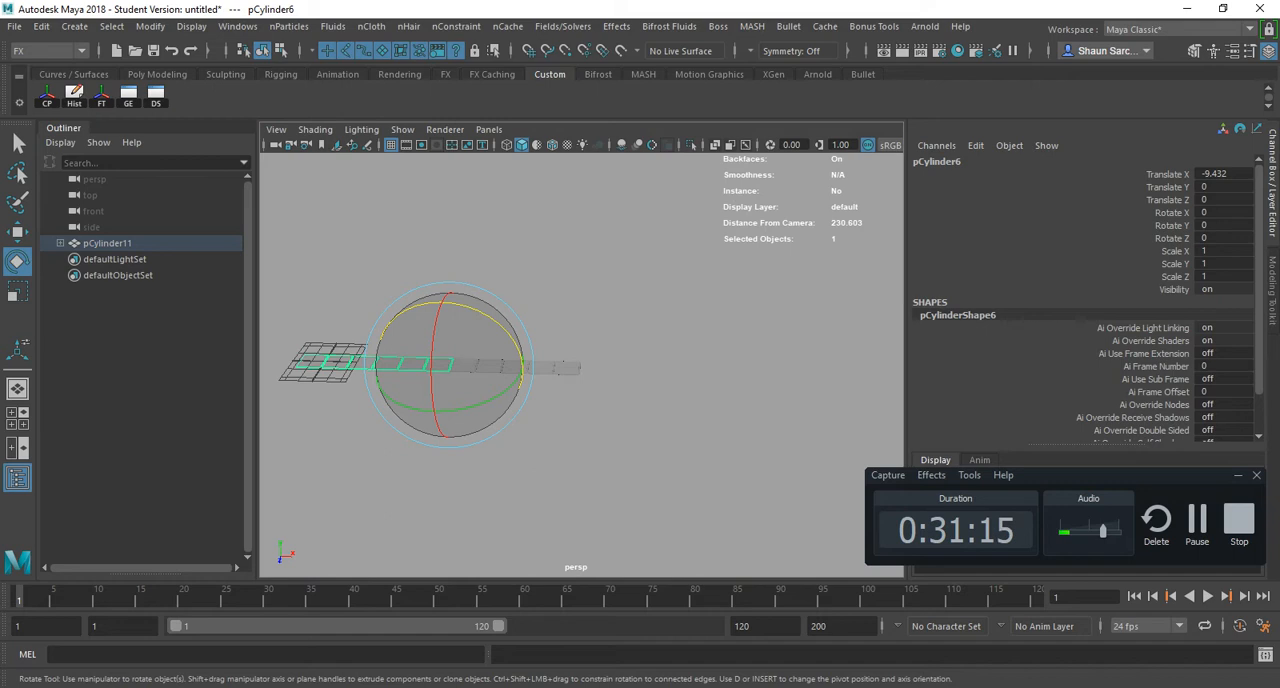
{"action": "key", "text": "f"}
{"action": "left_click_drag", "start_coordinate": [440, 366], "coordinate": [455, 306], "text": "alt"}
{"action": "scroll", "coordinate": [455, 306], "scroll_direction": "down", "scroll_amount": 5}
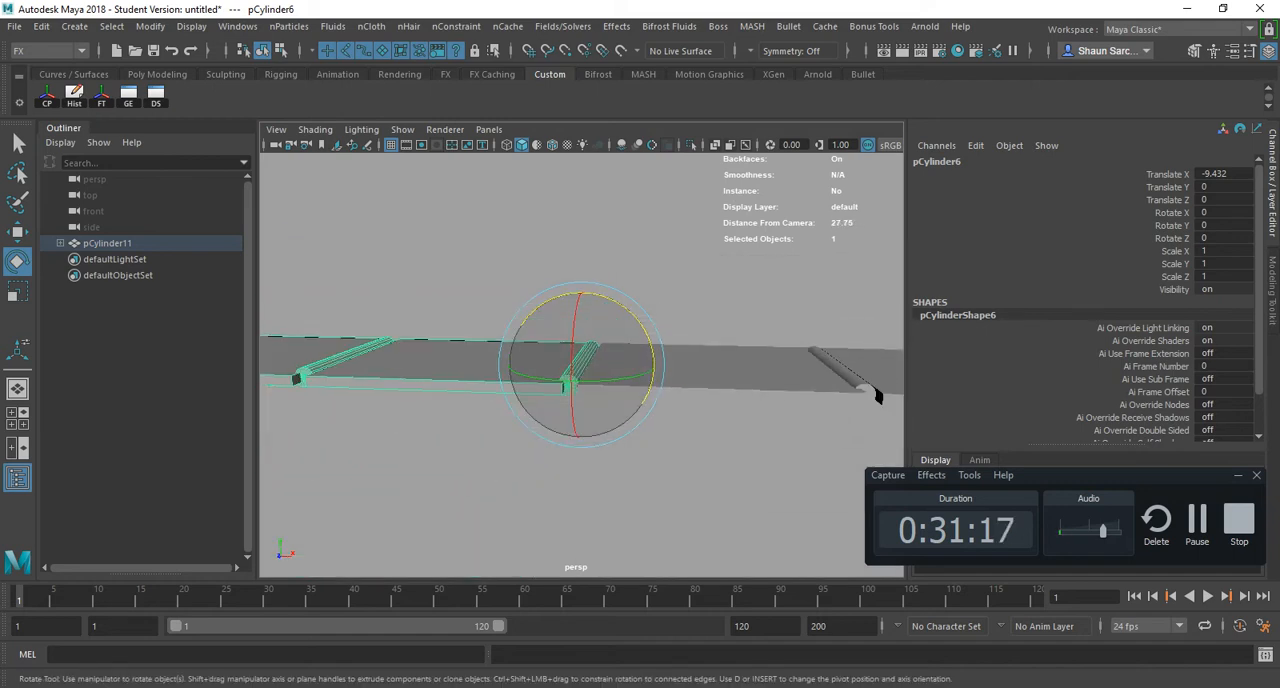
{"action": "key", "text": "shift+p"}
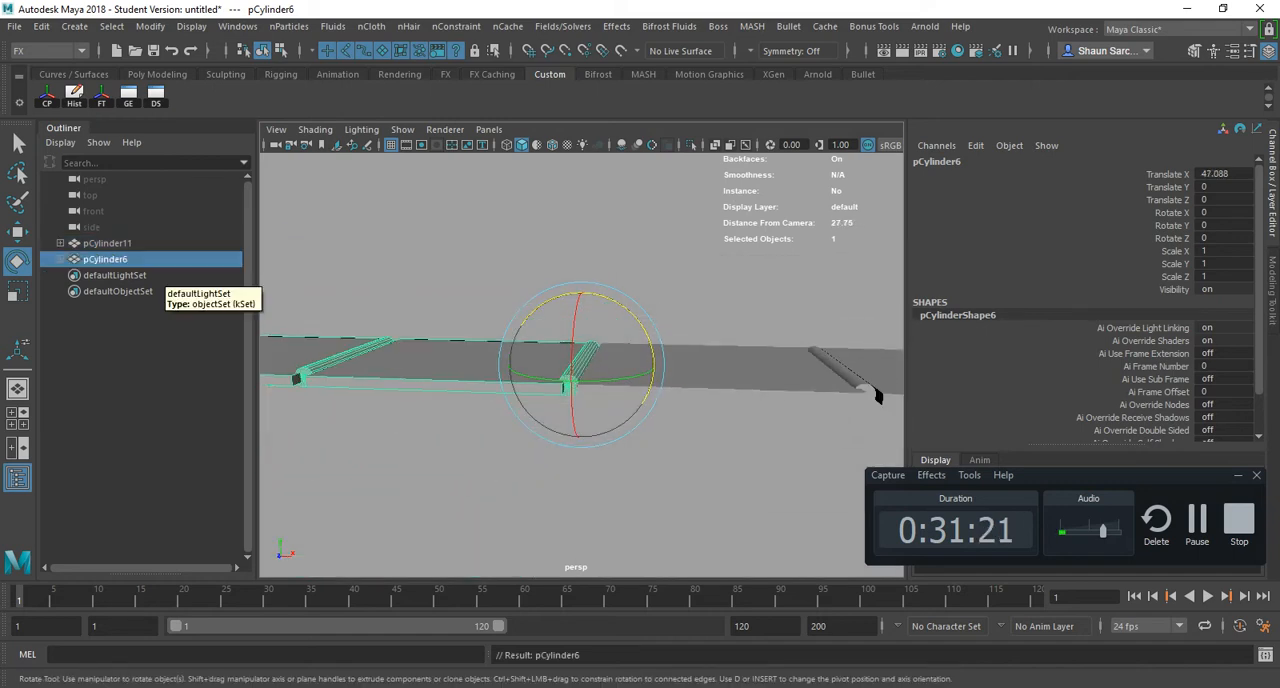
- Expand pCylinder11, unparent pCylinder10 from it, and select pCylinder11 and pCylinder6 in turn to compare the separated hierarchies
{"action": "left_click", "coordinate": [60, 243]}
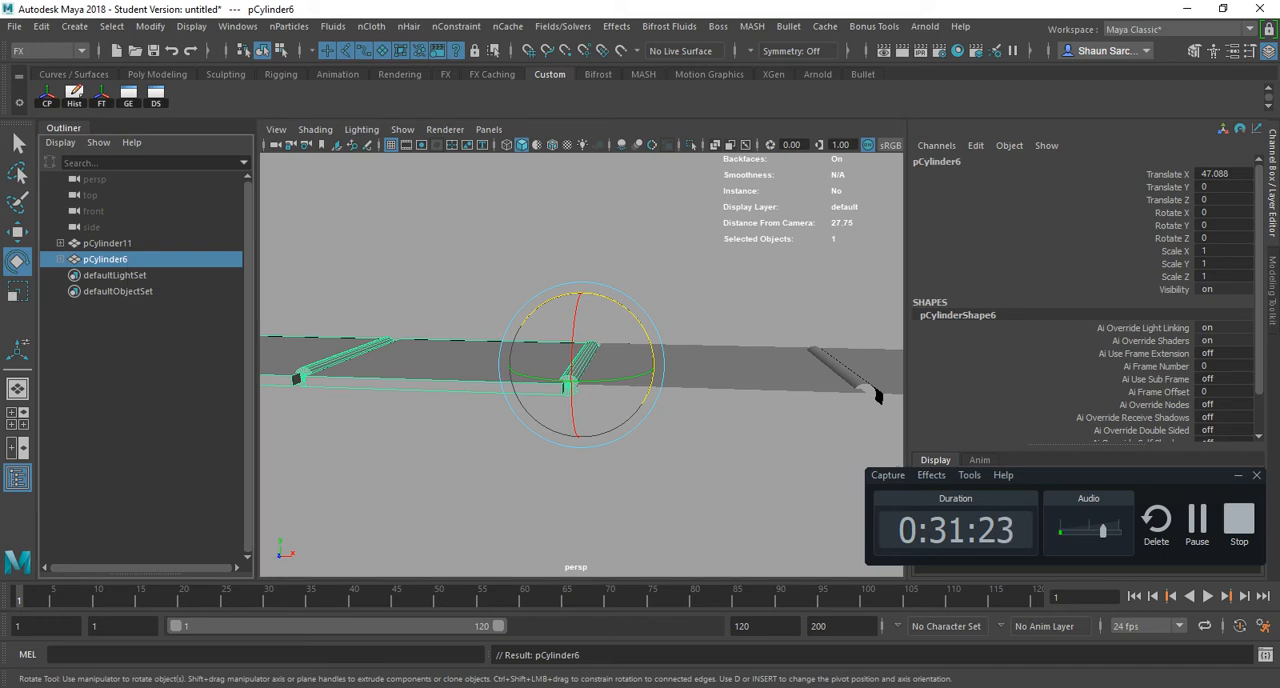
{"action": "left_click", "coordinate": [117, 275]}
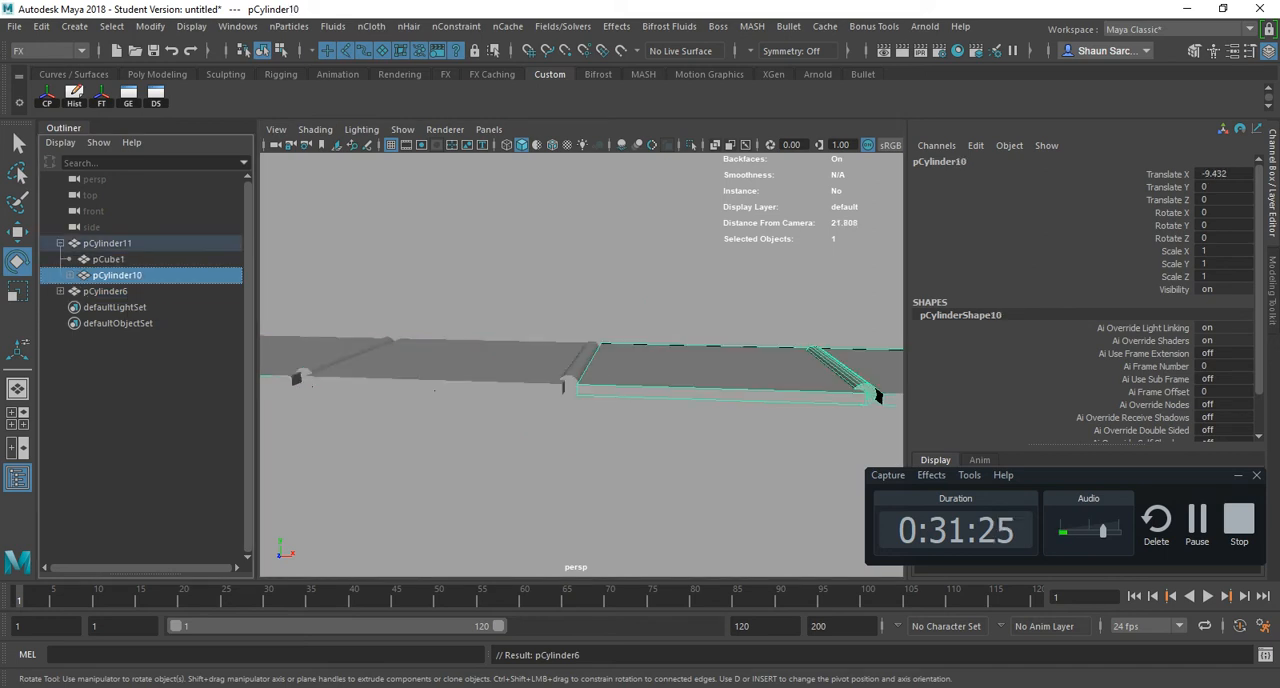
{"action": "key", "text": "shift+p"}
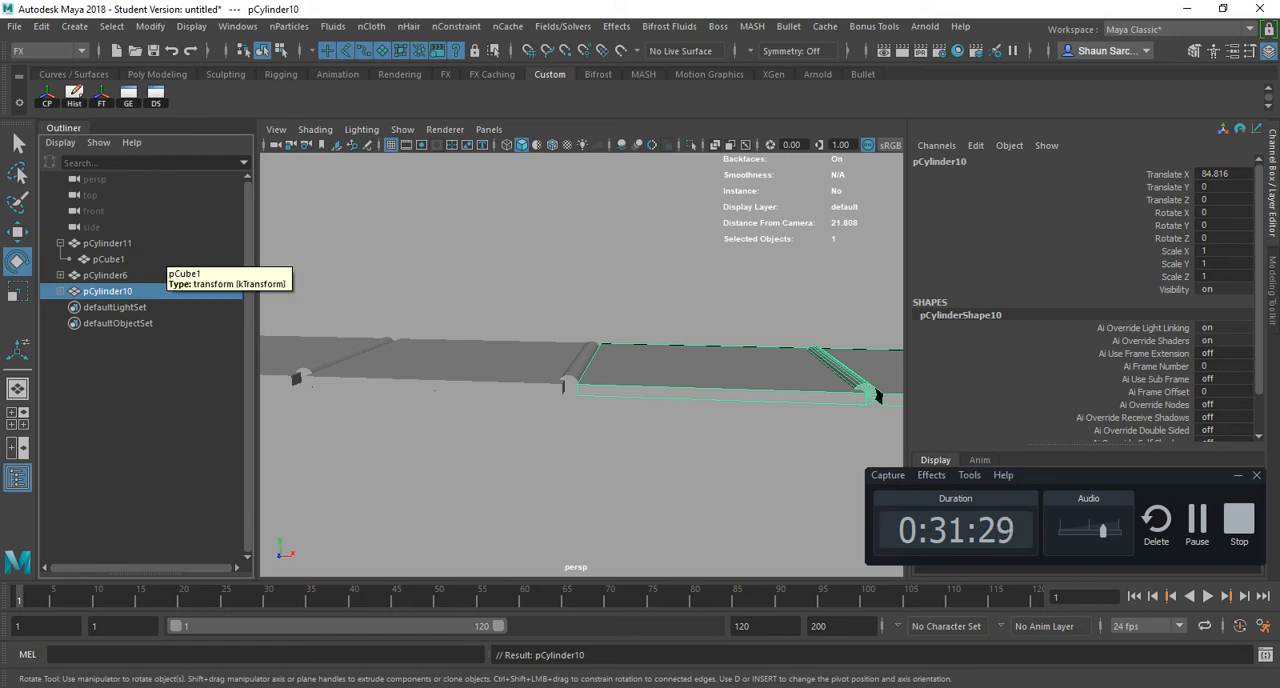
{"action": "left_click", "coordinate": [105, 244]}
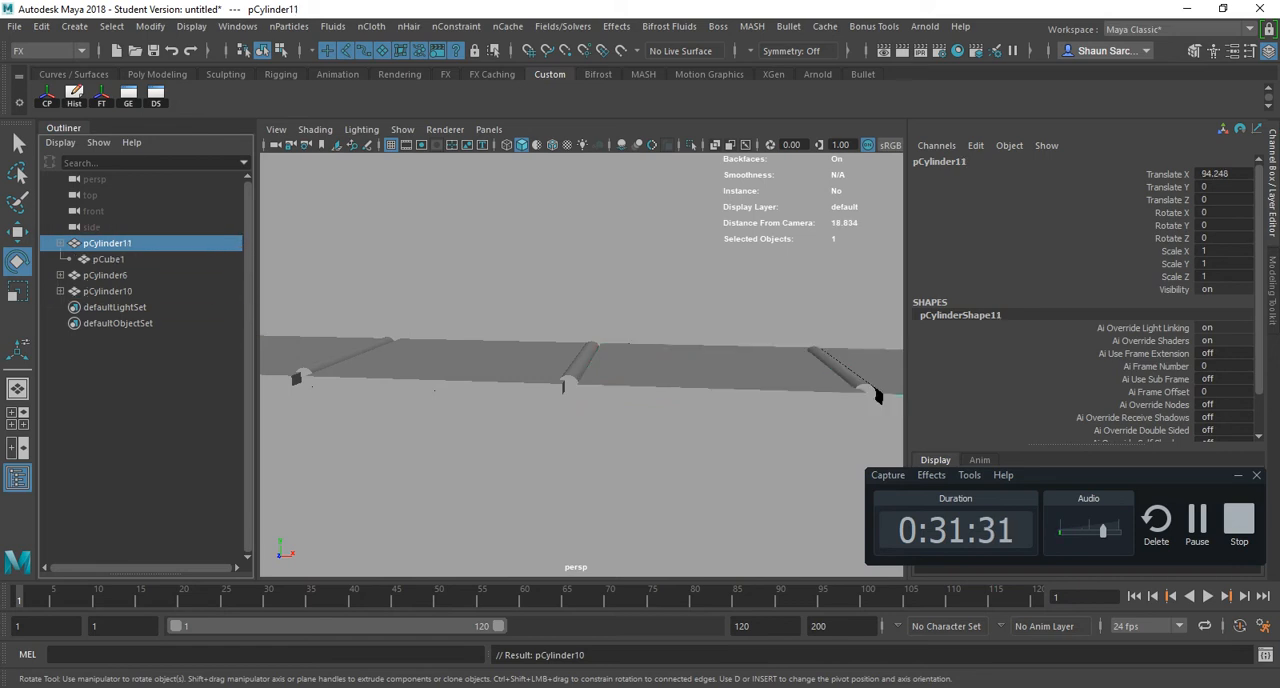
{"action": "left_click", "coordinate": [105, 275]}
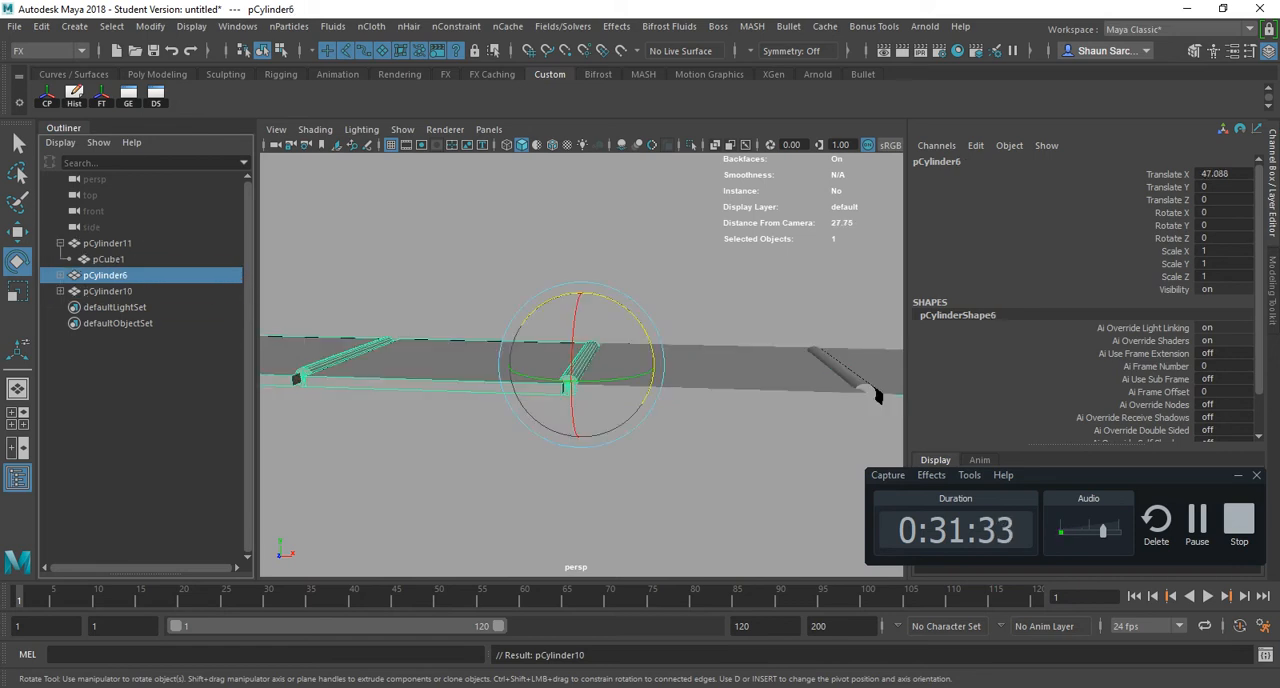
- Switch to Maya_Hotkey_FULL.pdf in Acrobat, highlight the Object/Component and Hide Selected hotkey entries, and return to Maya
{"action": "key", "text": "alt+Tab"}
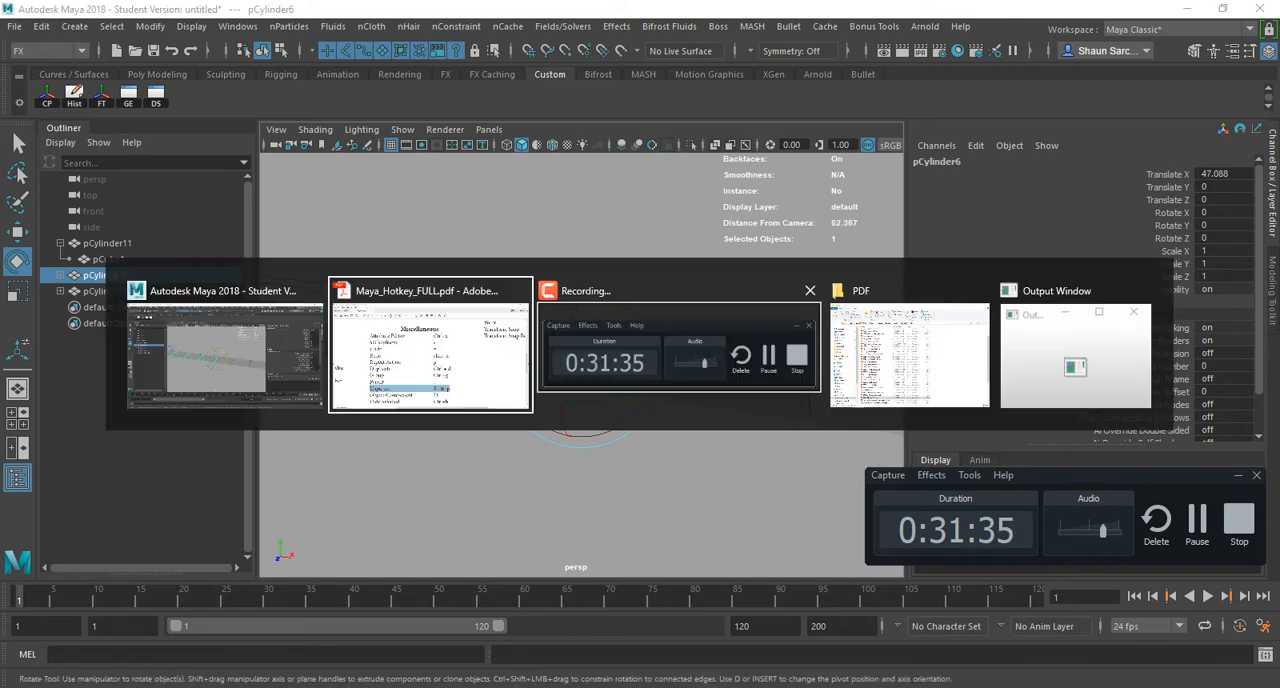
{"action": "scroll", "coordinate": [640, 390], "scroll_direction": "down", "scroll_amount": 1}
{"action": "scroll", "coordinate": [640, 390], "scroll_direction": "down", "scroll_amount": 3}
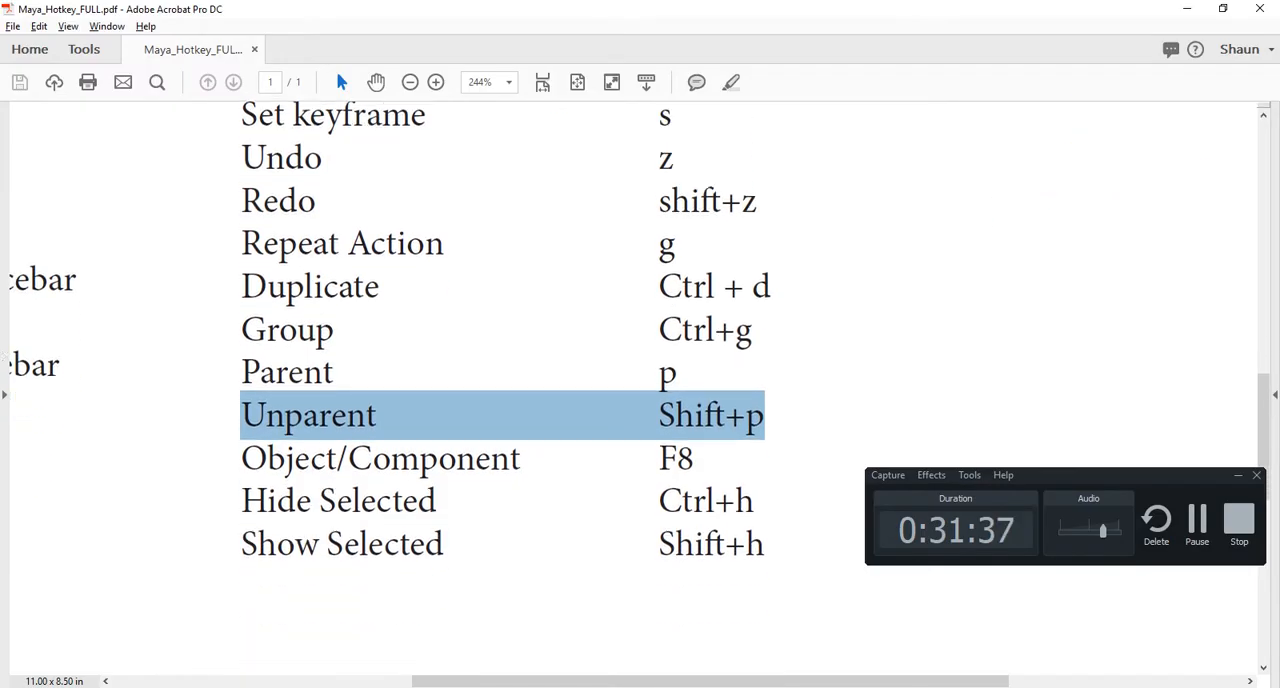
{"action": "left_click_drag", "start_coordinate": [243, 460], "coordinate": [757, 502]}
{"action": "key", "text": "alt+Tab"}
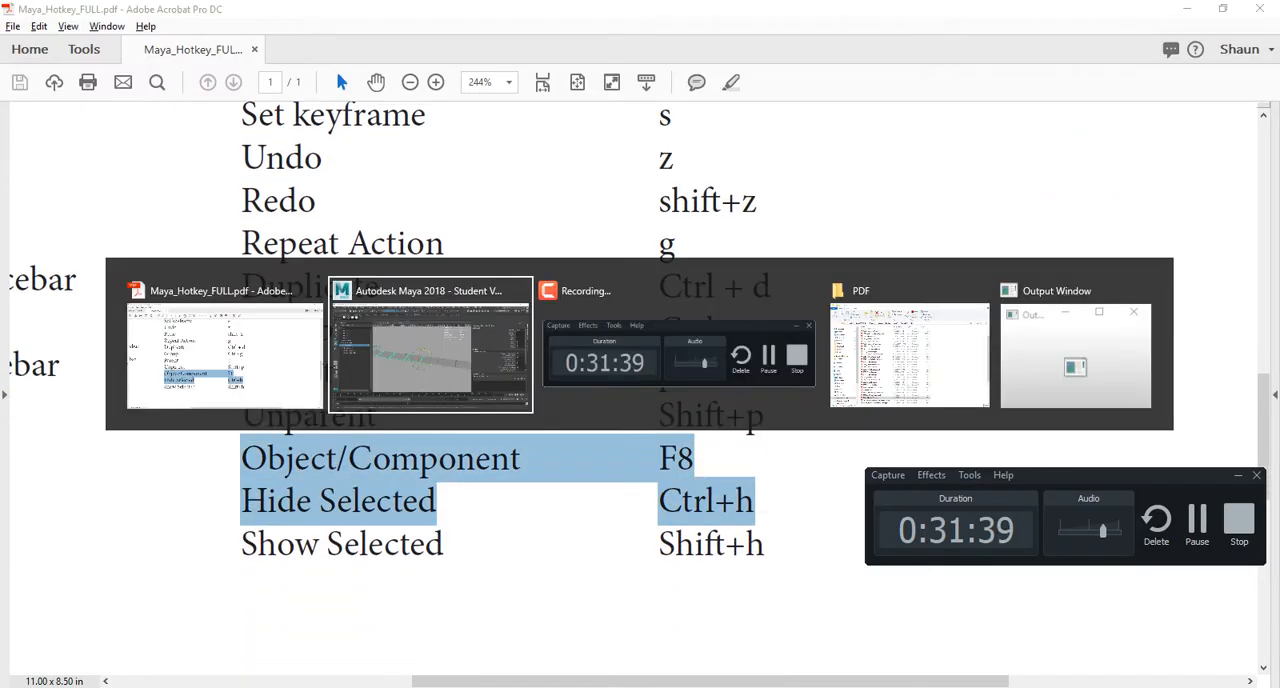
- Put the first slab, pCube1 under pCylinder1, into vertex component mode and move its front outer corner vertices inward with the Move tool
{"action": "left_click", "coordinate": [342, 336]}
{"action": "key", "text": "f"}
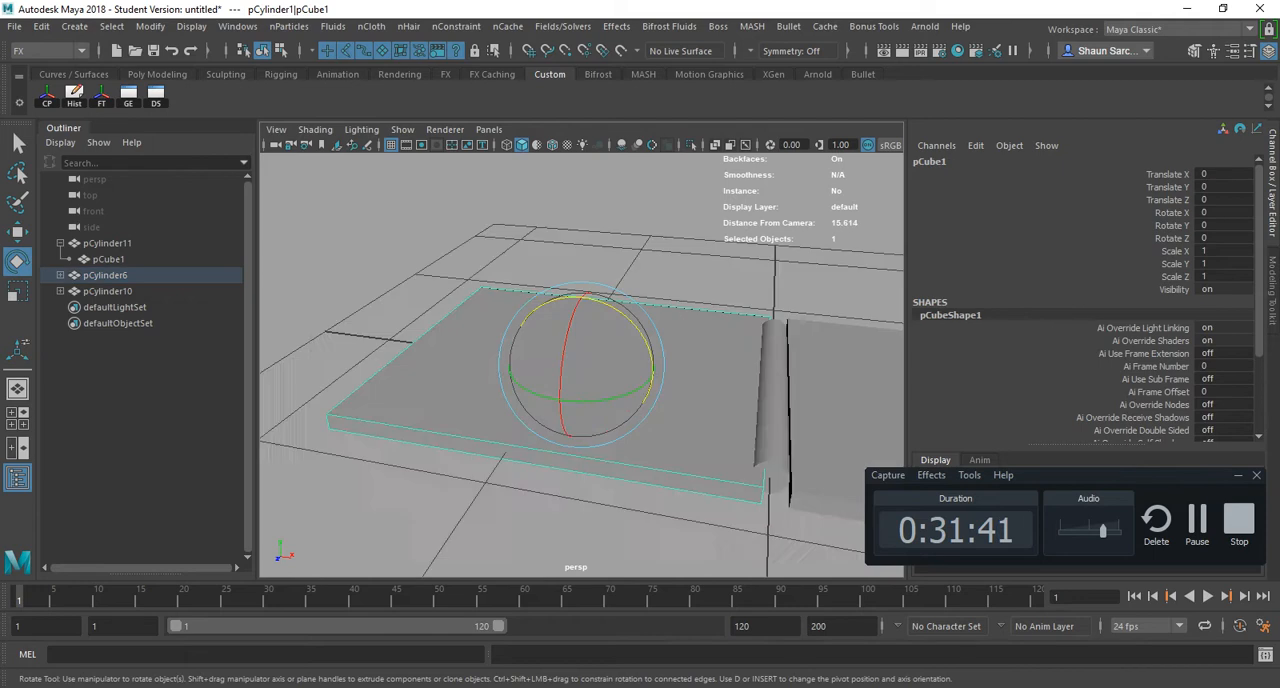
{"action": "left_click_drag", "start_coordinate": [560, 360], "coordinate": [625, 340], "text": "alt"}
{"action": "right_click_drag", "start_coordinate": [429, 190], "coordinate": [378, 180]}
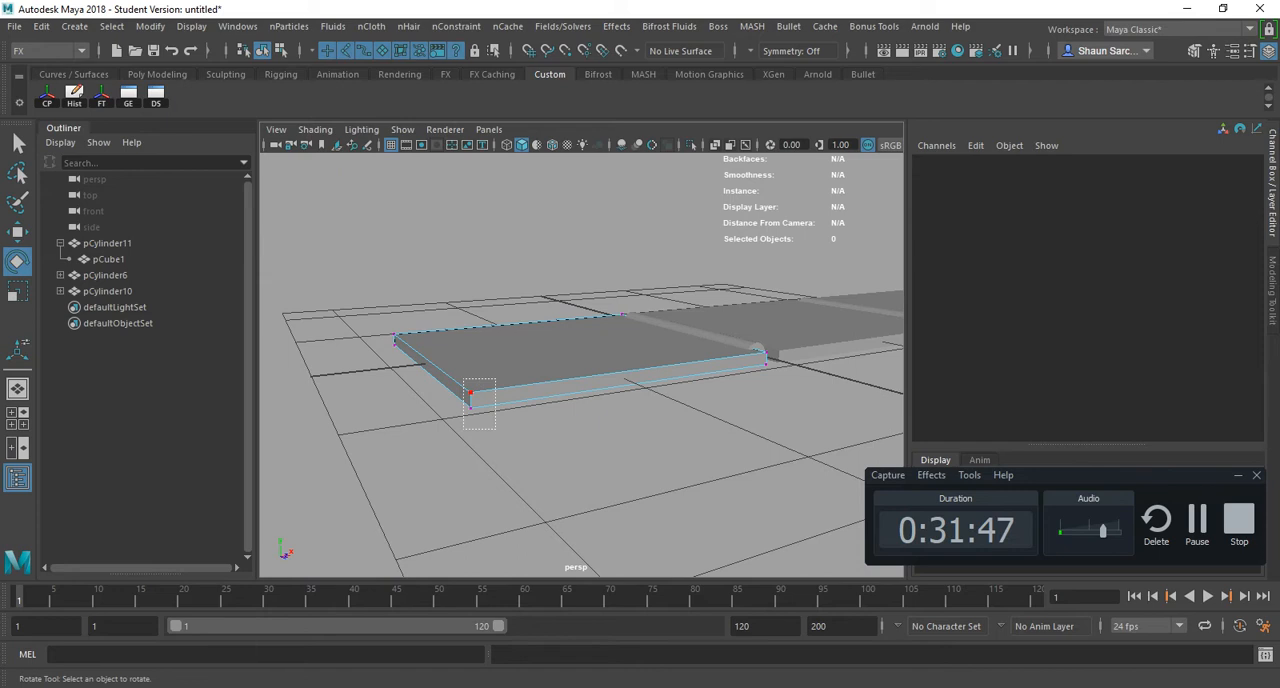
{"action": "key", "text": "w"}
{"action": "left_click_drag", "start_coordinate": [495, 430], "coordinate": [418, 374]}
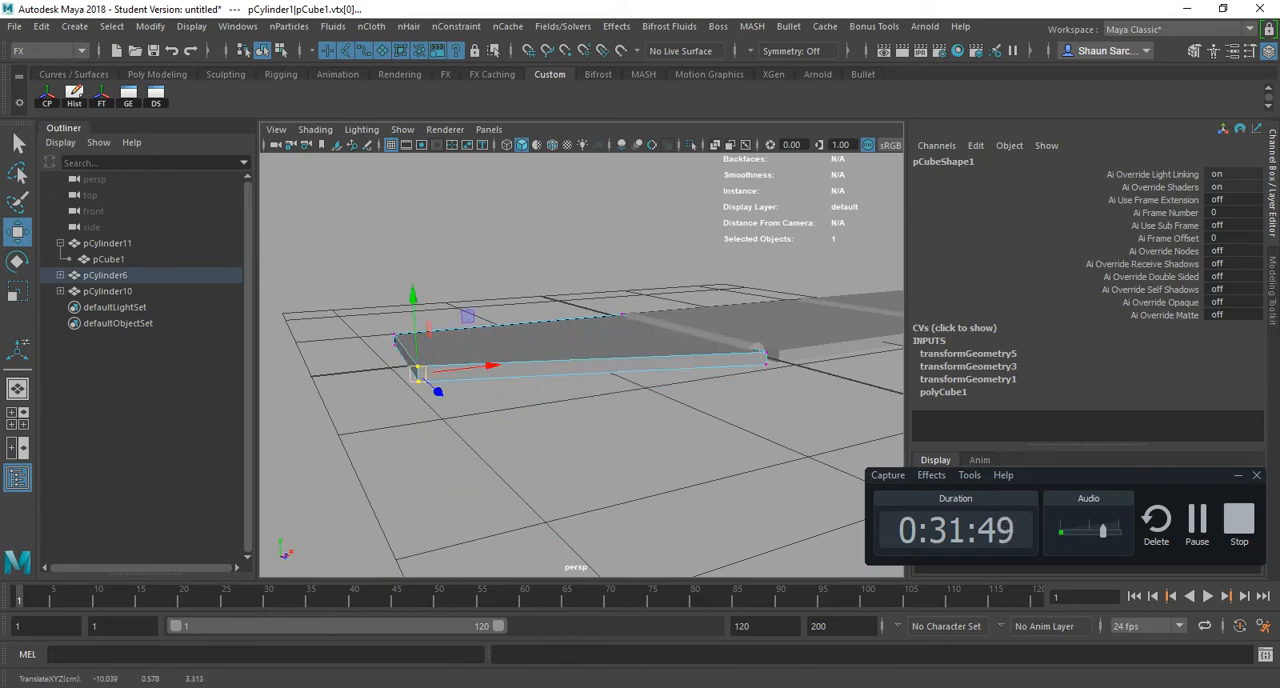
- Undo the corner vertex moves on the first slab
{"action": "key", "text": "ctrl+z"}
{"action": "key", "text": "ctrl+z"}
{"action": "key", "text": "ctrl+z"}
{"action": "key", "text": "ctrl+z"}
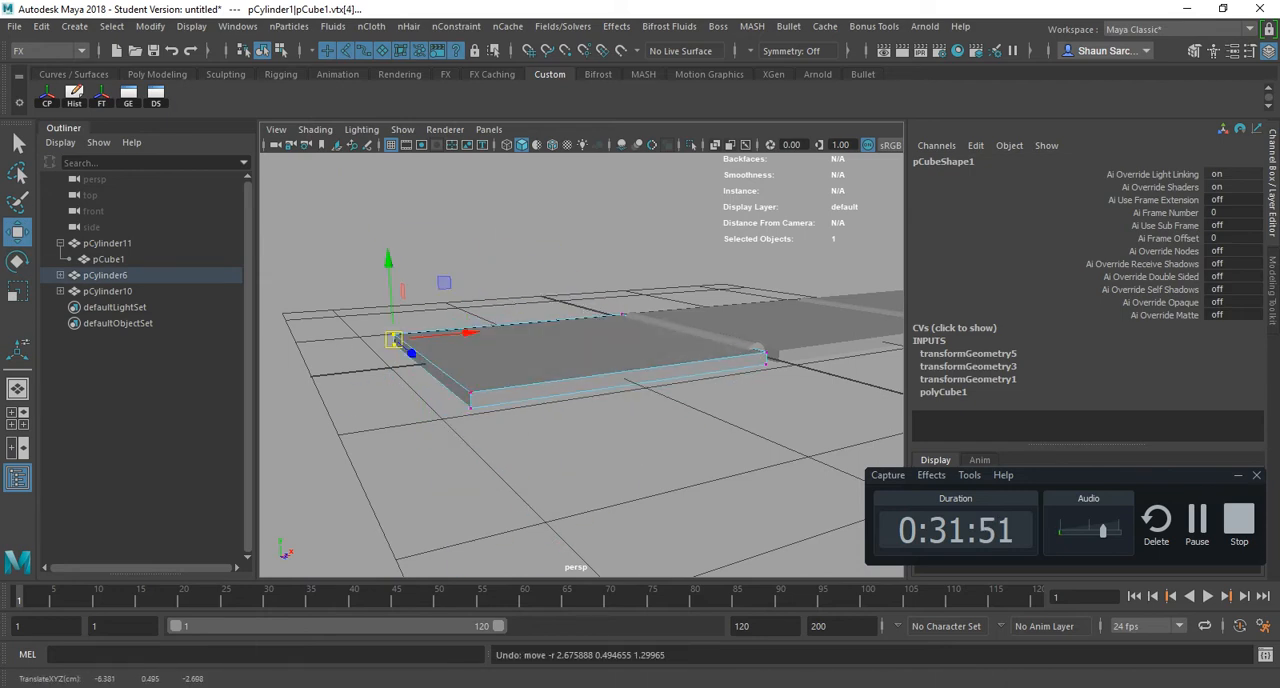
- Put the first slab into face mode, raise its top face with the Move tool, and undo the move
{"action": "left_click_drag", "start_coordinate": [468, 300], "coordinate": [471, 345], "text": "alt"}
{"action": "right_click_drag", "start_coordinate": [471, 191], "coordinate": [472, 236]}
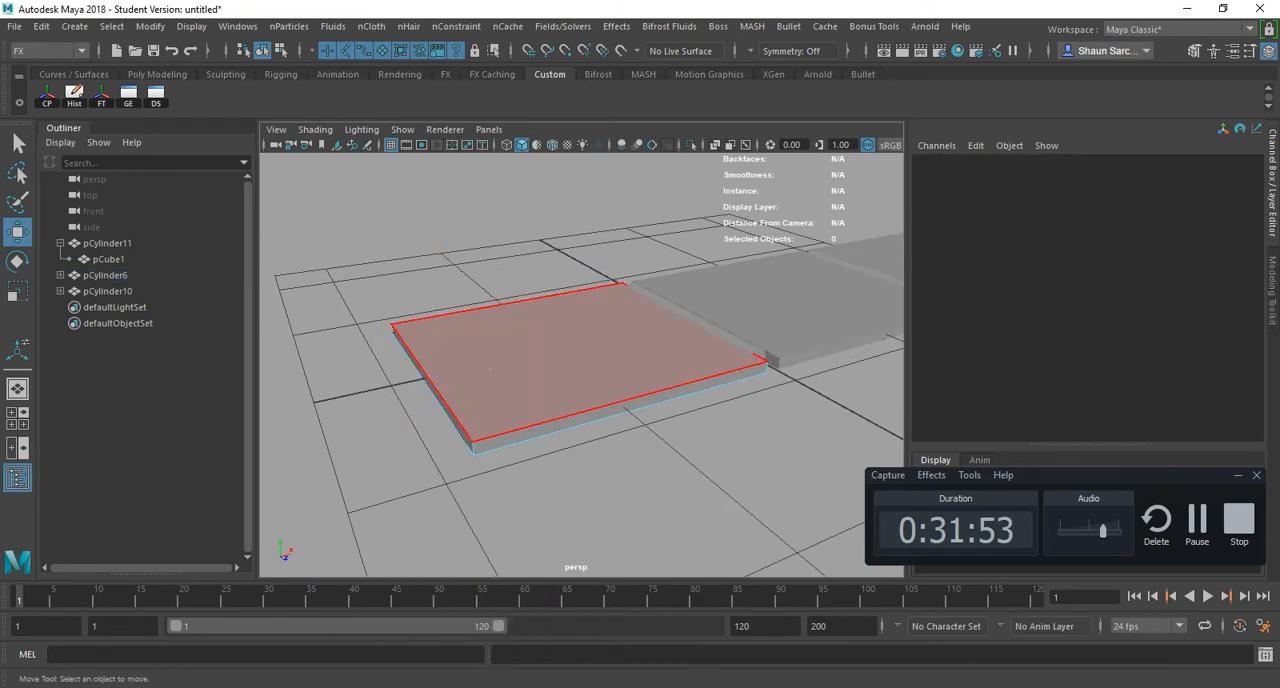
{"action": "left_click", "coordinate": [489, 369]}
{"action": "left_click_drag", "start_coordinate": [566, 300], "coordinate": [566, 210]}
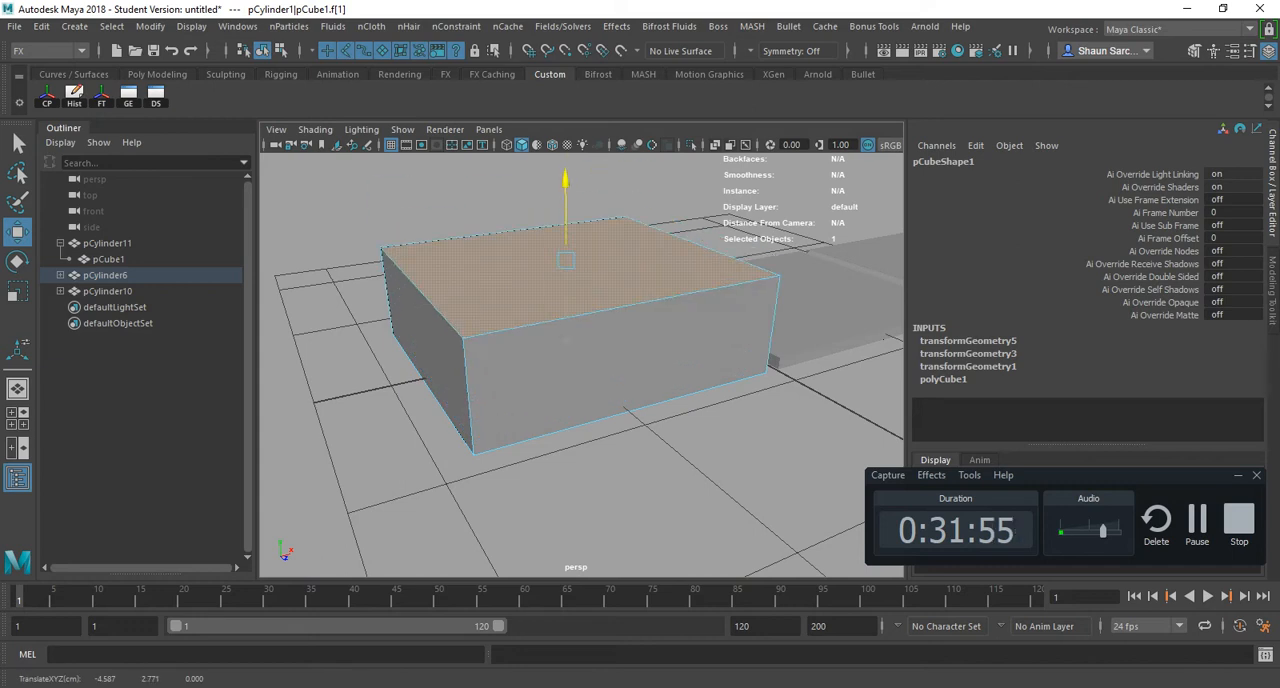
{"action": "key", "text": "ctrl+z"}
- Select the whole slab row and try face mode on it, picking top faces on the second and third slabs
{"action": "right_click_drag", "start_coordinate": [566, 290], "coordinate": [606, 262]}
{"action": "left_click_drag", "start_coordinate": [606, 300], "coordinate": [715, 285], "text": "alt"}
{"action": "scroll", "coordinate": [602, 318], "scroll_direction": "down", "scroll_amount": 5}
{"action": "left_click_drag", "start_coordinate": [440, 205], "coordinate": [590, 446]}
{"action": "right_click_drag", "start_coordinate": [517, 191], "coordinate": [517, 236]}
{"action": "left_click", "coordinate": [525, 342]}
{"action": "left_click", "coordinate": [595, 315]}
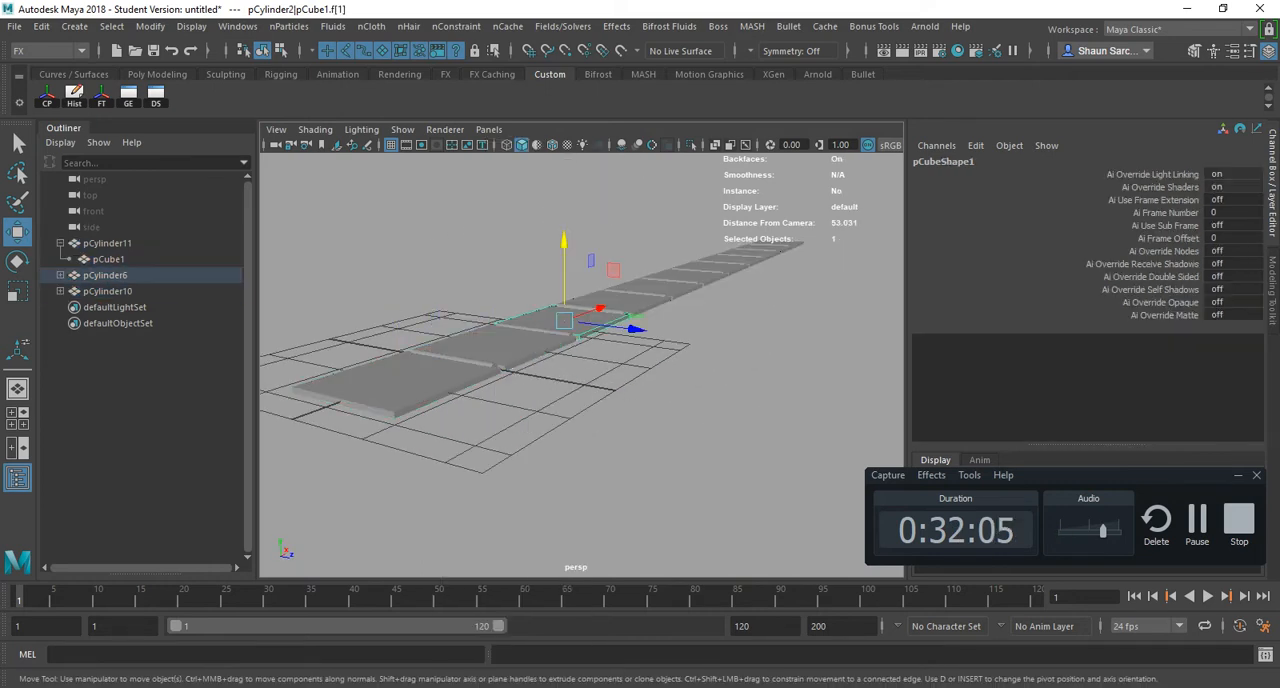
{"action": "left_click", "coordinate": [536, 336]}
- Select the entire slab row in object mode, try face mode on the second slab's top face, and undo back to the full selection
{"action": "mouse_move", "coordinate": [457, 192]}
{"action": "right_mouse_down"}
{"action": "mouse_move", "coordinate": [457, 235]}
{"action": "mouse_move", "coordinate": [458, 207]}
{"action": "right_mouse_up"}
{"action": "left_click_drag", "start_coordinate": [763, 264], "coordinate": [881, 216]}
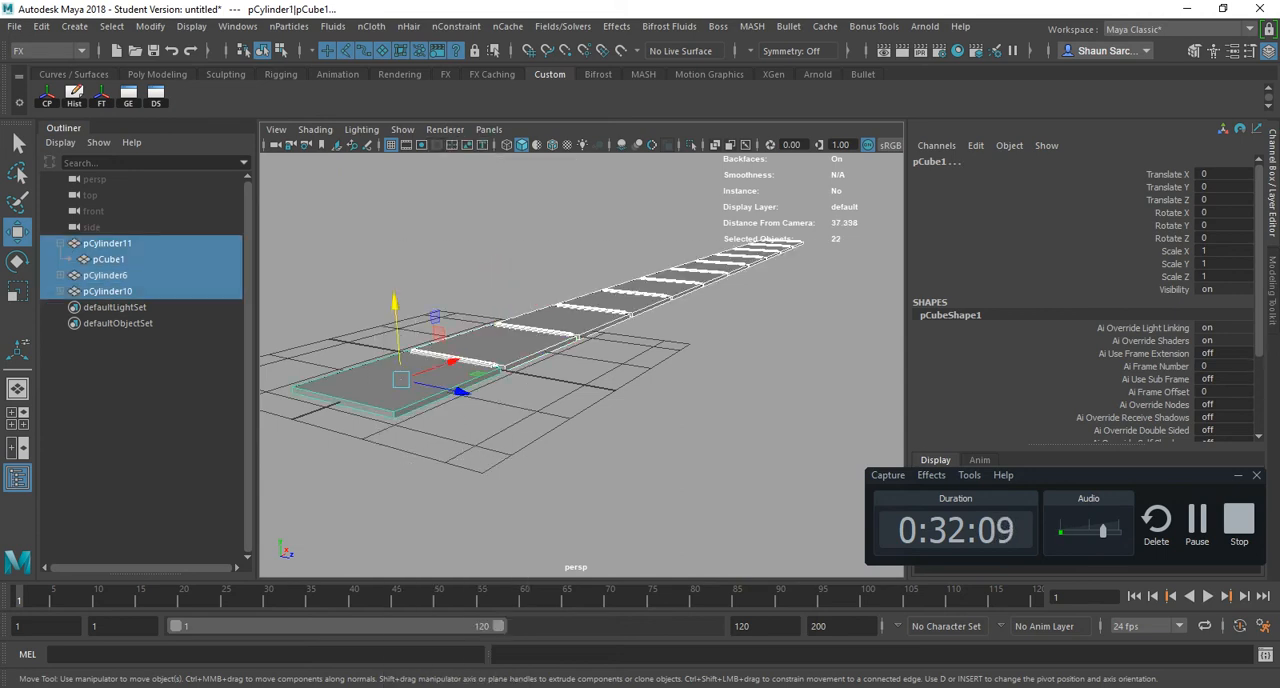
{"action": "right_click_drag", "start_coordinate": [491, 191], "coordinate": [492, 237]}
{"action": "left_click", "coordinate": [500, 345]}
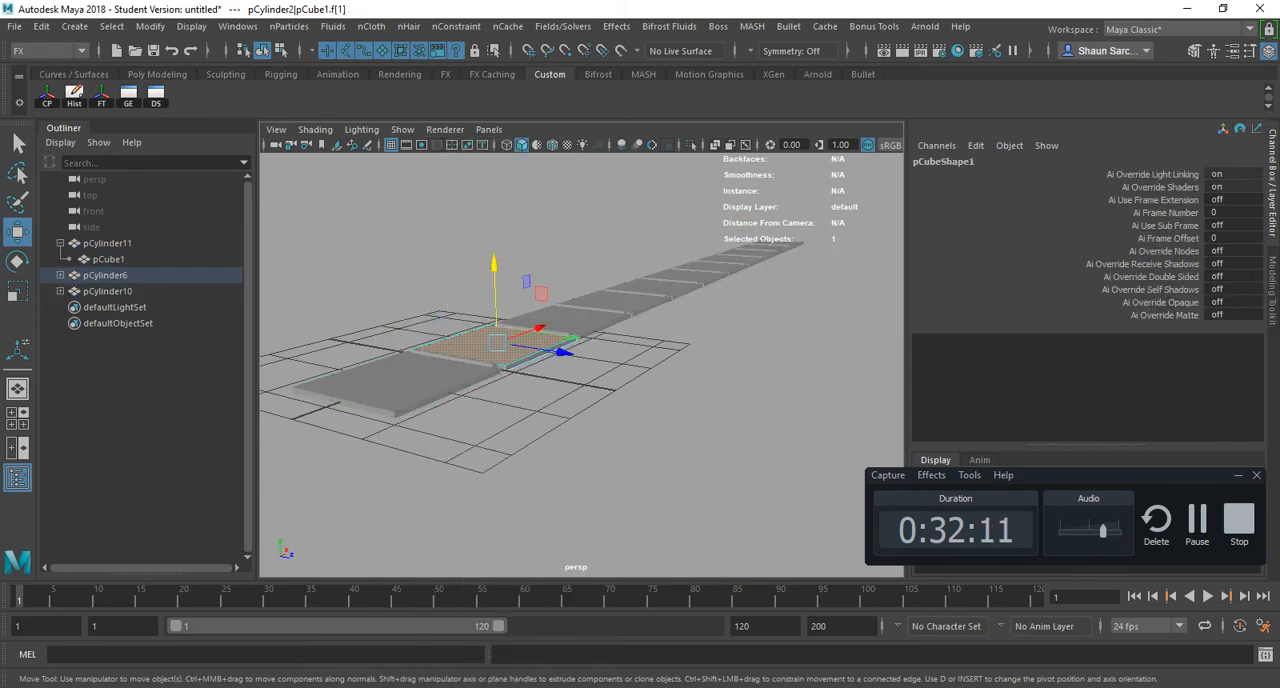
{"action": "key", "text": "ctrl+z"}
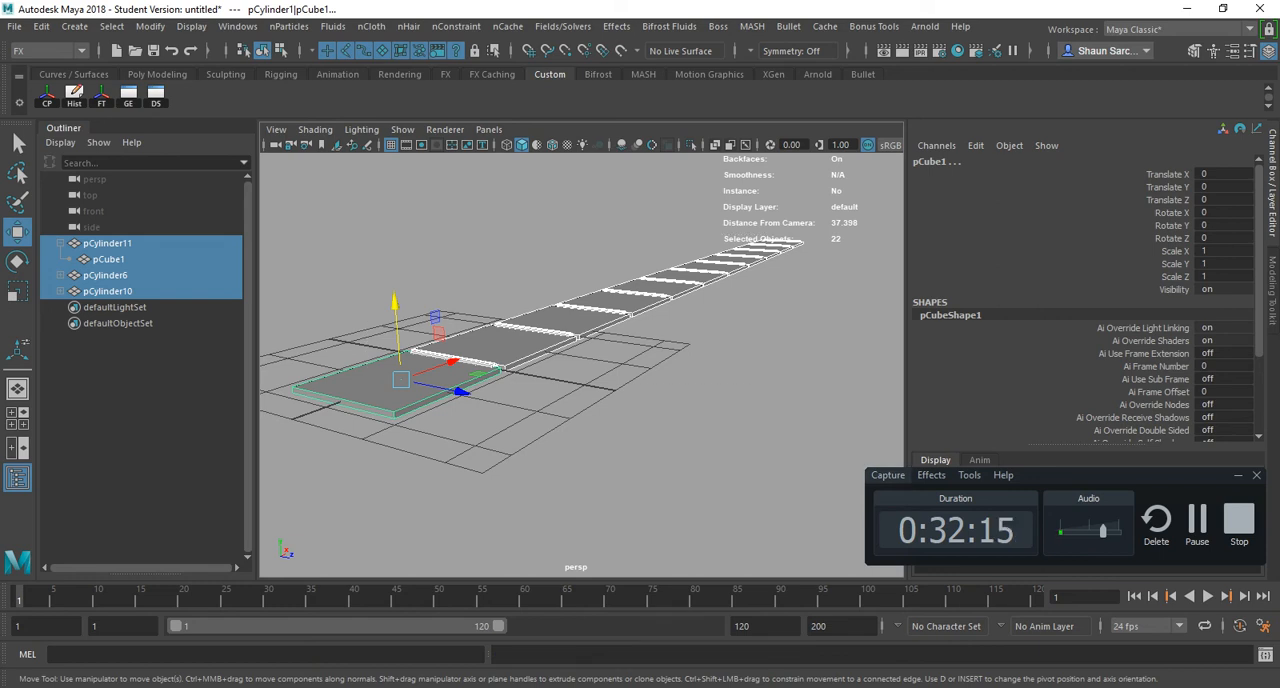
- Switch the selected slab row to component selection and select faces on all slabs from the second onward
{"action": "key", "text": "F8"}
{"action": "left_click", "coordinate": [568, 321]}
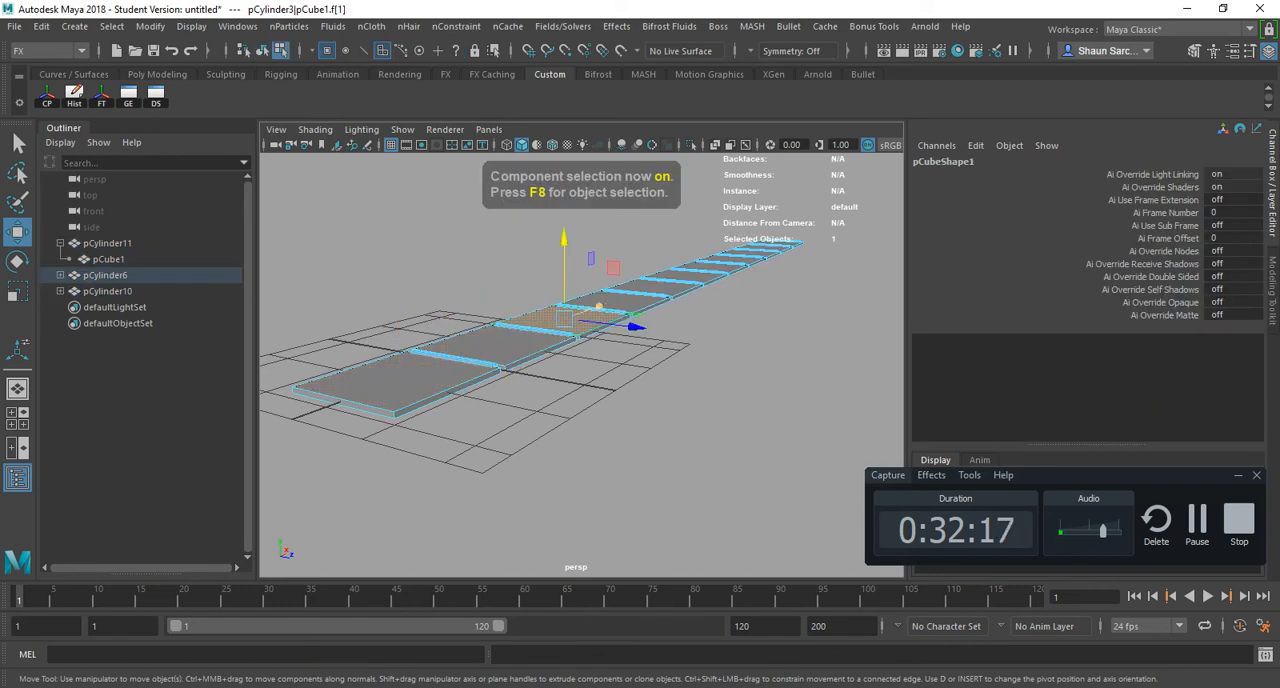
{"action": "left_click", "coordinate": [618, 301]}
{"action": "left_click_drag", "start_coordinate": [832, 207], "coordinate": [515, 392]}
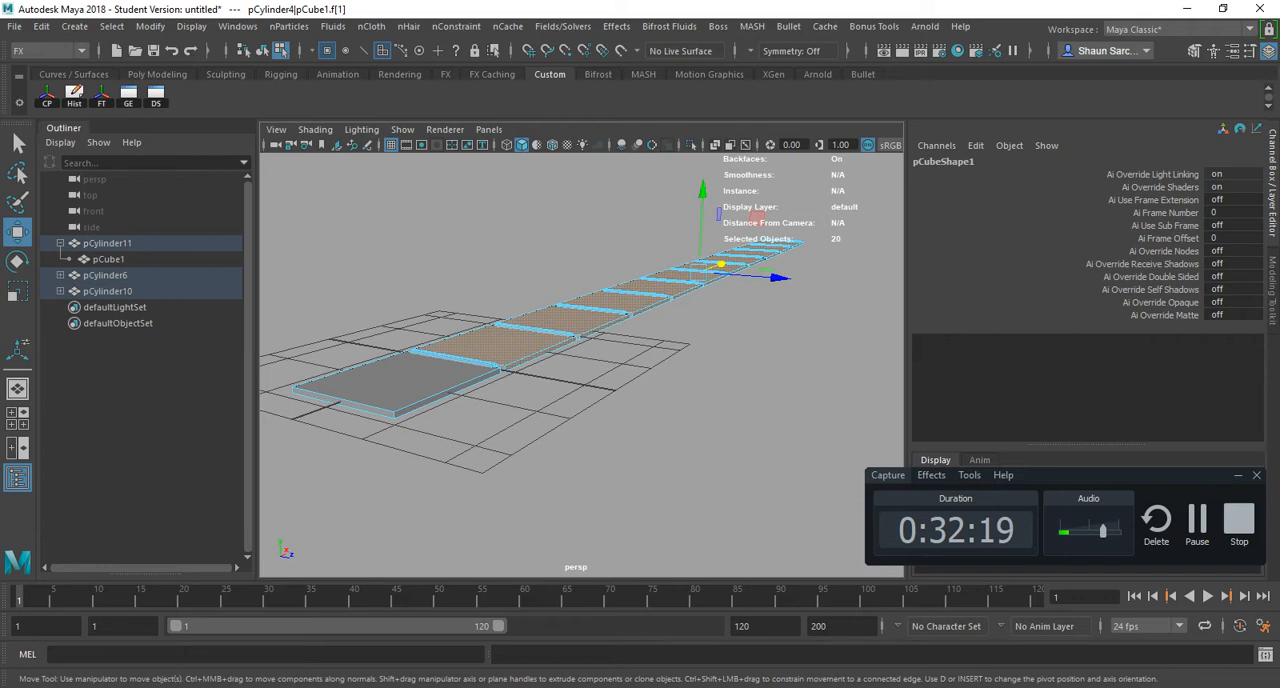
{"action": "left_click_drag", "start_coordinate": [620, 400], "coordinate": [500, 350], "text": "alt"}
{"action": "middle_click_drag", "start_coordinate": [700, 360], "coordinate": [495, 372], "text": "alt"}
{"action": "scroll", "coordinate": [520, 370], "scroll_direction": "down", "scroll_amount": 5}
{"action": "left_click_drag", "start_coordinate": [520, 370], "coordinate": [509, 395], "text": "alt"}
{"action": "left_click_drag", "start_coordinate": [637, 335], "coordinate": [641, 362], "text": "alt"}
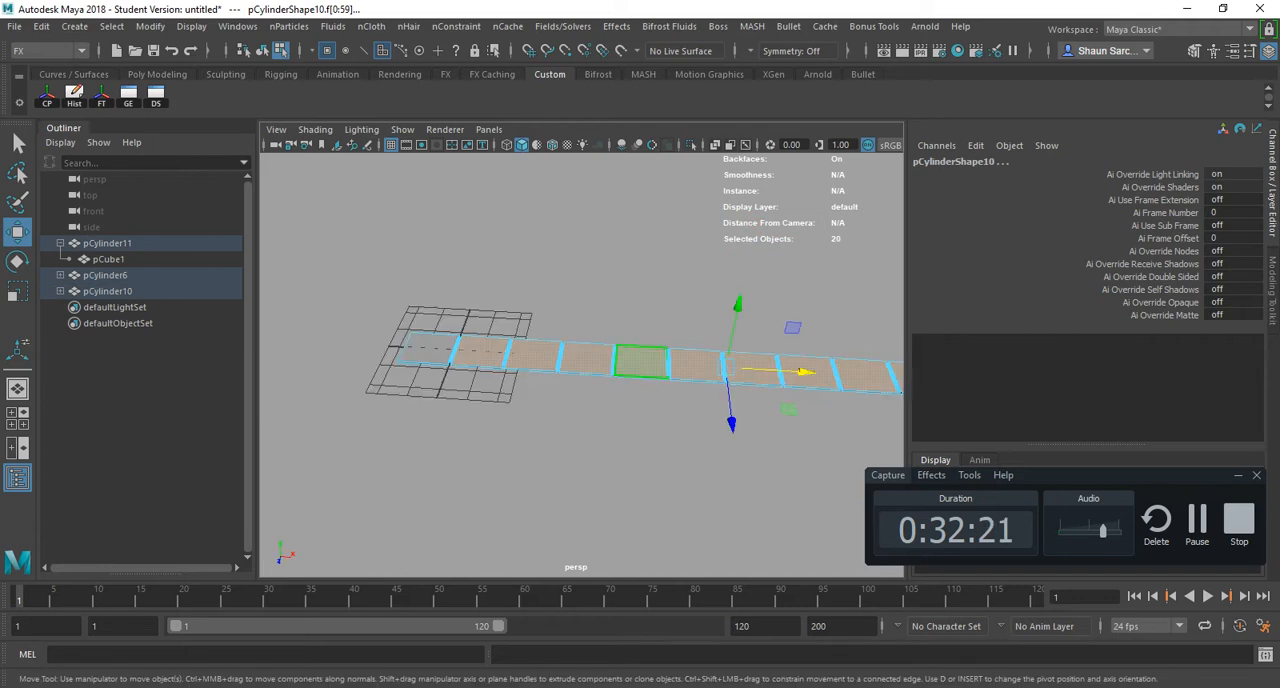
- Select the top faces of the second to seventh slabs together, raise them with the Move tool, undo the move, and clear the selection
{"action": "left_click", "coordinate": [482, 350]}
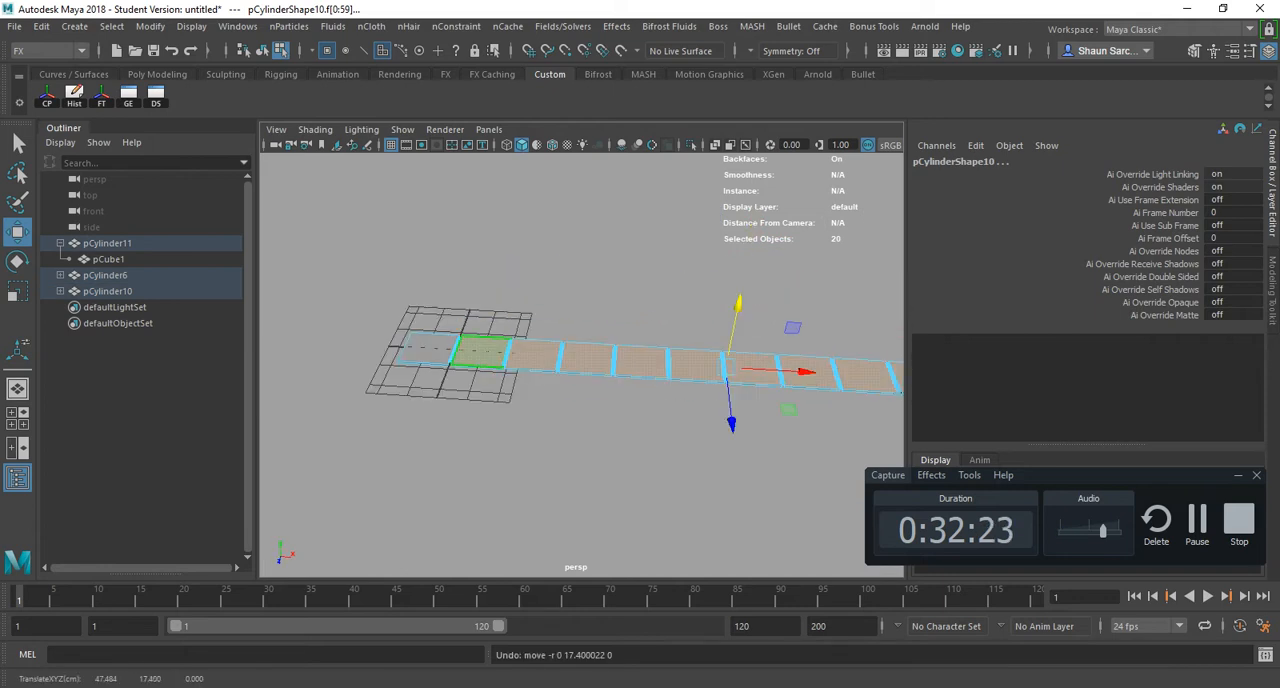
{"action": "key", "text": "q"}
{"action": "left_click", "coordinate": [534, 355], "text": "shift"}
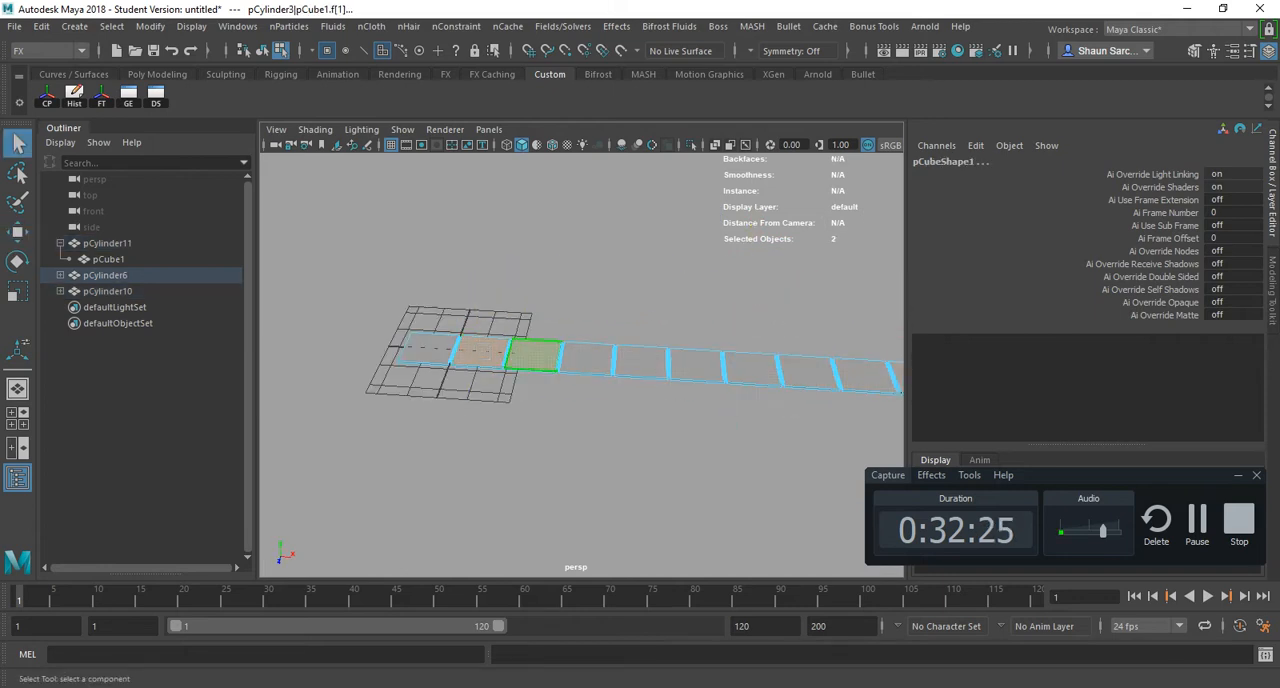
{"action": "left_click", "coordinate": [588, 358], "text": "shift"}
{"action": "left_click", "coordinate": [641, 361], "text": "shift"}
{"action": "left_click", "coordinate": [695, 364], "text": "shift"}
{"action": "left_click", "coordinate": [752, 368], "text": "shift"}
{"action": "key", "text": "w"}
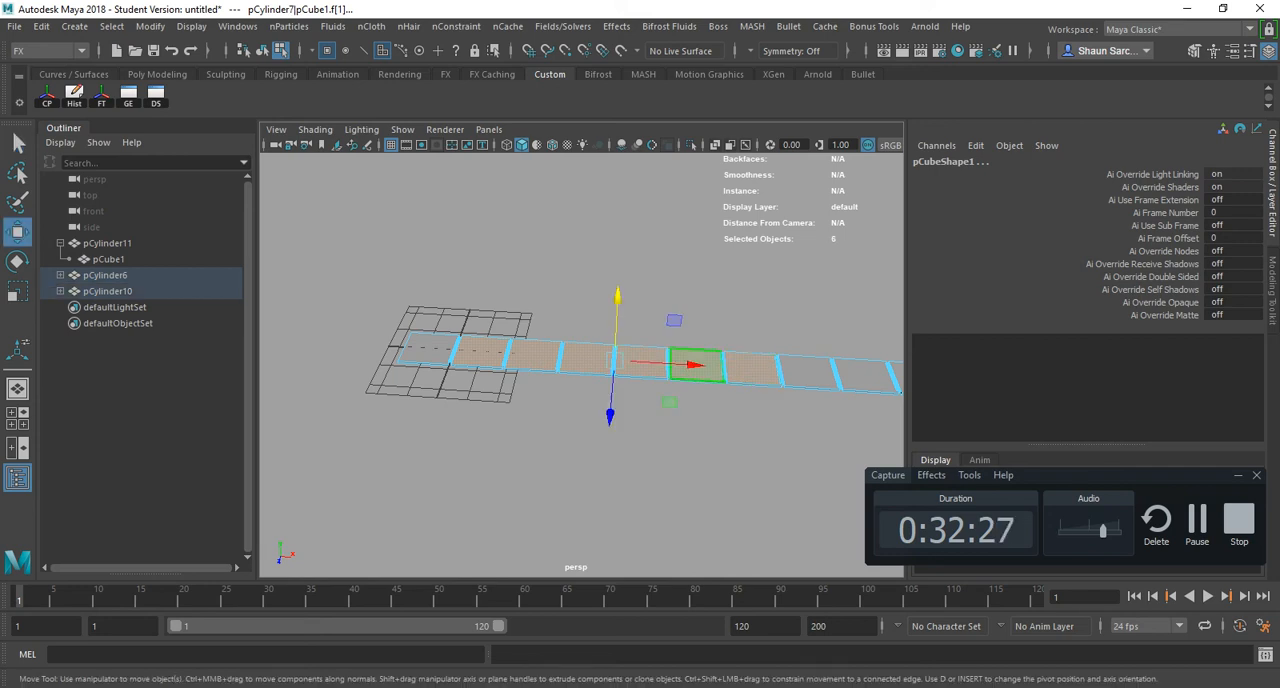
{"action": "left_click_drag", "start_coordinate": [618, 297], "coordinate": [715, 120]}
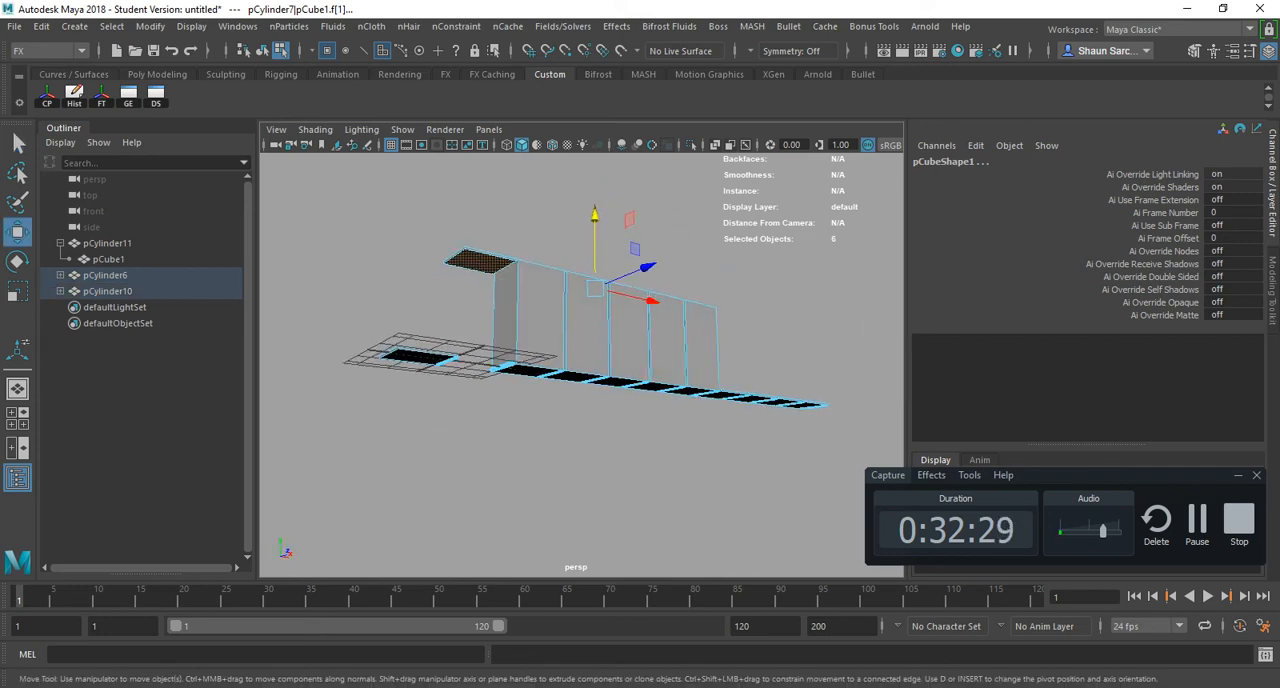
{"action": "key", "text": "ctrl+z"}
{"action": "left_click_drag", "start_coordinate": [580, 300], "coordinate": [700, 370], "text": "alt"}
{"action": "left_click", "coordinate": [690, 440]}
{"action": "scroll", "coordinate": [582, 365], "scroll_direction": "up", "scroll_amount": 4}
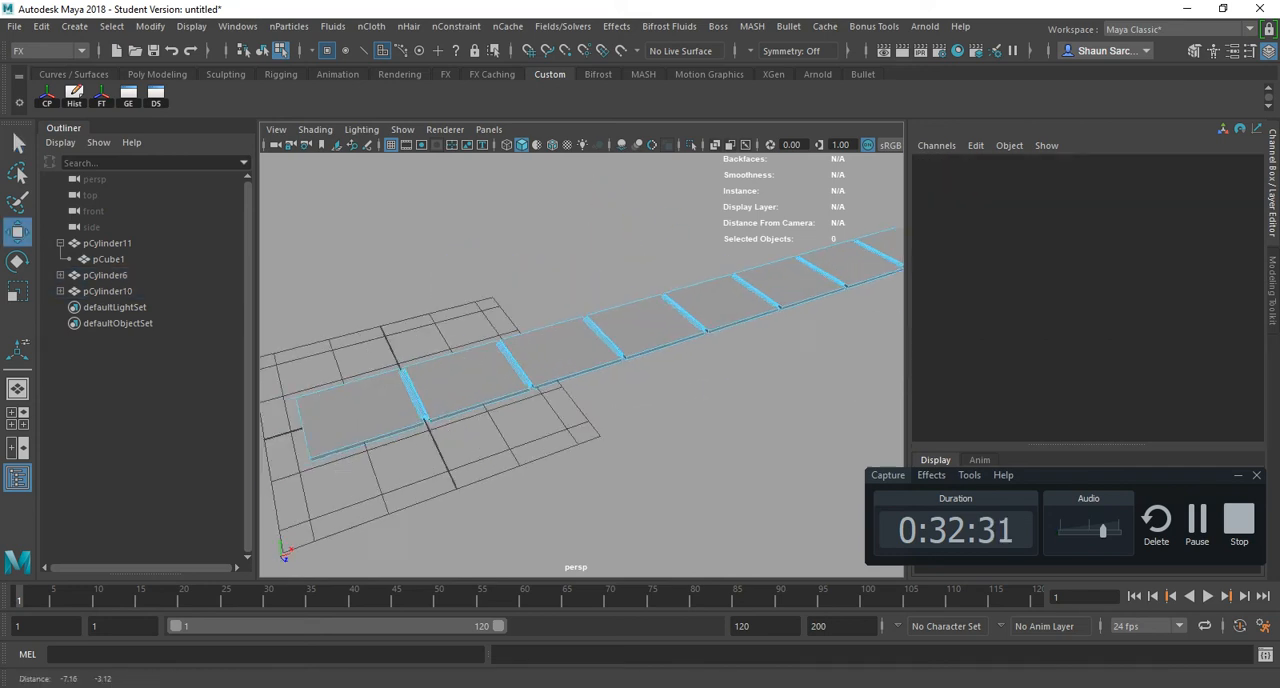
- Toggle the slab row repeatedly between component and object selection, ending in object selection
{"action": "middle_click_drag", "start_coordinate": [500, 420], "coordinate": [660, 380], "text": "alt"}
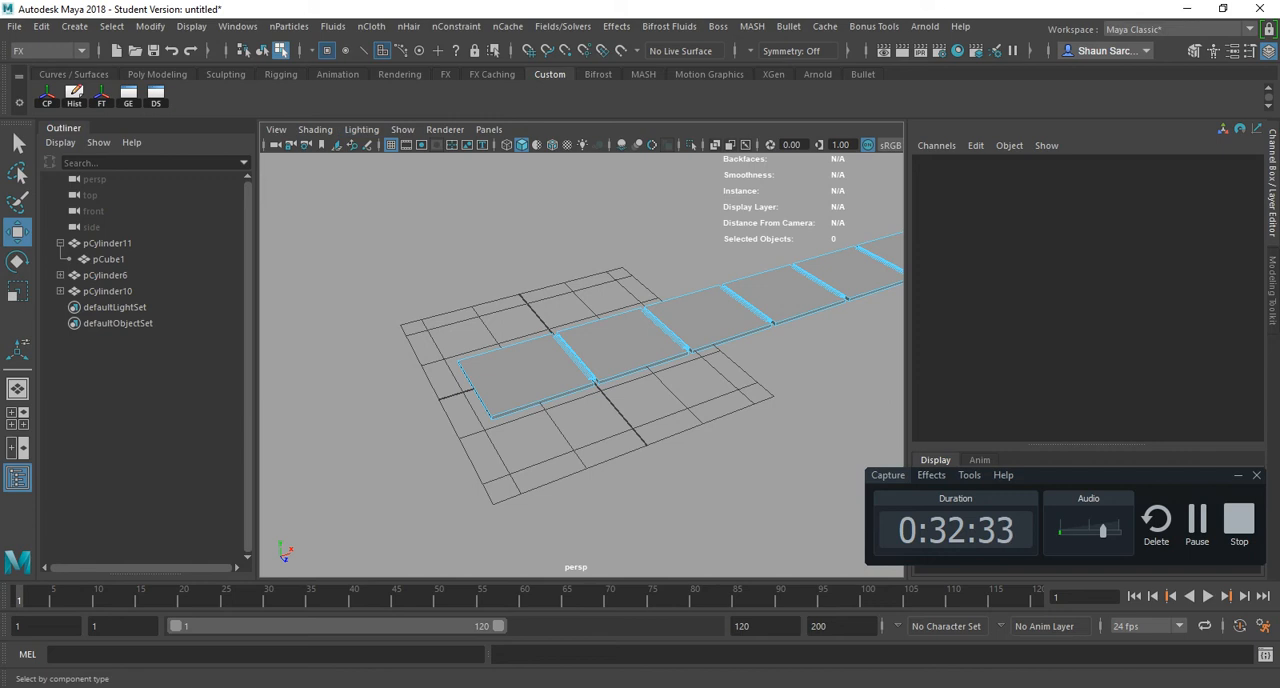
{"action": "key", "text": "F8"}
{"action": "key", "text": "F8"}
{"action": "key", "text": "F8"}
{"action": "key", "text": "F8"}
{"action": "key", "text": "F8"}
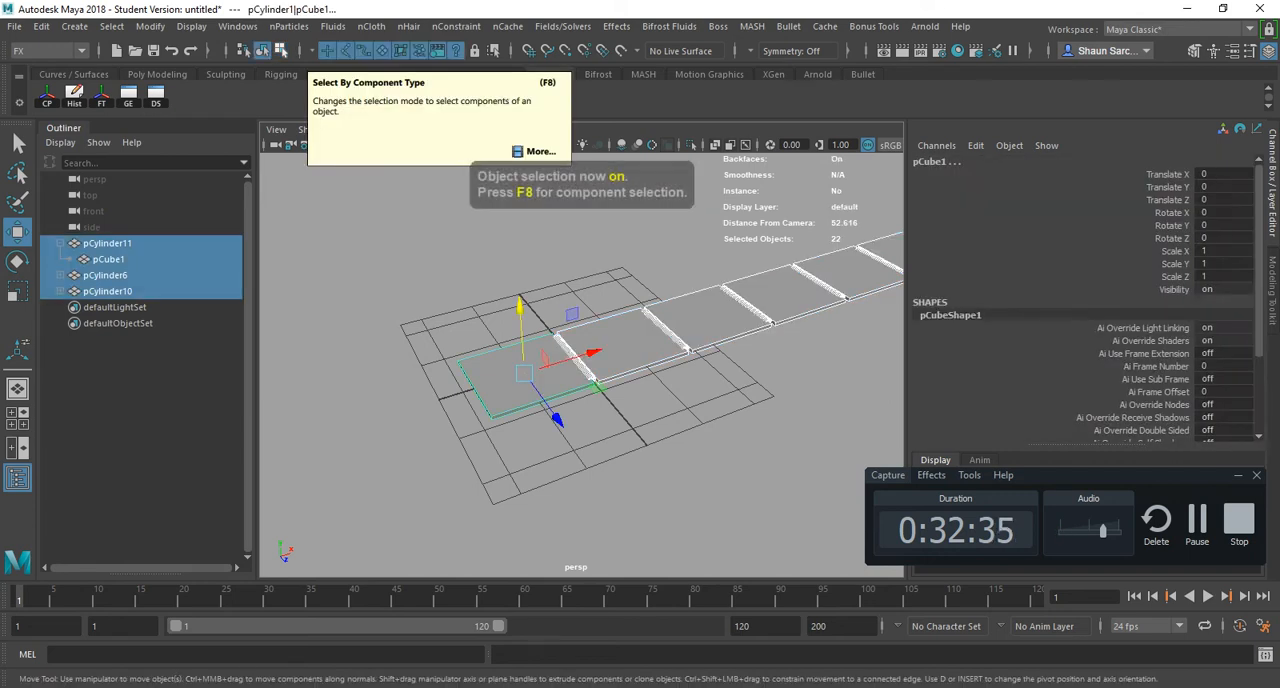
{"action": "key", "text": "F8"}
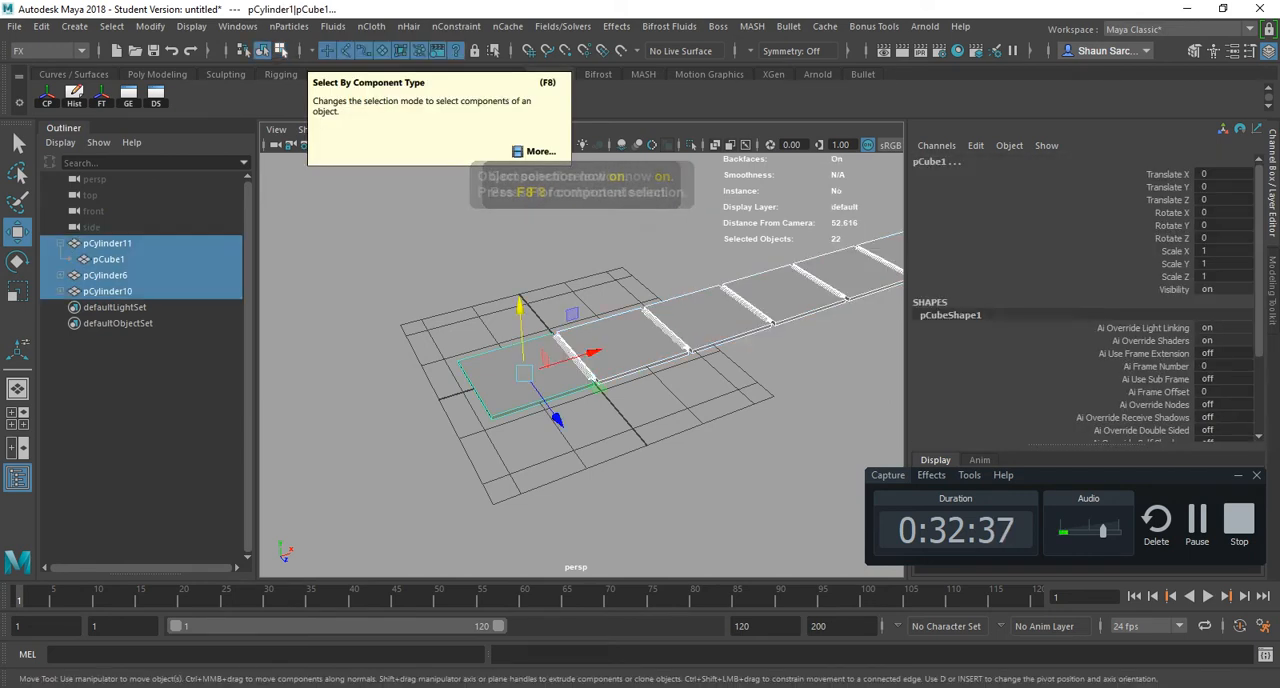
{"action": "key", "text": "F8"}
{"action": "key", "text": "F8"}
{"action": "key", "text": "F8"}
{"action": "key", "text": "F8"}
{"action": "key", "text": "F8"}
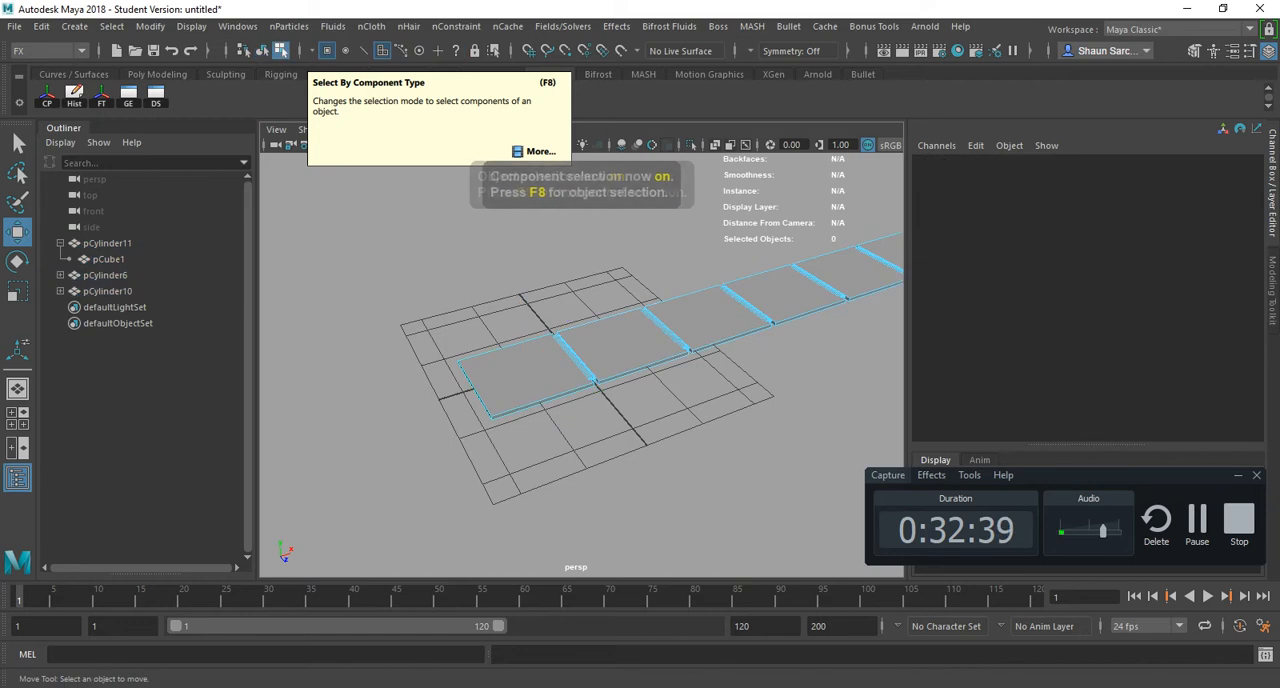
{"action": "key", "text": "F8"}
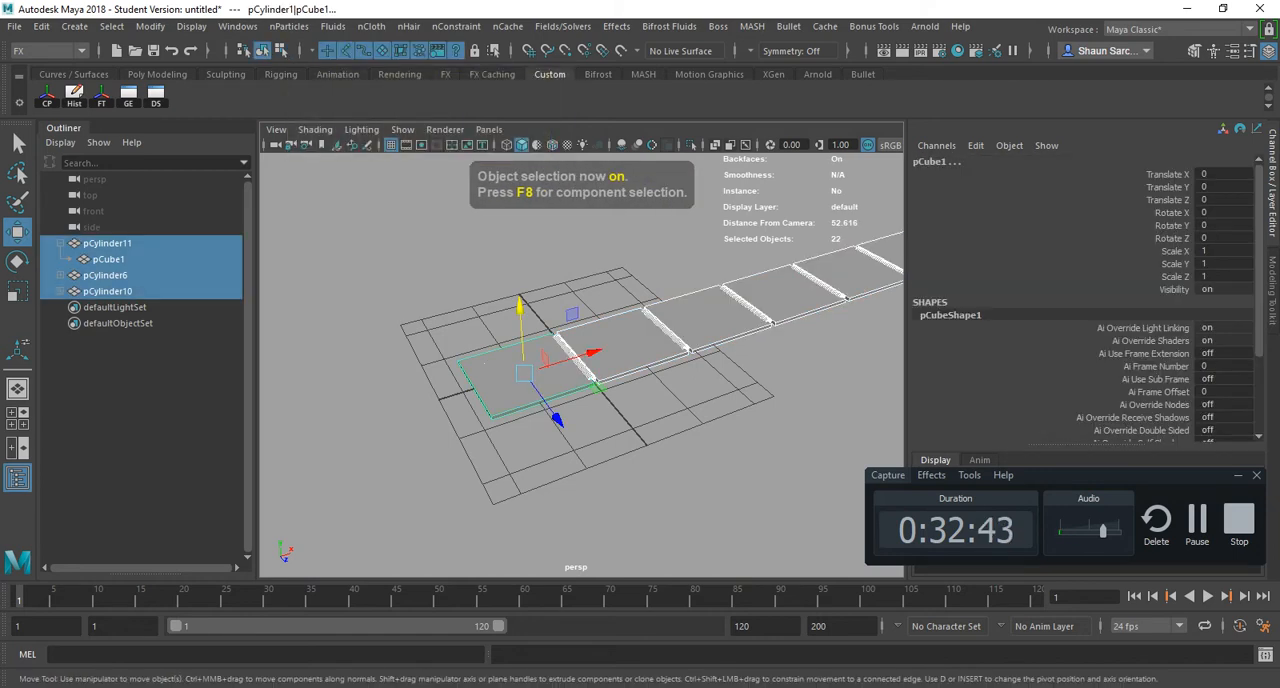
- Select only the first slab, move it slightly as a whole object, and undo the move
{"action": "left_click", "coordinate": [496, 385]}
{"action": "mouse_move", "coordinate": [524, 374]}
{"action": "left_mouse_down"}
{"action": "mouse_move", "coordinate": [650, 522]}
{"action": "mouse_move", "coordinate": [420, 272]}
{"action": "mouse_move", "coordinate": [524, 359]}
{"action": "left_mouse_up"}
{"action": "key", "text": "ctrl+z"}
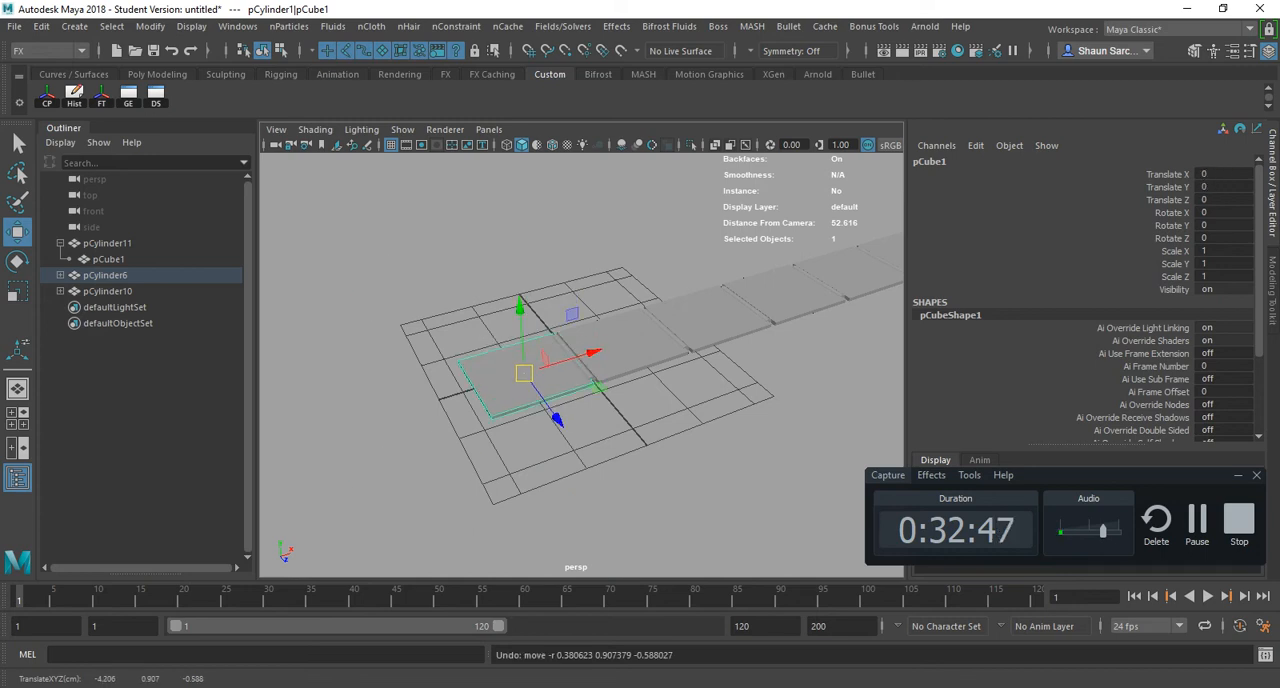
- Switch the first slab to component selection limited to Poly Vertices and move its front outer corner vertices inward
{"action": "key", "text": "F8"}
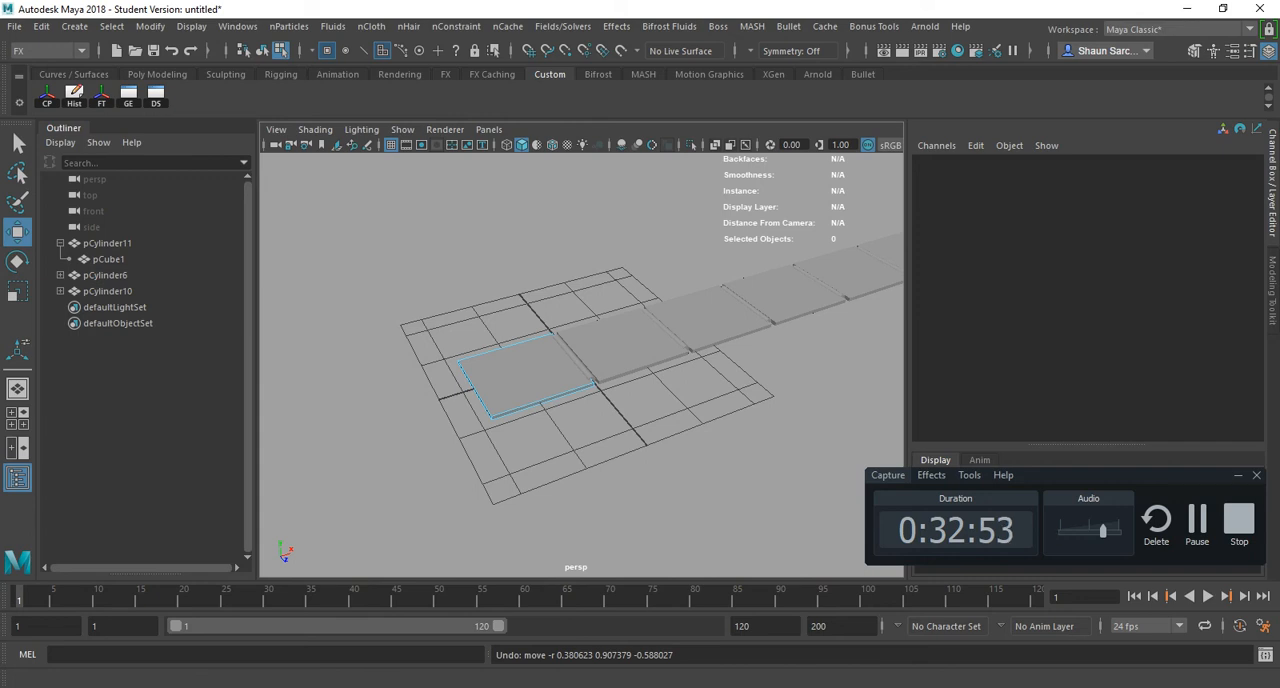
{"action": "right_click", "coordinate": [327, 50]}
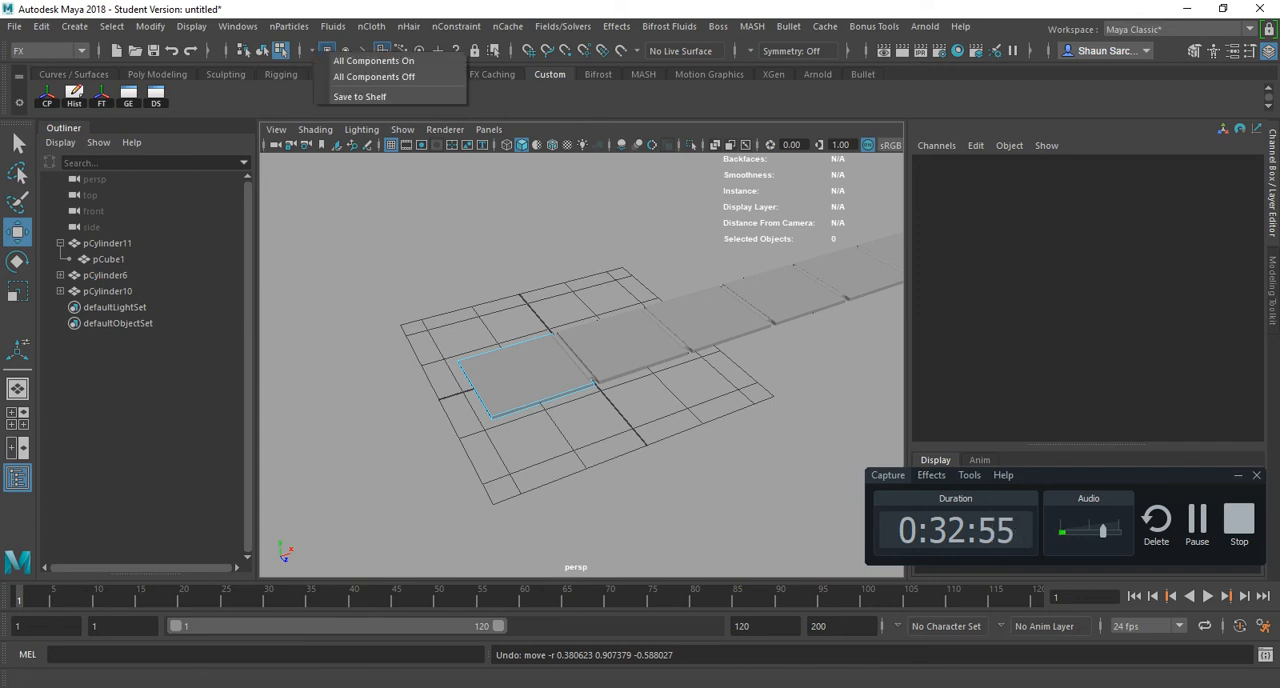
{"action": "right_click", "coordinate": [327, 50]}
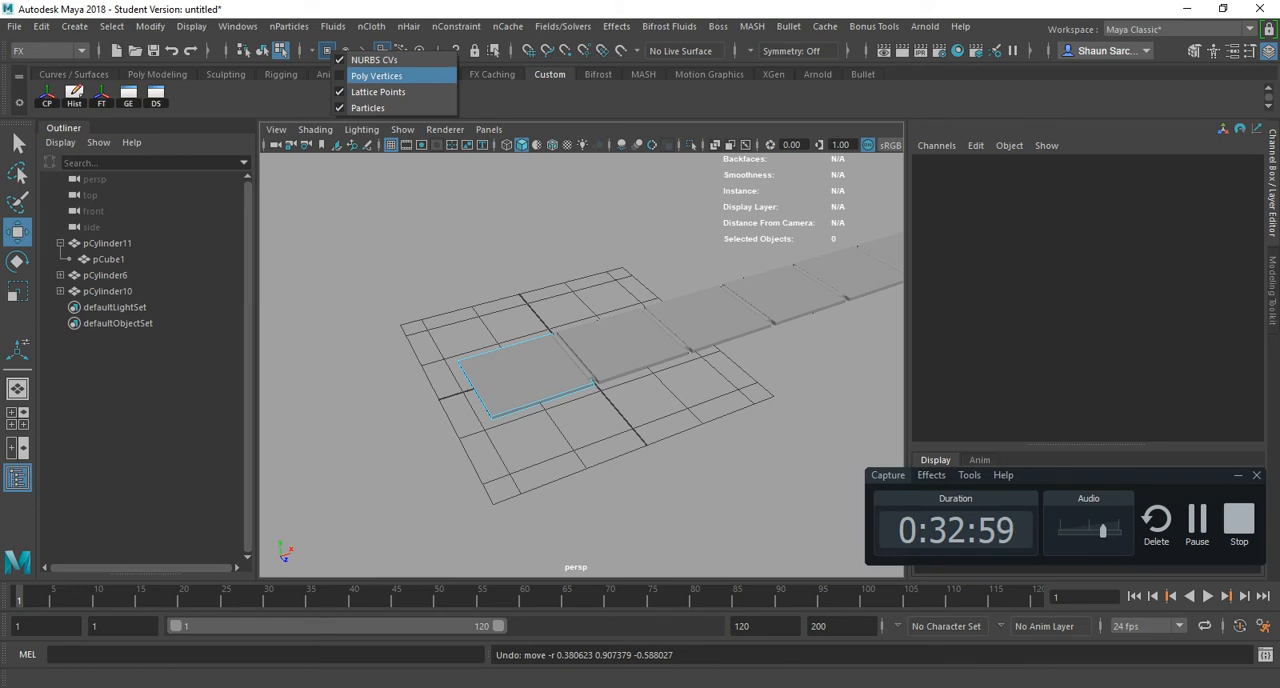
{"action": "left_click", "coordinate": [377, 76]}
{"action": "scroll", "coordinate": [582, 365], "scroll_direction": "up", "scroll_amount": 6}
{"action": "scroll", "coordinate": [582, 365], "scroll_direction": "down", "scroll_amount": 2}
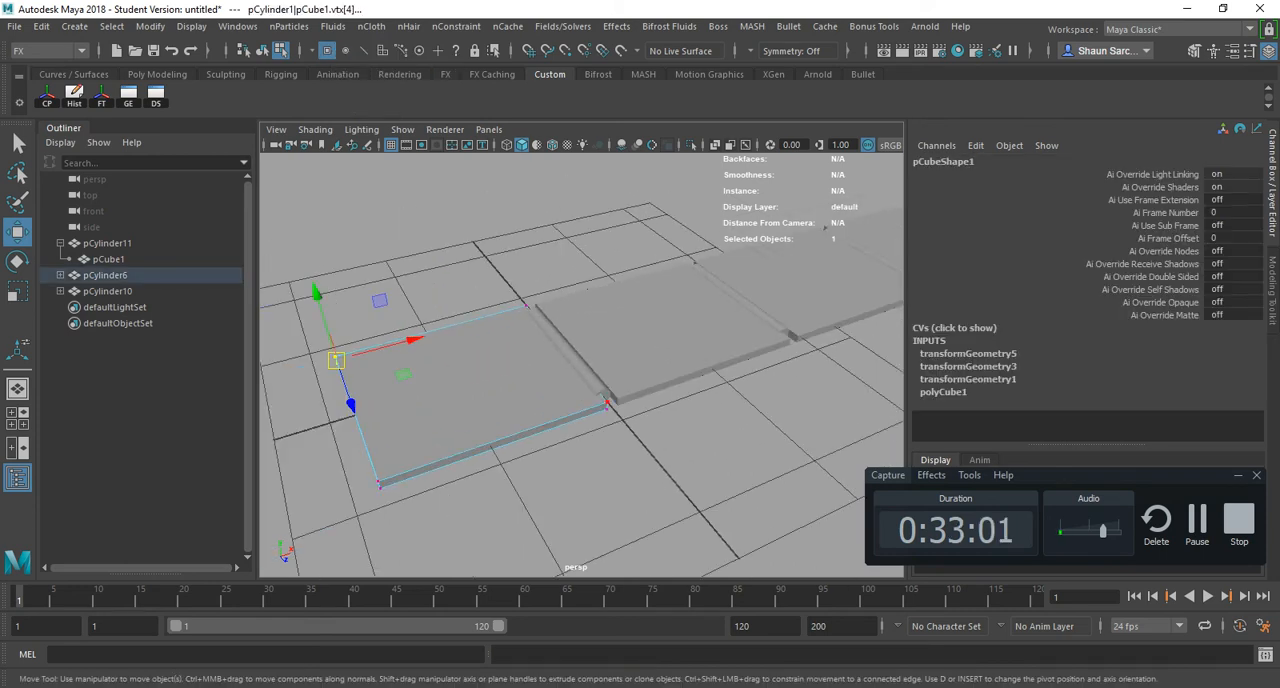
{"action": "left_click_drag", "start_coordinate": [330, 437], "coordinate": [422, 553]}
{"action": "left_click_drag", "start_coordinate": [378, 483], "coordinate": [428, 330]}
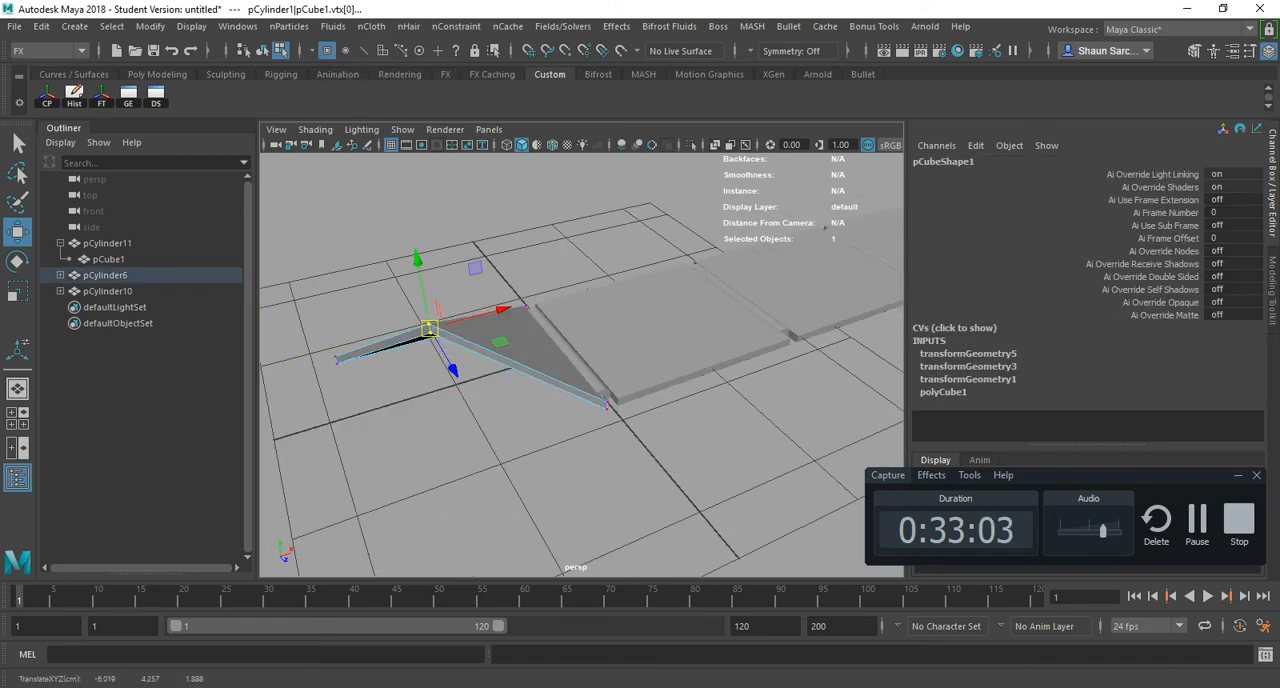
- Turn off point selection, enable Poly Faces selection, and raise the first slab's top face
{"action": "left_click", "coordinate": [327, 50]}
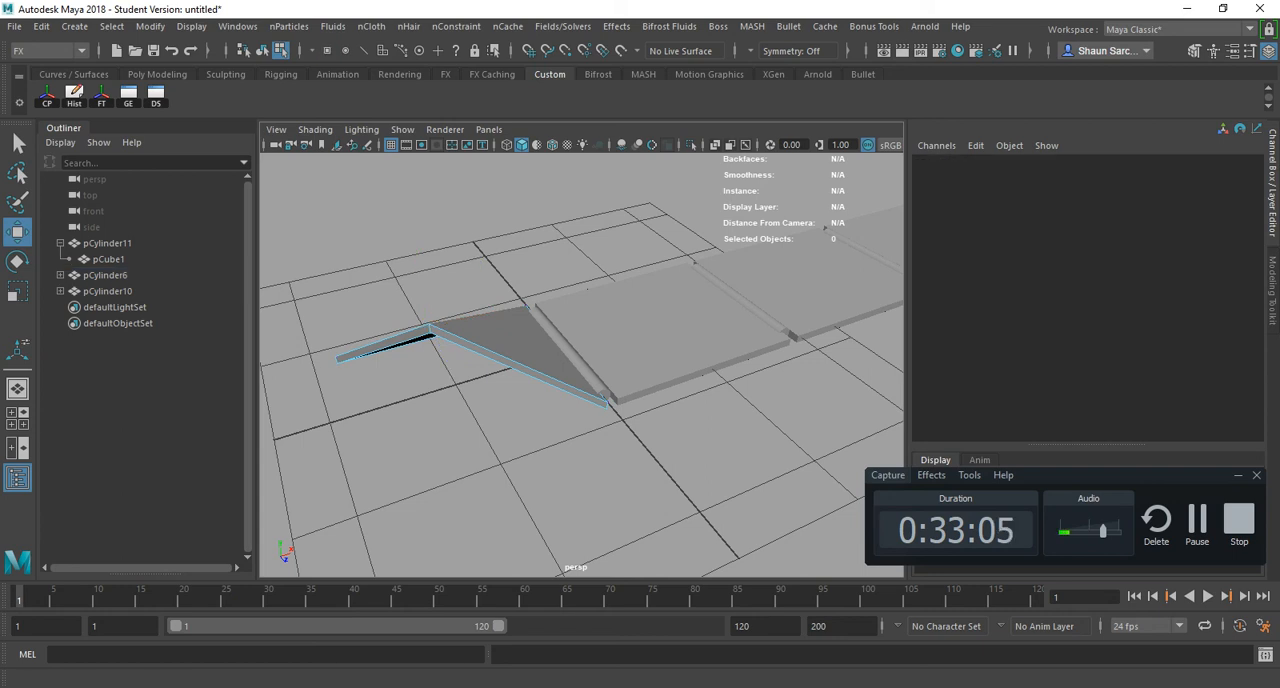
{"action": "right_click", "coordinate": [383, 50]}
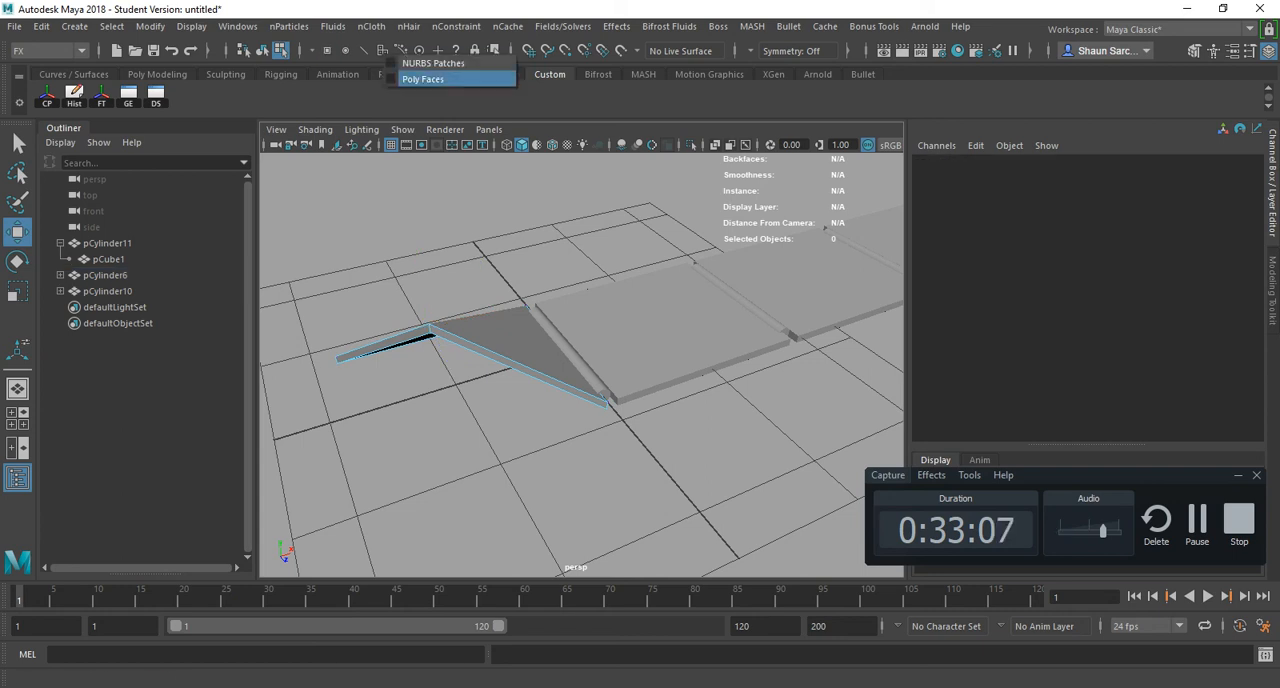
{"action": "left_click", "coordinate": [420, 79]}
{"action": "left_click", "coordinate": [470, 345]}
{"action": "left_click_drag", "start_coordinate": [449, 300], "coordinate": [446, 215]}
- Raise the top faces of the second and third slabs with the Move tool
{"action": "left_click", "coordinate": [690, 325]}
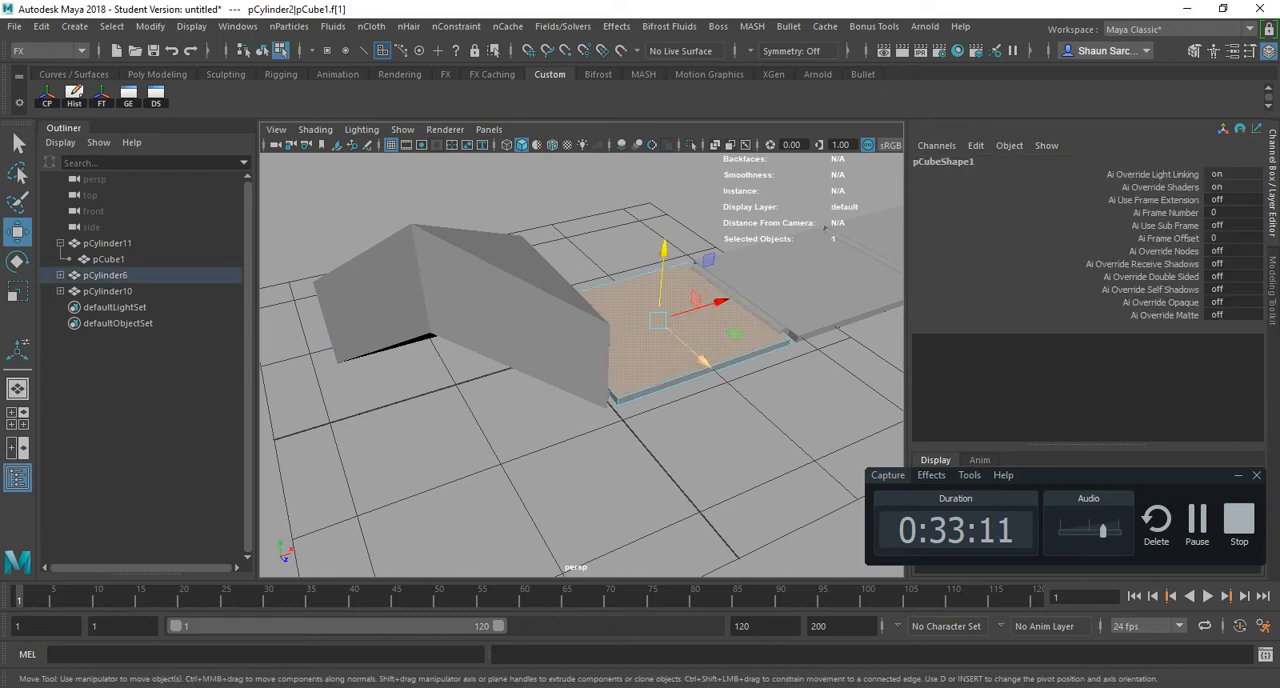
{"action": "left_click_drag", "start_coordinate": [664, 248], "coordinate": [674, 162]}
{"action": "left_click", "coordinate": [845, 262]}
{"action": "left_click", "coordinate": [845, 262]}
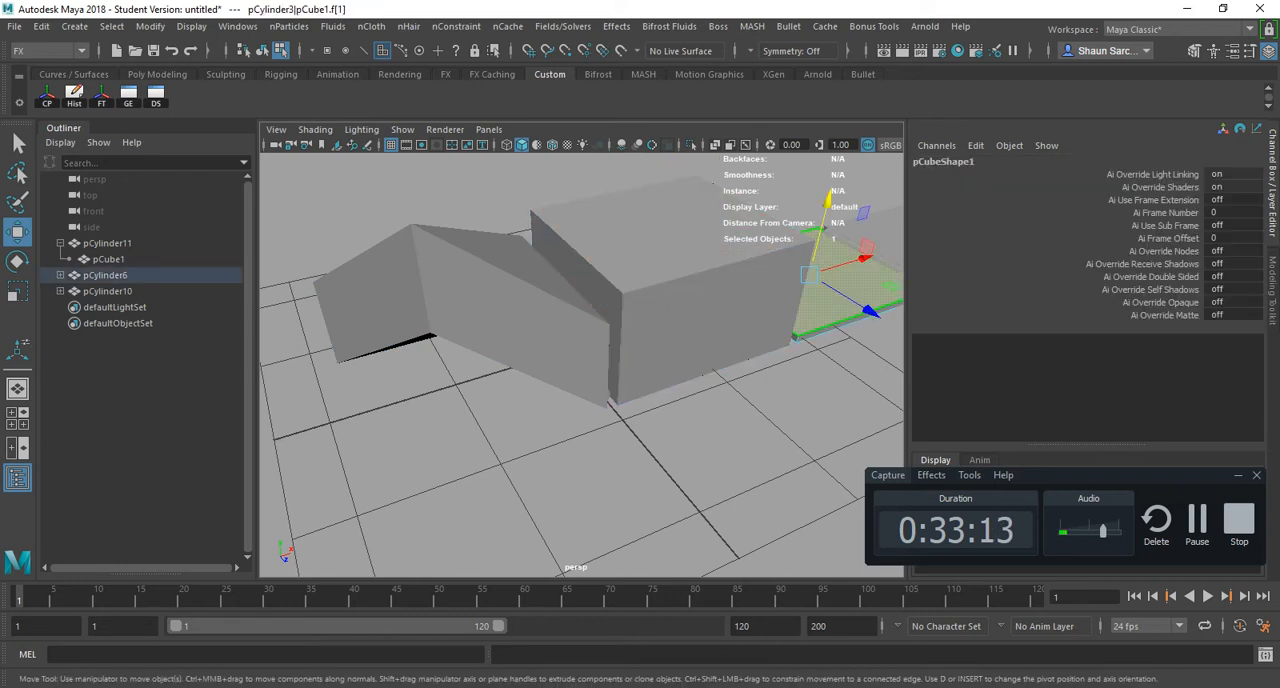
{"action": "left_click_drag", "start_coordinate": [829, 208], "coordinate": [838, 138]}
{"action": "scroll", "coordinate": [582, 365], "scroll_direction": "down", "scroll_amount": 7}
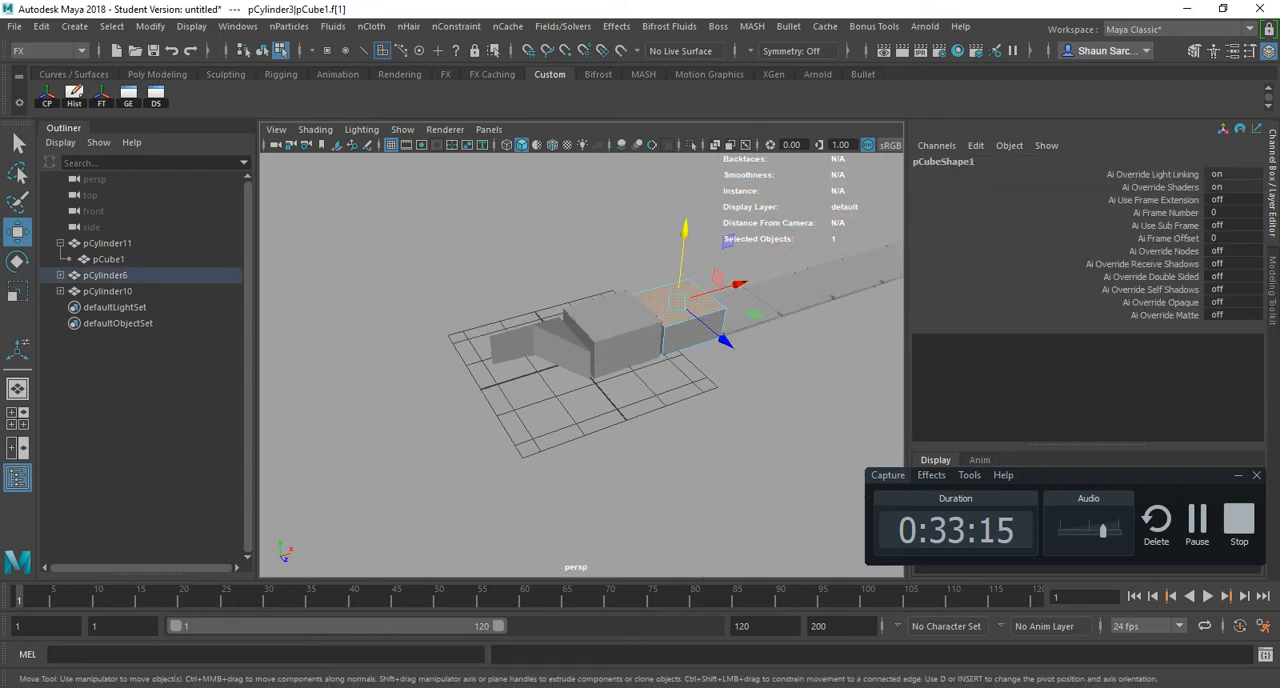
- Undo the raised faces and the corner vertex move to restore the flat slab row
{"action": "key", "text": "ctrl+z"}
{"action": "key", "text": "ctrl+z"}
{"action": "key", "text": "ctrl+z"}
{"action": "key", "text": "ctrl+z"}
{"action": "key", "text": "ctrl+z"}
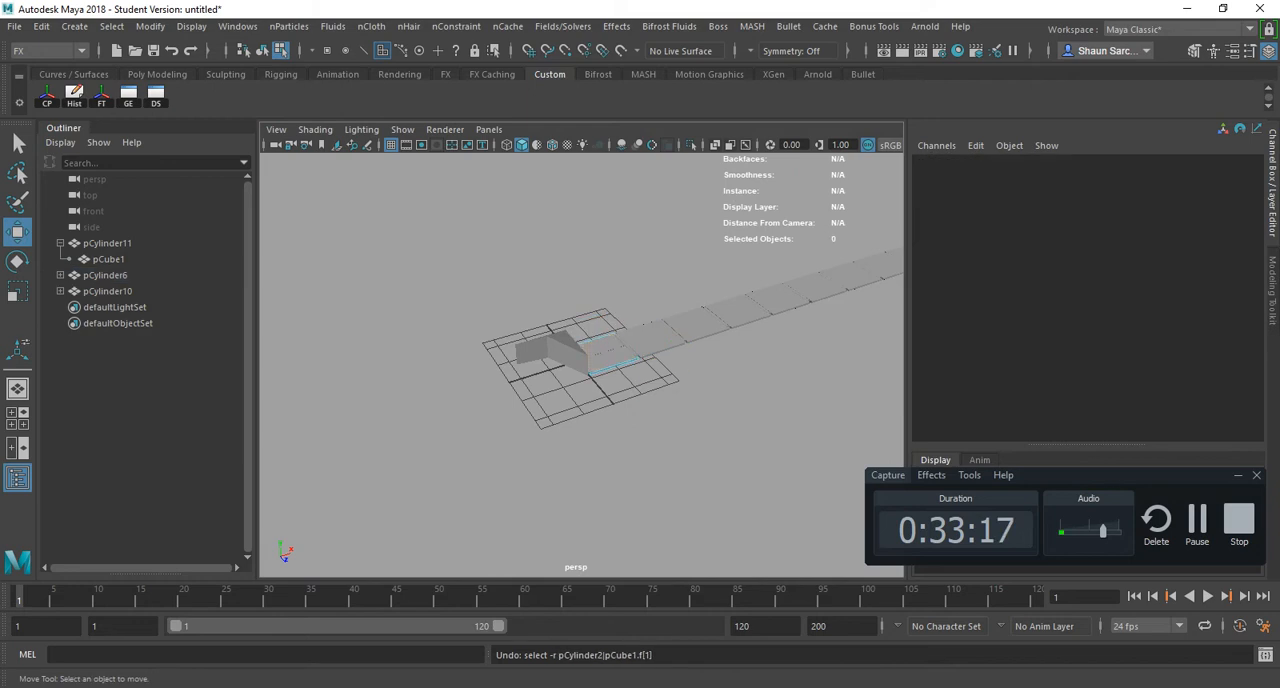
{"action": "key", "text": "ctrl+z"}
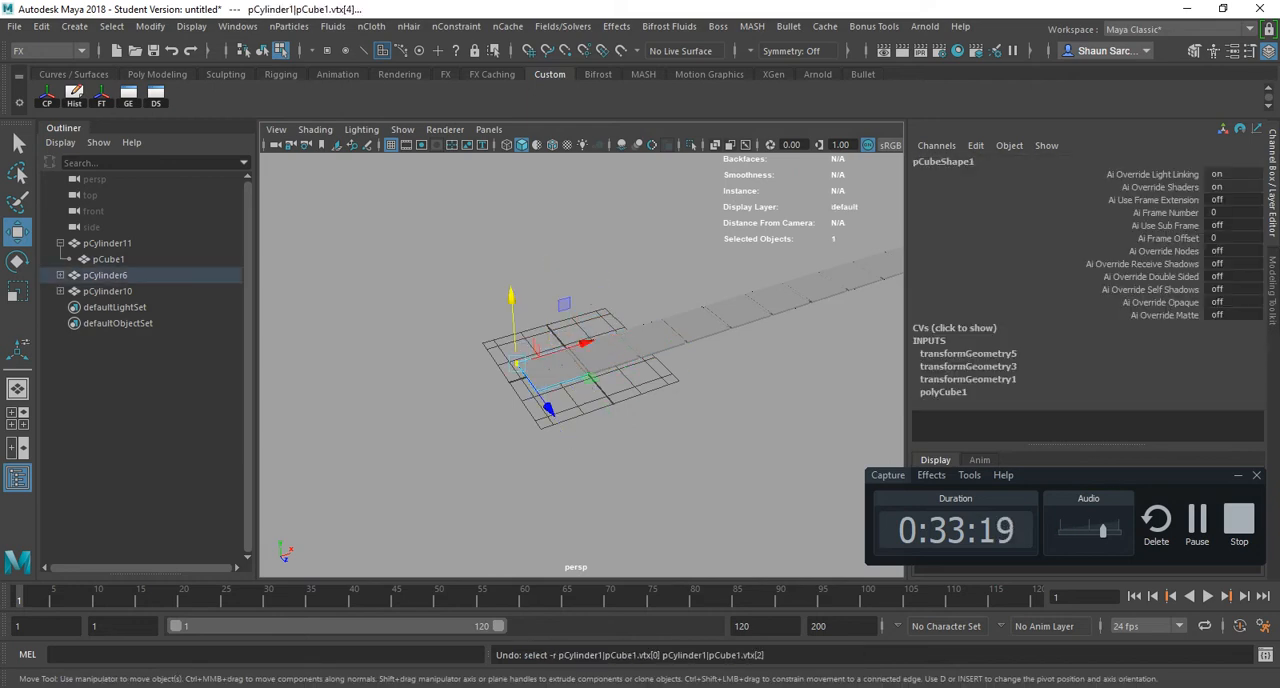
- Return the first slab to object selection and switch to Maya_Hotkey_FULL.pdf in Acrobat
{"action": "key", "text": "F8"}
{"action": "left_click_drag", "start_coordinate": [619, 349], "coordinate": [590, 372], "text": "alt"}
{"action": "key", "text": "F8"}
{"action": "key", "text": "F8"}
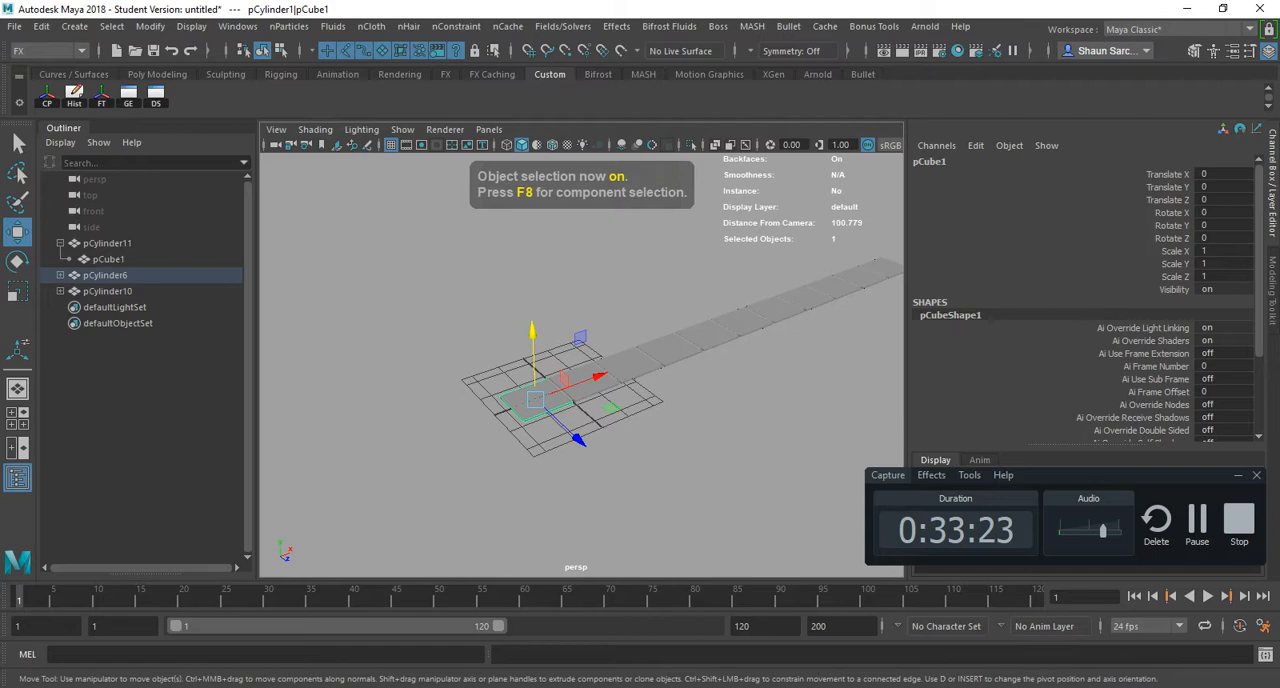
{"action": "key", "text": "alt+Tab"}
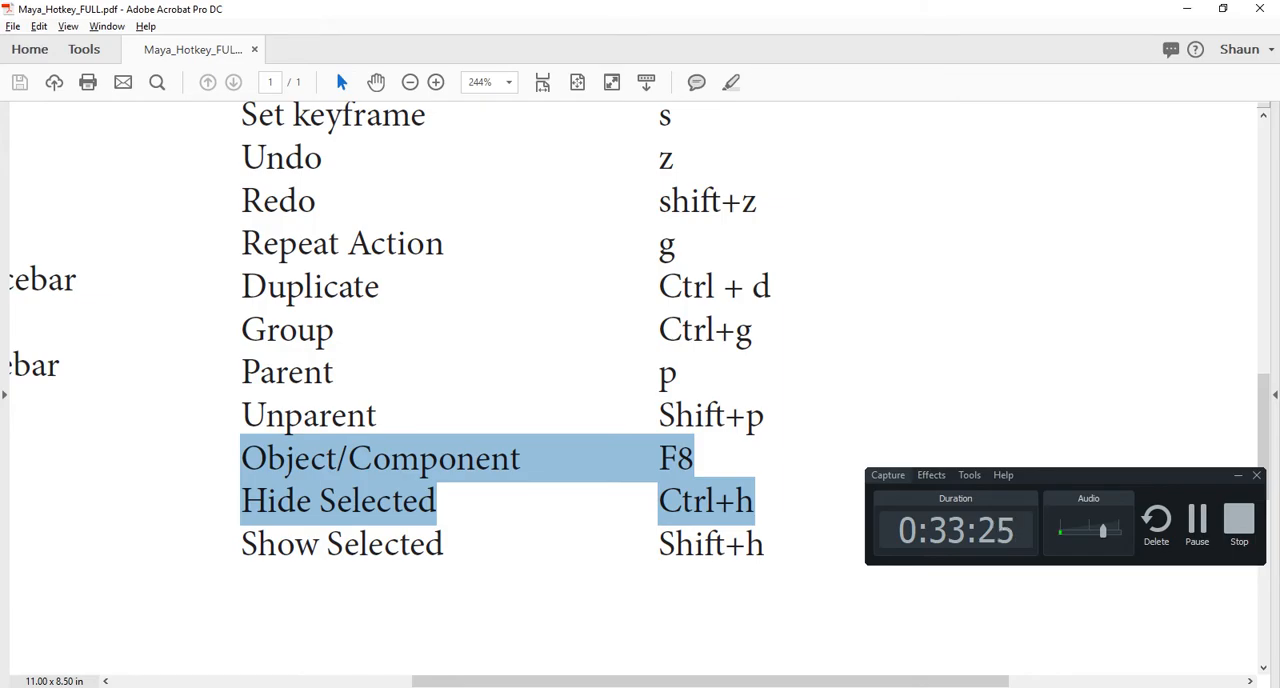
- Switch to Maya, try moving the first slab out of the row, and undo the move
{"action": "key", "text": "alt+Tab"}
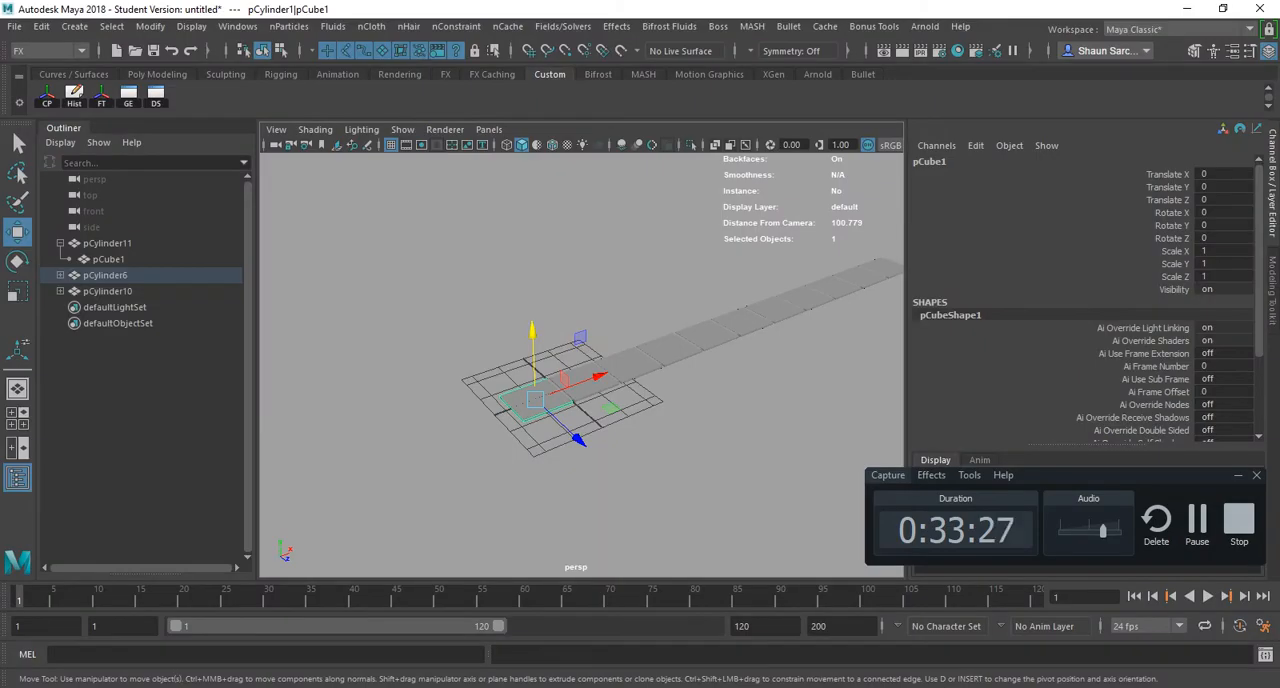
{"action": "scroll", "coordinate": [581, 400], "scroll_direction": "up", "scroll_amount": 8}
{"action": "middle_click_drag", "start_coordinate": [540, 420], "coordinate": [623, 349], "text": "alt"}
{"action": "left_click_drag", "start_coordinate": [623, 400], "coordinate": [535, 350], "text": "alt"}
{"action": "scroll", "coordinate": [581, 370], "scroll_direction": "up", "scroll_amount": 3}
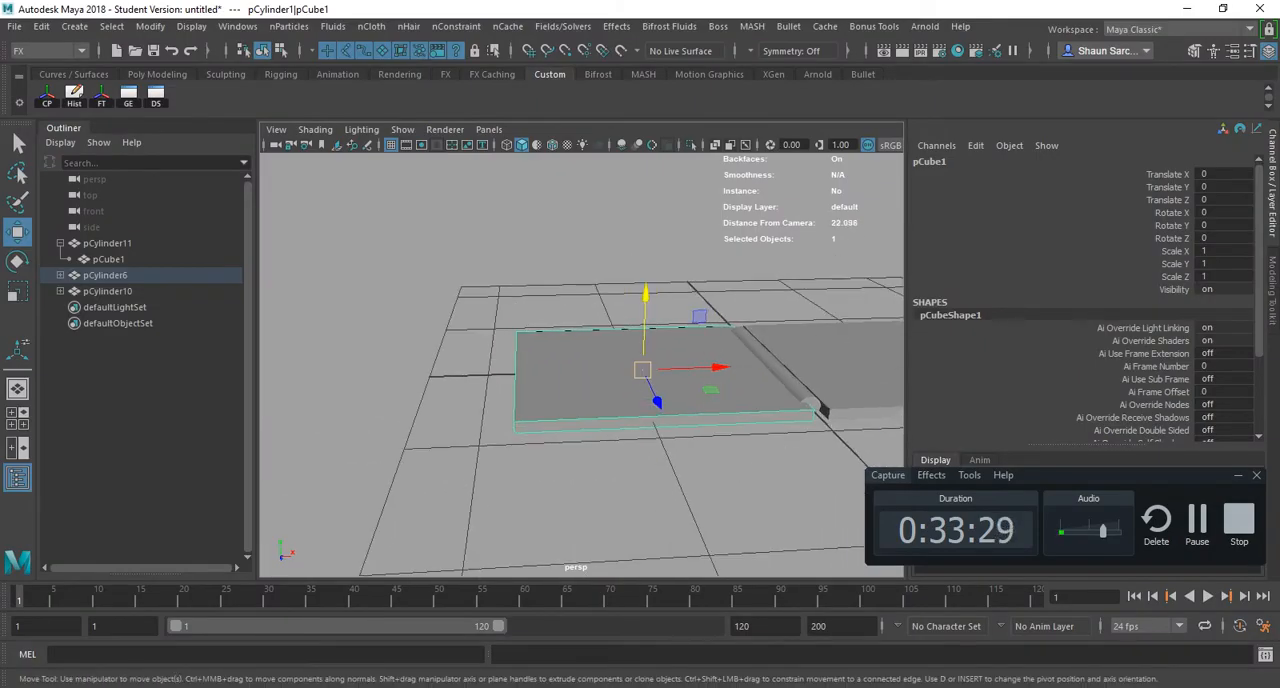
{"action": "left_click_drag", "start_coordinate": [642, 370], "coordinate": [452, 295]}
{"action": "key", "text": "ctrl+z"}
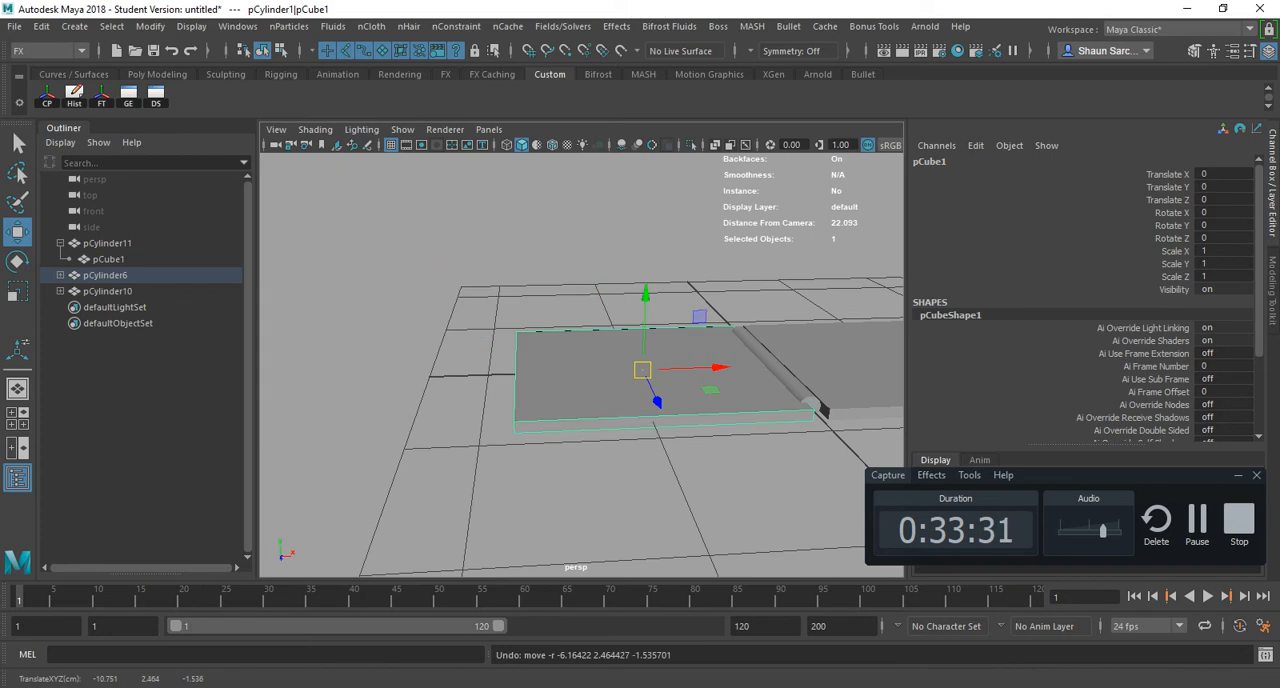
- Hide the first slab, and show it again by selecting pCube1 under pCylinder1 in the expanded Outliner hierarchy
{"action": "key", "text": "ctrl+h"}
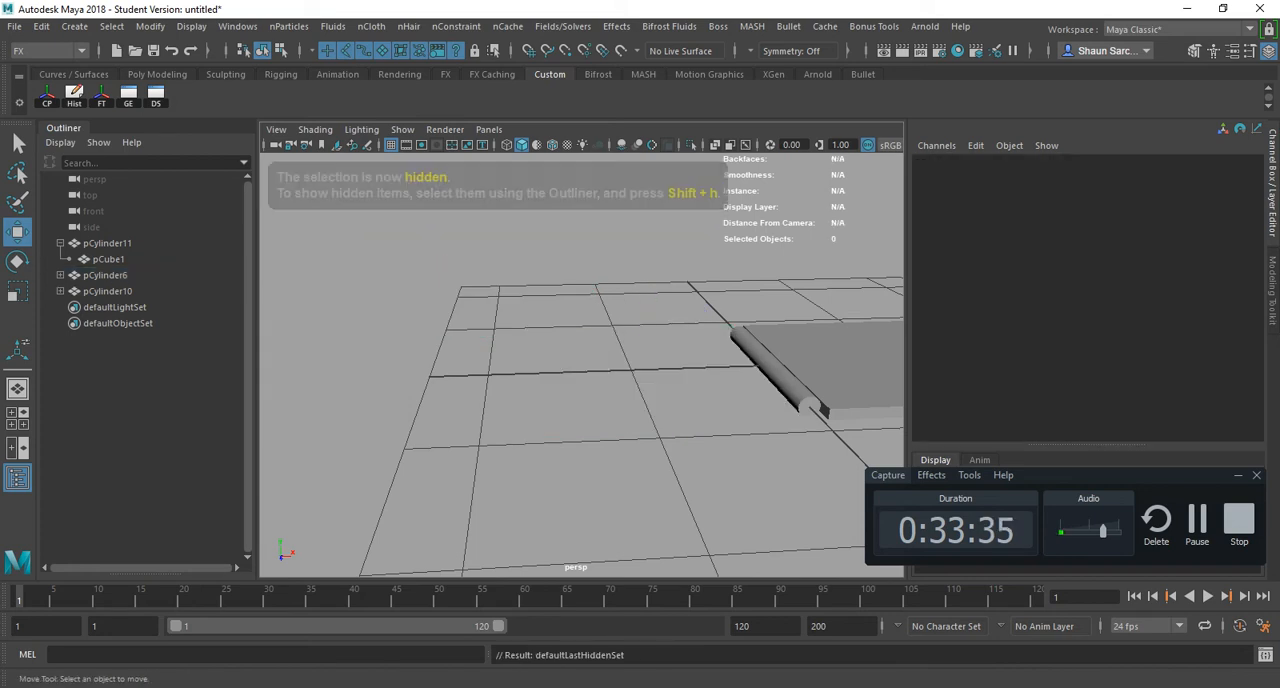
{"action": "left_click", "coordinate": [60, 291], "text": "shift"}
{"action": "left_click", "coordinate": [60, 275], "text": "shift"}
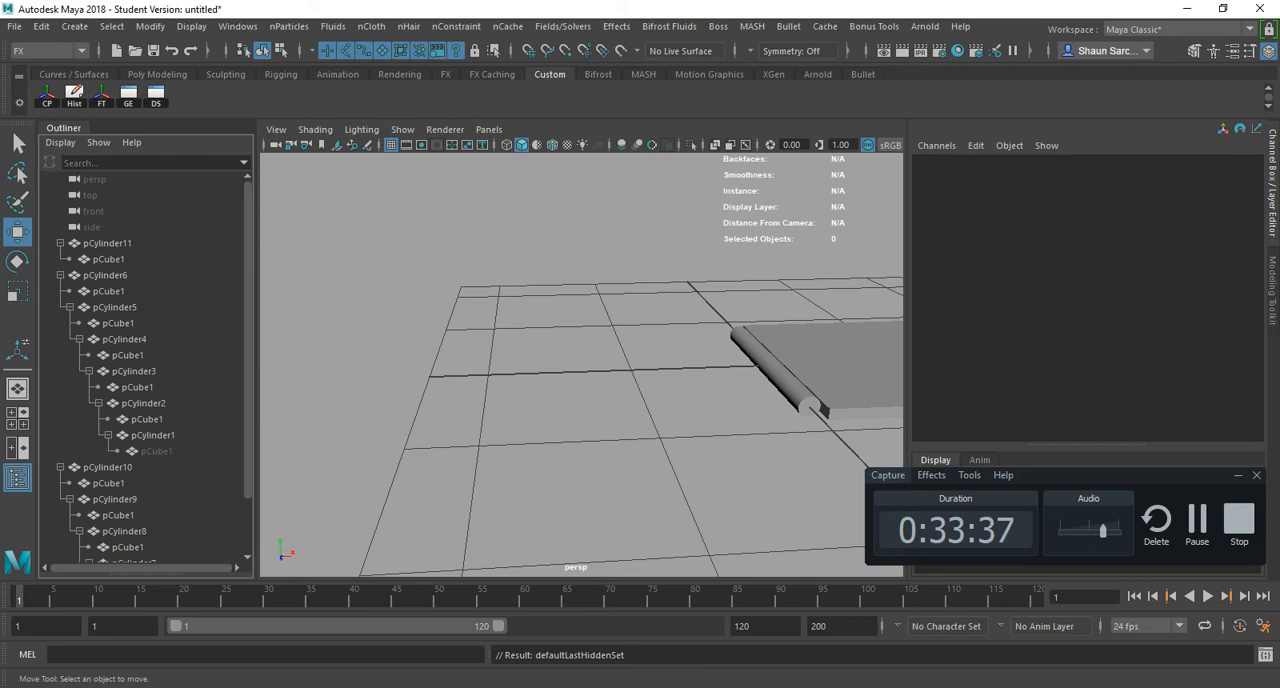
{"action": "left_click", "coordinate": [156, 451]}
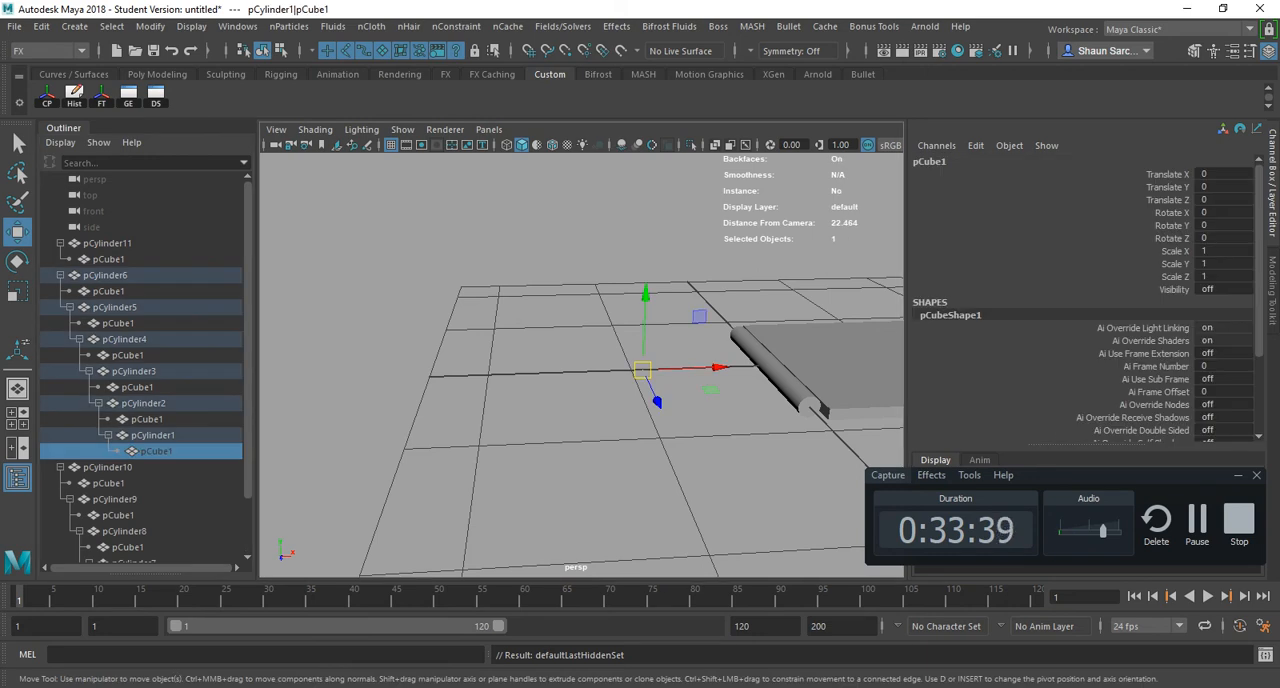
{"action": "key", "text": "shift+h"}
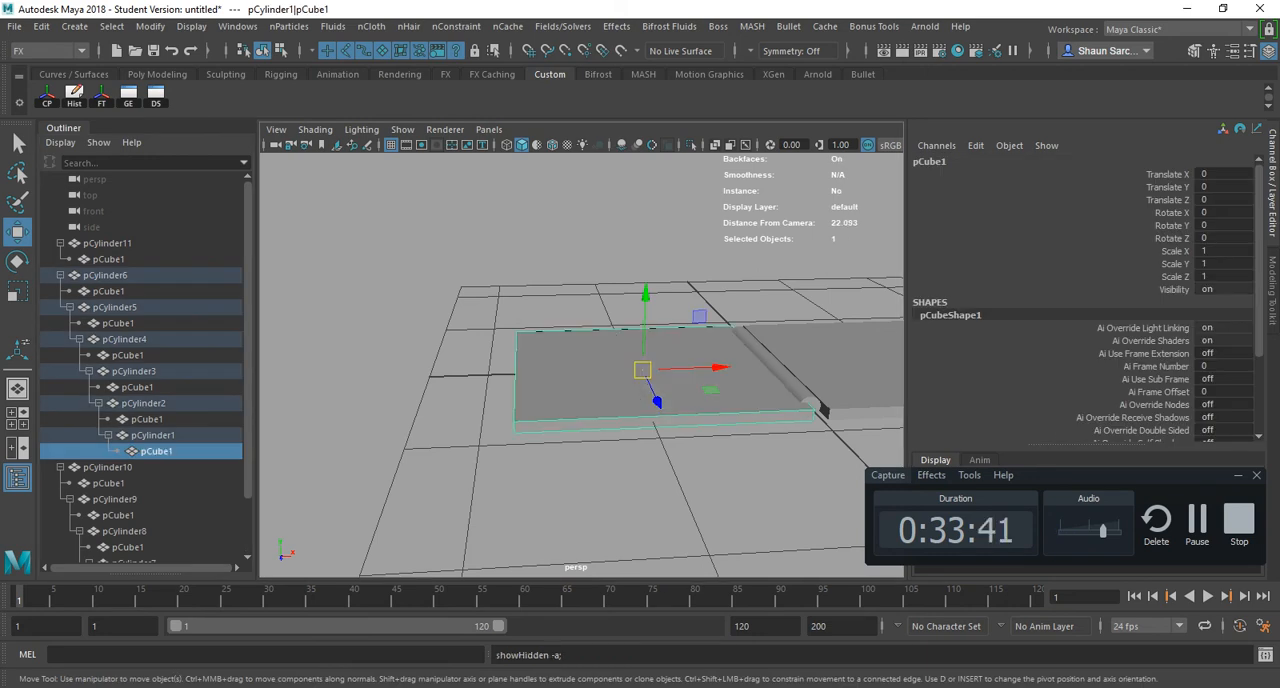
- Toggle the first slab's visibility off and on repeatedly, leaving the slab hidden
{"action": "key", "text": "h"}
{"action": "key", "text": "h"}
{"action": "key", "text": "h"}
{"action": "key", "text": "h"}
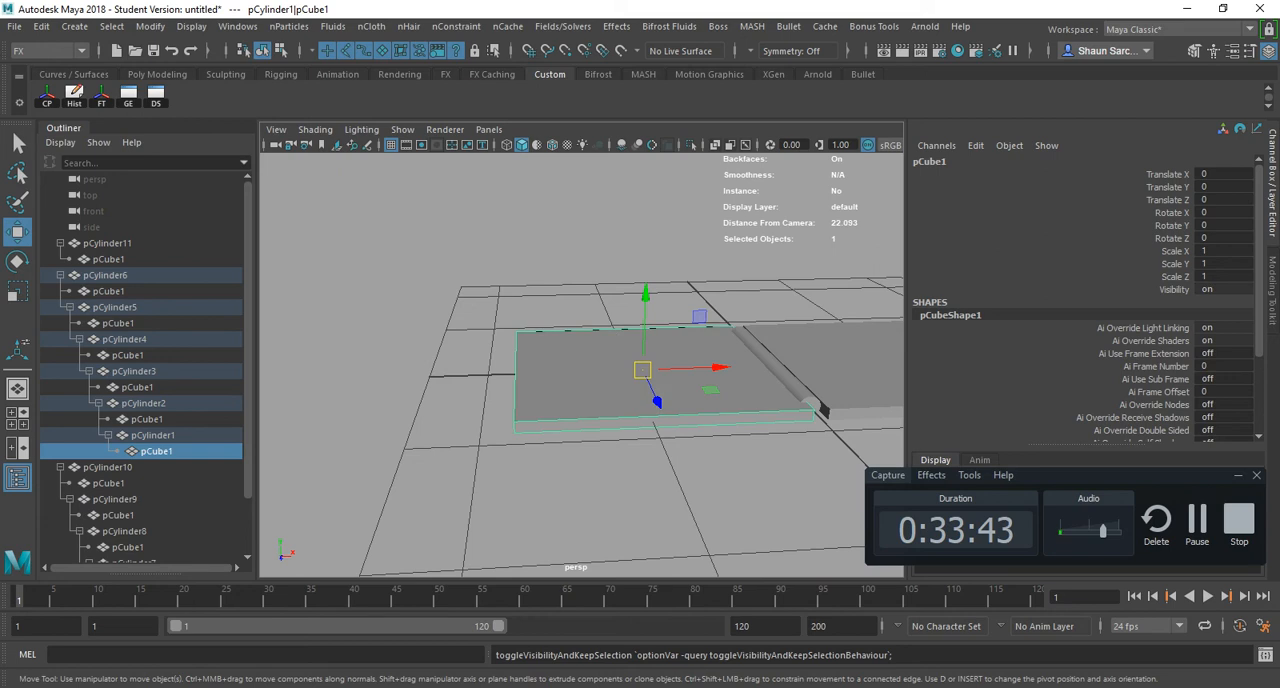
{"action": "key", "text": "h"}
{"action": "key", "text": "h"}
{"action": "key", "text": "h"}
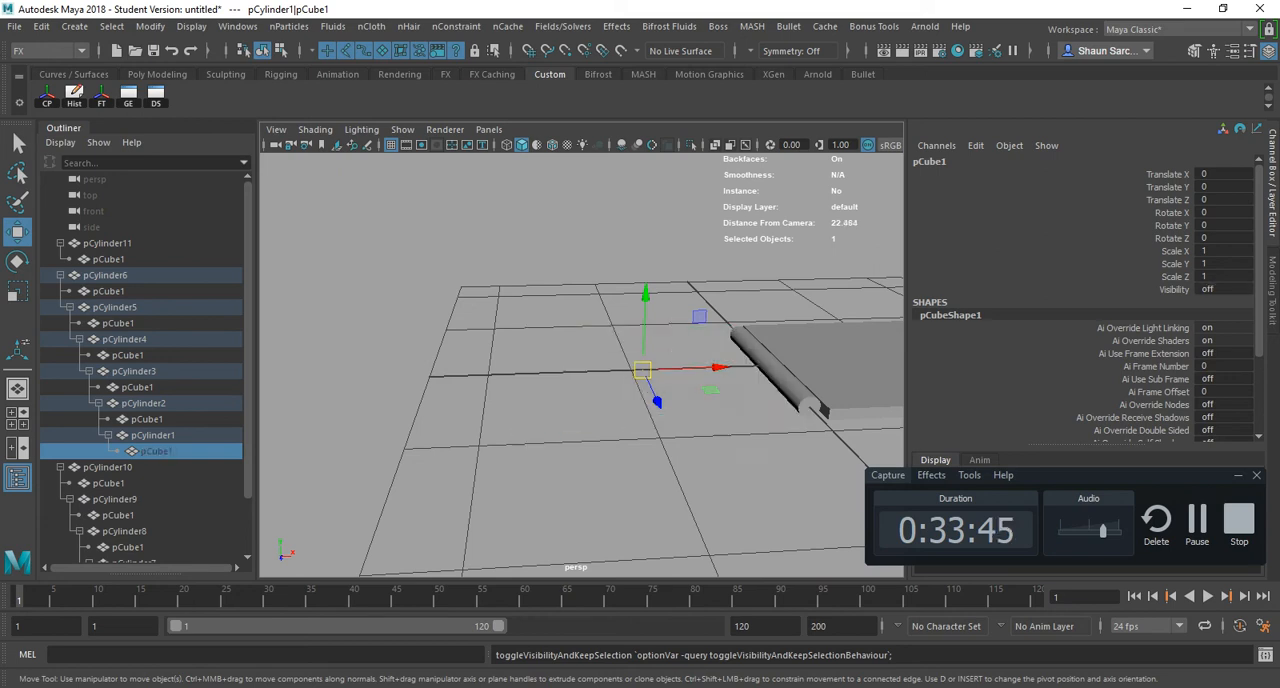
{"action": "key", "text": "h"}
{"action": "key", "text": "h"}
{"action": "key", "text": "h"}
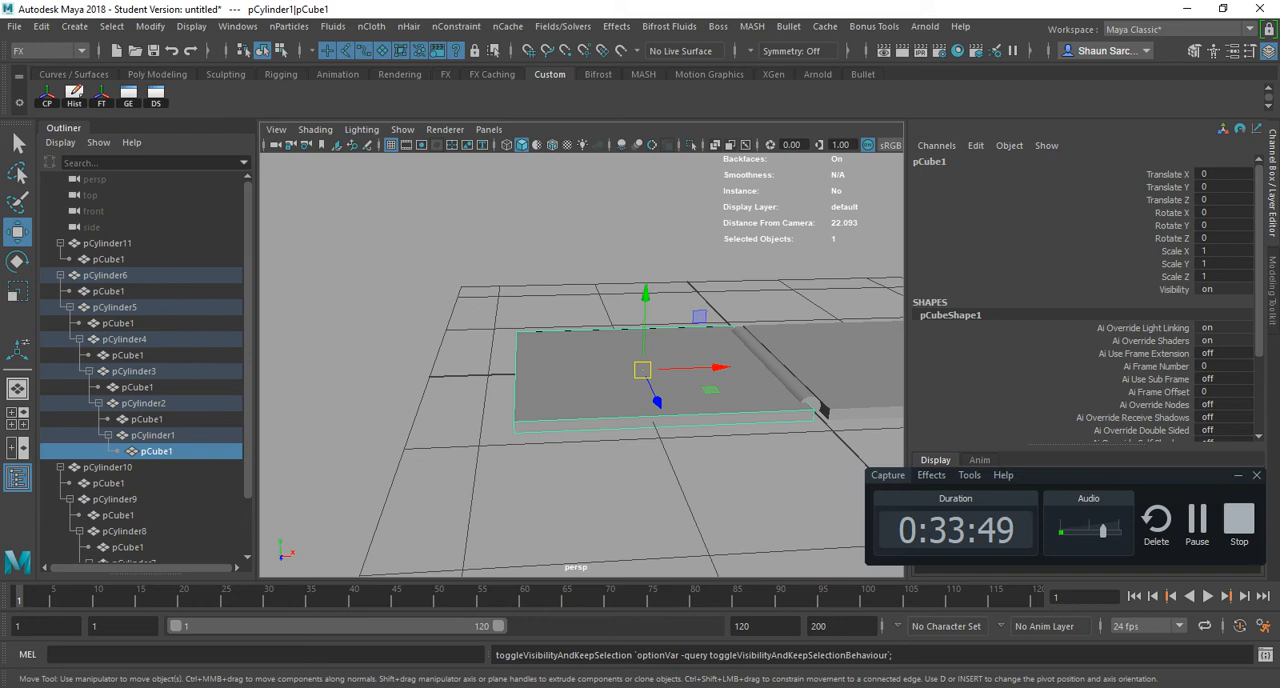
{"action": "key", "text": "h"}
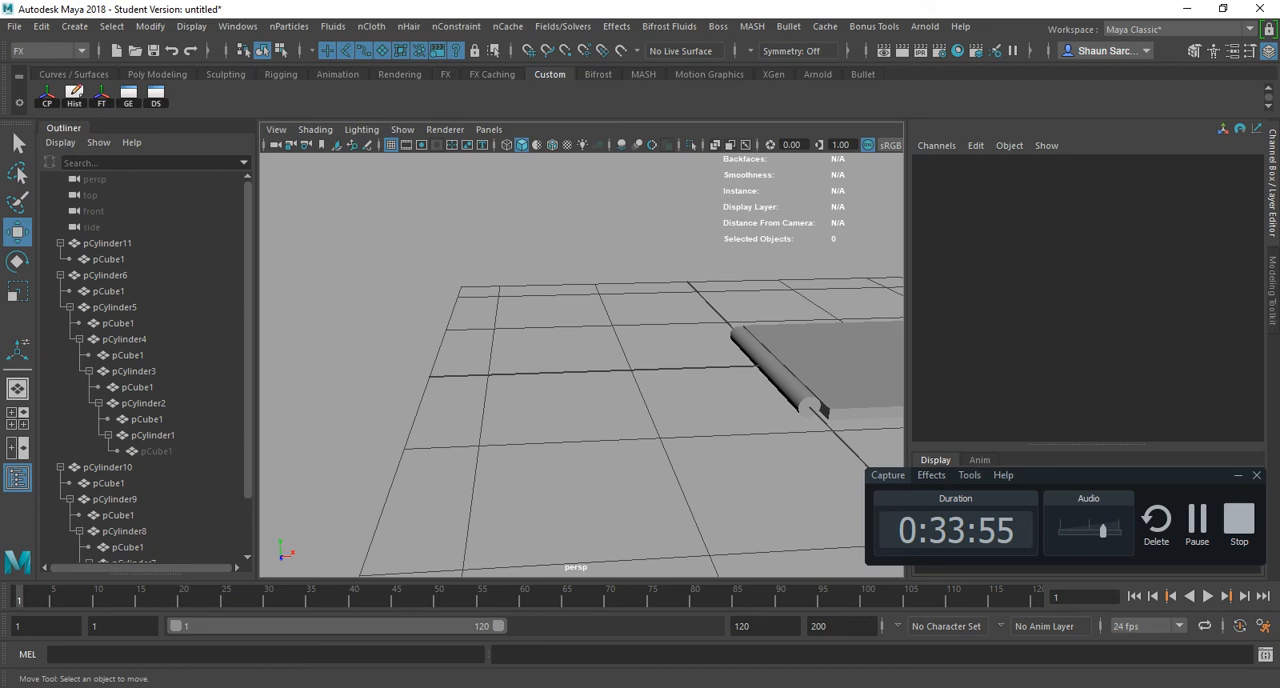
- Select the hidden pCube1 under pCylinder1 in the Outliner, make it visible again, and select pCylinder11
{"action": "left_click", "coordinate": [156, 451]}
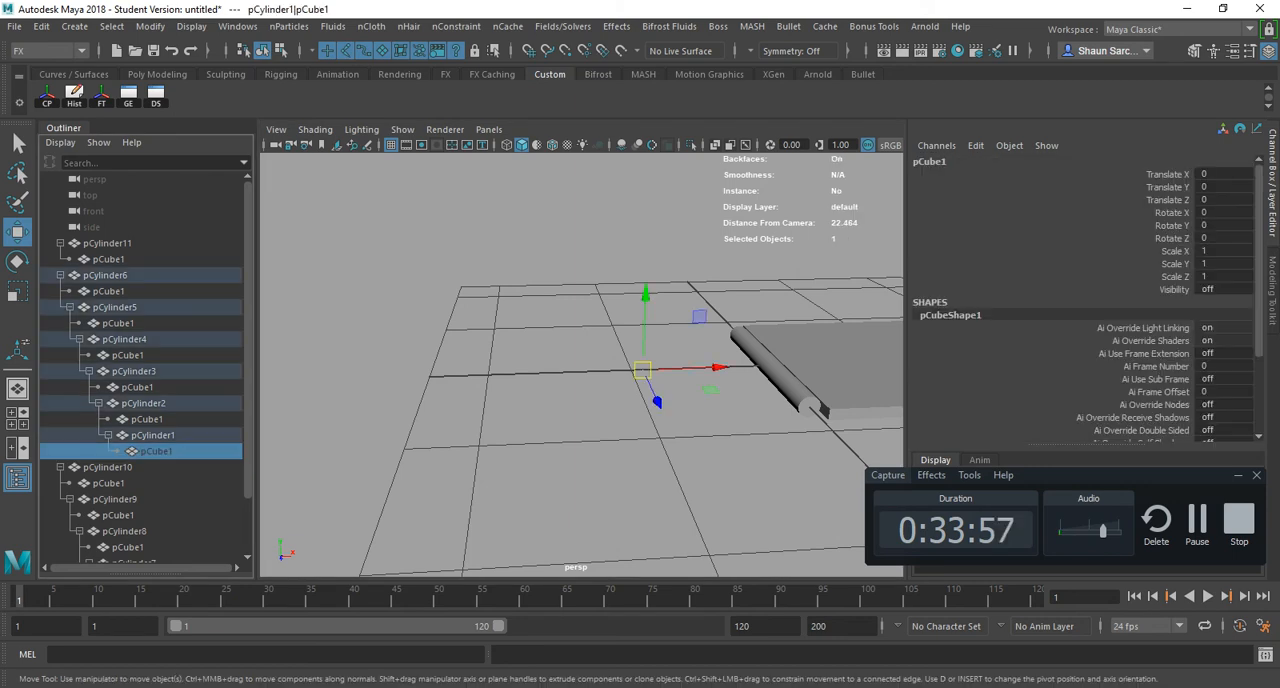
{"action": "key", "text": "h"}
{"action": "left_click", "coordinate": [590, 490]}
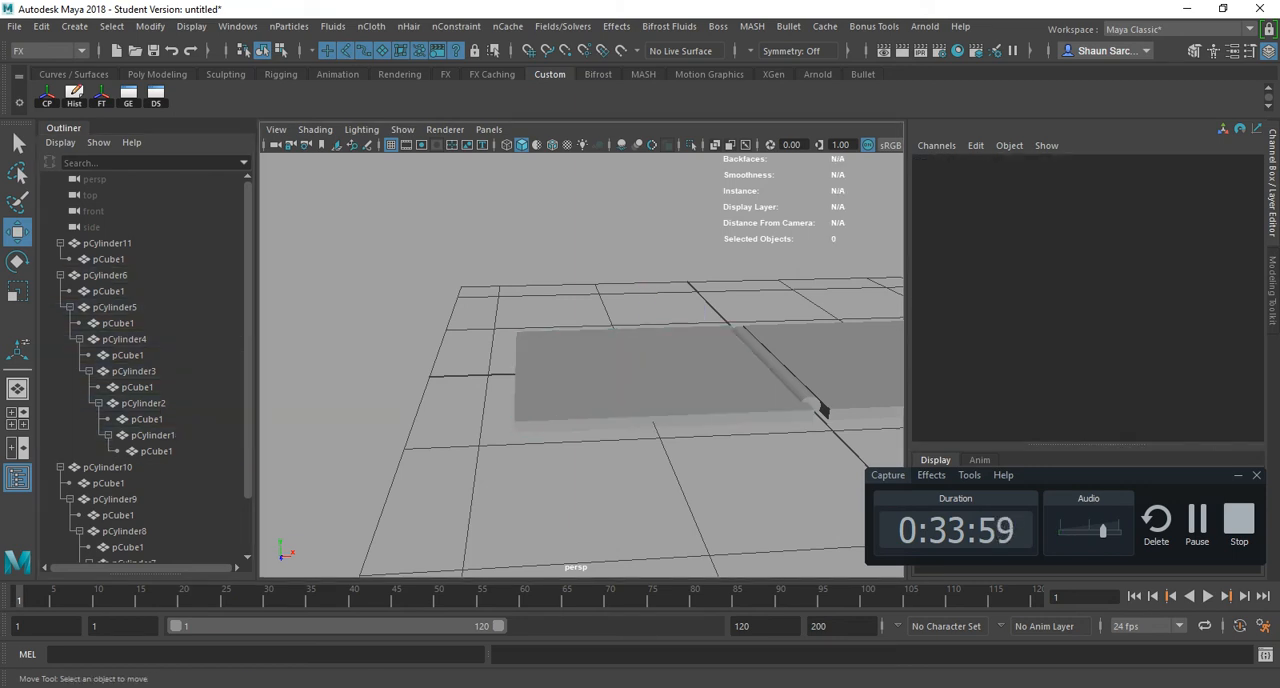
{"action": "left_click", "coordinate": [107, 243]}
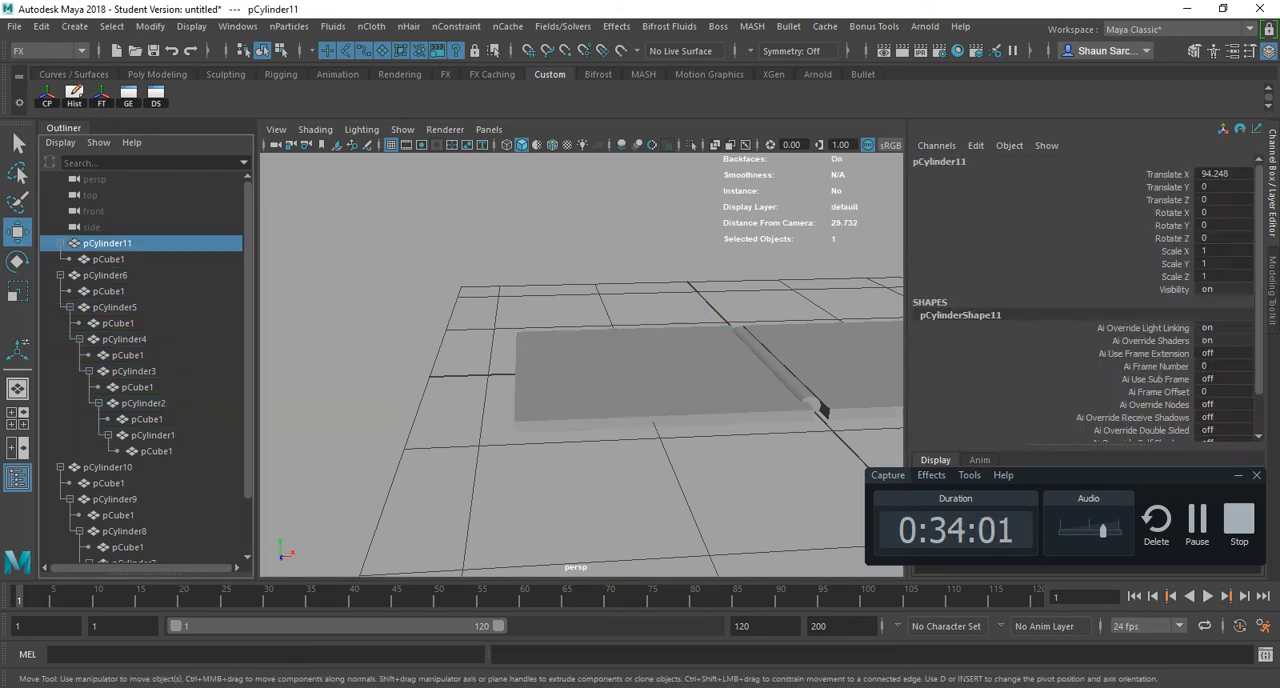
- Switch to Maya_Hotkey_FULL.pdf, examine the Painting hotkeys, and highlight the Show Wire and Toggle Reflect shortcuts
{"action": "key", "text": "alt+Tab"}
{"action": "scroll", "coordinate": [502, 330], "scroll_direction": "down", "scroll_amount": 1}
{"action": "scroll", "coordinate": [502, 330], "scroll_direction": "down", "scroll_amount": 2}
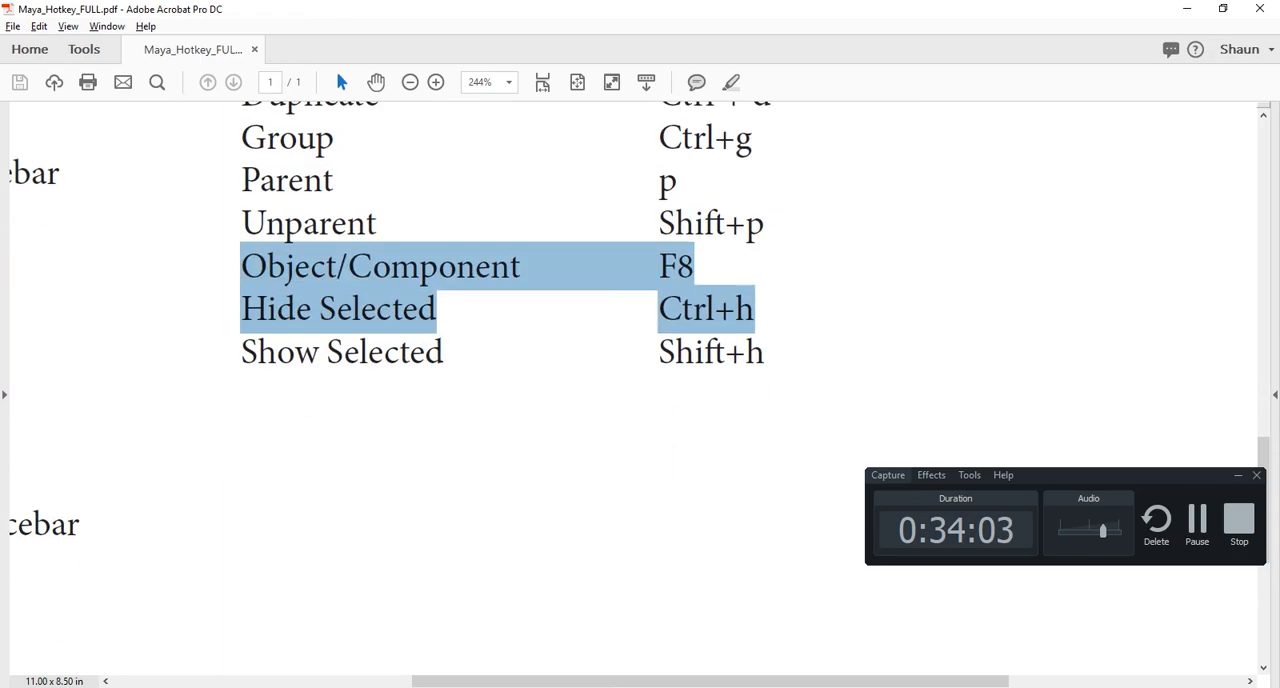
{"action": "scroll", "coordinate": [502, 330], "scroll_direction": "down", "scroll_amount": 1}
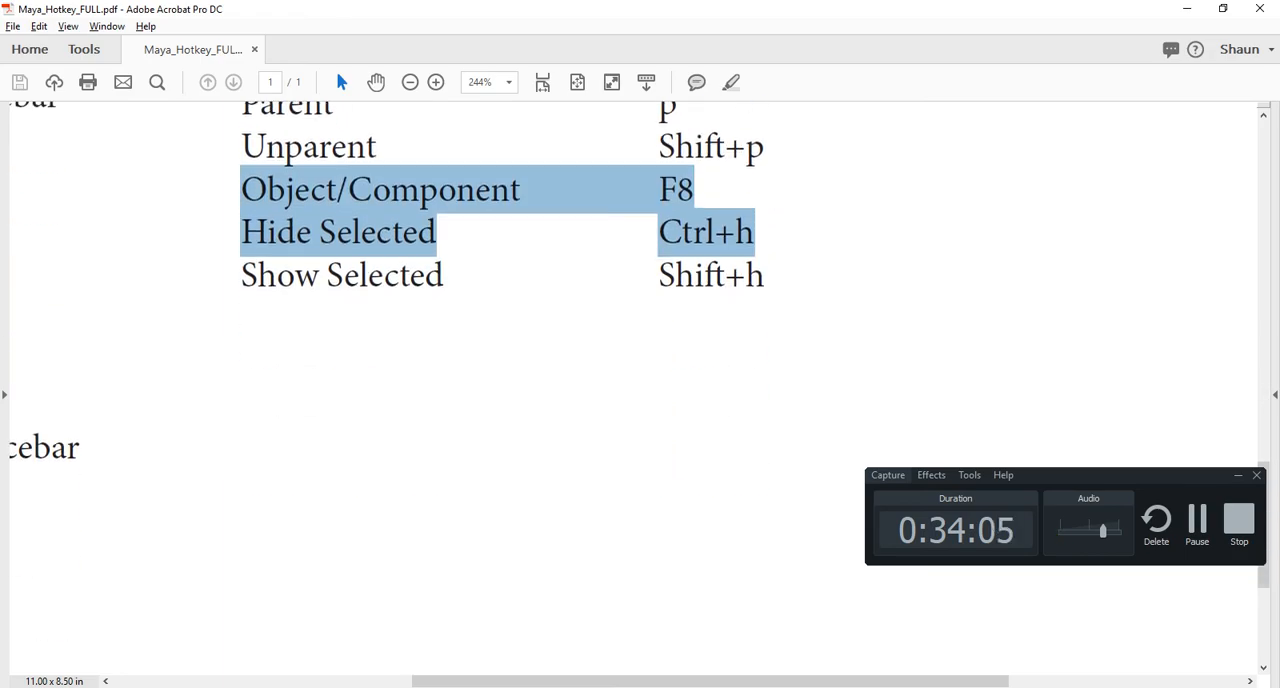
{"action": "key", "text": "ctrl+0"}
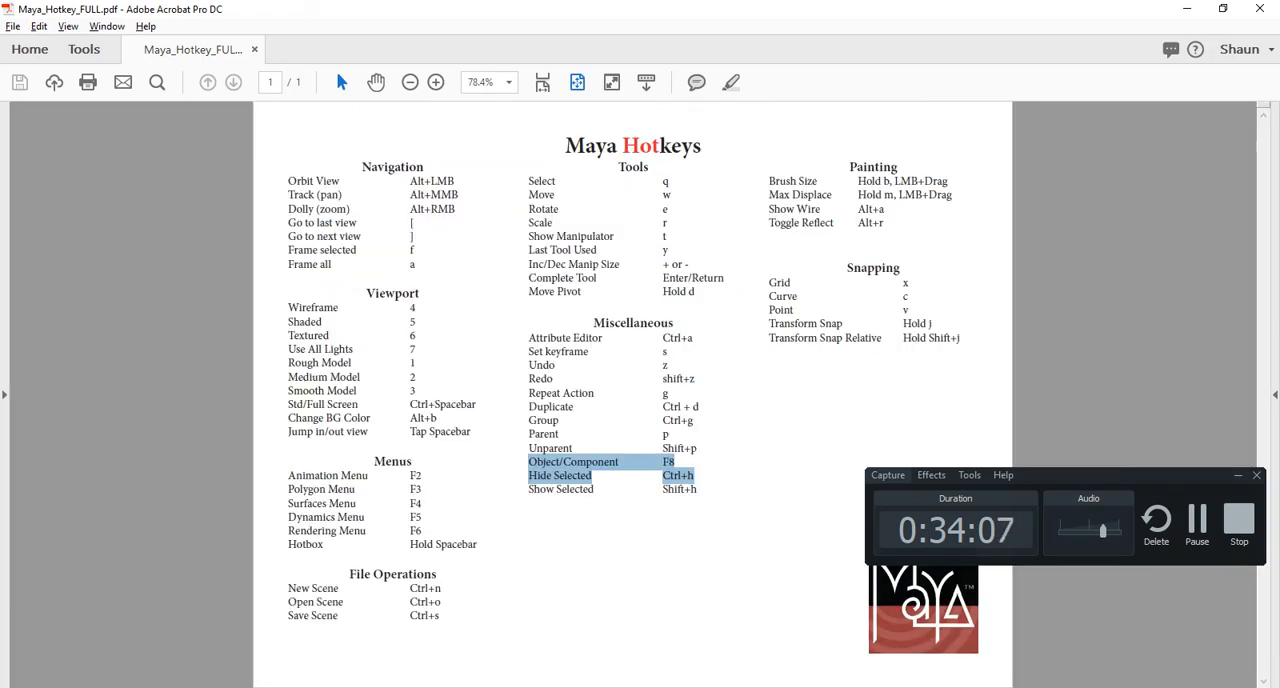
{"action": "mouse_move", "coordinate": [764, 152]}
{"action": "left_mouse_down", "text": "ctrl"}
{"action": "mouse_move", "coordinate": [986, 296]}
{"action": "mouse_move", "coordinate": [996, 366]}
{"action": "left_mouse_up", "text": "ctrl"}
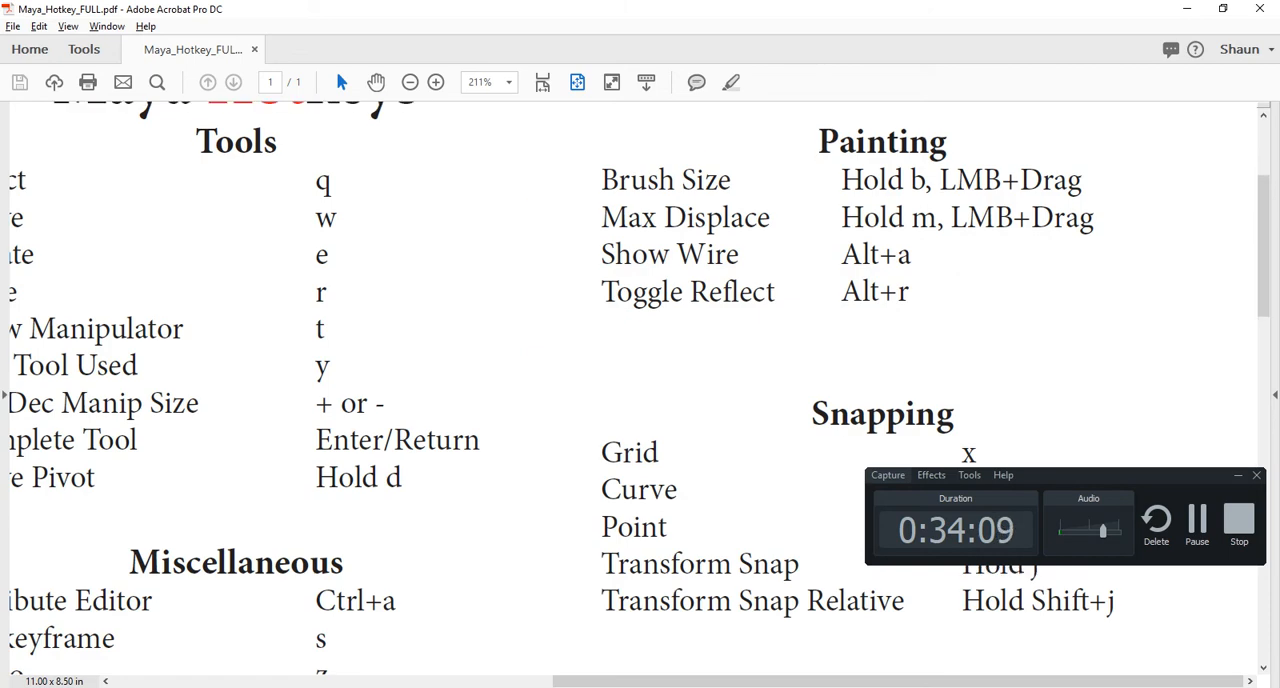
{"action": "mouse_move", "coordinate": [75, 600]}
{"action": "left_mouse_down"}
{"action": "mouse_move", "coordinate": [909, 291]}
{"action": "mouse_move", "coordinate": [861, 291]}
{"action": "mouse_move", "coordinate": [861, 256]}
{"action": "left_mouse_up"}
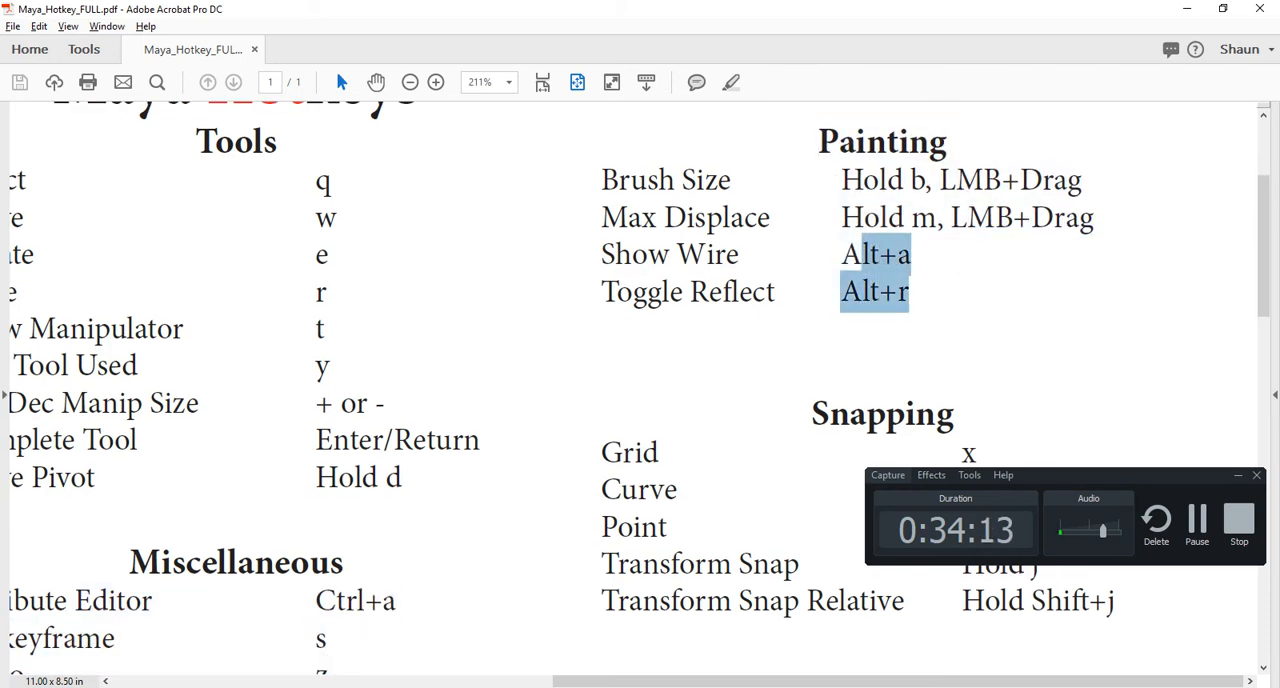
{"action": "left_click", "coordinate": [958, 275]}
{"action": "left_click_drag", "start_coordinate": [910, 292], "coordinate": [842, 255]}
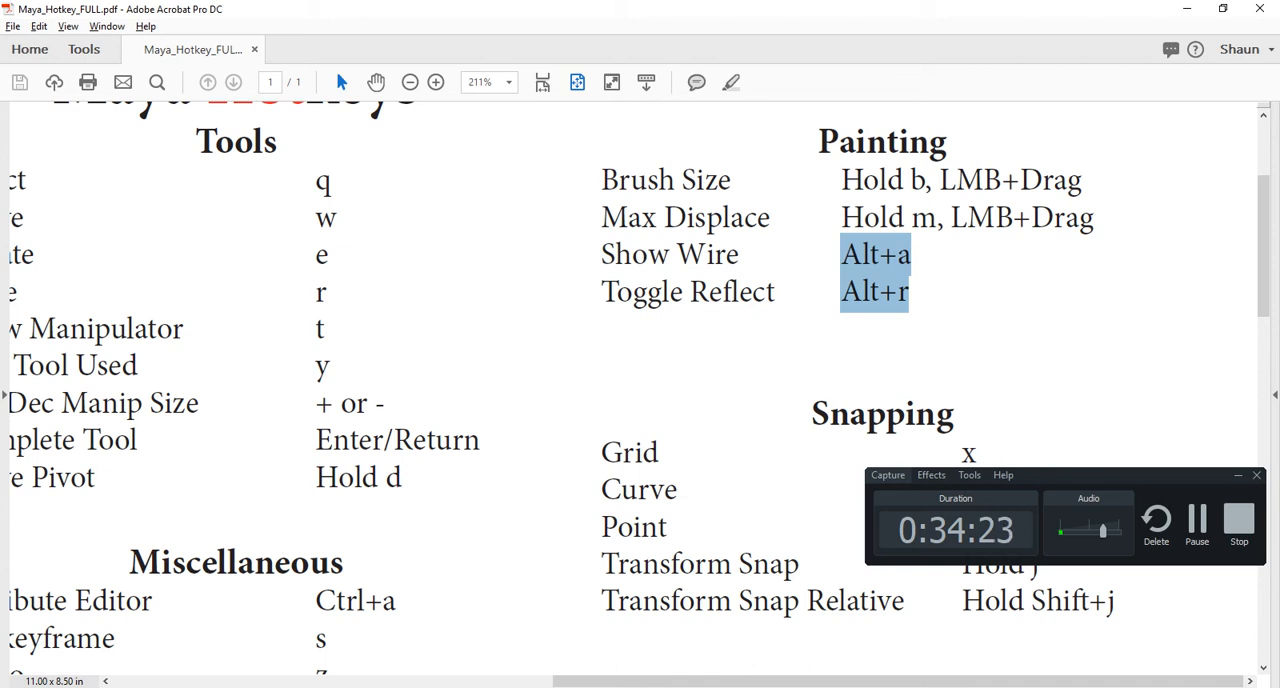
- Switch to Maya and start a new scene without saving the slab scene
{"action": "key", "text": "alt+Tab"}
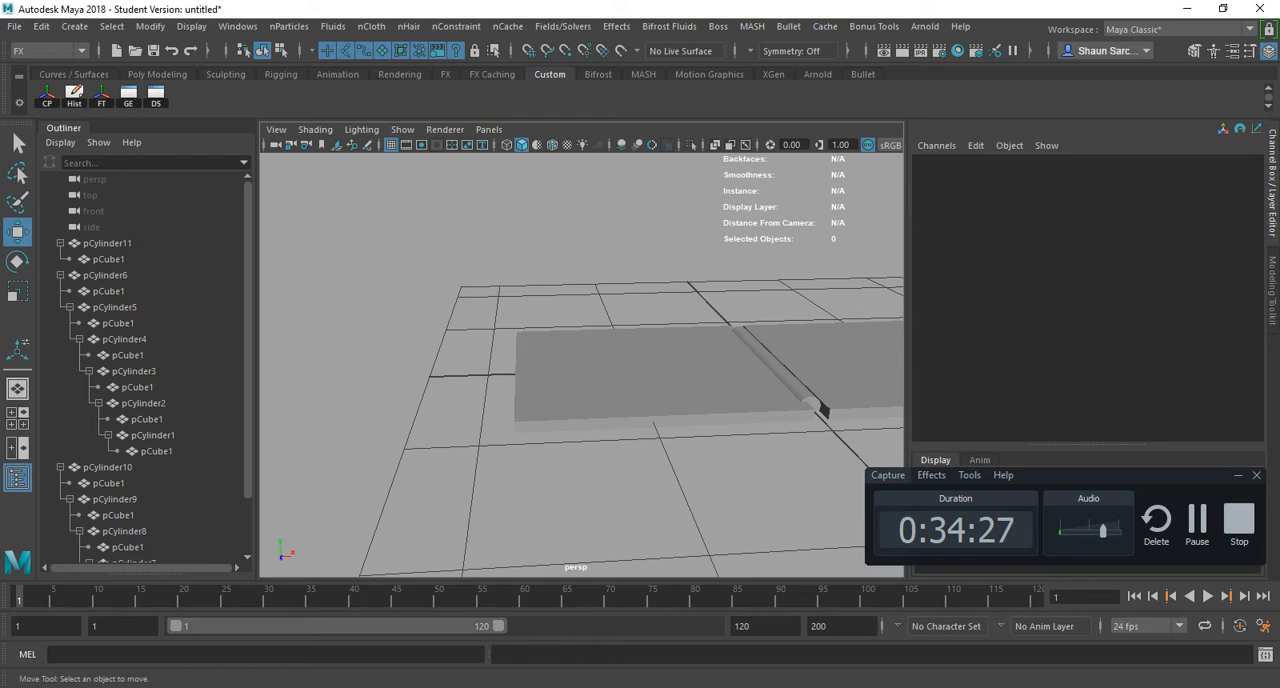
{"action": "key", "text": "ctrl+n"}
{"action": "key", "text": "n"}
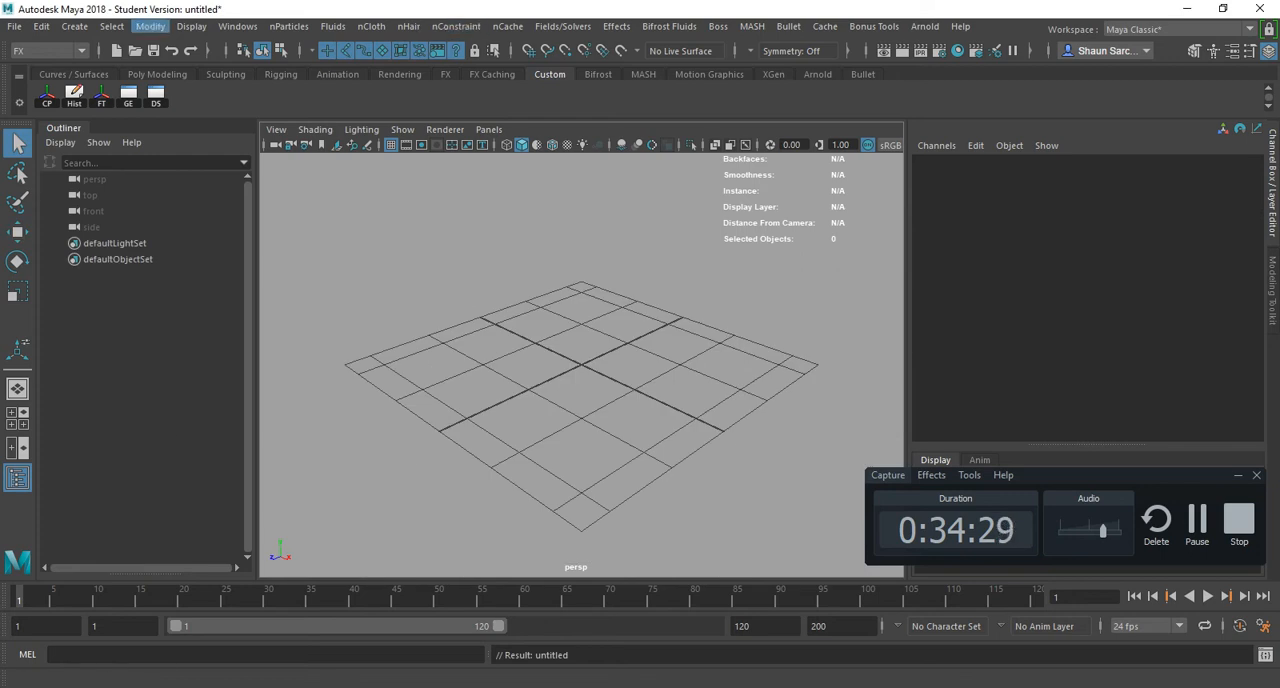
- Create a polygon sphere at the origin and scale it uniformly to about 9.111
{"action": "left_click", "coordinate": [74, 26]}
{"action": "mouse_move", "coordinate": [140, 83]}
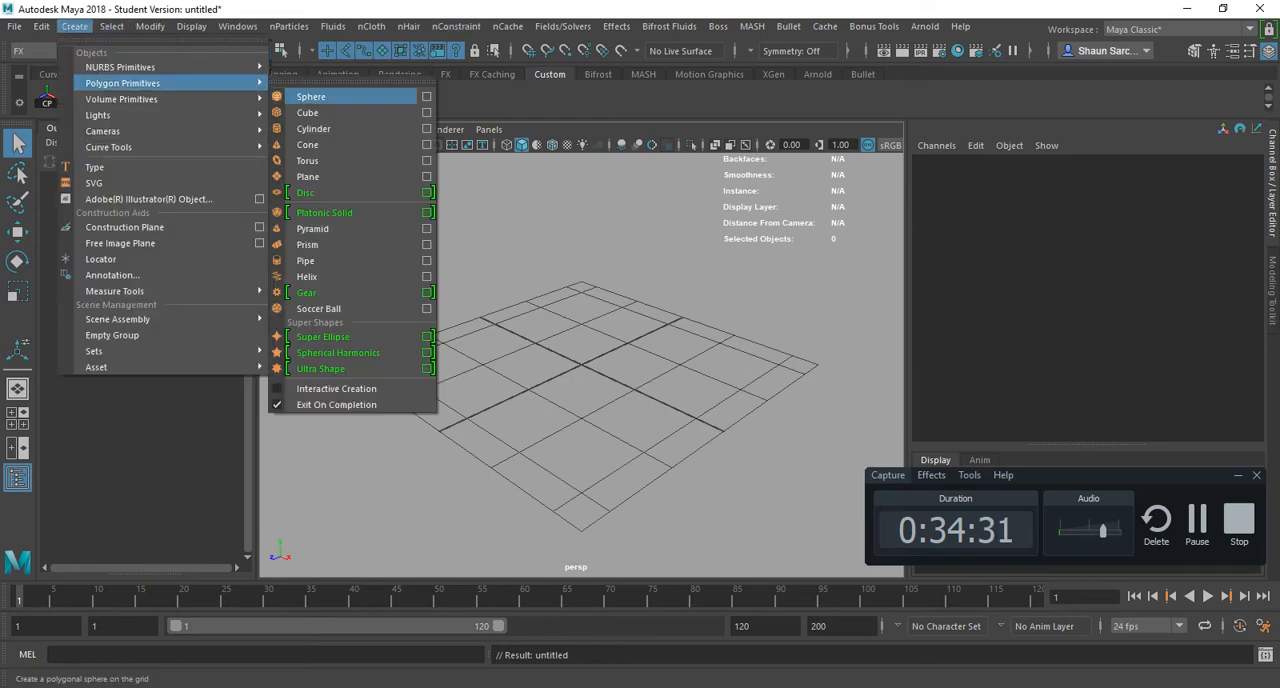
{"action": "left_click", "coordinate": [311, 97]}
{"action": "key", "text": "r"}
{"action": "left_click_drag", "start_coordinate": [581, 365], "coordinate": [1100, 365]}
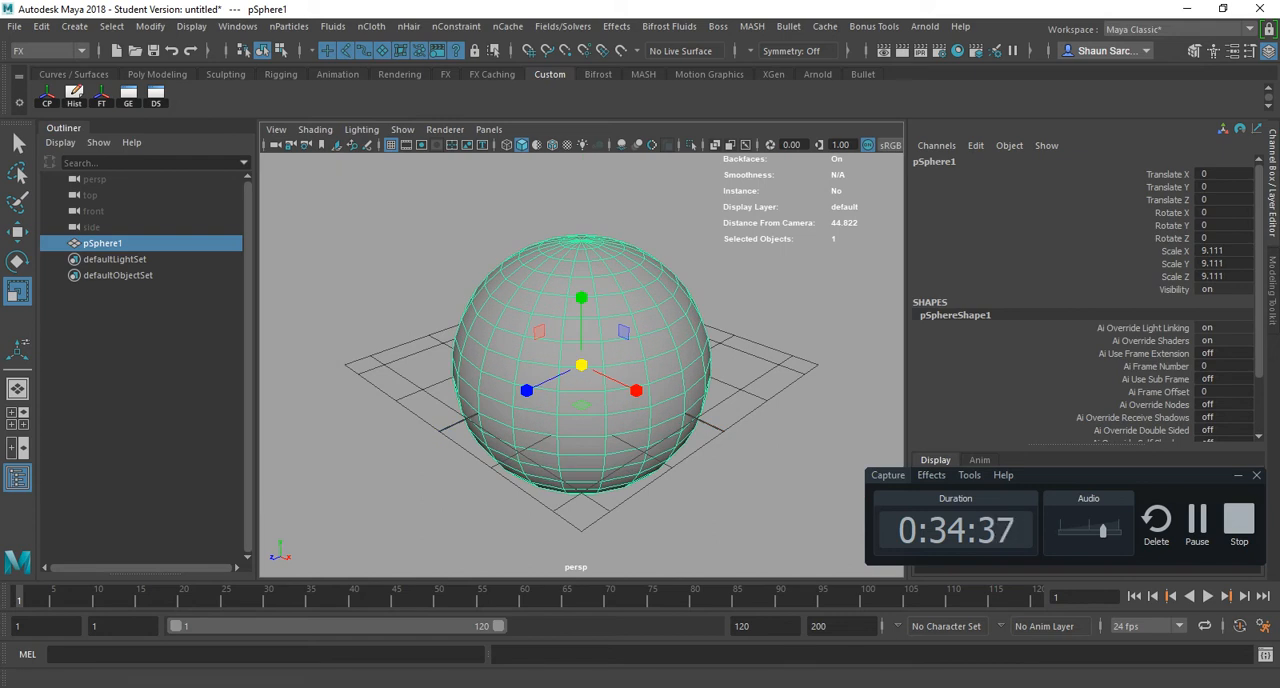
- Change to the Modeling menu set and detach the Sculpting Tools list, placing it over the Outliner
{"action": "left_click", "coordinate": [50, 50]}
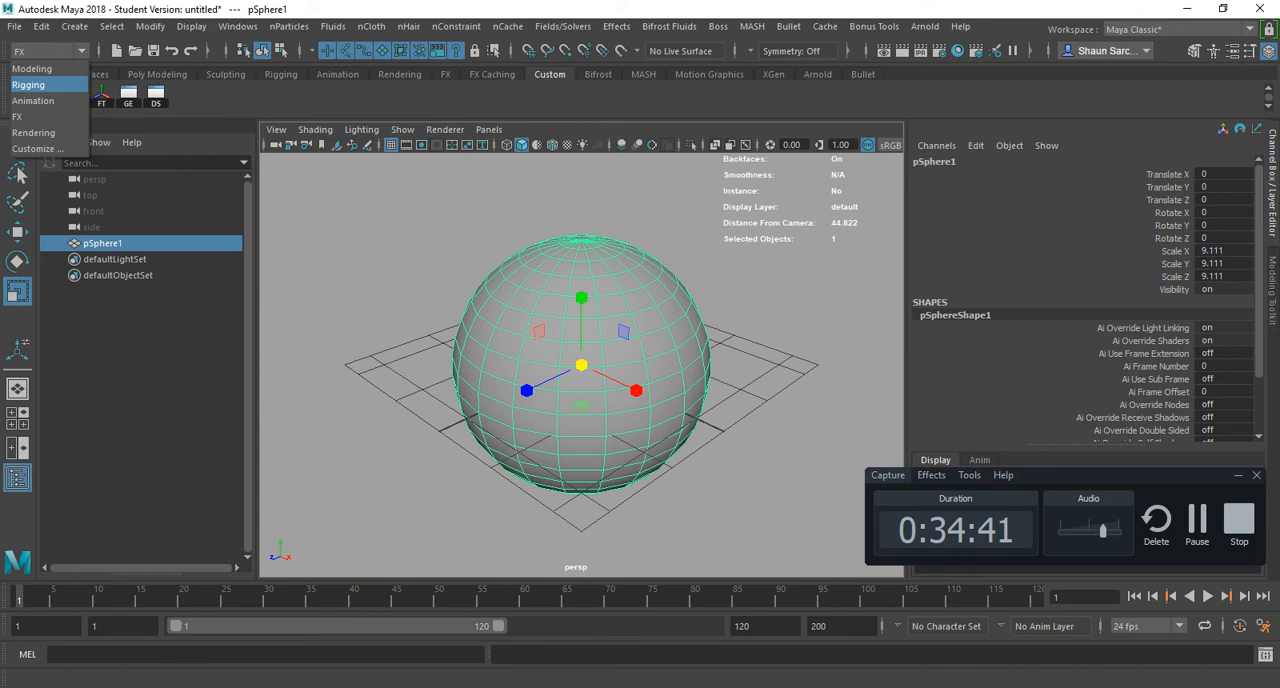
{"action": "left_click", "coordinate": [31, 68]}
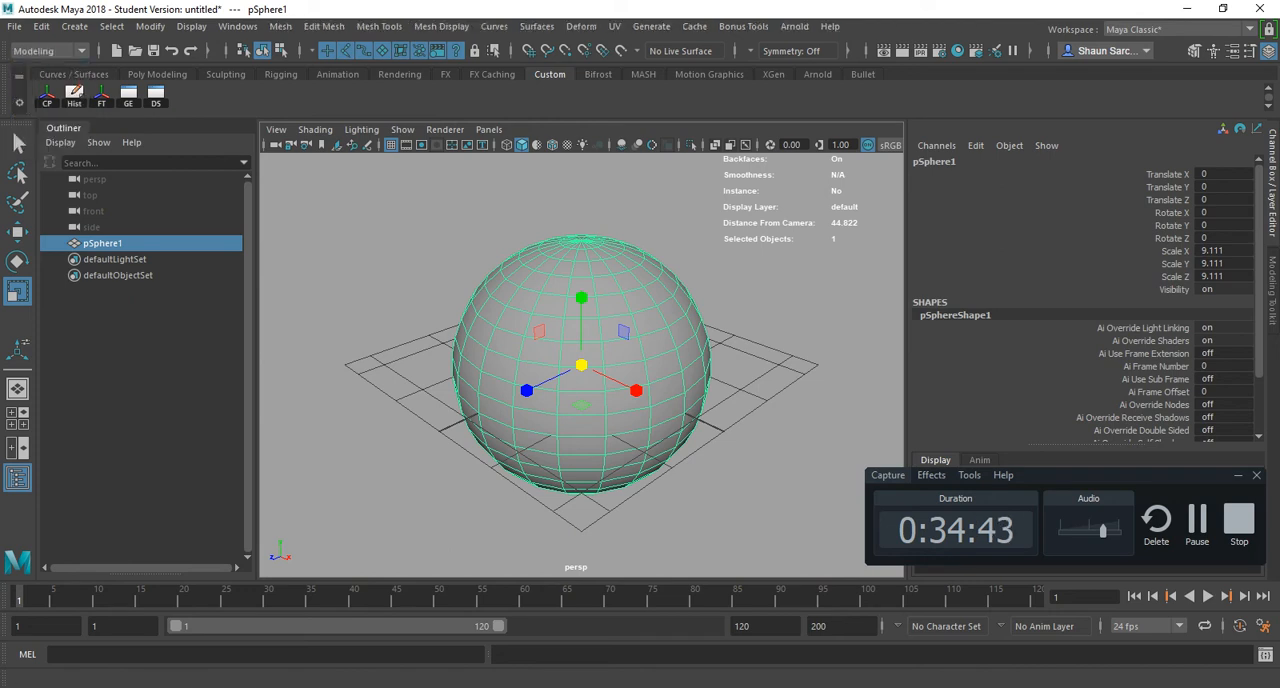
{"action": "left_click", "coordinate": [441, 26]}
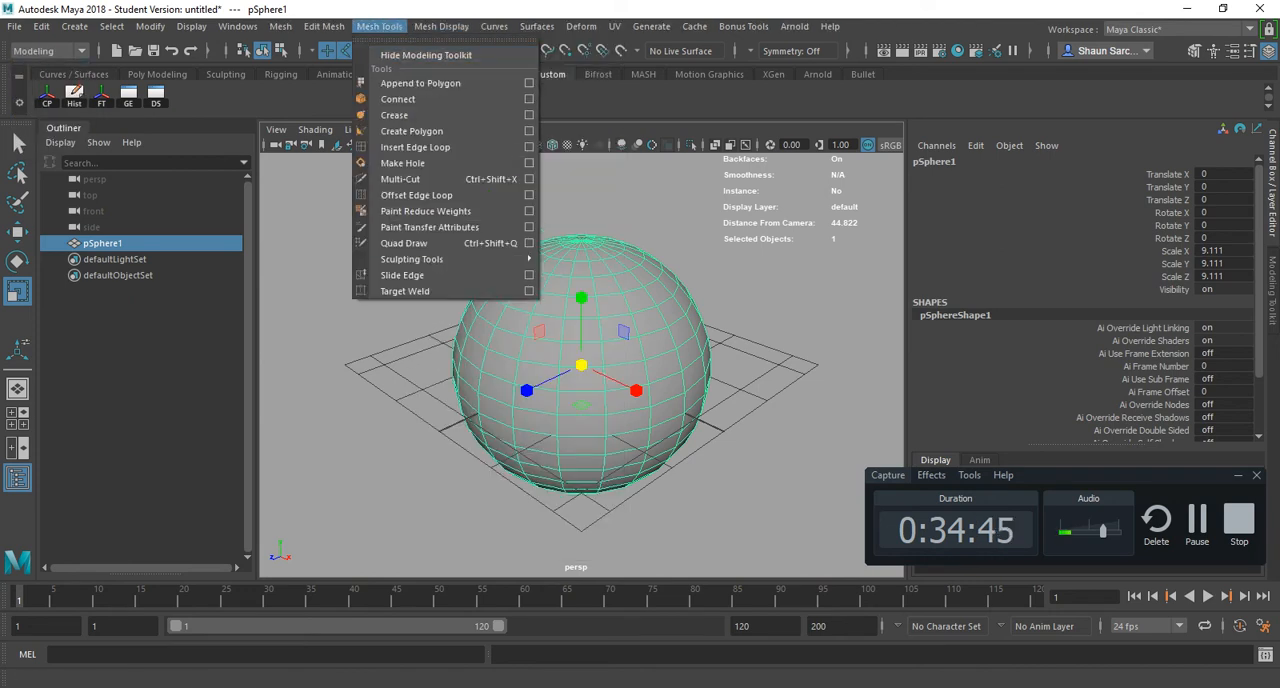
{"action": "mouse_move", "coordinate": [450, 259]}
{"action": "left_click", "coordinate": [620, 257]}
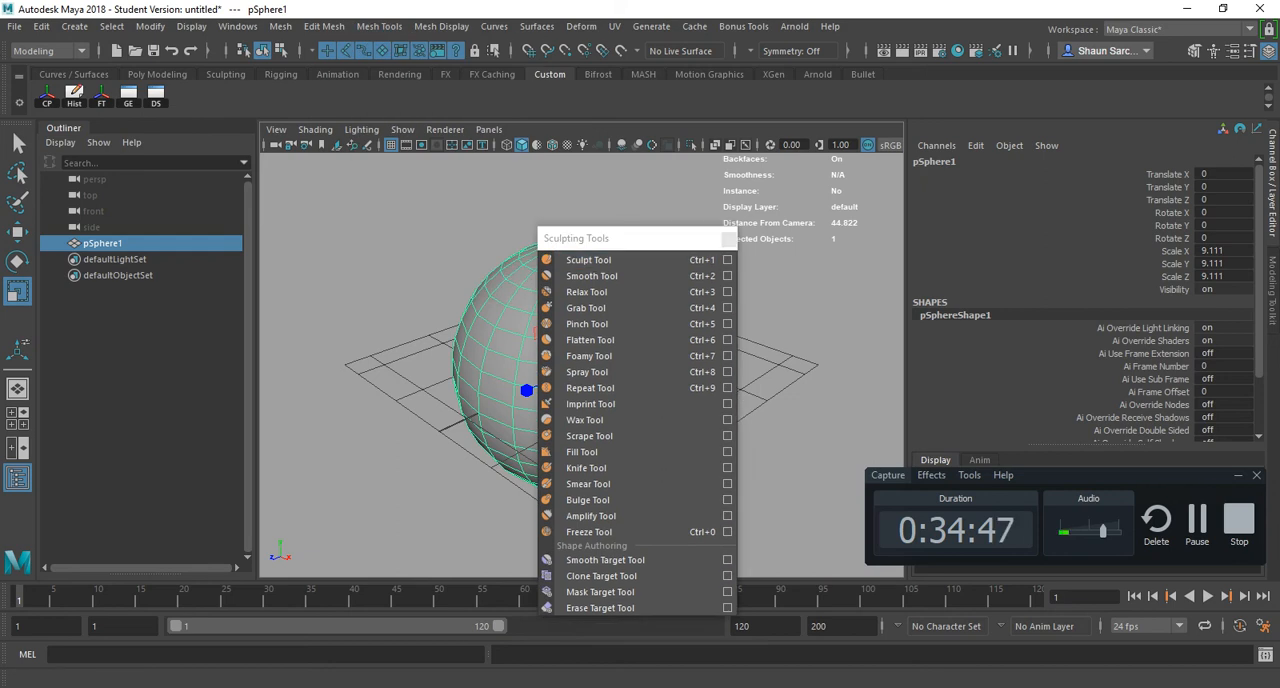
{"action": "mouse_move", "coordinate": [610, 238]}
{"action": "left_mouse_down"}
{"action": "mouse_move", "coordinate": [163, 172]}
{"action": "mouse_move", "coordinate": [205, 170]}
{"action": "left_mouse_up"}
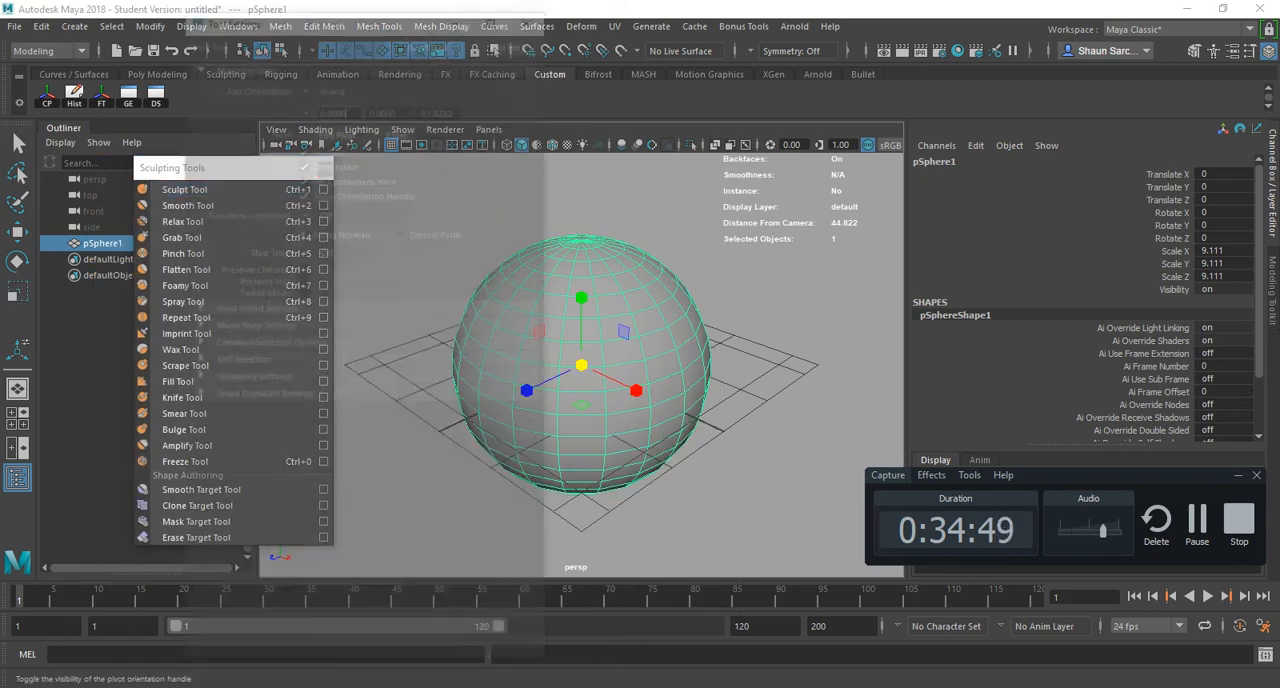
- Activate the Sculpt Tool with its settings open and interactively set its brush size to about 5.242
{"action": "left_click", "coordinate": [323, 189]}
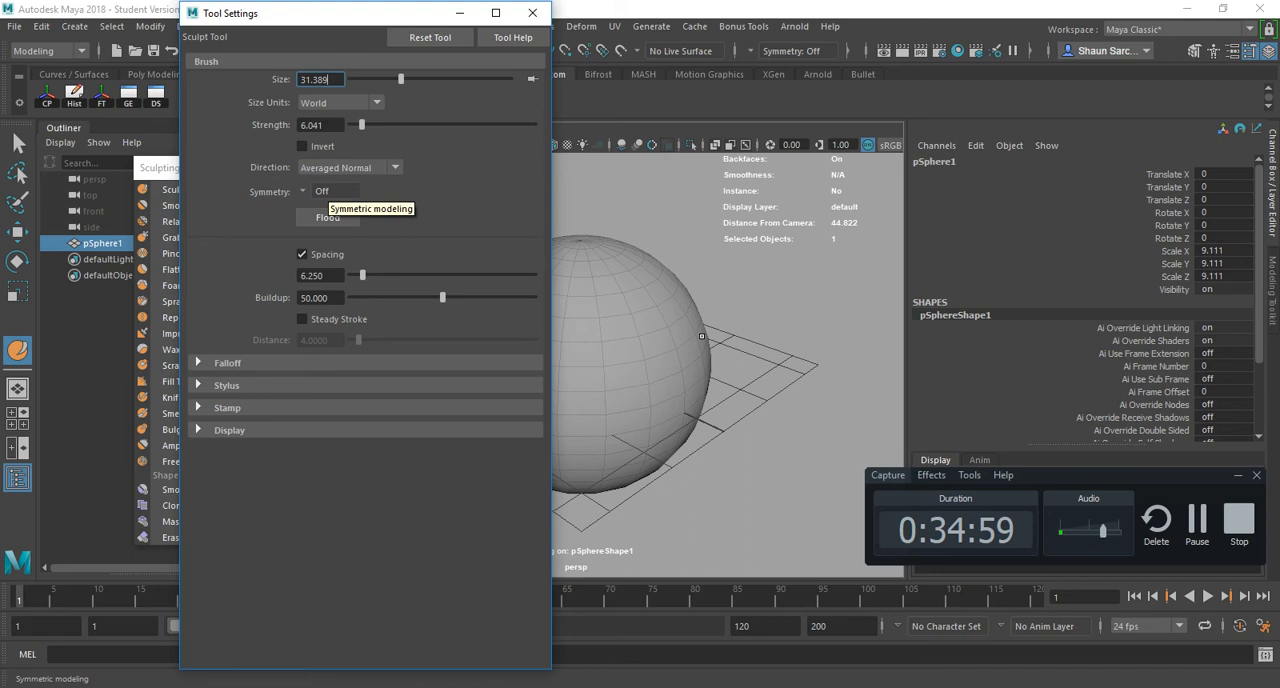
{"action": "scroll", "coordinate": [696, 336], "scroll_direction": "up", "scroll_amount": 3}
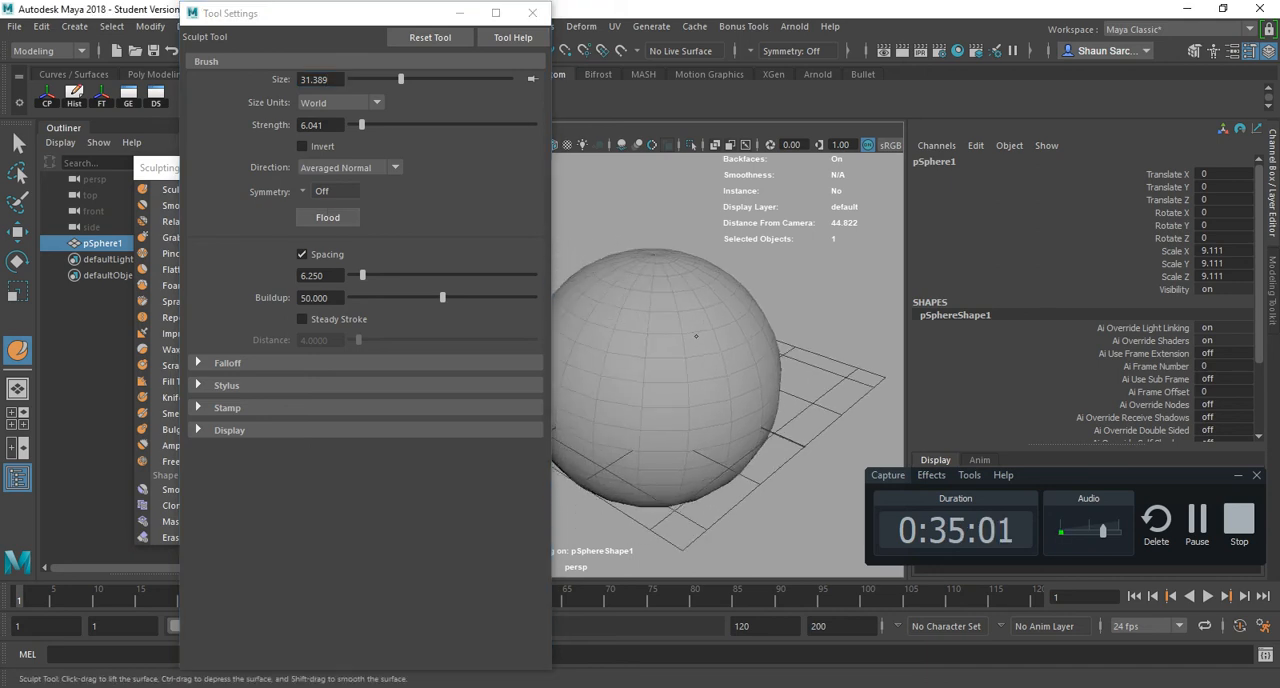
{"action": "key", "text": "b"}
{"action": "left_click_drag", "start_coordinate": [677, 334], "coordinate": [680, 334]}
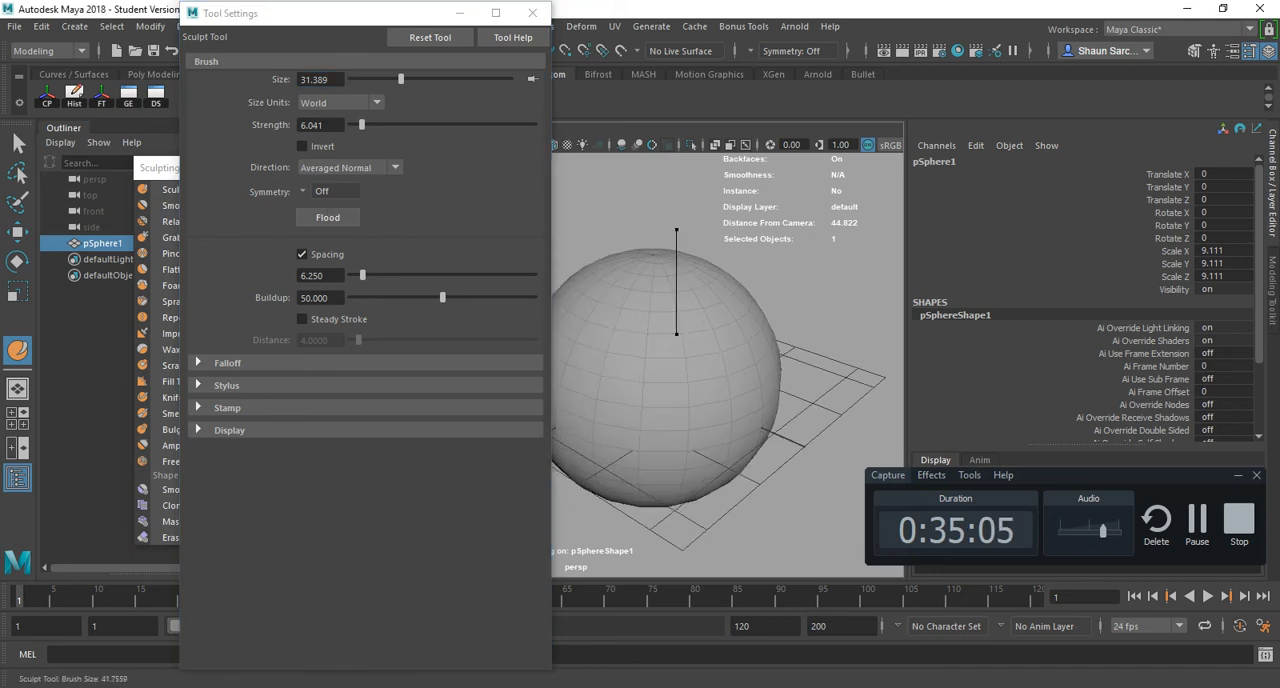
{"action": "left_click_drag", "start_coordinate": [708, 334], "coordinate": [594, 334]}
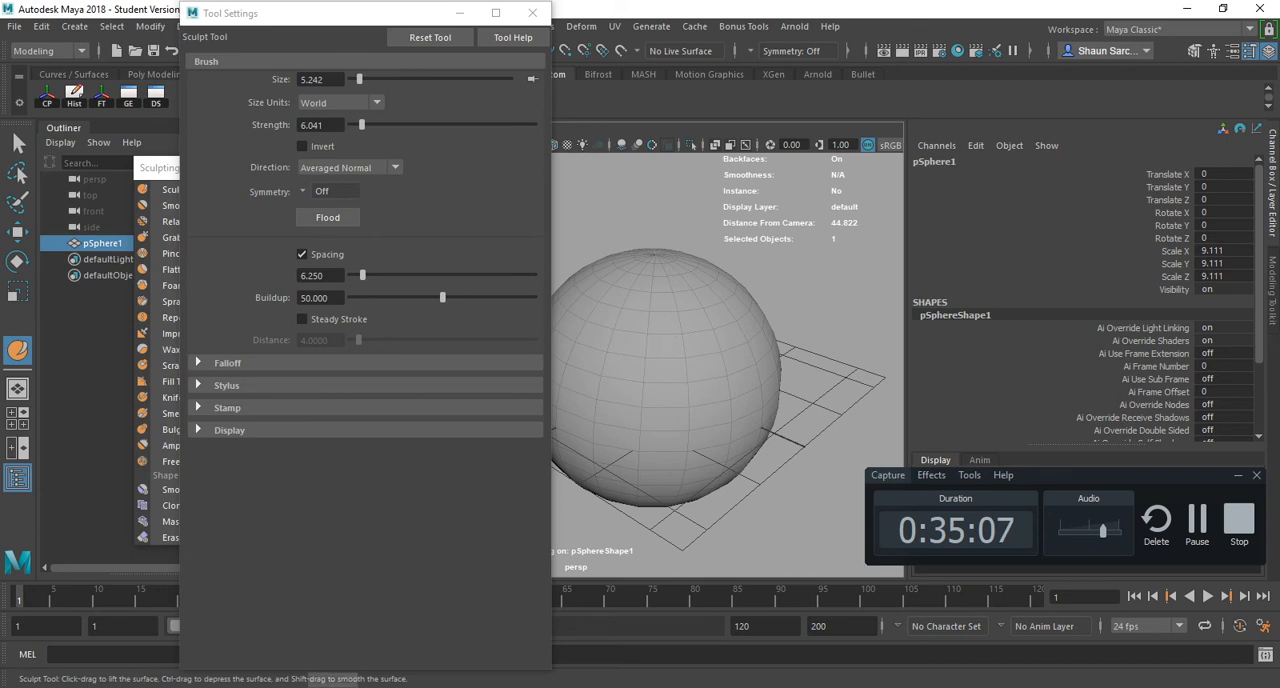
- Reduce the Sculpt Tool brush size to about 2.568 and sculpt raised bulges on the sphere's surface
{"action": "key", "text": "b"}
{"action": "left_click_drag", "start_coordinate": [705, 306], "coordinate": [670, 306]}
{"action": "mouse_move", "coordinate": [677, 356]}
{"action": "left_mouse_down", "text": "alt"}
{"action": "mouse_move", "coordinate": [680, 295]}
{"action": "mouse_move", "coordinate": [678, 372]}
{"action": "left_mouse_up", "text": "alt"}
{"action": "mouse_move", "coordinate": [660, 328]}
{"action": "left_mouse_down"}
{"action": "mouse_move", "coordinate": [662, 385]}
{"action": "mouse_move", "coordinate": [696, 335]}
{"action": "mouse_move", "coordinate": [716, 342]}
{"action": "mouse_move", "coordinate": [598, 345]}
{"action": "mouse_move", "coordinate": [678, 334]}
{"action": "mouse_move", "coordinate": [752, 366]}
{"action": "mouse_move", "coordinate": [742, 372]}
{"action": "left_mouse_up"}
{"action": "mouse_move", "coordinate": [742, 372]}
{"action": "left_mouse_down", "text": "alt"}
{"action": "mouse_move", "coordinate": [700, 345]}
{"action": "mouse_move", "coordinate": [748, 350]}
{"action": "mouse_move", "coordinate": [734, 380]}
{"action": "mouse_move", "coordinate": [714, 355]}
{"action": "left_mouse_up", "text": "alt"}
- Check the Brush Size hotkey in Maya_Hotkey_FULL.pdf and return to Maya
{"action": "key", "text": "alt+Tab"}
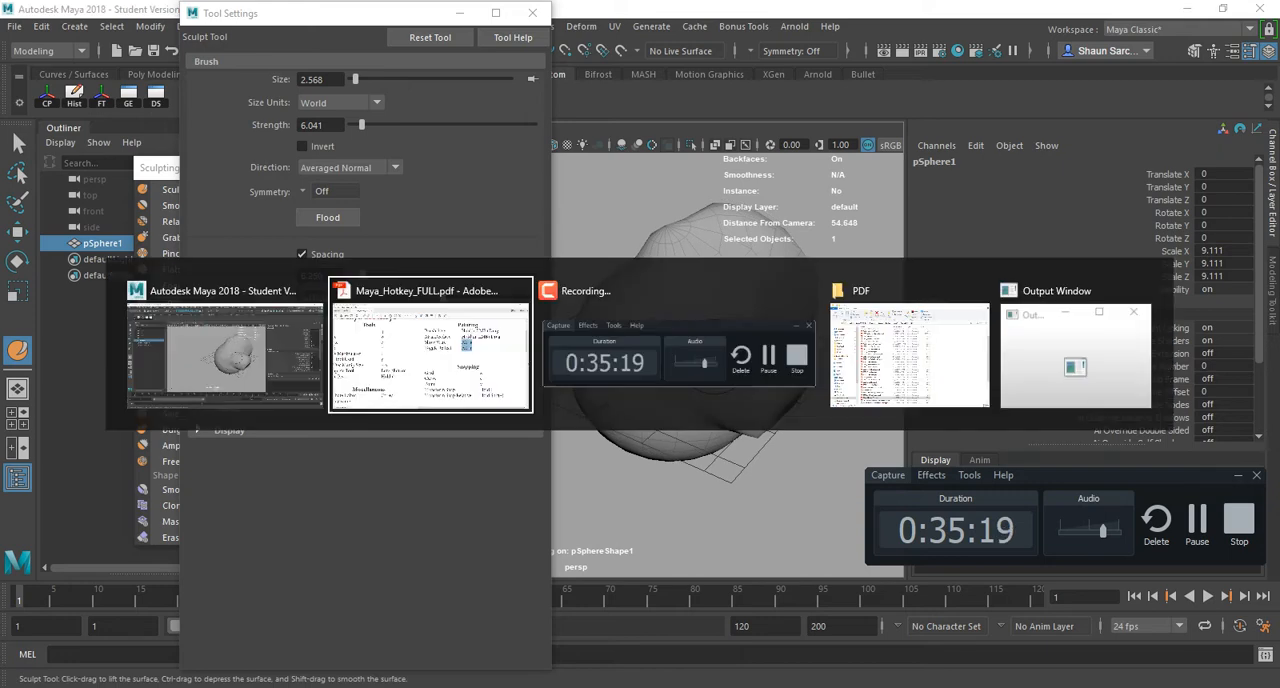
{"action": "left_click_drag", "start_coordinate": [904, 180], "coordinate": [861, 181]}
{"action": "key", "text": "alt+Tab"}
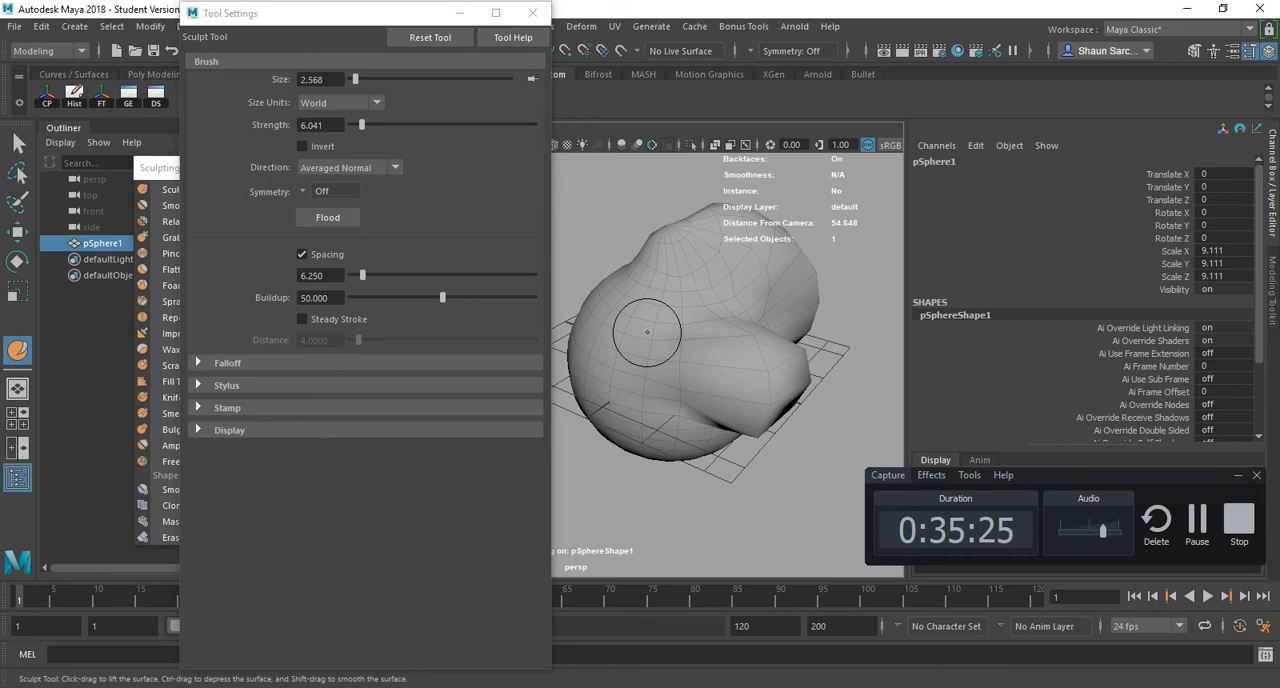
- Interactively set the Sculpt Tool's brush size to about 2.810 and its strength to about 2.346
{"action": "key", "text": "b"}
{"action": "mouse_move", "coordinate": [647, 332]}
{"action": "left_mouse_down"}
{"action": "mouse_move", "coordinate": [741, 332]}
{"action": "mouse_move", "coordinate": [660, 332]}
{"action": "mouse_move", "coordinate": [733, 332]}
{"action": "mouse_move", "coordinate": [662, 332]}
{"action": "mouse_move", "coordinate": [700, 312]}
{"action": "mouse_move", "coordinate": [670, 312]}
{"action": "mouse_move", "coordinate": [730, 312]}
{"action": "mouse_move", "coordinate": [682, 312]}
{"action": "mouse_move", "coordinate": [690, 305]}
{"action": "mouse_move", "coordinate": [618, 323]}
{"action": "mouse_move", "coordinate": [731, 358]}
{"action": "mouse_move", "coordinate": [730, 390]}
{"action": "mouse_move", "coordinate": [698, 380]}
{"action": "mouse_move", "coordinate": [699, 361]}
{"action": "mouse_move", "coordinate": [696, 378]}
{"action": "mouse_move", "coordinate": [726, 355]}
{"action": "mouse_move", "coordinate": [679, 340]}
{"action": "mouse_move", "coordinate": [720, 358]}
{"action": "left_mouse_up"}
{"action": "key", "text": "m"}
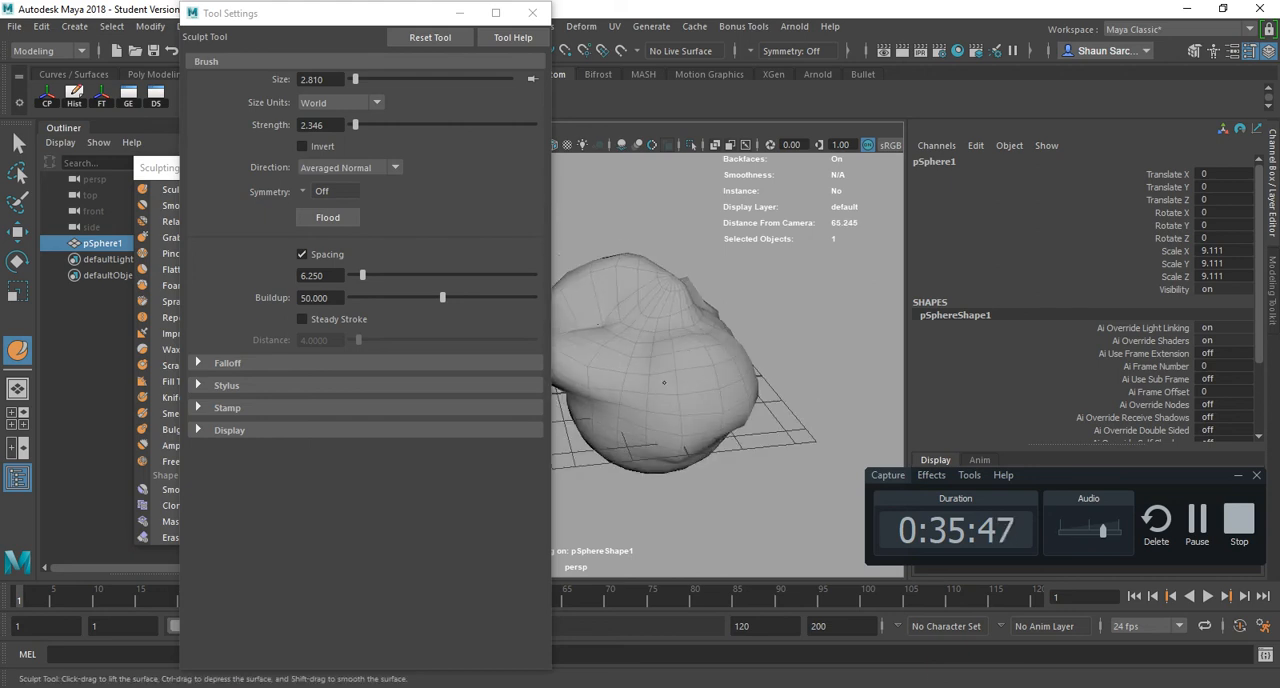
- Check the Painting hotkeys in Maya_Hotkey_FULL.pdf and return to Maya
{"action": "key", "text": "alt+Tab"}
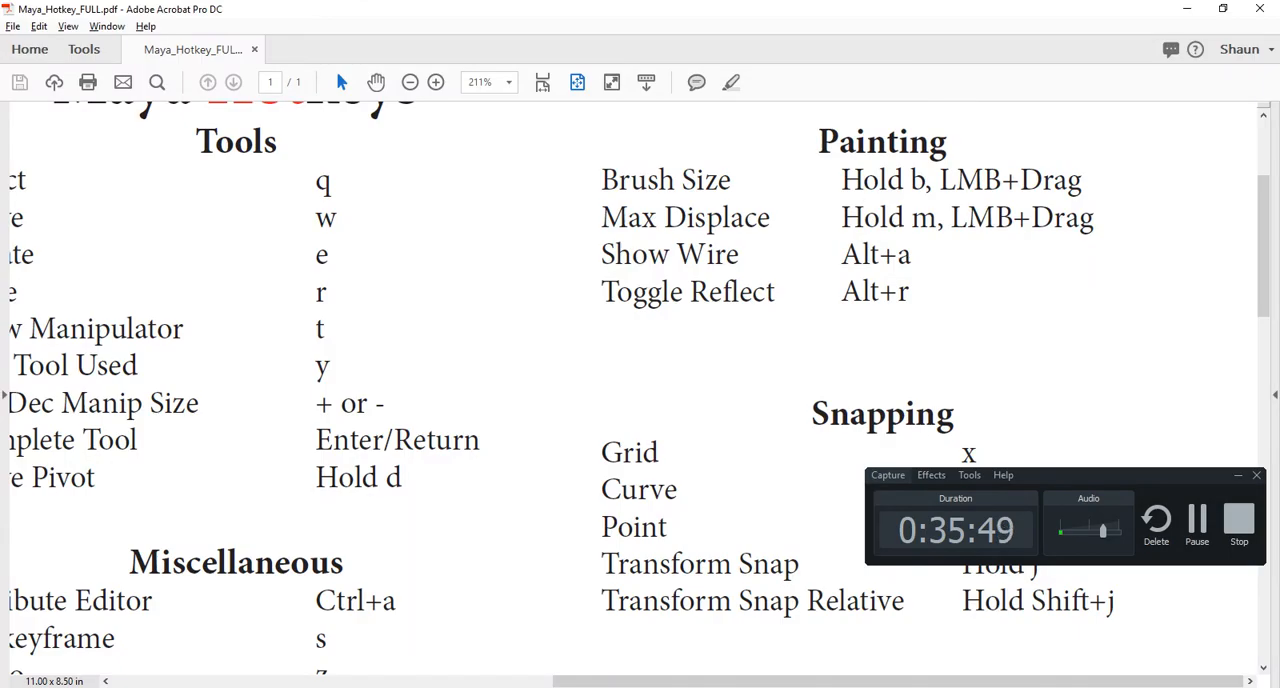
{"action": "scroll", "coordinate": [640, 390], "scroll_direction": "down", "scroll_amount": 2}
{"action": "scroll", "coordinate": [640, 390], "scroll_direction": "up", "scroll_amount": 2}
{"action": "key", "text": "alt+Tab"}
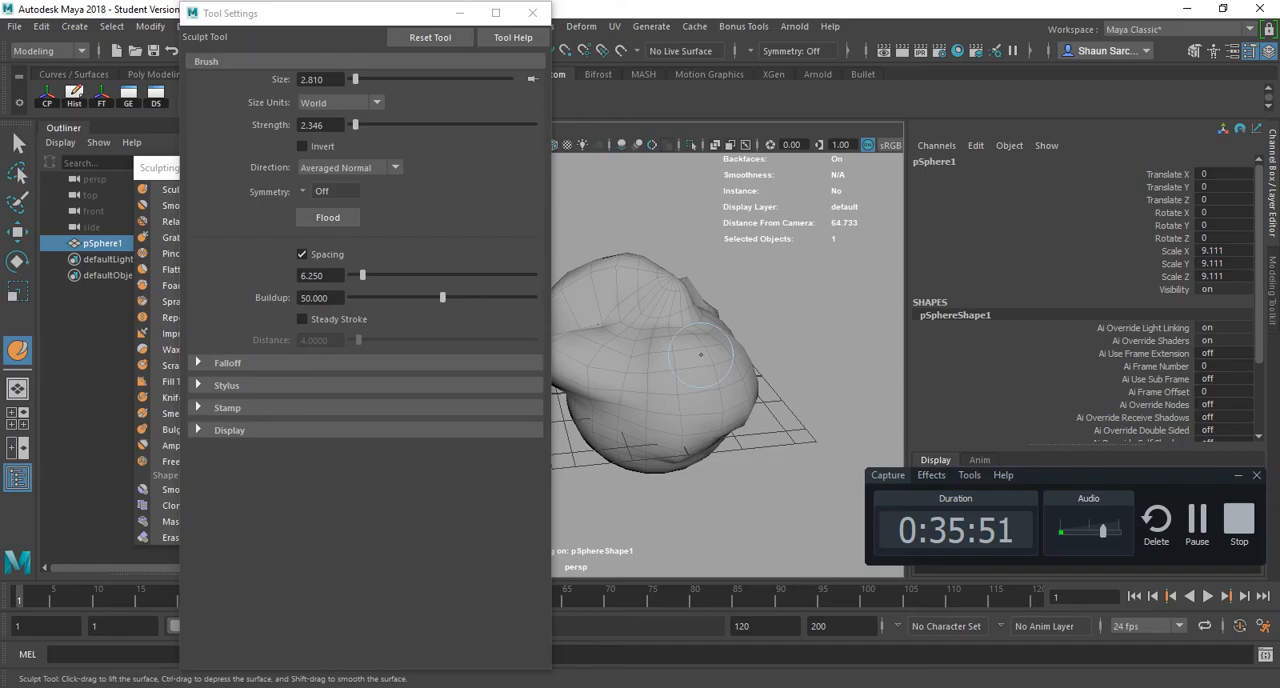
- Temporarily switch the Sculpt Tool to smoothing and even out the bulges around the sphere
{"action": "key", "text": "shift"}
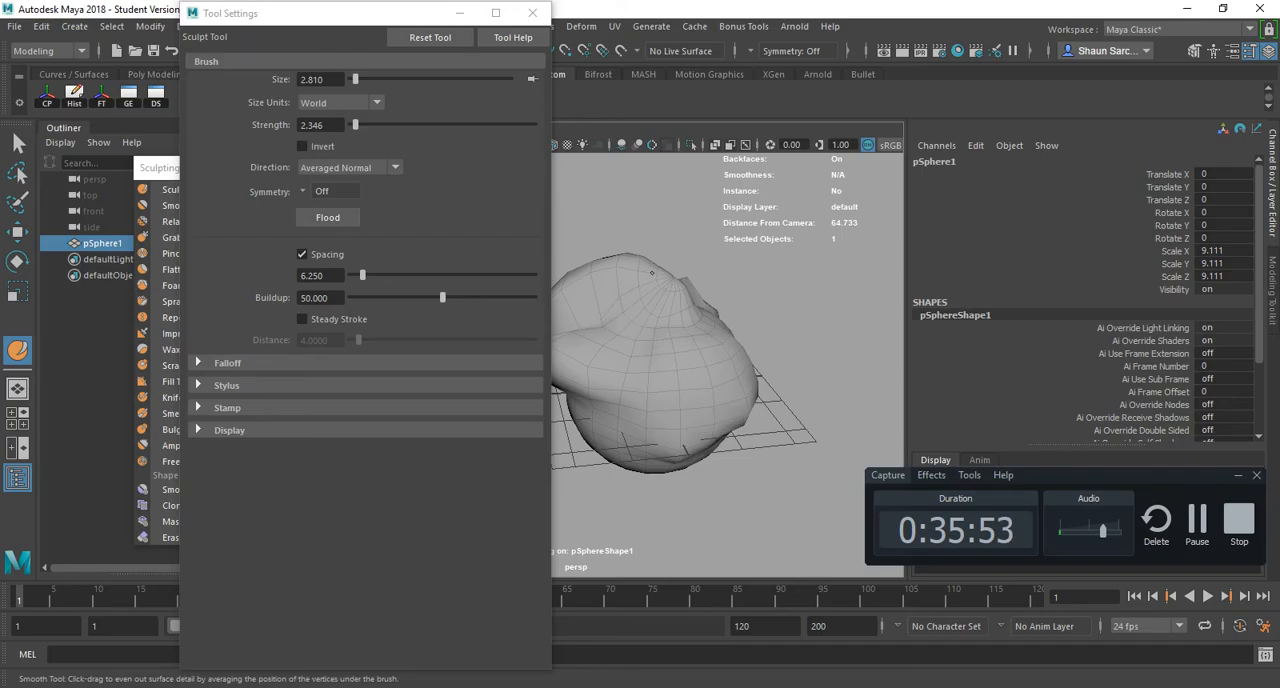
{"action": "mouse_move", "coordinate": [666, 334]}
{"action": "left_mouse_down", "text": "alt"}
{"action": "mouse_move", "coordinate": [705, 348]}
{"action": "mouse_move", "coordinate": [610, 378]}
{"action": "mouse_move", "coordinate": [808, 429]}
{"action": "left_mouse_up", "text": "alt"}
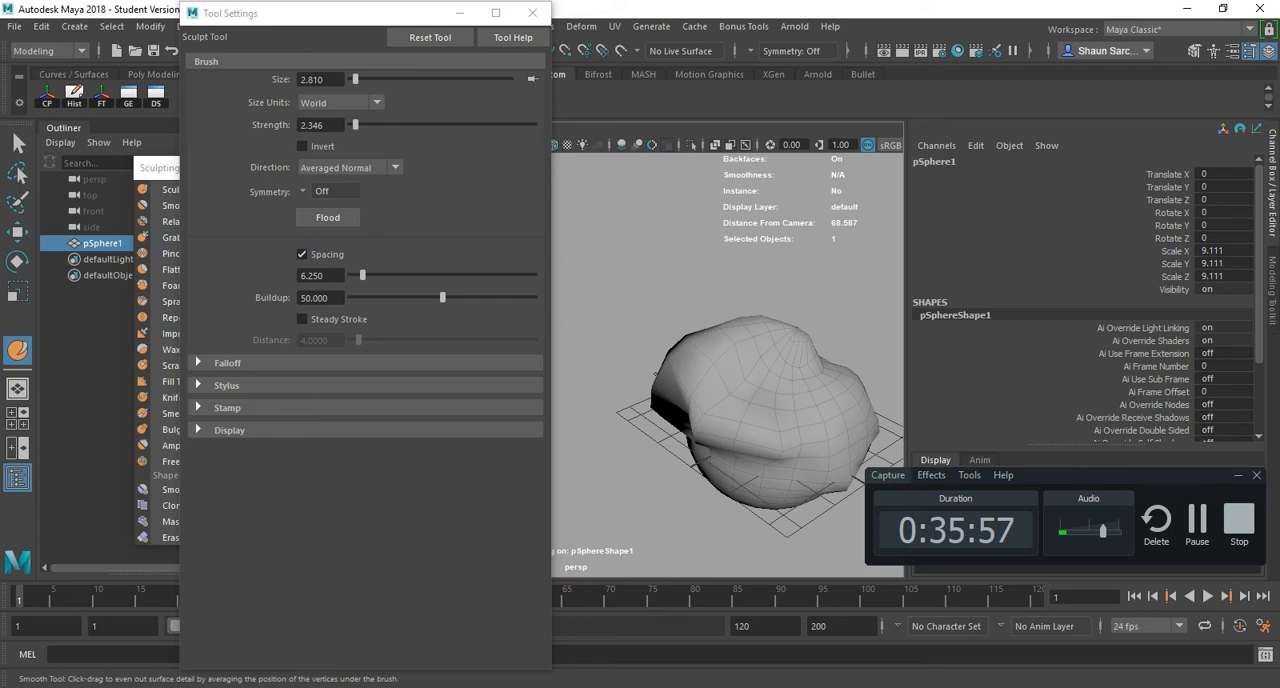
{"action": "mouse_move", "coordinate": [655, 374]}
{"action": "left_mouse_down", "text": "shift"}
{"action": "mouse_move", "coordinate": [693, 396]}
{"action": "mouse_move", "coordinate": [680, 417]}
{"action": "mouse_move", "coordinate": [856, 404]}
{"action": "left_mouse_up", "text": "shift"}
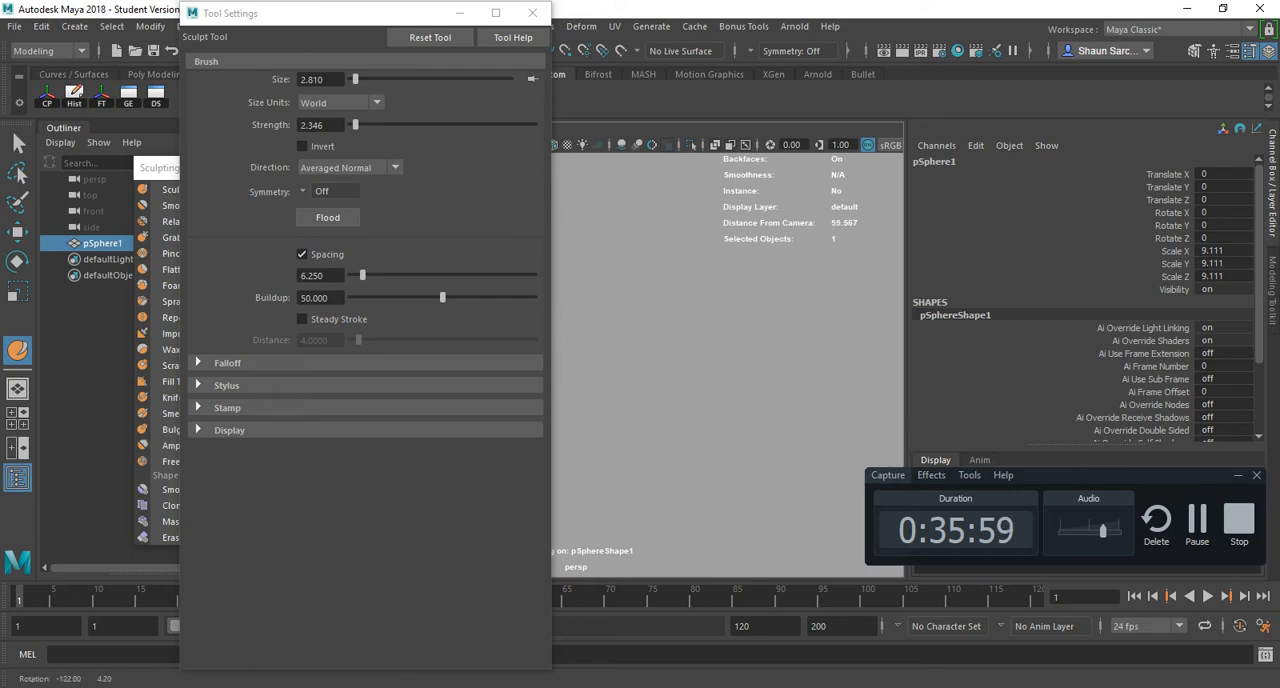
{"action": "middle_click_drag", "start_coordinate": [606, 352], "coordinate": [809, 336], "text": "alt"}
{"action": "mouse_move", "coordinate": [789, 348]}
{"action": "left_mouse_down", "text": "shift"}
{"action": "mouse_move", "coordinate": [784, 309]}
{"action": "mouse_move", "coordinate": [772, 345]}
{"action": "mouse_move", "coordinate": [747, 362]}
{"action": "left_mouse_up", "text": "shift"}
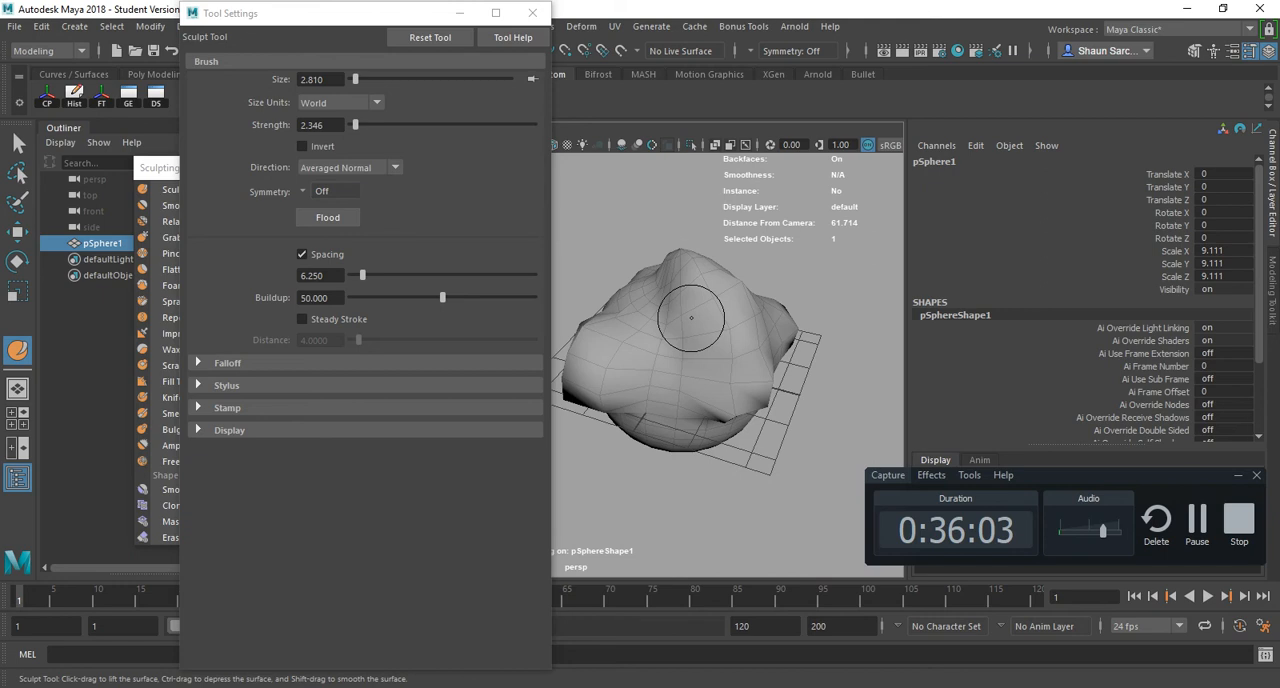
- Increase the sculpting brush size to about 6.243 and smooth the sphere's surface with broad strokes
{"action": "key", "text": "b"}
{"action": "left_click_drag", "start_coordinate": [691, 318], "coordinate": [731, 318]}
{"action": "mouse_move", "coordinate": [760, 382]}
{"action": "left_mouse_down", "text": "shift"}
{"action": "mouse_move", "coordinate": [762, 350]}
{"action": "mouse_move", "coordinate": [659, 401]}
{"action": "mouse_move", "coordinate": [592, 352]}
{"action": "mouse_move", "coordinate": [600, 372]}
{"action": "mouse_move", "coordinate": [625, 318]}
{"action": "left_mouse_up", "text": "shift"}
{"action": "middle_click_drag", "start_coordinate": [625, 318], "coordinate": [709, 349], "text": "alt"}
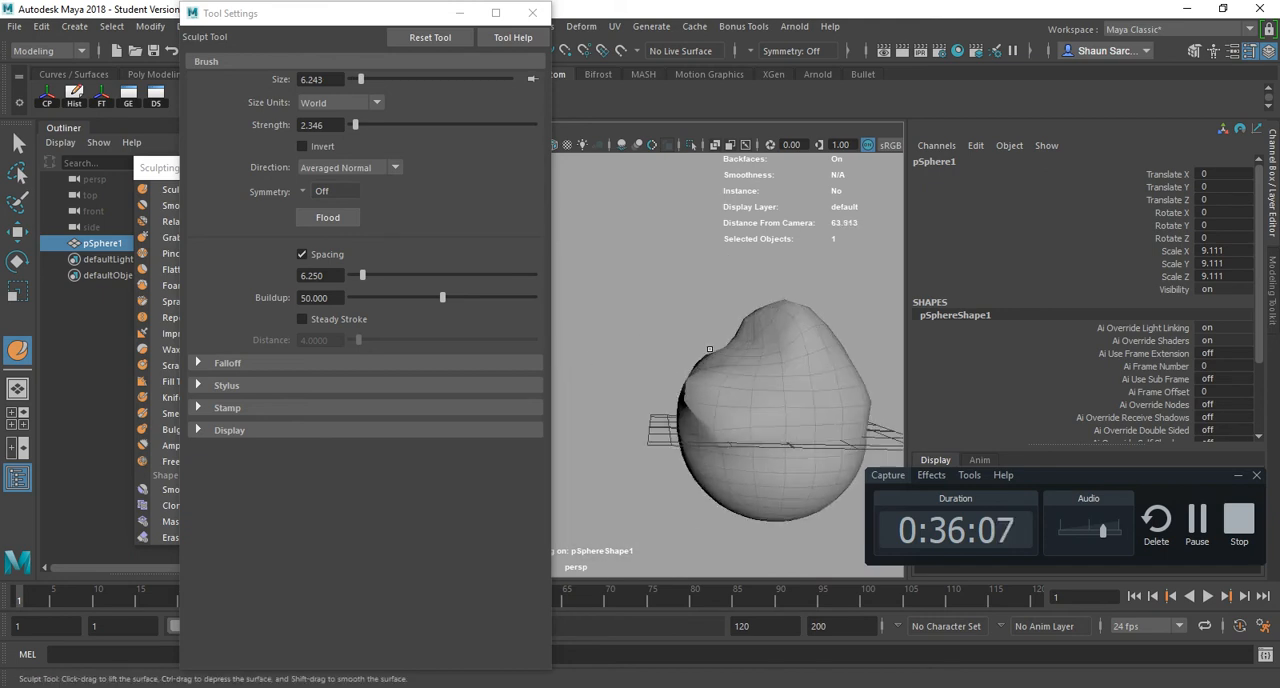
- Switch to the Move Tool and close both the tool settings and the detached Sculpting Tools list
{"action": "key", "text": "w"}
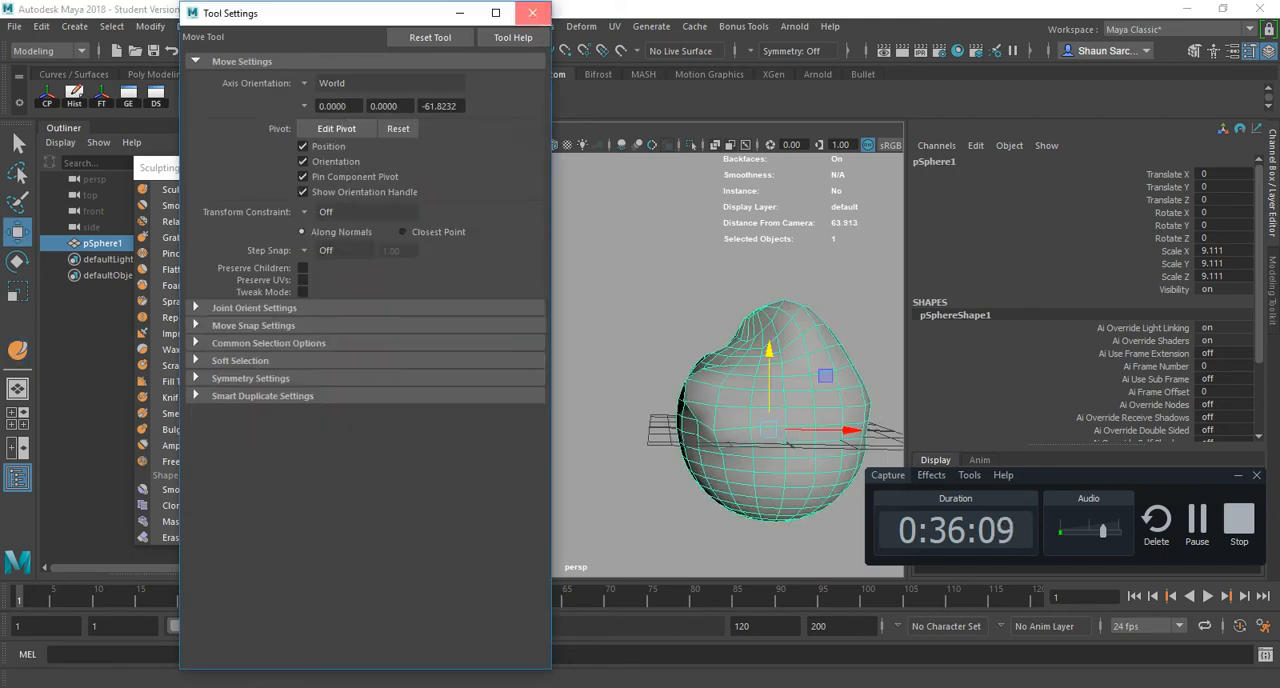
{"action": "left_click", "coordinate": [532, 12]}
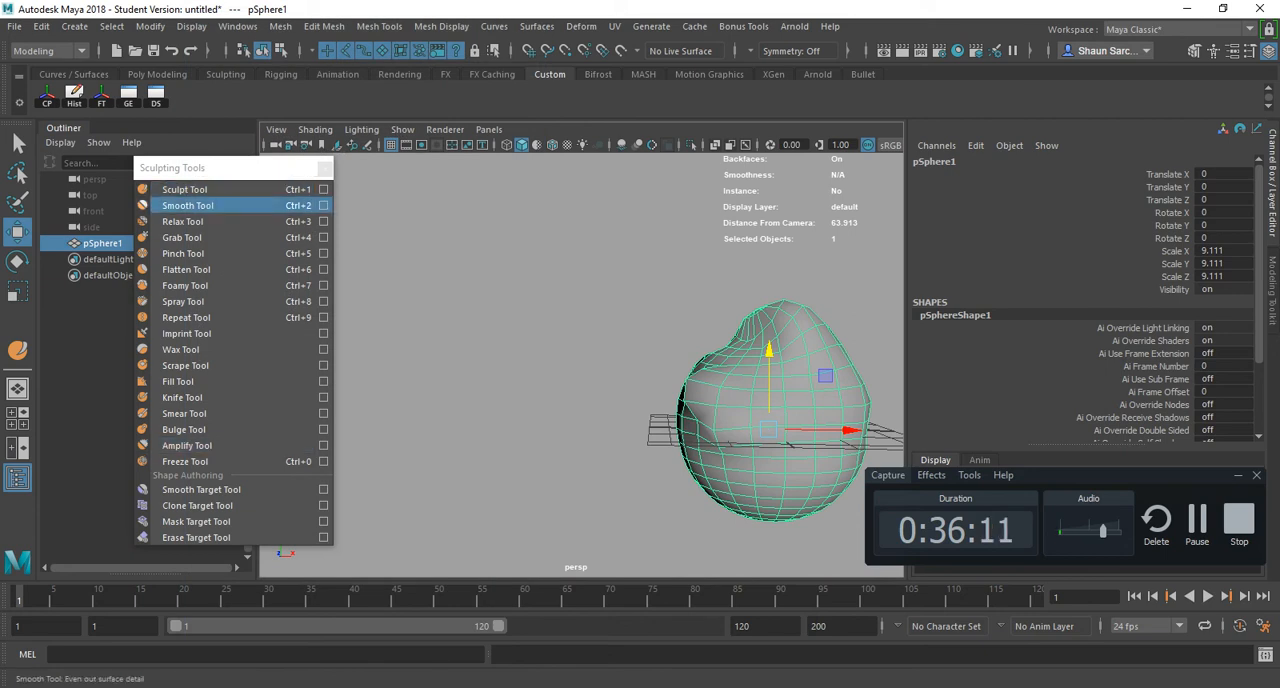
{"action": "left_click", "coordinate": [324, 168]}
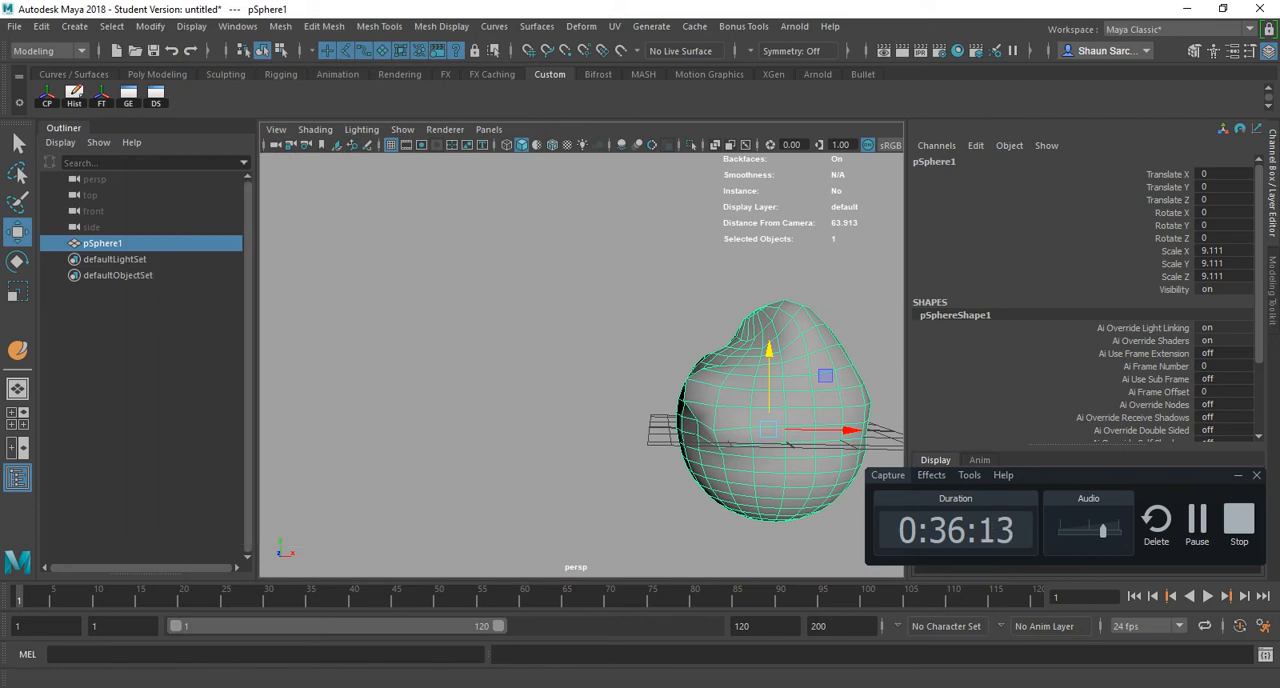
- Change to the Rendering menu set, activate the 3D Paint Tool with its settings and try it on the sphere
{"action": "left_click", "coordinate": [50, 51]}
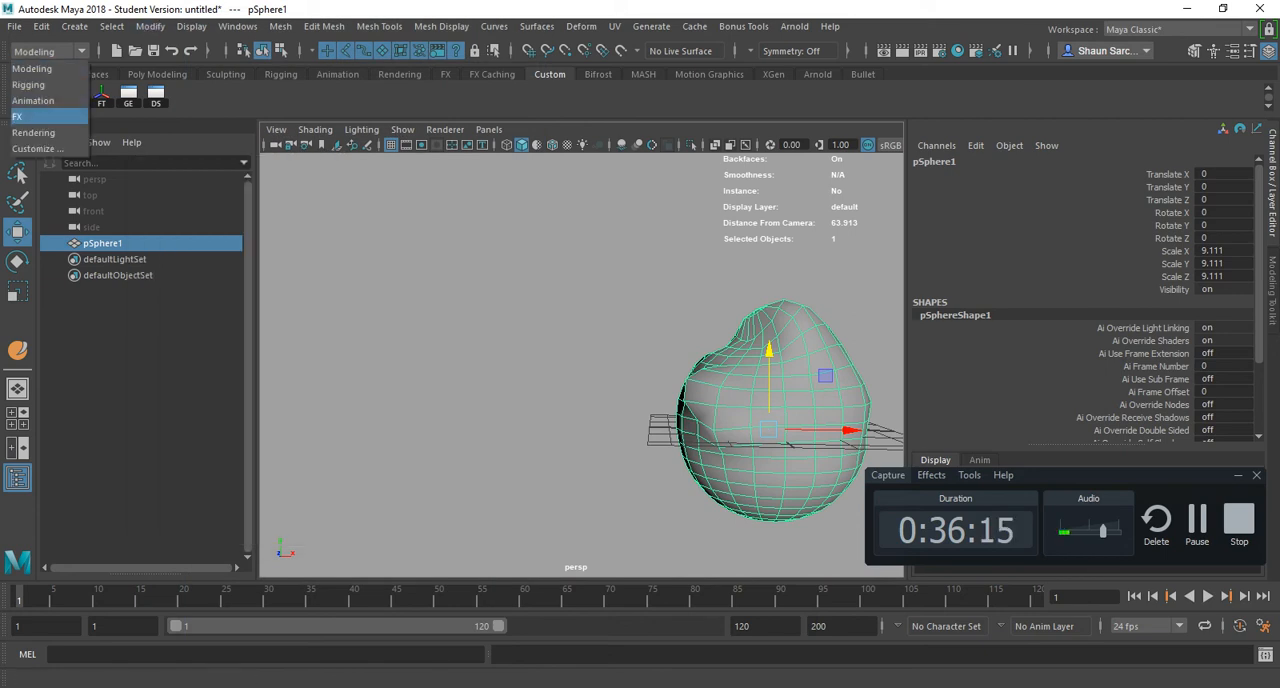
{"action": "left_click", "coordinate": [33, 132]}
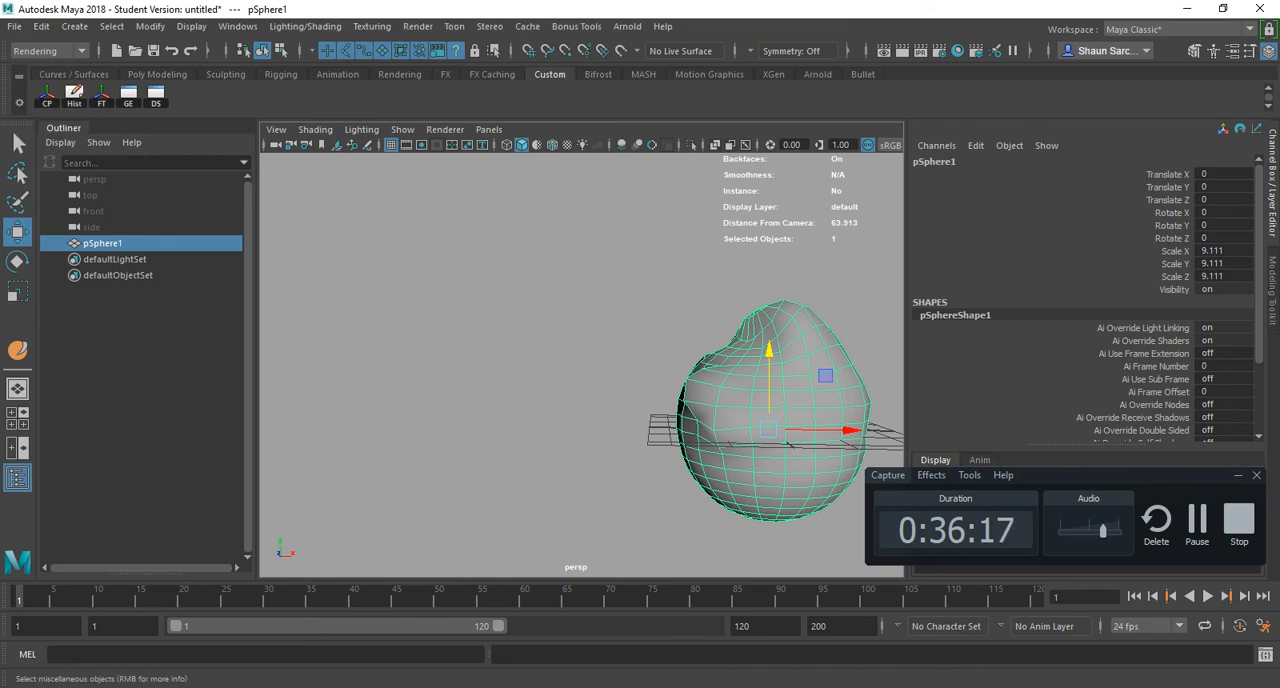
{"action": "left_click", "coordinate": [371, 26]}
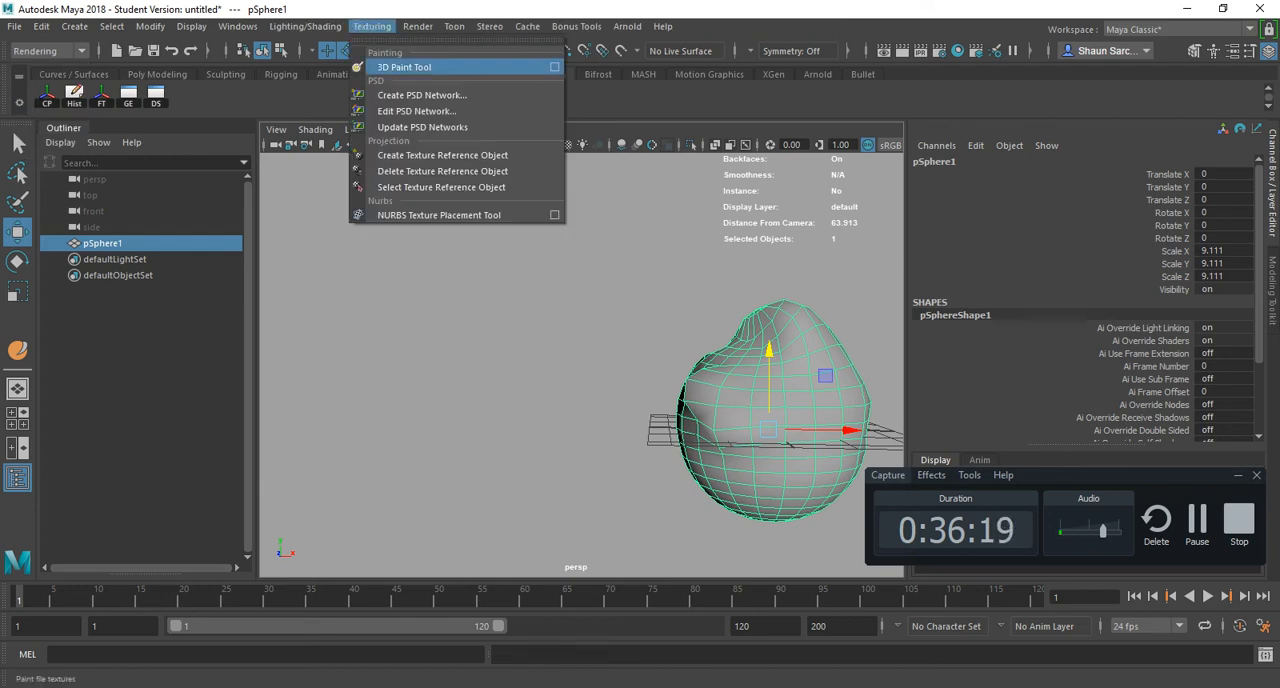
{"action": "left_click", "coordinate": [404, 67]}
{"action": "left_click_drag", "start_coordinate": [759, 336], "coordinate": [668, 350], "text": "alt"}
{"action": "right_click_drag", "start_coordinate": [640, 335], "coordinate": [671, 323], "text": "alt"}
{"action": "left_click_drag", "start_coordinate": [671, 323], "coordinate": [773, 362], "text": "alt"}
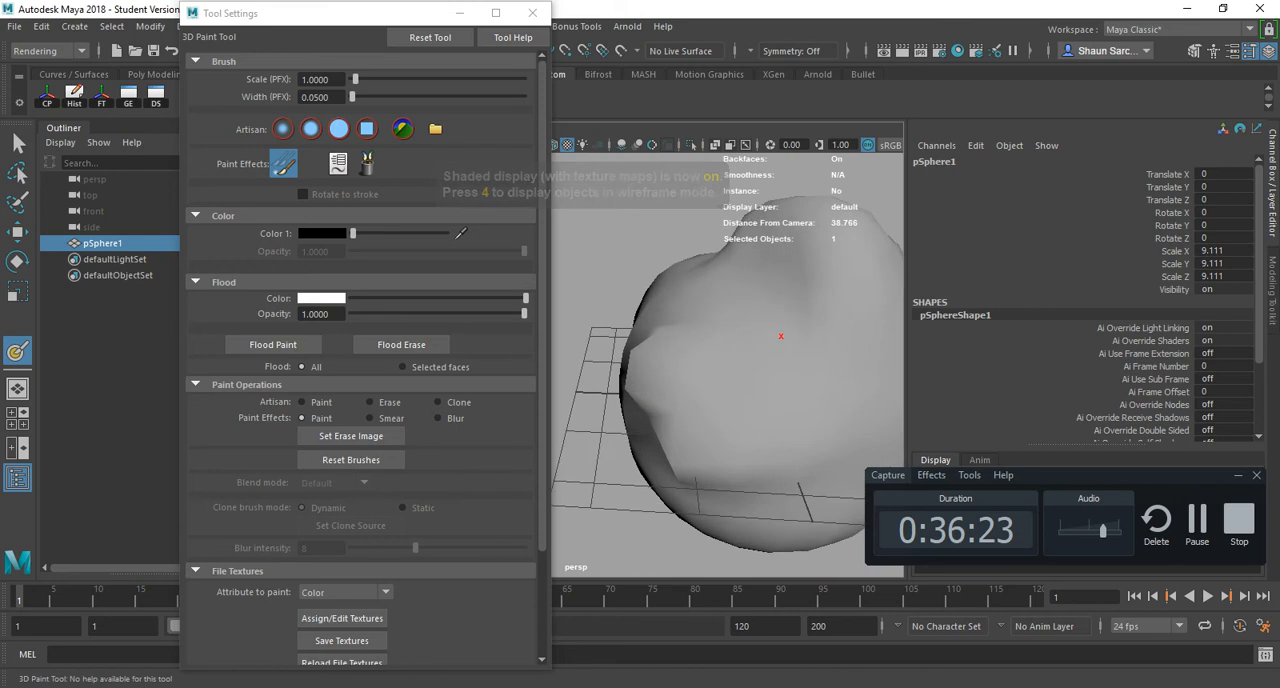
{"action": "middle_click_drag", "start_coordinate": [783, 337], "coordinate": [716, 341], "text": "alt"}
- Assign a new Lambert material to the sphere and close the material's attributes
{"action": "key", "text": "e"}
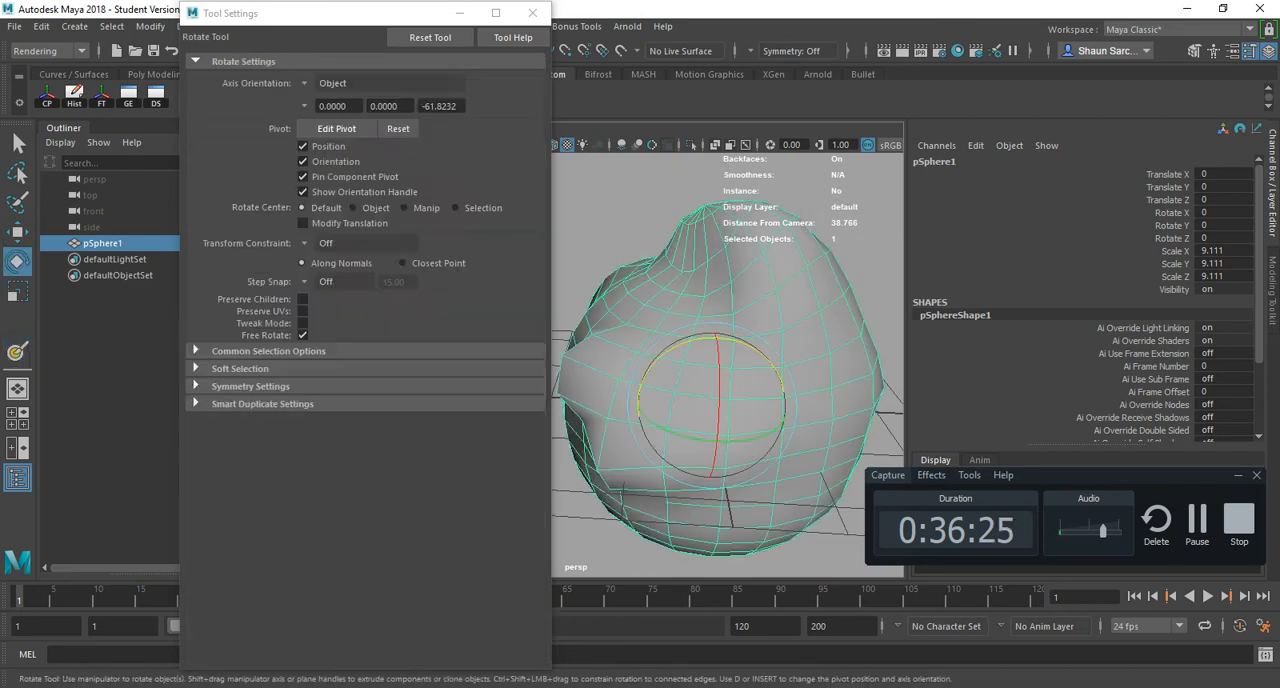
{"action": "key", "text": "space"}
{"action": "left_click", "coordinate": [597, 437]}
{"action": "mouse_move", "coordinate": [640, 213]}
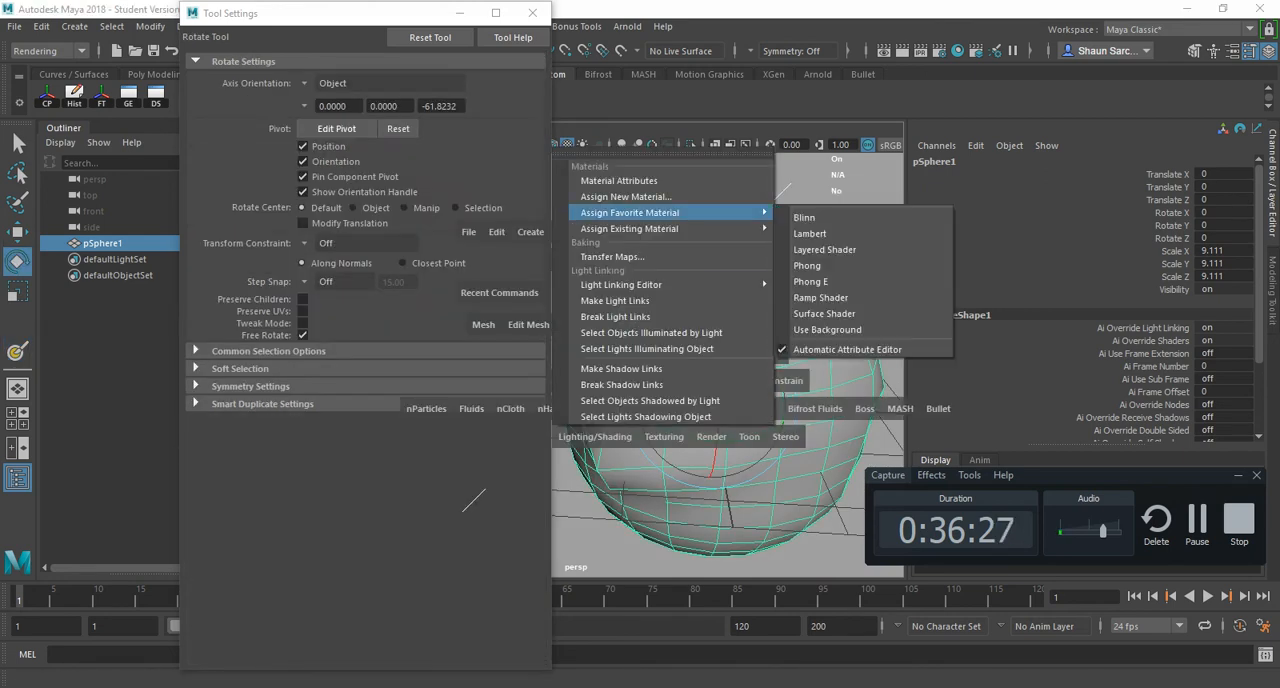
{"action": "left_click", "coordinate": [810, 233]}
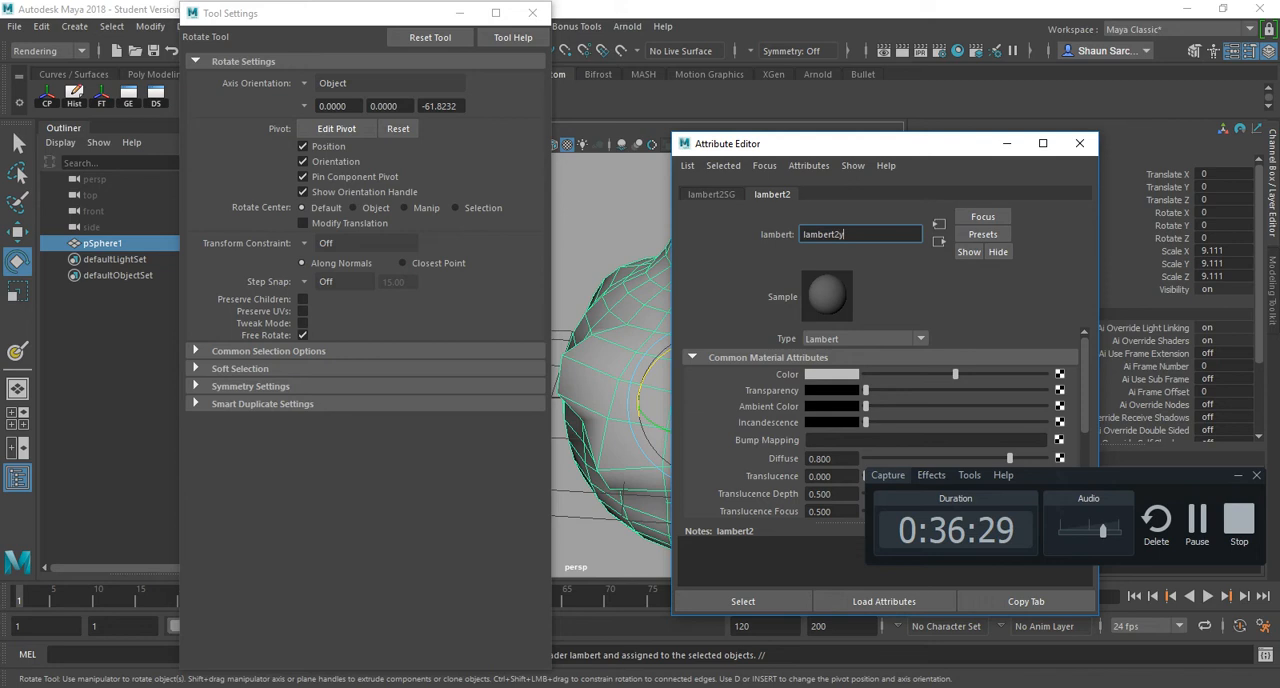
{"action": "left_click", "coordinate": [1080, 143]}
- Reactivate the 3D Paint Tool and assign a 4096 by 4096 Maya IFF file texture to the sphere's color attribute
{"action": "key", "text": "y"}
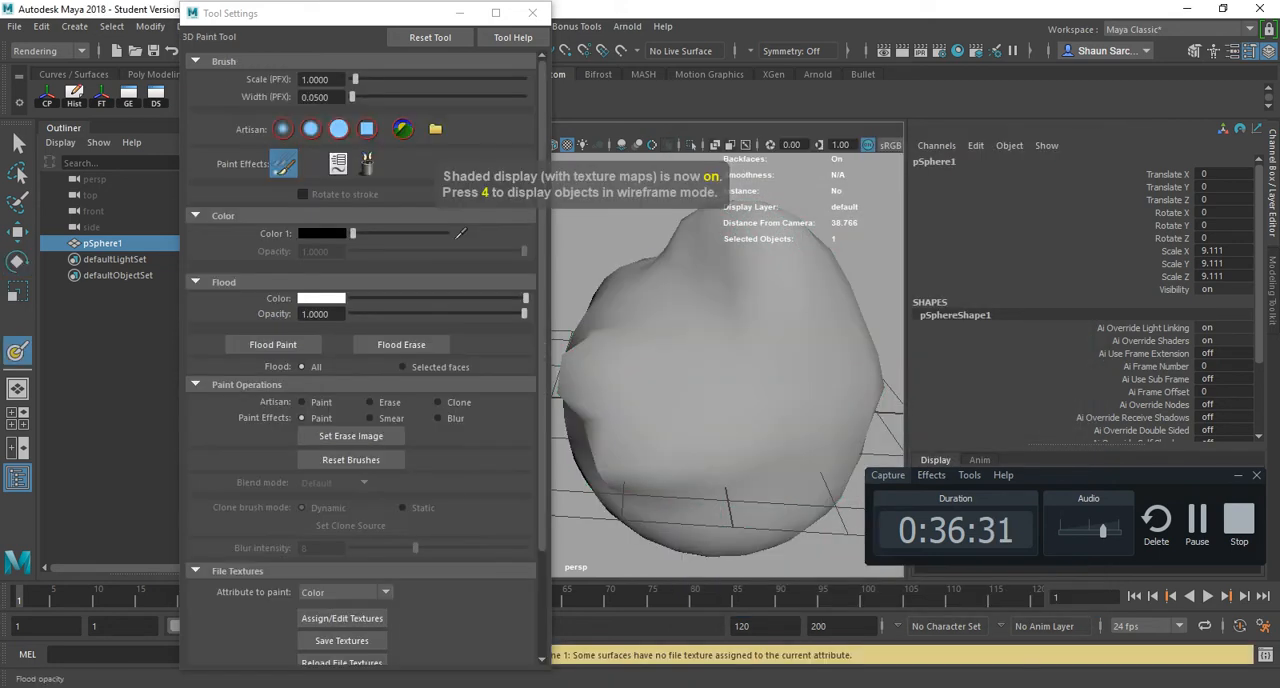
{"action": "left_click", "coordinate": [342, 618]}
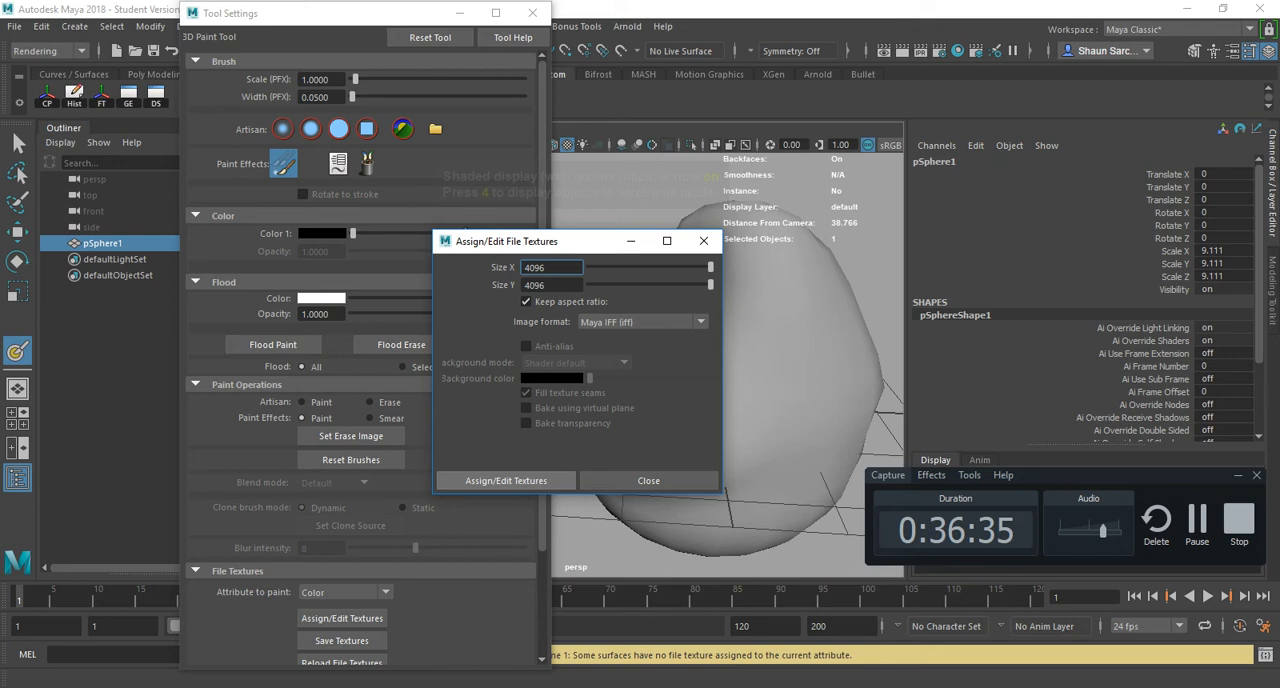
{"action": "left_click", "coordinate": [506, 481]}
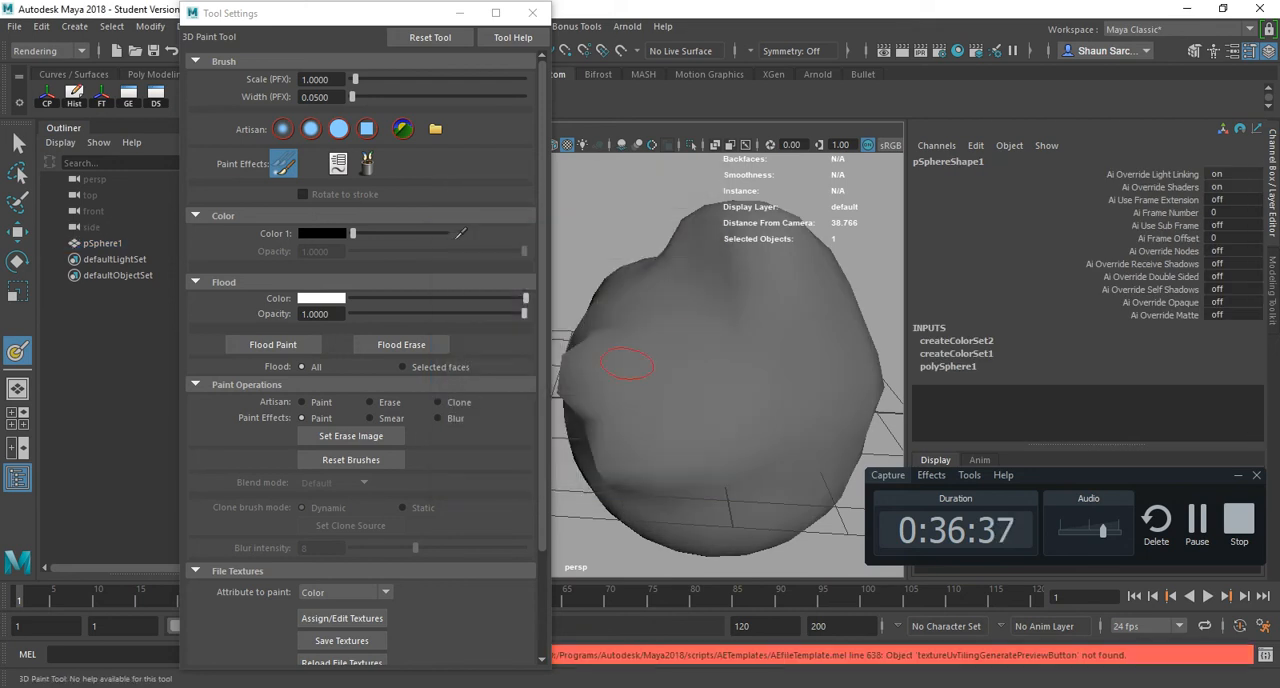
- Paint long black vertical stripes around the sculpted sphere with the 3D Paint Tool
{"action": "mouse_move", "coordinate": [720, 255]}
{"action": "left_mouse_down"}
{"action": "mouse_move", "coordinate": [716, 275]}
{"action": "mouse_move", "coordinate": [632, 332]}
{"action": "mouse_move", "coordinate": [630, 385]}
{"action": "mouse_move", "coordinate": [662, 415]}
{"action": "mouse_move", "coordinate": [711, 517]}
{"action": "mouse_move", "coordinate": [757, 302]}
{"action": "mouse_move", "coordinate": [648, 373]}
{"action": "left_mouse_up"}
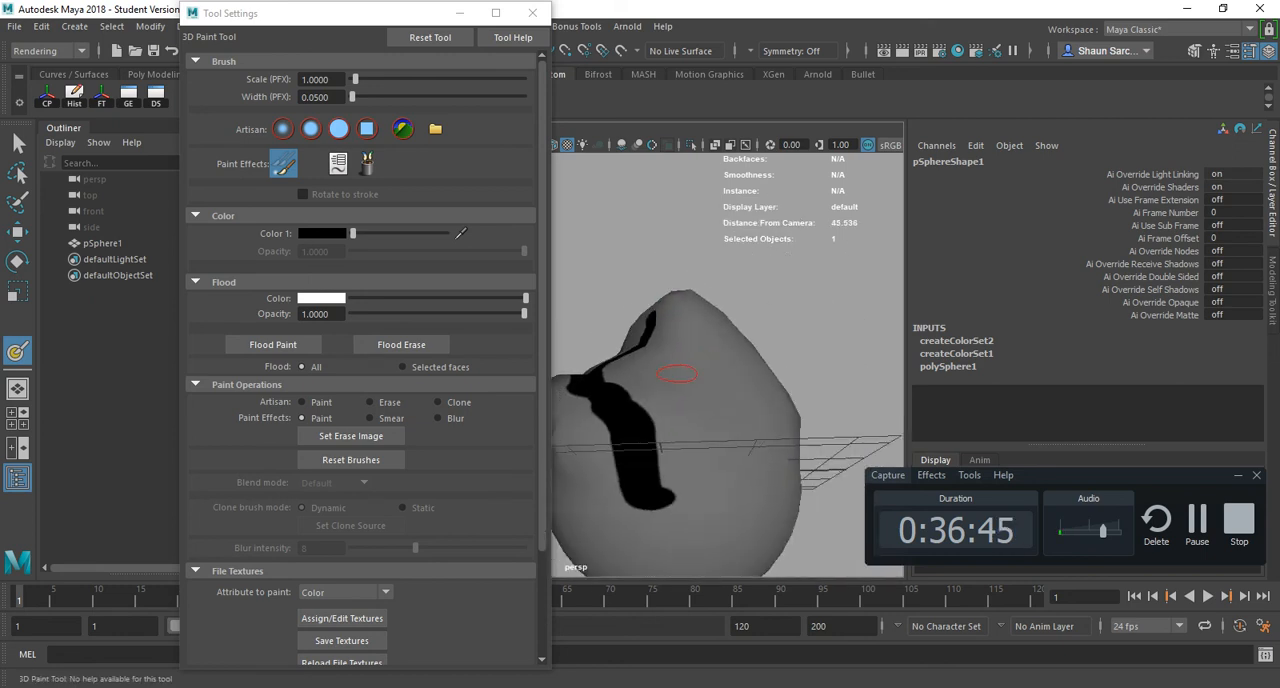
{"action": "mouse_move", "coordinate": [672, 318]}
{"action": "left_mouse_down"}
{"action": "mouse_move", "coordinate": [738, 456]}
{"action": "mouse_move", "coordinate": [729, 531]}
{"action": "left_mouse_up"}
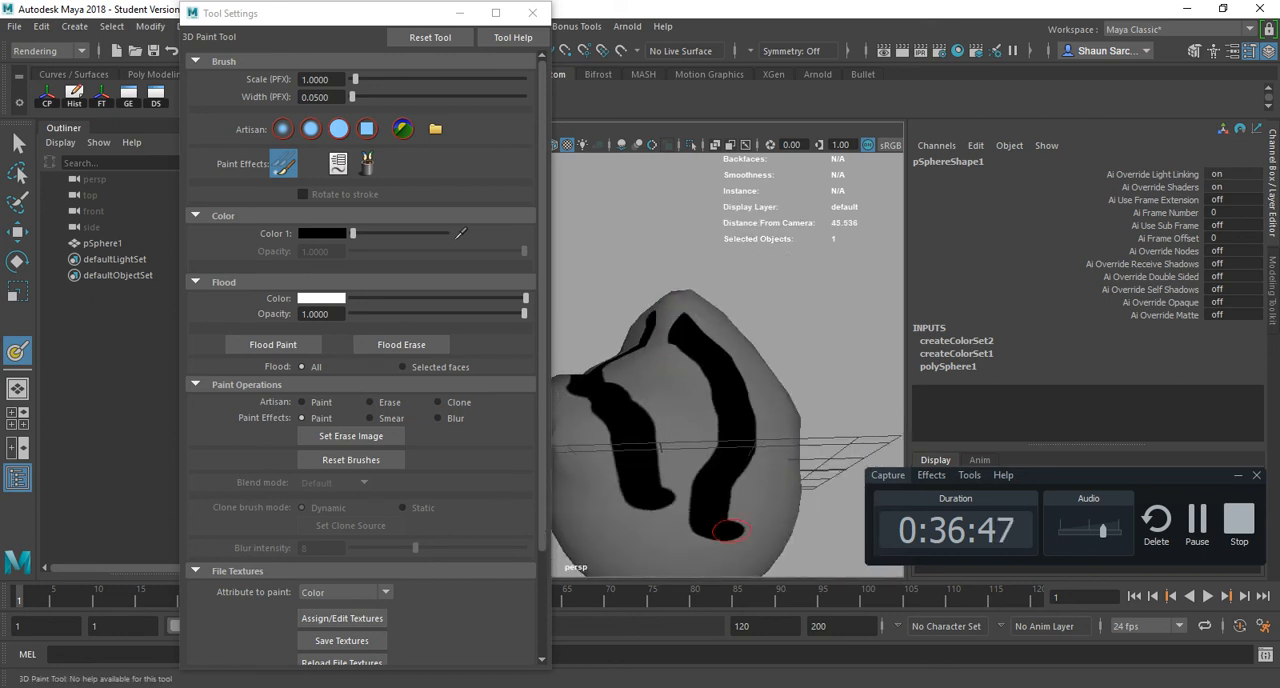
{"action": "mouse_move", "coordinate": [750, 438]}
{"action": "left_mouse_down", "text": "alt"}
{"action": "mouse_move", "coordinate": [694, 471]}
{"action": "mouse_move", "coordinate": [690, 500]}
{"action": "left_mouse_up", "text": "alt"}
{"action": "scroll", "coordinate": [690, 500], "scroll_direction": "down", "scroll_amount": 4}
{"action": "mouse_move", "coordinate": [750, 400]}
{"action": "left_mouse_down", "text": "alt"}
{"action": "mouse_move", "coordinate": [671, 300]}
{"action": "mouse_move", "coordinate": [732, 294]}
{"action": "mouse_move", "coordinate": [747, 488]}
{"action": "left_mouse_up", "text": "alt"}
{"action": "scroll", "coordinate": [671, 295], "scroll_direction": "up", "scroll_amount": 4}
{"action": "mouse_move", "coordinate": [747, 488]}
{"action": "left_mouse_down", "text": "alt"}
{"action": "mouse_move", "coordinate": [757, 443]}
{"action": "mouse_move", "coordinate": [730, 384]}
{"action": "left_mouse_up", "text": "alt"}
{"action": "mouse_move", "coordinate": [699, 378]}
{"action": "left_mouse_down"}
{"action": "mouse_move", "coordinate": [690, 445]}
{"action": "mouse_move", "coordinate": [718, 482]}
{"action": "mouse_move", "coordinate": [698, 565]}
{"action": "left_mouse_up"}
{"action": "mouse_move", "coordinate": [702, 517]}
{"action": "left_mouse_down", "text": "alt"}
{"action": "mouse_move", "coordinate": [700, 300]}
{"action": "mouse_move", "coordinate": [663, 380]}
{"action": "mouse_move", "coordinate": [670, 262]}
{"action": "mouse_move", "coordinate": [688, 470]}
{"action": "mouse_move", "coordinate": [657, 428]}
{"action": "mouse_move", "coordinate": [630, 316]}
{"action": "left_mouse_up", "text": "alt"}
{"action": "mouse_move", "coordinate": [578, 233]}
{"action": "left_mouse_down", "text": "alt"}
{"action": "mouse_move", "coordinate": [582, 272]}
{"action": "mouse_move", "coordinate": [780, 458]}
{"action": "mouse_move", "coordinate": [677, 410]}
{"action": "mouse_move", "coordinate": [690, 360]}
{"action": "left_mouse_up", "text": "alt"}
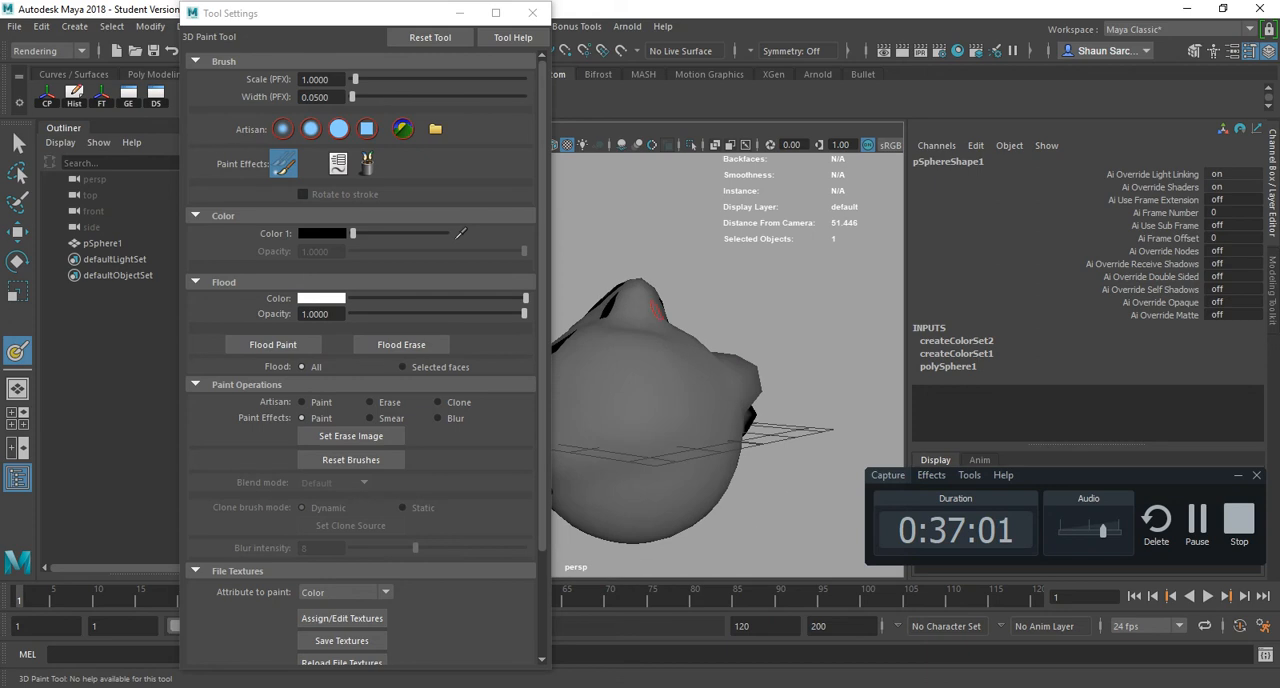
{"action": "mouse_move", "coordinate": [643, 310]}
{"action": "left_mouse_down"}
{"action": "mouse_move", "coordinate": [612, 367]}
{"action": "mouse_move", "coordinate": [597, 475]}
{"action": "mouse_move", "coordinate": [657, 463]}
{"action": "mouse_move", "coordinate": [698, 339]}
{"action": "mouse_move", "coordinate": [690, 460]}
{"action": "mouse_move", "coordinate": [805, 376]}
{"action": "mouse_move", "coordinate": [704, 347]}
{"action": "left_mouse_up"}
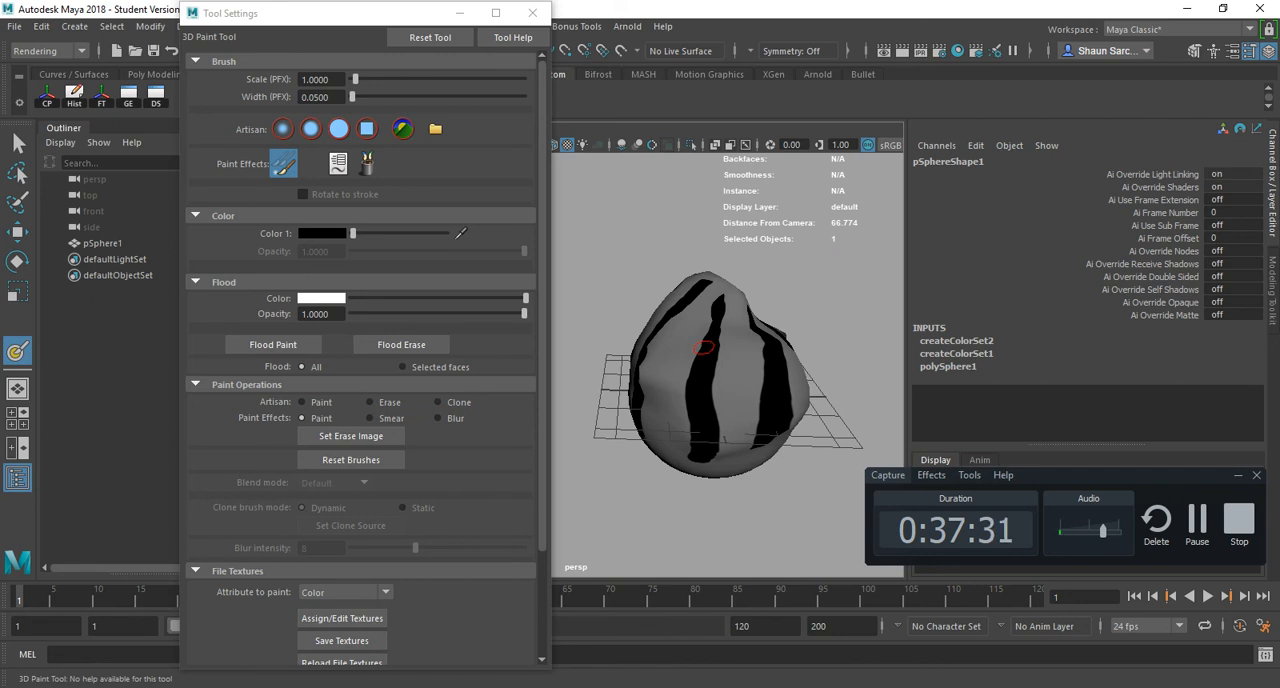
- Add another black stripe and a wavy stroke between the sphere's existing stripes
{"action": "left_click_drag", "start_coordinate": [704, 347], "coordinate": [666, 348]}
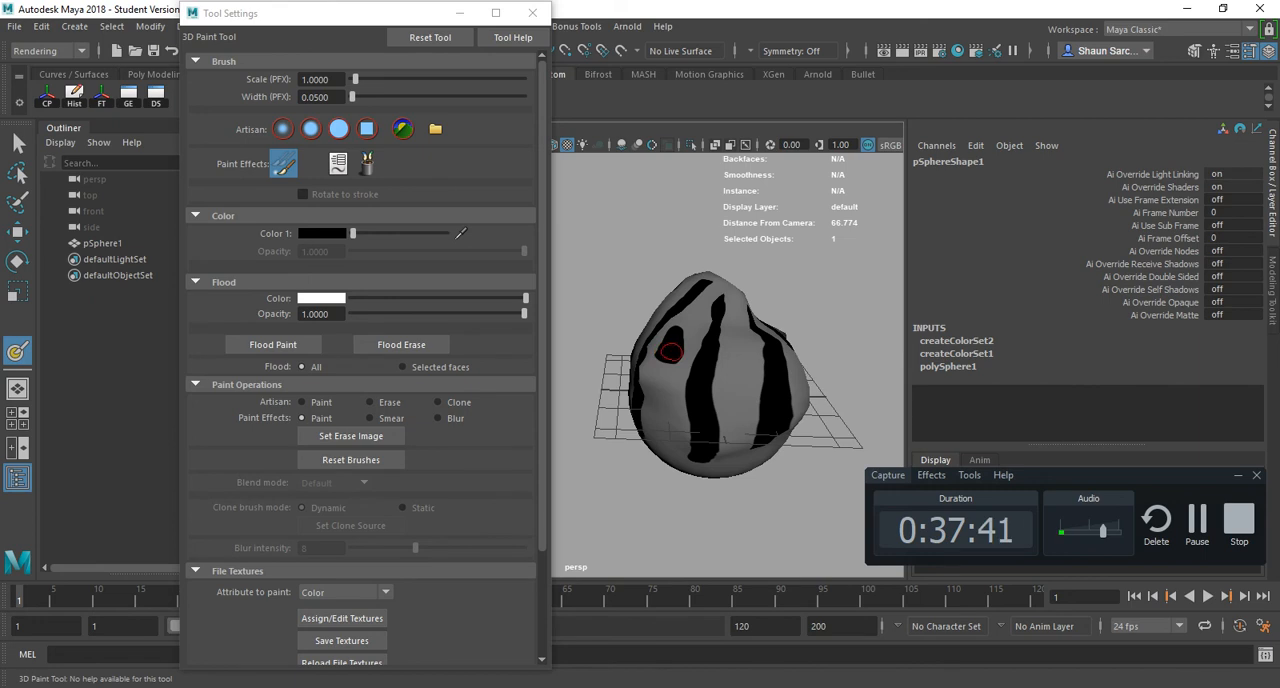
{"action": "left_click_drag", "start_coordinate": [672, 349], "coordinate": [735, 412], "text": "alt"}
{"action": "right_click_drag", "start_coordinate": [628, 408], "coordinate": [667, 440], "text": "alt"}
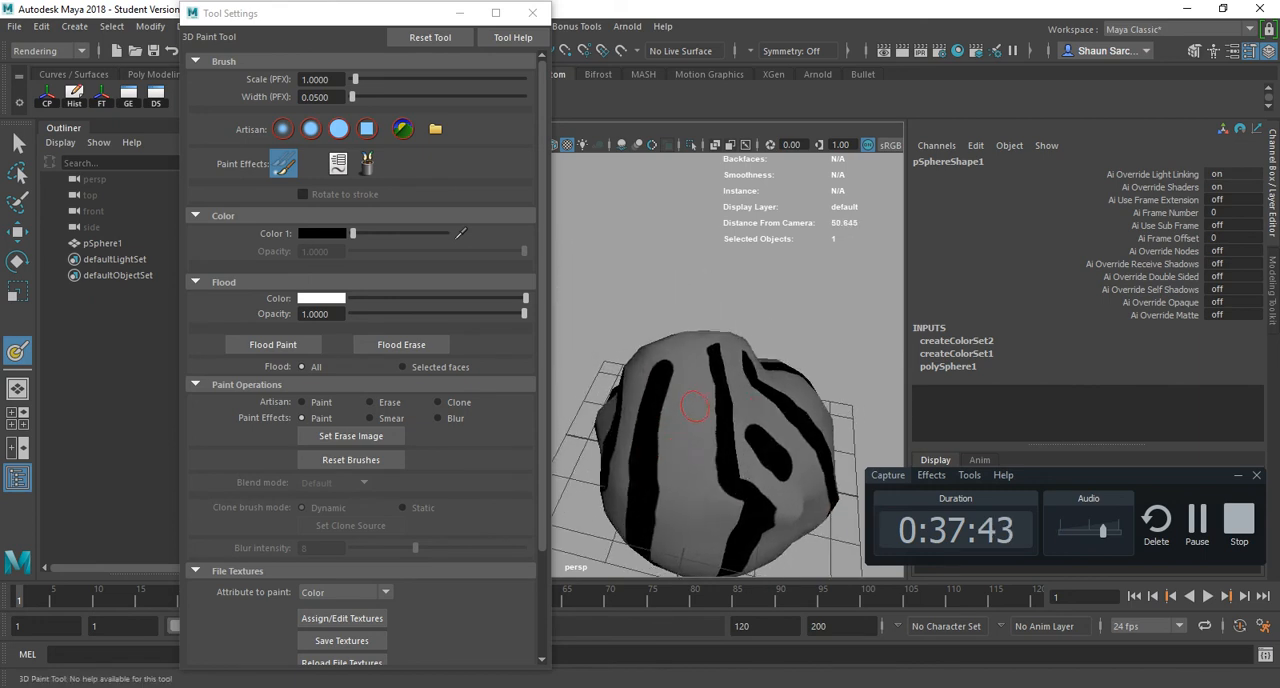
{"action": "left_click_drag", "start_coordinate": [692, 406], "coordinate": [680, 515]}
{"action": "mouse_move", "coordinate": [681, 426]}
{"action": "left_mouse_down", "text": "alt"}
{"action": "mouse_move", "coordinate": [673, 355]}
{"action": "mouse_move", "coordinate": [700, 365]}
{"action": "left_mouse_up", "text": "alt"}
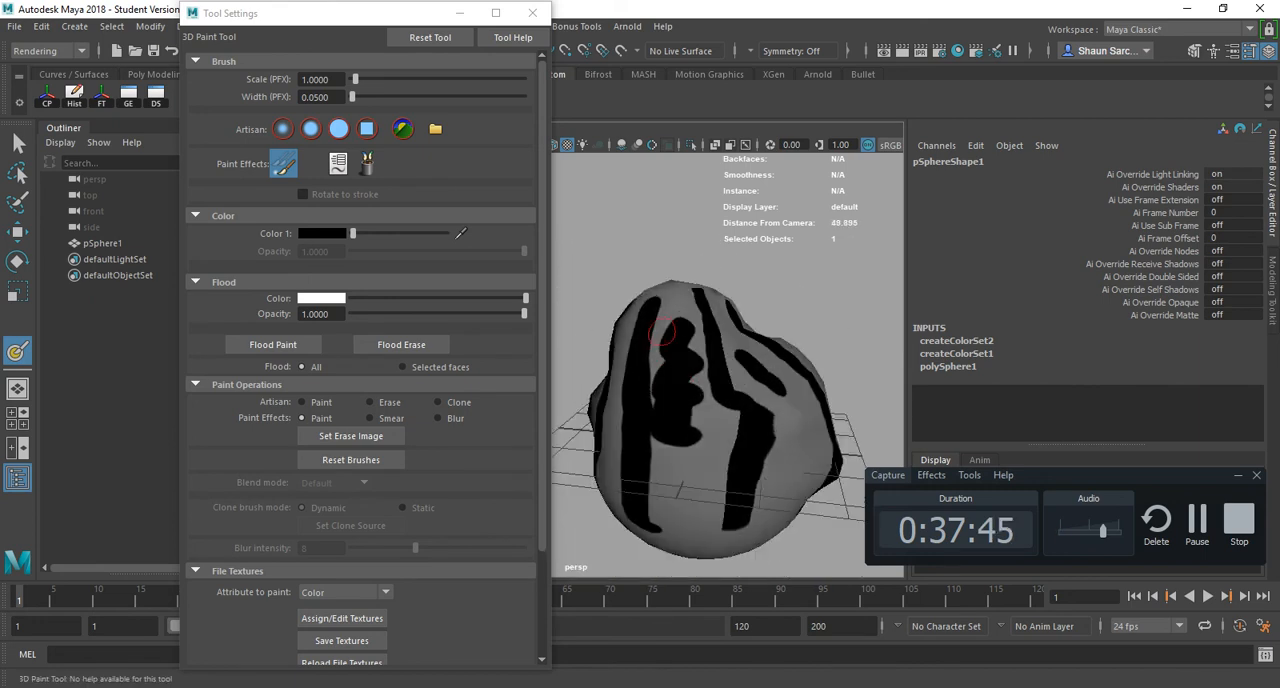
- Try to save the painted textures, close the tool settings and switch to the Move Tool
{"action": "left_click", "coordinate": [342, 640]}
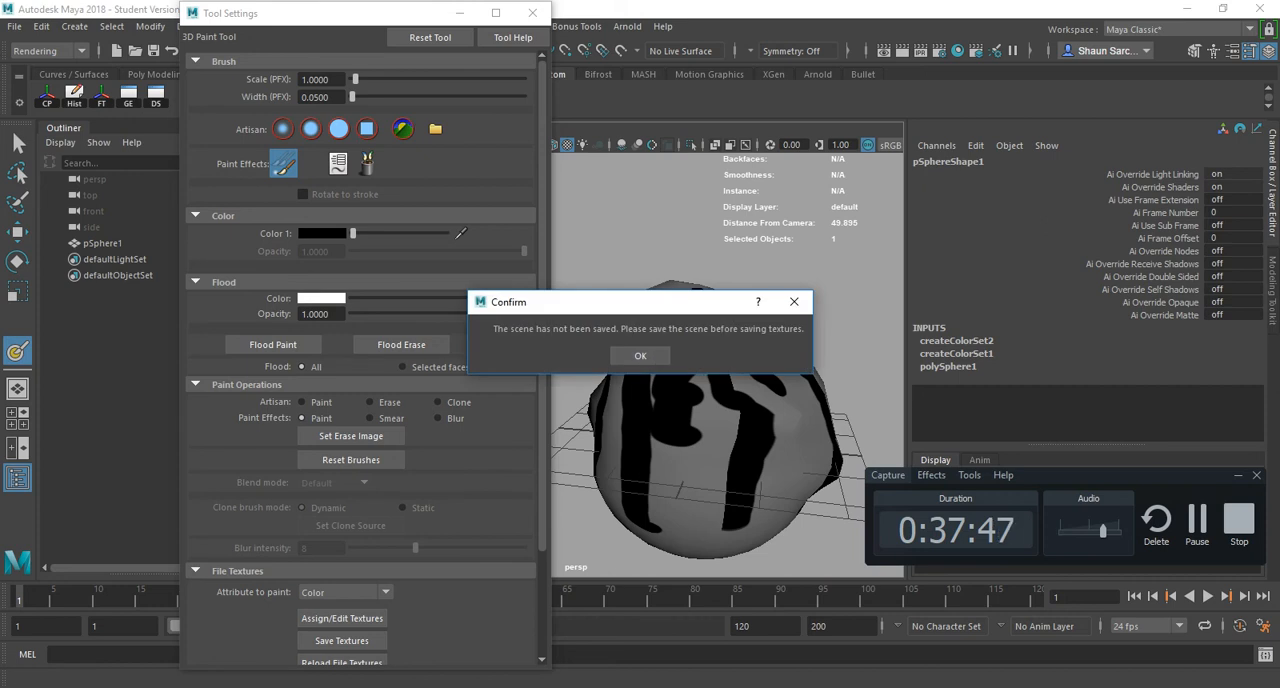
{"action": "left_click", "coordinate": [640, 356]}
{"action": "left_click", "coordinate": [532, 13]}
{"action": "key", "text": "w"}
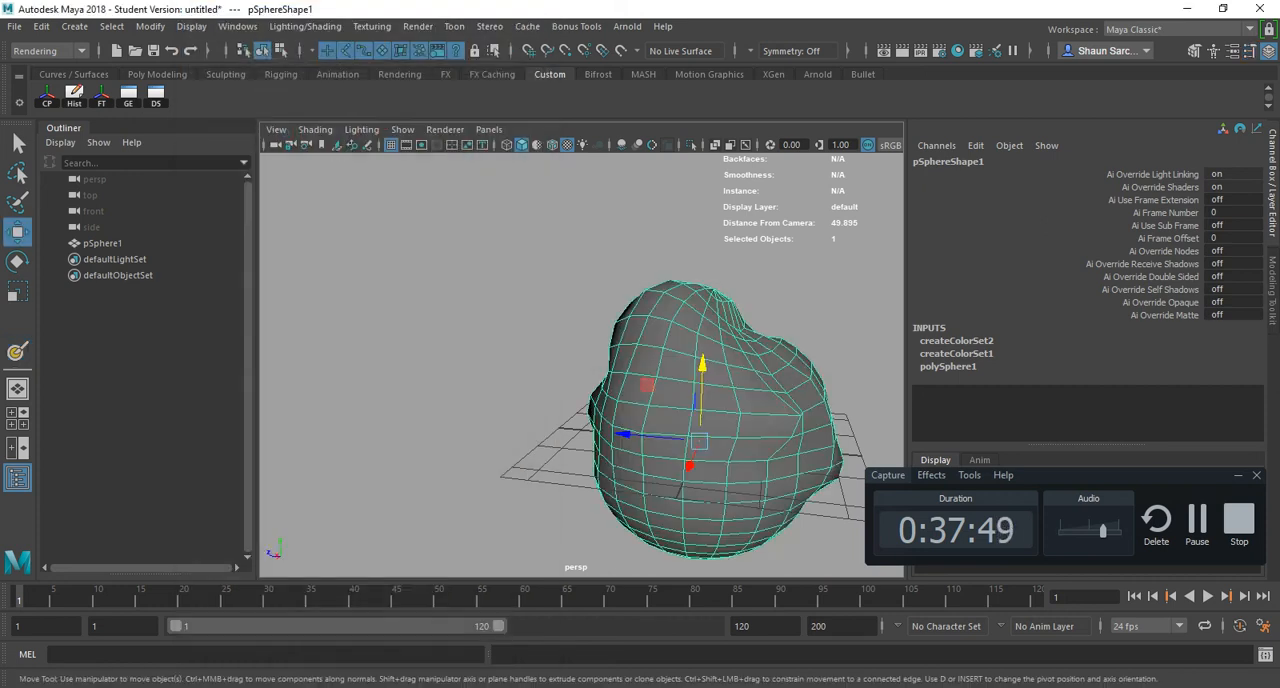
- Review the Painting and Snapping hotkeys in Maya_Hotkey_FULL.pdf and return to Maya
{"action": "key", "text": "alt+Tab"}
{"action": "scroll", "coordinate": [864, 208], "scroll_direction": "down", "scroll_amount": 1}
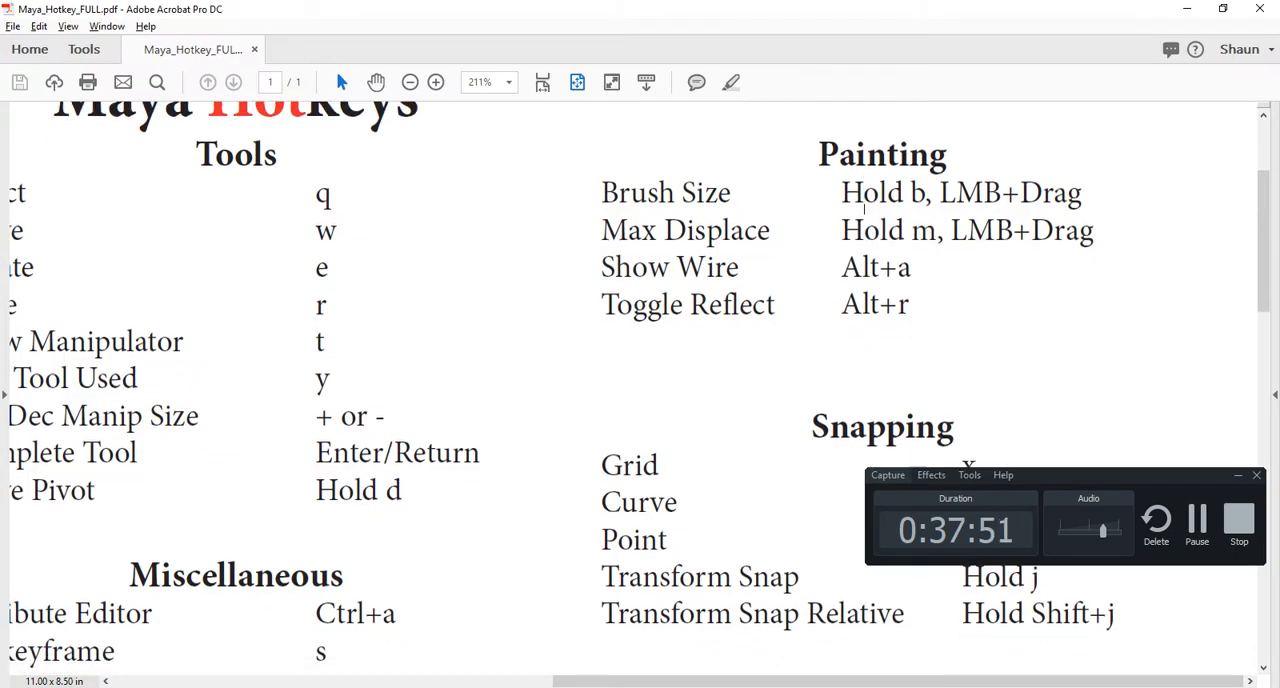
{"action": "scroll", "coordinate": [864, 192], "scroll_direction": "down", "scroll_amount": 2}
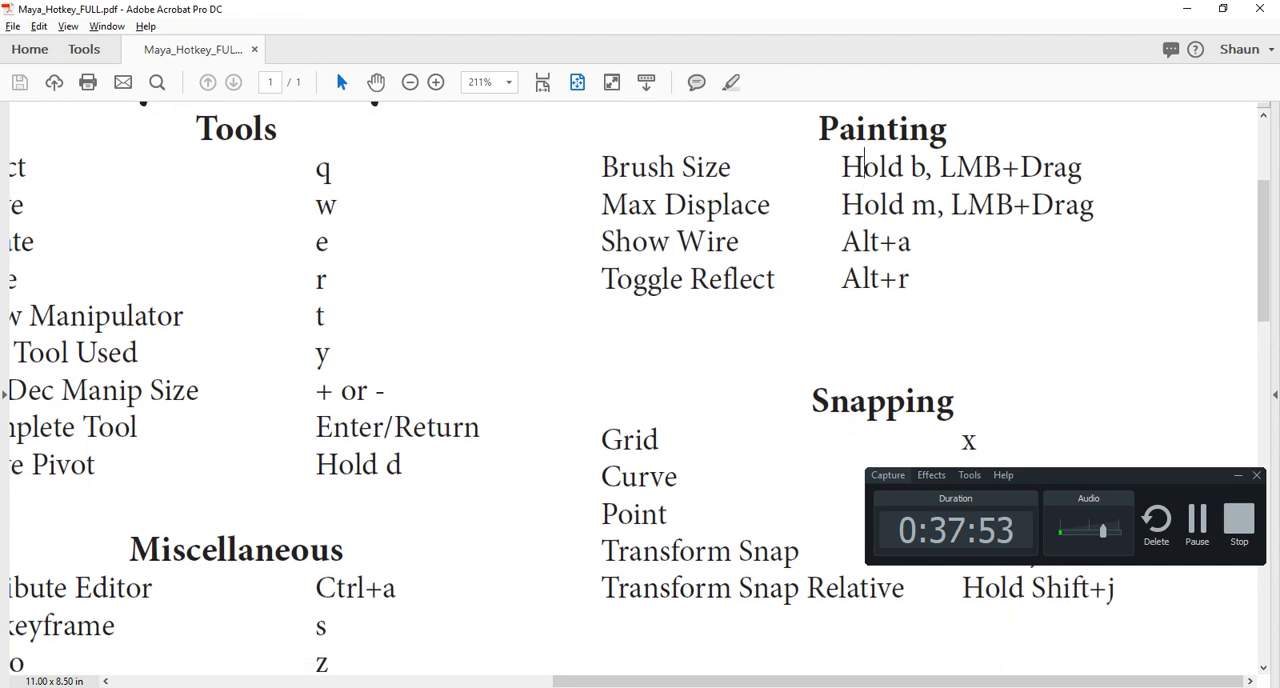
{"action": "scroll", "coordinate": [864, 183], "scroll_direction": "down", "scroll_amount": 10}
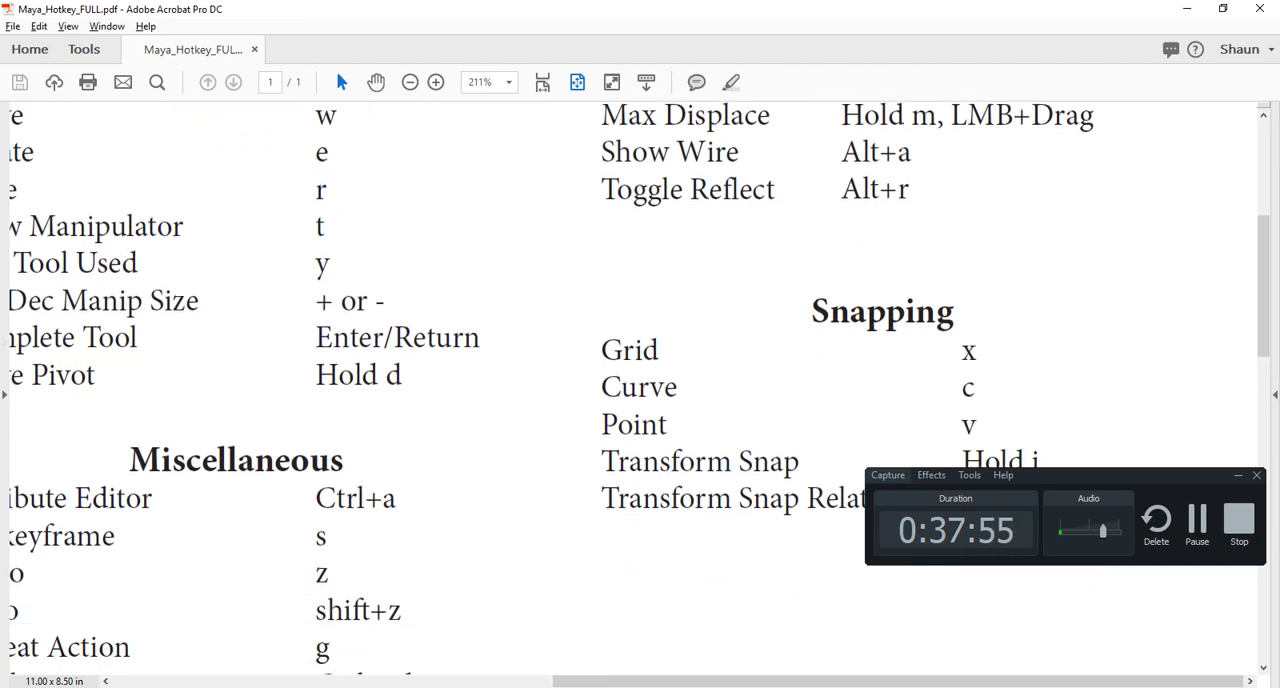
{"action": "key", "text": "alt+Tab"}
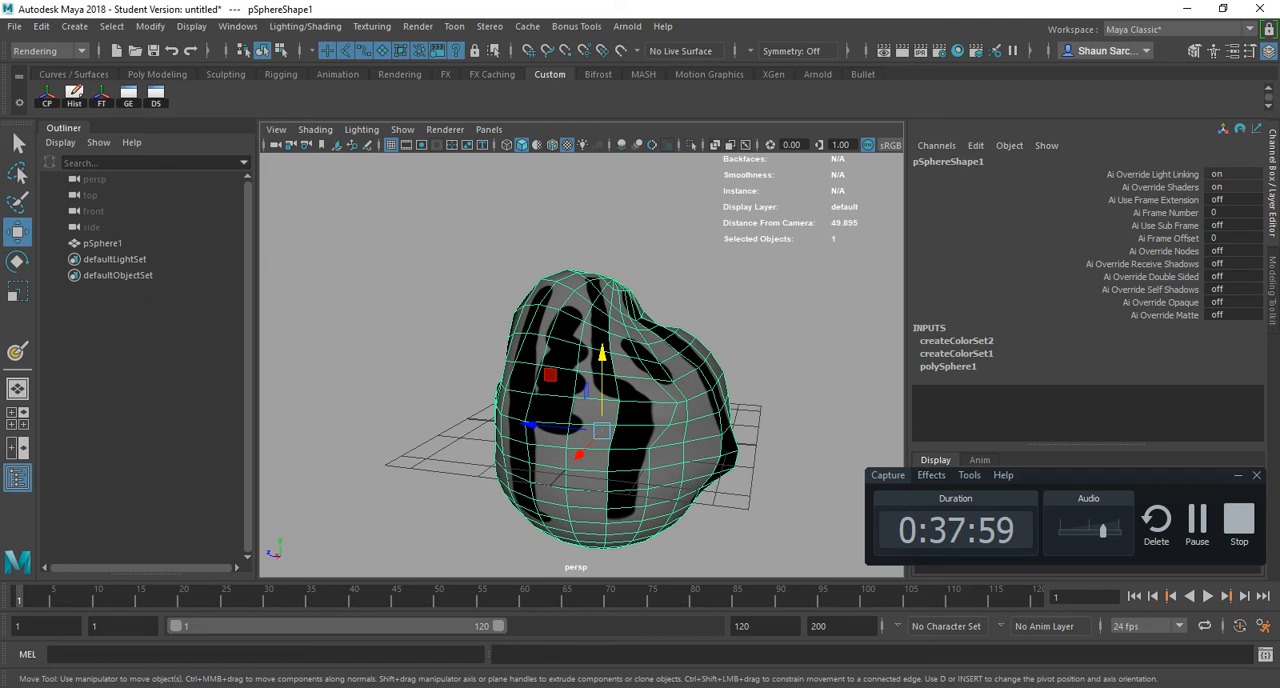
- Delete the painted sphere along with its leftover pSphere1 node, and create a new polygon sphere in its place
{"action": "key", "text": "Delete"}
{"action": "left_click", "coordinate": [103, 243]}
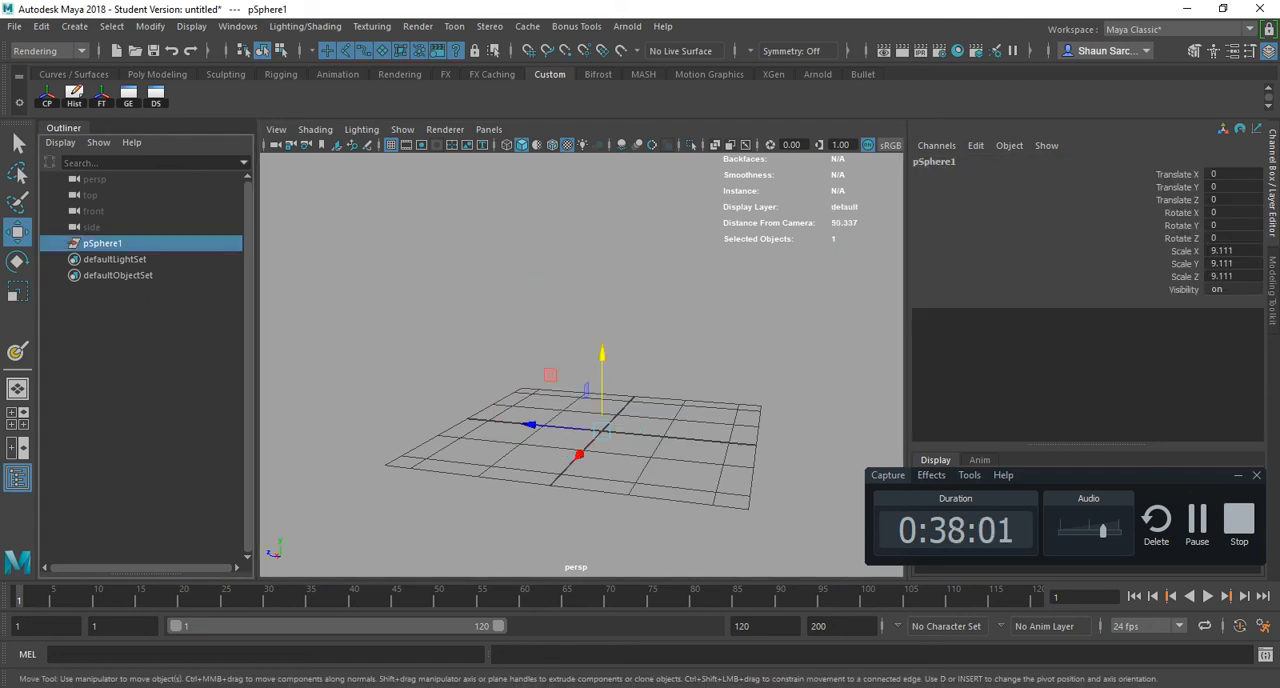
{"action": "key", "text": "Delete"}
{"action": "left_click", "coordinate": [74, 26]}
{"action": "mouse_move", "coordinate": [143, 83]}
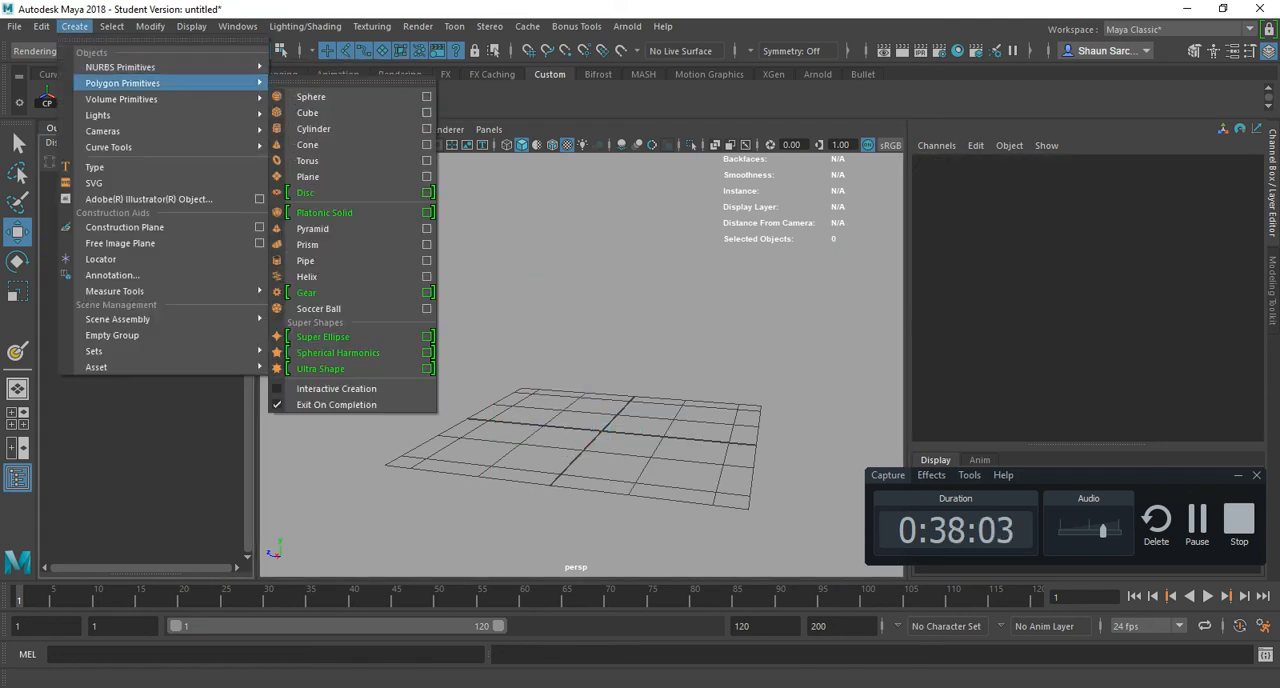
{"action": "left_click", "coordinate": [310, 96]}
{"action": "key", "text": "f"}
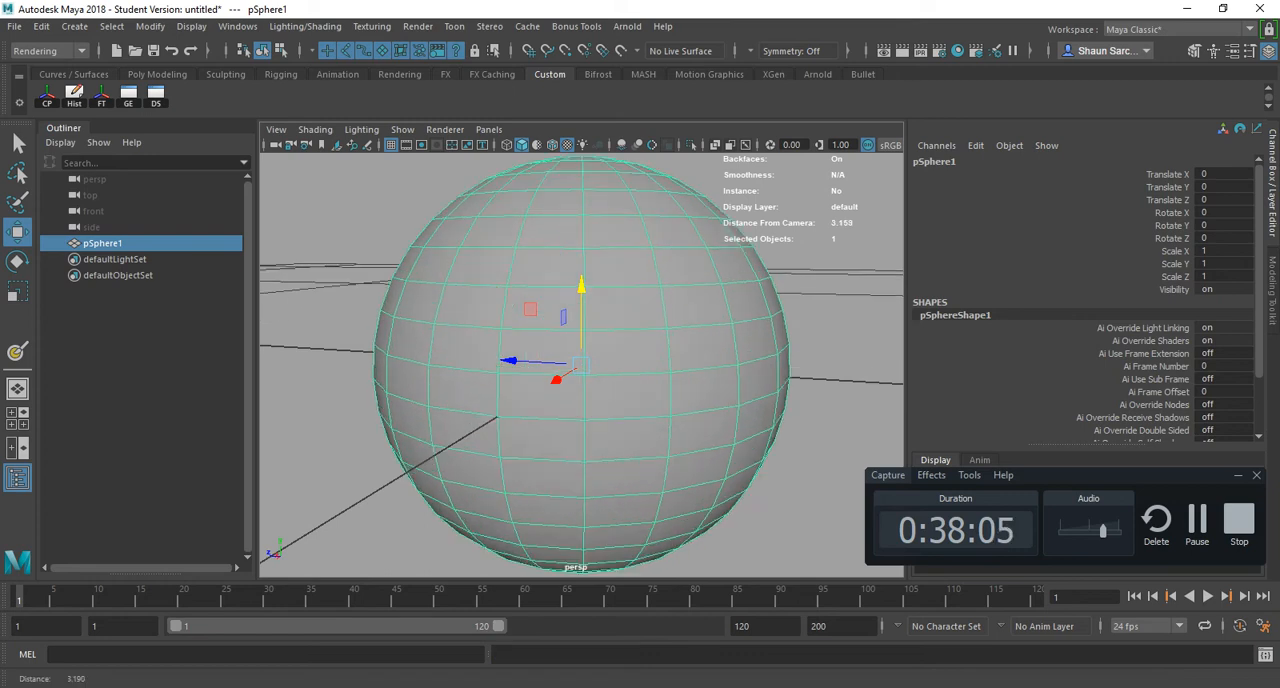
- Move the sphere across the floor grid with grid snapping and leave it at Translate Z -5
{"action": "scroll", "coordinate": [583, 292], "scroll_direction": "down", "scroll_amount": 8}
{"action": "left_click_drag", "start_coordinate": [583, 292], "coordinate": [355, 362], "text": "alt"}
{"action": "scroll", "coordinate": [582, 365], "scroll_direction": "down", "scroll_amount": 5}
{"action": "left_click_drag", "start_coordinate": [582, 365], "coordinate": [574, 415], "text": "alt"}
{"action": "key", "text": "x"}
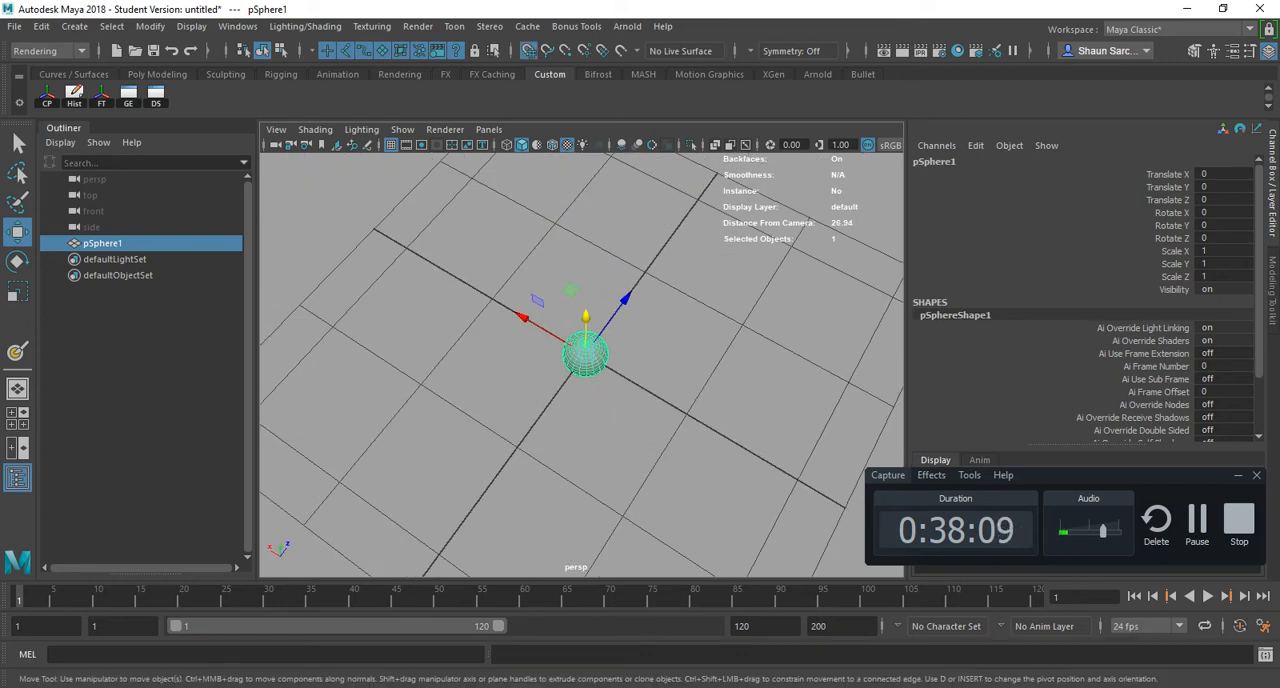
{"action": "left_click_drag", "start_coordinate": [585, 352], "coordinate": [420, 325]}
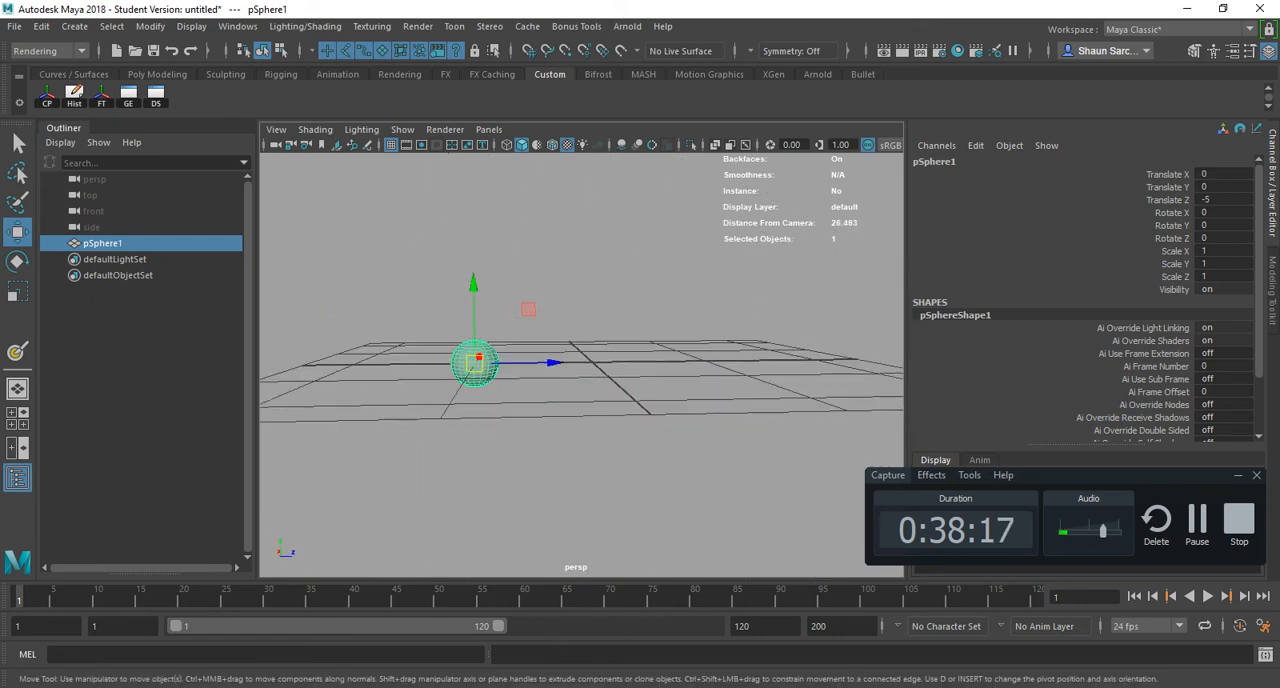
- Show the four-view layout and try grid-snapped moves of the sphere in the front and perspective views
{"action": "key", "text": "space"}
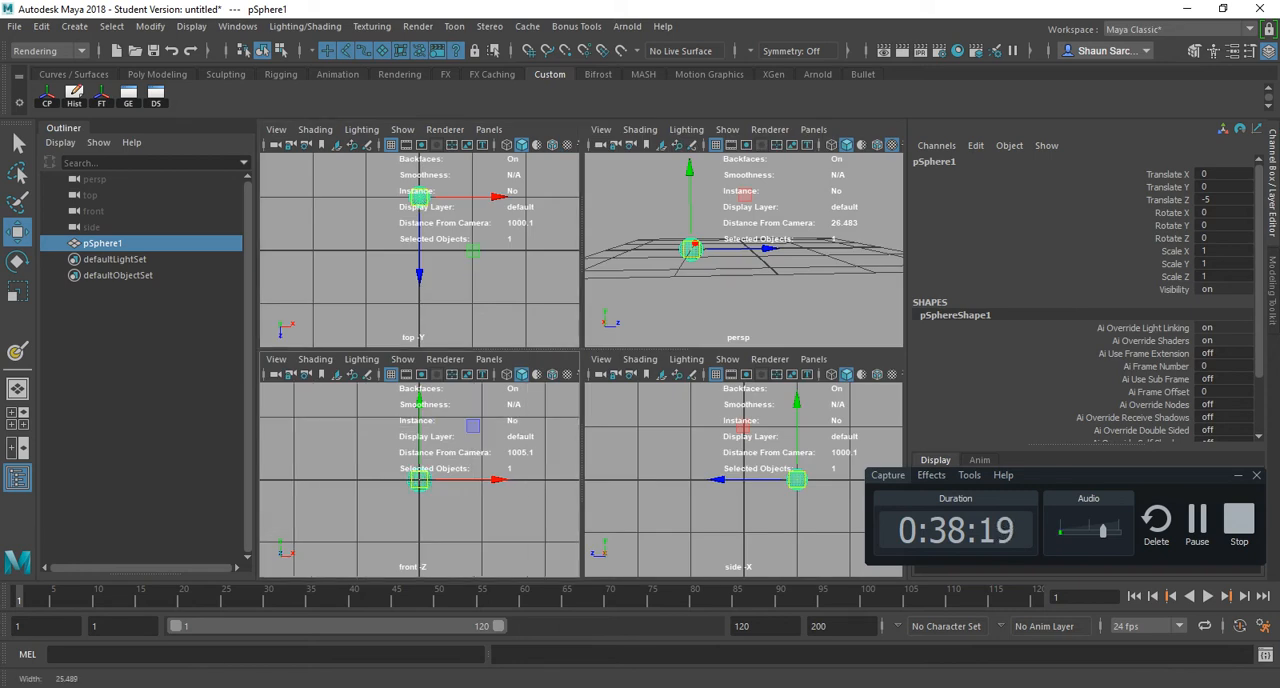
{"action": "key", "text": "x"}
{"action": "mouse_move", "coordinate": [419, 480]}
{"action": "left_mouse_down"}
{"action": "mouse_move", "coordinate": [419, 395]}
{"action": "mouse_move", "coordinate": [333, 480]}
{"action": "mouse_move", "coordinate": [419, 395]}
{"action": "mouse_move", "coordinate": [506, 480]}
{"action": "mouse_move", "coordinate": [419, 395]}
{"action": "mouse_move", "coordinate": [419, 480]}
{"action": "left_mouse_up"}
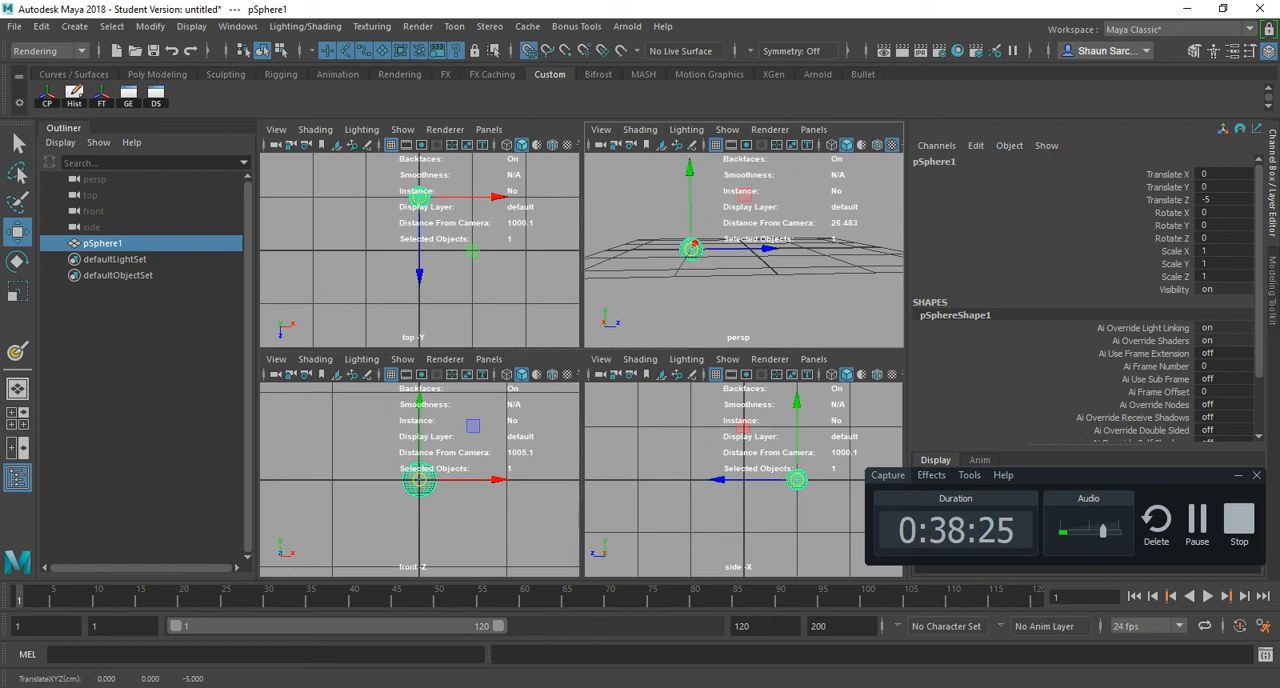
{"action": "key", "text": "x"}
{"action": "mouse_move", "coordinate": [690, 184]}
{"action": "left_mouse_down"}
{"action": "mouse_move", "coordinate": [690, 60]}
{"action": "mouse_move", "coordinate": [690, 243]}
{"action": "mouse_move", "coordinate": [690, 10]}
{"action": "mouse_move", "coordinate": [690, 184]}
{"action": "left_mouse_up"}
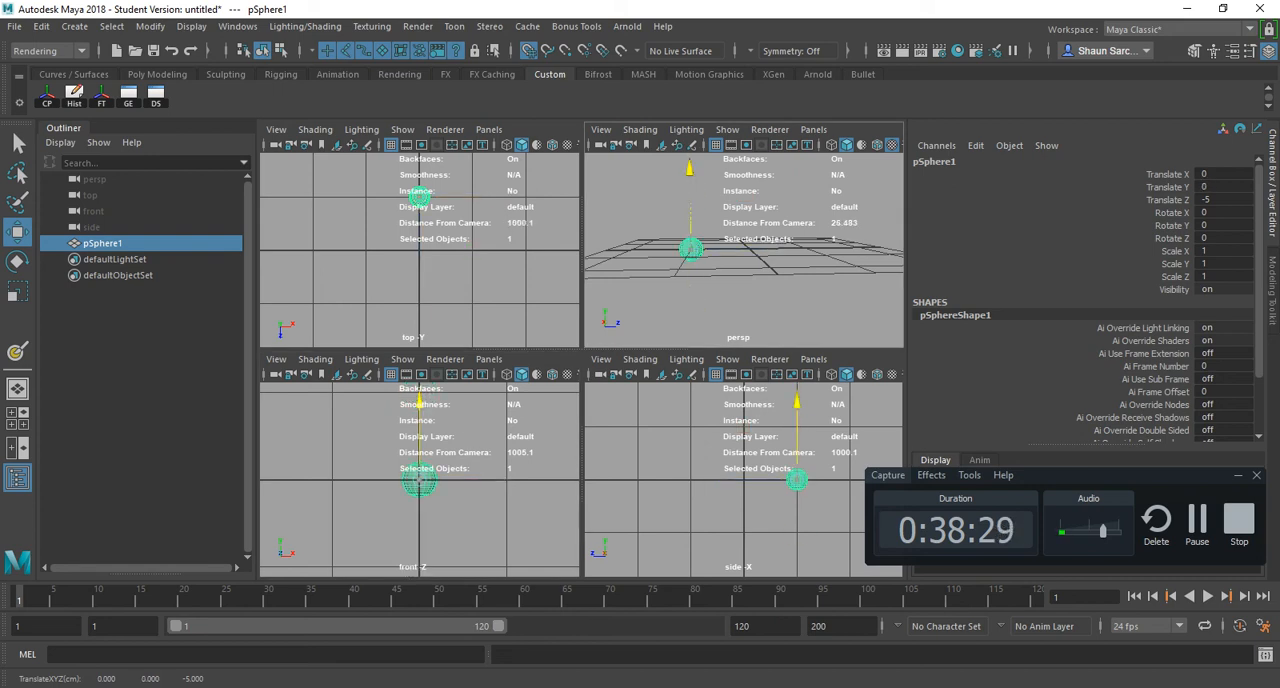
- Return to the full perspective view and grid-snap the sphere along single axes, ending at the origin
{"action": "key", "text": "space"}
{"action": "right_click_drag", "start_coordinate": [690, 190], "coordinate": [665, 195], "text": "alt"}
{"action": "right_click_drag", "start_coordinate": [568, 362], "coordinate": [540, 364], "text": "alt"}
{"action": "key", "text": "x"}
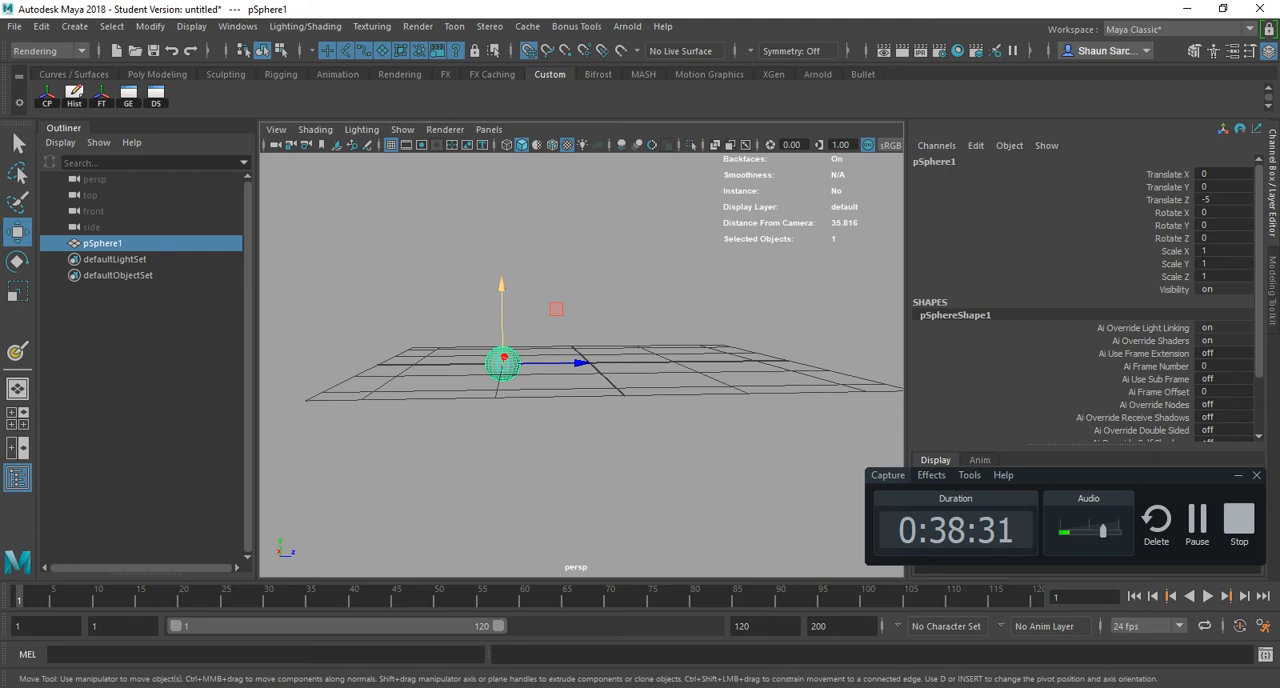
{"action": "mouse_move", "coordinate": [502, 286]}
{"action": "left_mouse_down"}
{"action": "mouse_move", "coordinate": [502, 190]}
{"action": "mouse_move", "coordinate": [502, 286]}
{"action": "left_mouse_up"}
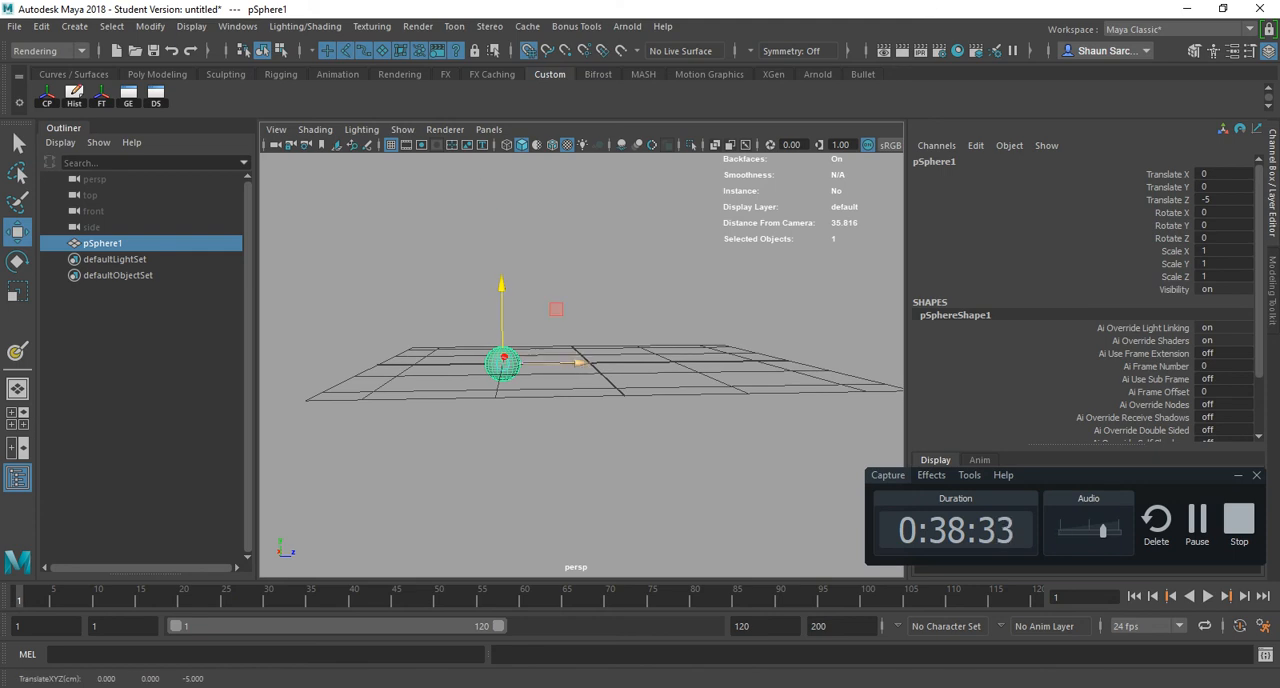
{"action": "left_click_drag", "start_coordinate": [580, 362], "coordinate": [738, 475]}
{"action": "key", "text": "x"}
{"action": "mouse_move", "coordinate": [666, 289]}
{"action": "left_mouse_down"}
{"action": "mouse_move", "coordinate": [657, 216]}
{"action": "mouse_move", "coordinate": [667, 289]}
{"action": "left_mouse_up"}
{"action": "left_click_drag", "start_coordinate": [751, 352], "coordinate": [795, 292]}
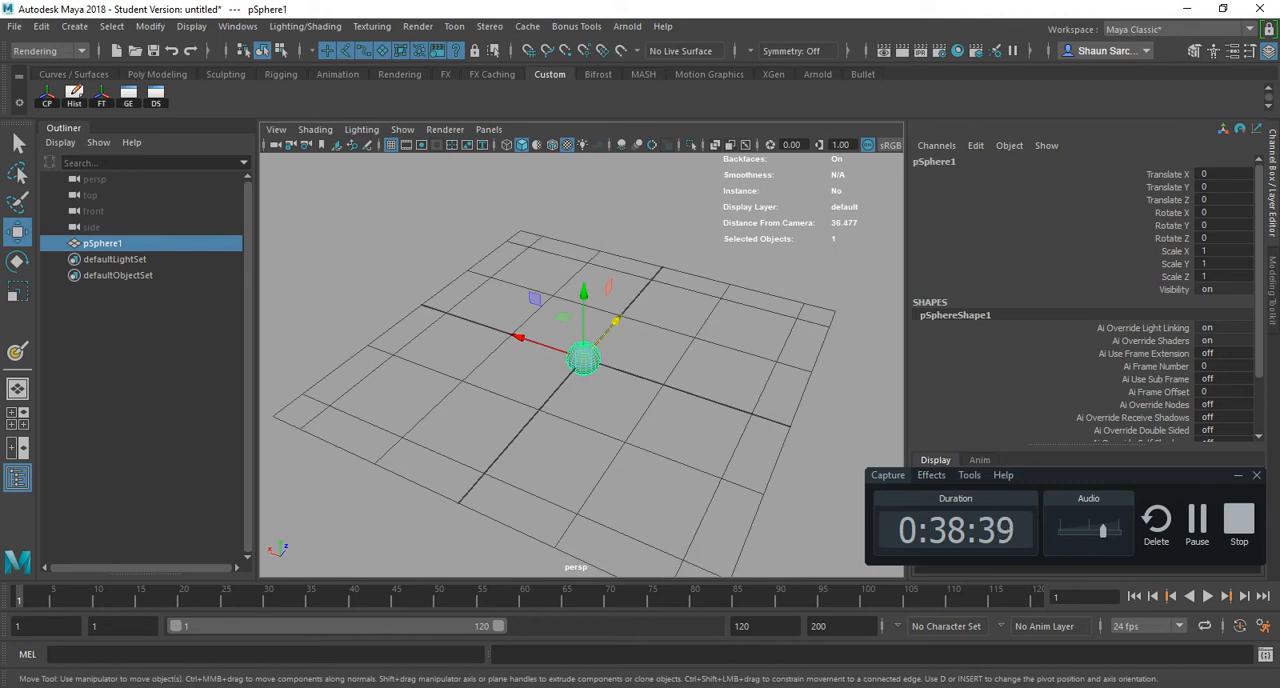
- Duplicate the sphere, move the copy to about X 3.669, Y 3.385, Z 1.114 and scale it to about 0.225
{"action": "key", "text": "ctrl+d"}
{"action": "key", "text": "r"}
{"action": "mouse_move", "coordinate": [583, 358]}
{"action": "left_mouse_down"}
{"action": "mouse_move", "coordinate": [567, 358]}
{"action": "mouse_move", "coordinate": [579, 358]}
{"action": "left_mouse_up"}
{"action": "key", "text": "w"}
{"action": "left_click_drag", "start_coordinate": [583, 358], "coordinate": [505, 283]}
{"action": "key", "text": "r"}
{"action": "right_click_drag", "start_coordinate": [505, 283], "coordinate": [640, 300], "text": "alt"}
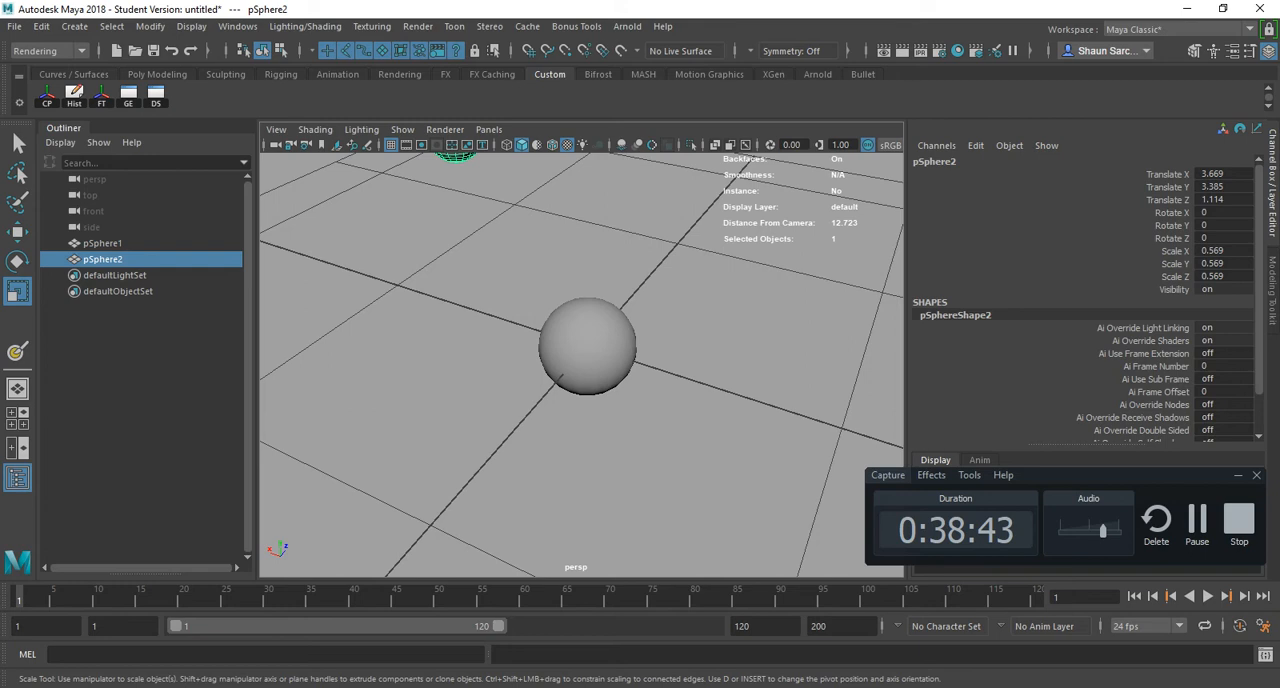
{"action": "left_click_drag", "start_coordinate": [600, 310], "coordinate": [690, 262], "text": "alt"}
{"action": "left_click_drag", "start_coordinate": [409, 287], "coordinate": [366, 287]}
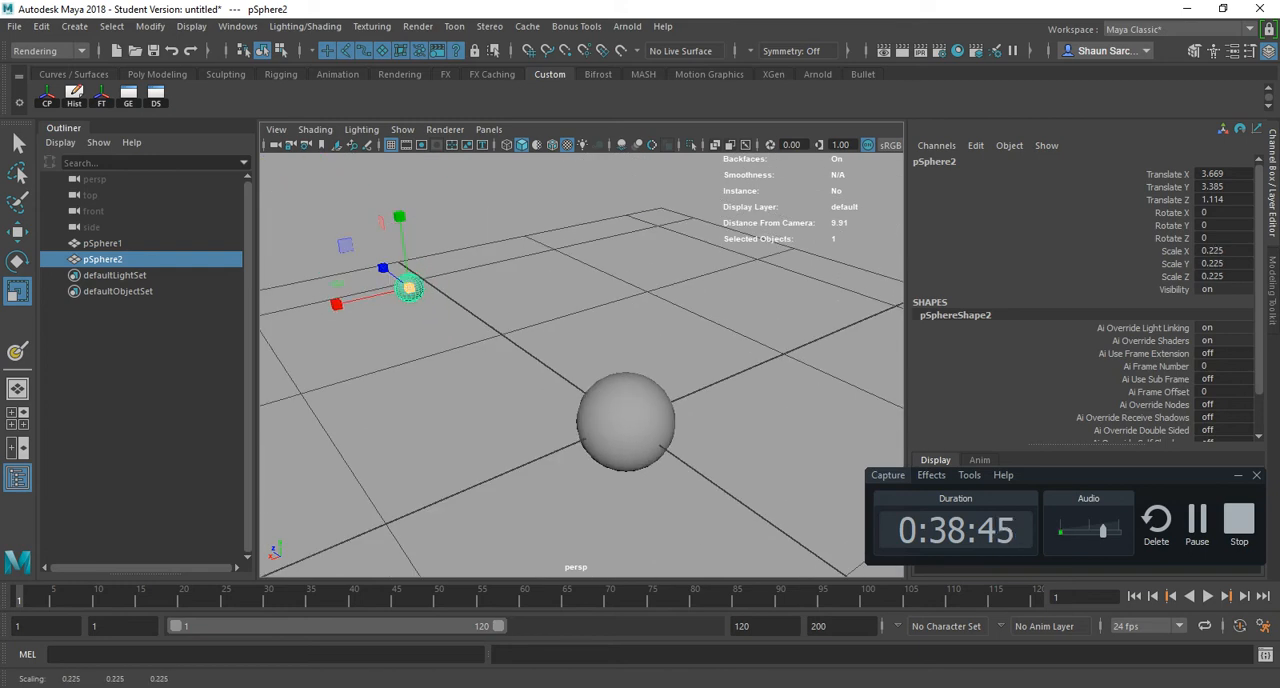
- Select the original sphere at the origin and scale it up uniformly so it is much larger than its copy
{"action": "key", "text": "w"}
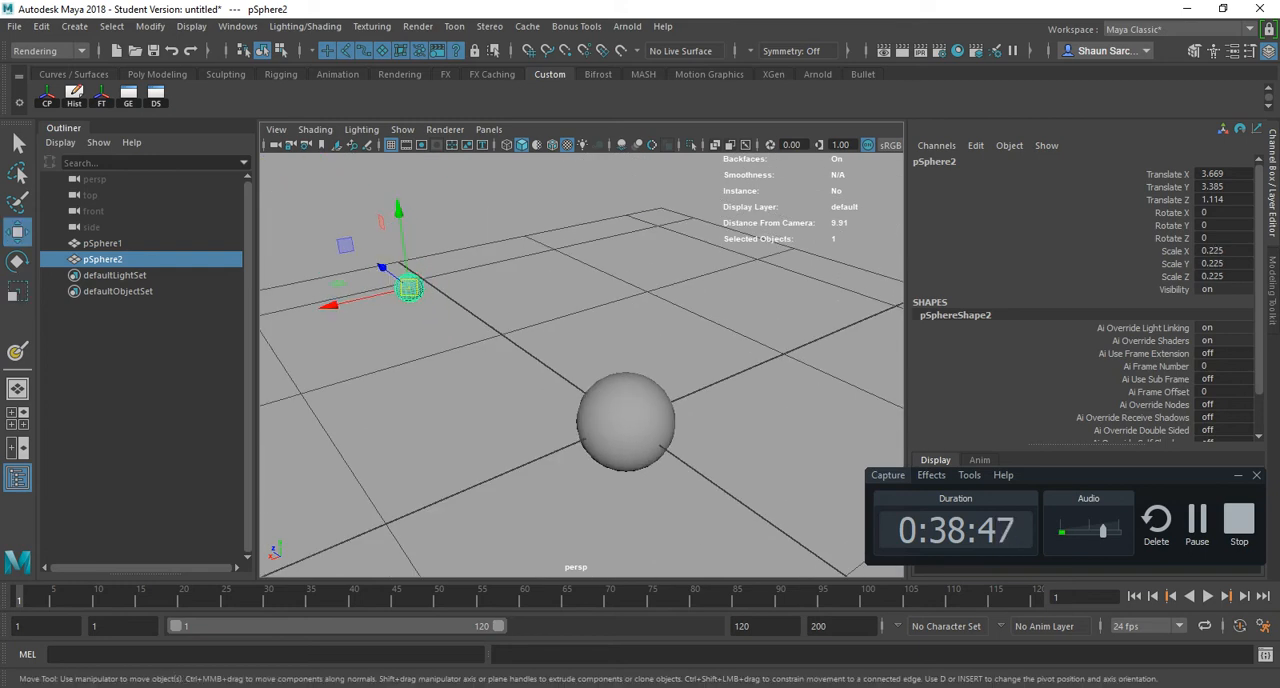
{"action": "key", "text": "v"}
{"action": "scroll", "coordinate": [582, 365], "scroll_direction": "up", "scroll_amount": 4}
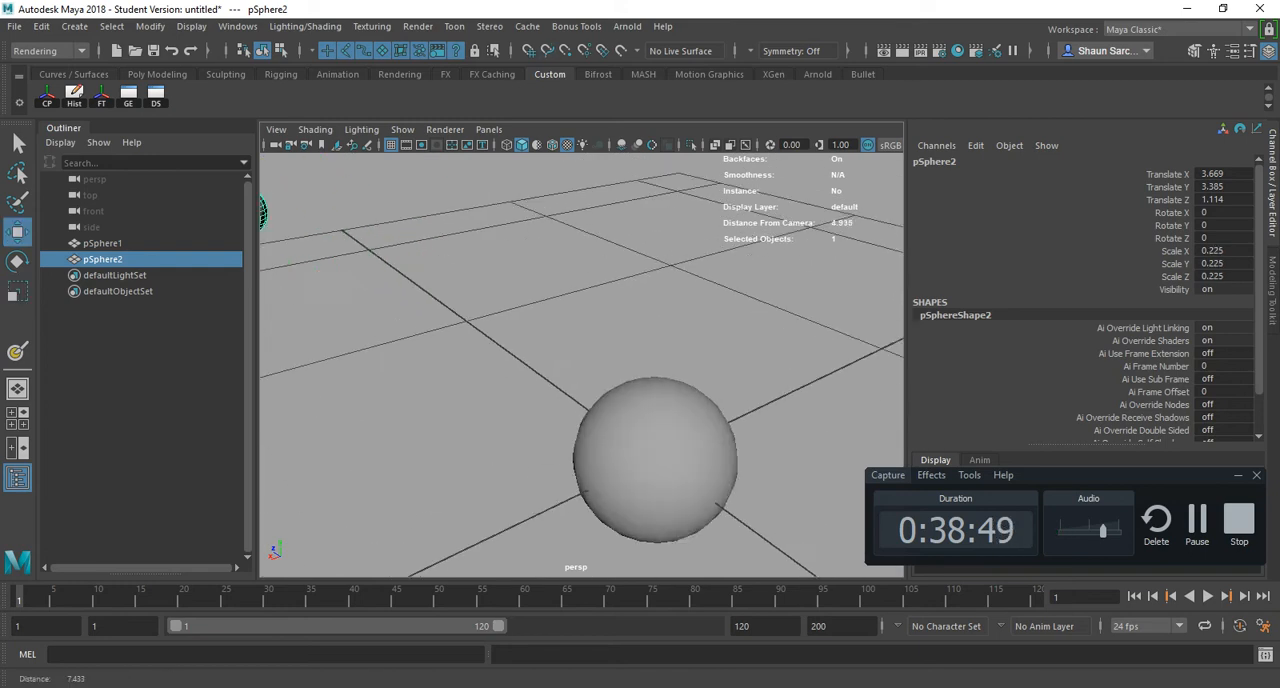
{"action": "left_click", "coordinate": [667, 474]}
{"action": "key", "text": "r"}
{"action": "scroll", "coordinate": [582, 365], "scroll_direction": "down", "scroll_amount": 4}
{"action": "left_click_drag", "start_coordinate": [566, 446], "coordinate": [724, 377]}
{"action": "key", "text": "w"}
- In wireframe display, snap the small sphere onto the large sphere's edges at about X -0.943, Y 4.164, Z -2.447
{"action": "left_click", "coordinate": [411, 288]}
{"action": "mouse_move", "coordinate": [440, 335]}
{"action": "left_mouse_down", "text": "alt"}
{"action": "mouse_move", "coordinate": [420, 287]}
{"action": "mouse_move", "coordinate": [440, 337]}
{"action": "left_mouse_up", "text": "alt"}
{"action": "key", "text": "c"}
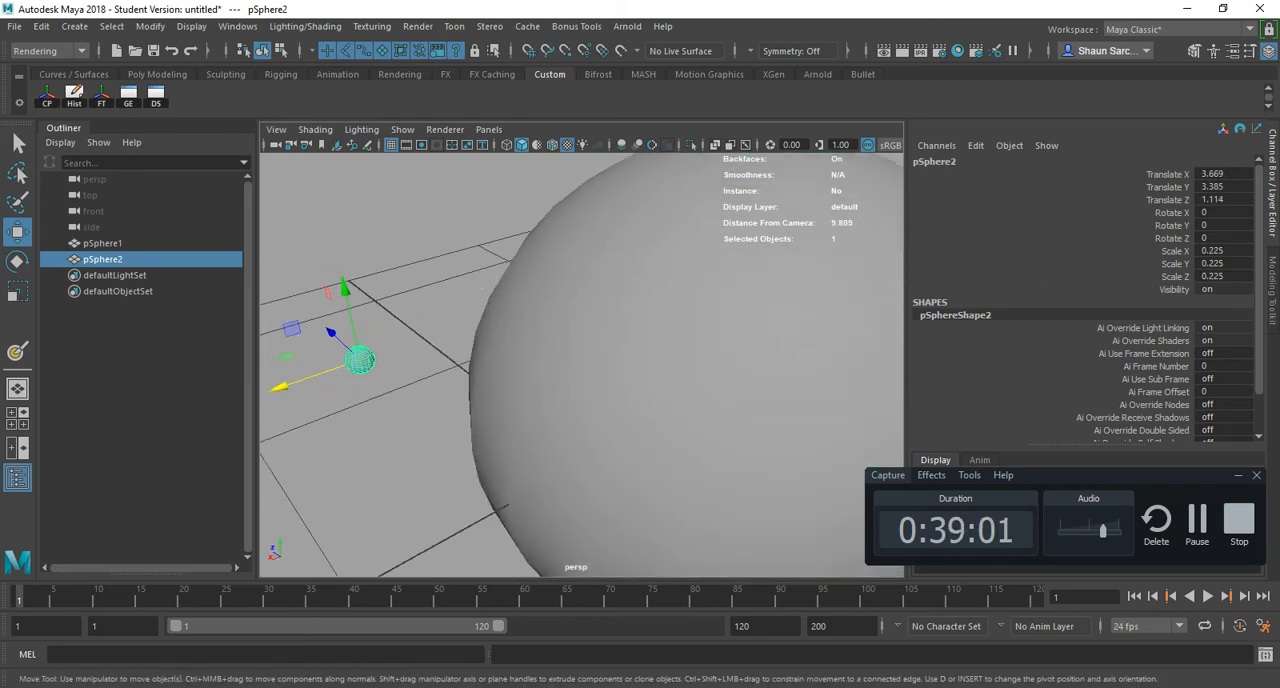
{"action": "left_click_drag", "start_coordinate": [283, 385], "coordinate": [530, 380]}
{"action": "key", "text": "4"}
{"action": "key", "text": "c"}
{"action": "right_click_drag", "start_coordinate": [530, 380], "coordinate": [632, 396], "text": "alt"}
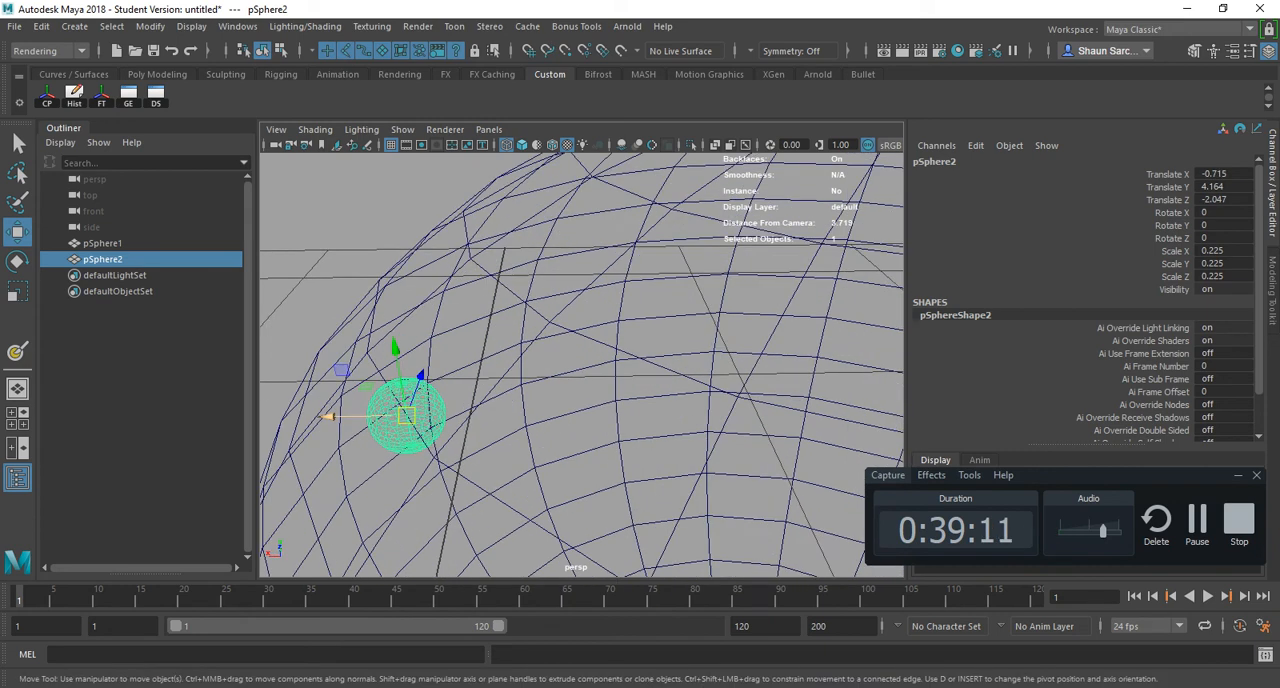
{"action": "left_click_drag", "start_coordinate": [570, 390], "coordinate": [590, 393], "text": "alt"}
{"action": "key", "text": "c"}
{"action": "left_click_drag", "start_coordinate": [452, 430], "coordinate": [490, 470]}
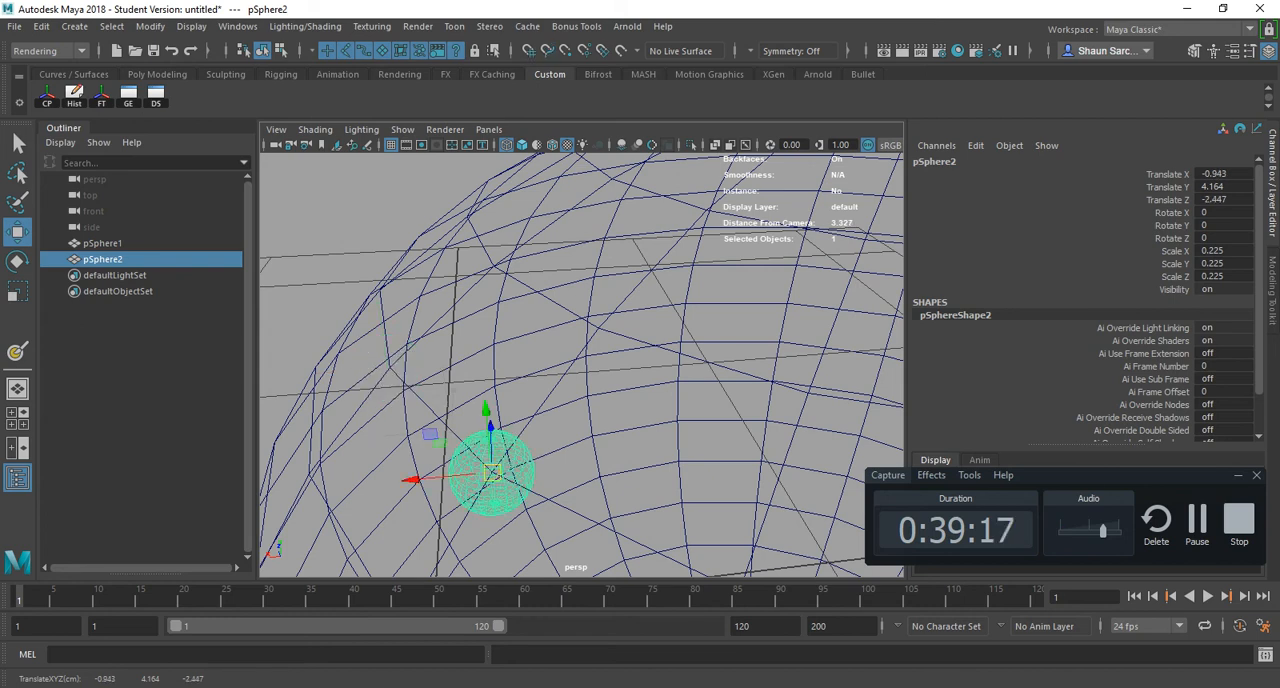
- Return to textured shading and snap the small sphere to the large sphere's opposite side at about Z 2.447
{"action": "key", "text": "6"}
{"action": "right_click_drag", "start_coordinate": [491, 470], "coordinate": [420, 462], "text": "alt"}
{"action": "mouse_move", "coordinate": [420, 462]}
{"action": "left_mouse_down", "text": "alt"}
{"action": "mouse_move", "coordinate": [579, 424]}
{"action": "mouse_move", "coordinate": [439, 426]}
{"action": "left_mouse_up", "text": "alt"}
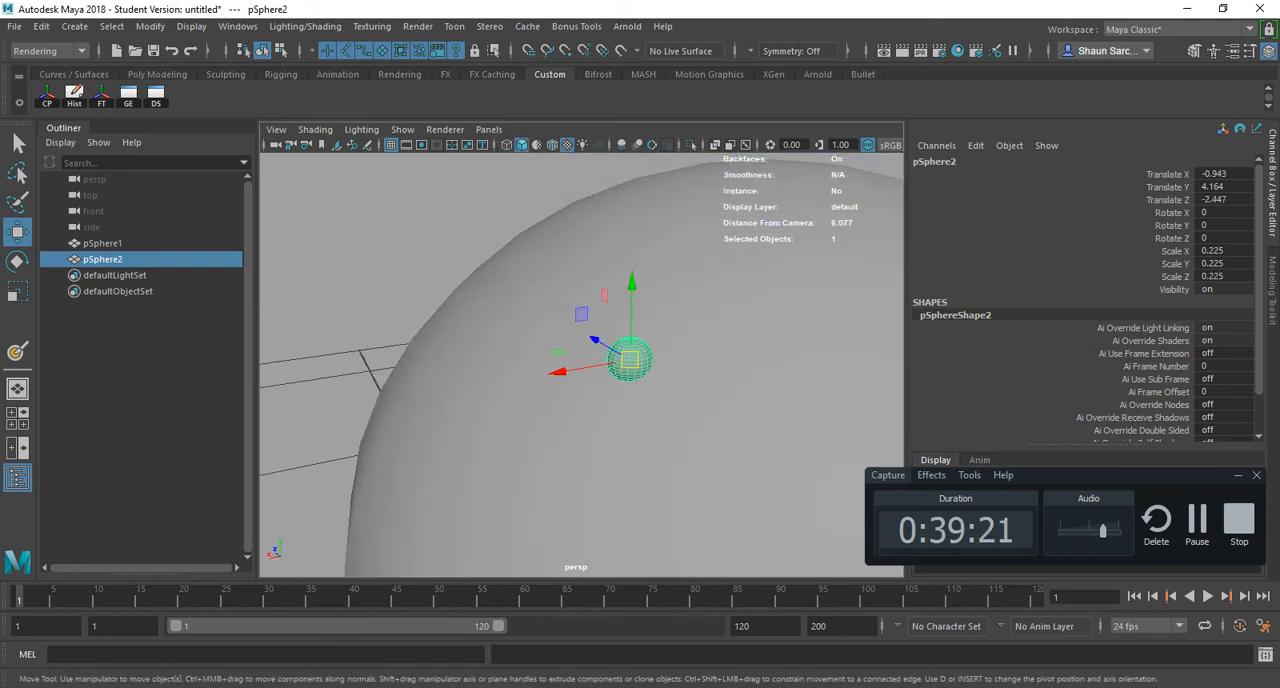
{"action": "left_click_drag", "start_coordinate": [630, 360], "coordinate": [472, 266]}
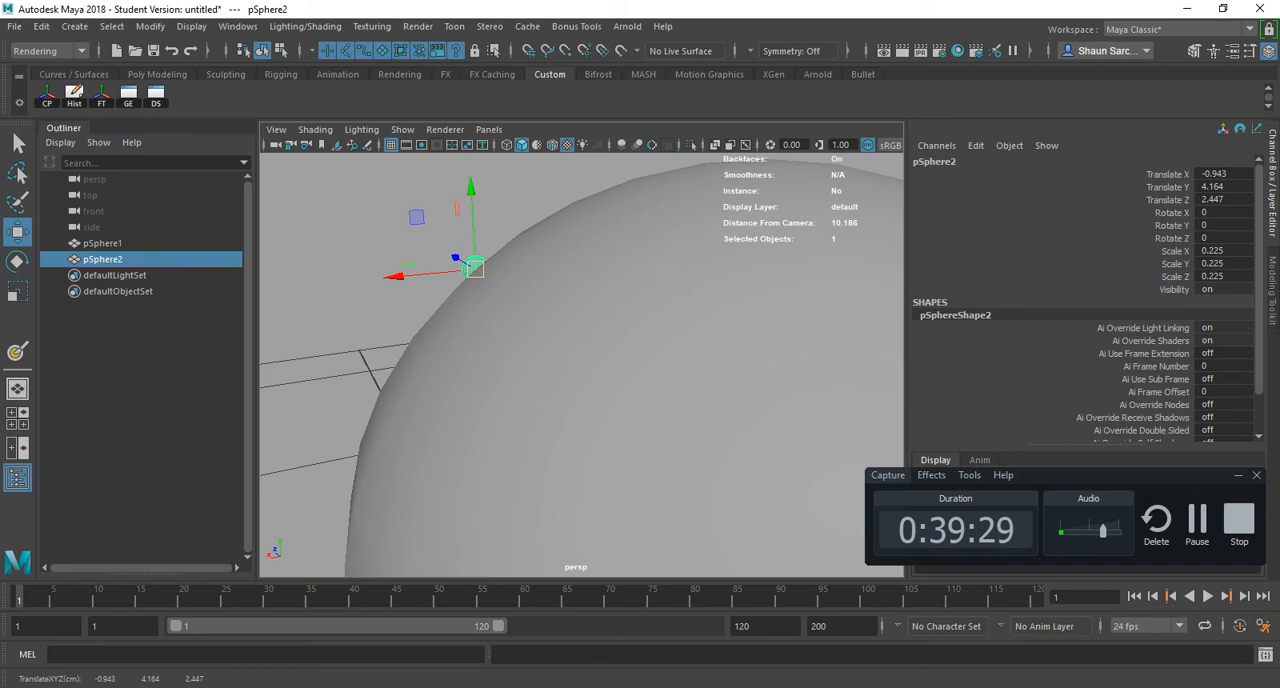
- Pull the small sphere off the large sphere's surface and delete it
{"action": "key", "text": "e"}
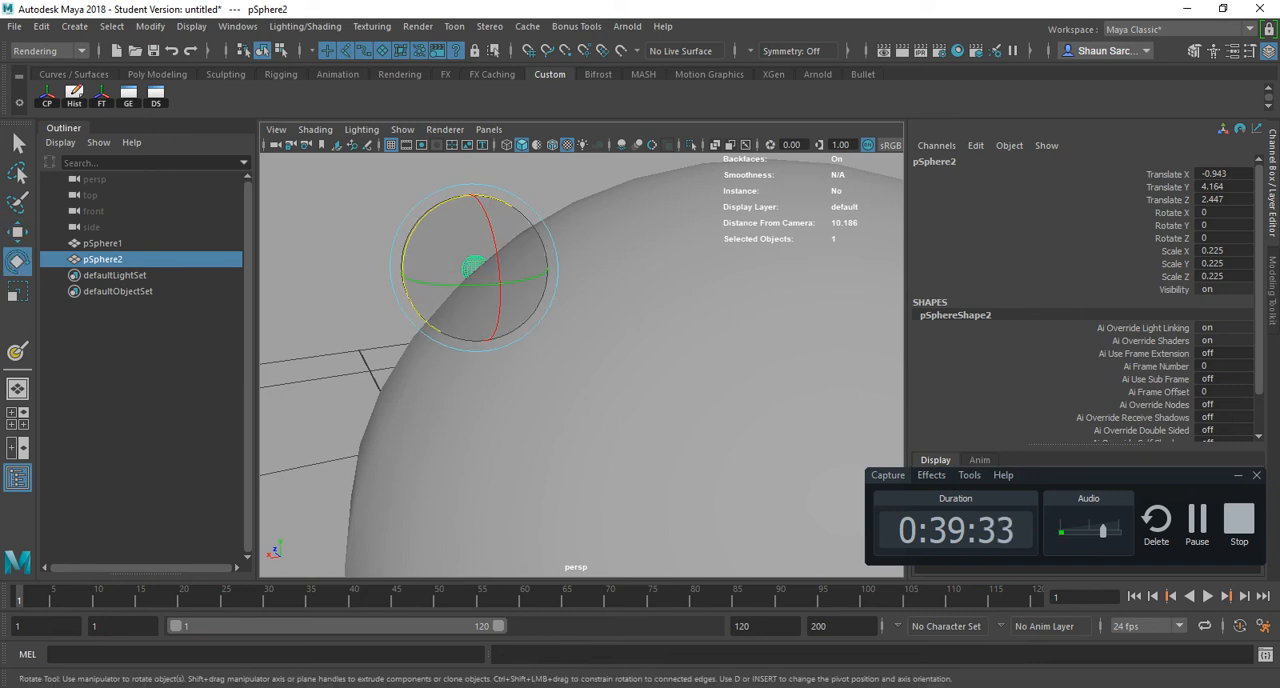
{"action": "key", "text": "w"}
{"action": "left_click_drag", "start_coordinate": [474, 266], "coordinate": [510, 262]}
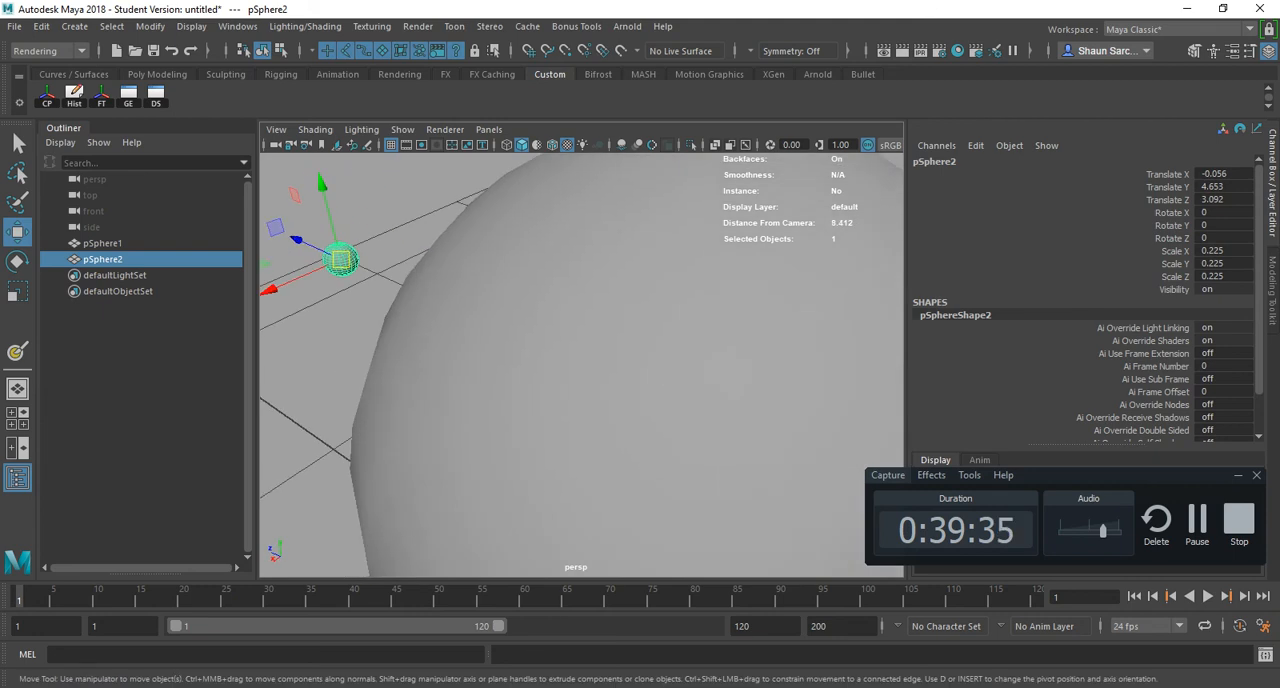
{"action": "scroll", "coordinate": [510, 262], "scroll_direction": "down", "scroll_amount": 3}
{"action": "middle_click_drag", "start_coordinate": [510, 262], "coordinate": [557, 258], "text": "alt"}
{"action": "key", "text": "r"}
{"action": "left_click_drag", "start_coordinate": [466, 289], "coordinate": [630, 205]}
{"action": "middle_click_drag", "start_coordinate": [630, 205], "coordinate": [657, 237], "text": "alt"}
{"action": "key", "text": "Delete"}
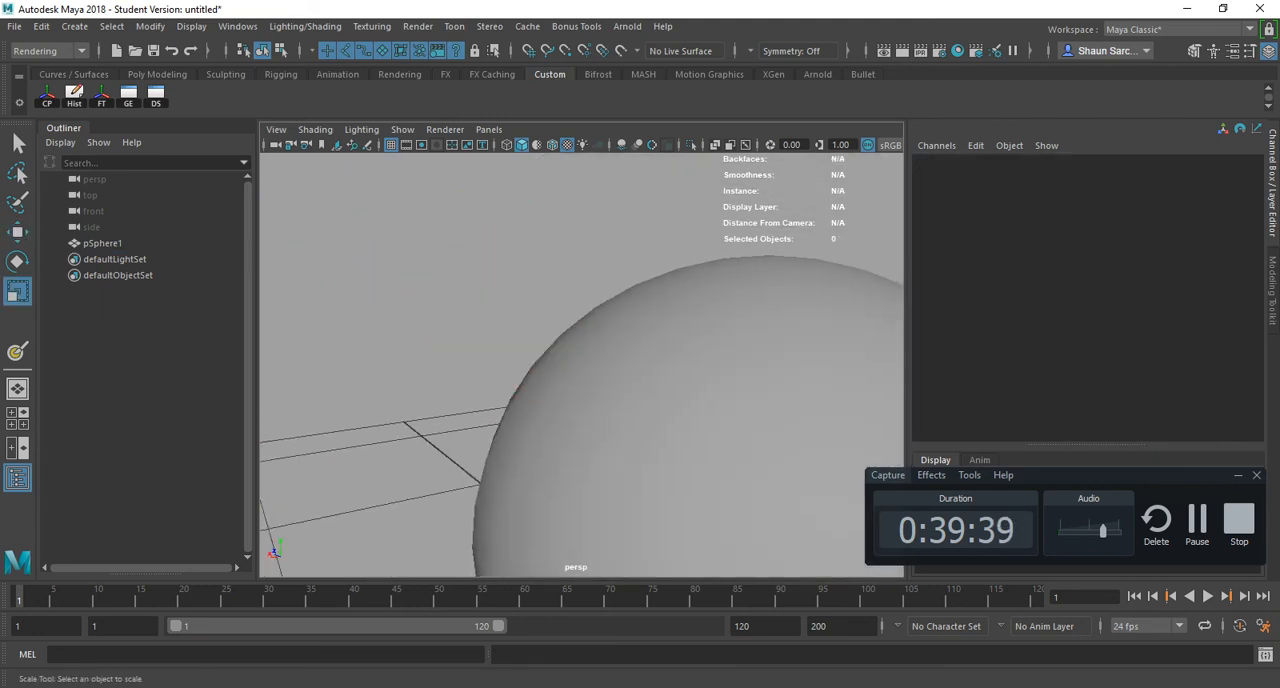
- Create a polygon cone and raise it above the large sphere to about Translate Y 7.351
{"action": "left_click", "coordinate": [74, 26]}
{"action": "mouse_move", "coordinate": [120, 67]}
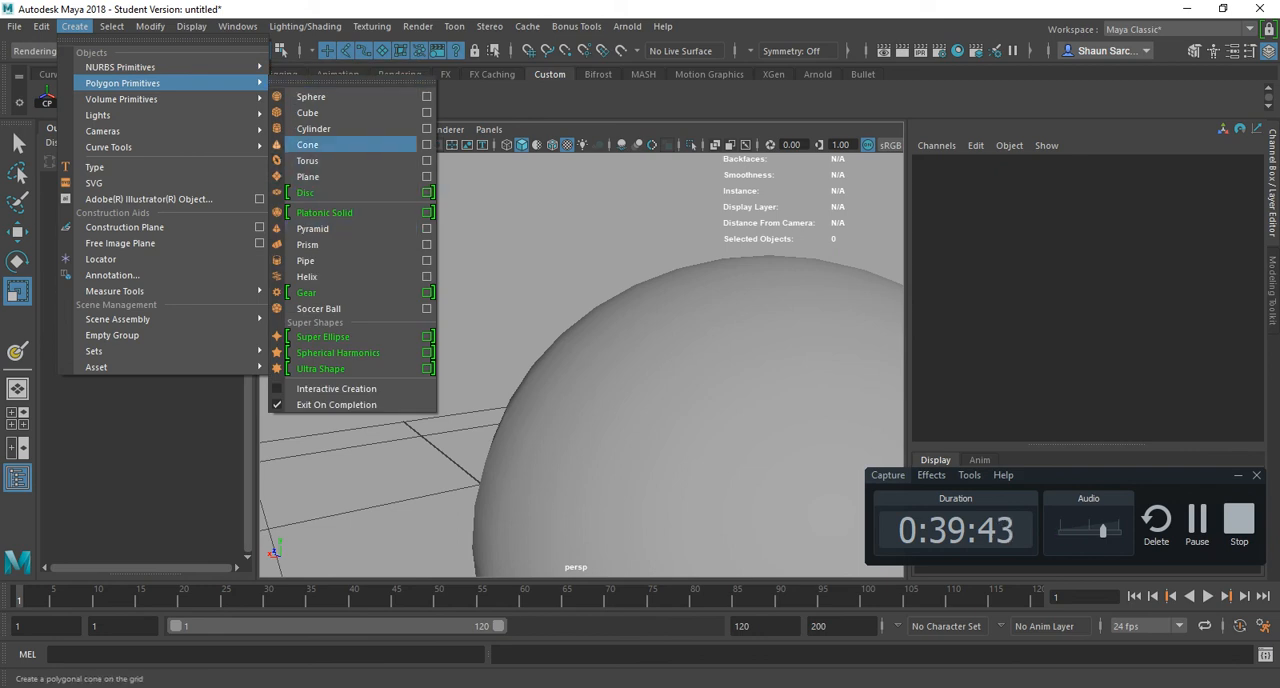
{"action": "left_click", "coordinate": [308, 145]}
{"action": "scroll", "coordinate": [582, 365], "scroll_direction": "down", "scroll_amount": 4}
{"action": "key", "text": "w"}
{"action": "left_click_drag", "start_coordinate": [582, 407], "coordinate": [545, 166]}
{"action": "scroll", "coordinate": [582, 365], "scroll_direction": "up", "scroll_amount": 5}
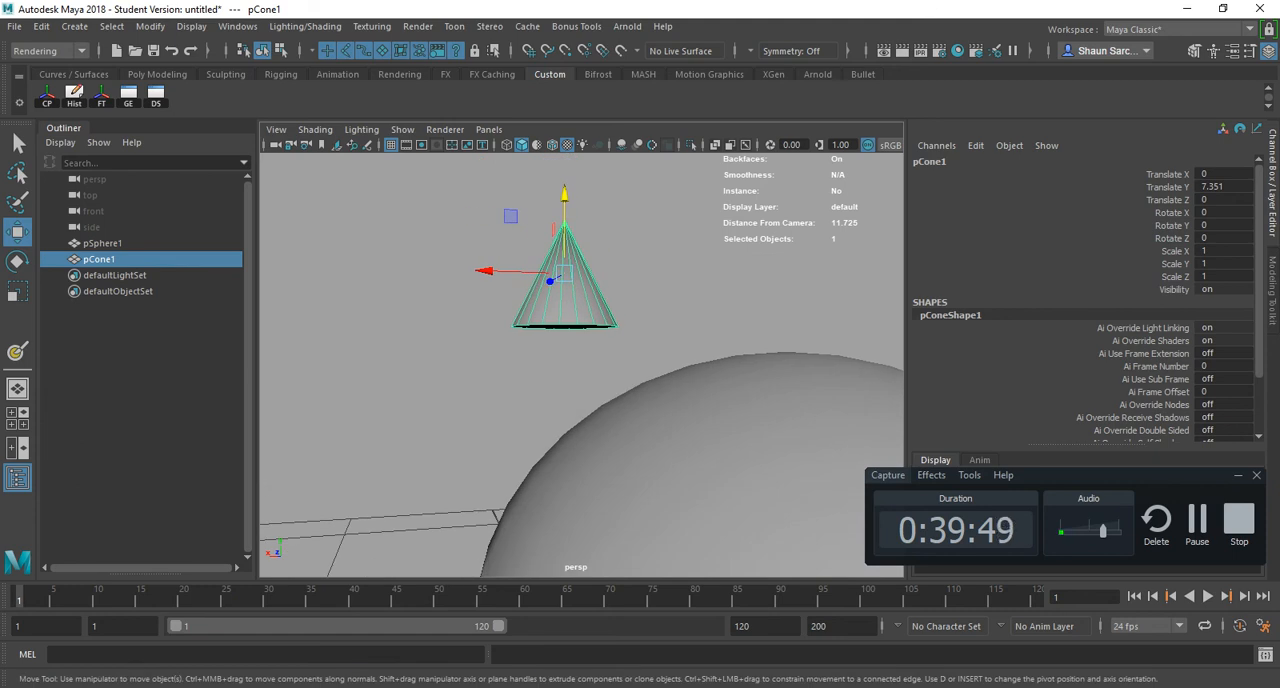
- Snap the cone's pivot to its base centre, and snap the cone onto a sphere vertex at X -1.578, Y 5.764, Z 2.034
{"action": "key", "text": "d"}
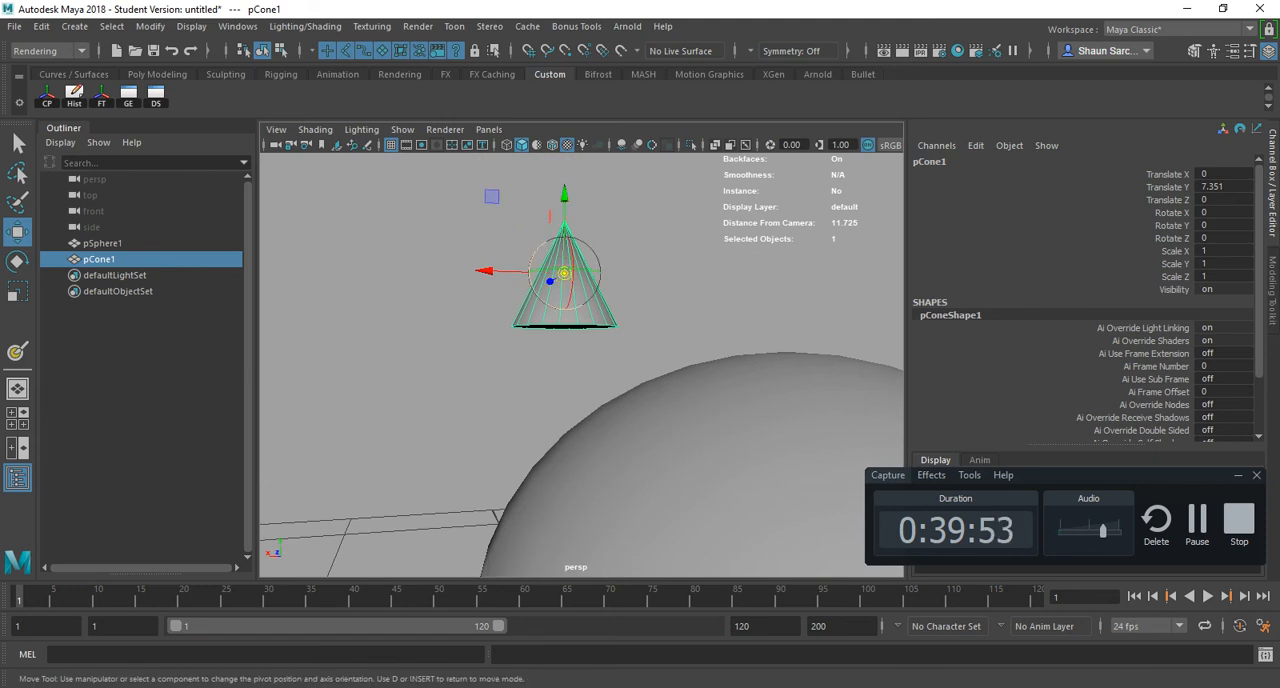
{"action": "left_click_drag", "start_coordinate": [564, 193], "coordinate": [564, 245]}
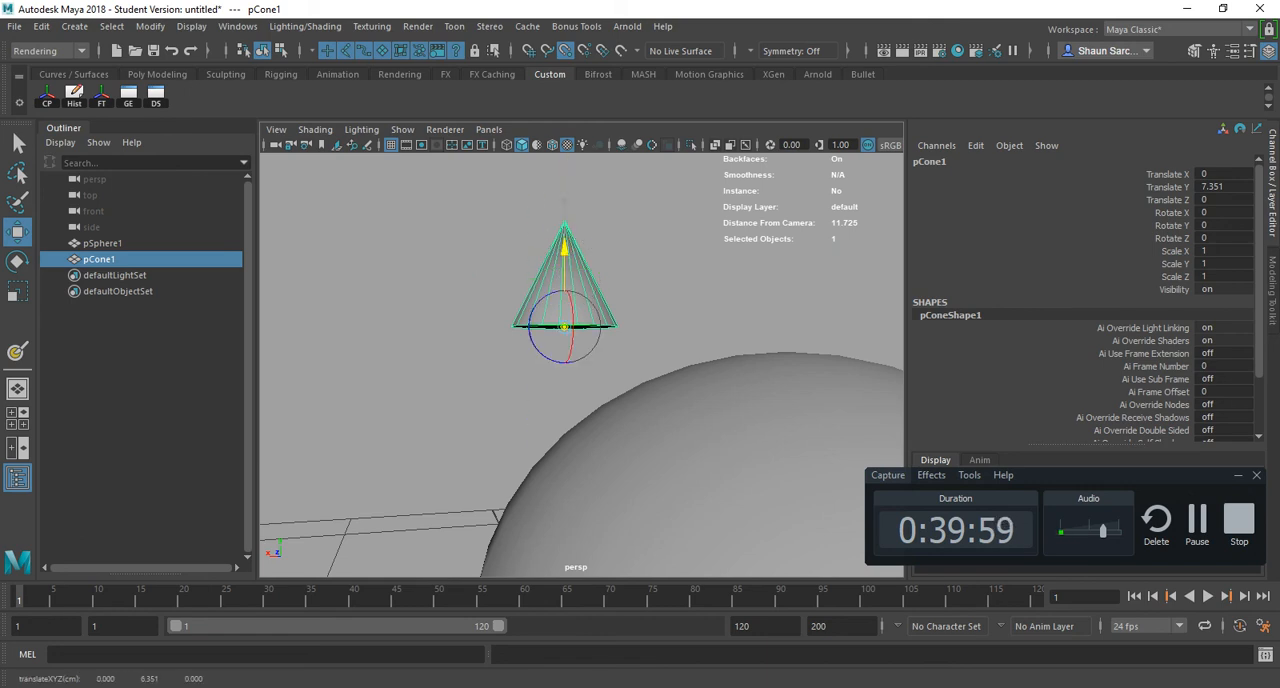
{"action": "key", "text": "d"}
{"action": "key", "text": "v"}
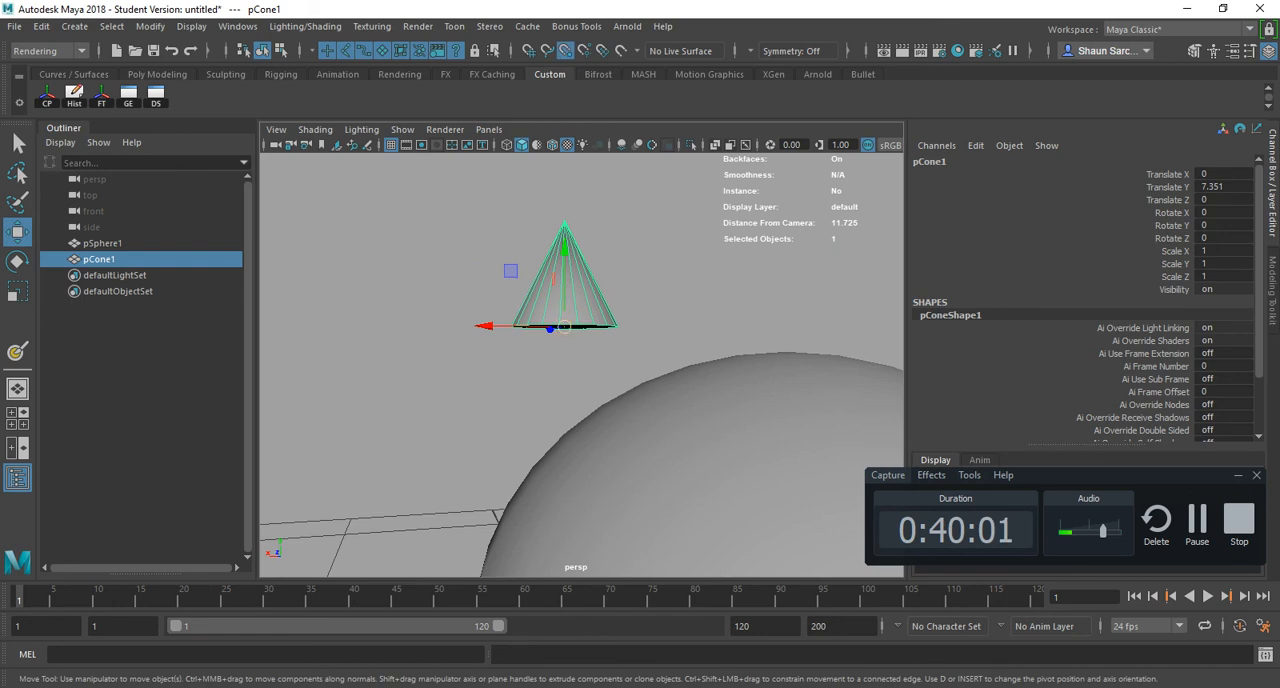
{"action": "left_click_drag", "start_coordinate": [564, 326], "coordinate": [612, 401]}
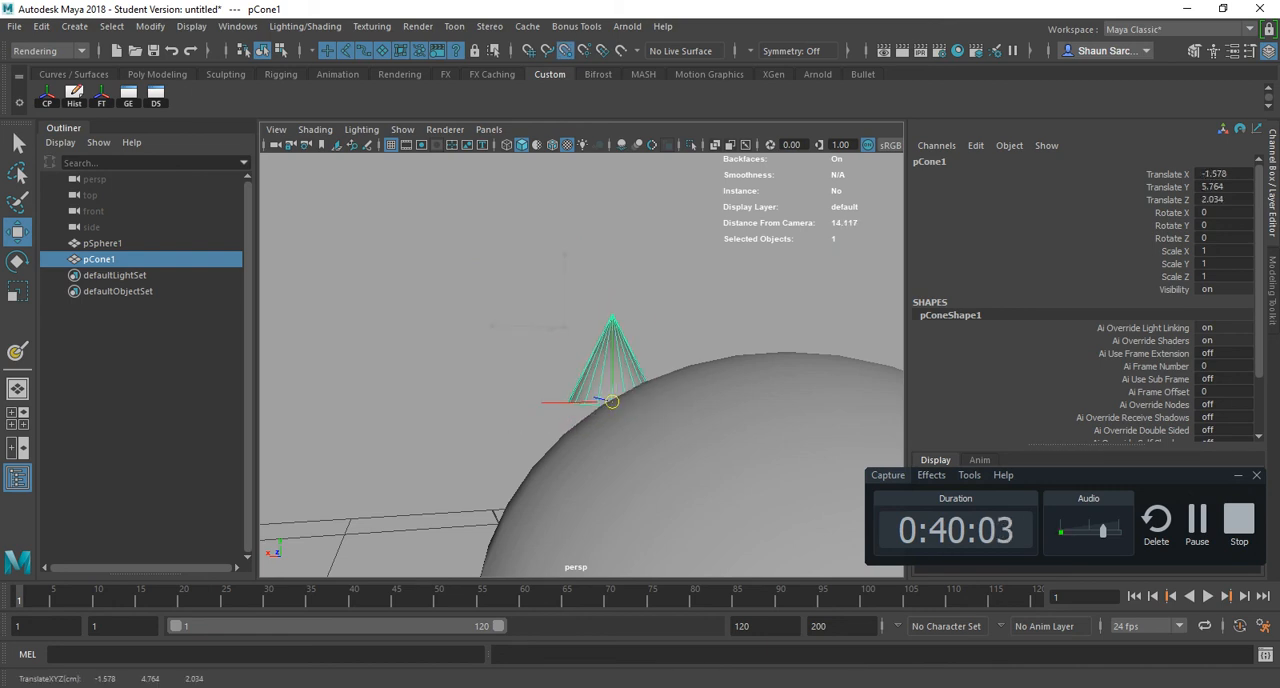
- Rotate the cone to about X 18, Y -1.5, Z -29.4 so its base lies flush against the sphere's surface
{"action": "key", "text": "e"}
{"action": "left_click_drag", "start_coordinate": [577, 339], "coordinate": [549, 369]}
{"action": "left_click_drag", "start_coordinate": [549, 369], "coordinate": [609, 355], "text": "alt"}
{"action": "left_click", "coordinate": [480, 290]}
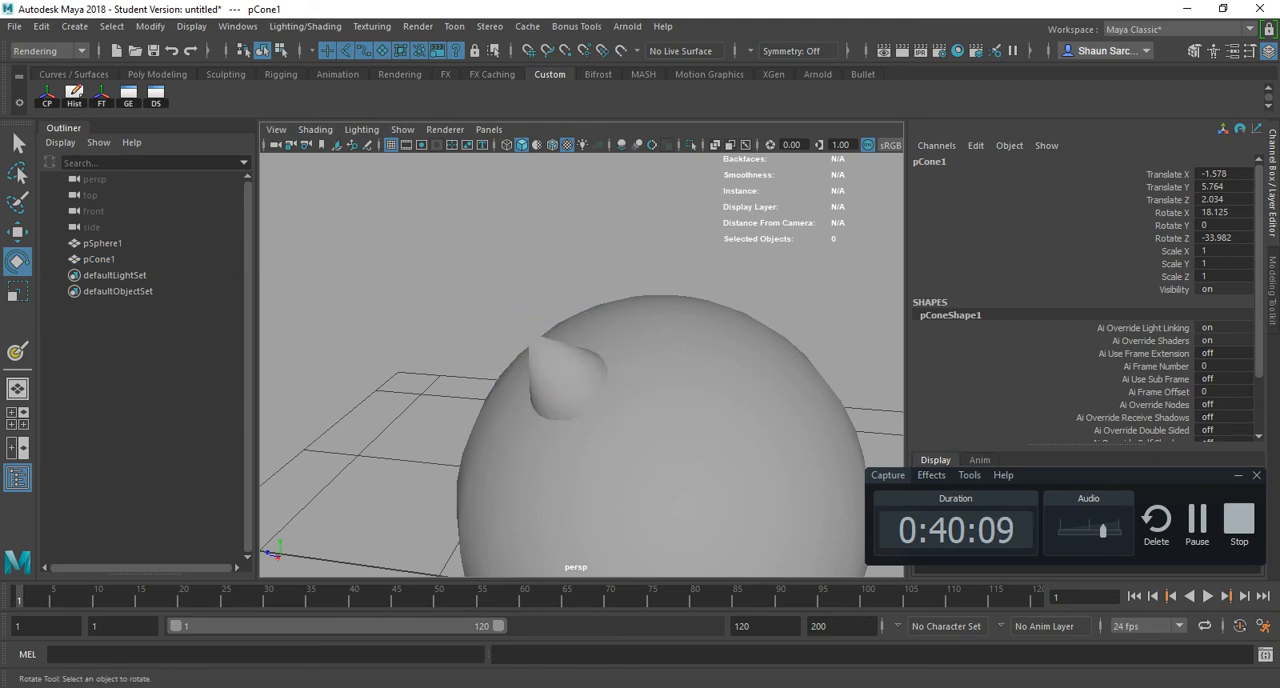
{"action": "left_click_drag", "start_coordinate": [480, 300], "coordinate": [650, 250], "text": "alt"}
{"action": "left_click", "coordinate": [571, 376]}
{"action": "left_click_drag", "start_coordinate": [571, 376], "coordinate": [584, 386], "text": "alt"}
{"action": "left_click_drag", "start_coordinate": [558, 330], "coordinate": [553, 329]}
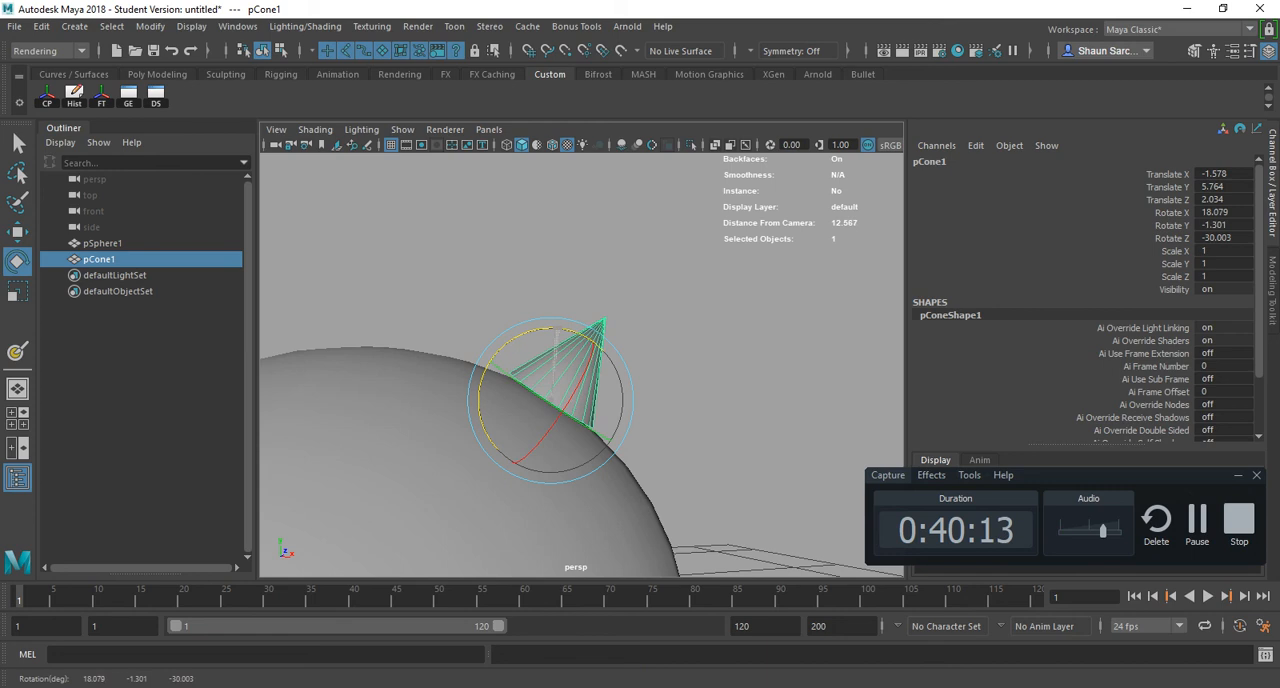
- Edit the cone's pivot so it sits slightly above the base, inside the cone
{"action": "key", "text": "w"}
{"action": "left_click_drag", "start_coordinate": [550, 399], "coordinate": [350, 412]}
{"action": "scroll", "coordinate": [582, 400], "scroll_direction": "down", "scroll_amount": 3}
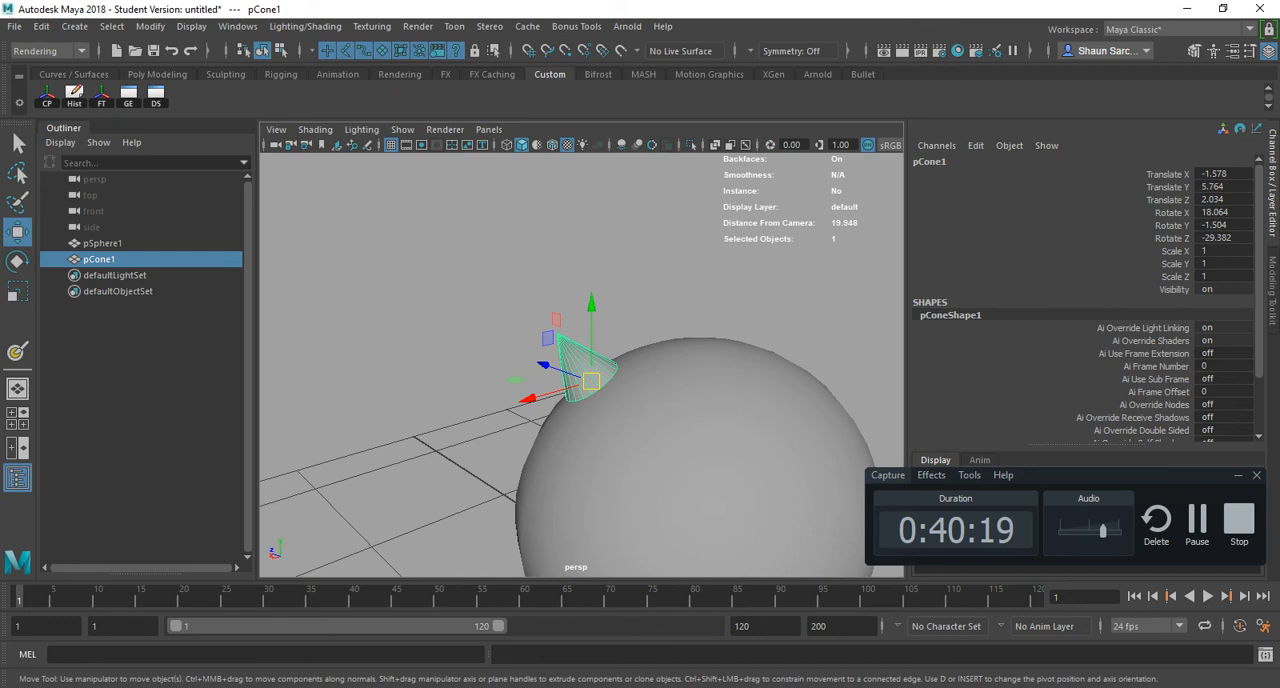
{"action": "left_click_drag", "start_coordinate": [590, 440], "coordinate": [588, 398], "text": "alt"}
{"action": "key", "text": "d"}
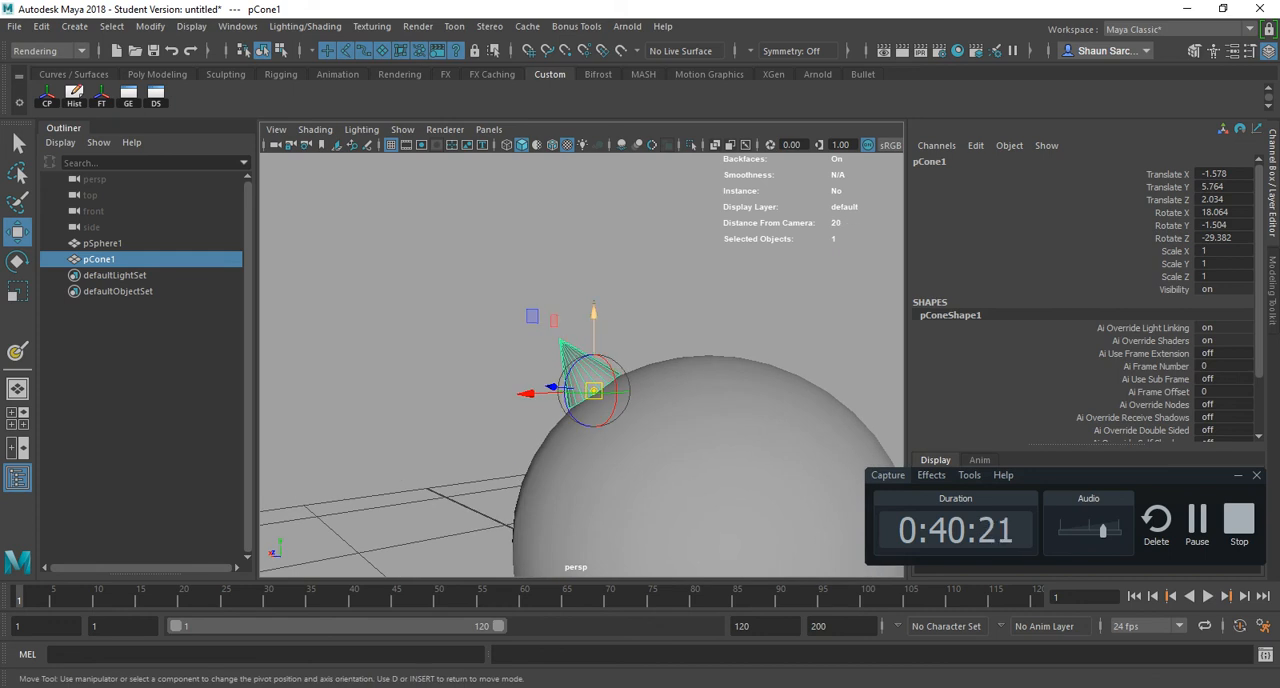
{"action": "left_click_drag", "start_coordinate": [594, 312], "coordinate": [594, 305]}
{"action": "left_click_drag", "start_coordinate": [527, 386], "coordinate": [612, 420]}
{"action": "key", "text": "d"}
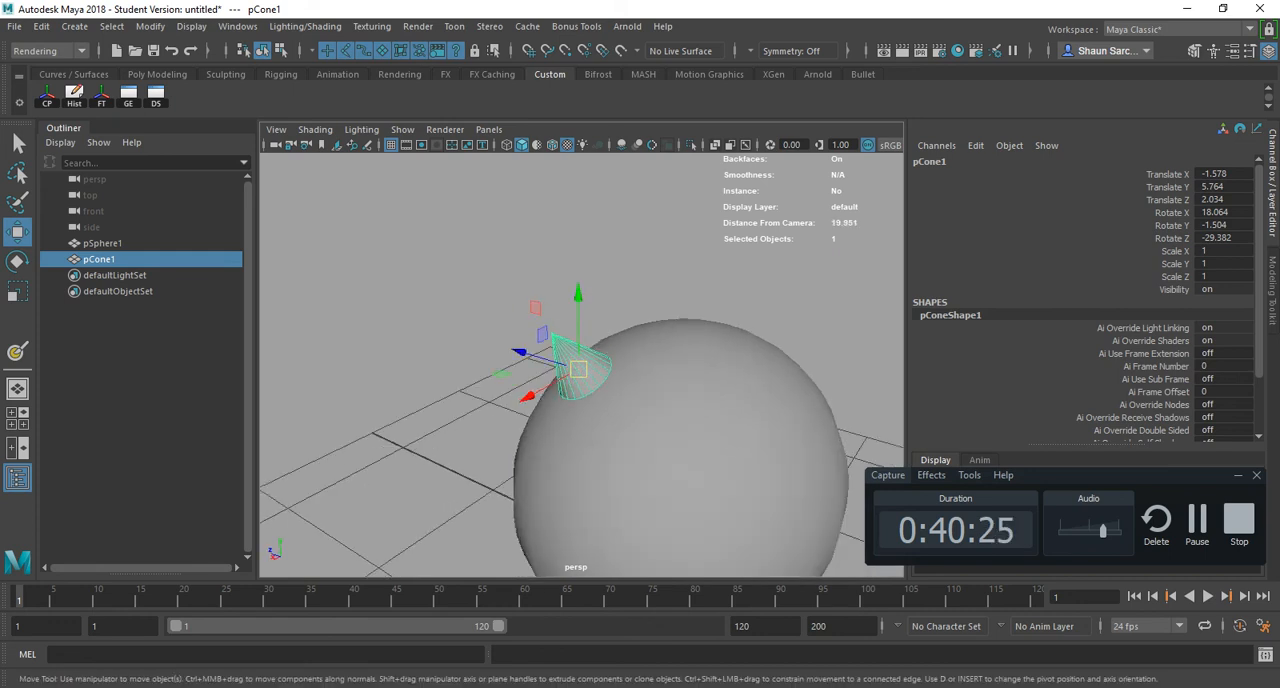
- Snap the cone by its pivot onto another sphere vertex at X -1.634, Y 5.534, Z 1.815
{"action": "key", "text": "v"}
{"action": "left_click_drag", "start_coordinate": [579, 369], "coordinate": [690, 350]}
{"action": "key", "text": "v"}
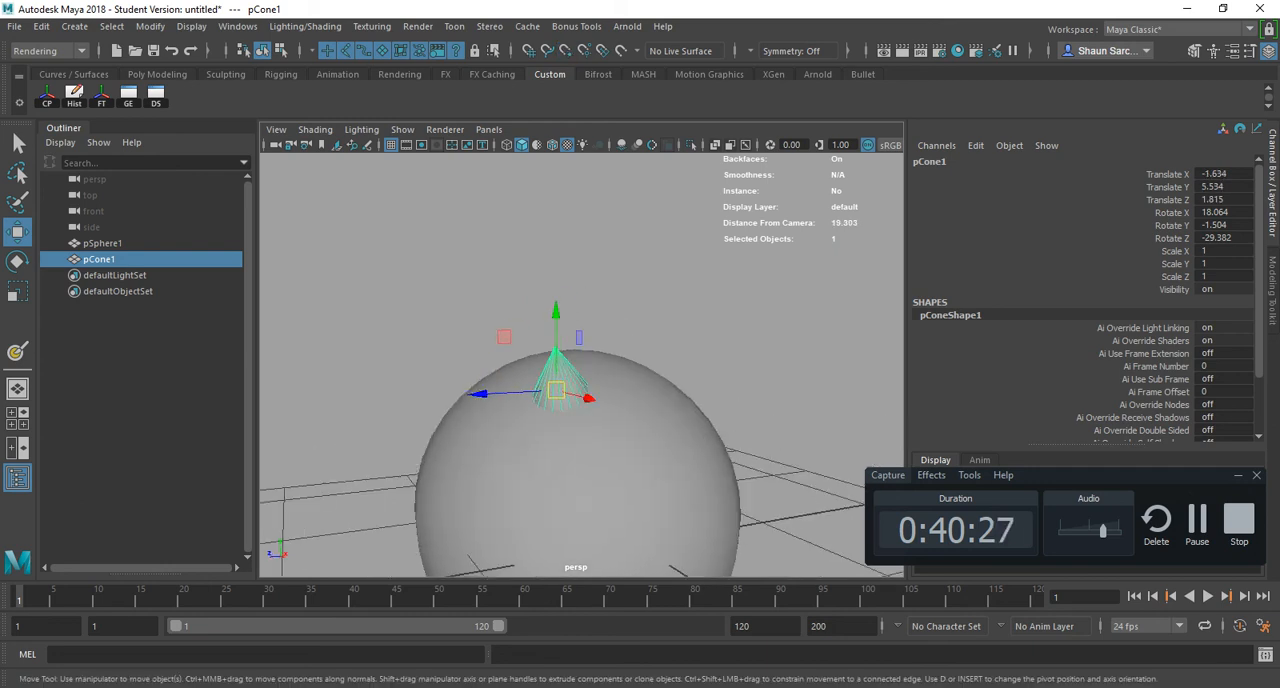
{"action": "left_click", "coordinate": [690, 290]}
{"action": "left_click_drag", "start_coordinate": [690, 290], "coordinate": [660, 390], "text": "alt"}
{"action": "scroll", "coordinate": [660, 390], "scroll_direction": "down", "scroll_amount": 5}
{"action": "left_click", "coordinate": [570, 371]}
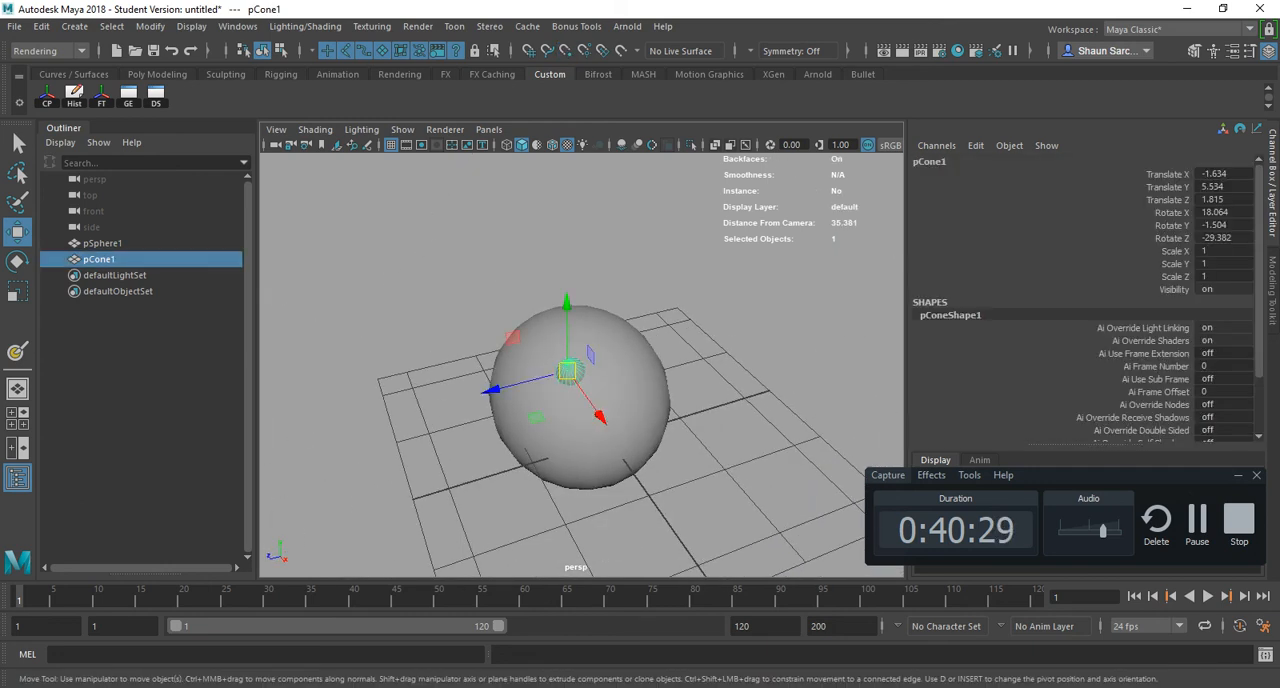
{"action": "left_click_drag", "start_coordinate": [572, 375], "coordinate": [510, 340], "text": "alt"}
- Switch to the hotkey PDF in Acrobat and review the Snapping entries for Grid, Curve, Point and Transform Snap
{"action": "key", "text": "alt+Tab"}
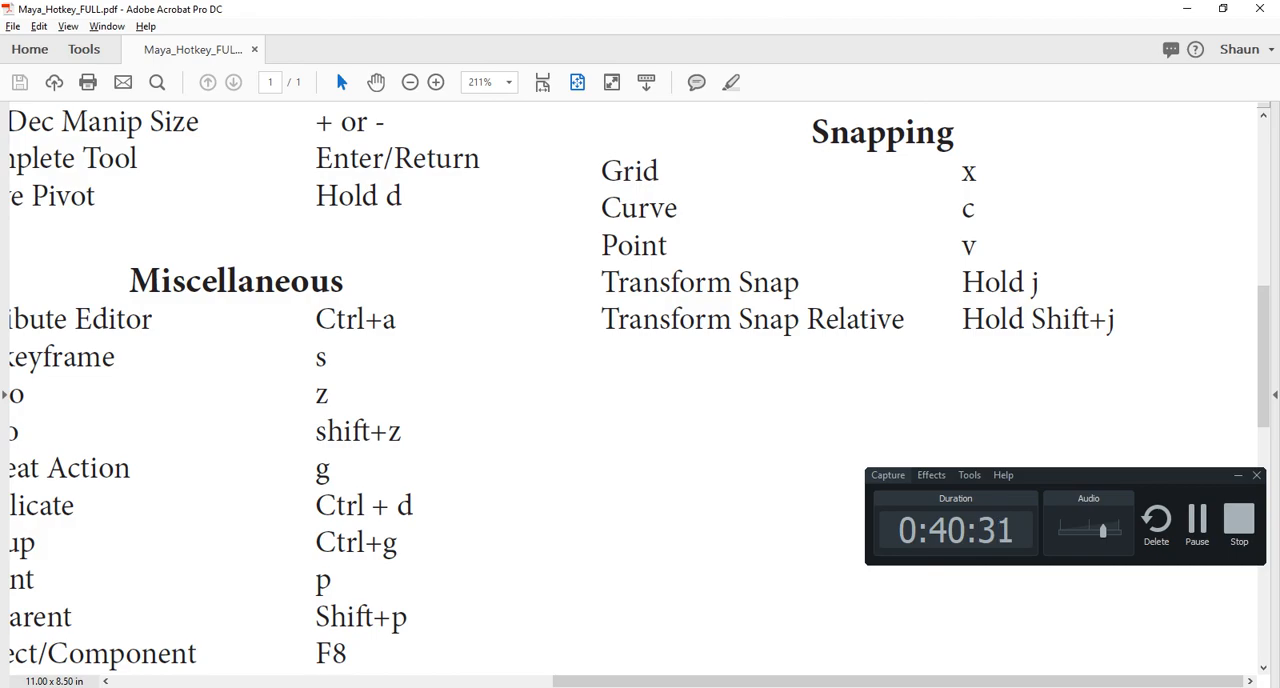
{"action": "left_click_drag", "start_coordinate": [602, 171], "coordinate": [976, 172]}
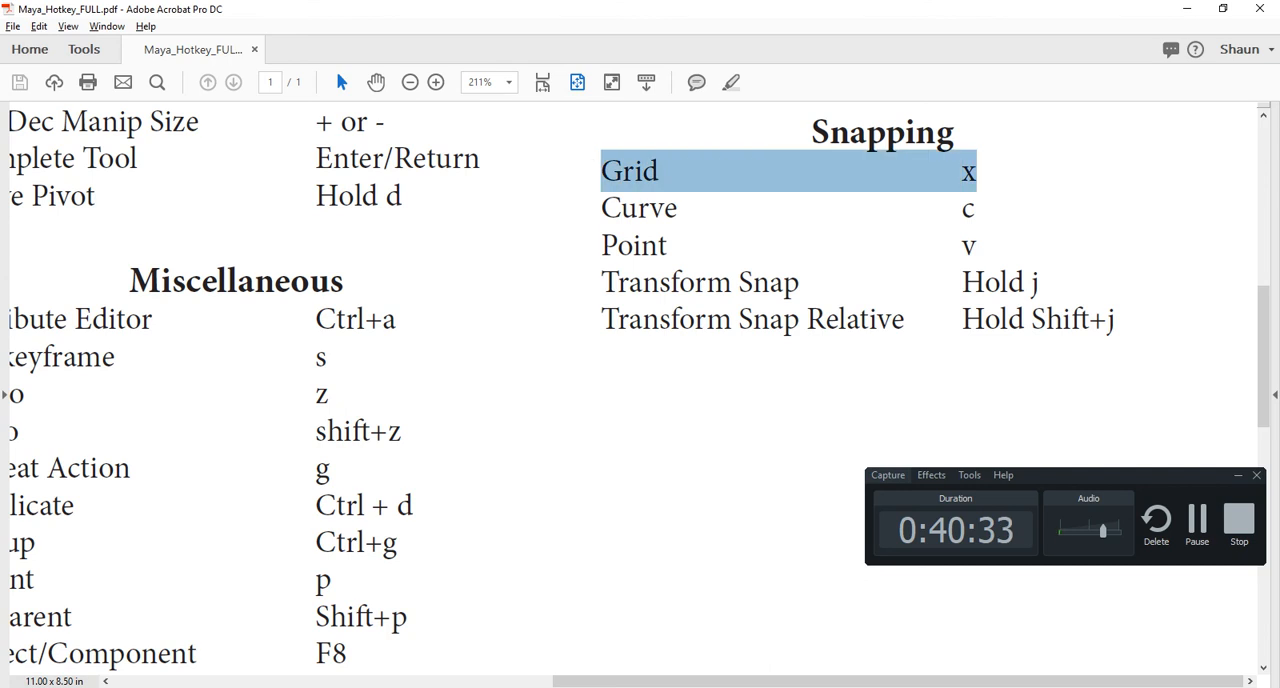
{"action": "left_click_drag", "start_coordinate": [602, 208], "coordinate": [602, 245]}
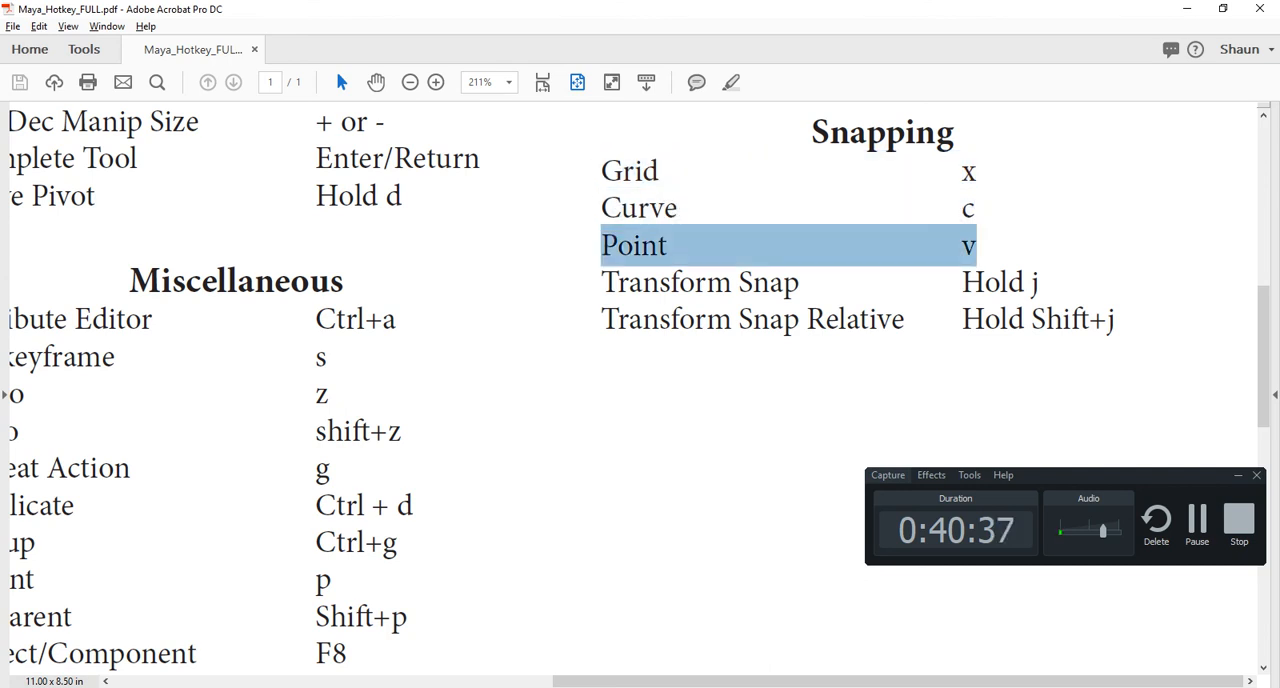
{"action": "left_click_drag", "start_coordinate": [977, 172], "coordinate": [961, 172]}
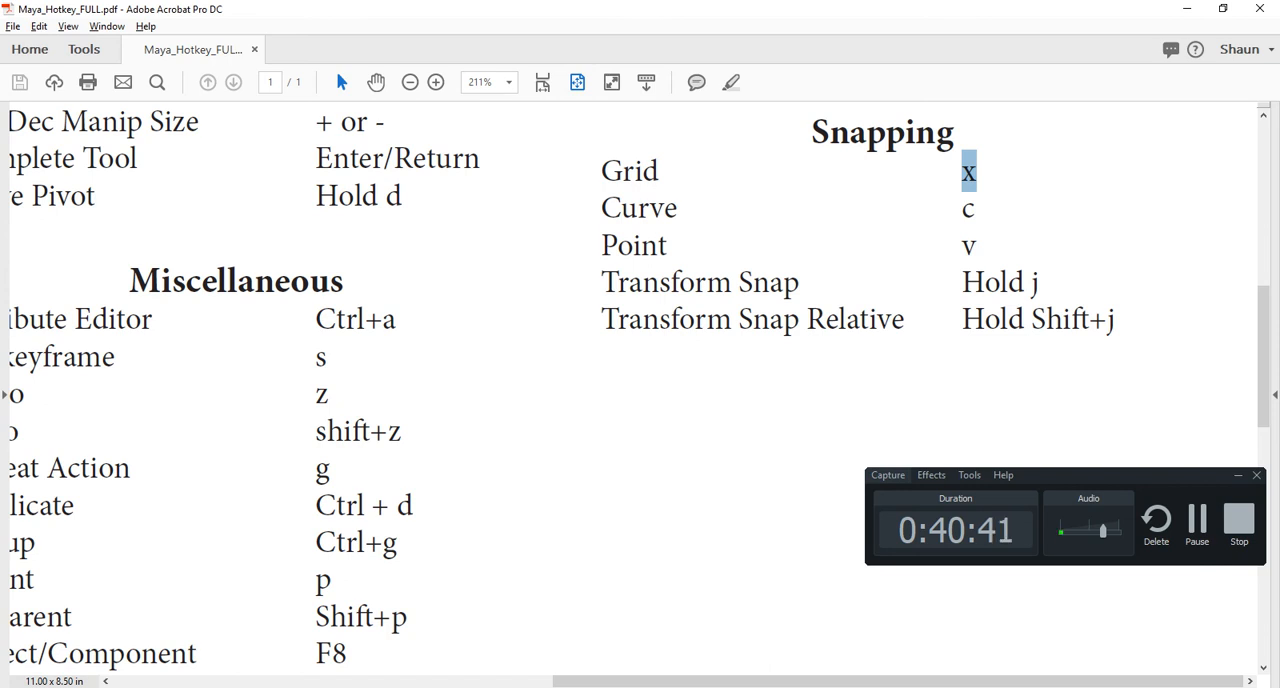
{"action": "left_click_drag", "start_coordinate": [977, 209], "coordinate": [602, 209]}
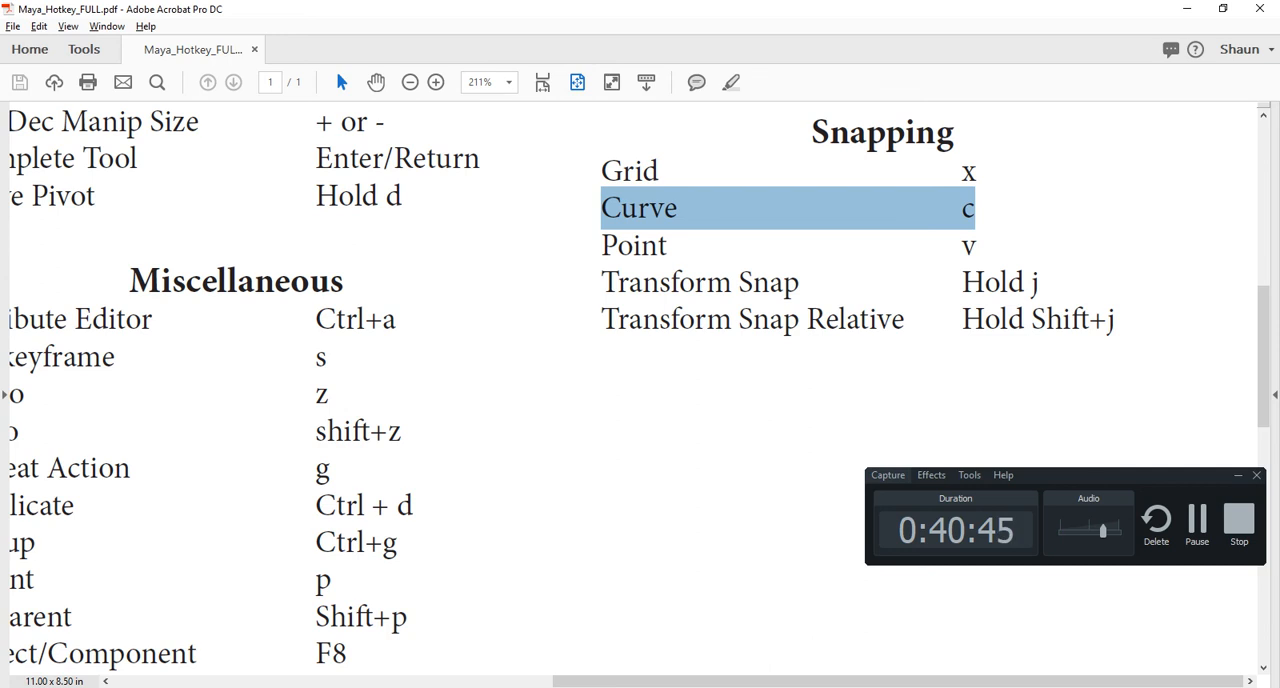
{"action": "double_click", "coordinate": [973, 254]}
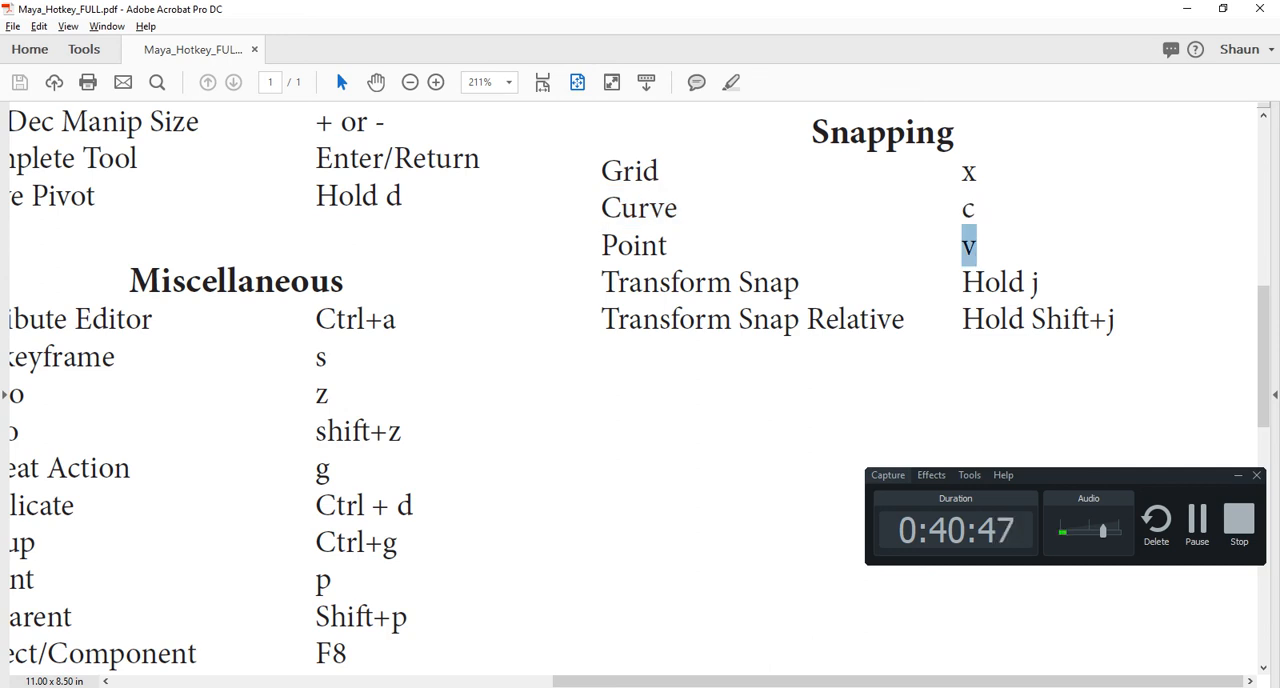
{"action": "left_click", "coordinate": [975, 250]}
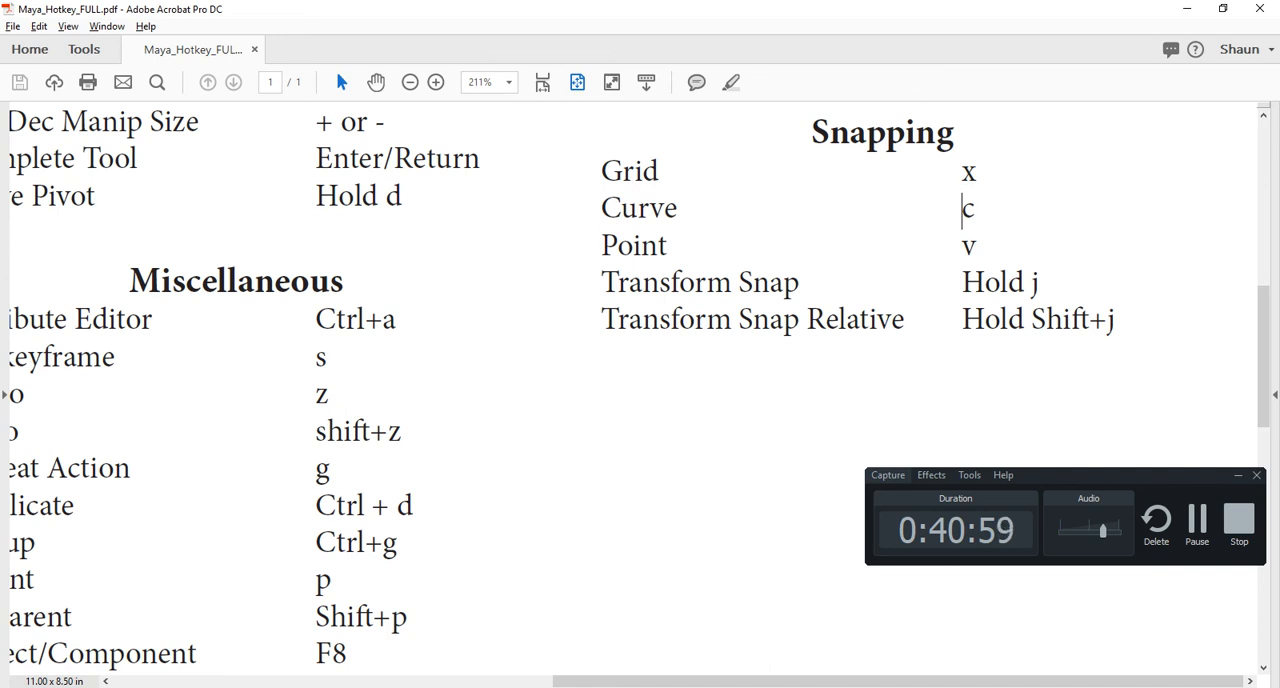
{"action": "left_click_drag", "start_coordinate": [602, 283], "coordinate": [905, 320]}
- Switch to Maya, delete the cone, and scale the sphere into a tall ellipsoid of about X -2.52, Y 5.888, Z 1.829
{"action": "key", "text": "alt+Tab"}
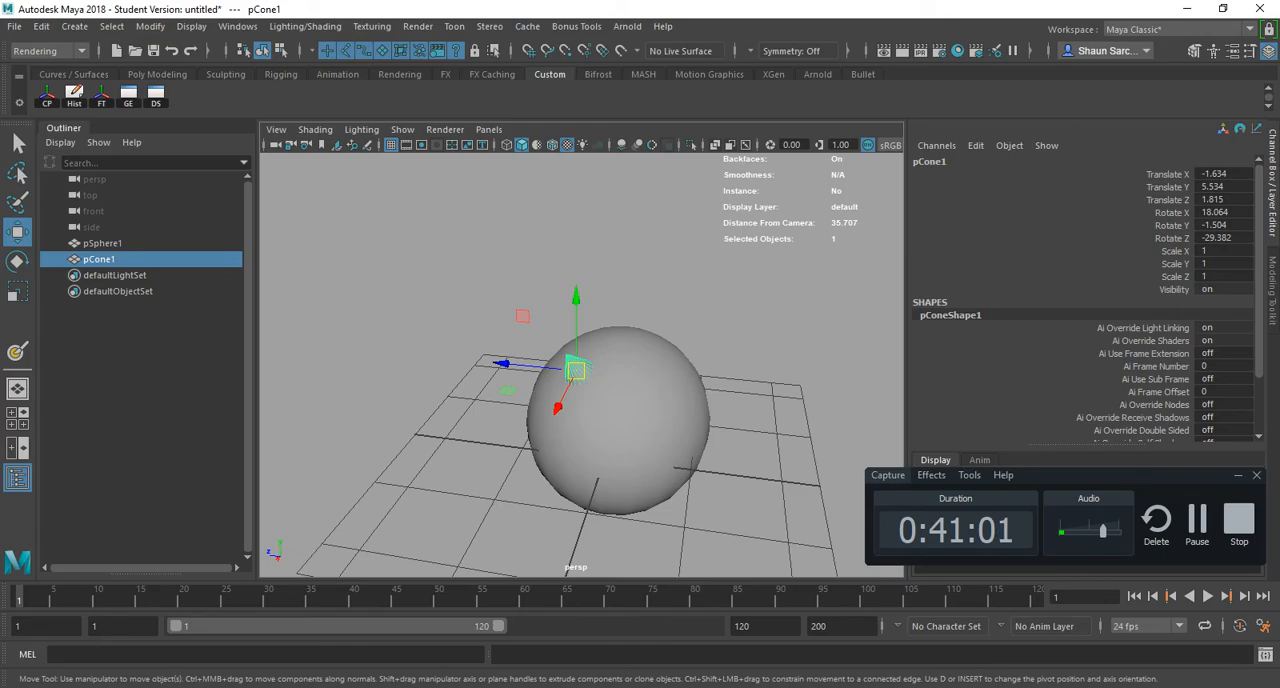
{"action": "key", "text": "Delete"}
{"action": "left_click", "coordinate": [621, 384]}
{"action": "key", "text": "r"}
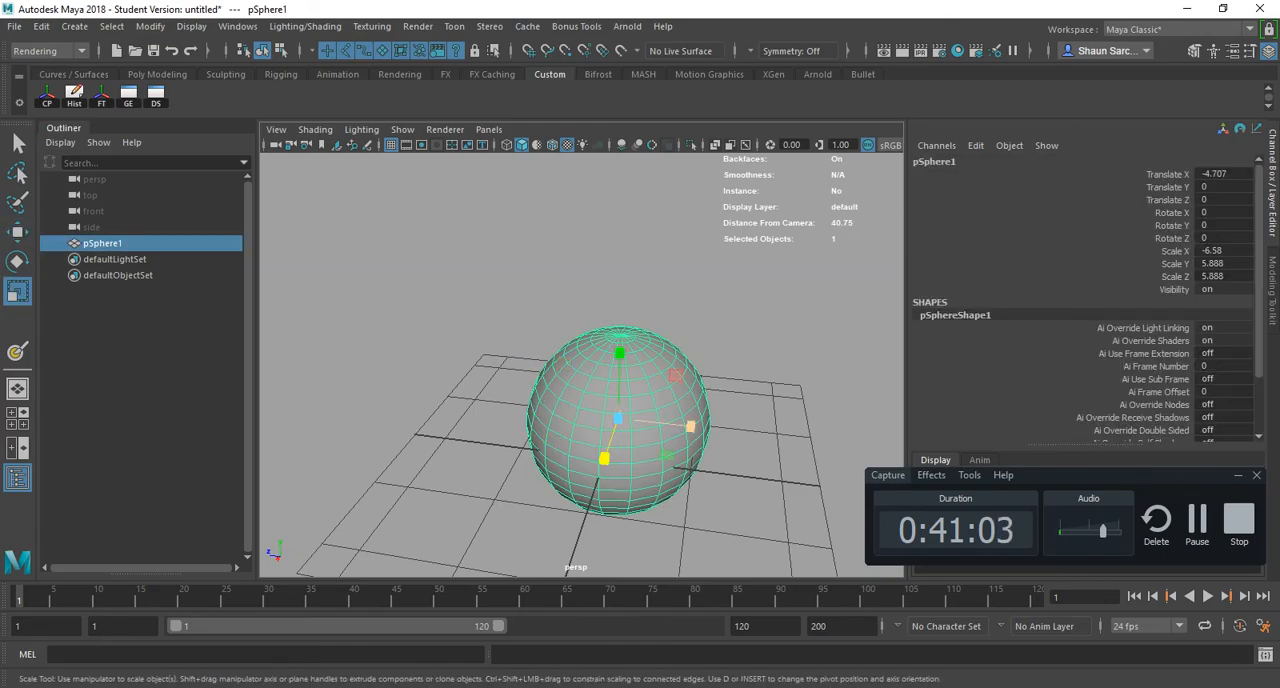
{"action": "left_click_drag", "start_coordinate": [690, 426], "coordinate": [640, 421]}
{"action": "left_click_drag", "start_coordinate": [604, 458], "coordinate": [611, 436]}
{"action": "left_click_drag", "start_coordinate": [611, 436], "coordinate": [548, 398], "text": "alt"}
{"action": "left_click_drag", "start_coordinate": [600, 468], "coordinate": [610, 464]}
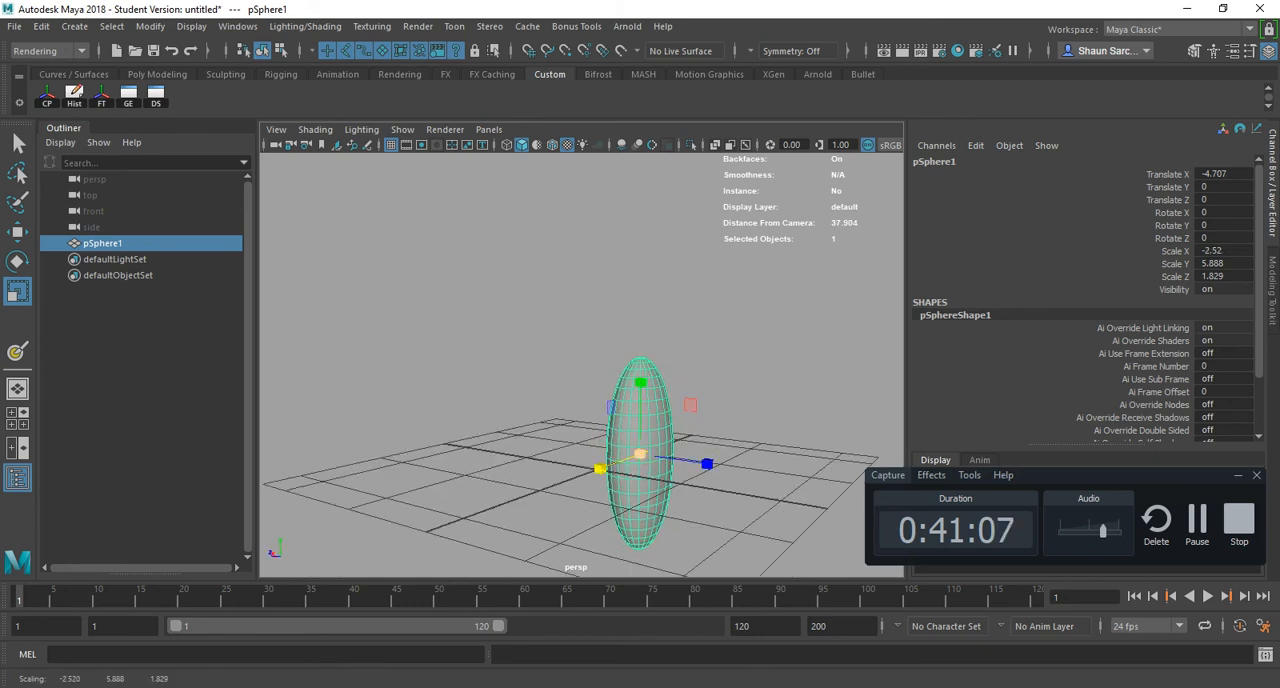
- Move the stretched sphere up and toward the grid's centre, to about Translate X -0.922, Y 5.596
{"action": "key", "text": "w"}
{"action": "key", "text": "x"}
{"action": "left_click_drag", "start_coordinate": [641, 376], "coordinate": [631, 287]}
{"action": "scroll", "coordinate": [631, 297], "scroll_direction": "up", "scroll_amount": 1}
{"action": "middle_click_drag", "start_coordinate": [631, 287], "coordinate": [566, 283], "text": "alt"}
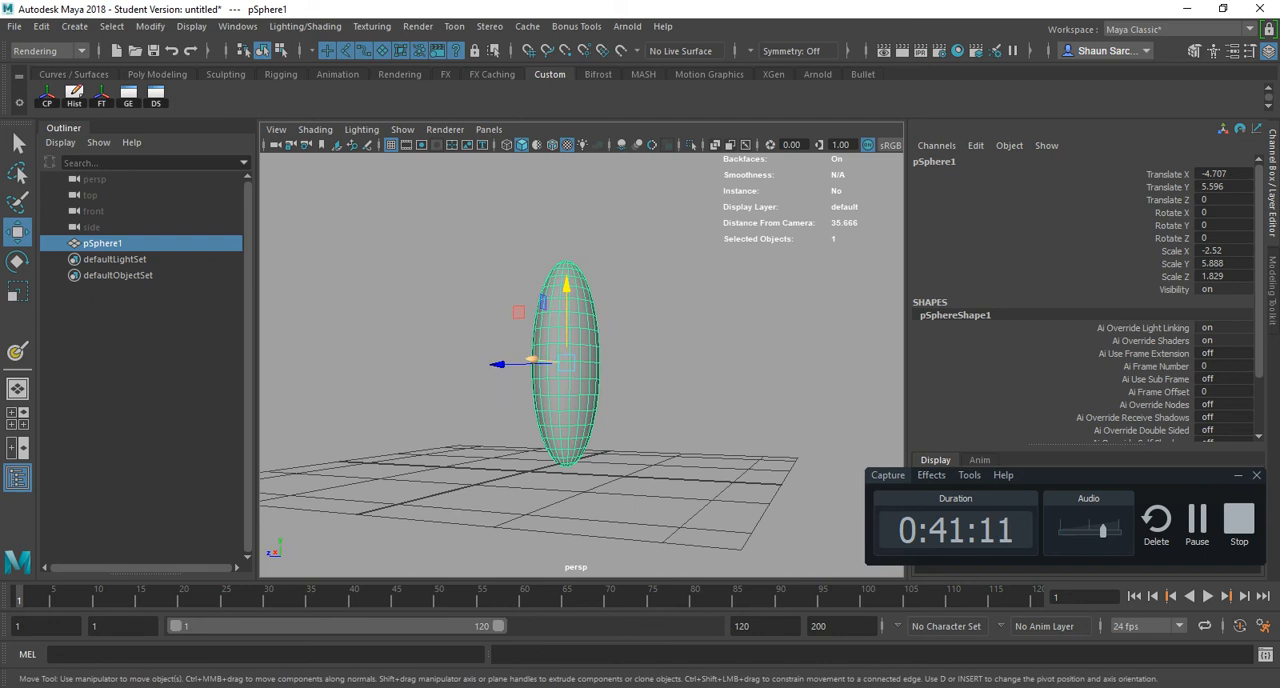
{"action": "left_click_drag", "start_coordinate": [533, 359], "coordinate": [500, 358]}
{"action": "left_click_drag", "start_coordinate": [500, 358], "coordinate": [560, 360], "text": "alt"}
{"action": "scroll", "coordinate": [560, 360], "scroll_direction": "up", "scroll_amount": 3}
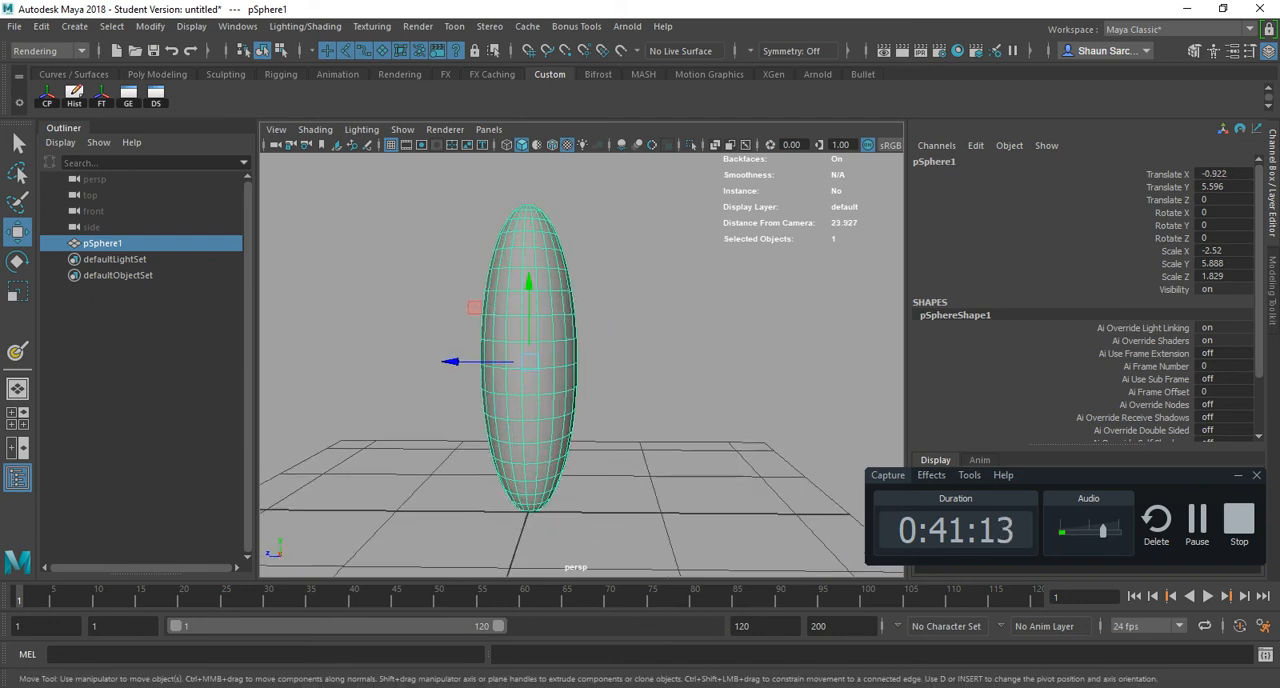
- Try rotating the ellipsoid about X, freely by about 18.6 degrees and with step snapping by -180 degrees, undoing both rotations
{"action": "key", "text": "e"}
{"action": "left_click_drag", "start_coordinate": [571, 303], "coordinate": [517, 301]}
{"action": "key", "text": "ctrl+z"}
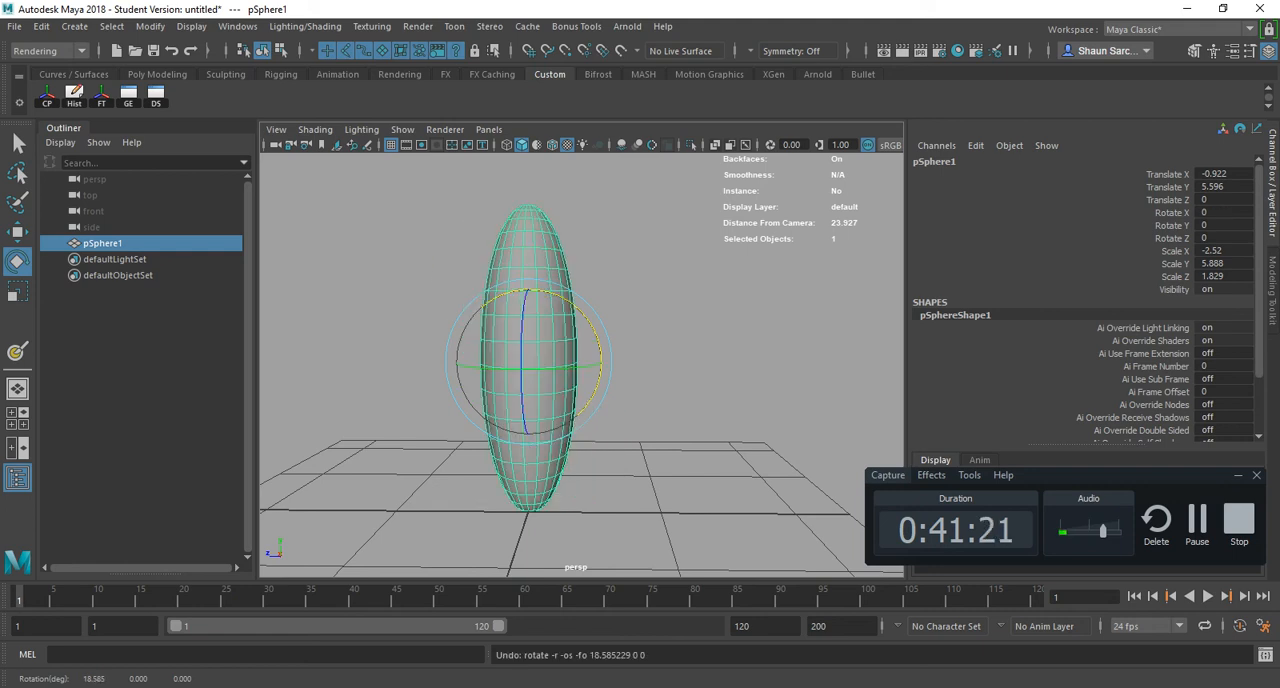
{"action": "key", "text": "j"}
{"action": "mouse_move", "coordinate": [547, 293]}
{"action": "left_mouse_down"}
{"action": "mouse_move", "coordinate": [578, 312]}
{"action": "mouse_move", "coordinate": [601, 361]}
{"action": "mouse_move", "coordinate": [580, 414]}
{"action": "mouse_move", "coordinate": [602, 361]}
{"action": "mouse_move", "coordinate": [599, 381]}
{"action": "left_mouse_up"}
{"action": "key", "text": "ctrl+z"}
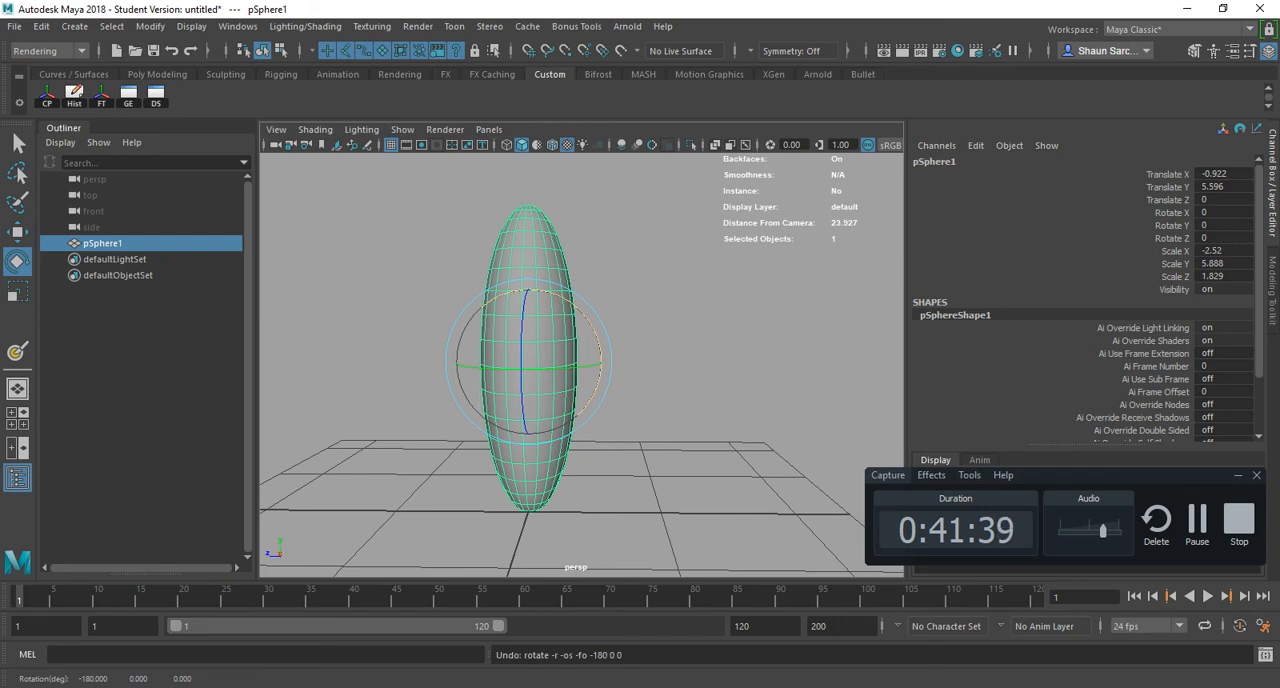
- Rotate the ellipsoid freely about X, and set its Rotate X to 22.5
{"action": "left_click_drag", "start_coordinate": [568, 301], "coordinate": [593, 324]}
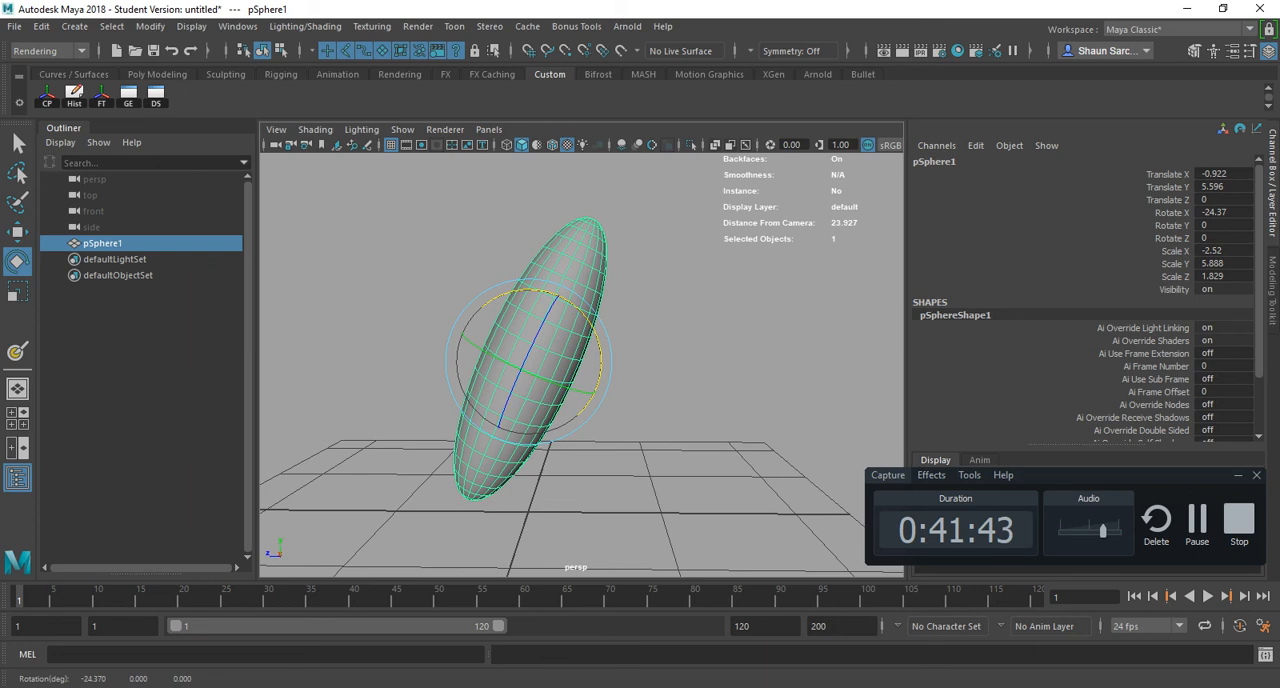
{"action": "left_click", "coordinate": [1223, 212]}
{"action": "type", "text": "22.5"}
{"action": "key", "text": "Return"}
{"action": "left_click_drag", "start_coordinate": [660, 300], "coordinate": [614, 318], "text": "alt"}
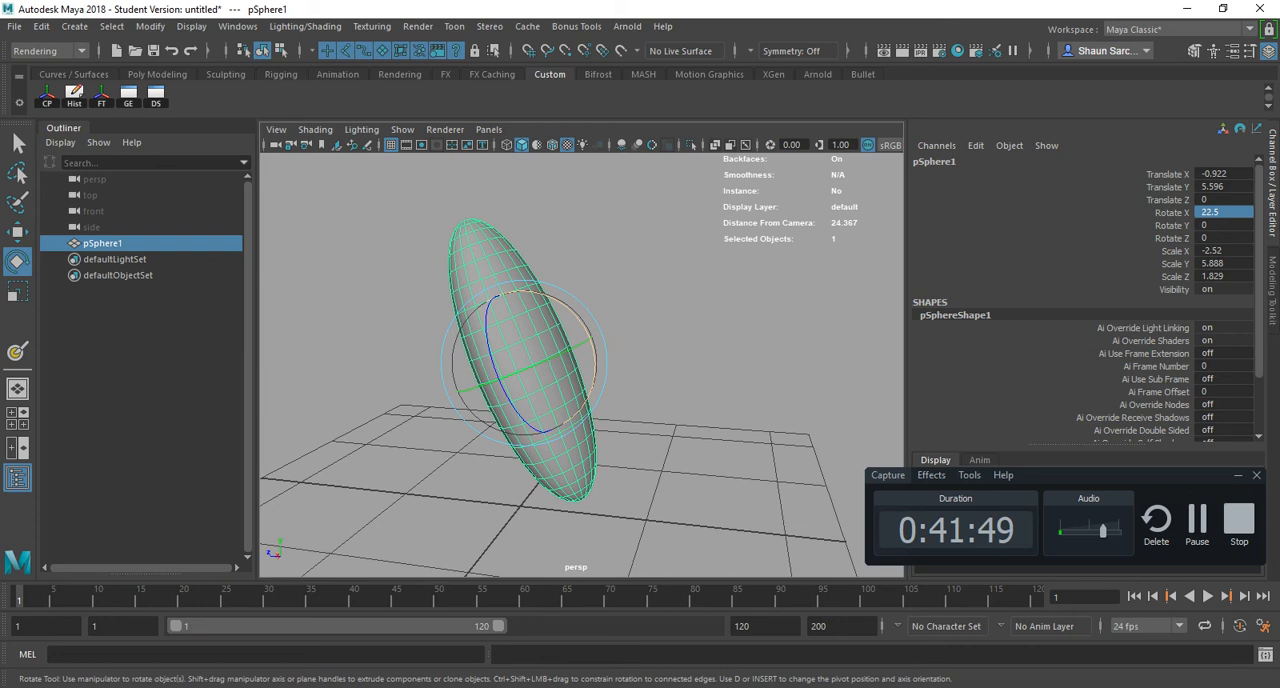
- Try a step-snapped rotation to Rotate X 30, undo it, and rotate the ellipsoid in relative snap steps to 97.5
{"action": "type", "text": "30"}
{"action": "key", "text": "Return"}
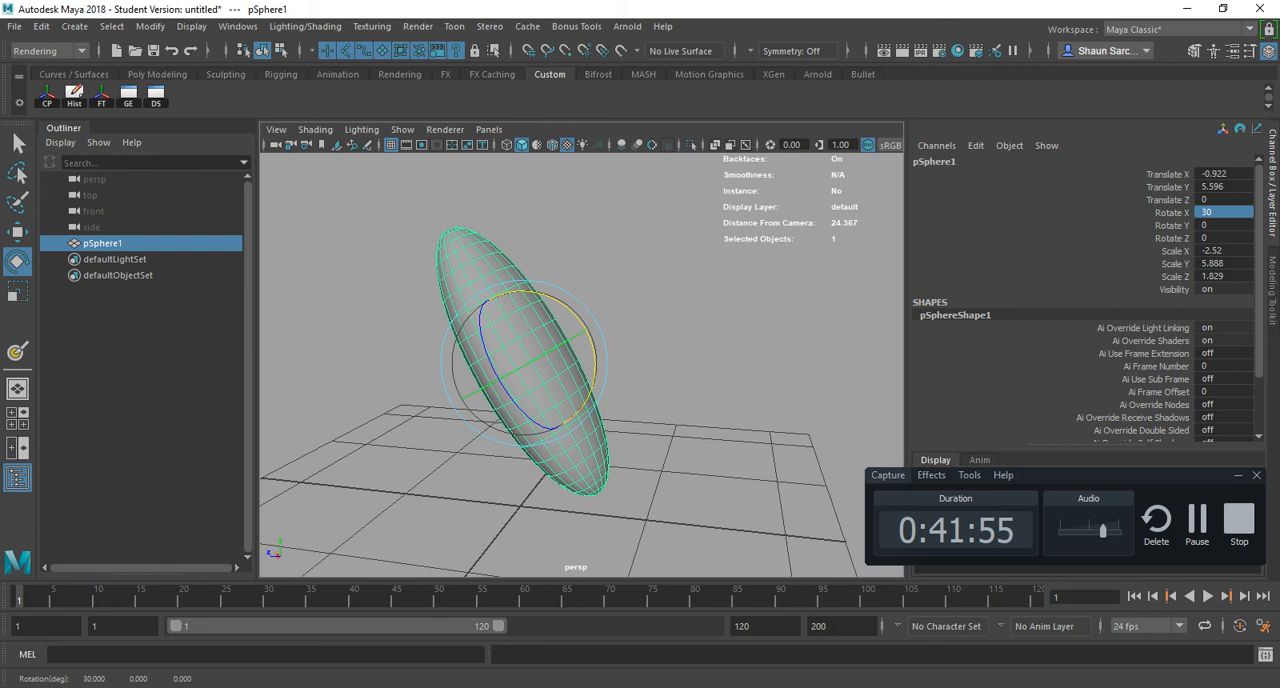
{"action": "key", "text": "ctrl+z"}
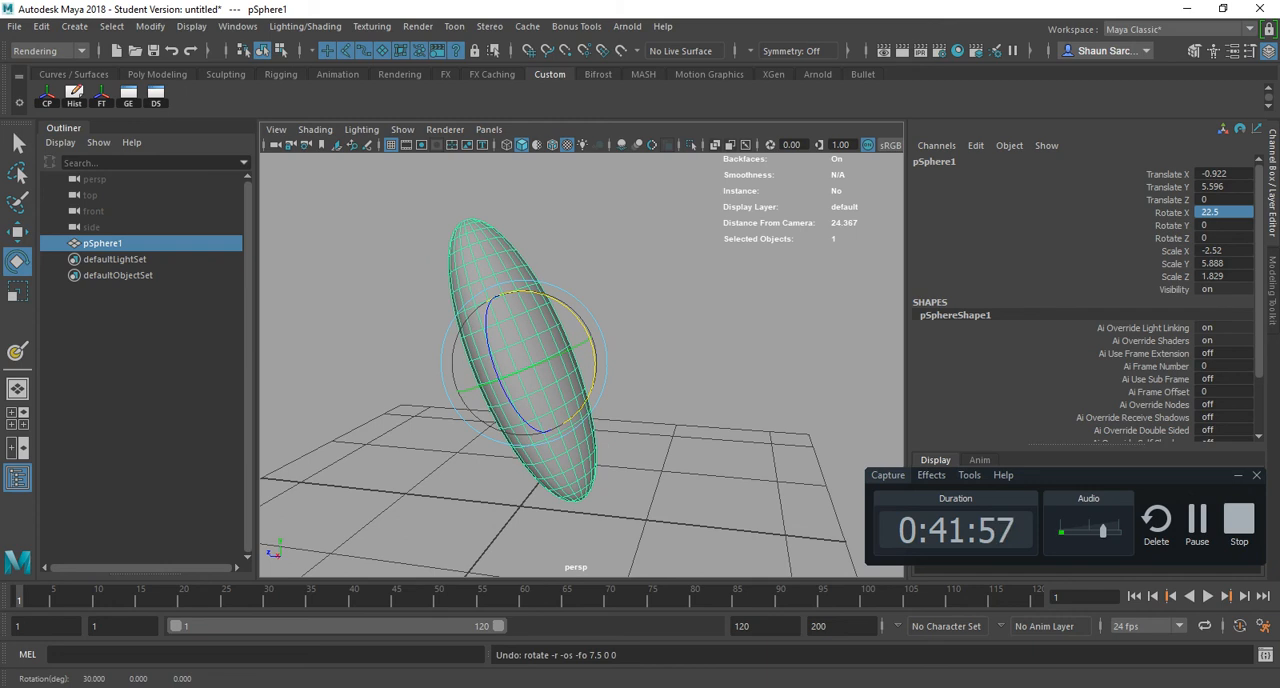
{"action": "left_click_drag", "start_coordinate": [575, 312], "coordinate": [513, 294]}
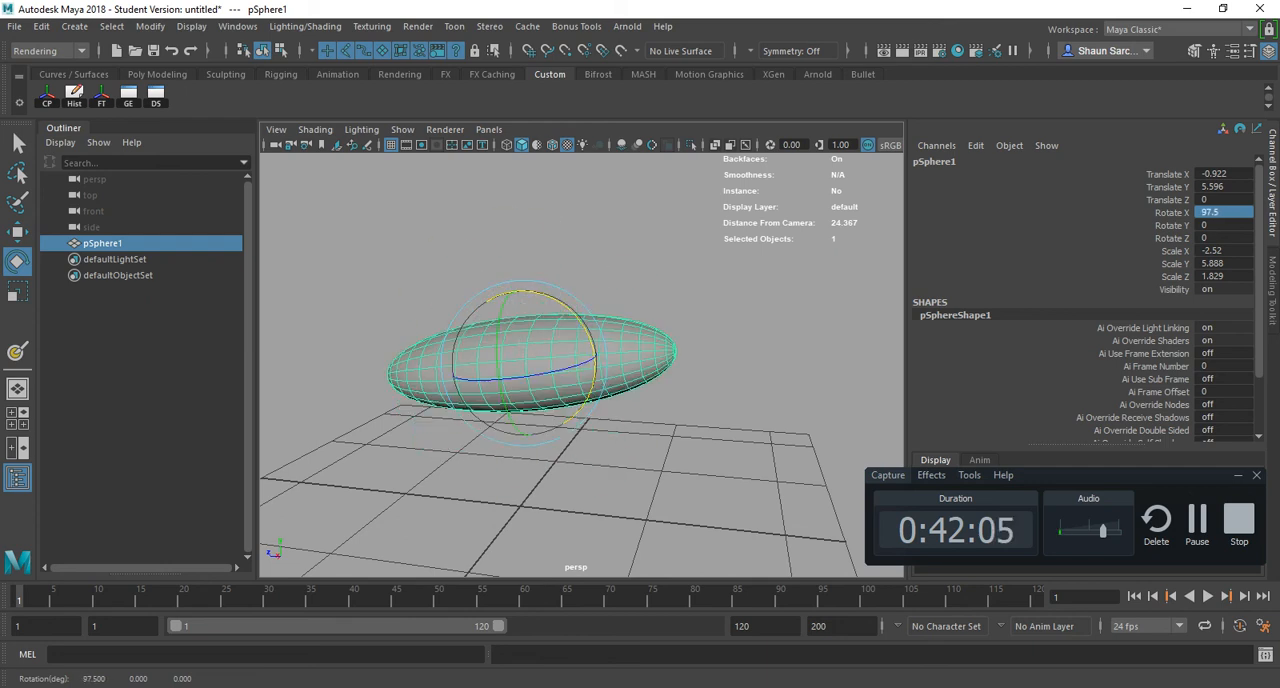
- Switch to the hotkey PDF and highlight the Transform Snap Relative entry with its hotkey
{"action": "key", "text": "alt+Tab"}
{"action": "double_click", "coordinate": [855, 320]}
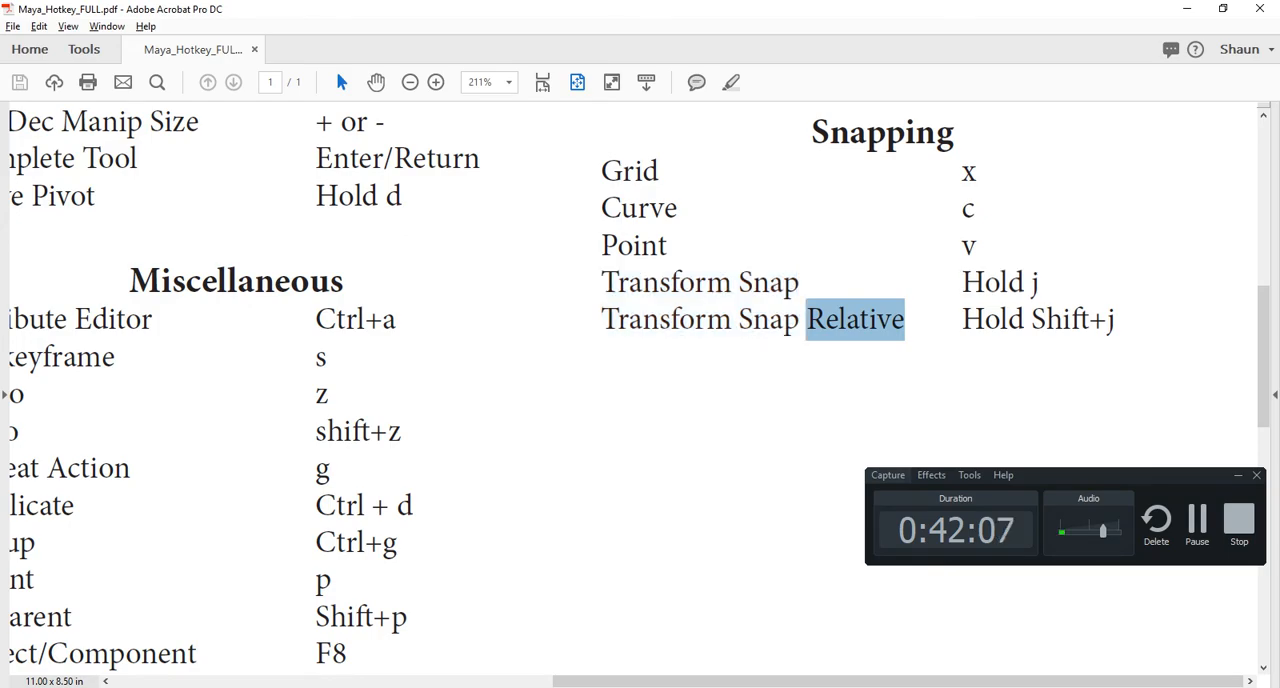
{"action": "left_click", "coordinate": [731, 320]}
{"action": "left_click_drag", "start_coordinate": [659, 320], "coordinate": [1107, 320]}
{"action": "key", "text": "shift+Right"}
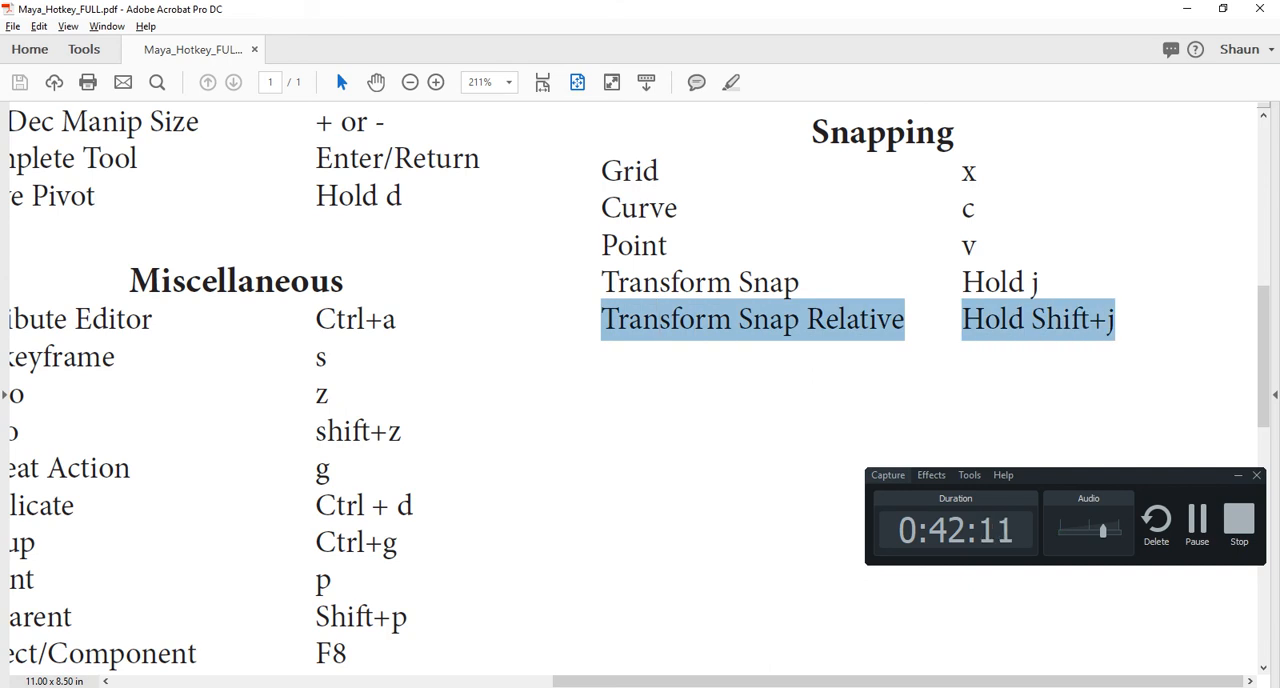
- Switch to Maya and scale the ellipsoid along X and Z, and uniformly to about X -1.771, Y 5.593, Z 2.192
{"action": "key", "text": "alt+Tab"}
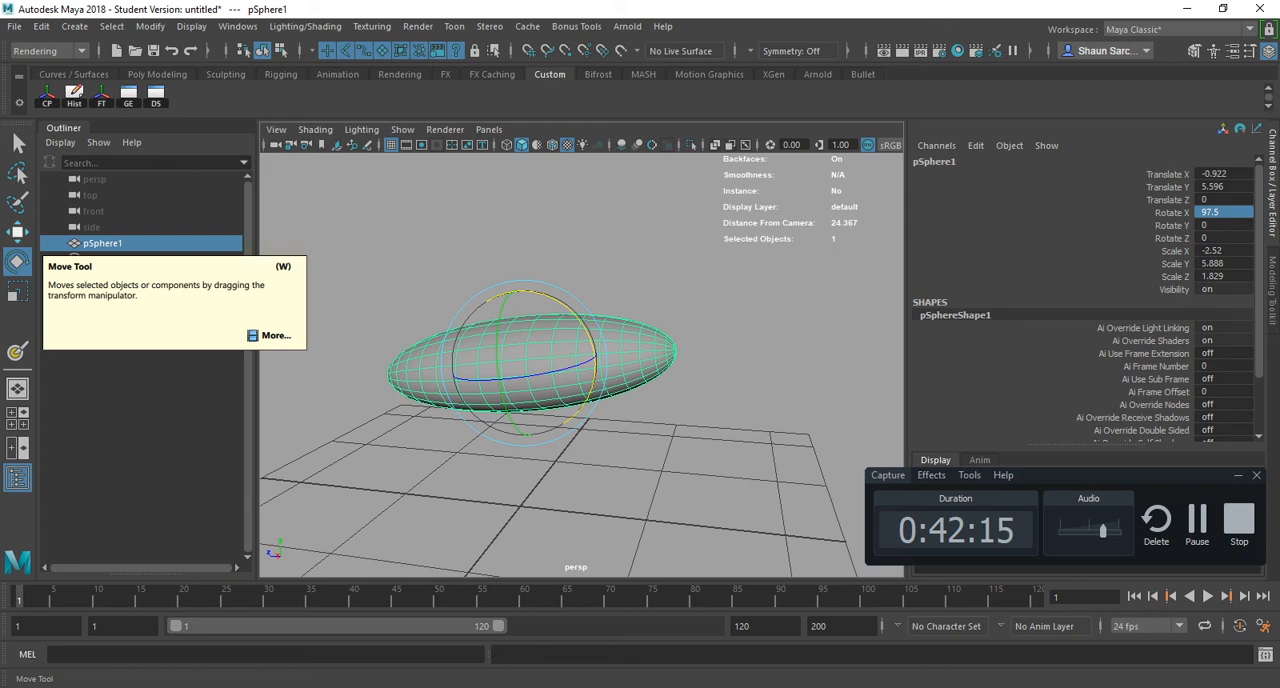
{"action": "key", "text": "r"}
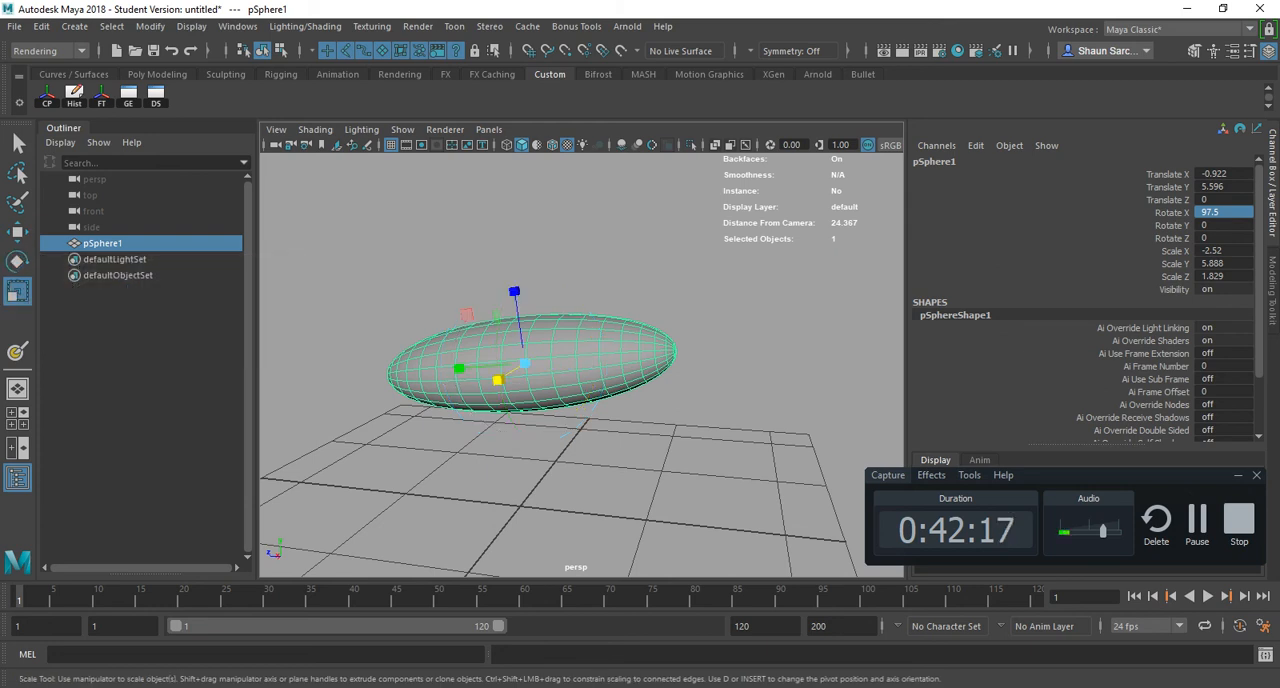
{"action": "left_click_drag", "start_coordinate": [600, 340], "coordinate": [480, 440], "text": "alt"}
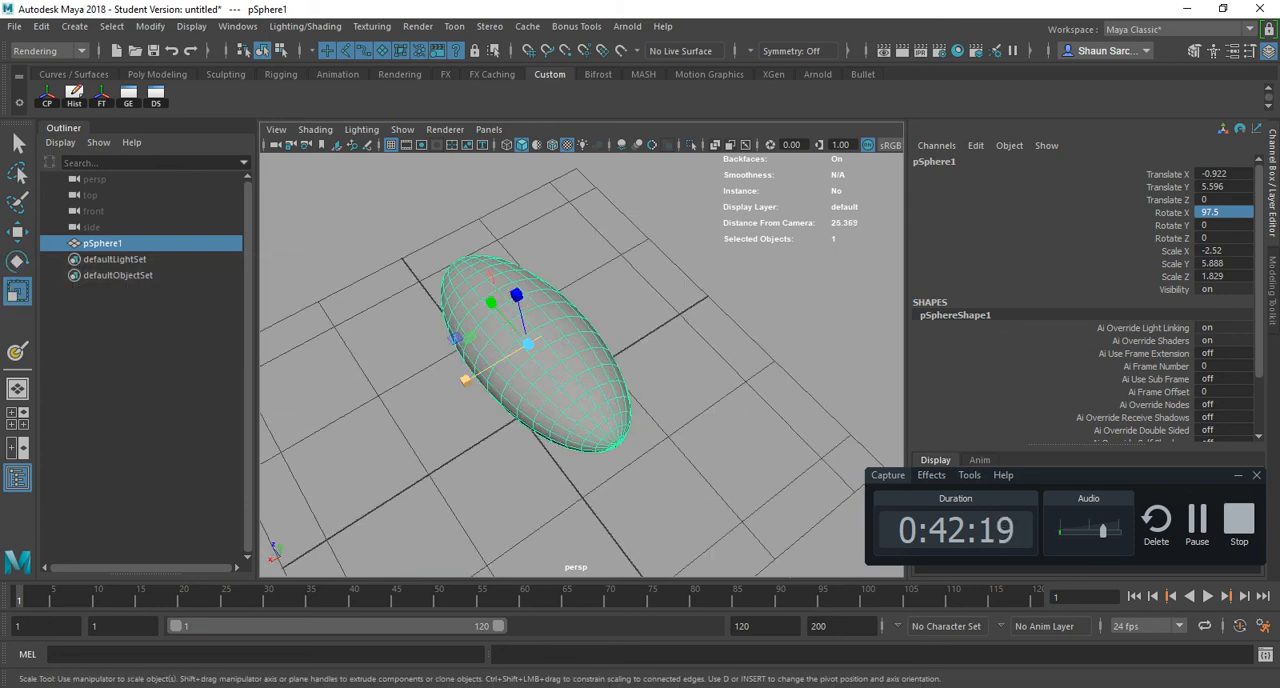
{"action": "mouse_move", "coordinate": [465, 380]}
{"action": "left_mouse_down"}
{"action": "mouse_move", "coordinate": [417, 407]}
{"action": "mouse_move", "coordinate": [478, 373]}
{"action": "left_mouse_up"}
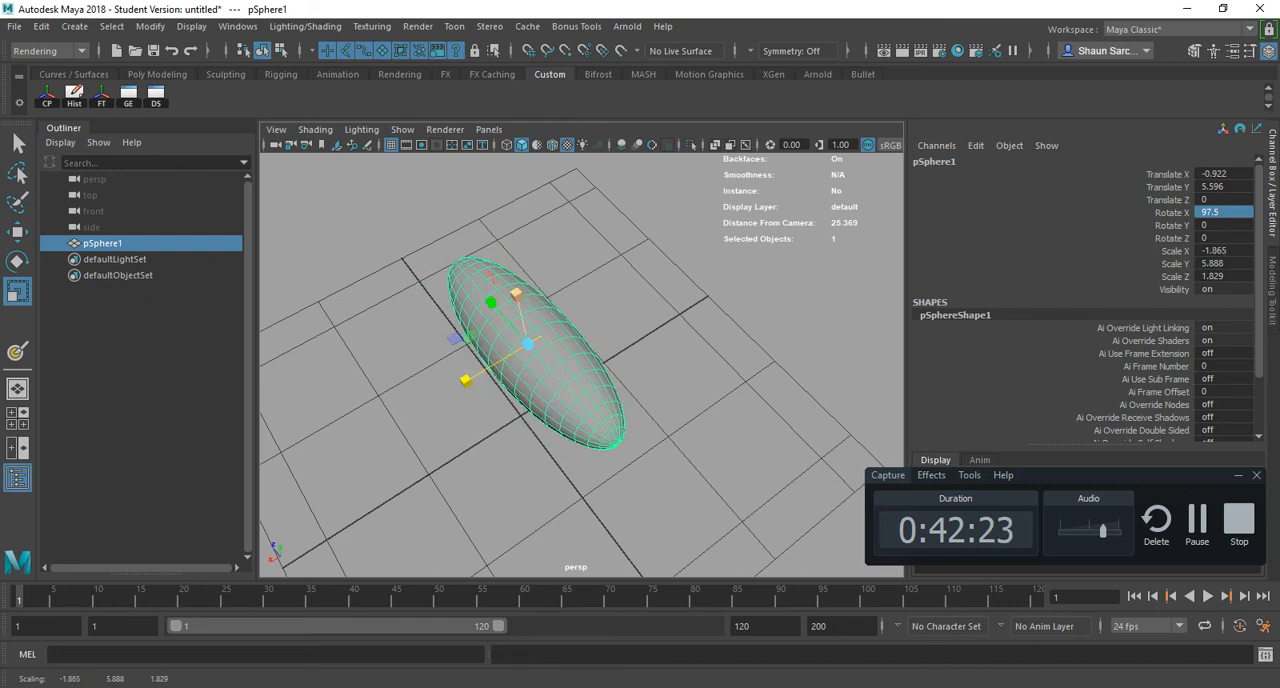
{"action": "mouse_move", "coordinate": [516, 295]}
{"action": "left_mouse_down"}
{"action": "mouse_move", "coordinate": [508, 260]}
{"action": "mouse_move", "coordinate": [512, 280]}
{"action": "left_mouse_up"}
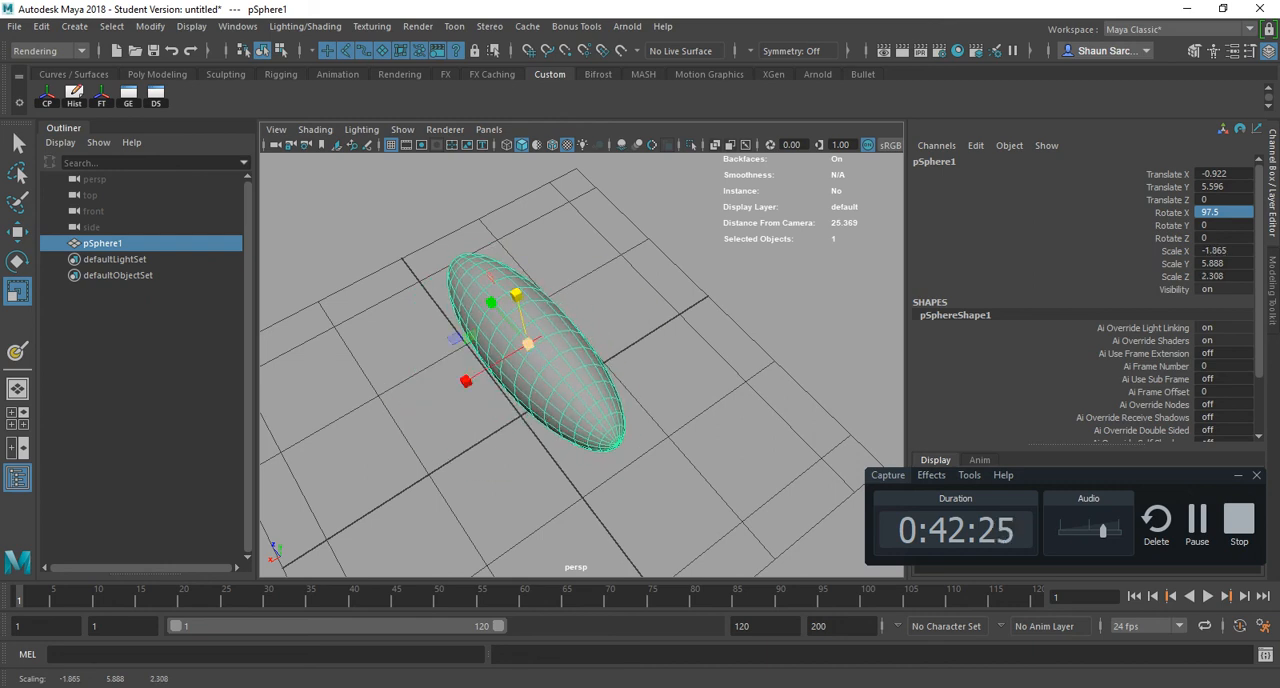
{"action": "mouse_move", "coordinate": [527, 343]}
{"action": "left_mouse_down"}
{"action": "mouse_move", "coordinate": [545, 340]}
{"action": "mouse_move", "coordinate": [522, 345]}
{"action": "left_mouse_up"}
- Rotate the ellipsoid to about X 86.7, Y -5.2, Z 16.7, undoing the accidental component selection first
{"action": "key", "text": "e"}
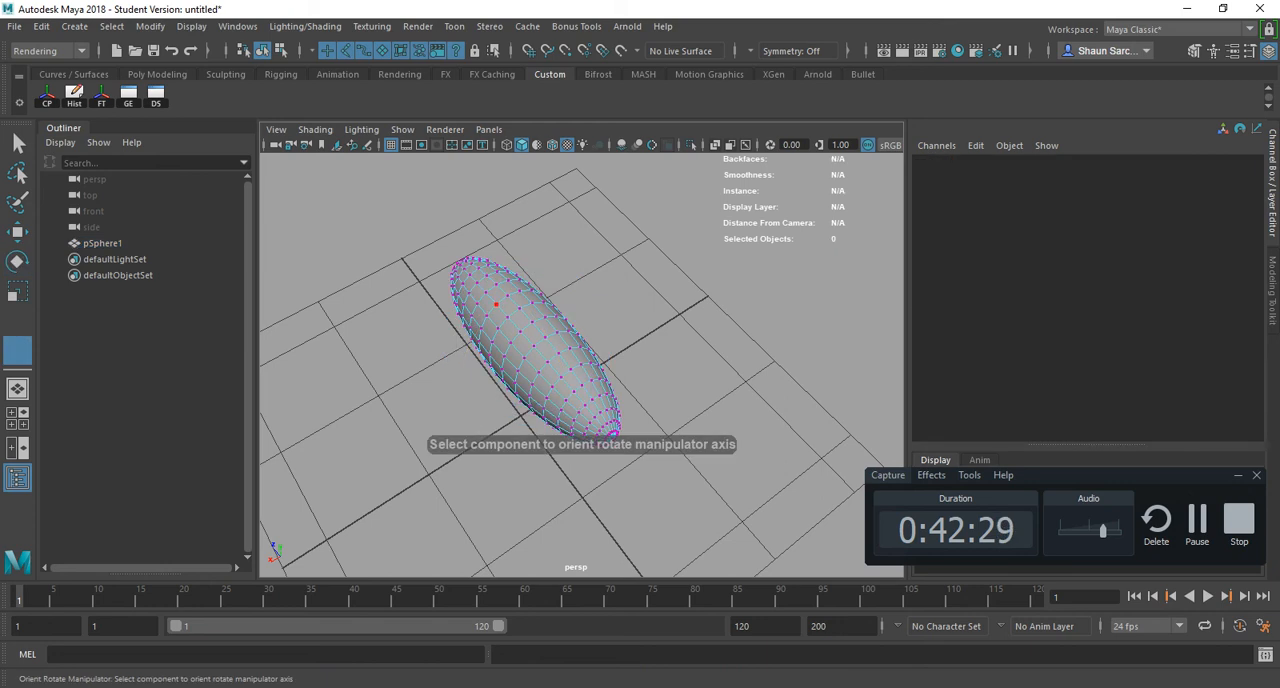
{"action": "key", "text": "ctrl+z"}
{"action": "key", "text": "ctrl+z"}
{"action": "key", "text": "ctrl+z"}
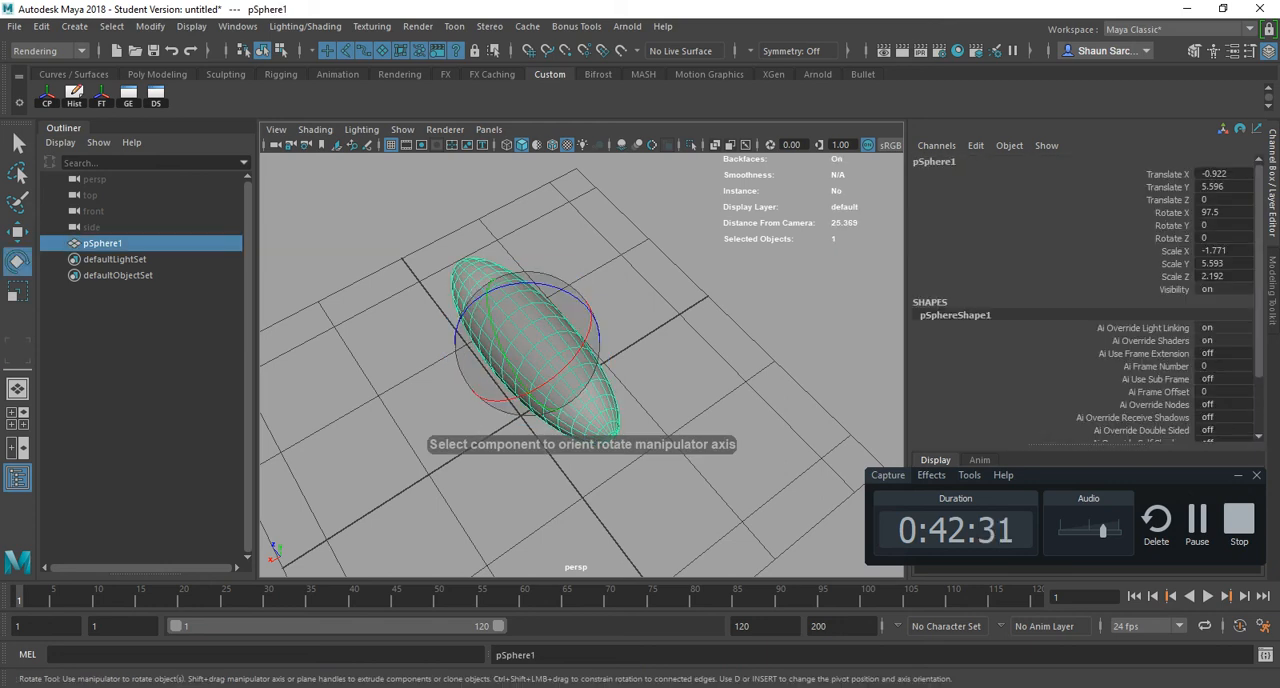
{"action": "left_click_drag", "start_coordinate": [530, 283], "coordinate": [579, 296]}
- Reset the Rotate tool to its default settings and set its step snap to Relative with the 15.00 increment
{"action": "double_click", "coordinate": [17, 262]}
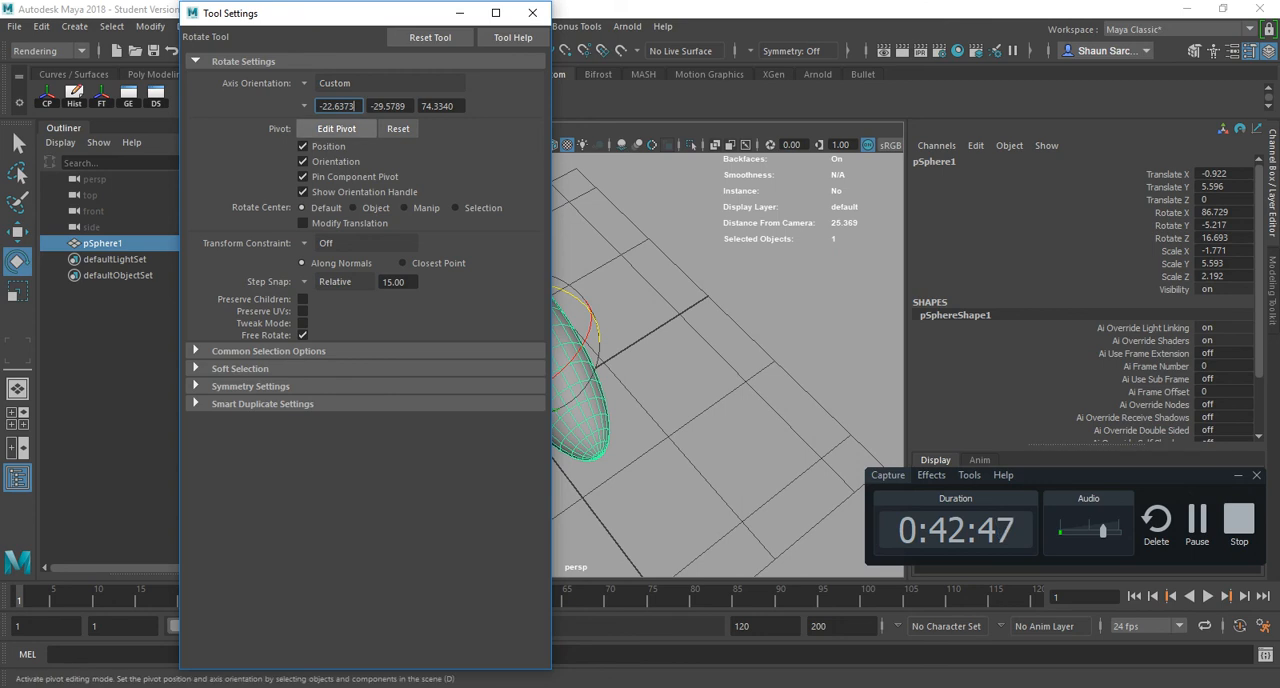
{"action": "left_click", "coordinate": [430, 37]}
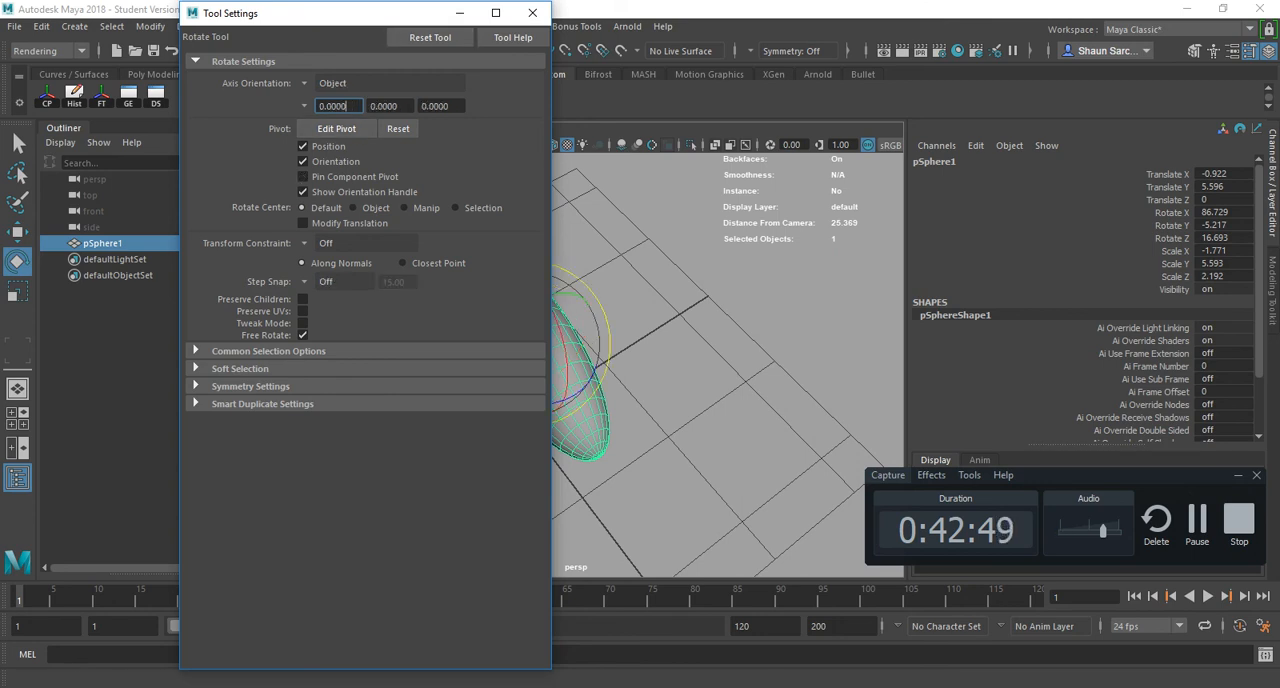
{"action": "left_click", "coordinate": [327, 281]}
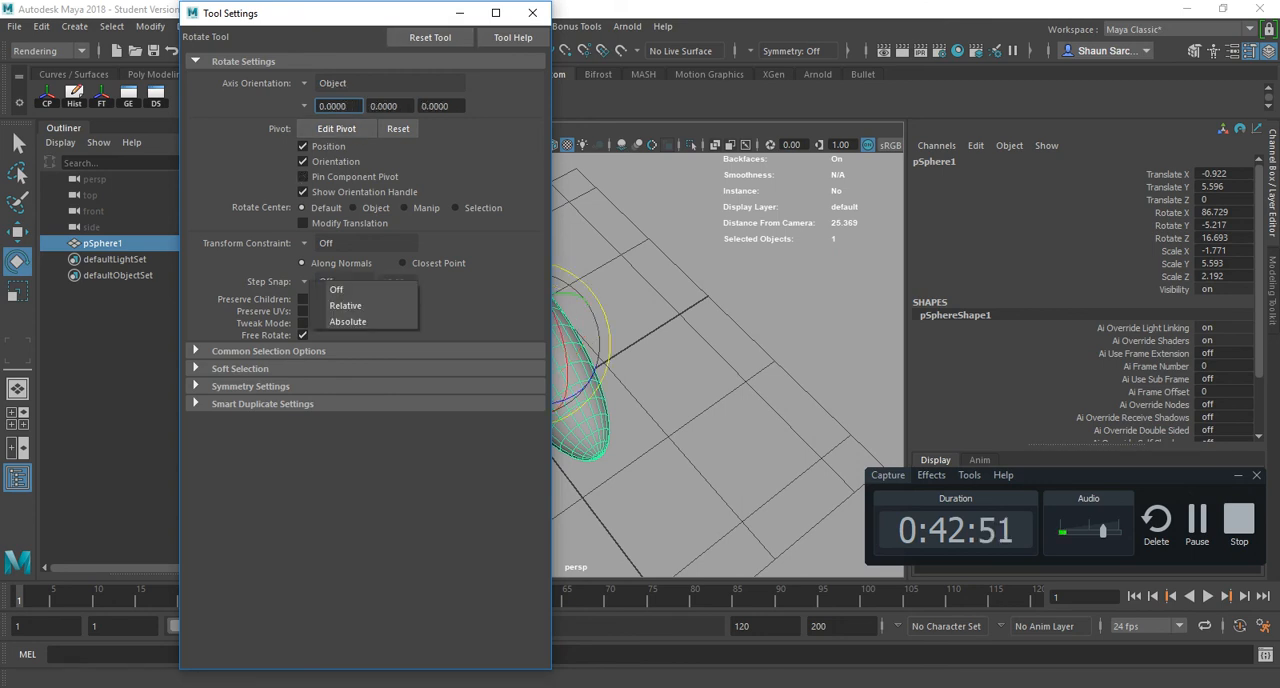
{"action": "left_click", "coordinate": [336, 289]}
{"action": "left_click", "coordinate": [327, 281]}
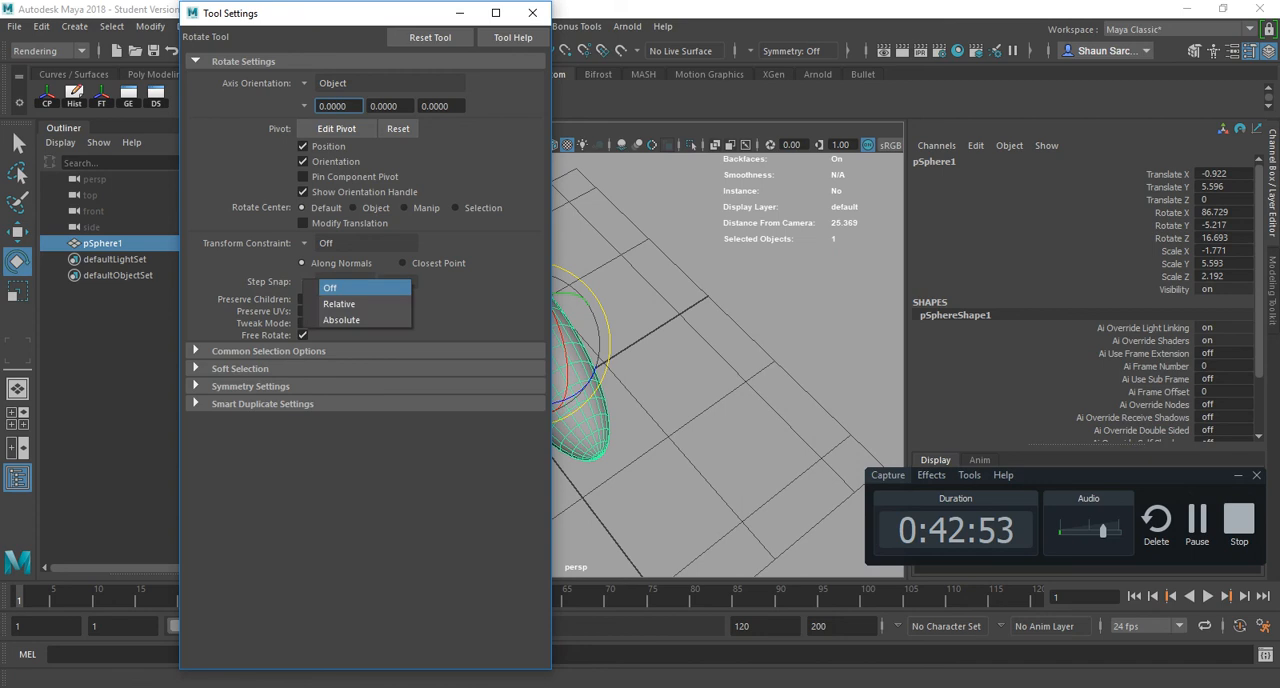
{"action": "left_click", "coordinate": [345, 305]}
{"action": "double_click", "coordinate": [396, 282]}
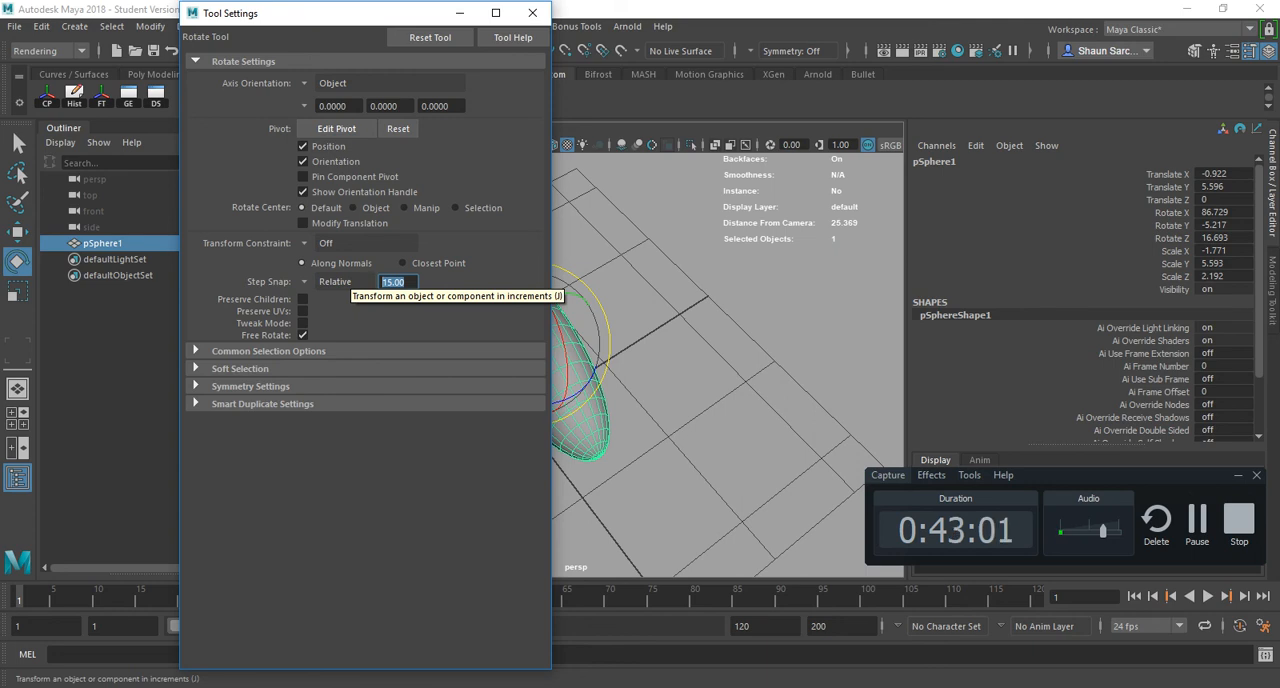
{"action": "left_click", "coordinate": [532, 13]}
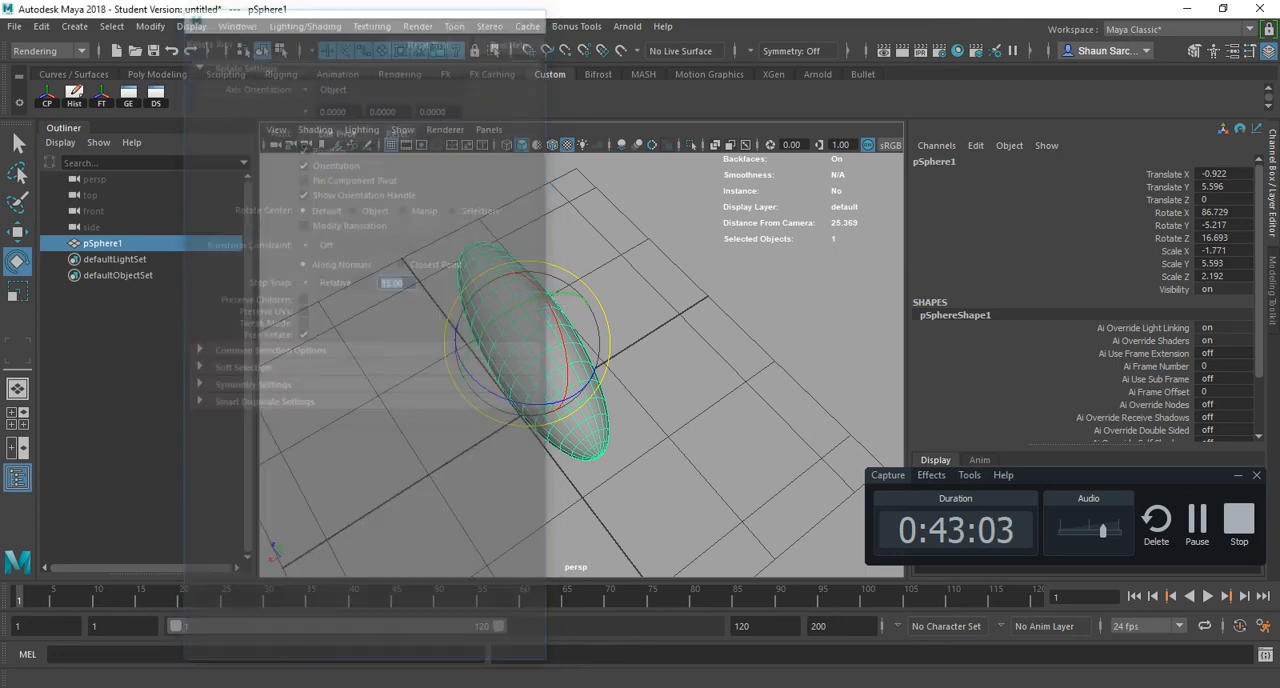
- Turn step snap off for both the Rotate tool and the Scale tool
{"action": "double_click", "coordinate": [16, 231]}
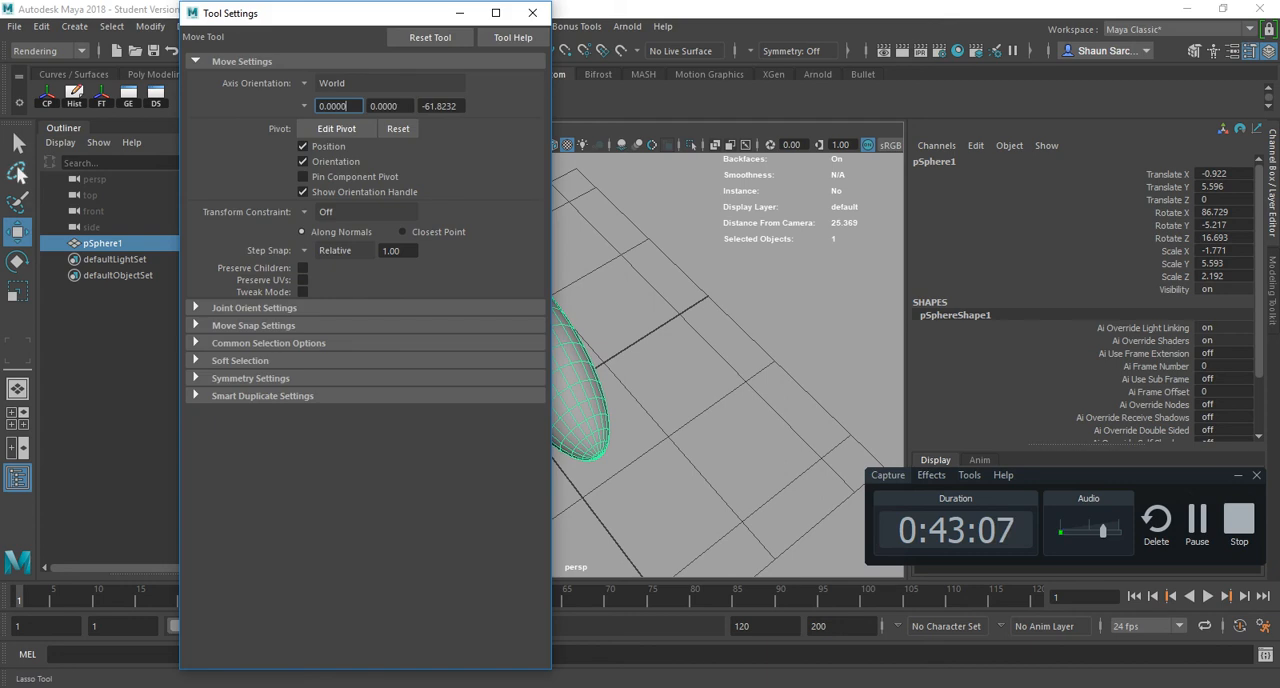
{"action": "left_click", "coordinate": [17, 261]}
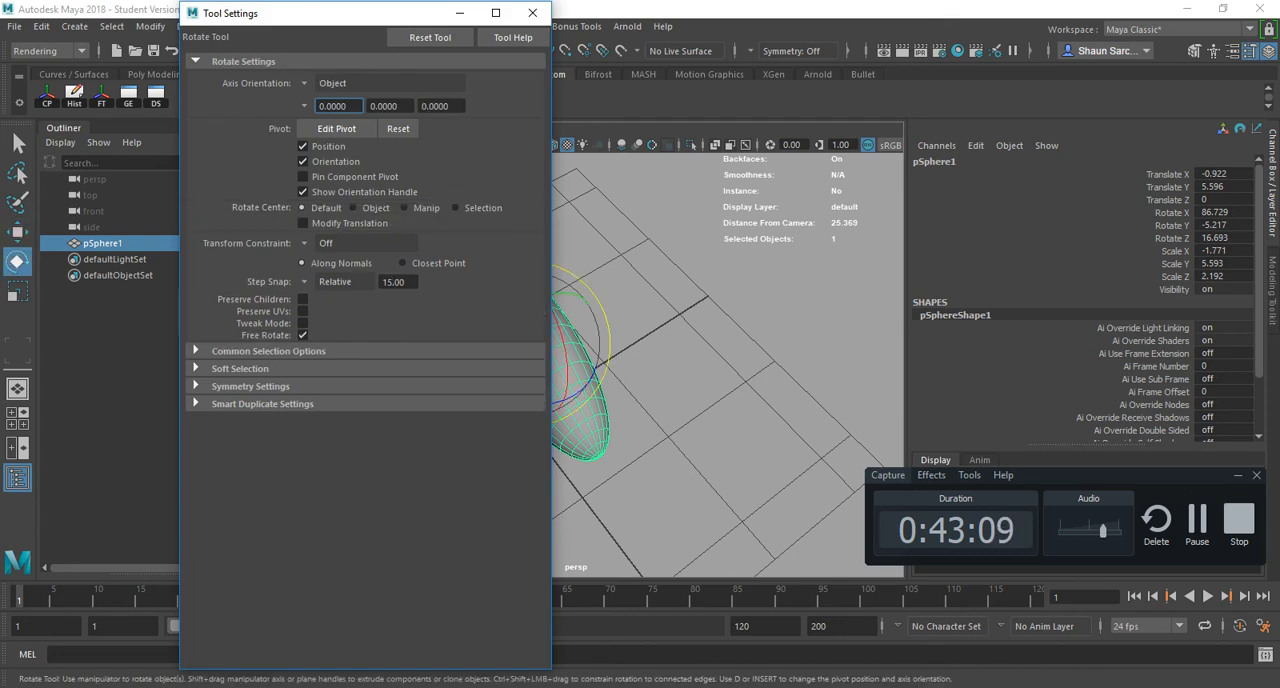
{"action": "left_click", "coordinate": [336, 282]}
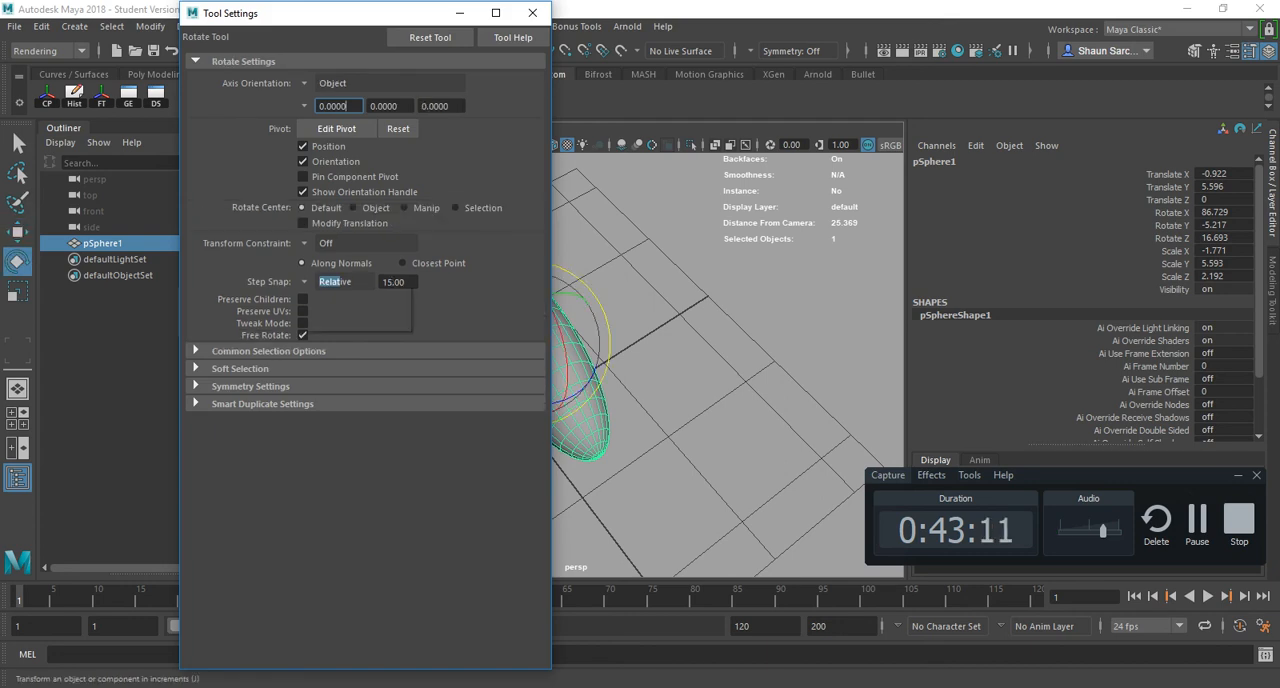
{"action": "left_click", "coordinate": [336, 290]}
{"action": "left_click", "coordinate": [17, 291]}
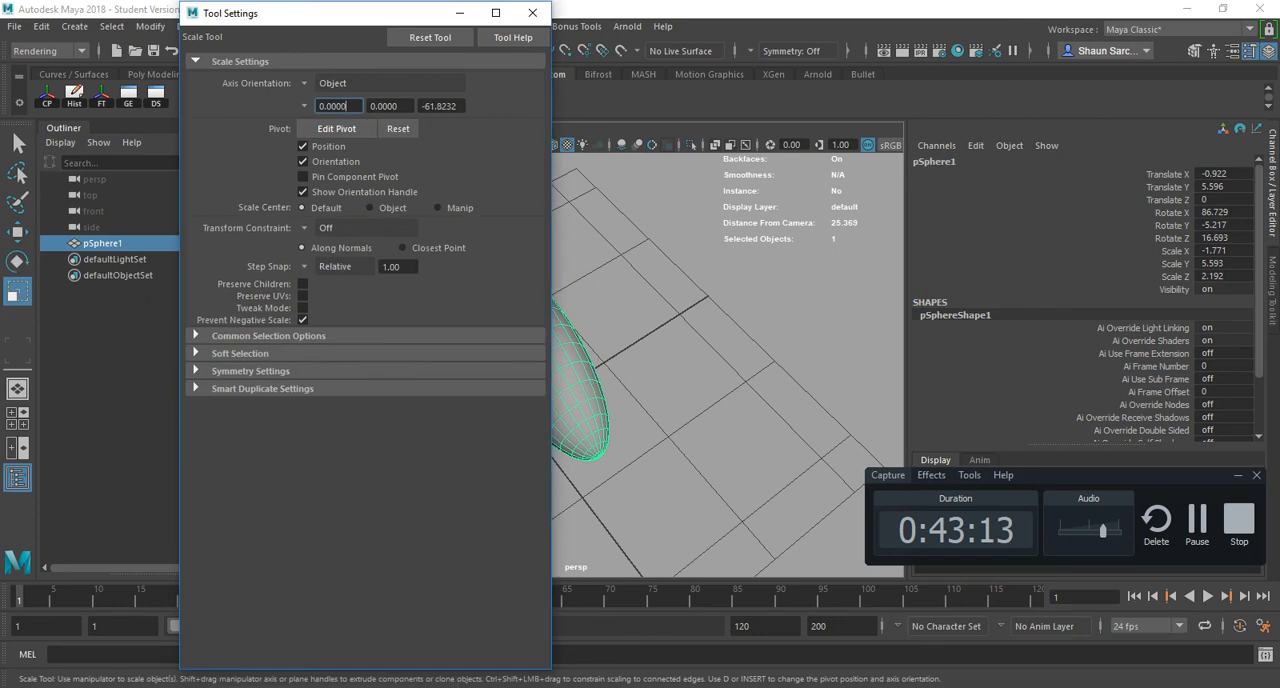
{"action": "left_click", "coordinate": [336, 266]}
{"action": "left_click", "coordinate": [332, 275]}
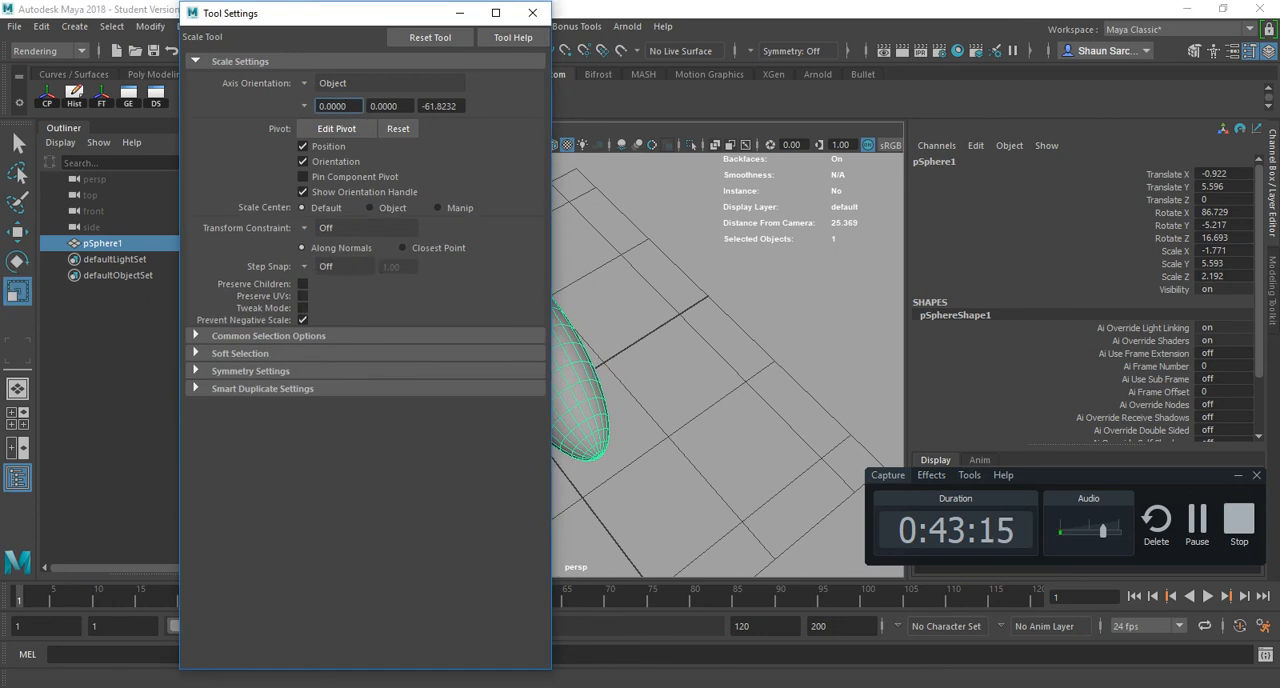
{"action": "left_click", "coordinate": [533, 13]}
- Examine the Move tool's quick options for the ellipsoid, including axis orientation, snapping, symmetry and selection
{"action": "left_click_drag", "start_coordinate": [472, 360], "coordinate": [566, 268], "text": "alt"}
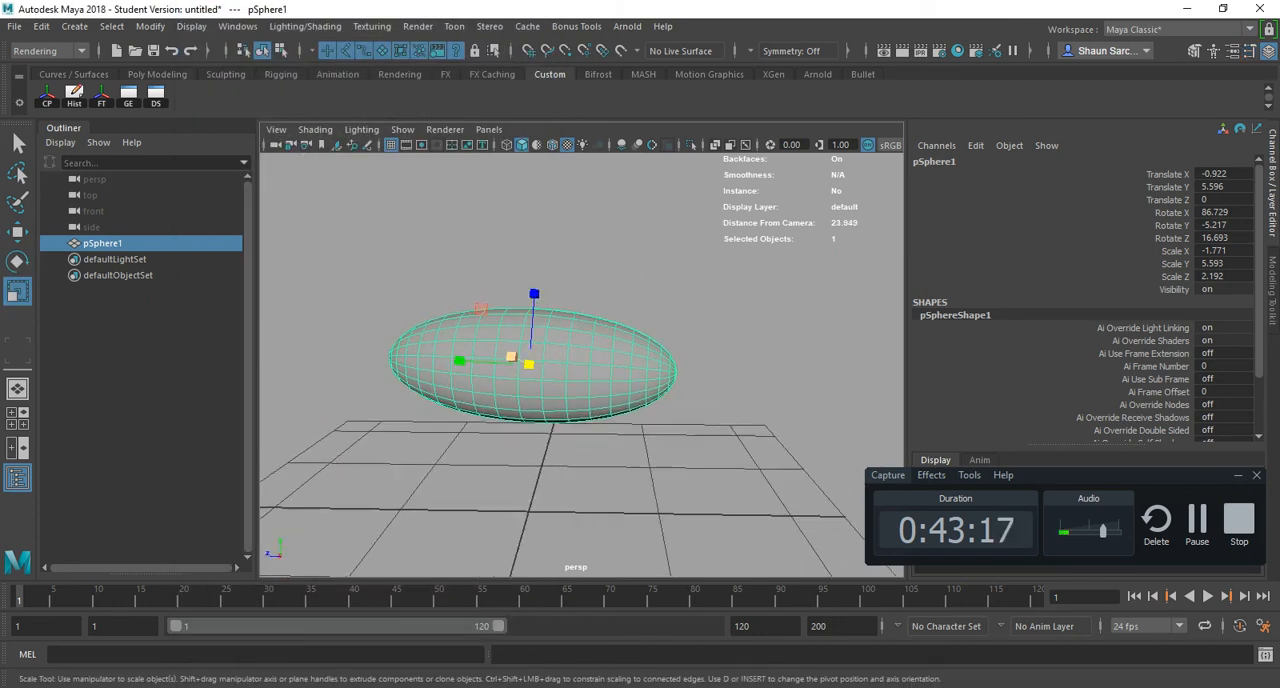
{"action": "middle_click_drag", "start_coordinate": [512, 357], "coordinate": [567, 337], "text": "alt"}
{"action": "key", "text": "w"}
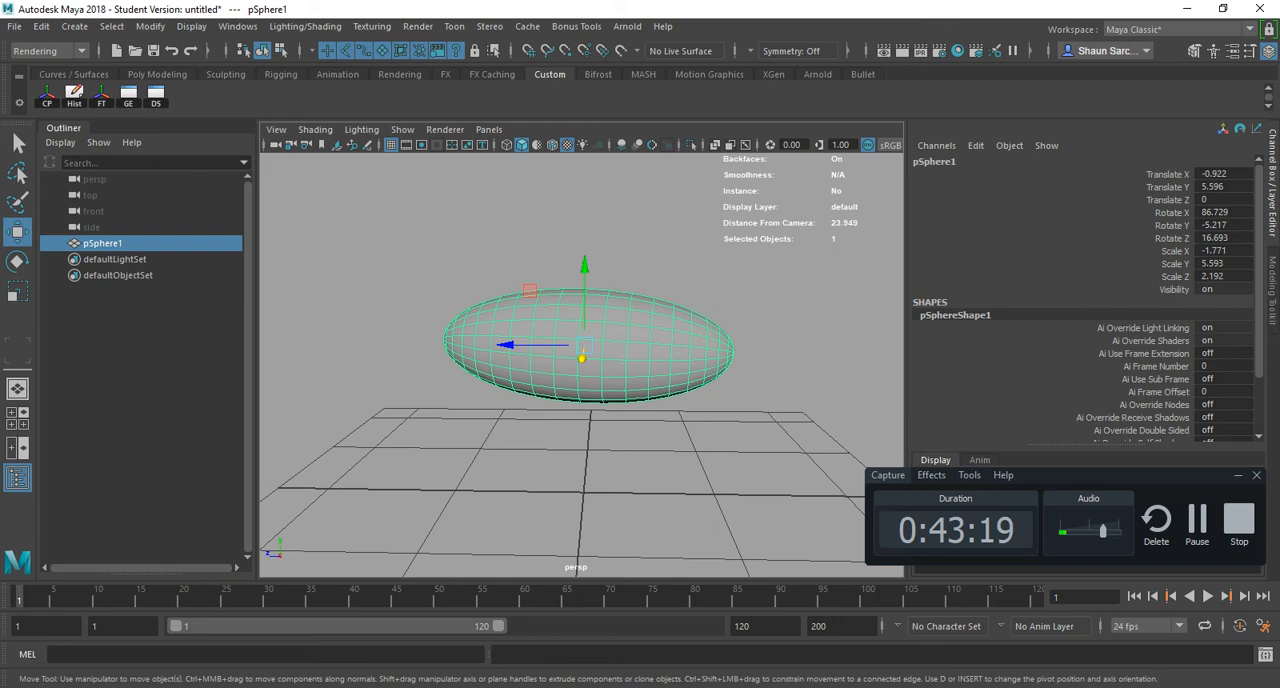
{"action": "key", "text": "e"}
{"action": "key", "text": "w"}
{"action": "left_click", "coordinate": [620, 293]}
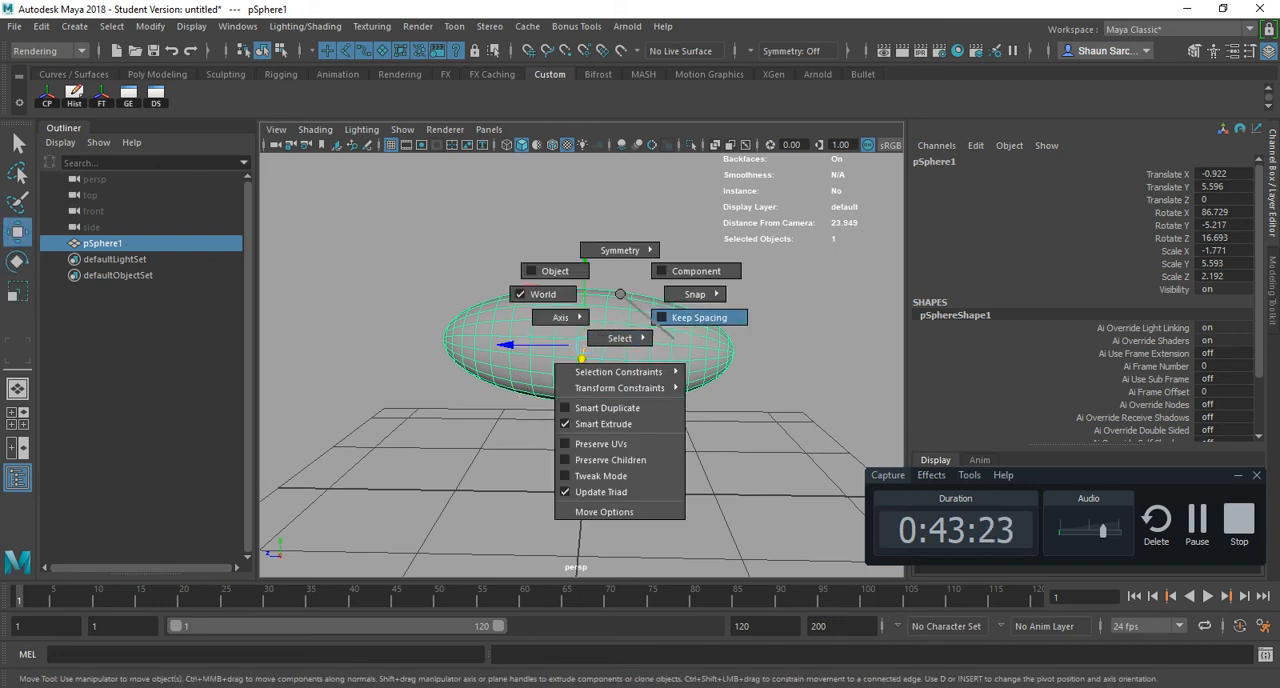
{"action": "mouse_move", "coordinate": [688, 294]}
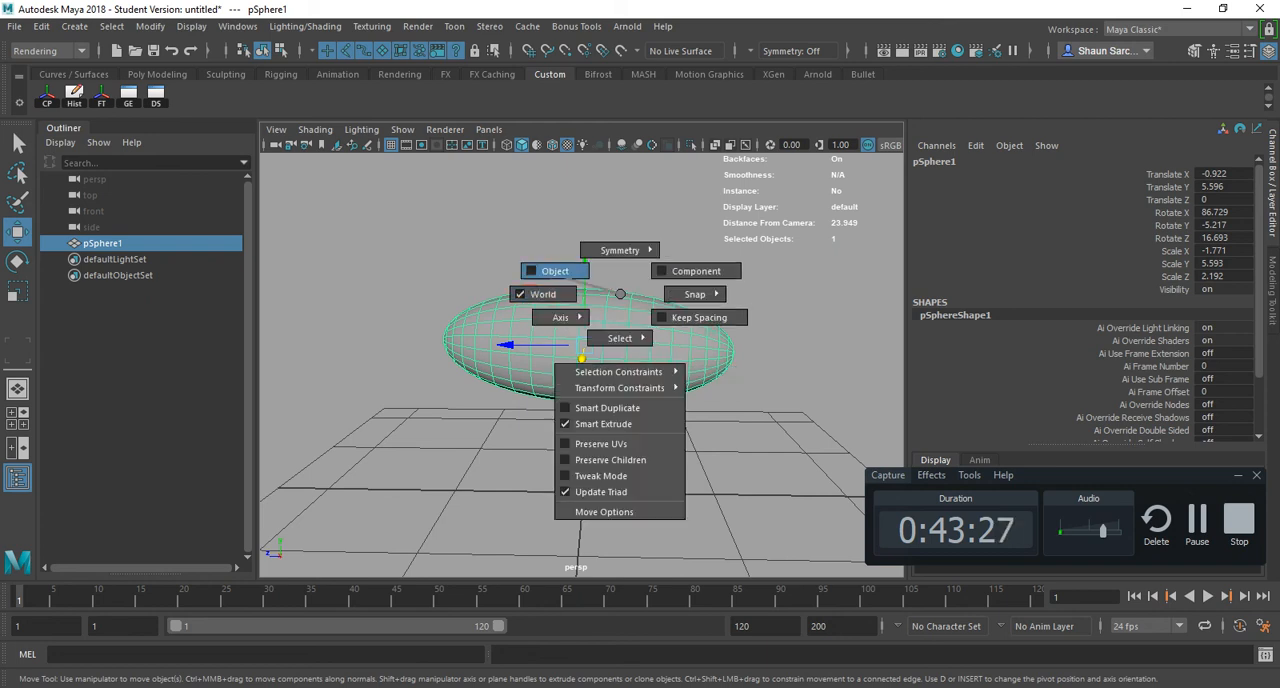
{"action": "mouse_move", "coordinate": [622, 233]}
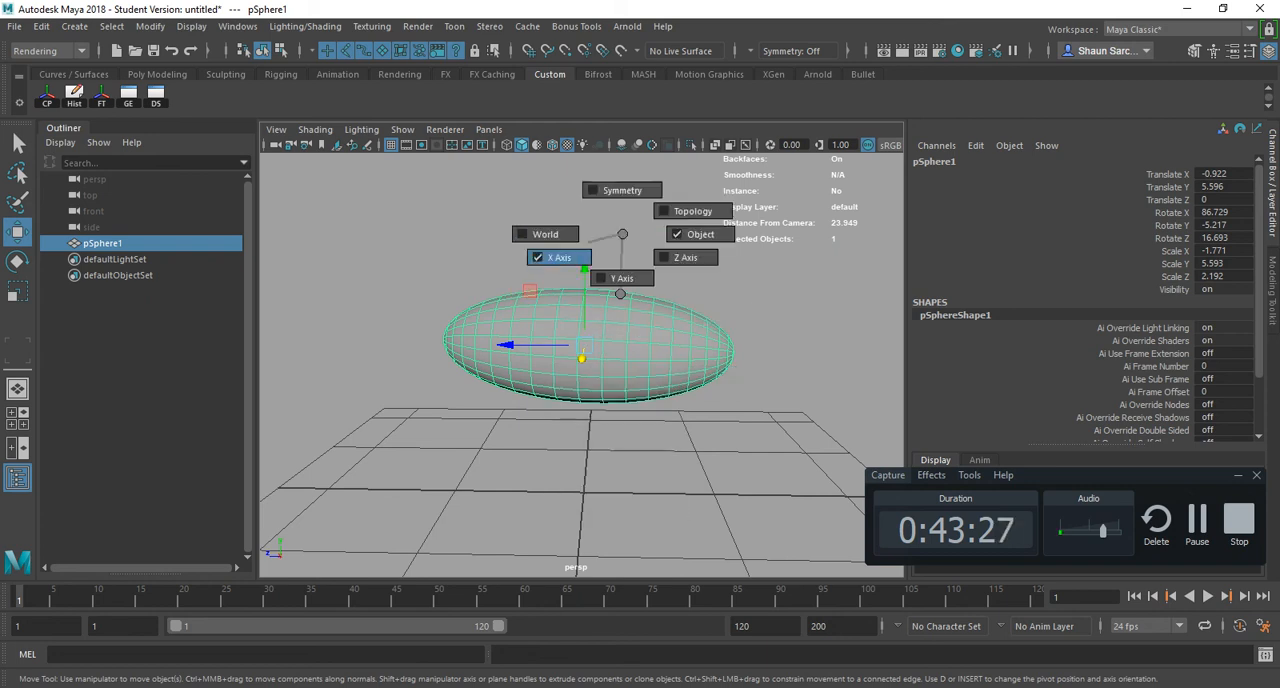
{"action": "mouse_move", "coordinate": [620, 338]}
{"action": "left_click", "coordinate": [620, 294]}
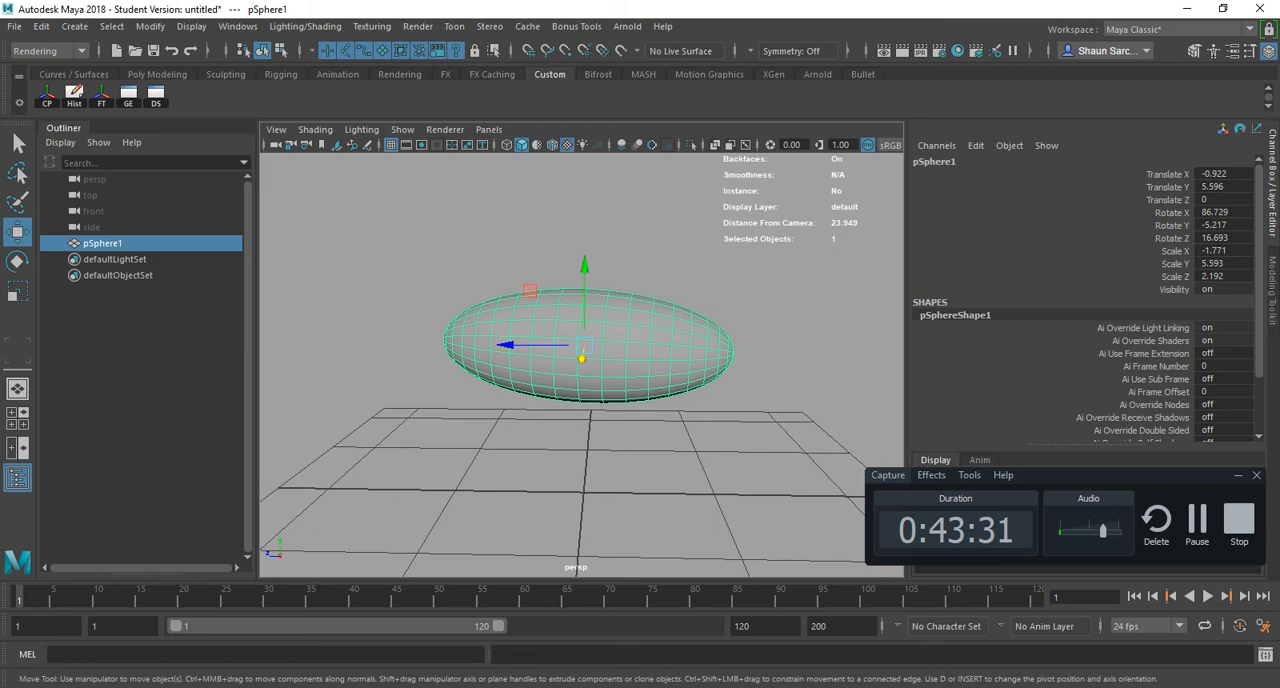
- Delete the ellipsoid and switch to the full-page hotkey sheet in Adobe Acrobat
{"action": "key", "text": "Delete"}
{"action": "key", "text": "alt+Tab"}
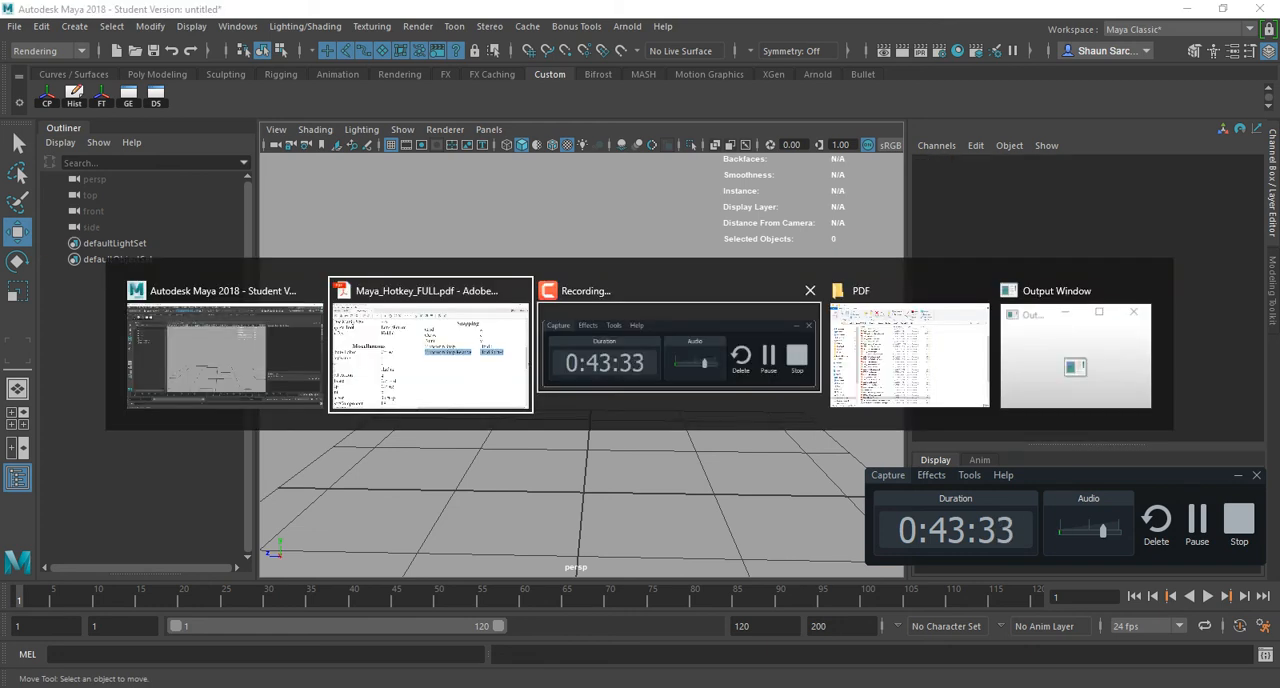
{"action": "key", "text": "ctrl+0"}
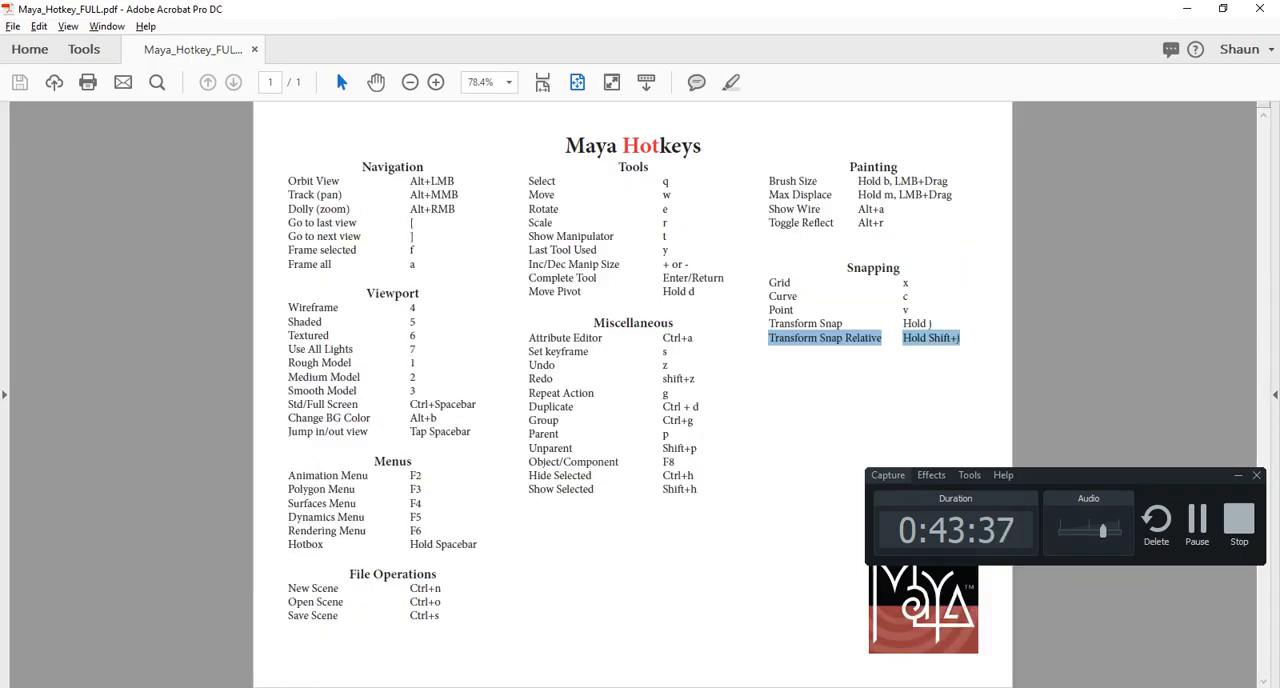
- Clear the text highlight on the Transform Snap Relative entry and close Maya_Hotkey_FULL.pdf
{"action": "left_click", "coordinate": [545, 462]}
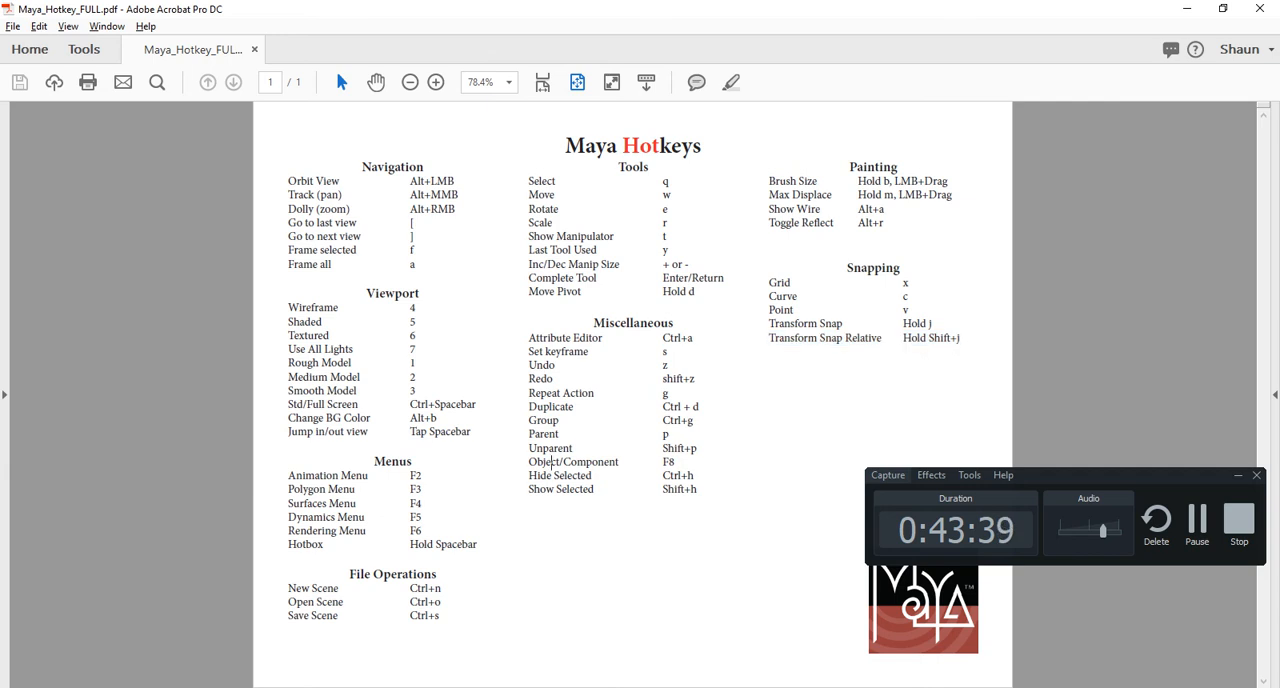
{"action": "triple_click", "coordinate": [545, 462]}
{"action": "left_click", "coordinate": [545, 462]}
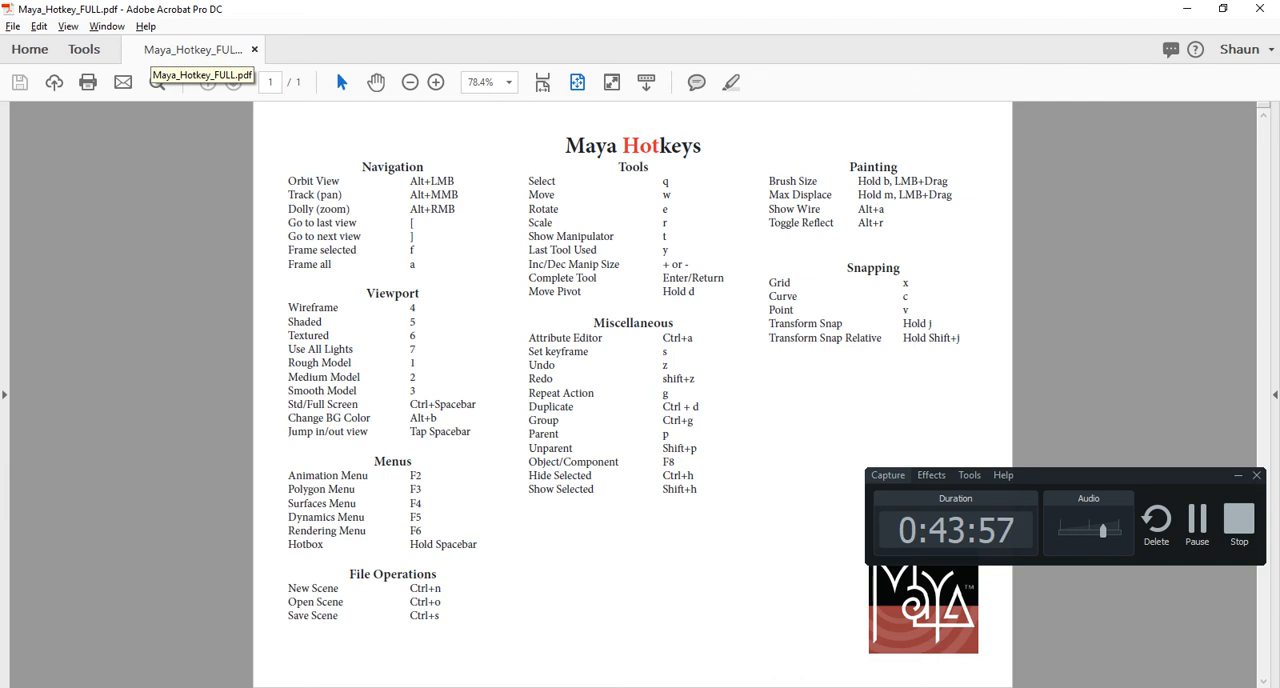
{"action": "key", "text": "ctrl+w"}
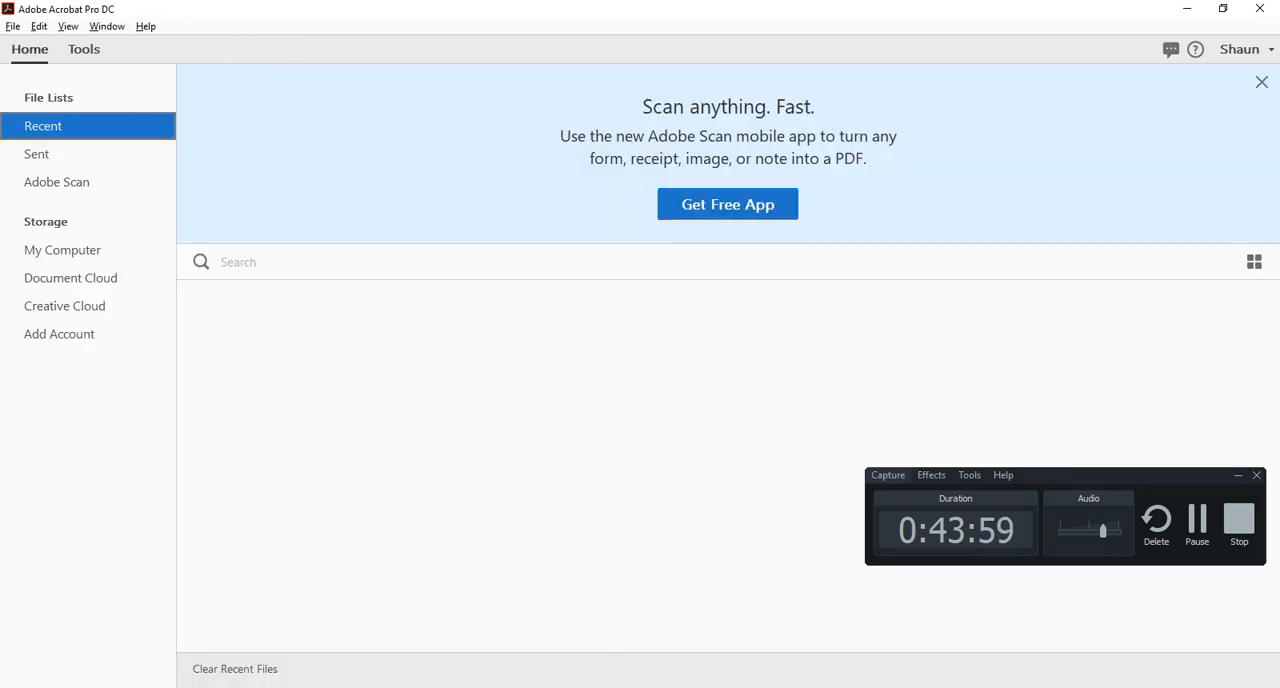